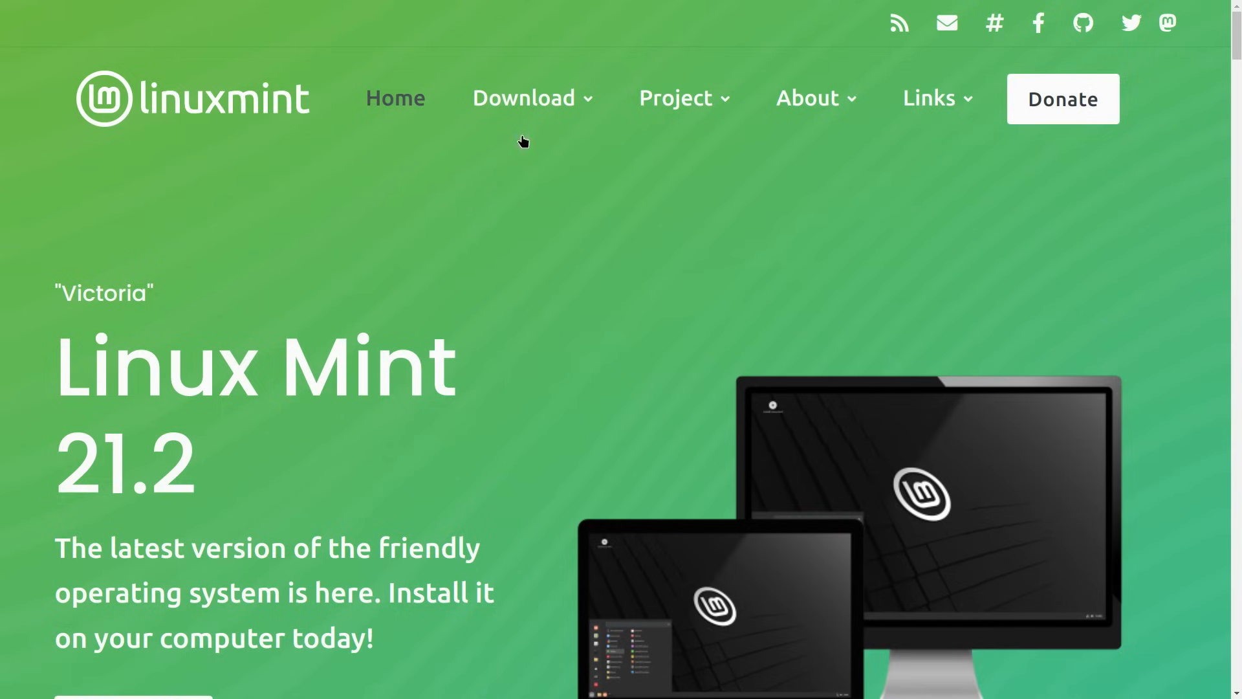
- Open the LMDE 6 page from the Download menu's Other versions and scroll to the Debian Edition section
mouse_move(534, 98)
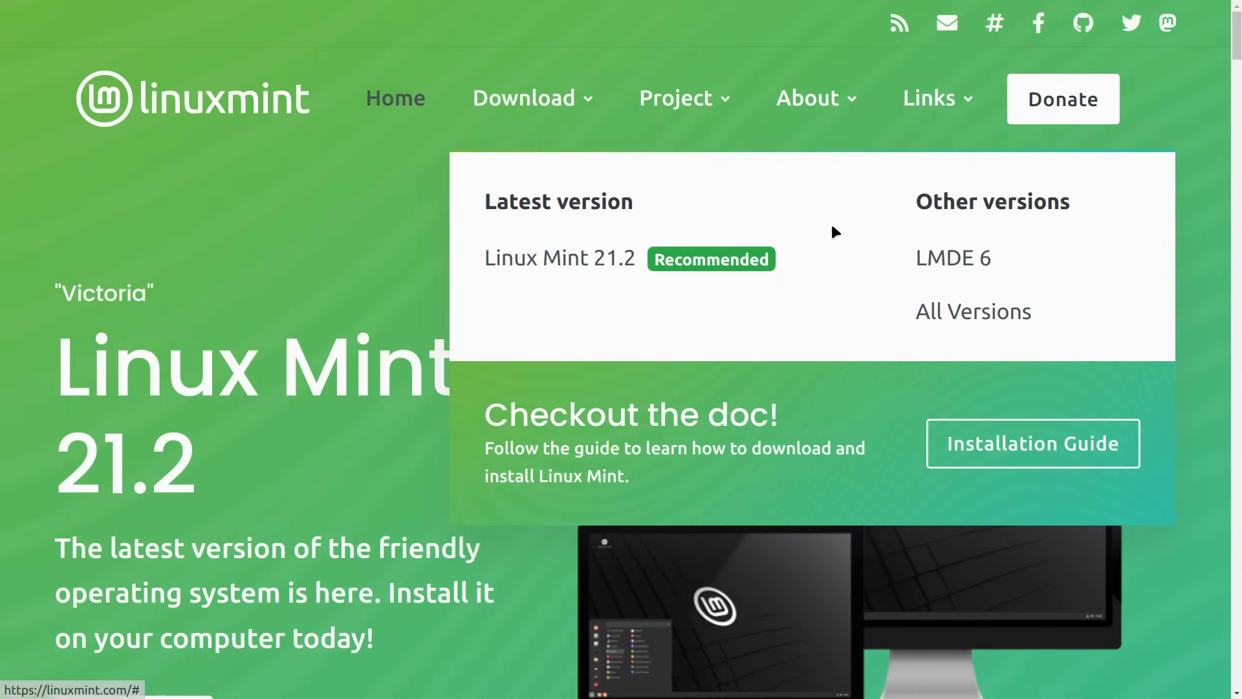
click(973, 261)
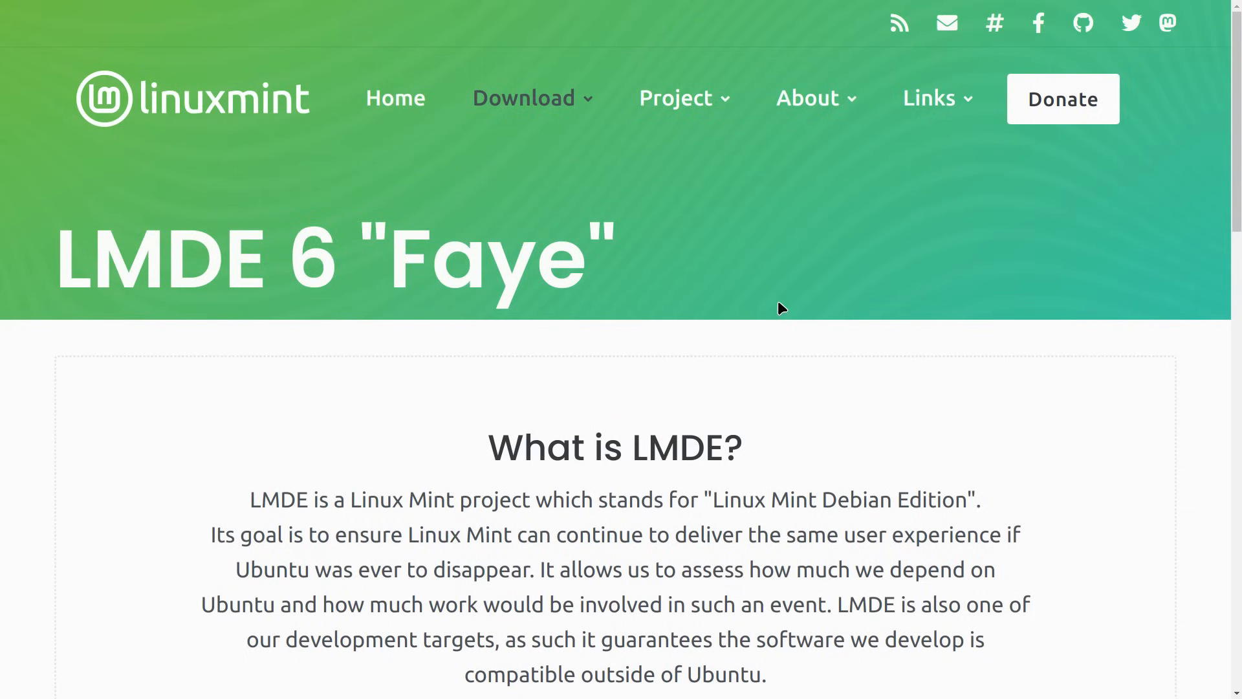
scroll(789, 296, down, 3)
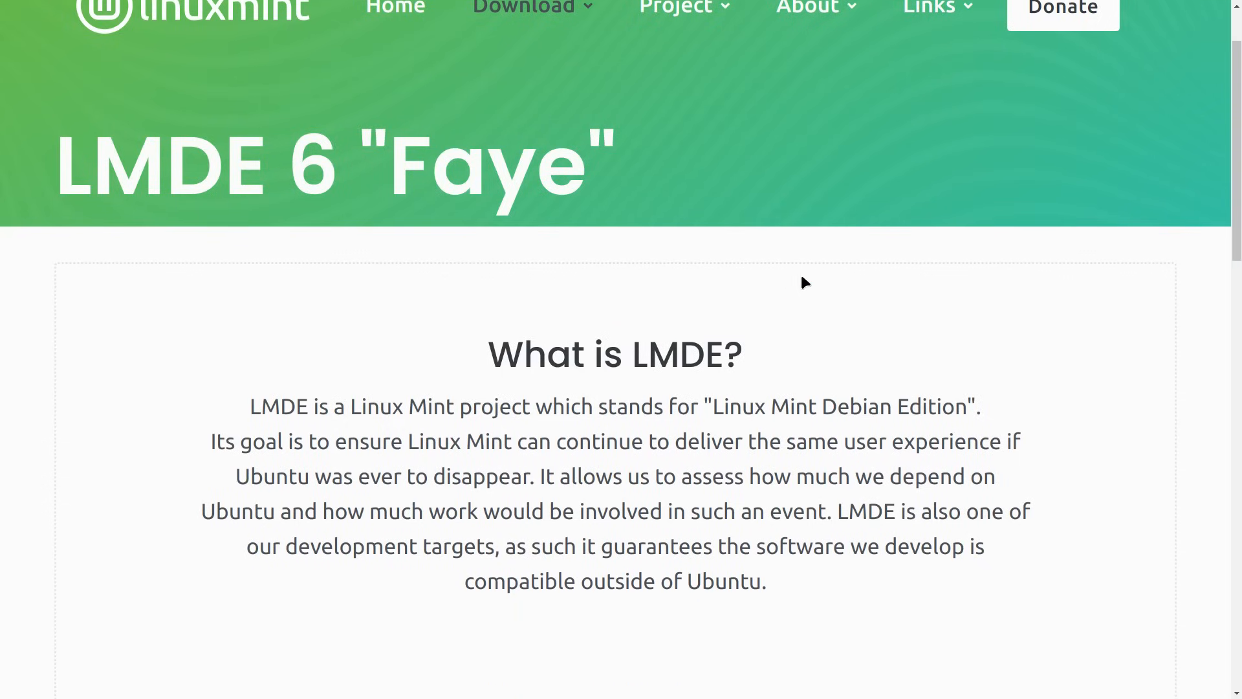
scroll(801, 272, down, 6)
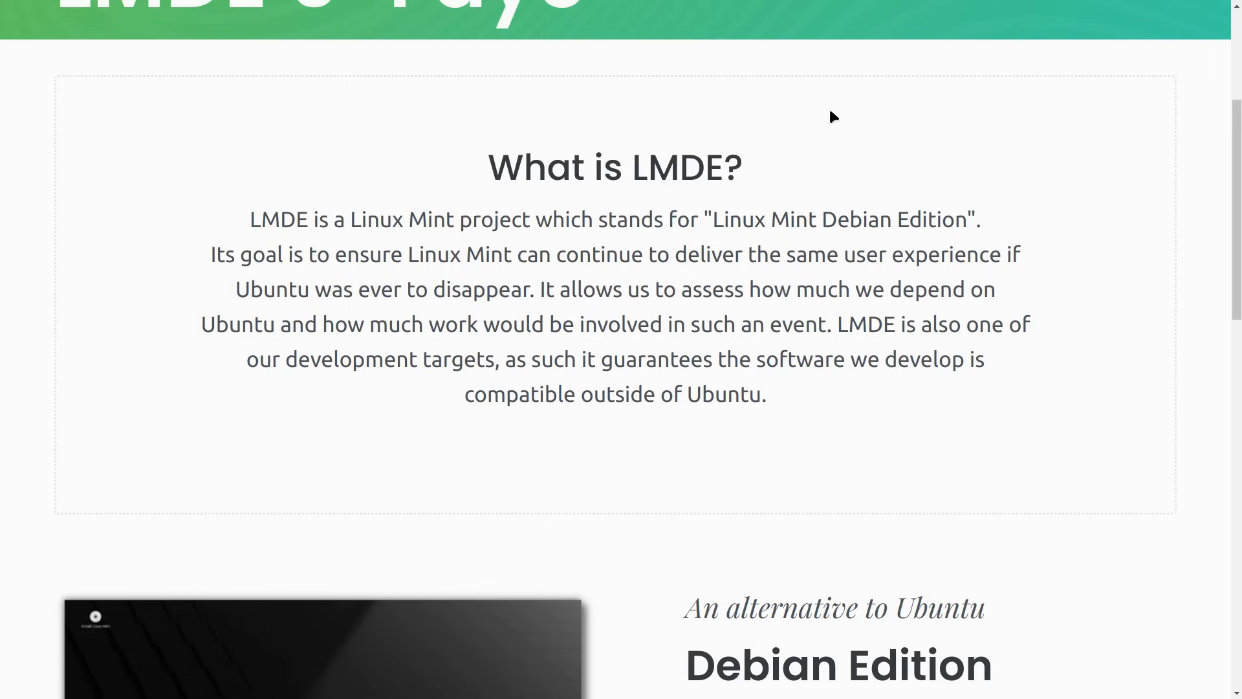
scroll(809, 130, down, 7)
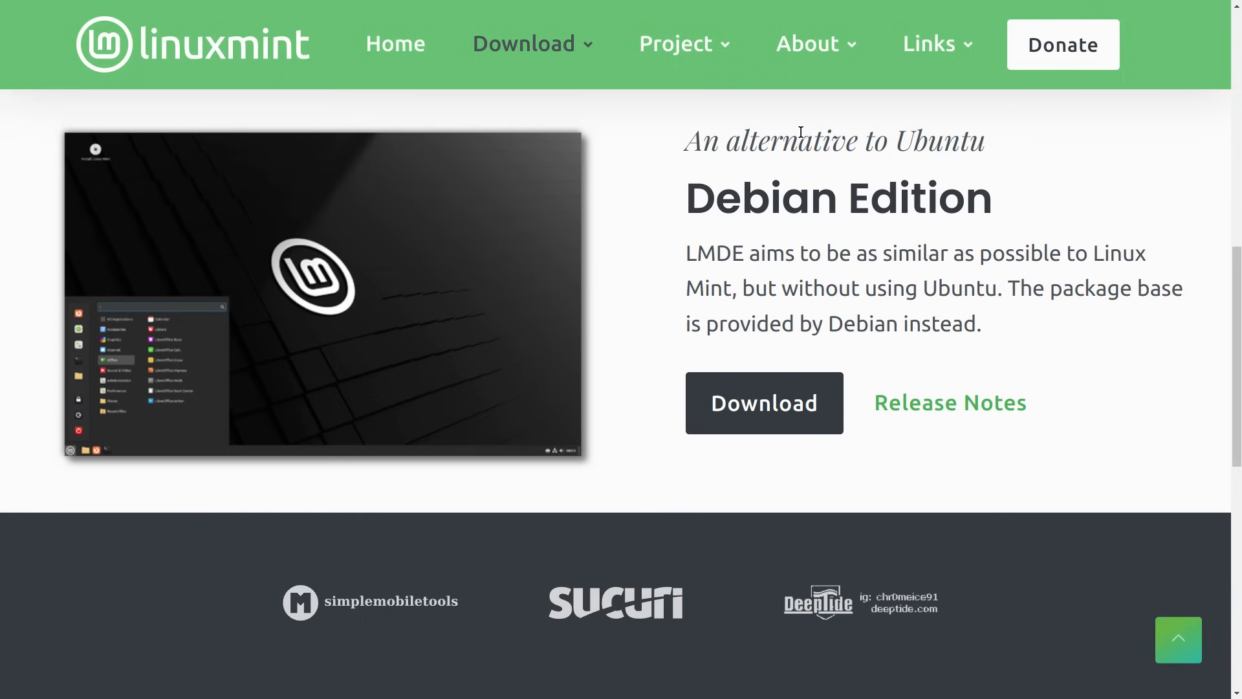
scroll(795, 139, up, 5)
scroll(822, 139, down, 4)
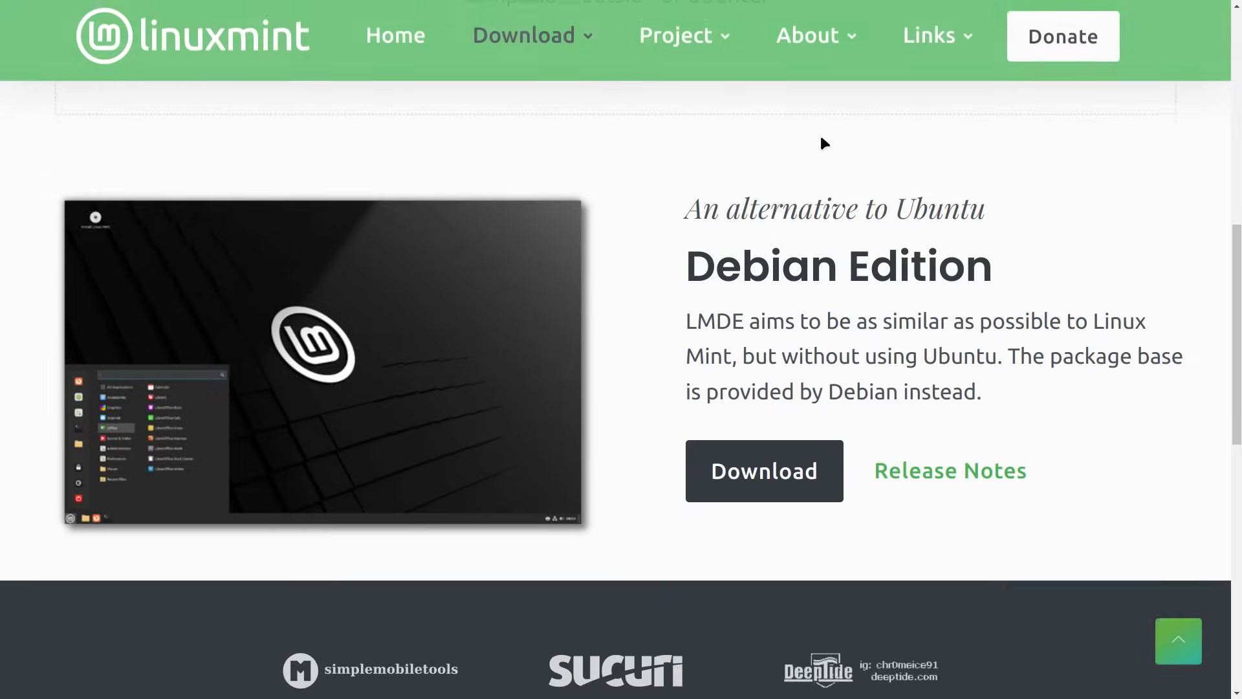
scroll(820, 143, down, 1)
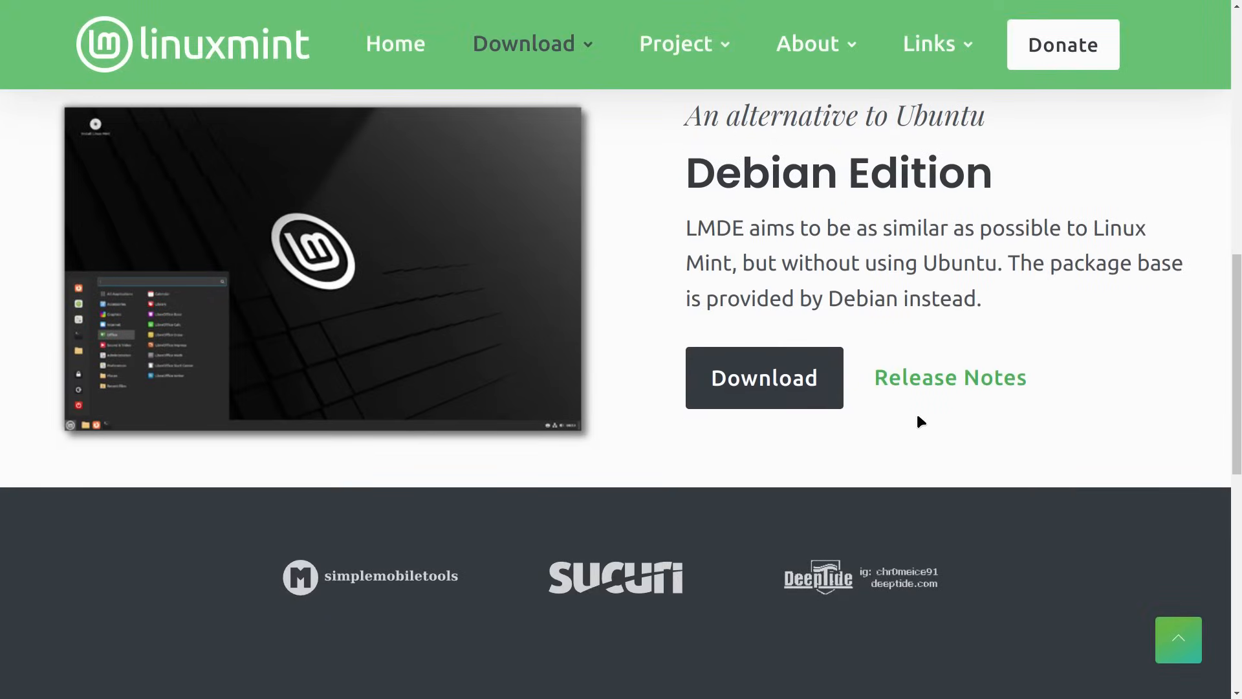
- Open the LMDE 6 Release Notes and scroll past Known issues to Virtualbox Guest Additions
click(933, 376)
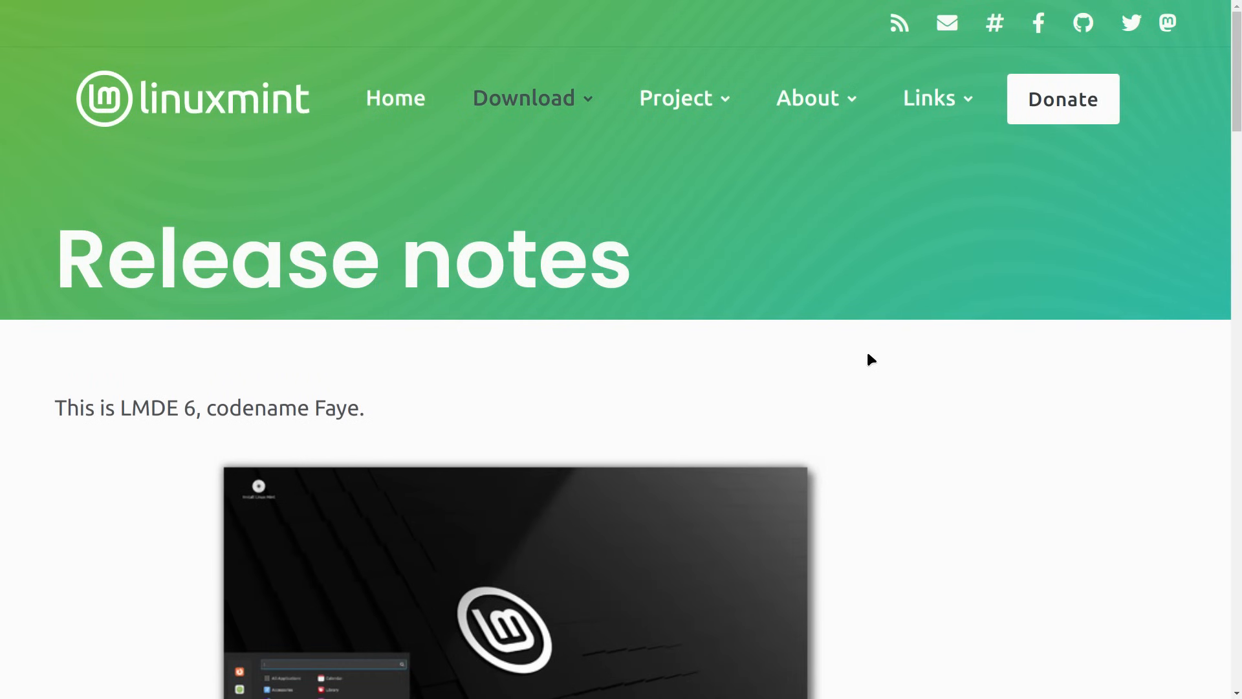
scroll(867, 354, down, 8)
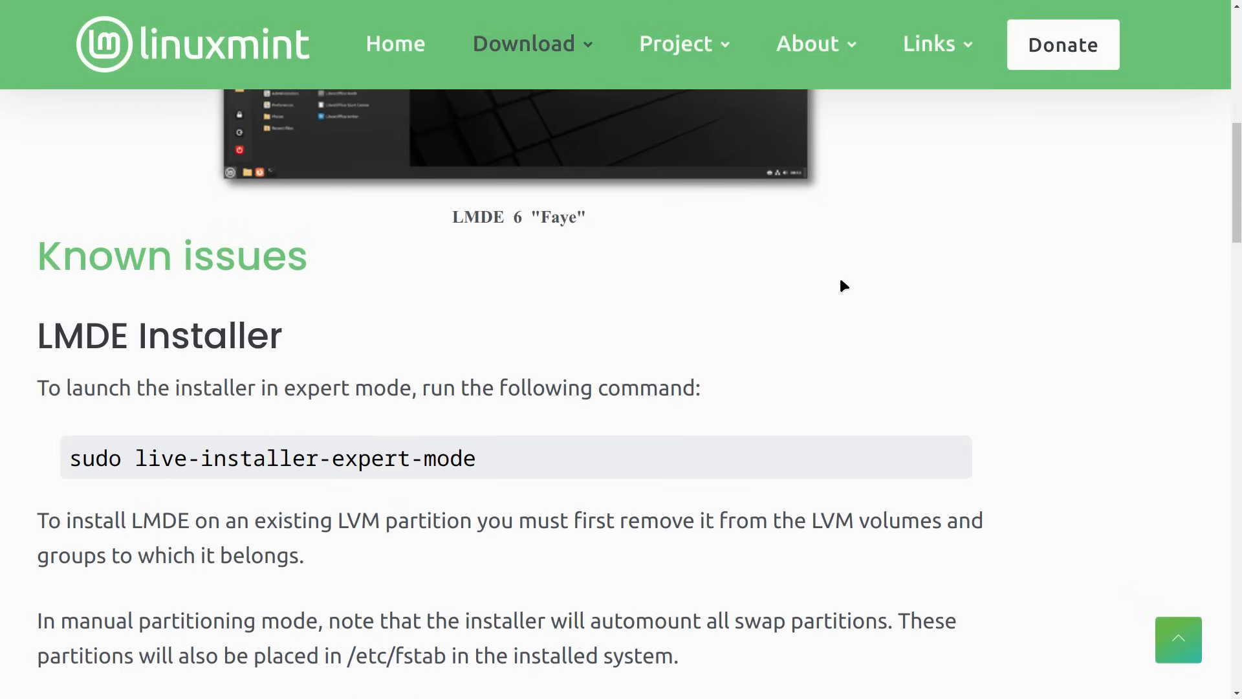
scroll(845, 275, down, 2)
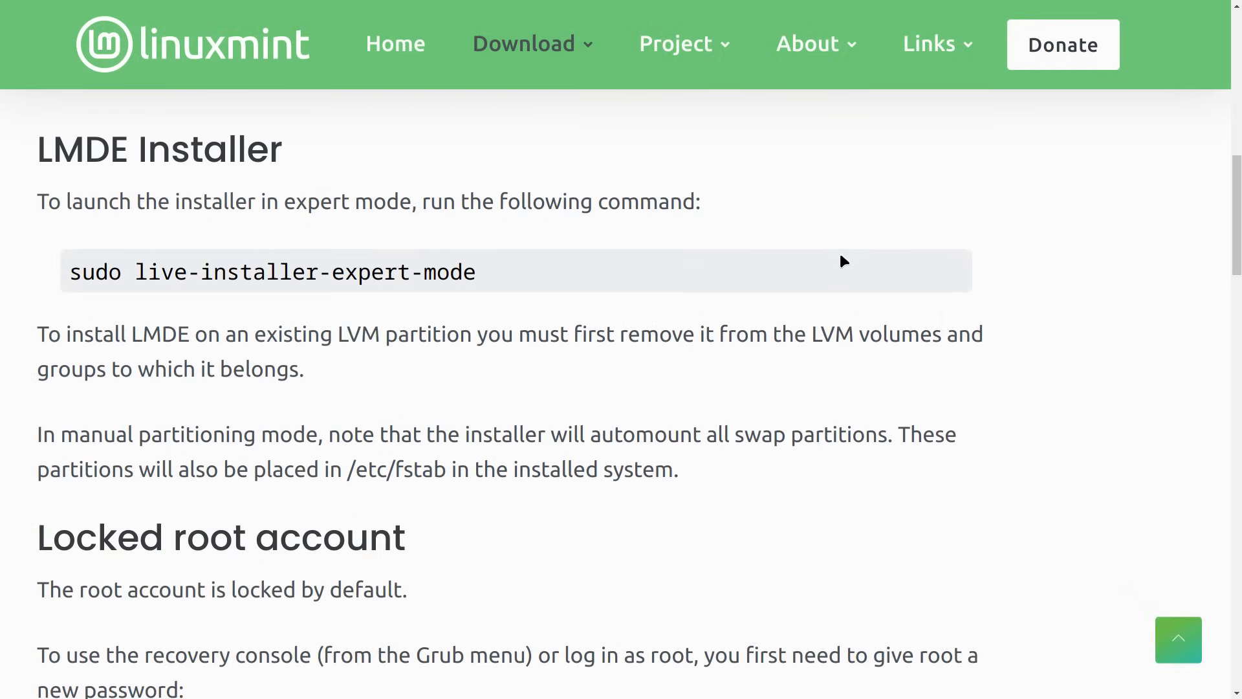
scroll(842, 258, down, 1)
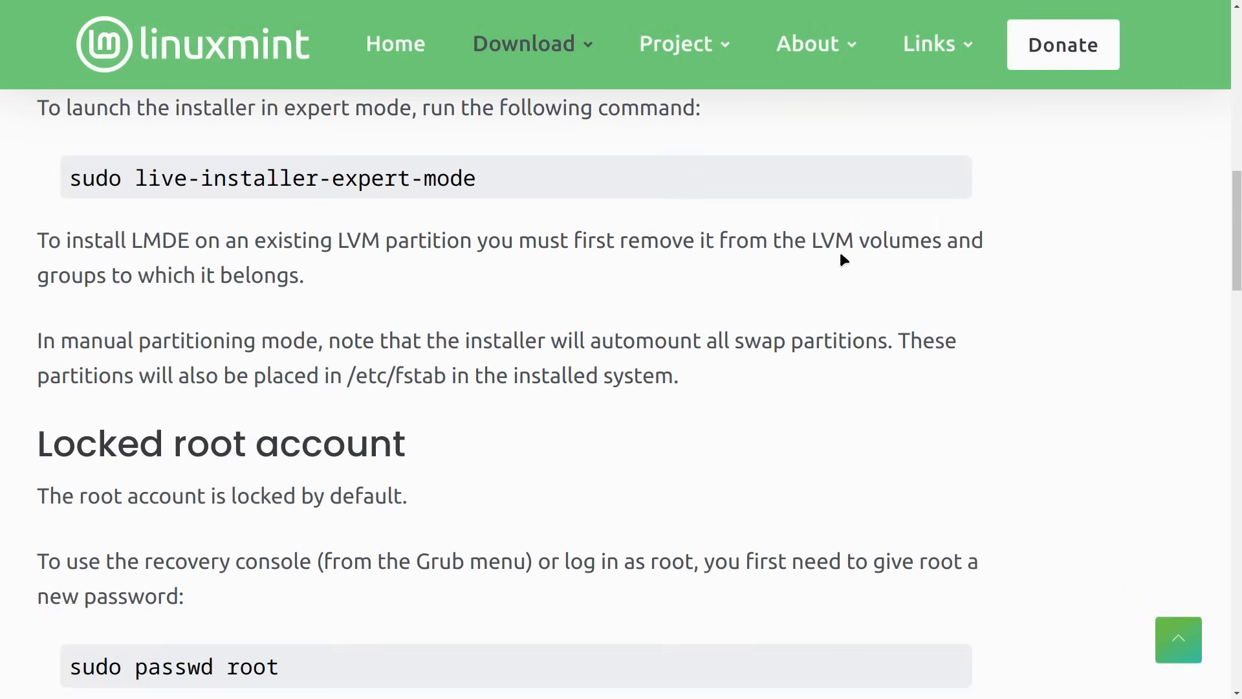
scroll(842, 259, up, 1)
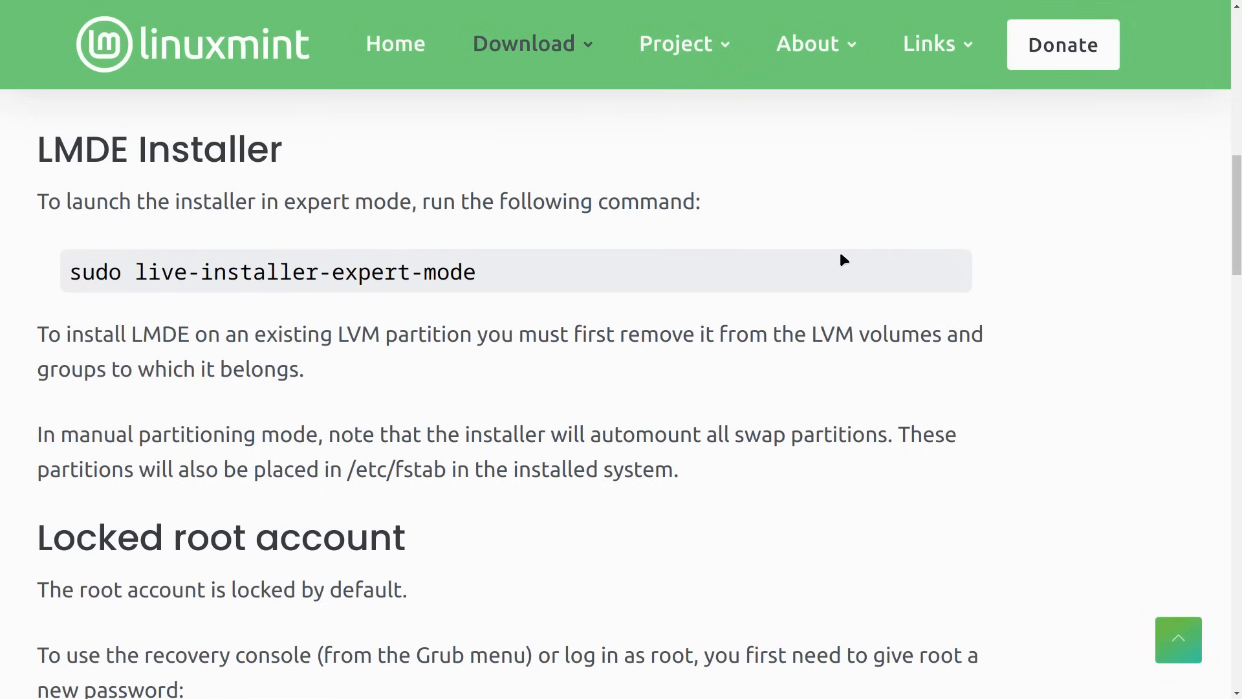
scroll(842, 258, down, 3)
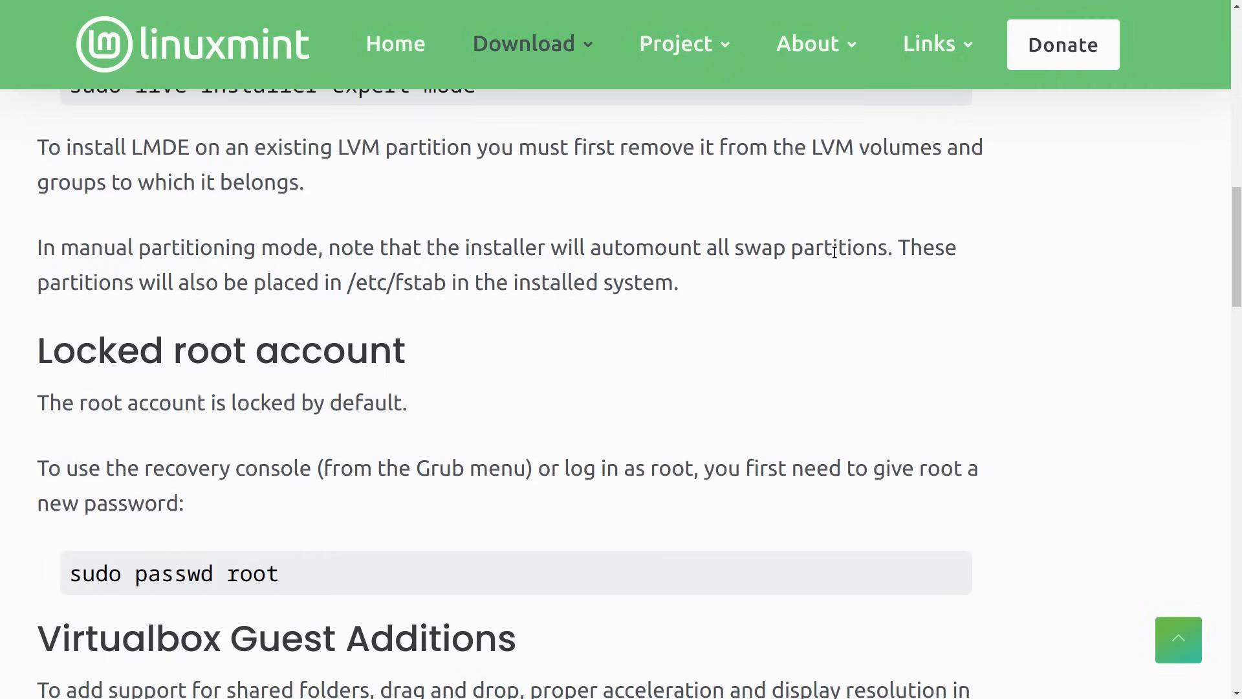
scroll(834, 252, down, 2)
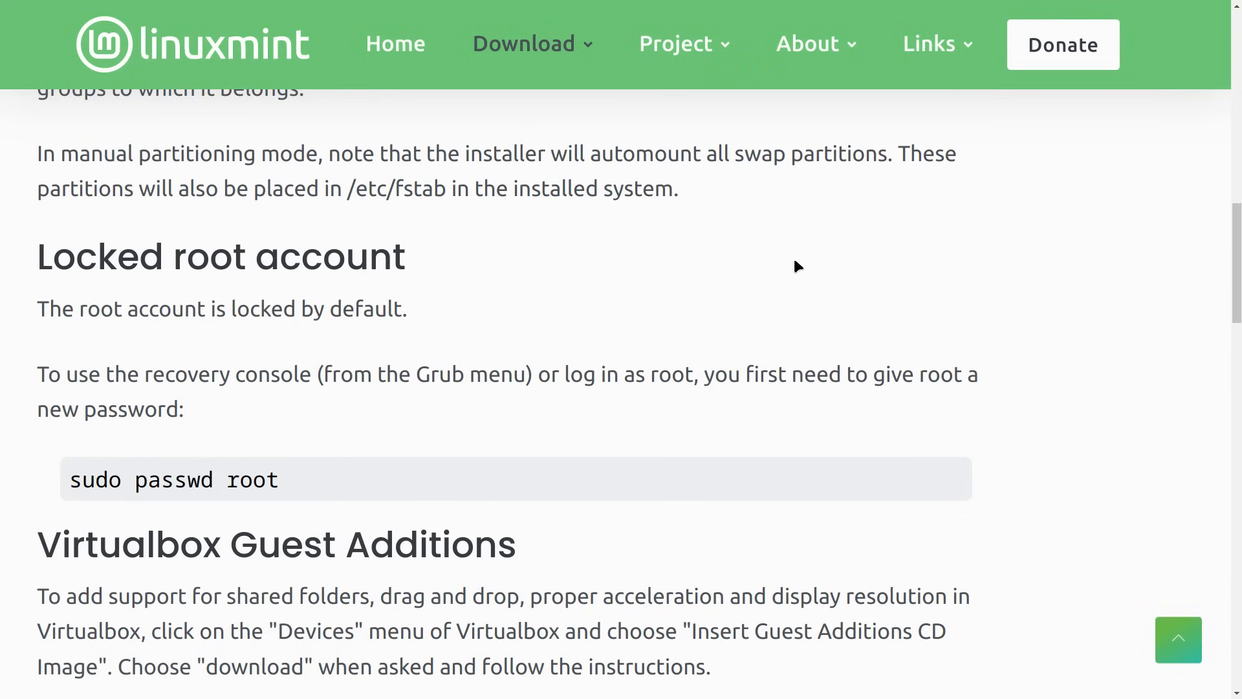
scroll(701, 262, down, 3)
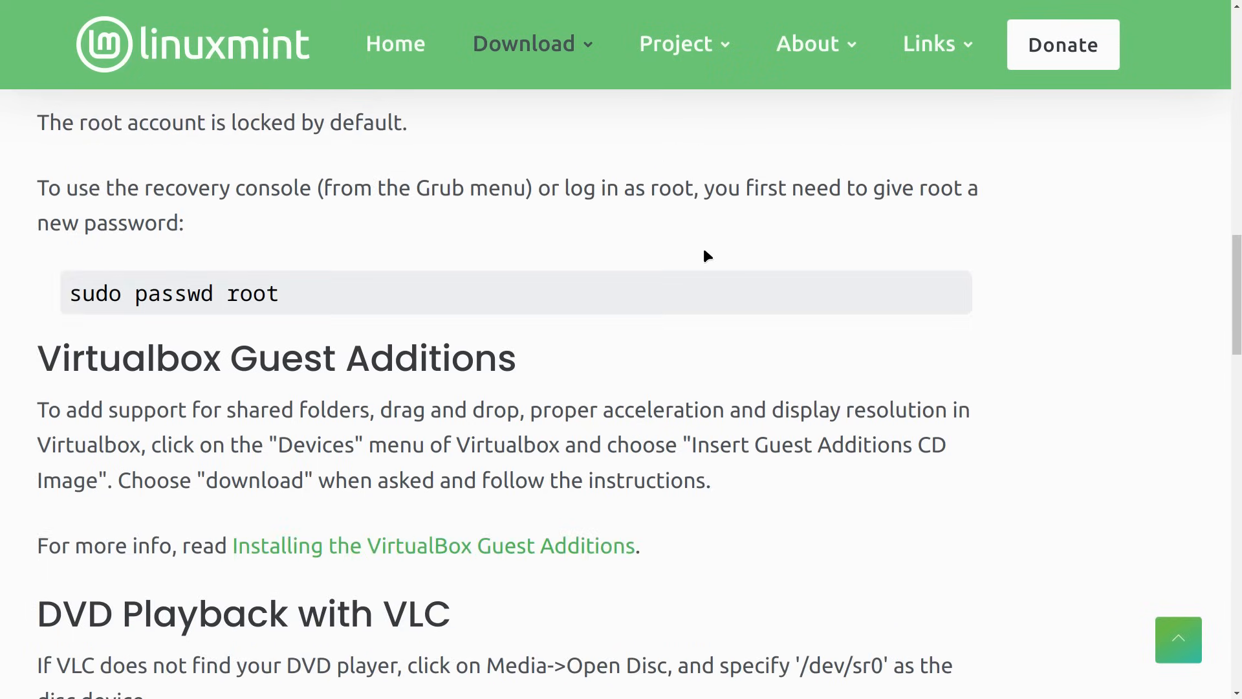
scroll(719, 203, down, 3)
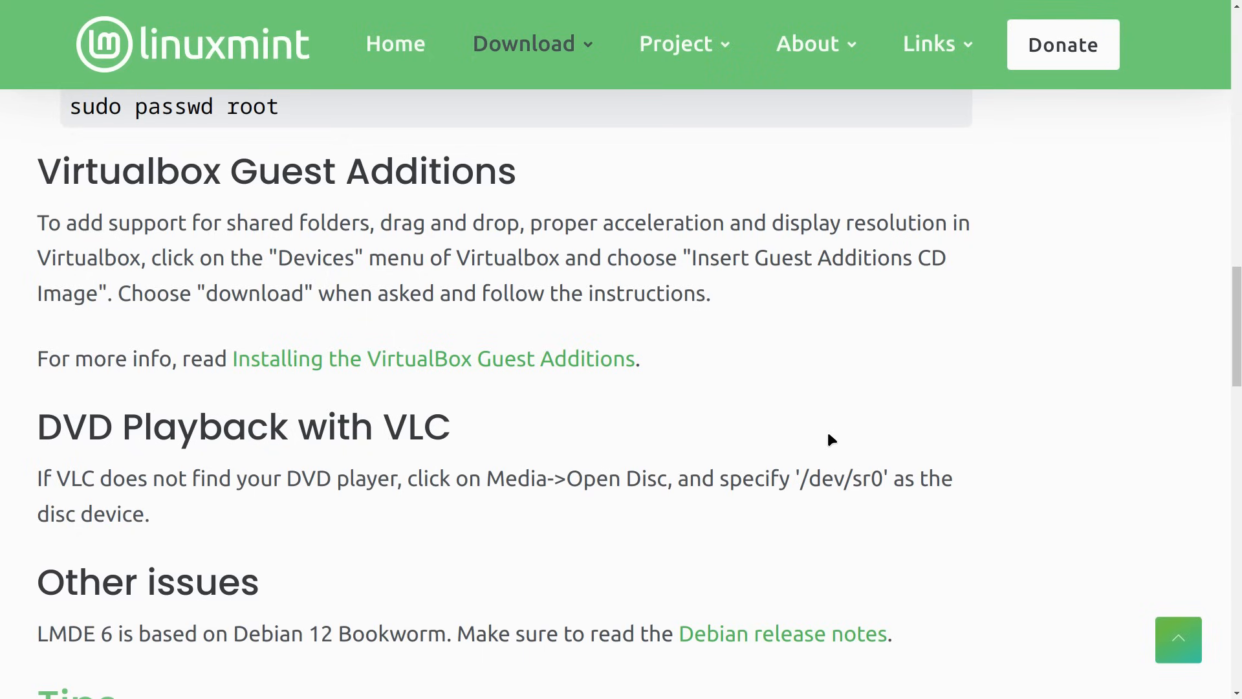
scroll(830, 439, down, 3)
scroll(831, 439, down, 2)
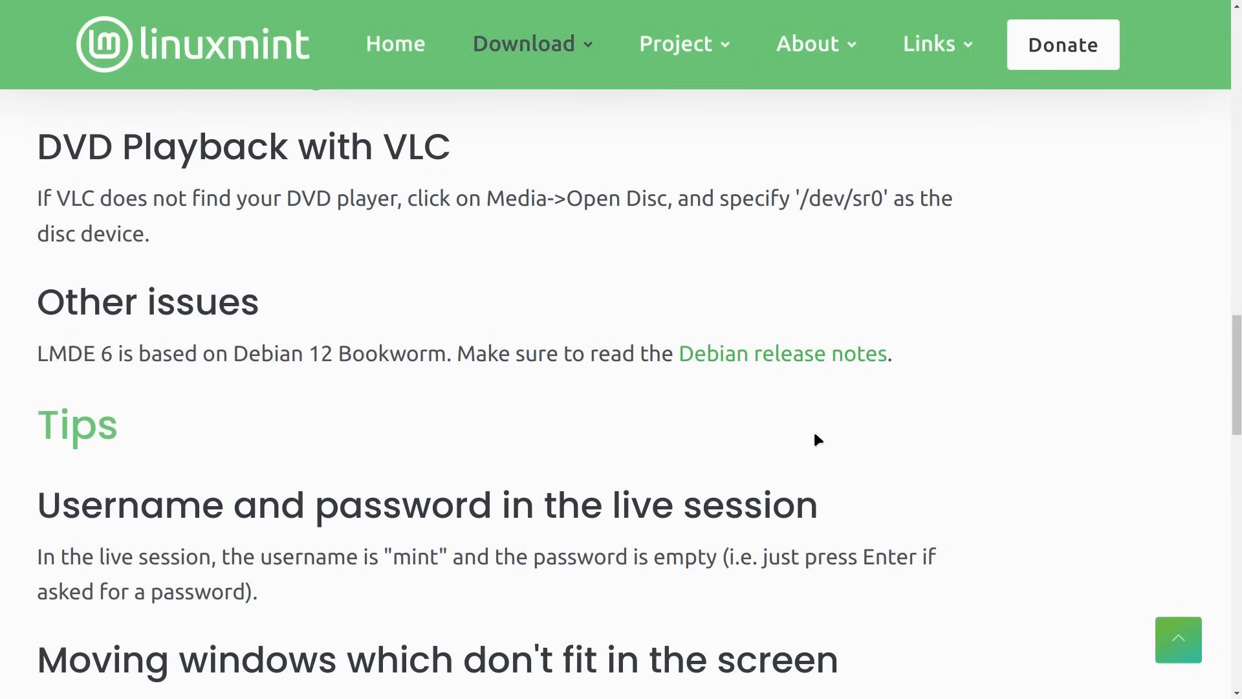
scroll(815, 439, down, 2)
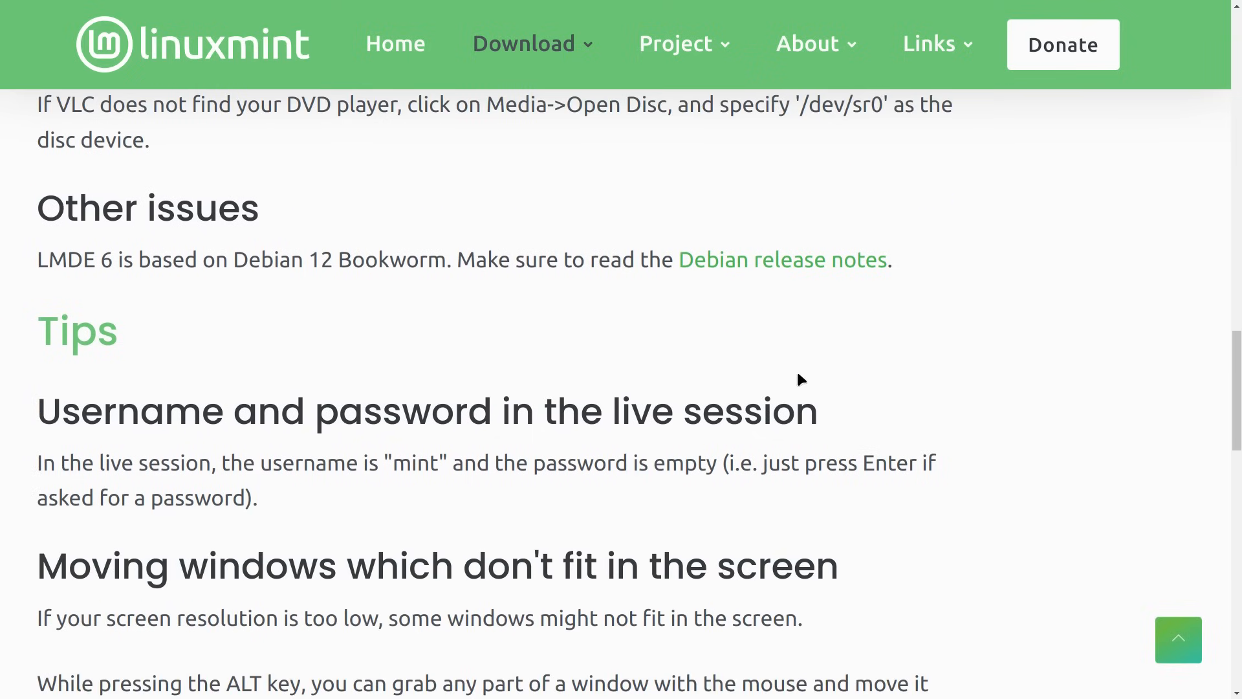
scroll(797, 374, down, 4)
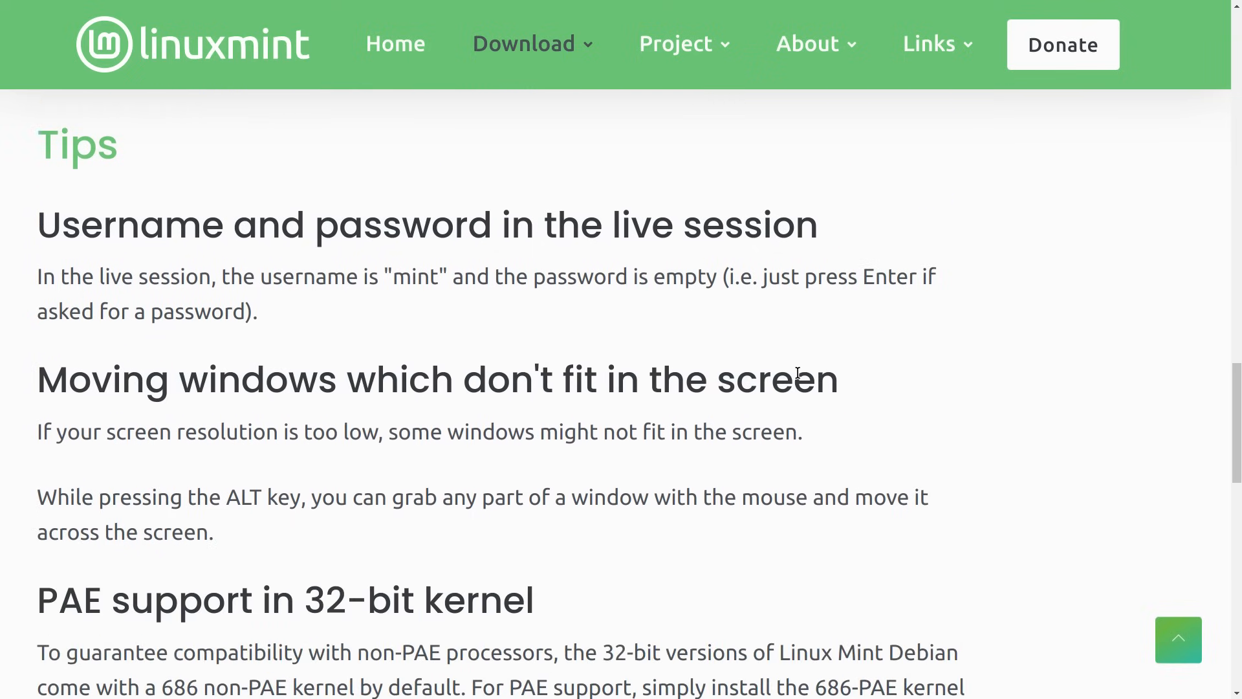
scroll(797, 374, down, 2)
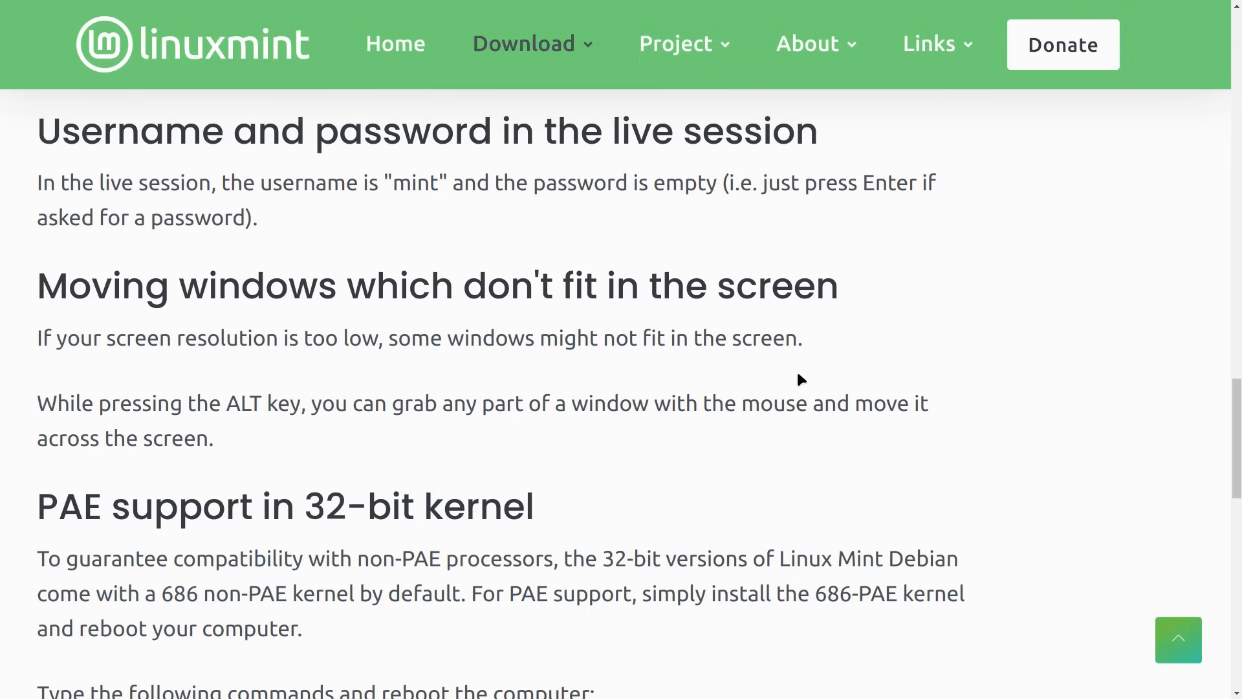
scroll(797, 374, down, 4)
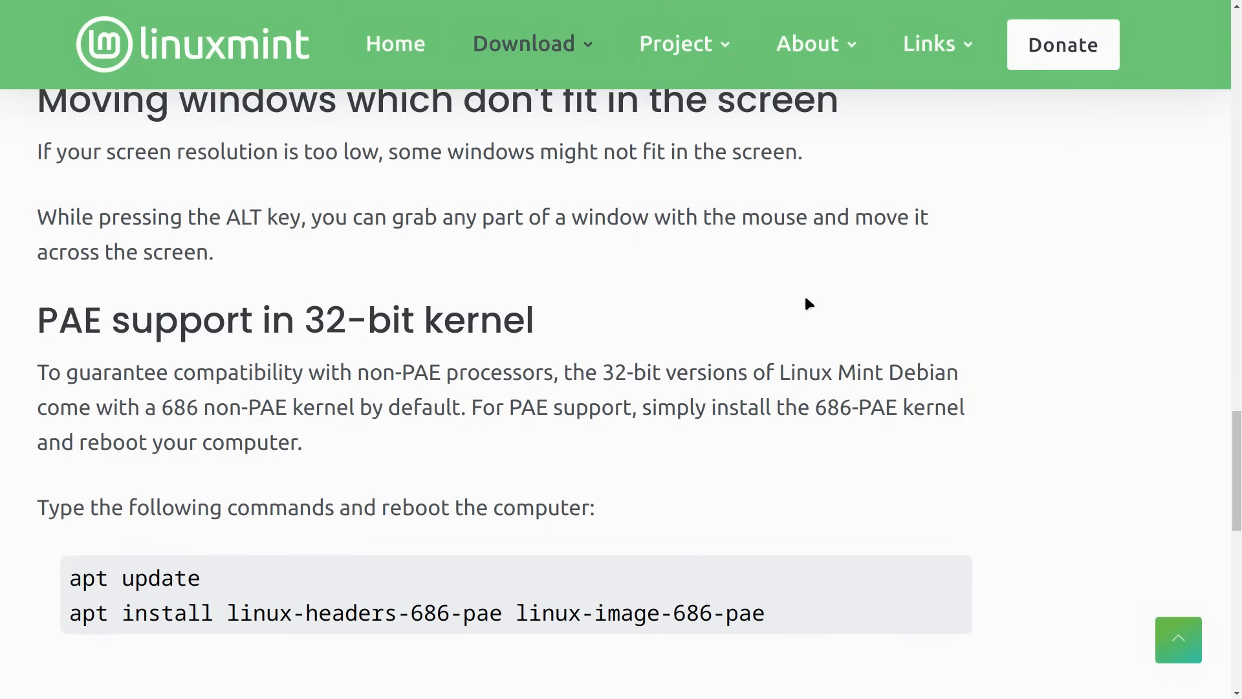
scroll(805, 298, down, 3)
scroll(806, 297, up, 3)
scroll(802, 321, up, 15)
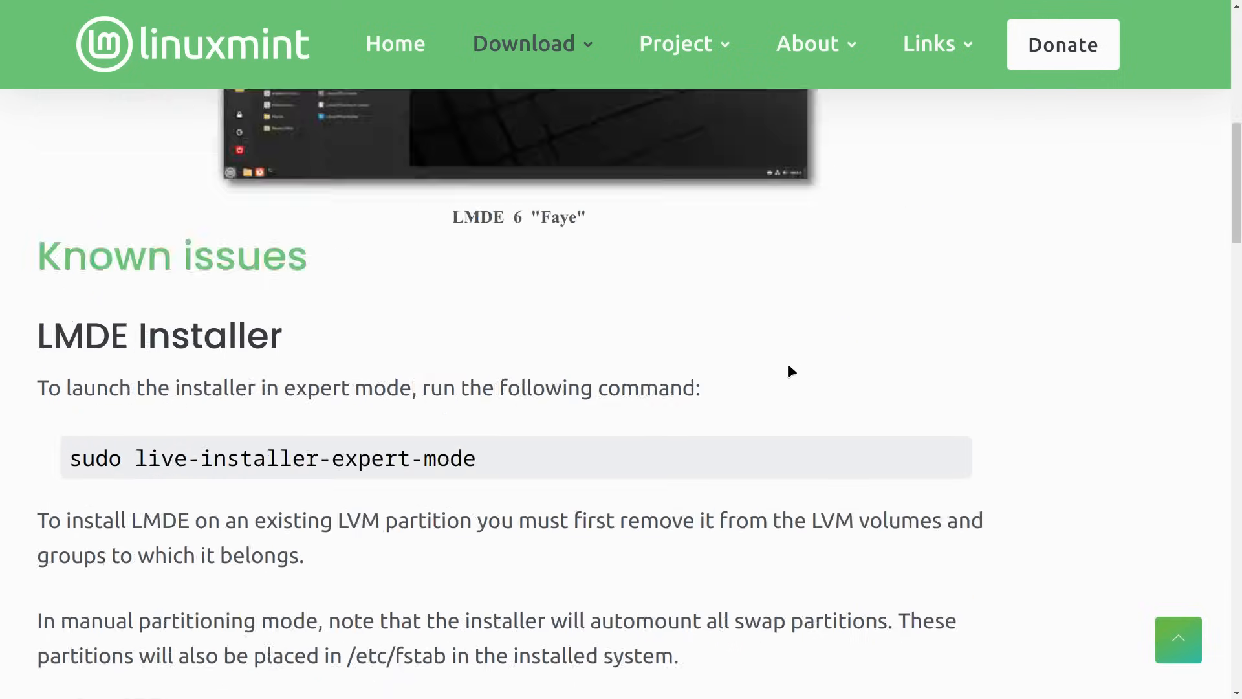
scroll(819, 313, down, 6)
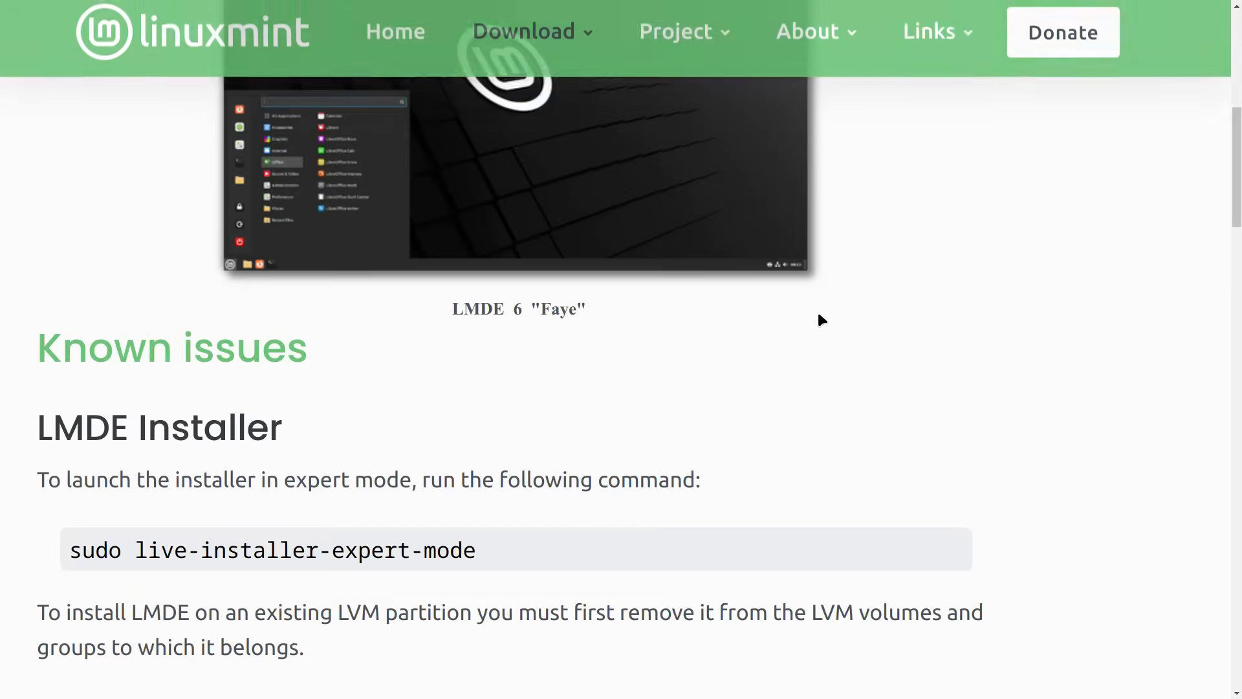
scroll(817, 310, up, 6)
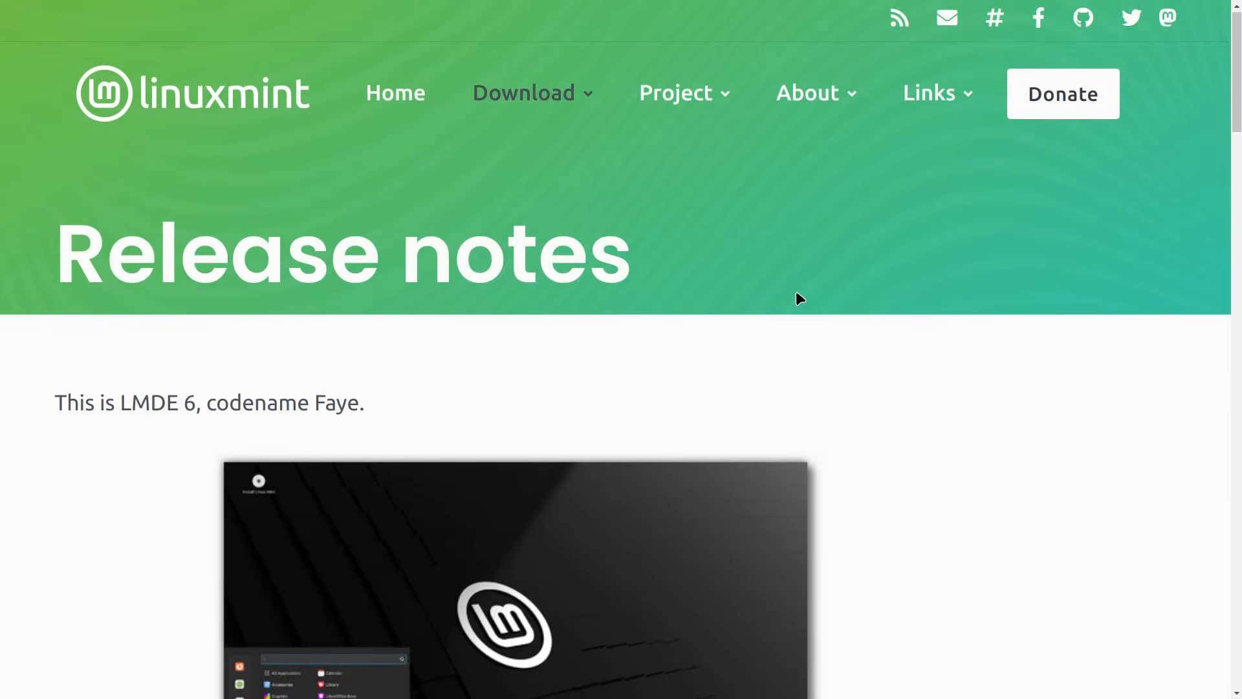
- Go back and open the LMDE 6 Cinnamon Edition download page, browsing its 2.5GB image and mirror table
key(alt+Left)
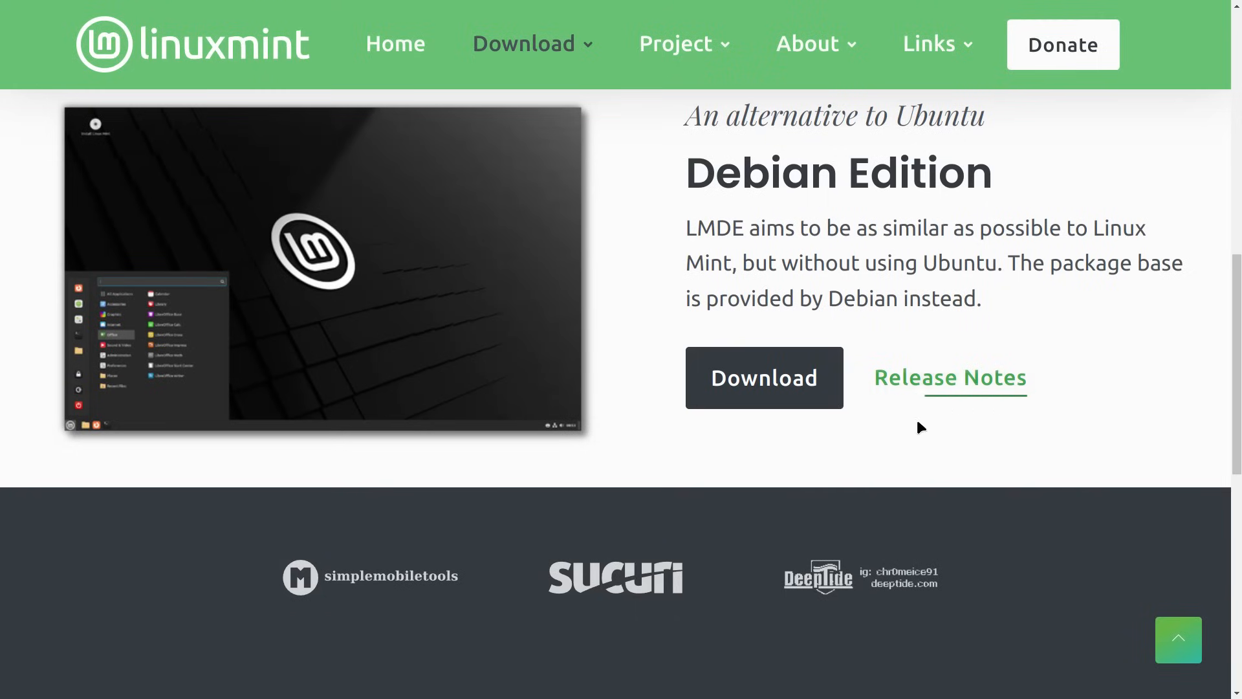
click(774, 371)
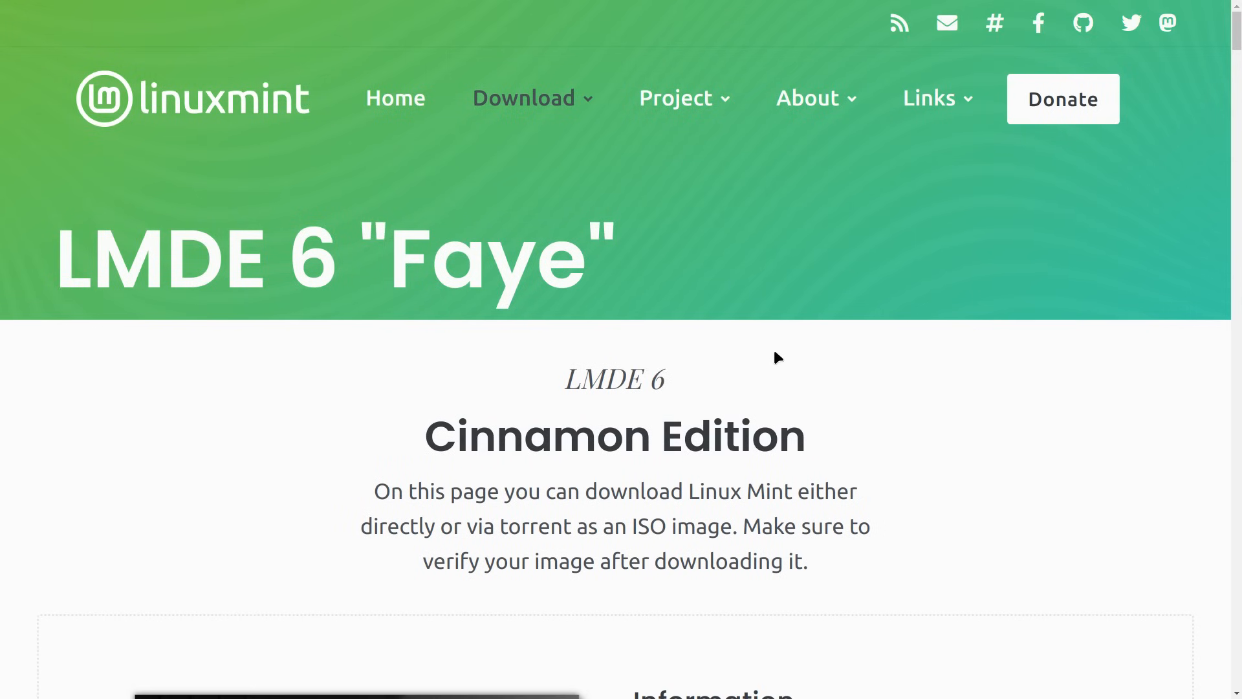
scroll(764, 336, down, 10)
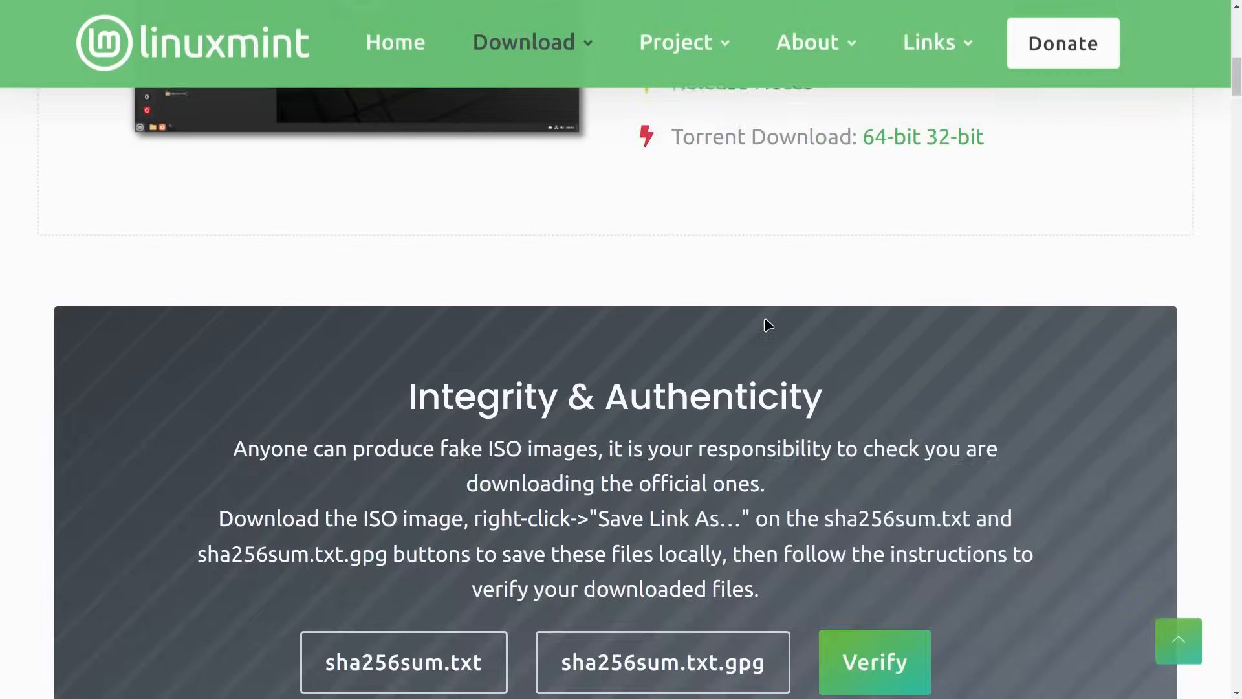
scroll(765, 322, down, 15)
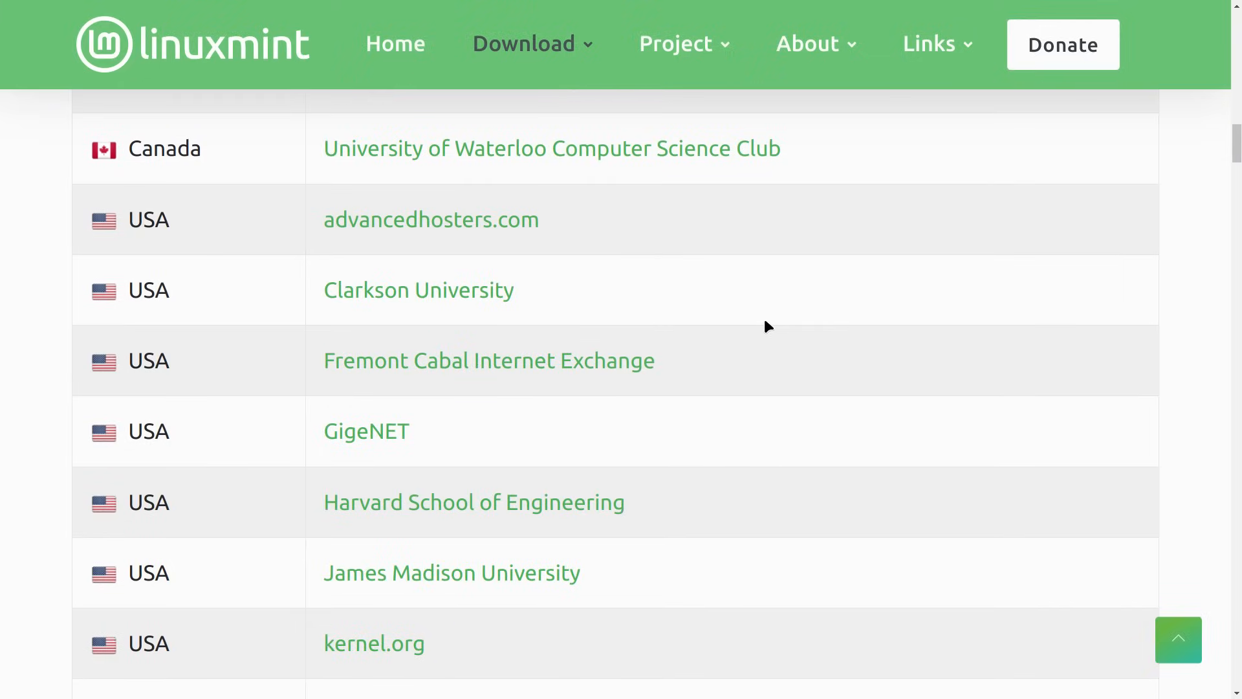
scroll(765, 321, down, 3)
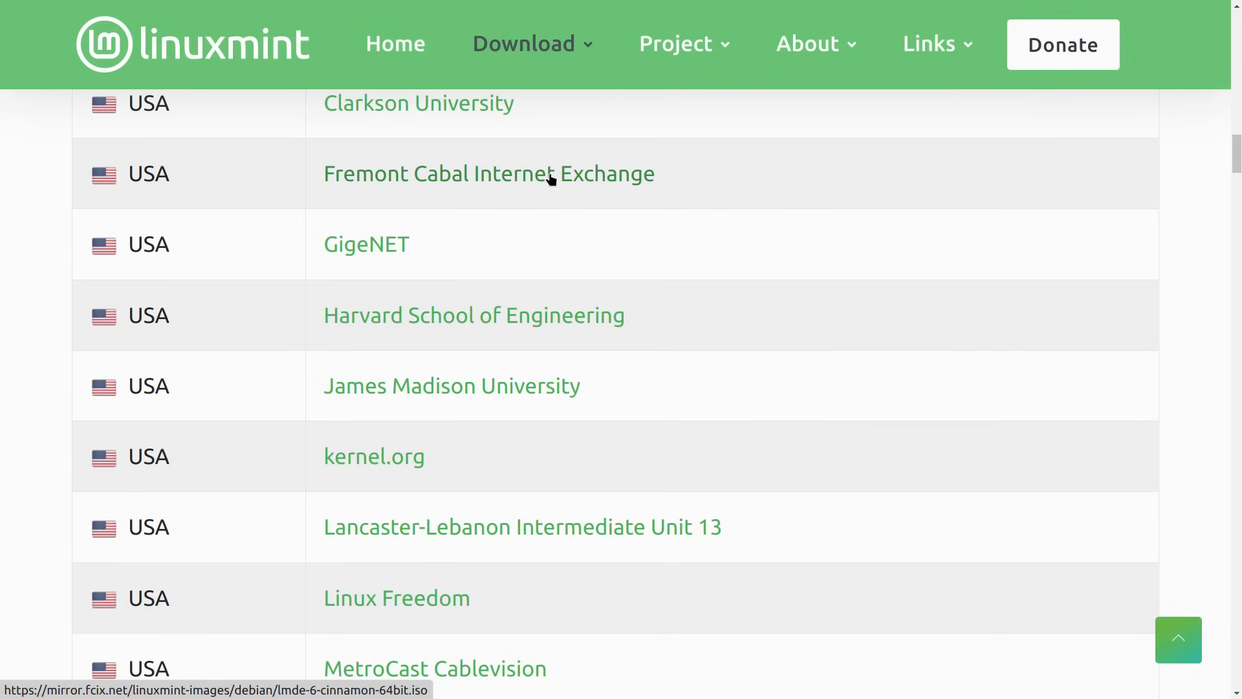
scroll(688, 274, down, 5)
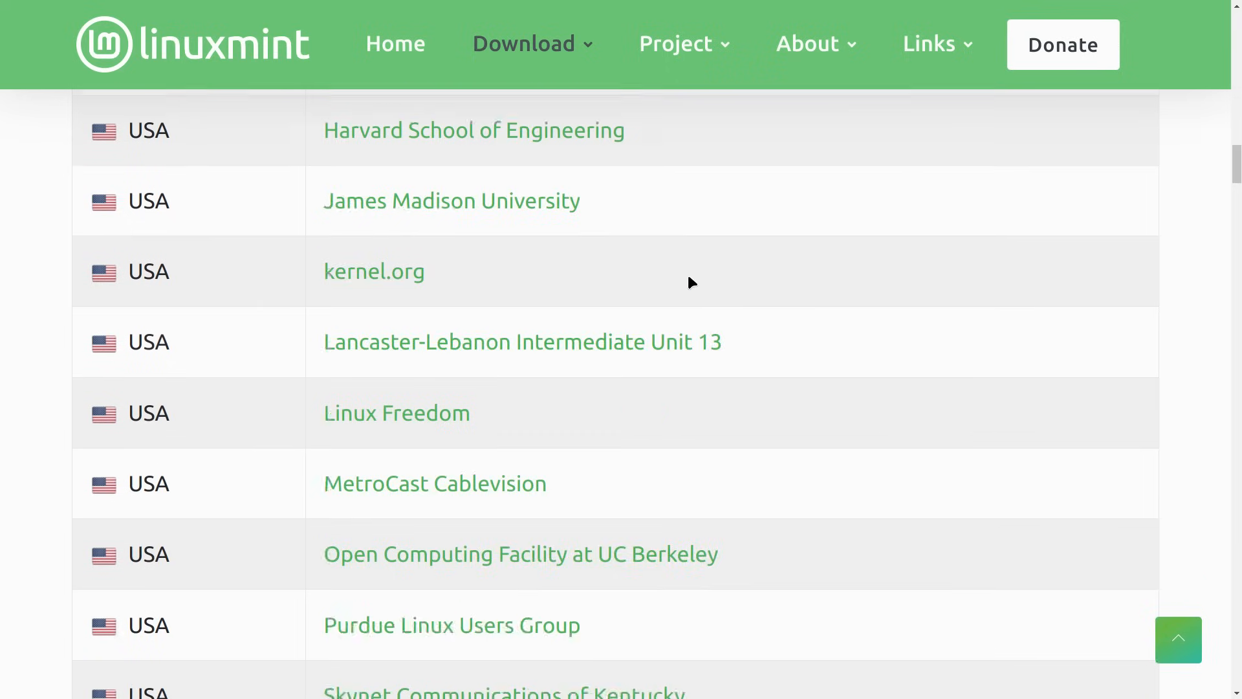
scroll(689, 243, up, 8)
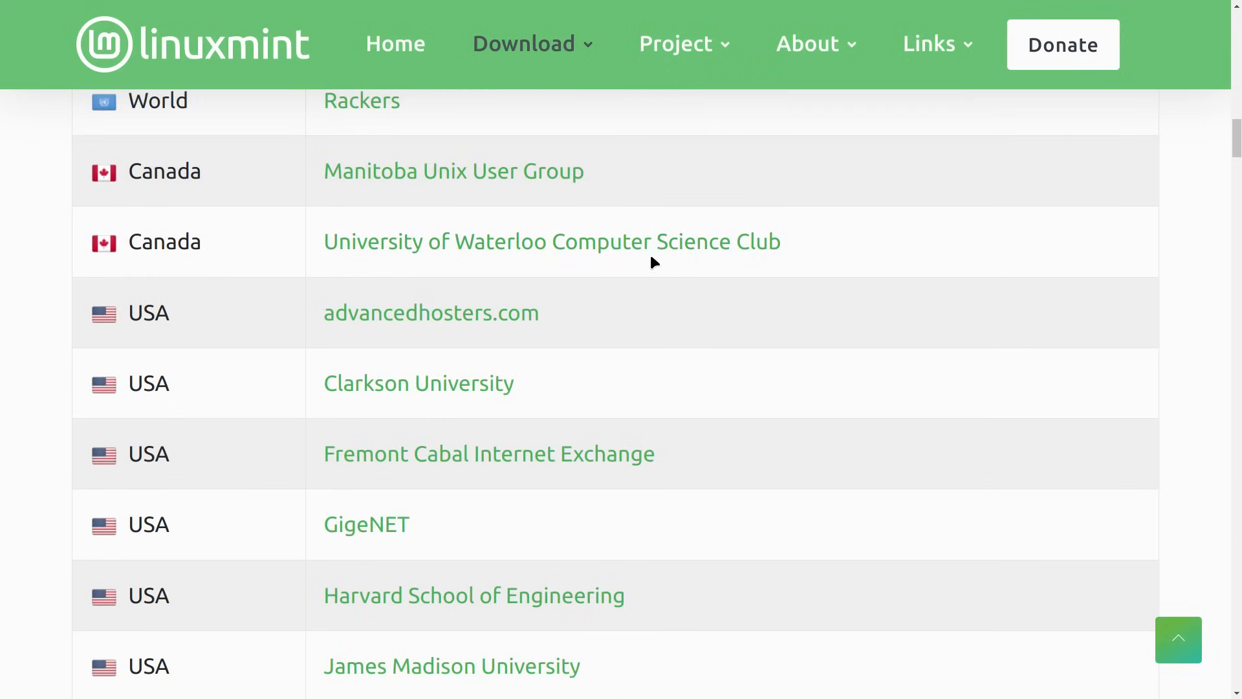
scroll(652, 257, down, 20)
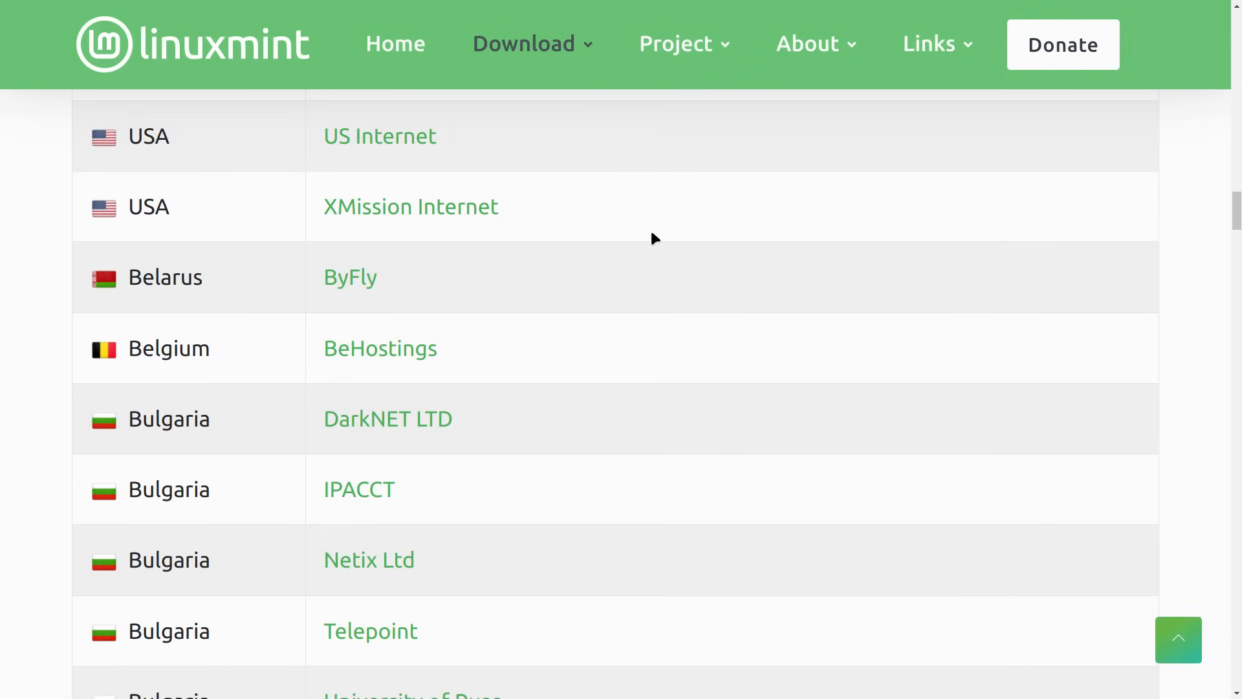
scroll(650, 228, down, 12)
scroll(650, 228, up, 20)
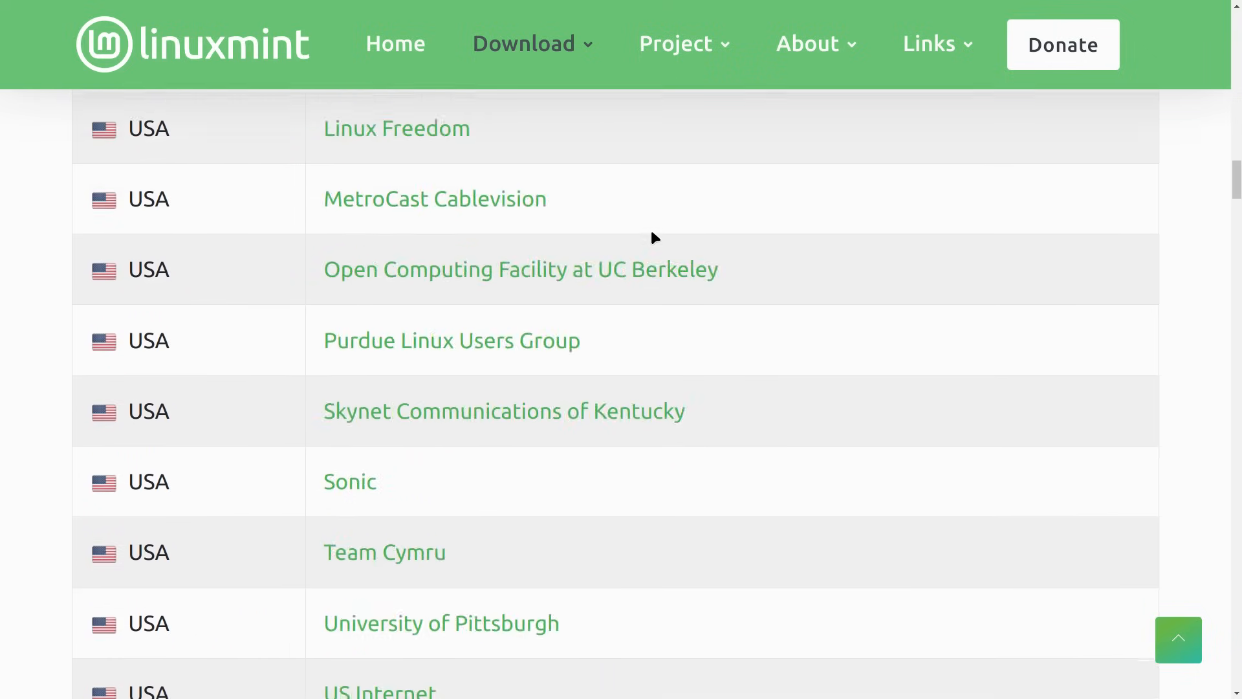
scroll(652, 233, up, 20)
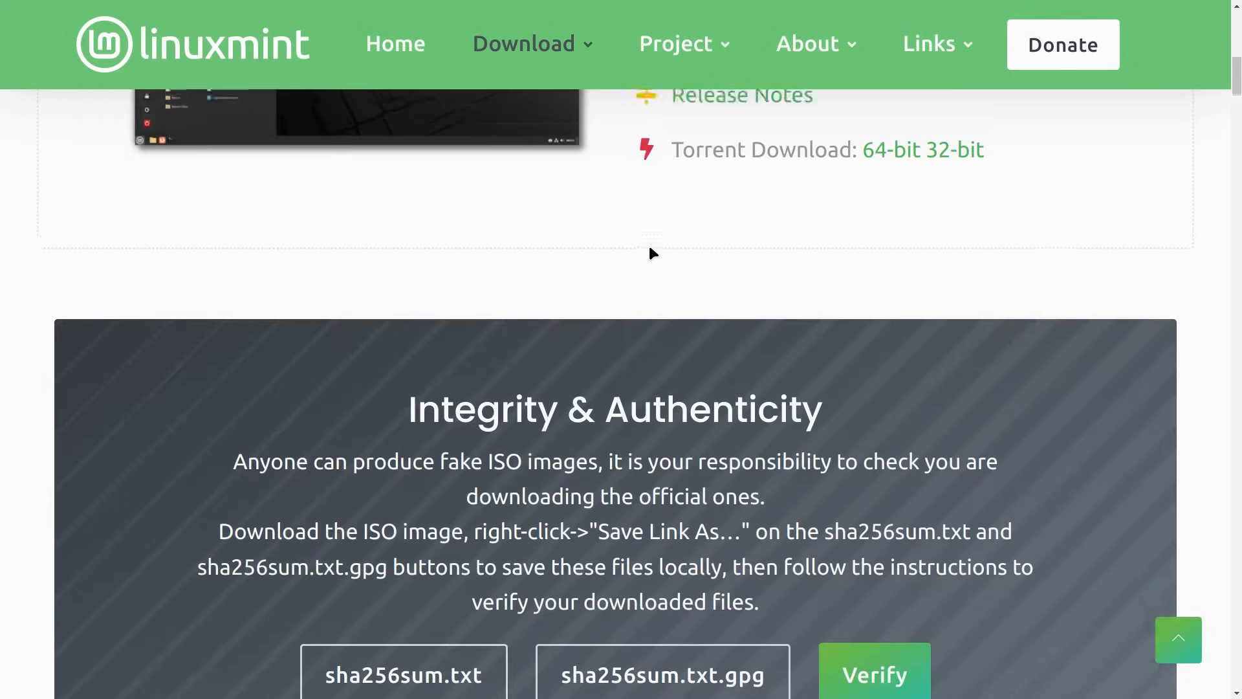
scroll(652, 252, up, 8)
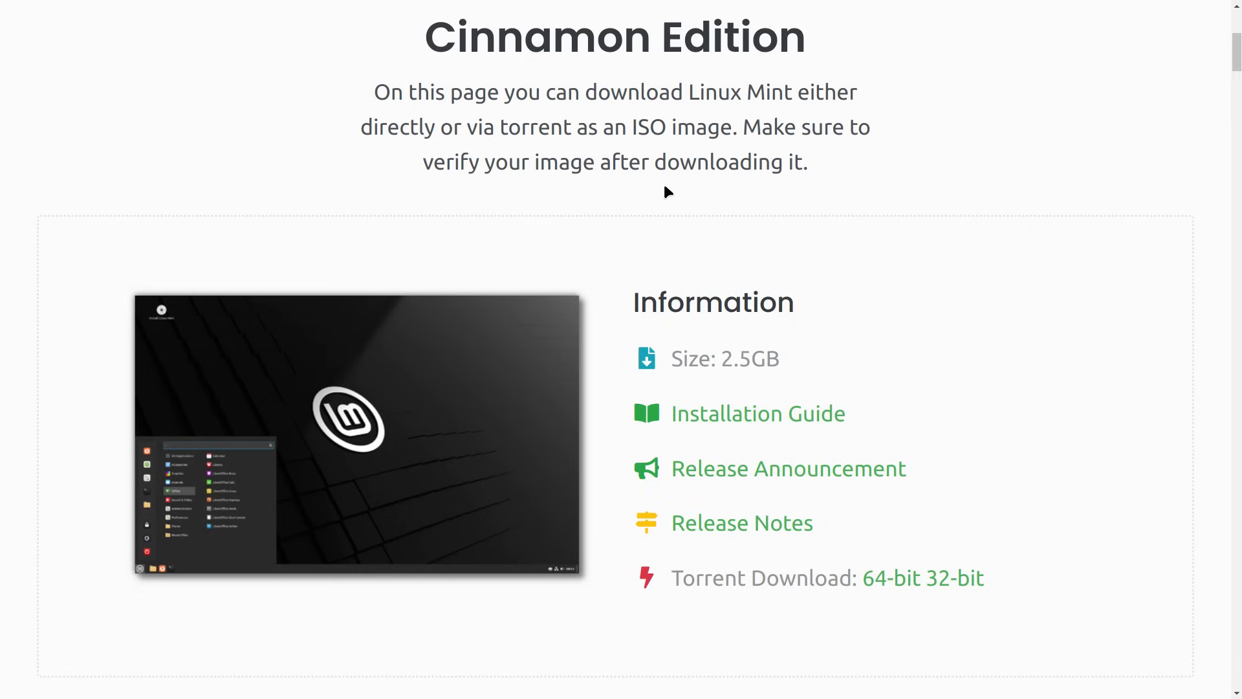
- Launch VirtualBox Manager from the Menu favourites on Workspace 2
key(ctrl+alt+Right)
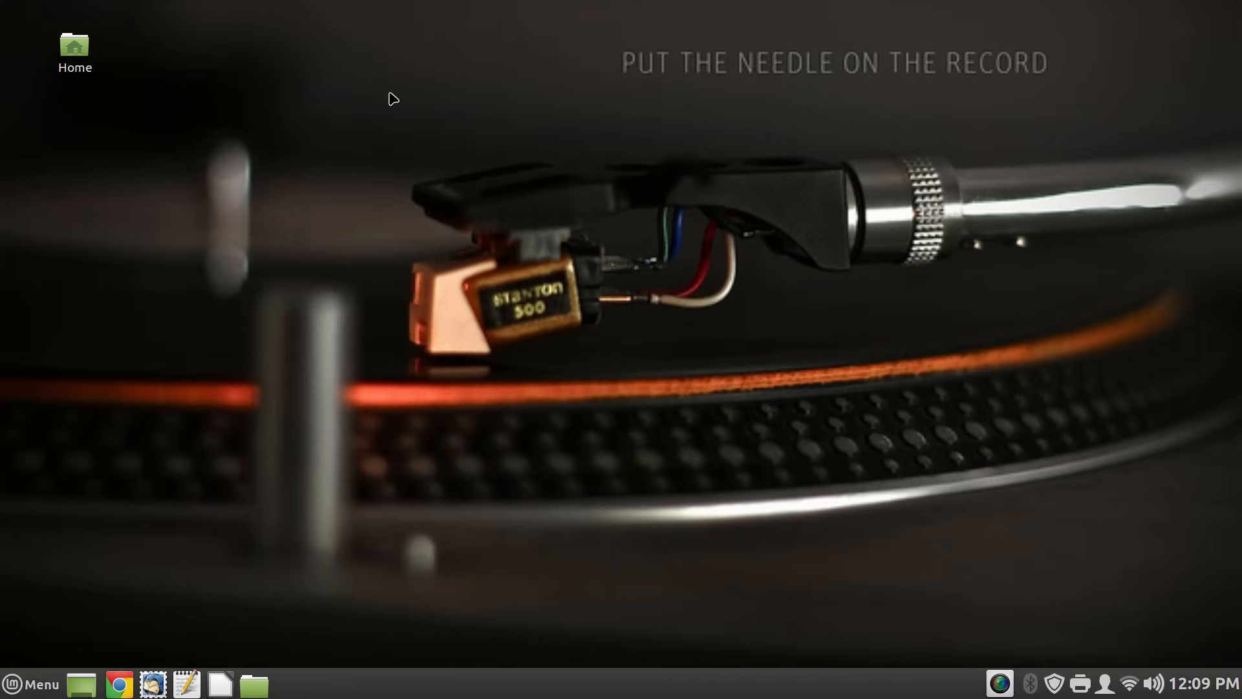
click(4, 690)
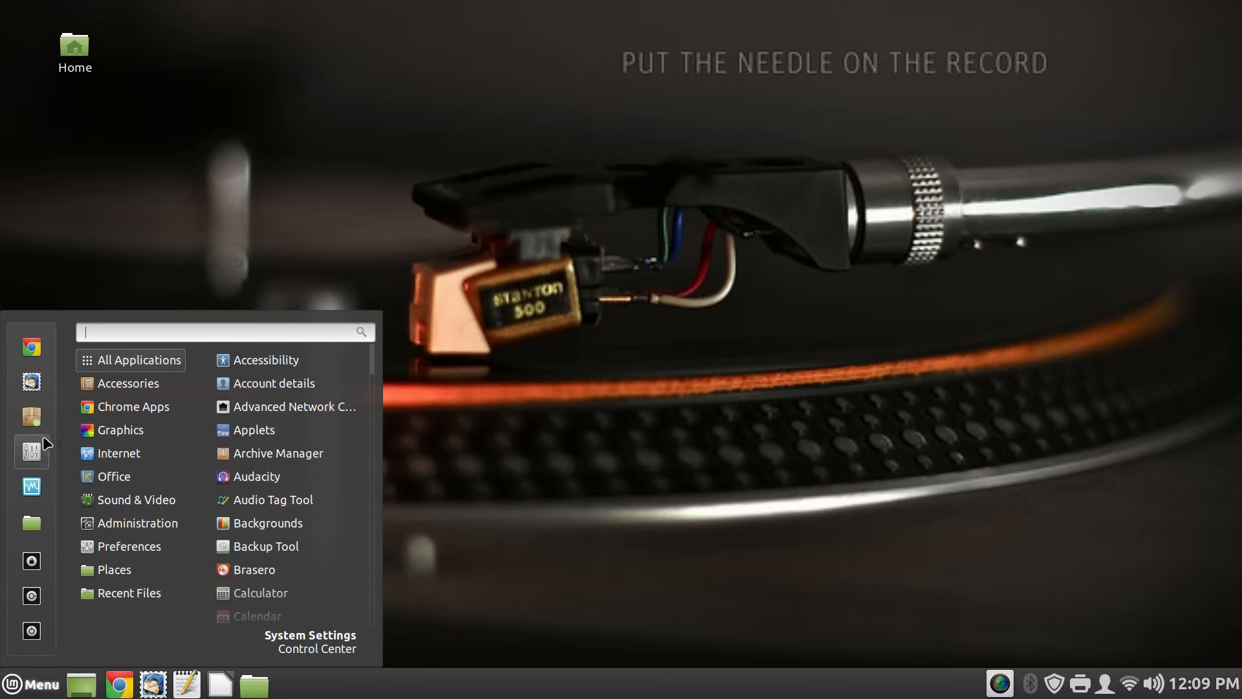
click(34, 495)
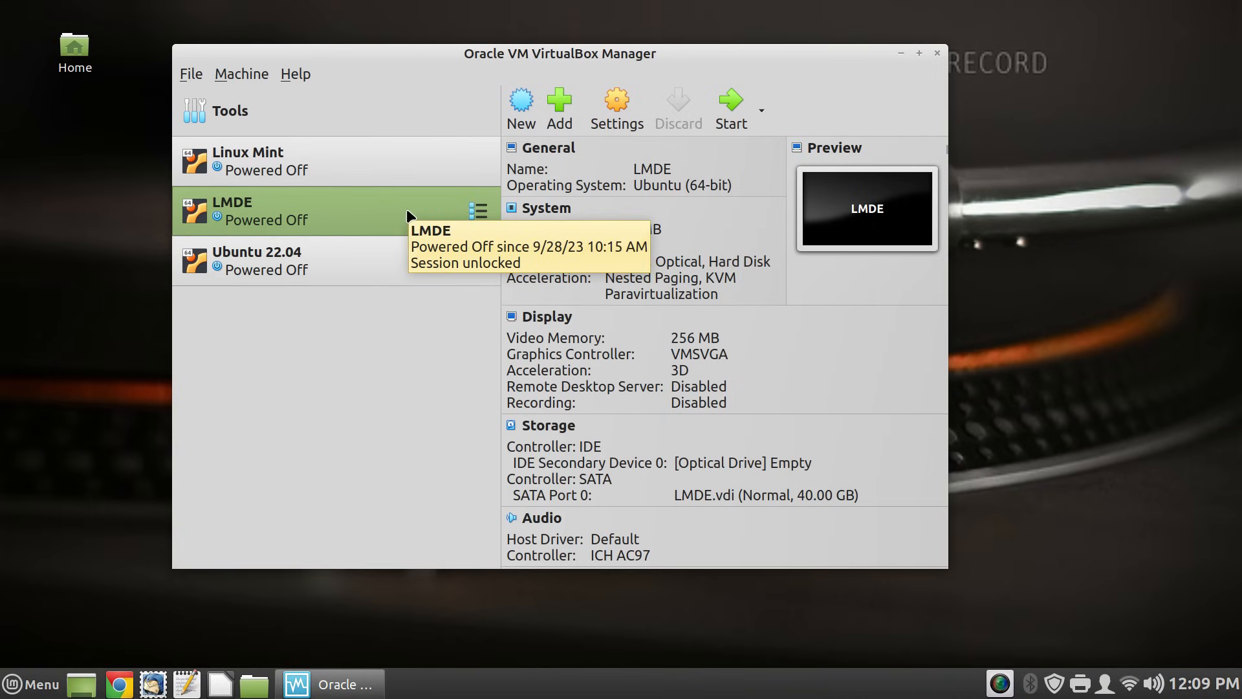
- Attach the Host Drive to LMDE's optical drive, then remove it and reopen the disk choices
scroll(755, 301, down, 1)
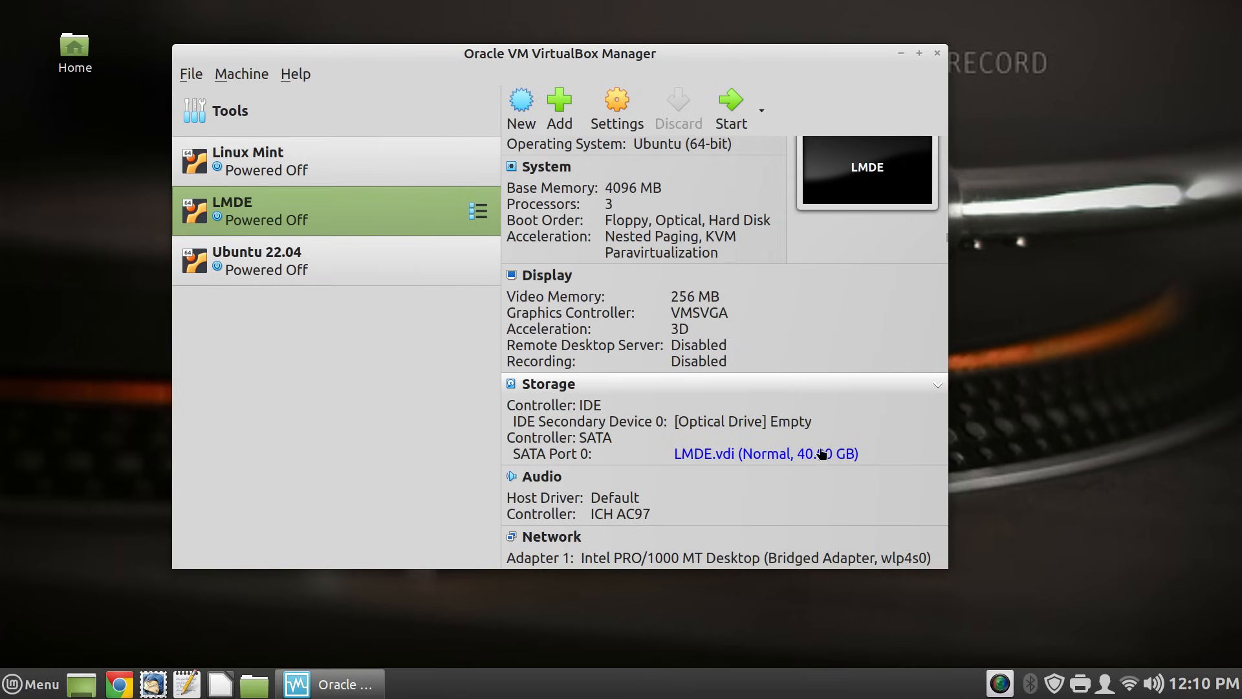
click(765, 422)
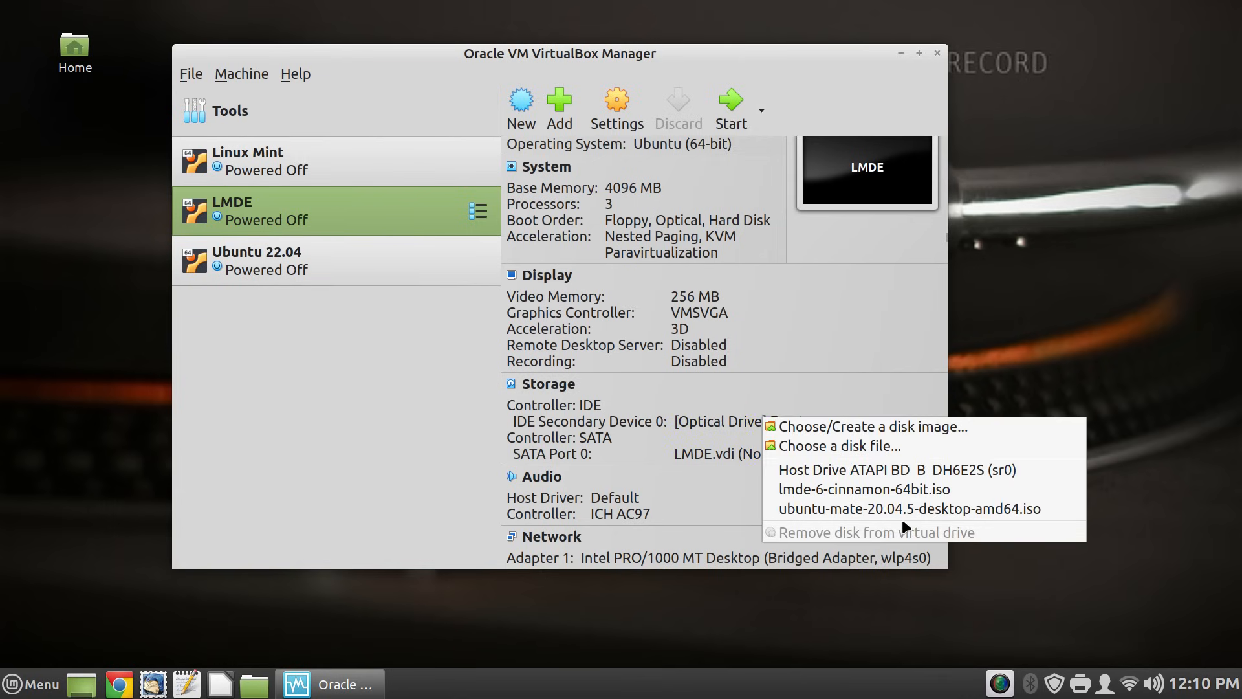
click(909, 467)
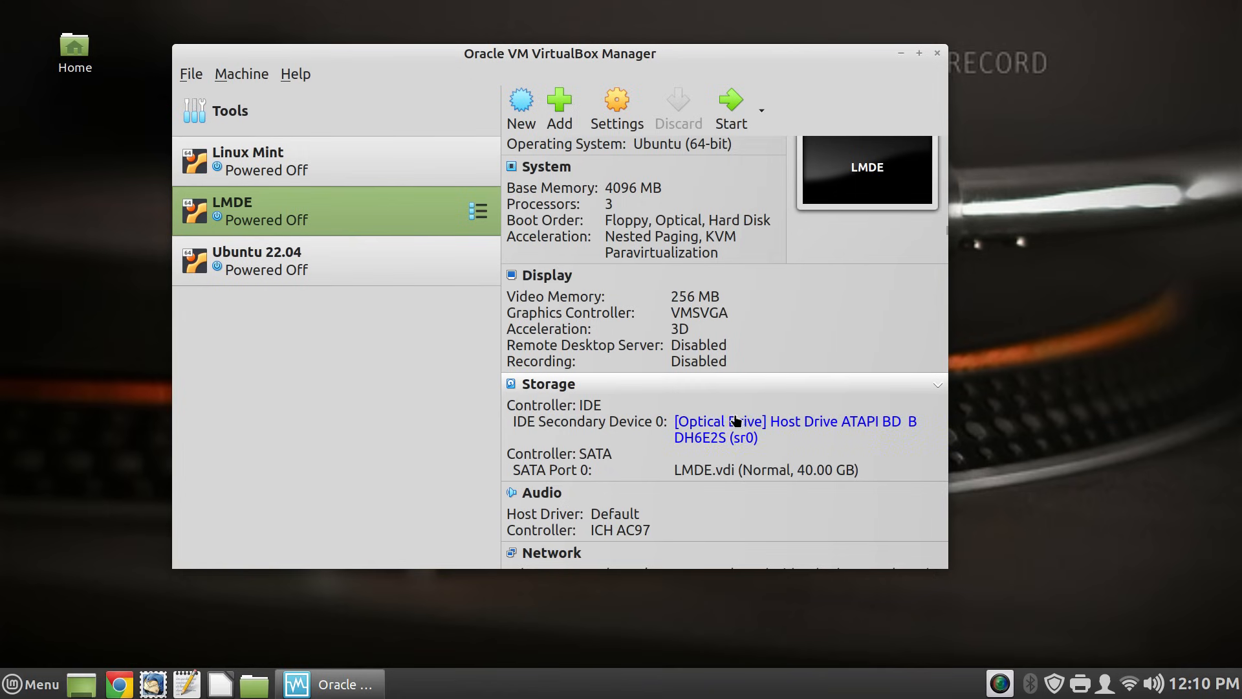
click(691, 424)
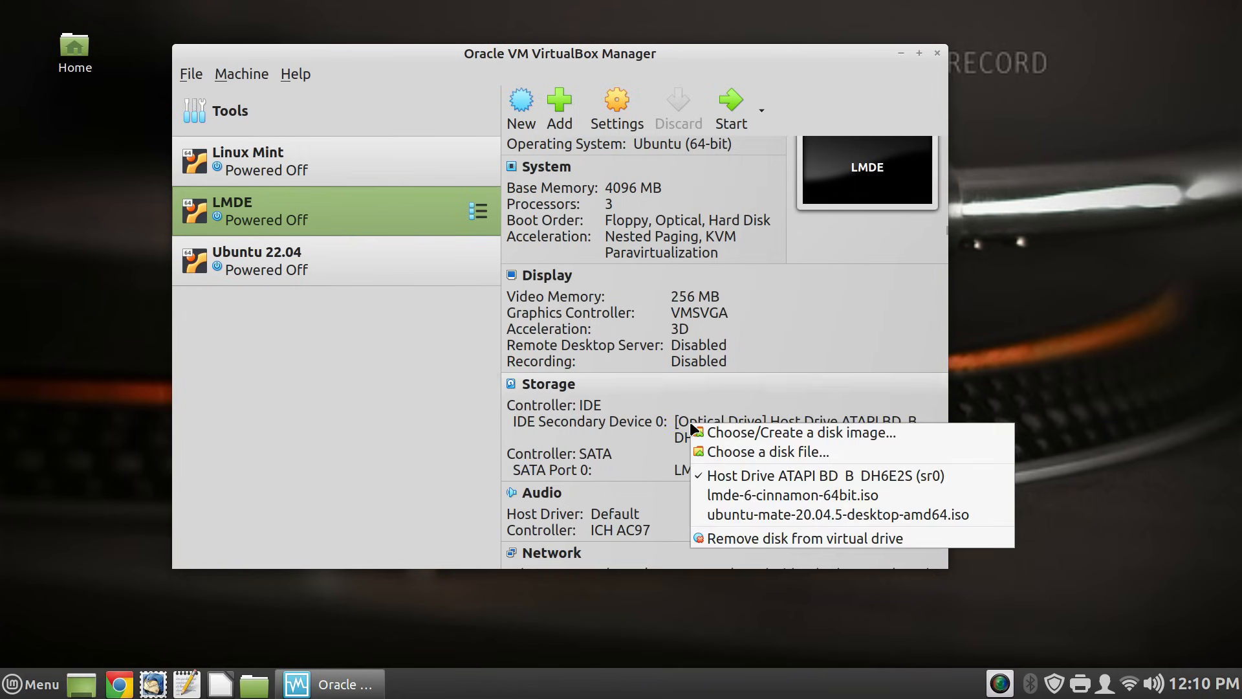
click(779, 479)
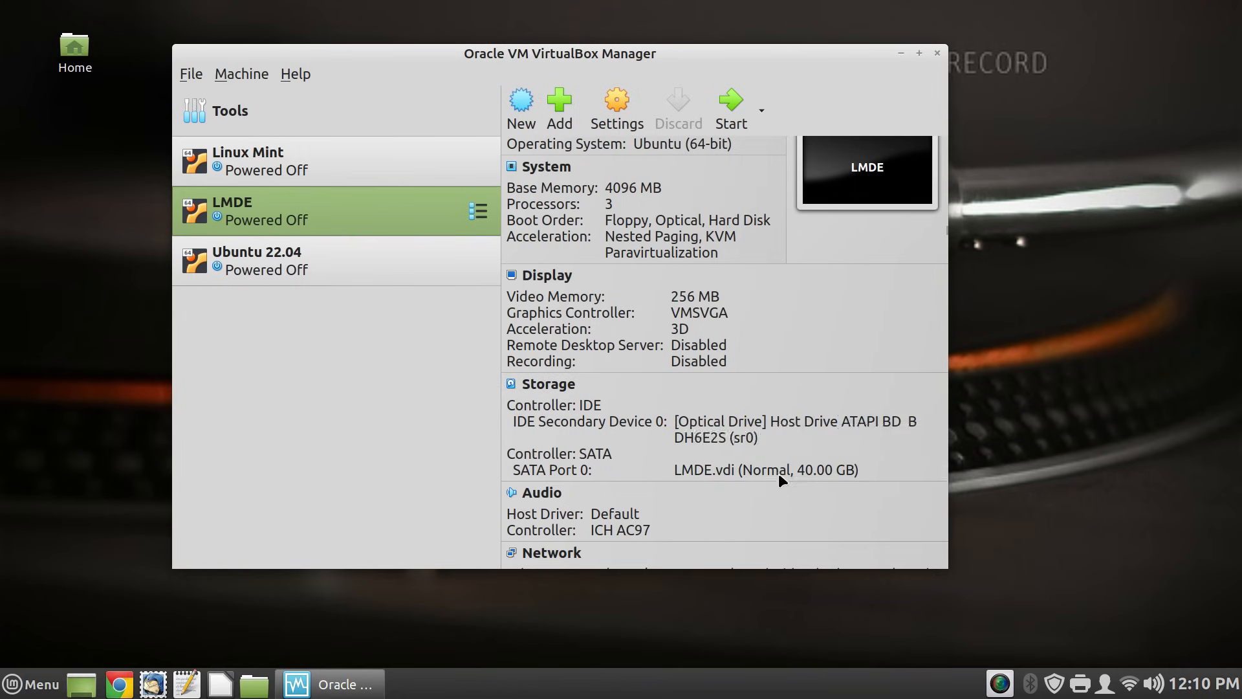
click(740, 421)
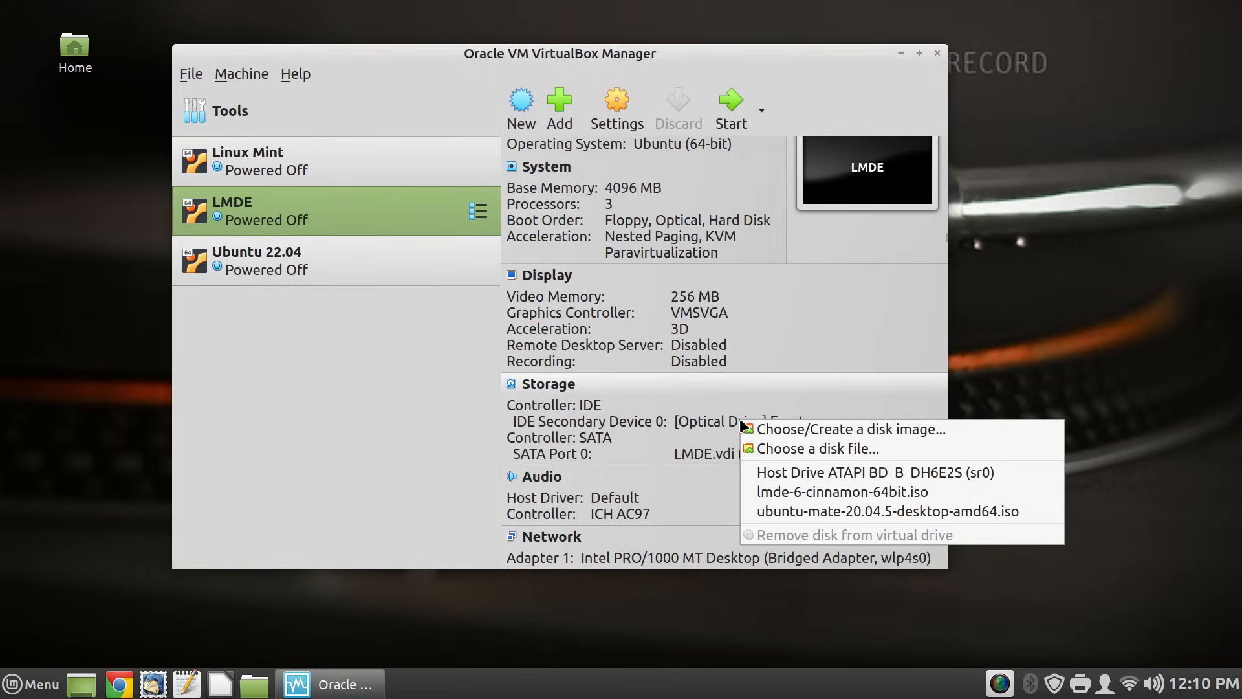
- Mount lmde-6-cinnamon-64bit.iso from the ISO folder as LMDE's optical disk
click(794, 450)
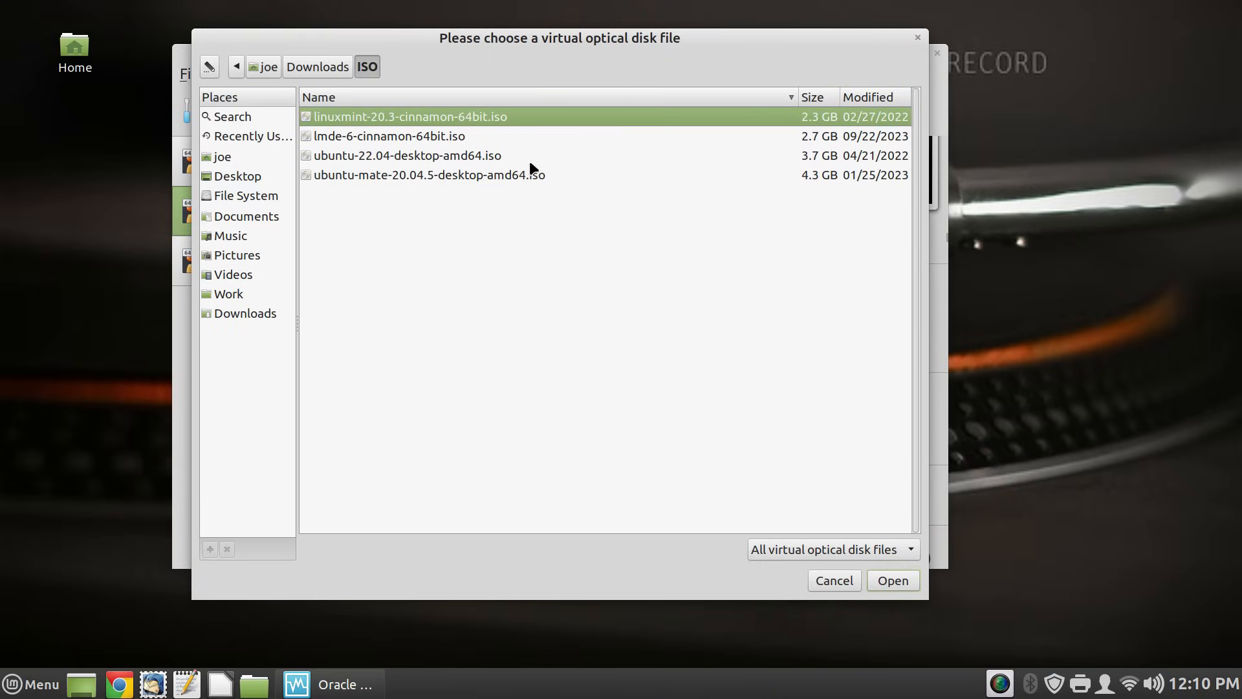
double_click(447, 136)
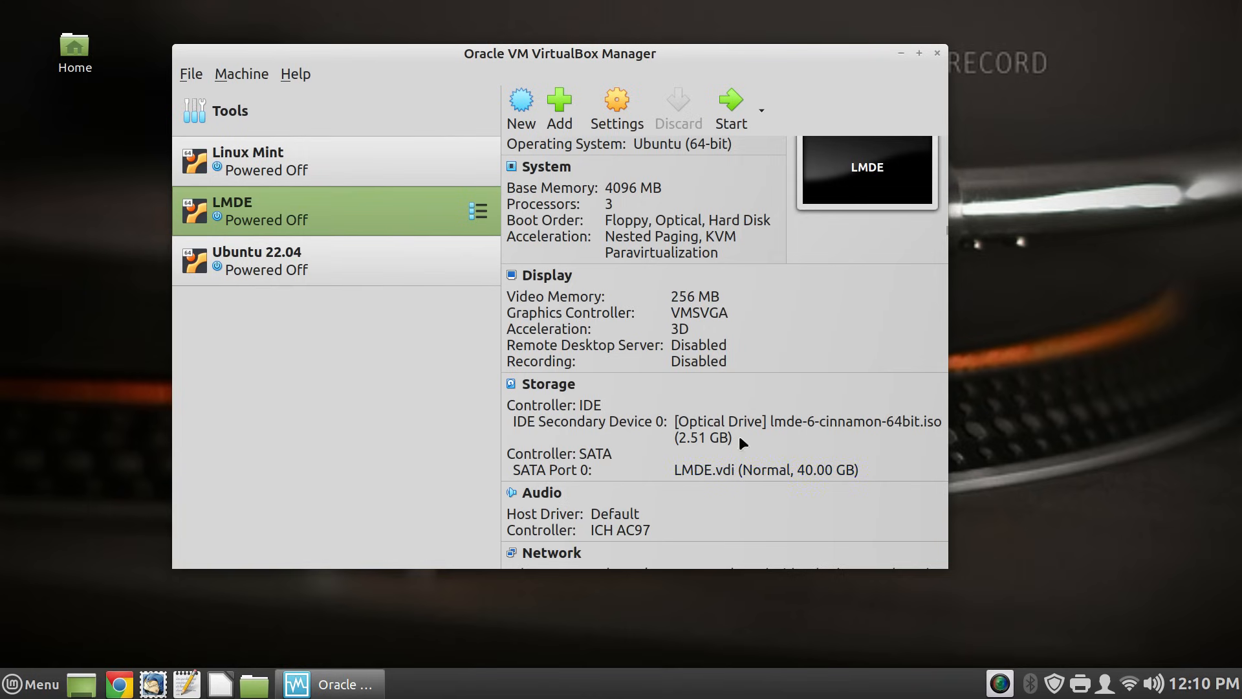
- Start the LMDE machine, centre its window, and switch it to View > Scaled Mode
click(726, 121)
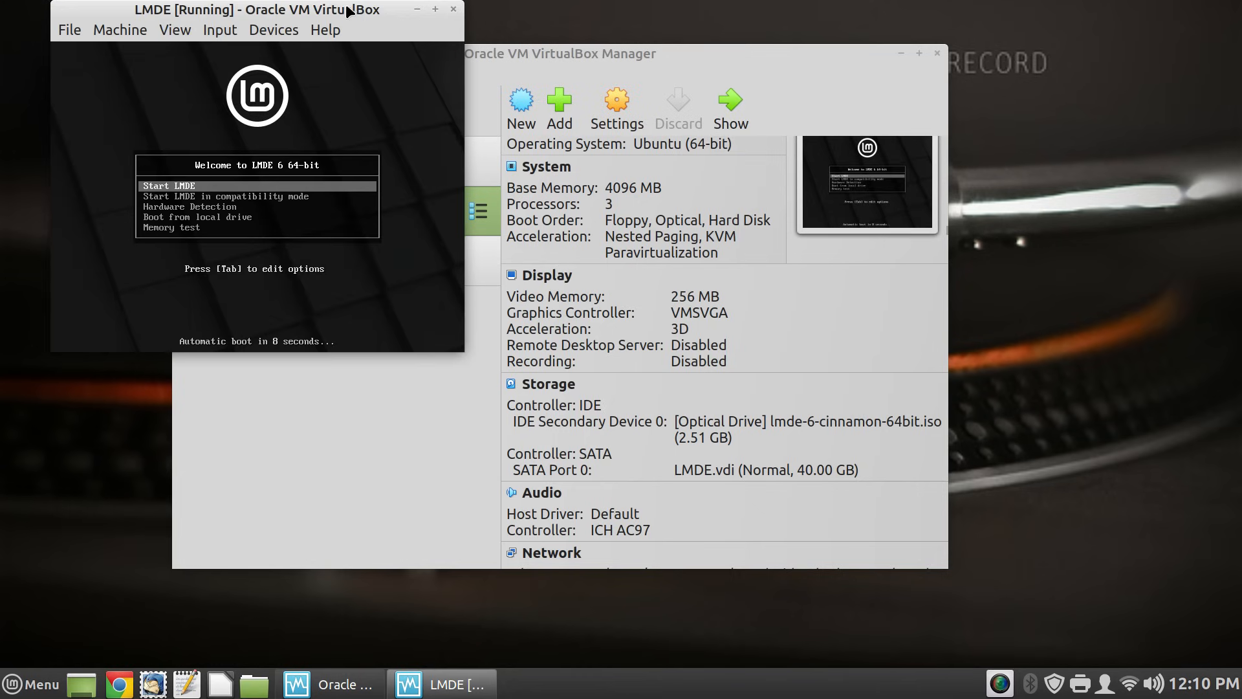
drag(349, 9, 661, 116)
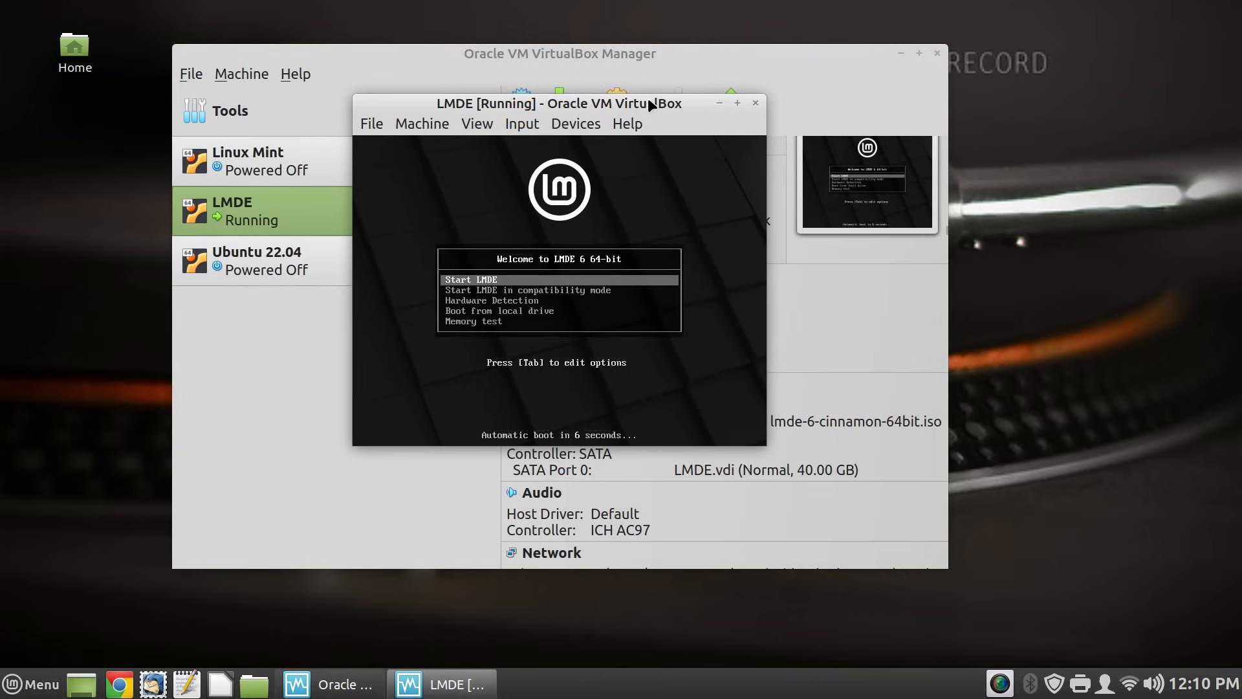
click(474, 124)
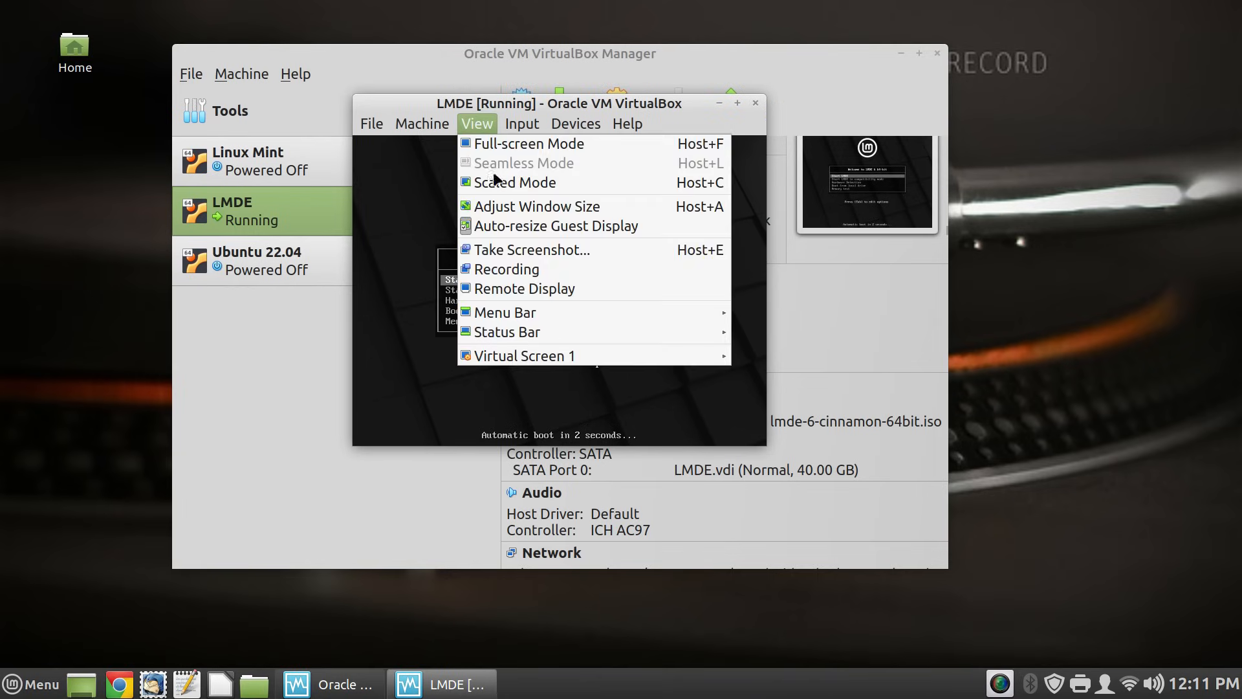
click(576, 184)
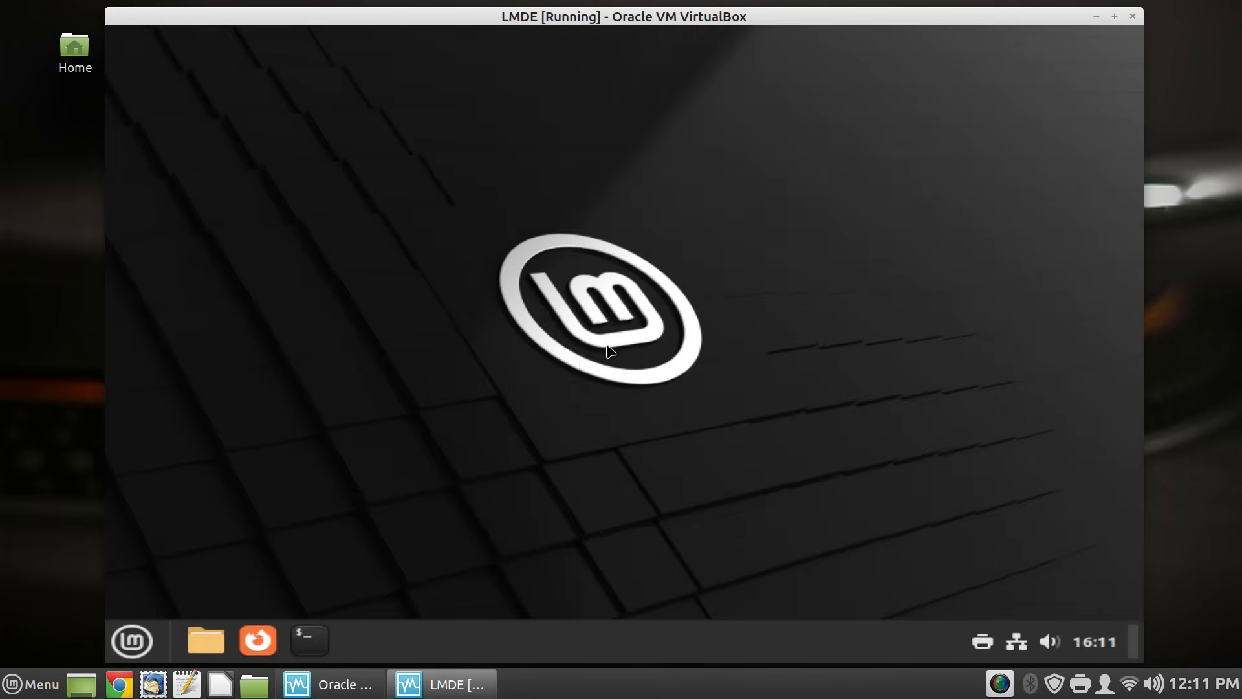
- Shut down the live LMDE guest and power off the virtual machine
click(134, 659)
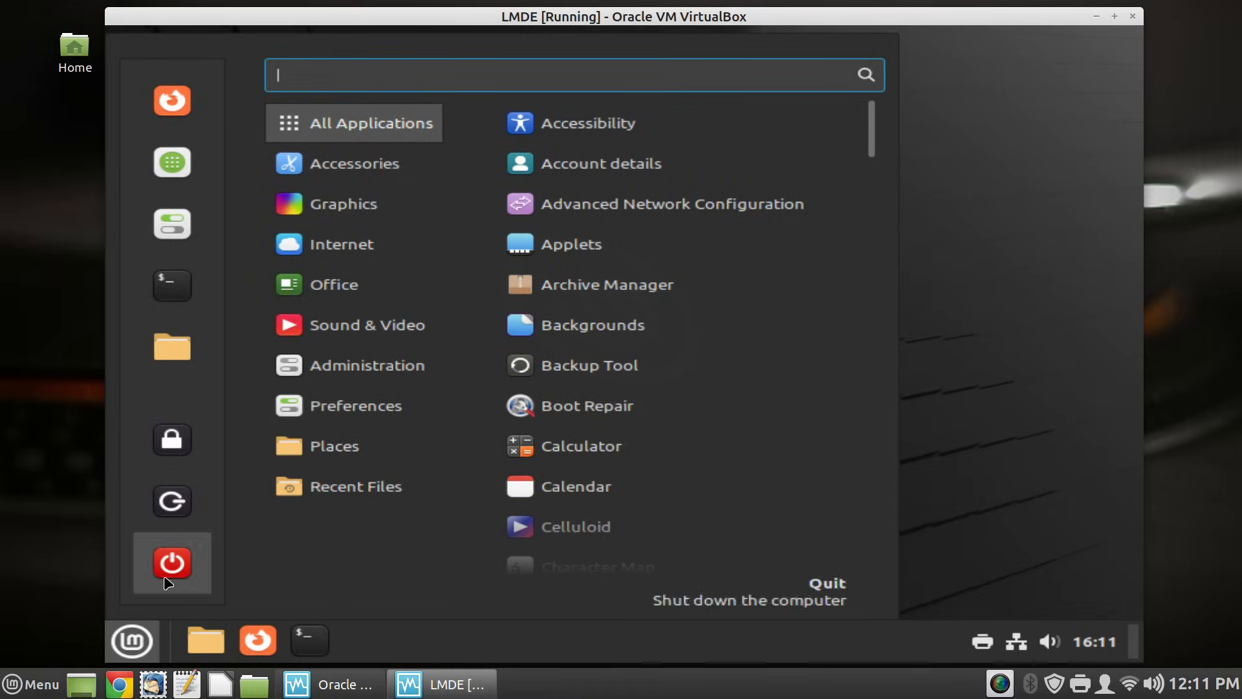
click(170, 560)
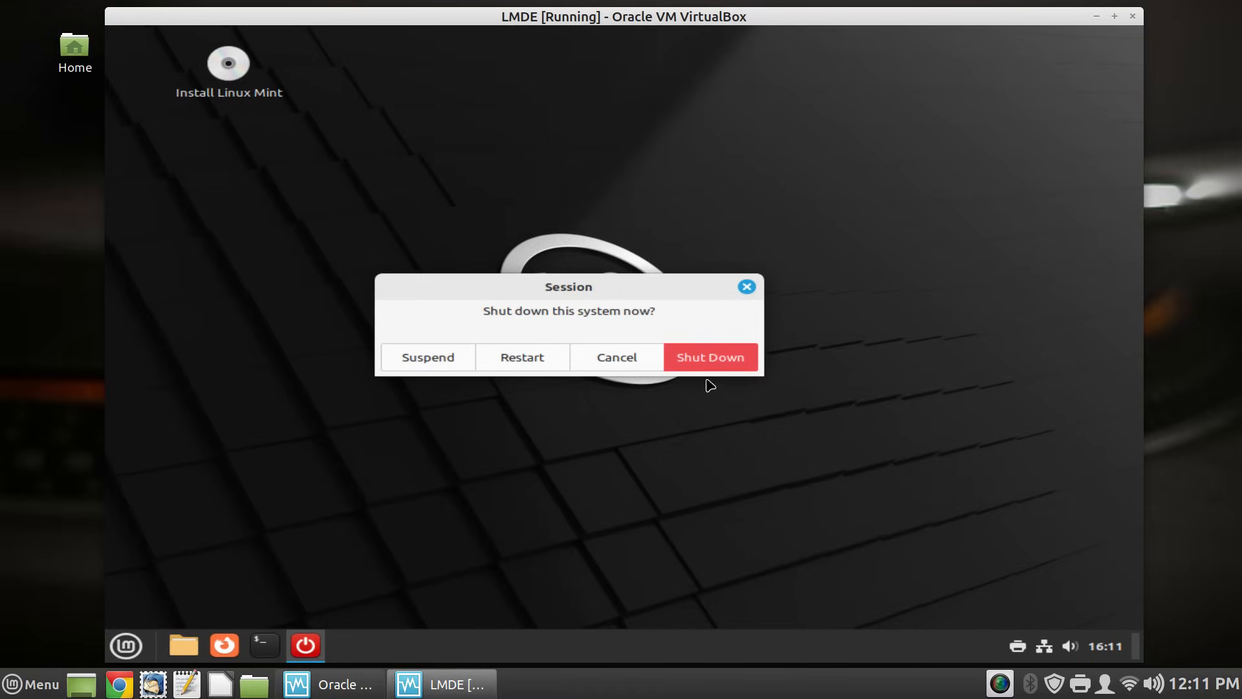
click(714, 365)
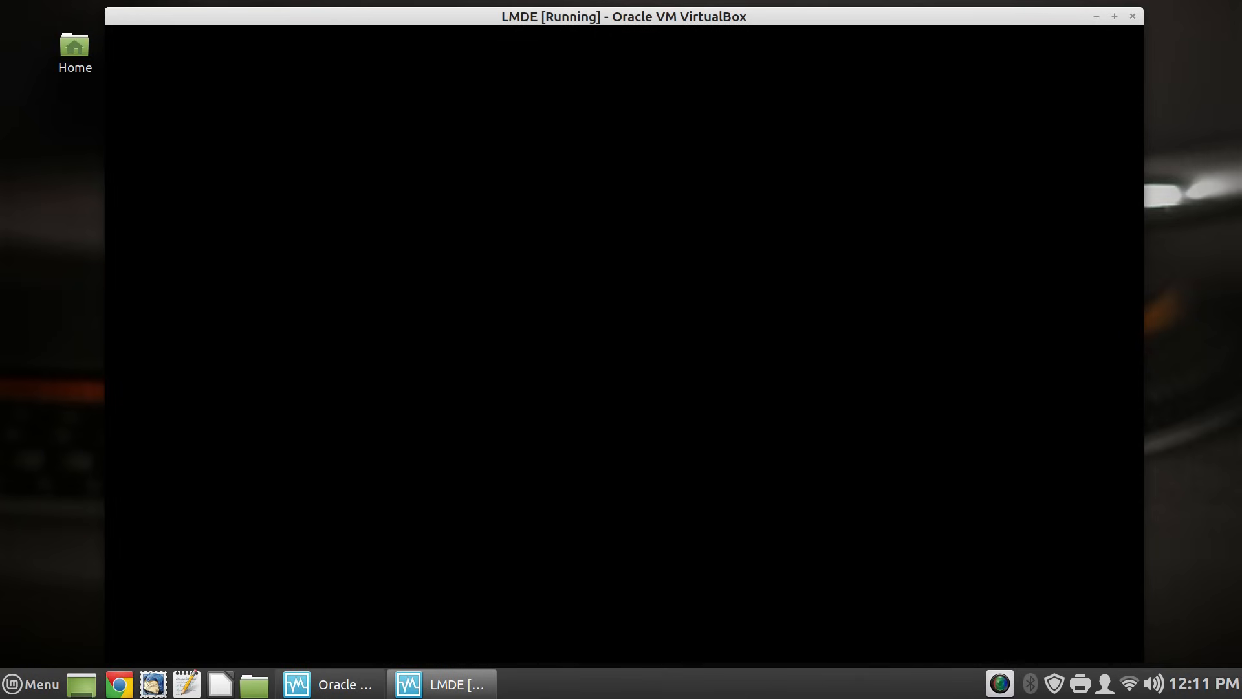
click(1133, 17)
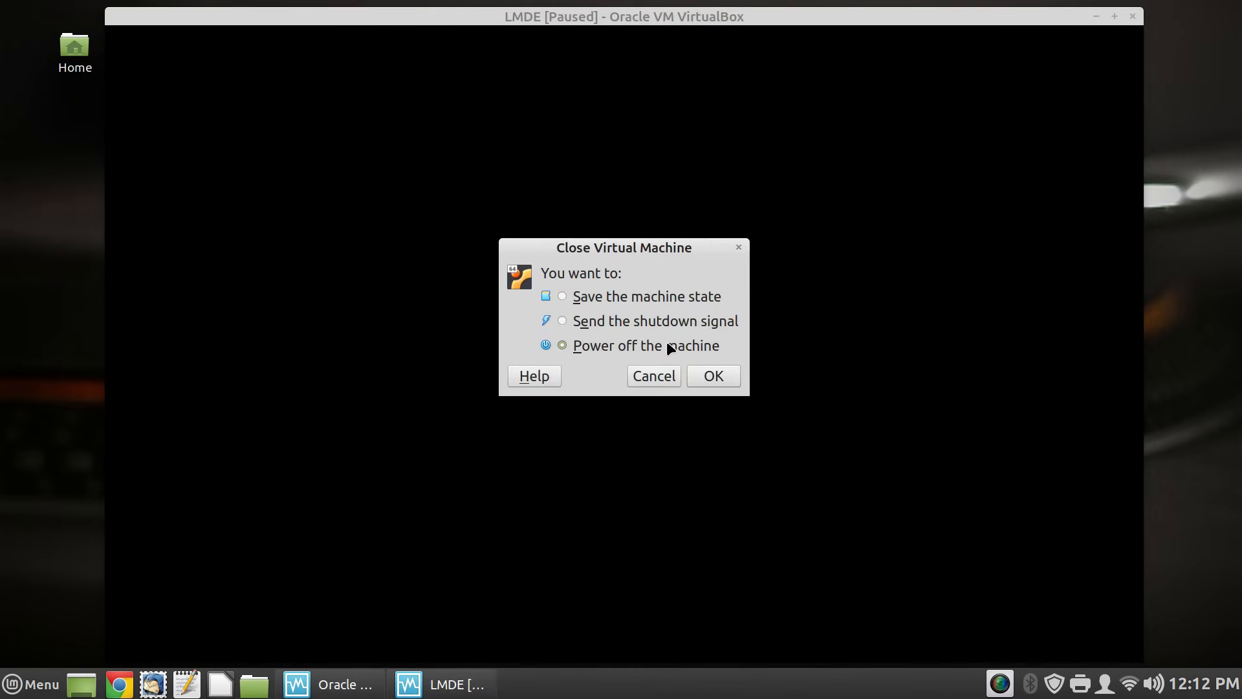
click(715, 377)
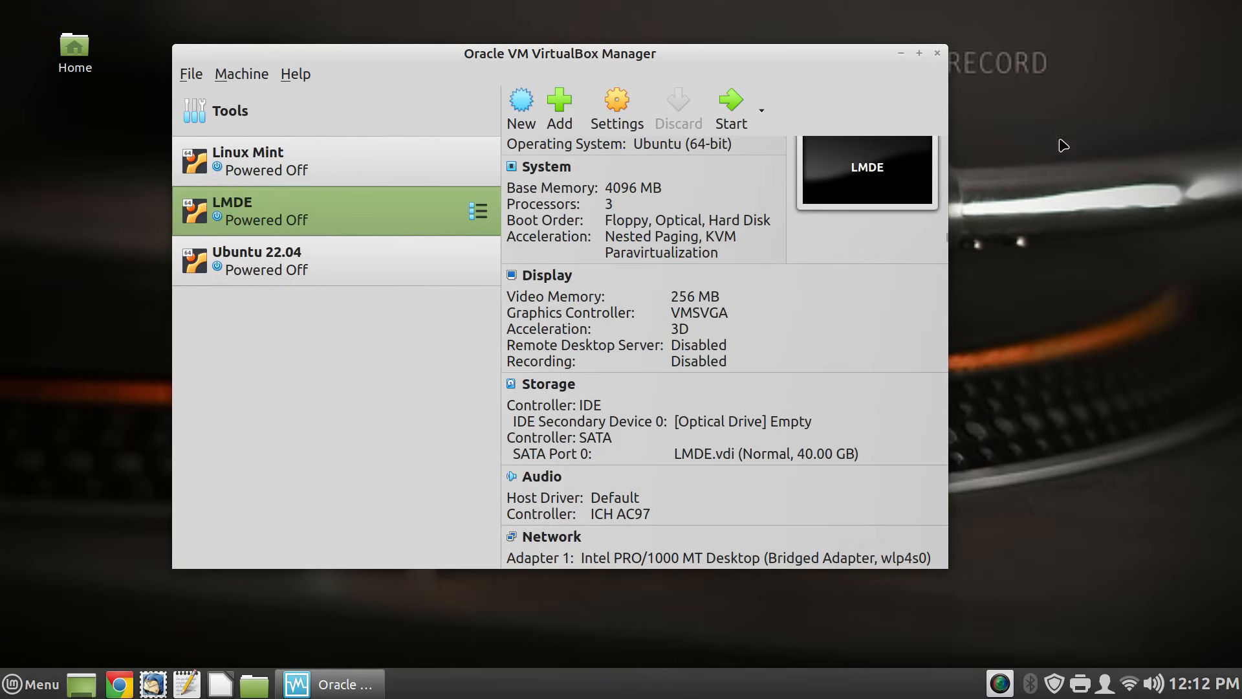
- Load lmde-6-cinnamon-64bit.iso into the empty optical drive
click(702, 424)
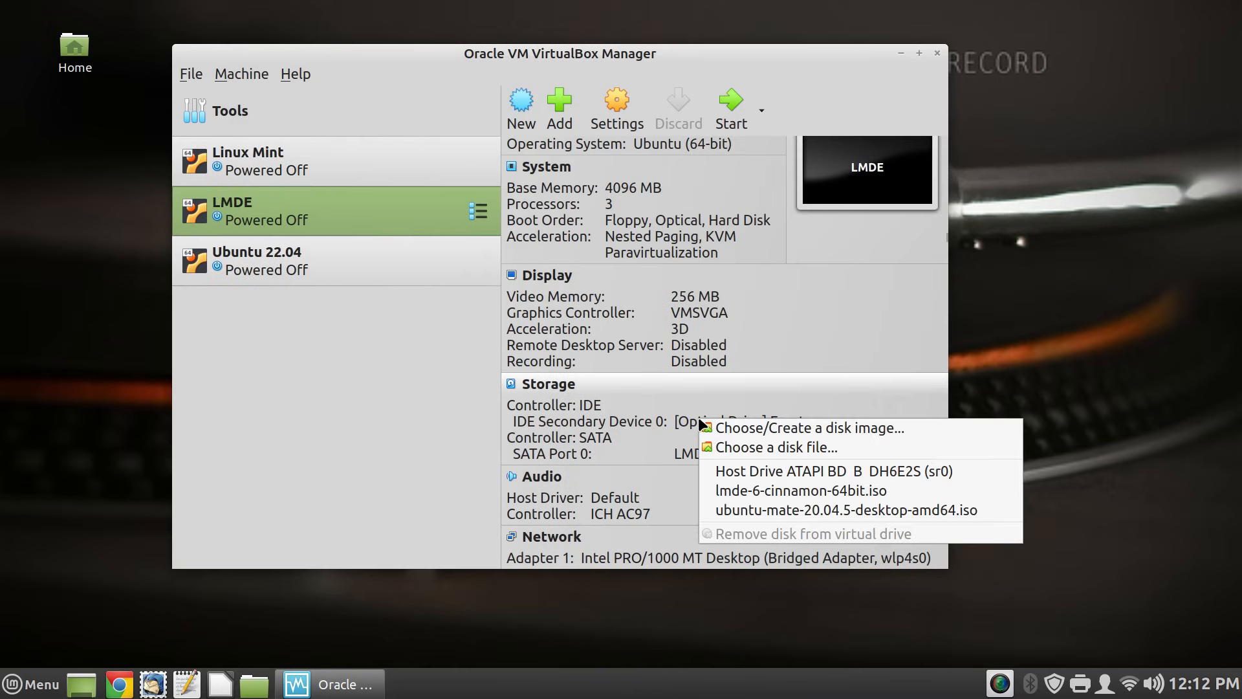
click(819, 451)
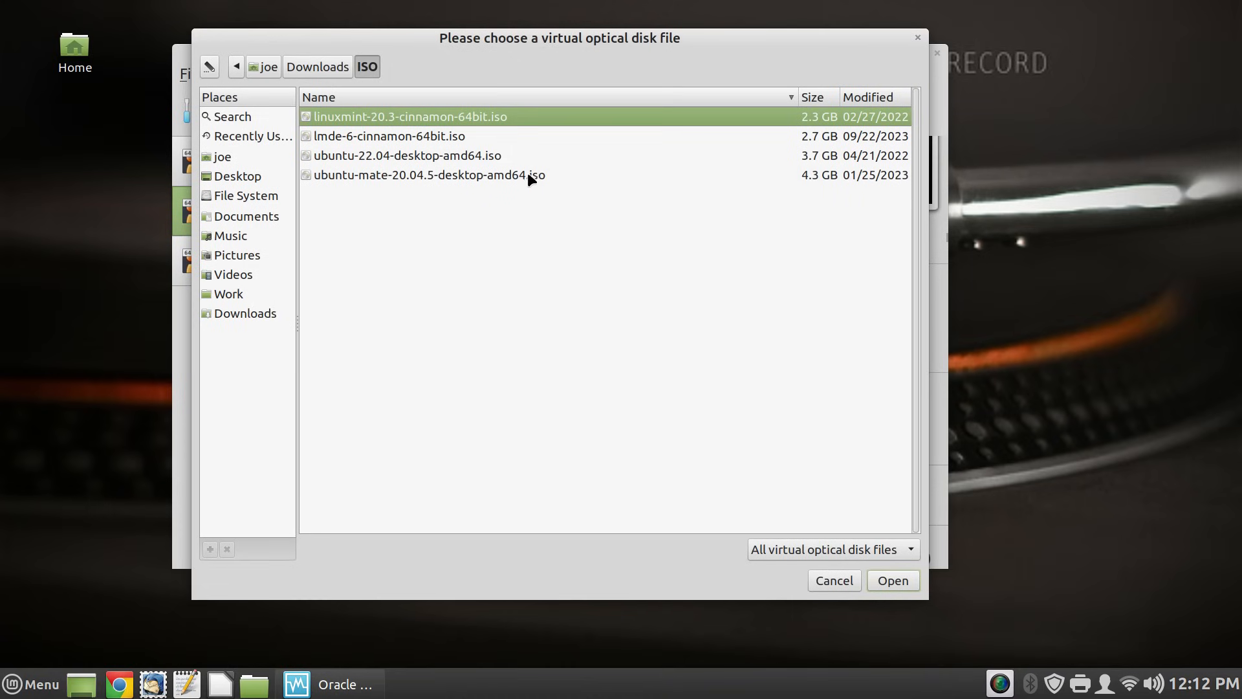
click(445, 136)
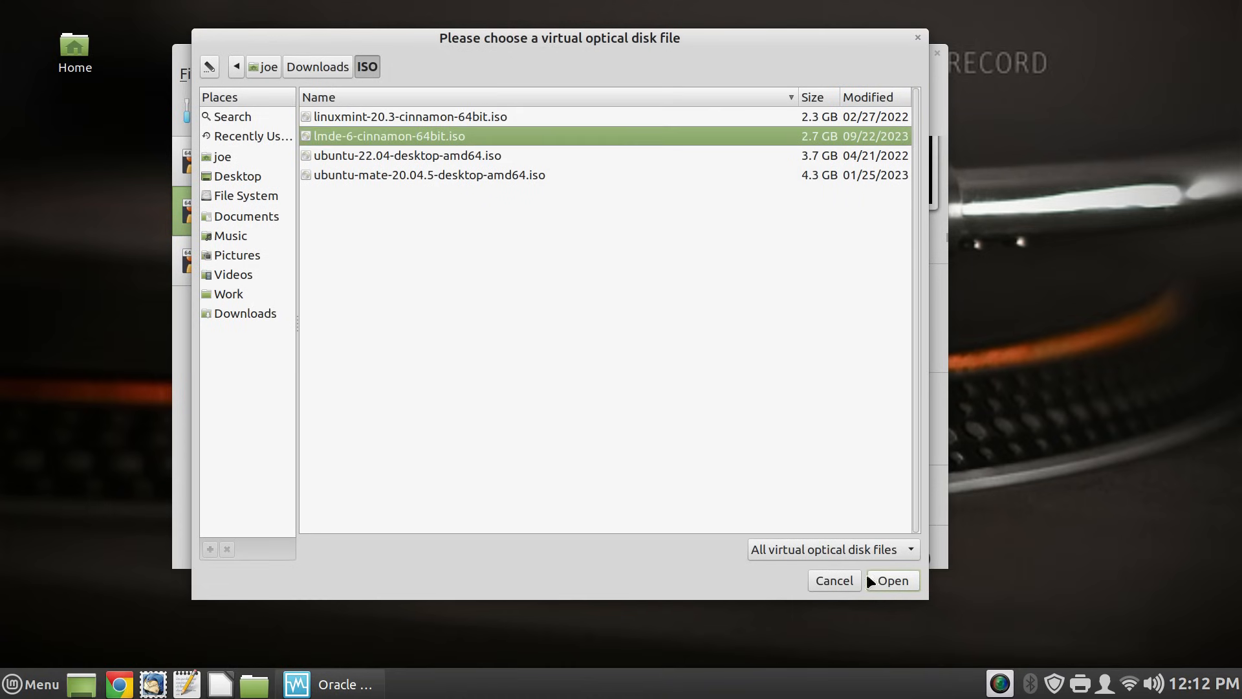
click(883, 582)
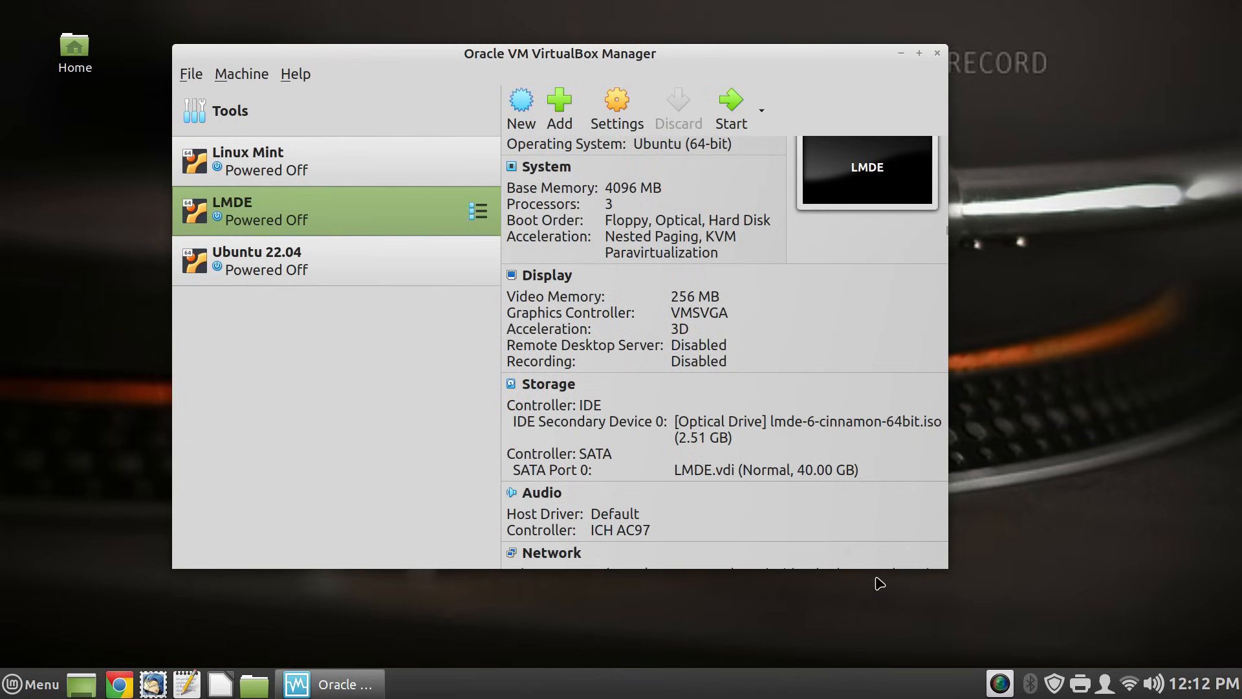
- Start the LMDE machine and let it boot to the live Cinnamon desktop
click(719, 124)
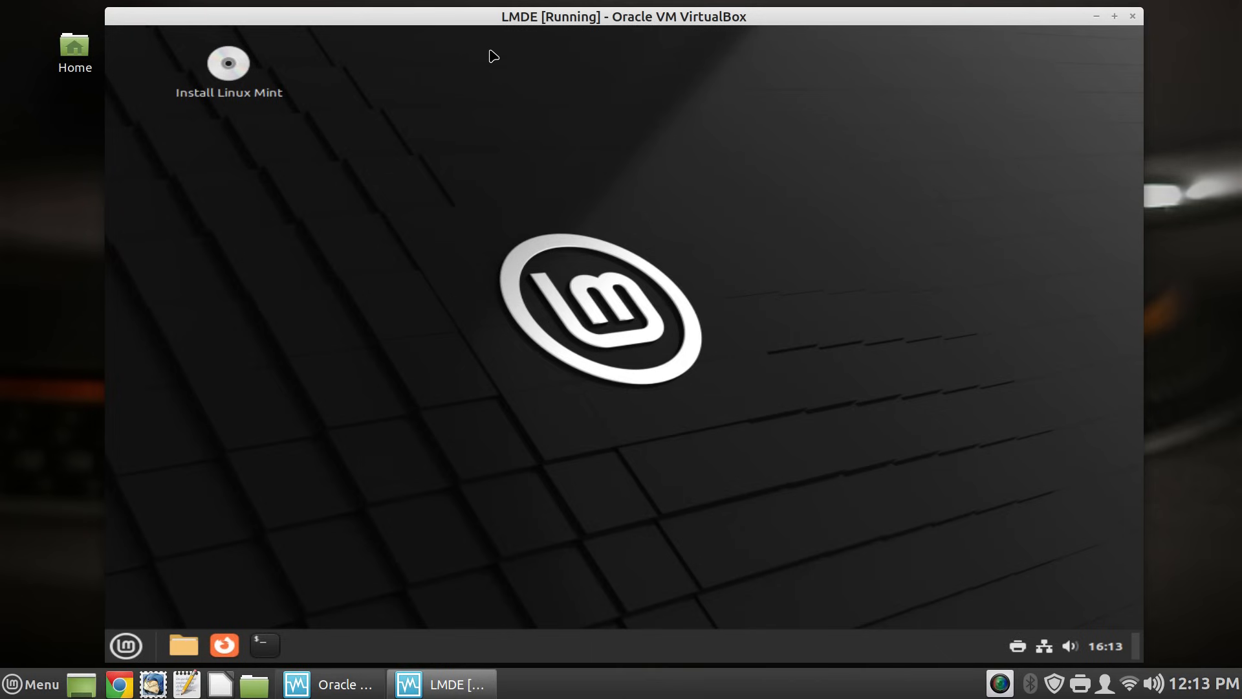
- Leave scaled mode with Host+C, move the VM window aside, and launch System Settings in the guest
key(ctrl+c)
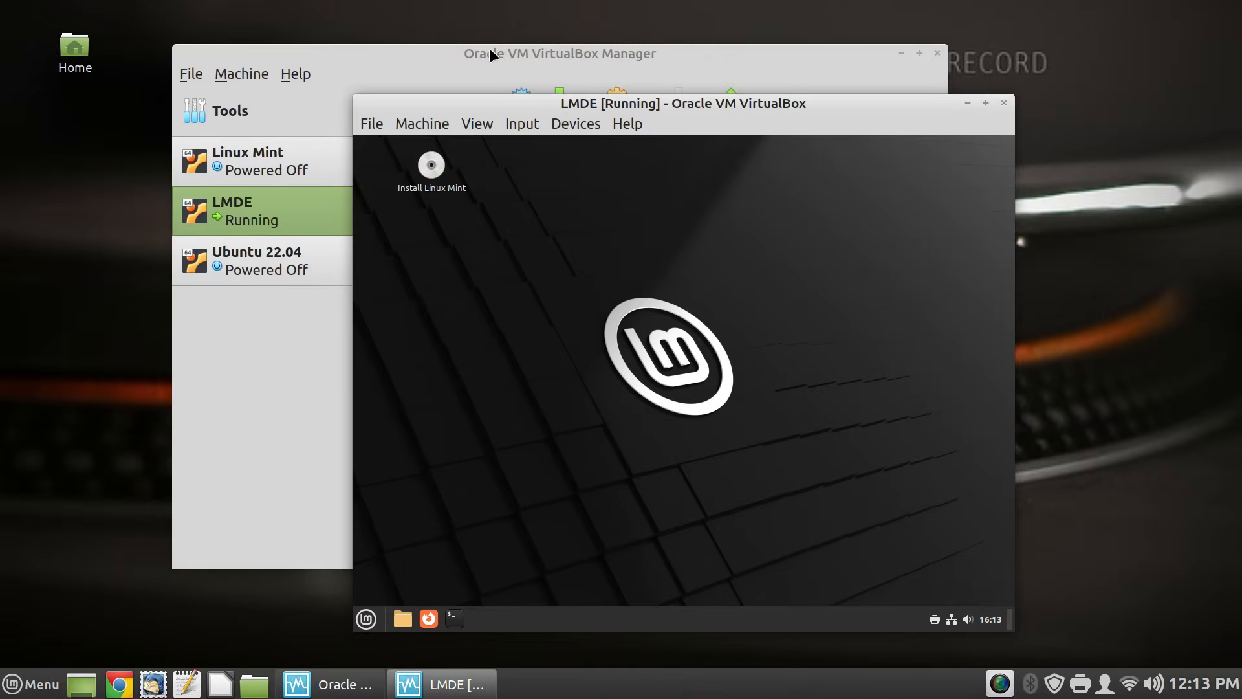
drag(576, 107, 320, 27)
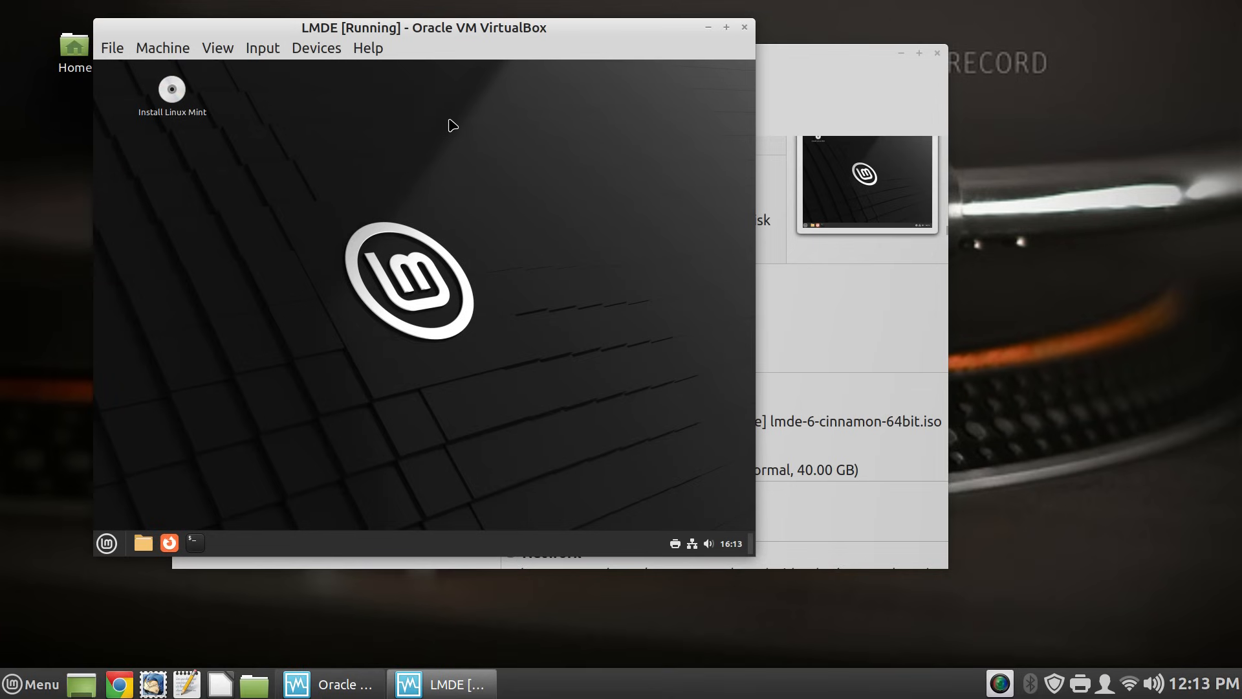
right_click(402, 142)
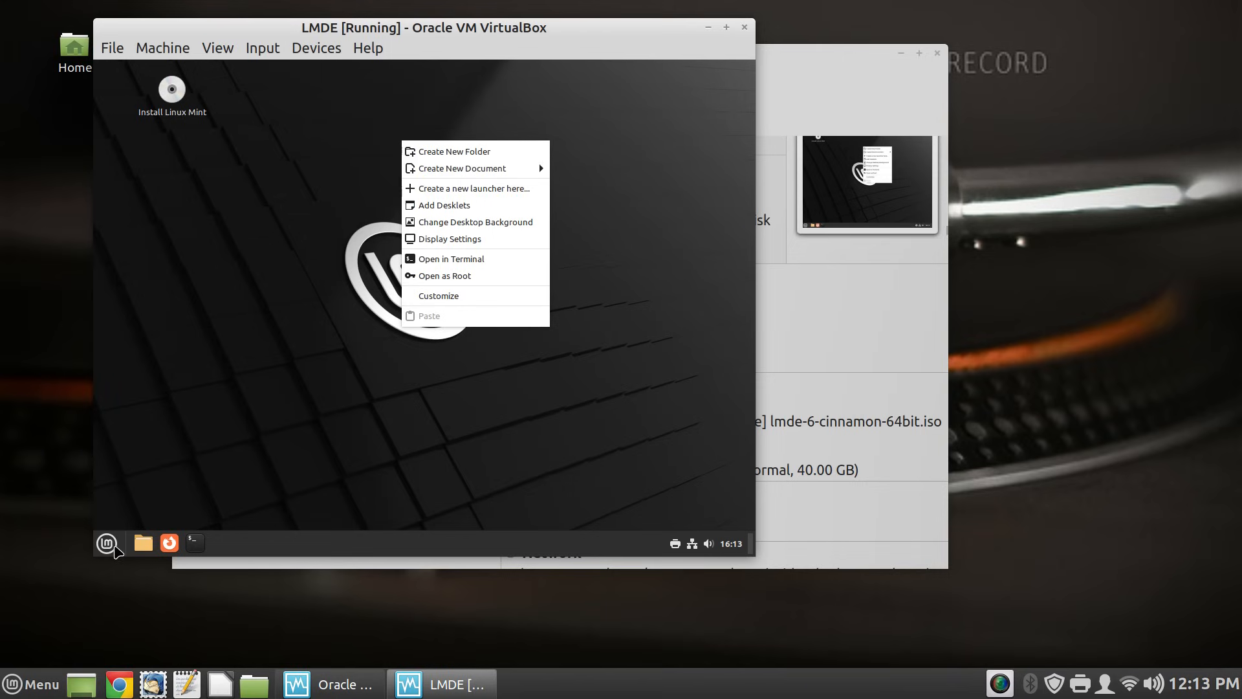
click(109, 543)
click(110, 545)
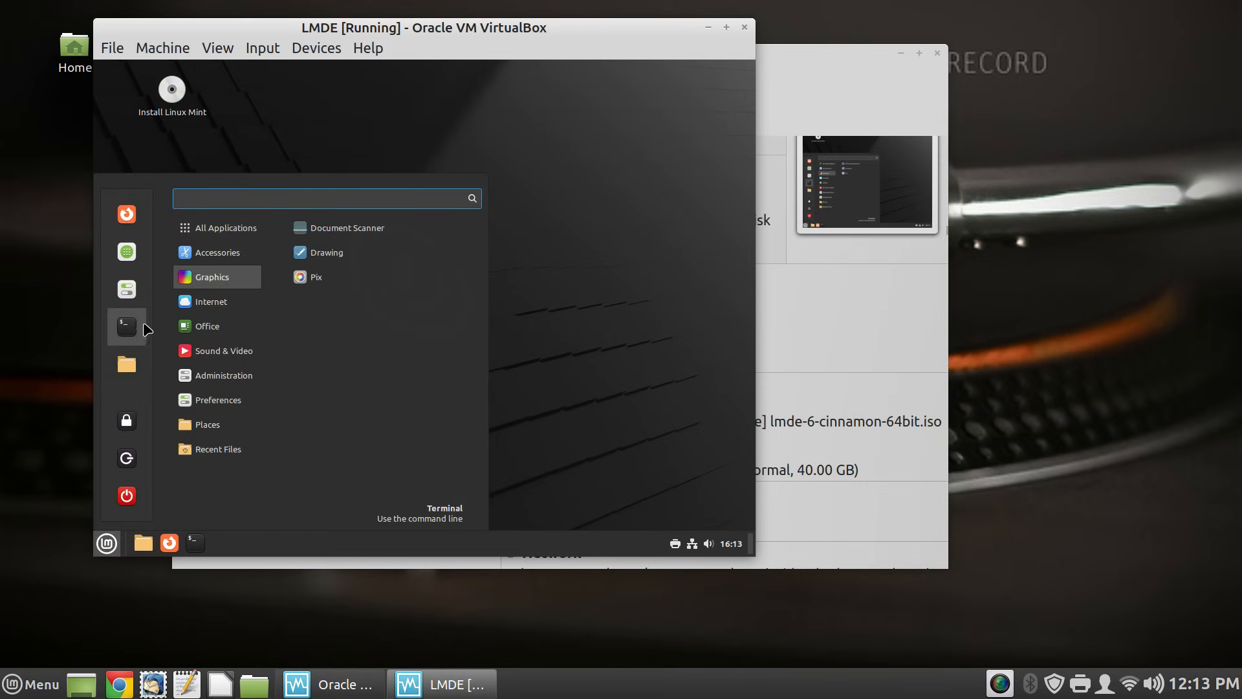
click(135, 292)
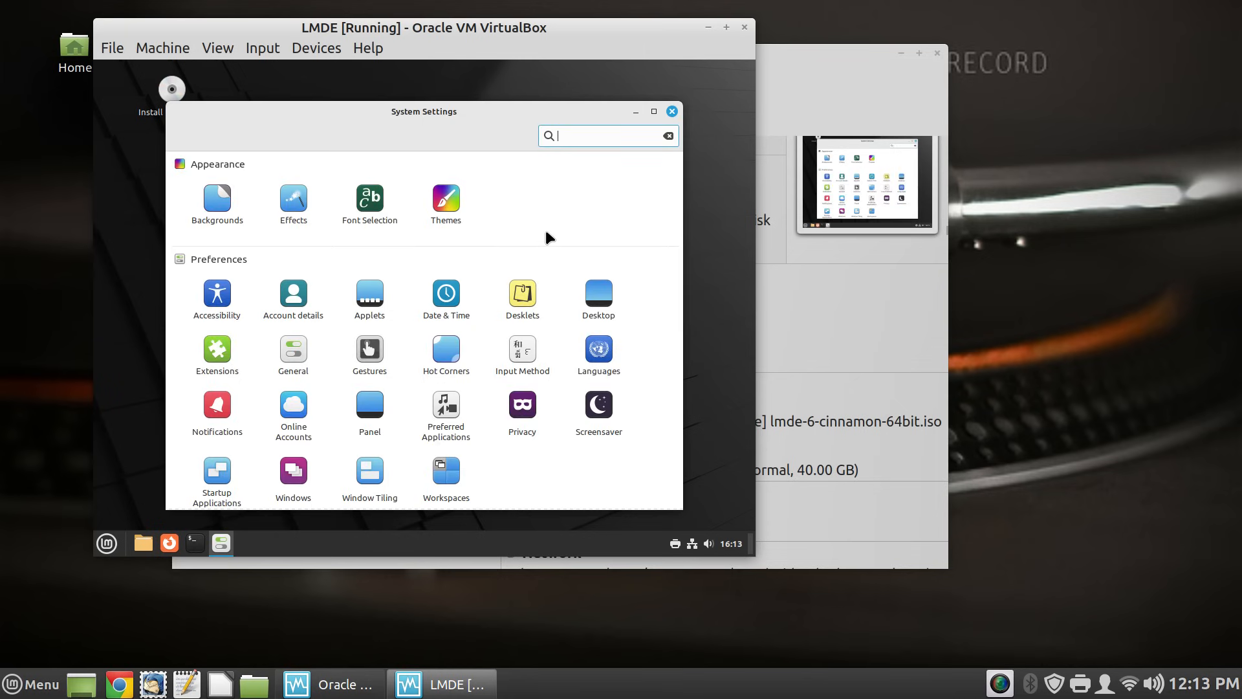
- Browse the Desklets and Input Method pages, then open Display settings showing 1024 × 768
scroll(545, 230, down, 3)
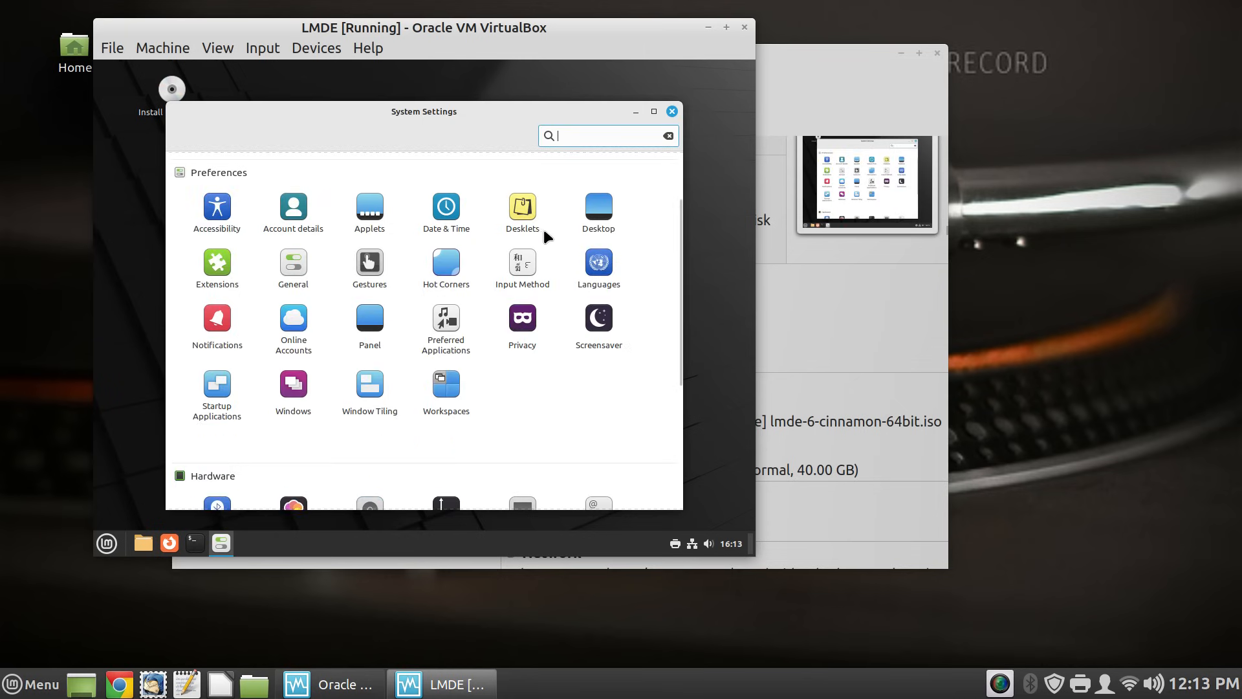
click(521, 206)
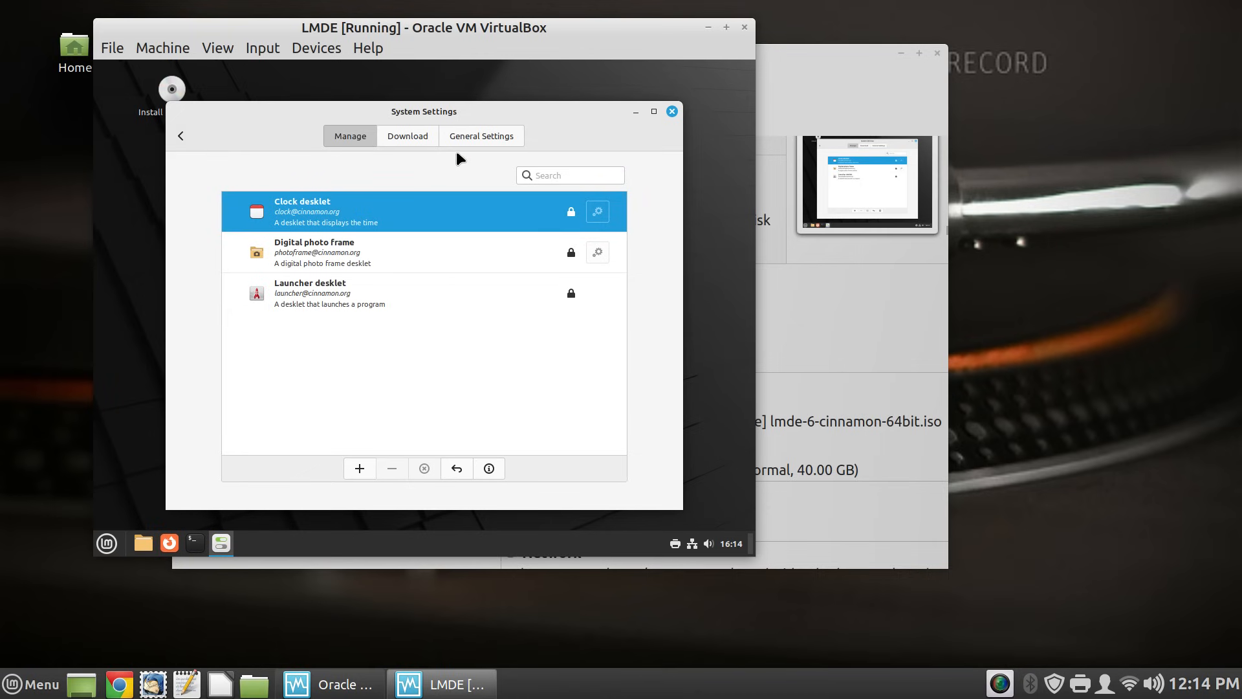
click(181, 135)
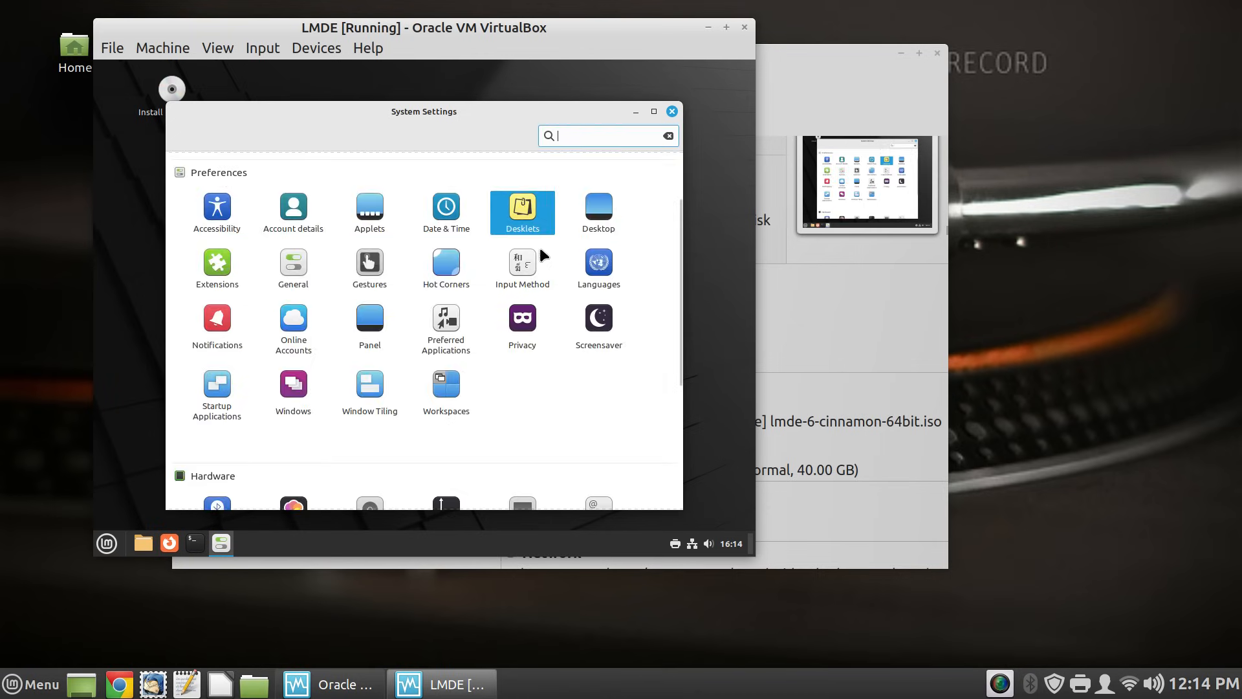
click(541, 253)
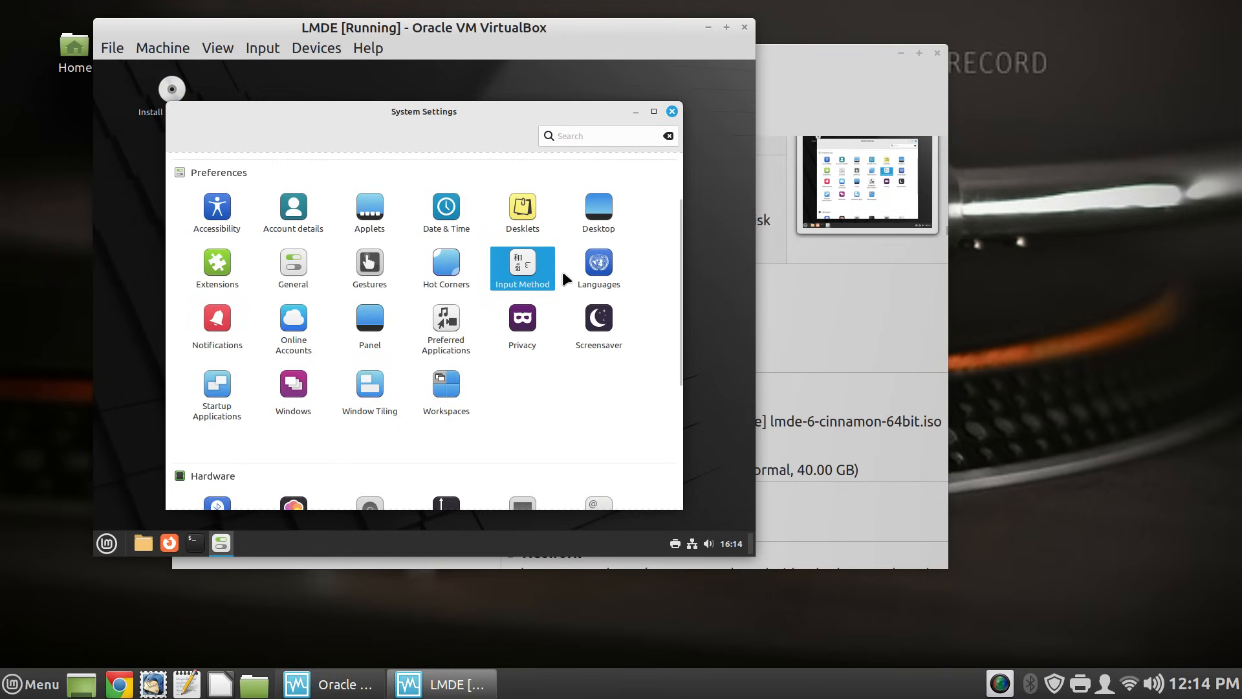
scroll(566, 277, down, 1)
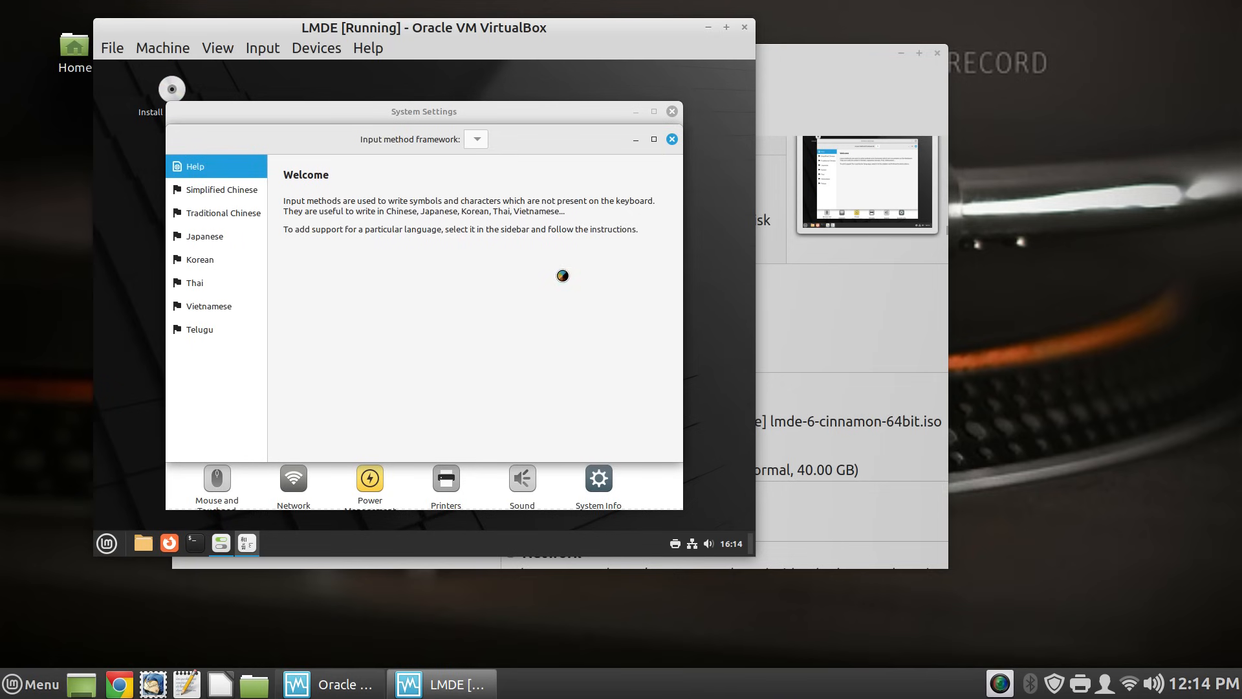
click(671, 140)
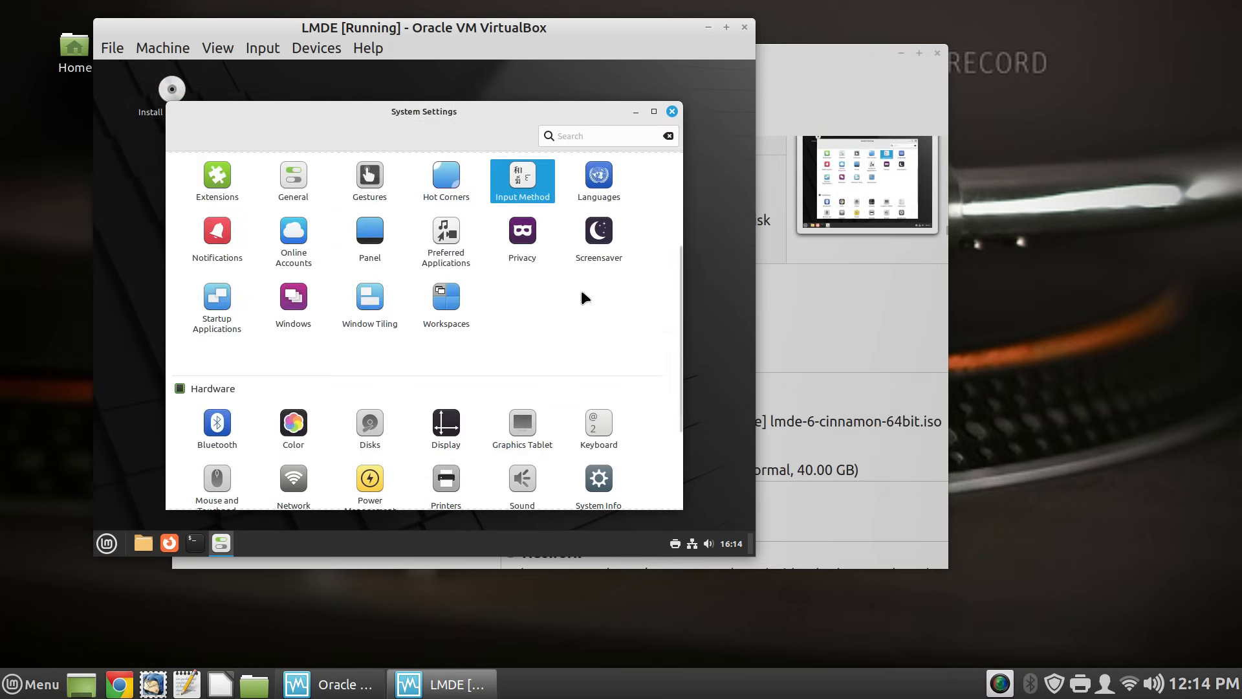
scroll(581, 292, down, 1)
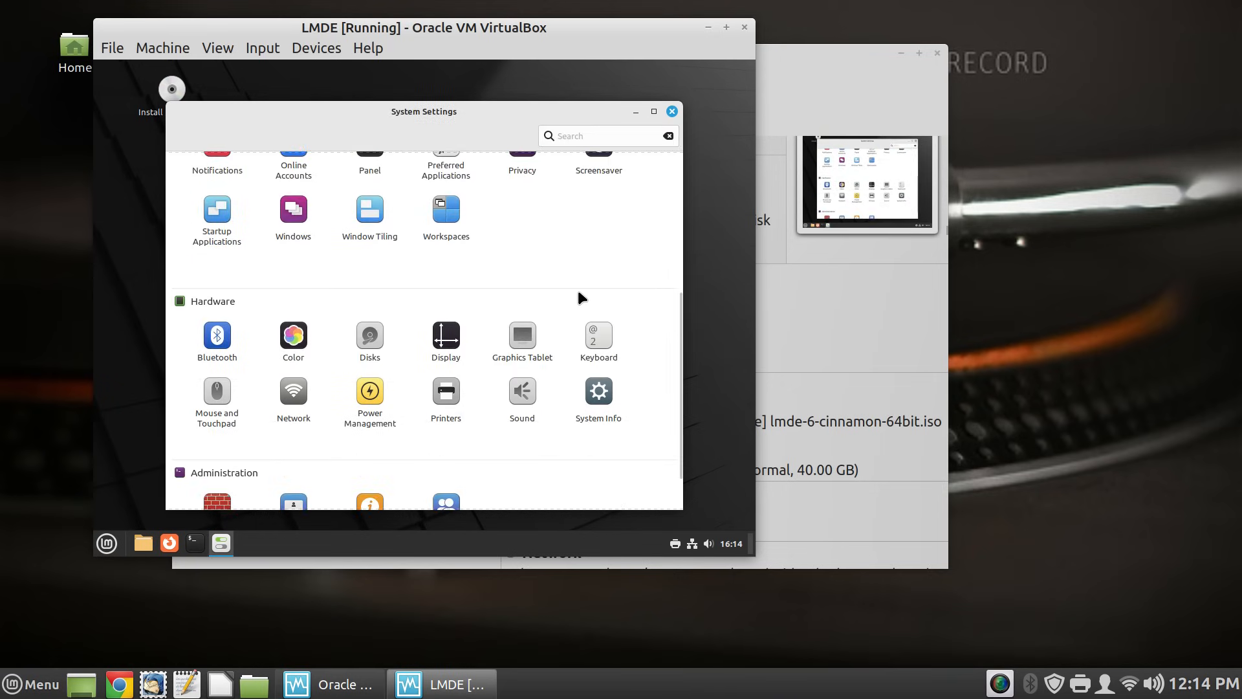
double_click(438, 347)
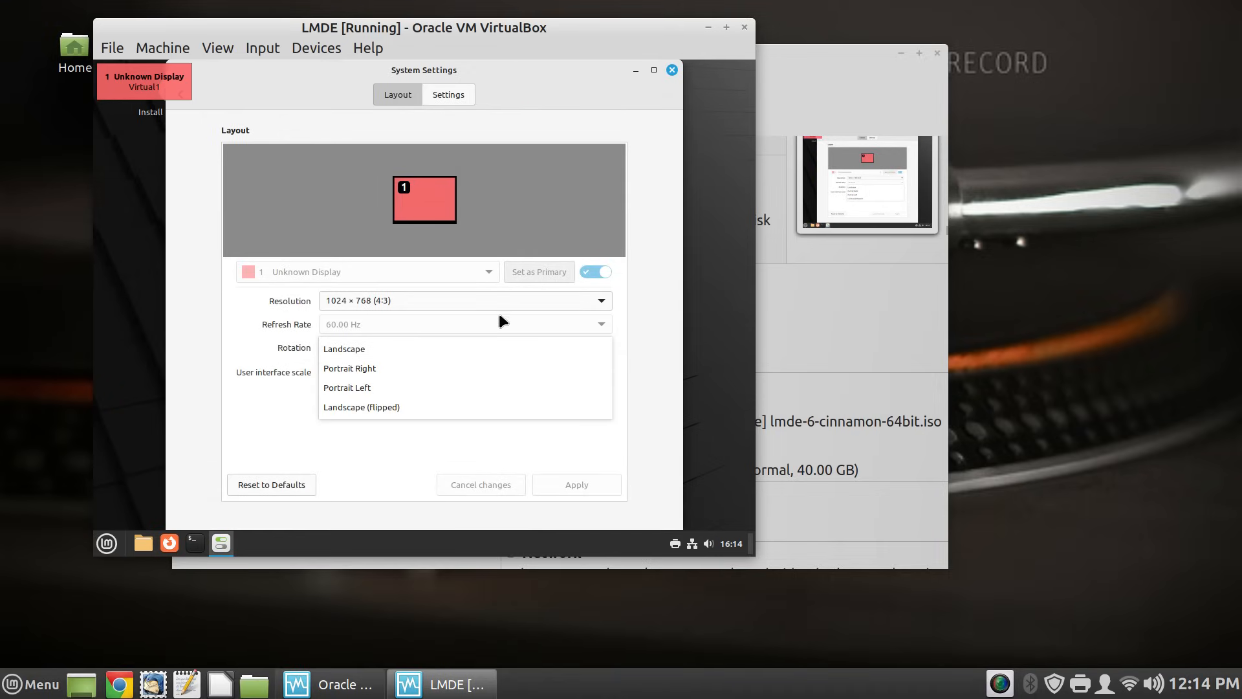
click(601, 302)
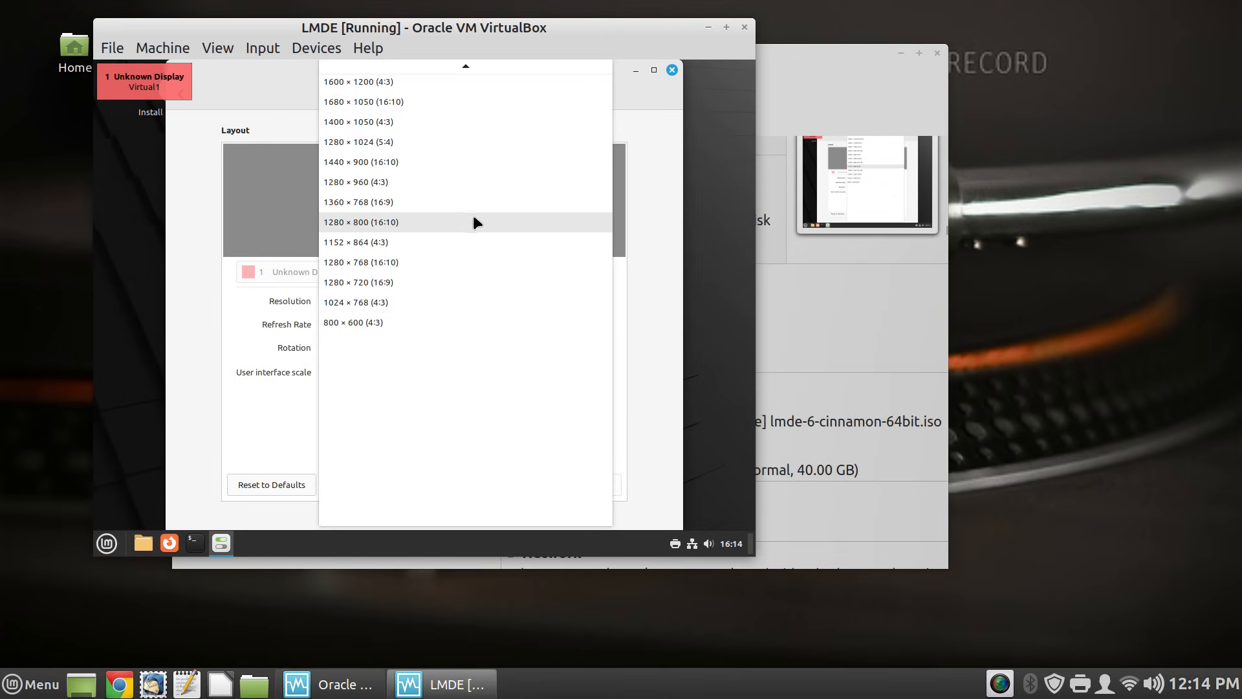
click(468, 152)
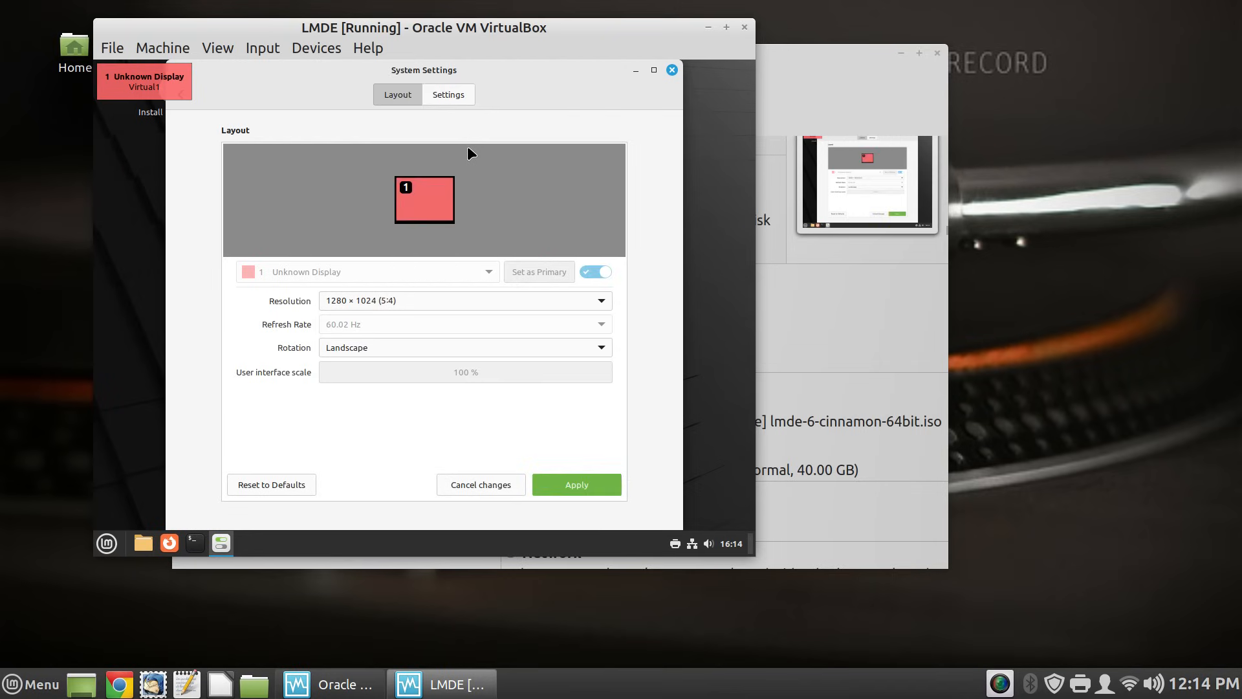
click(602, 484)
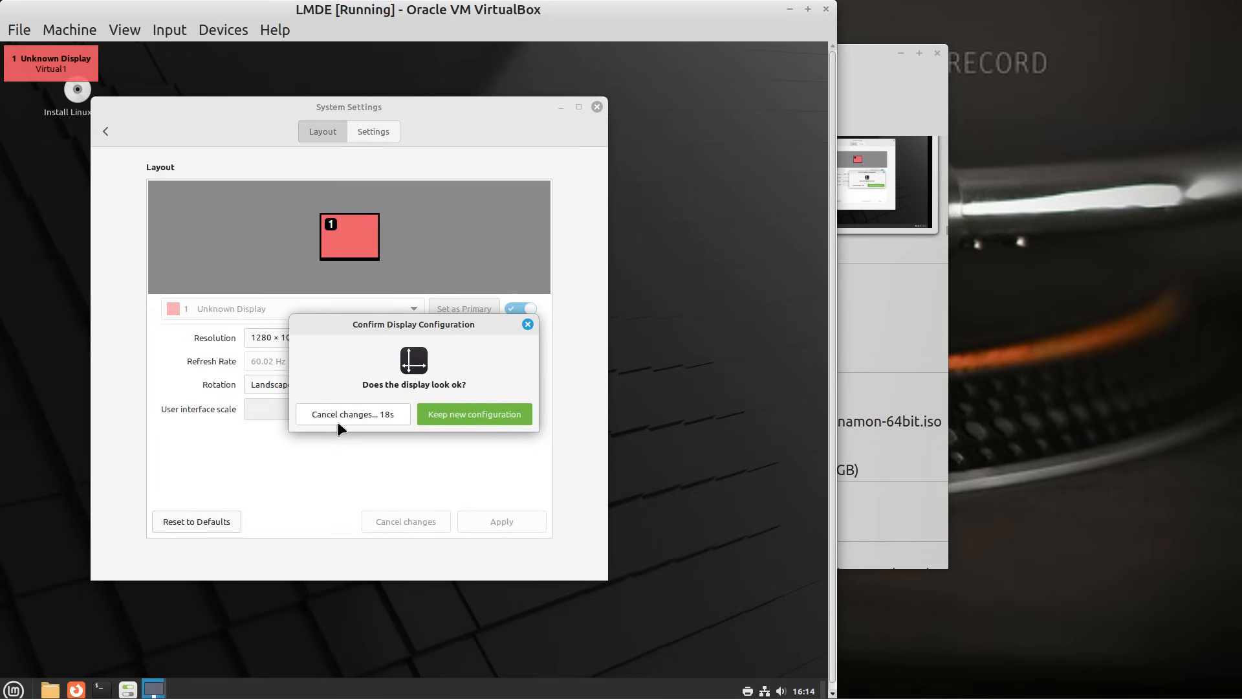
click(345, 413)
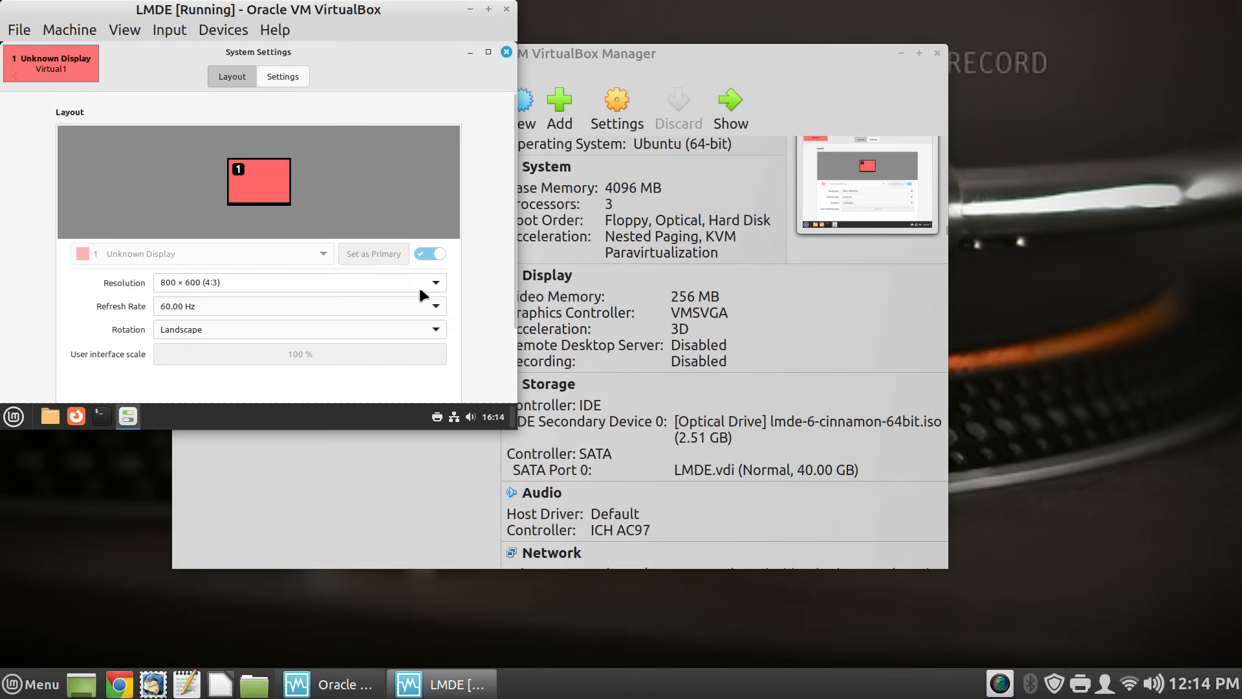
click(437, 283)
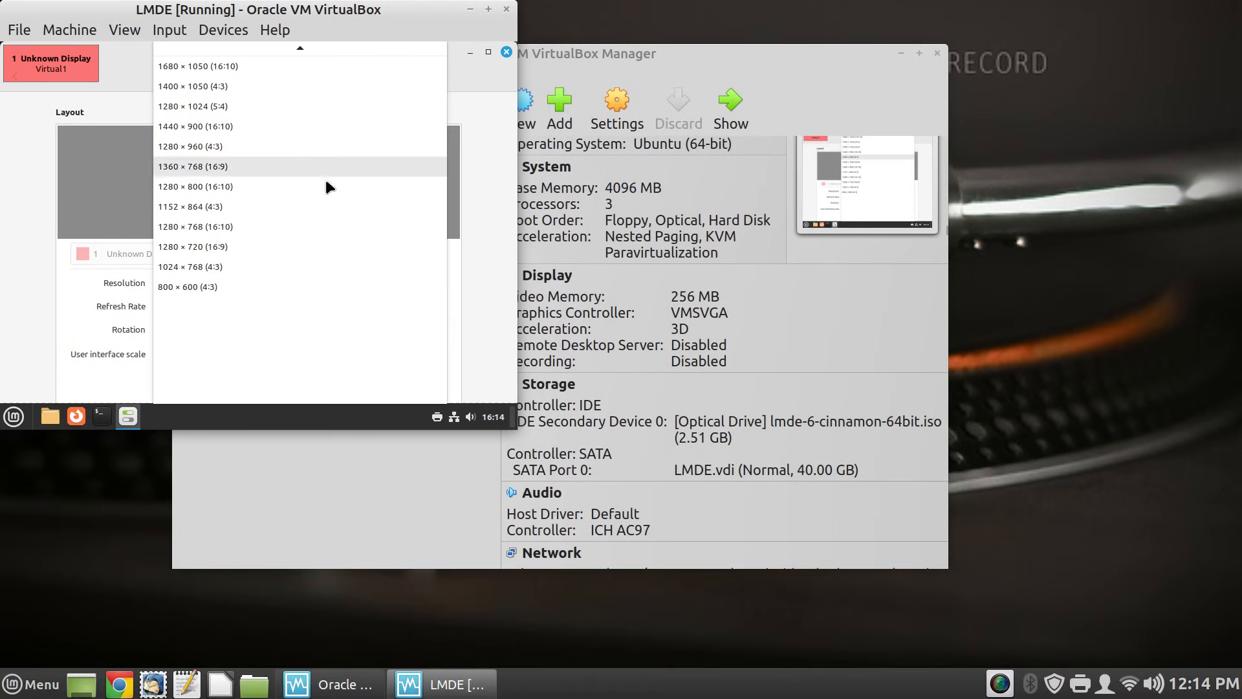
click(326, 90)
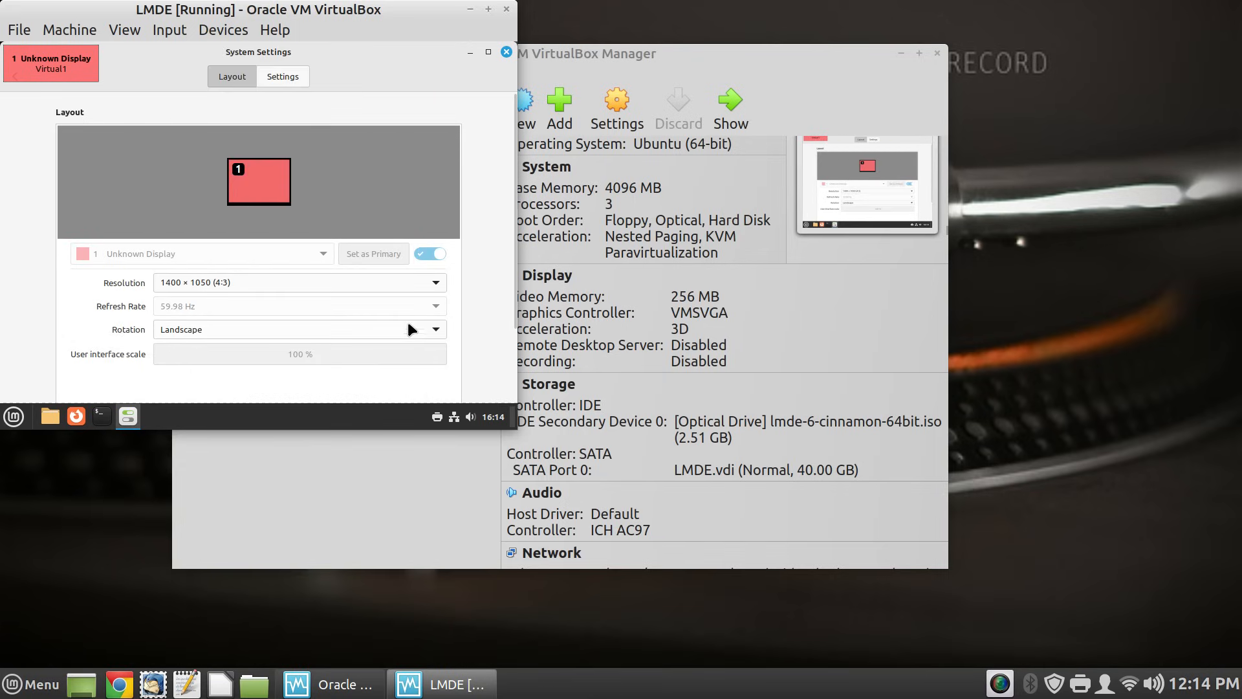
scroll(483, 262, down, 3)
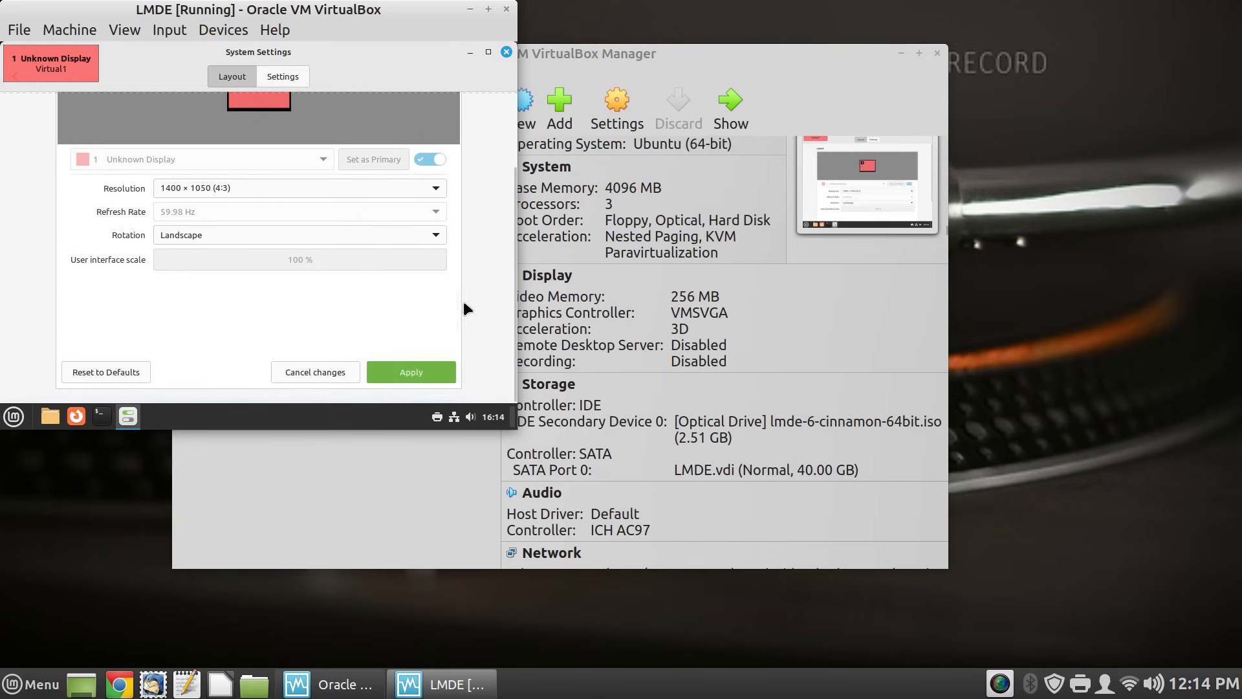
click(412, 373)
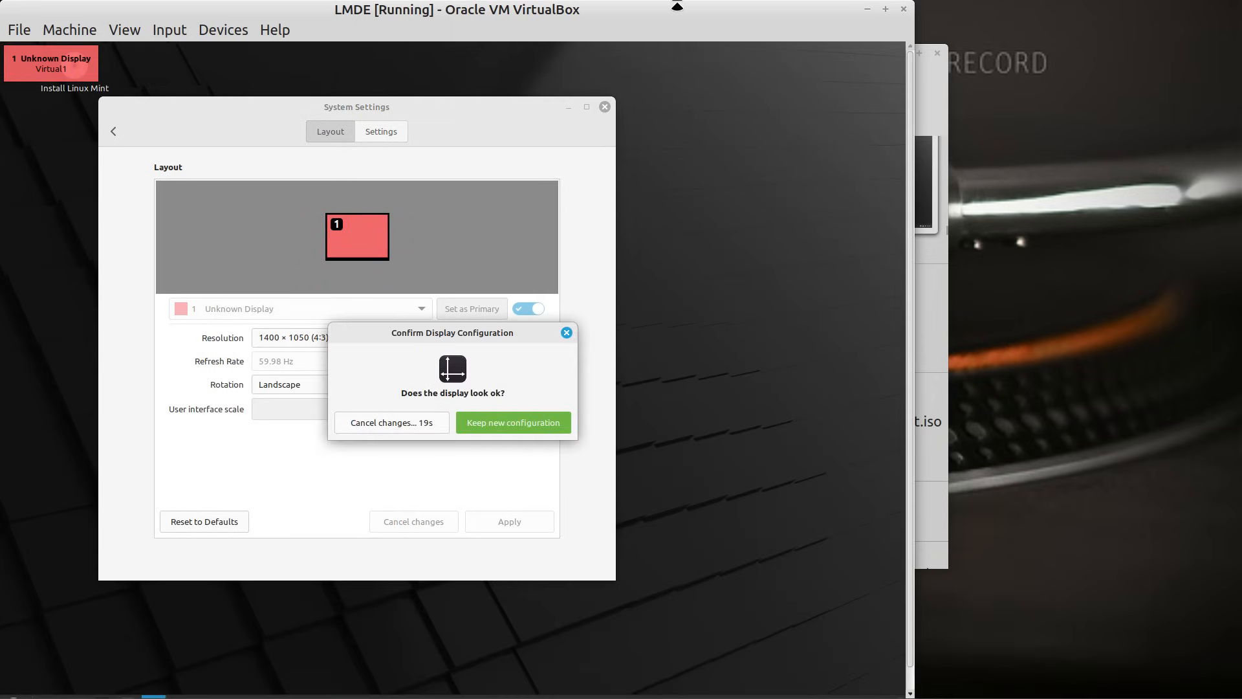
drag(755, 13, 875, 3)
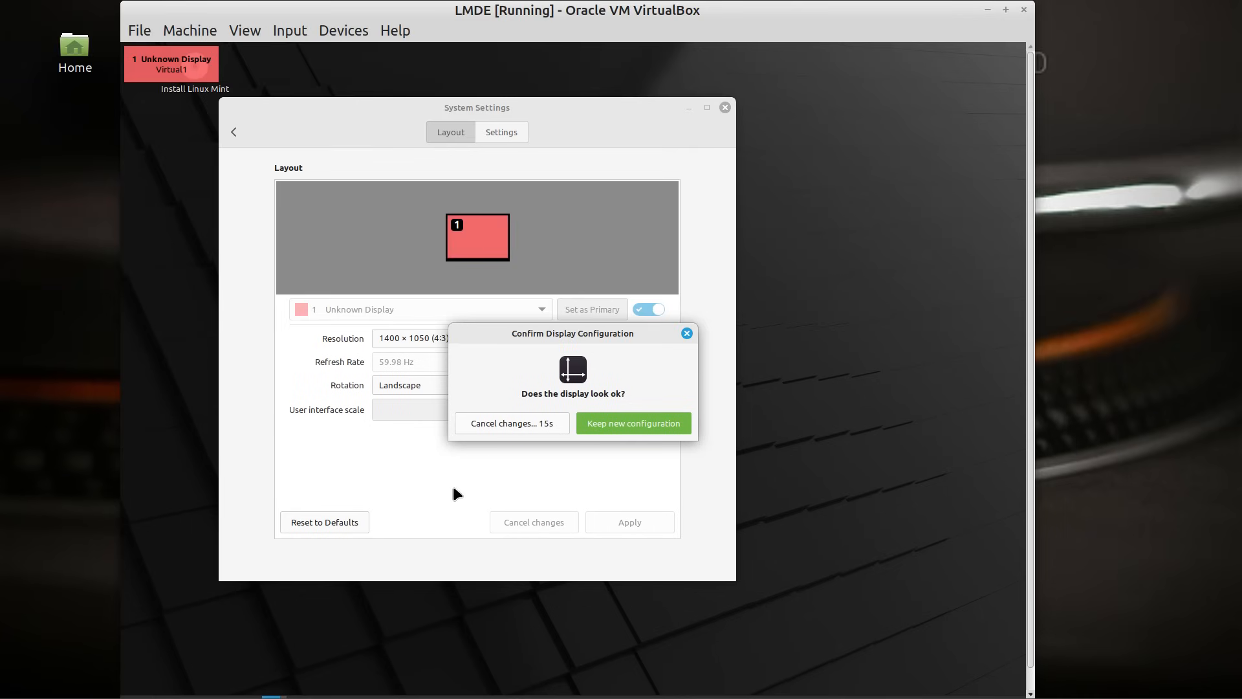
click(522, 425)
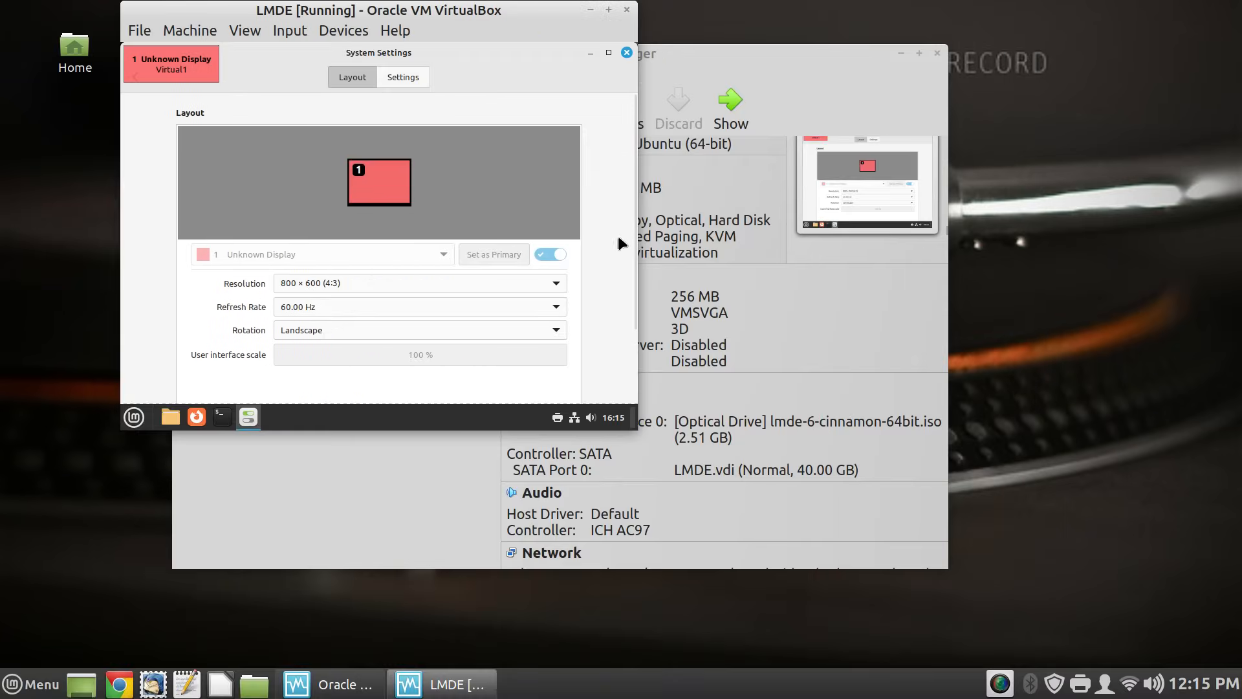
- Apply and keep the 1440 × 900 (16:10) guest resolution, then close System Settings
click(552, 283)
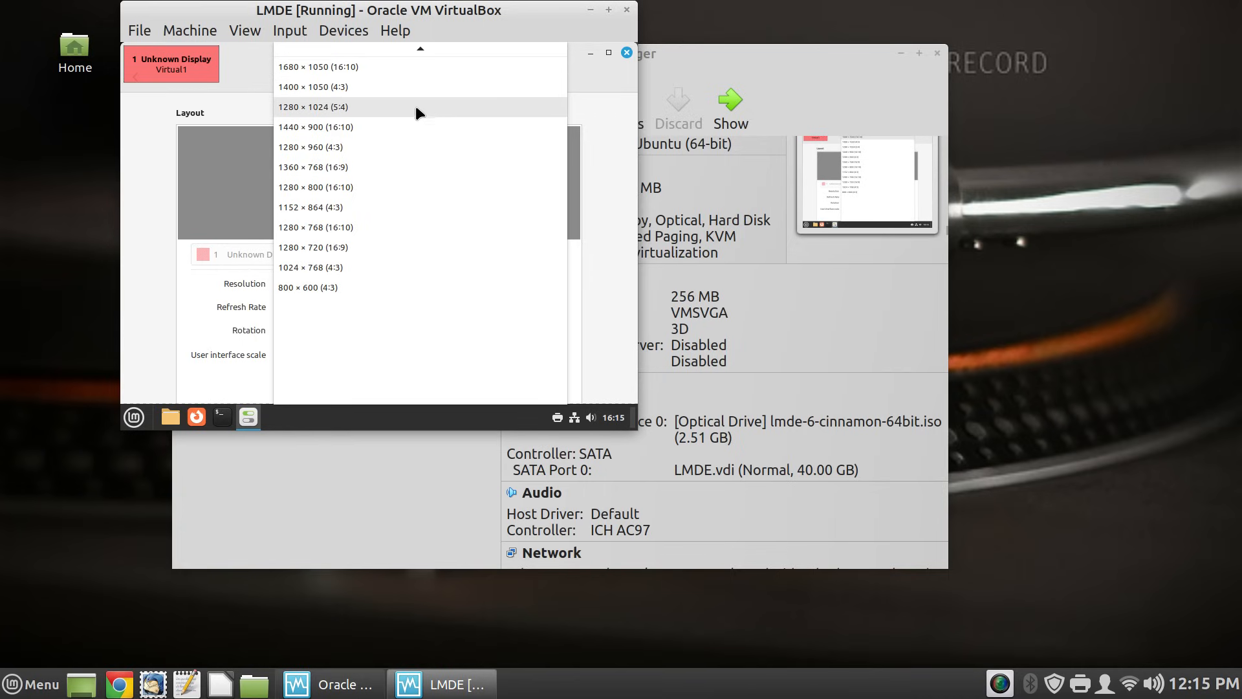
click(412, 127)
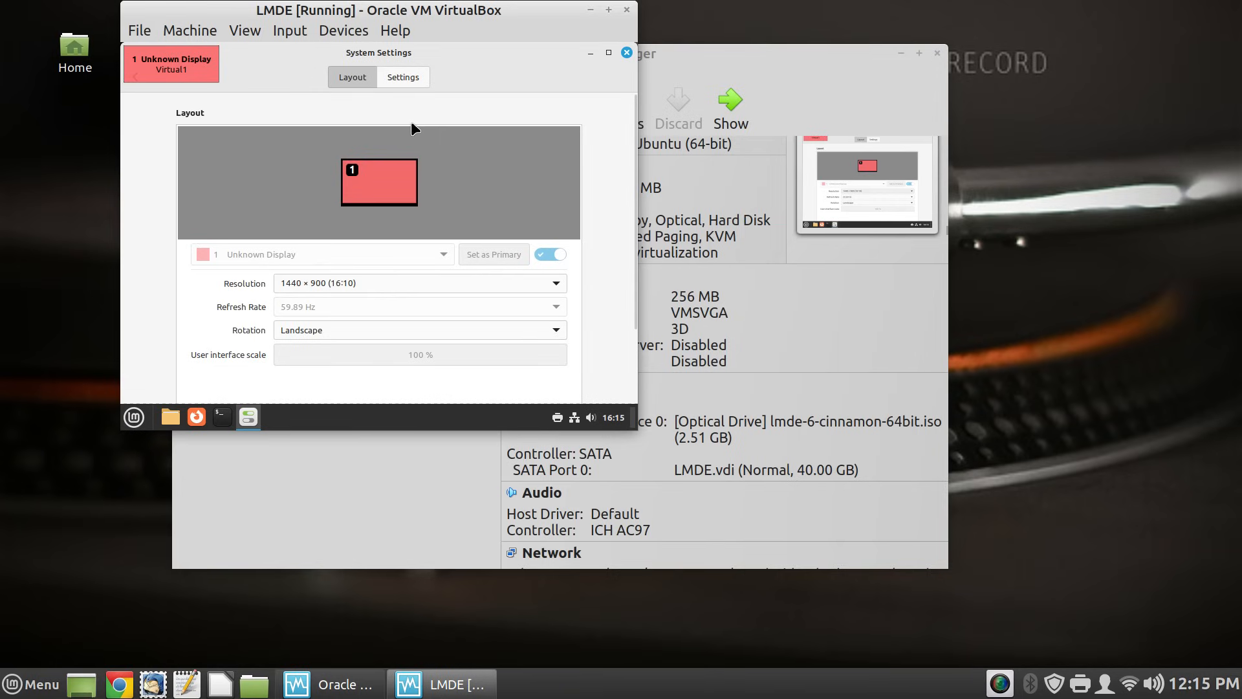
scroll(590, 362, down, 2)
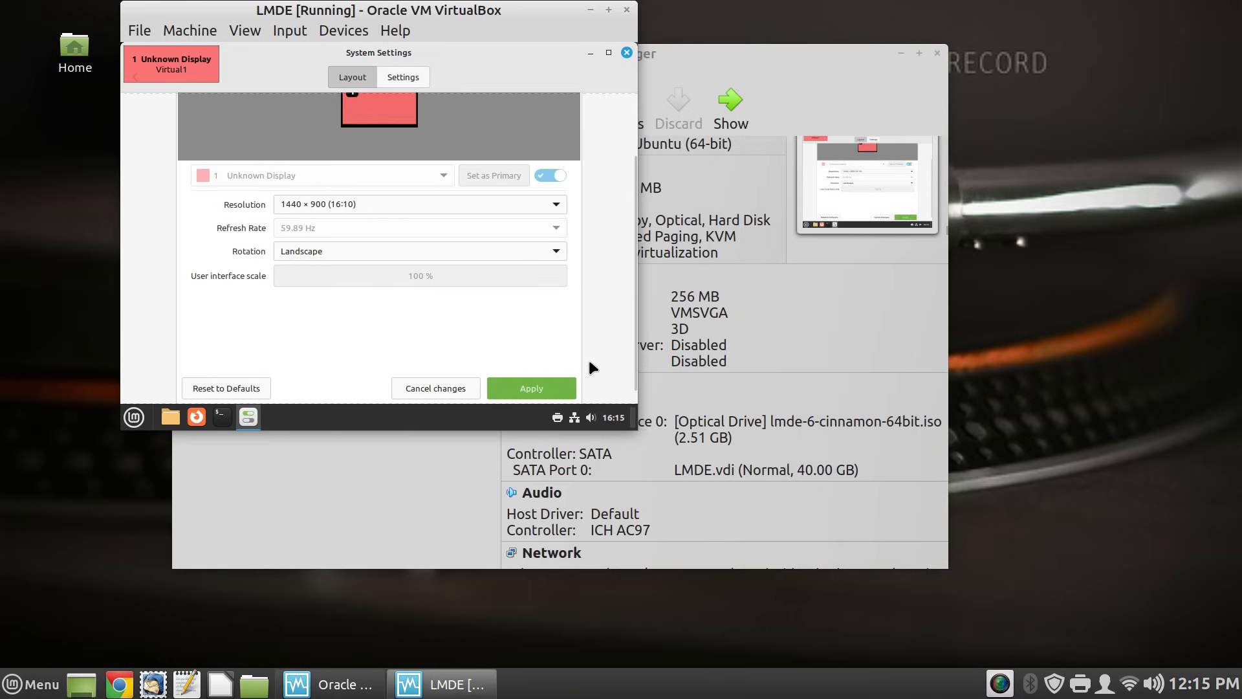
click(527, 388)
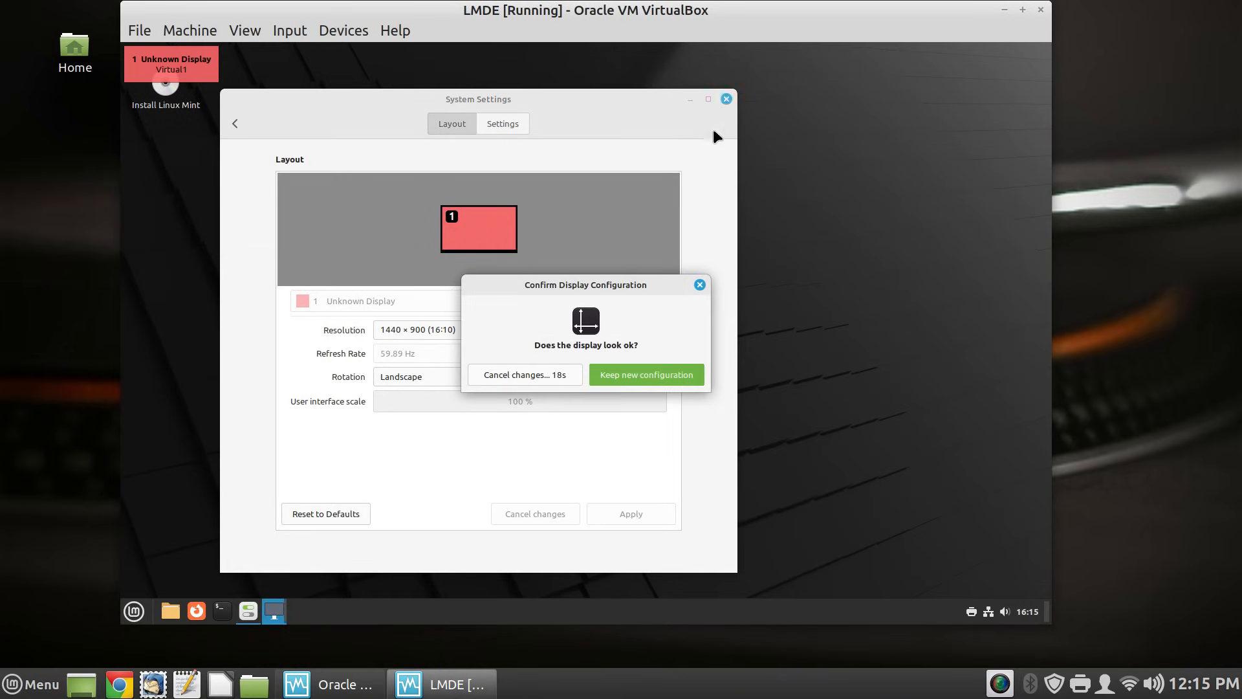
click(659, 377)
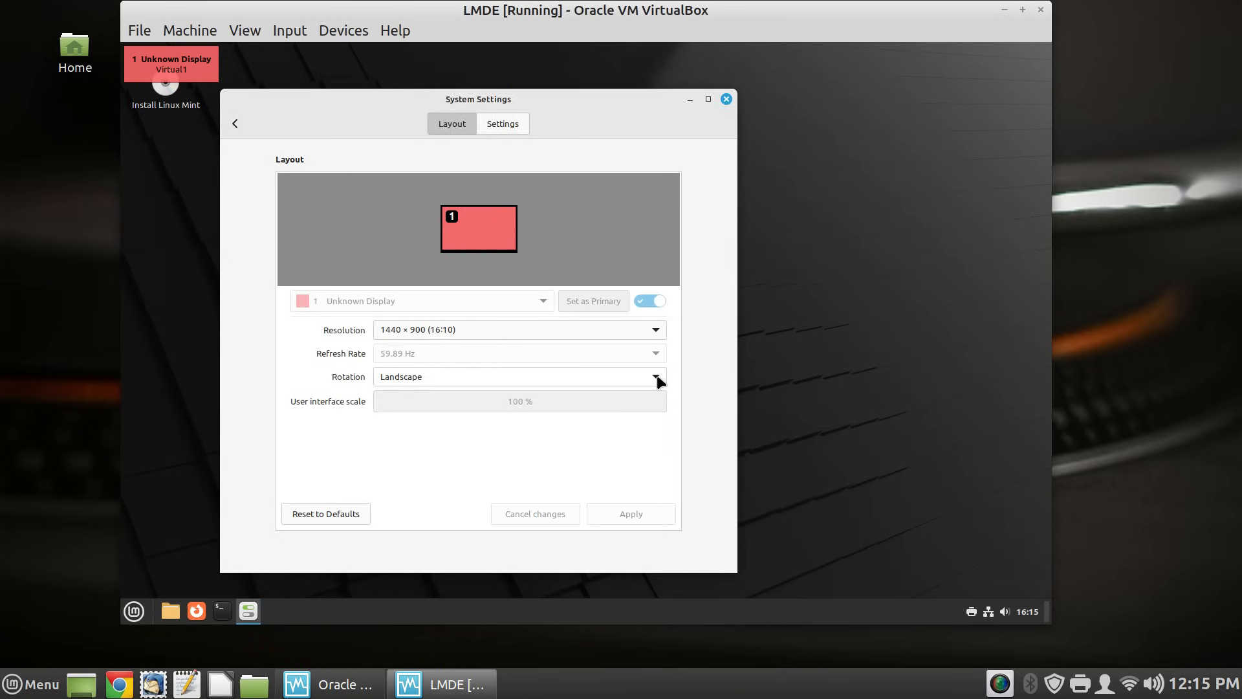
click(726, 99)
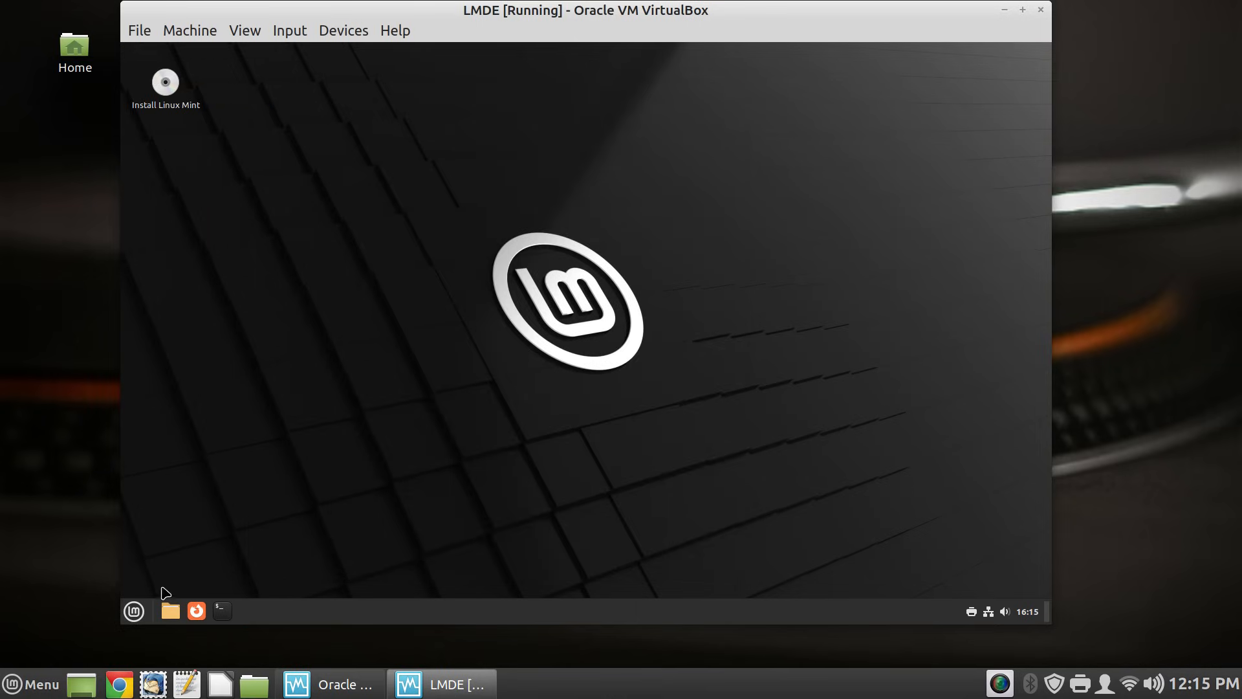
- Launch Software Manager from the favourites in the guest's Mint menu
click(136, 619)
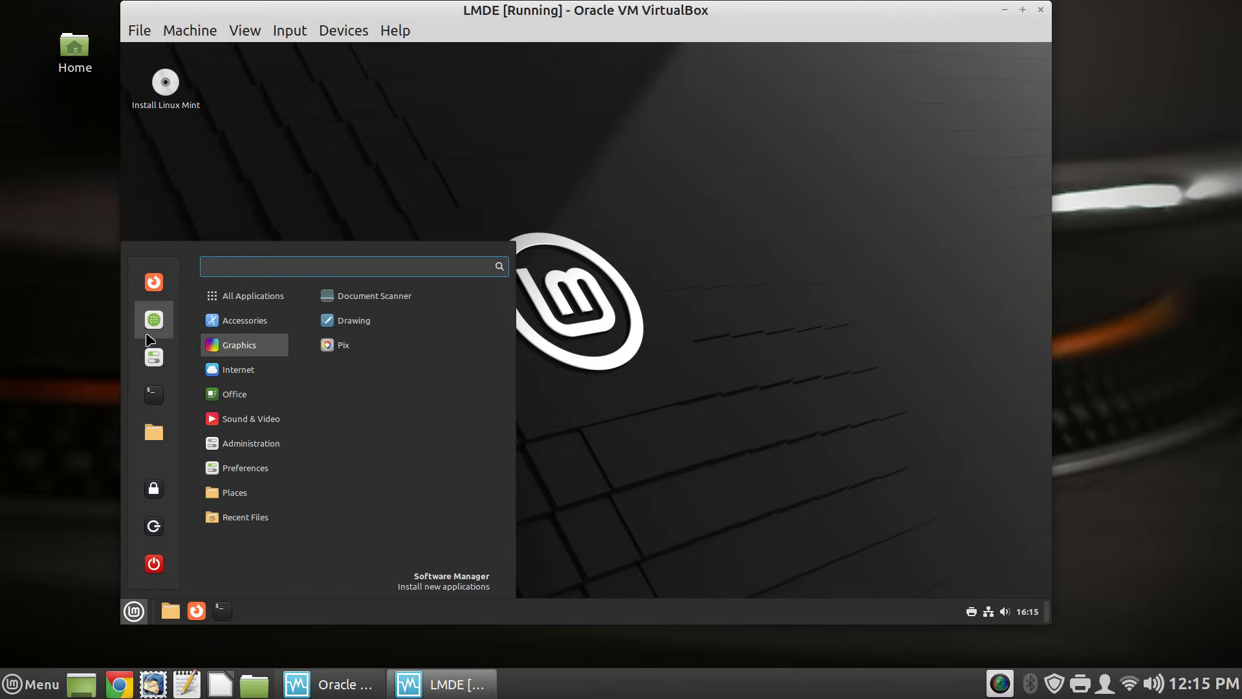
click(152, 334)
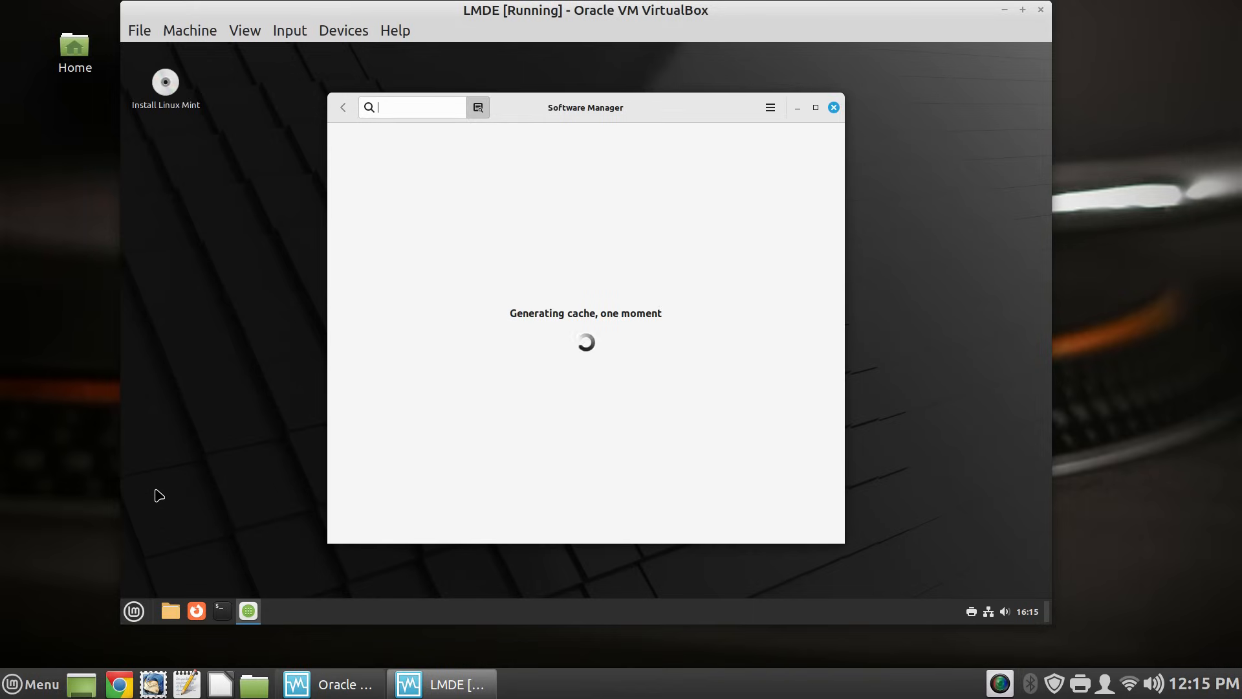
- Raise the text scaling factor to 1.3 in Font Selection, then close System Settings and Software Manager
click(134, 611)
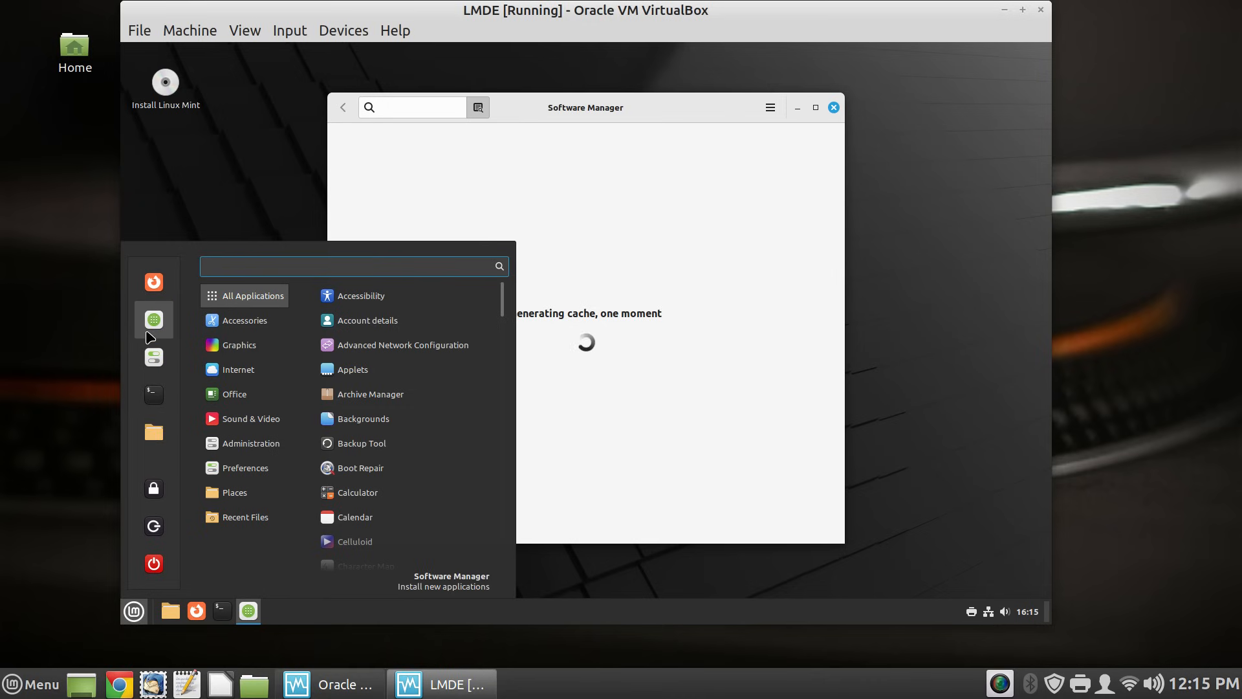
click(149, 358)
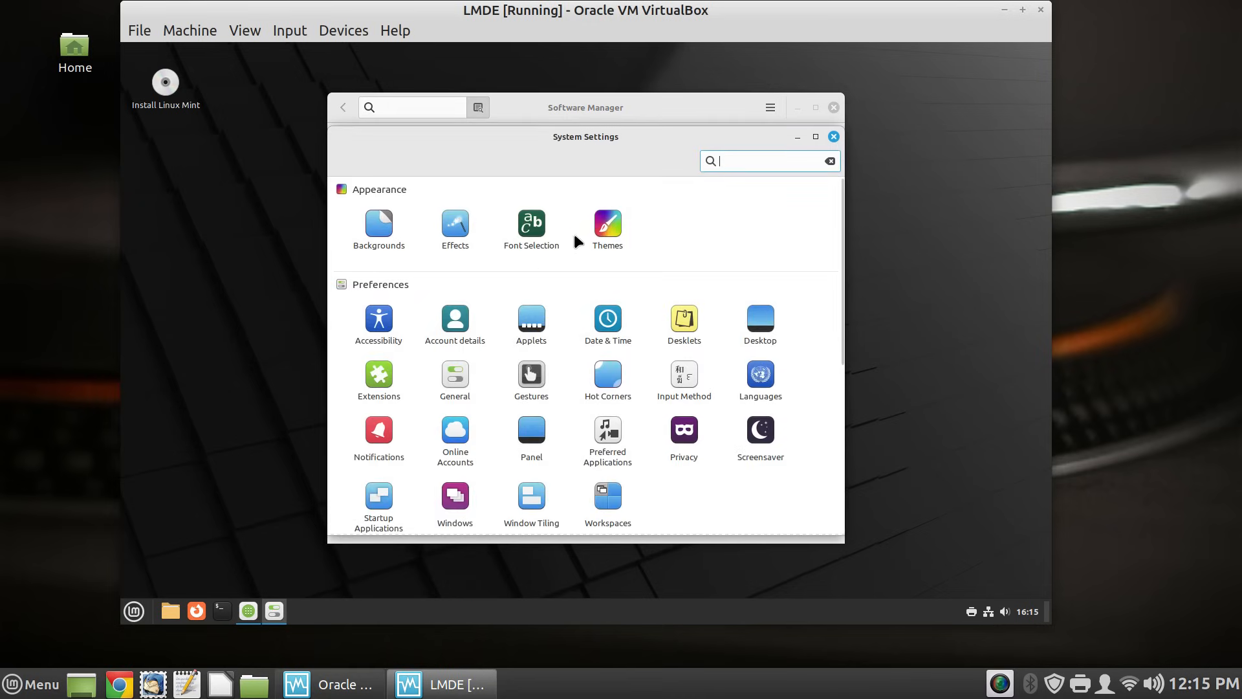
click(541, 222)
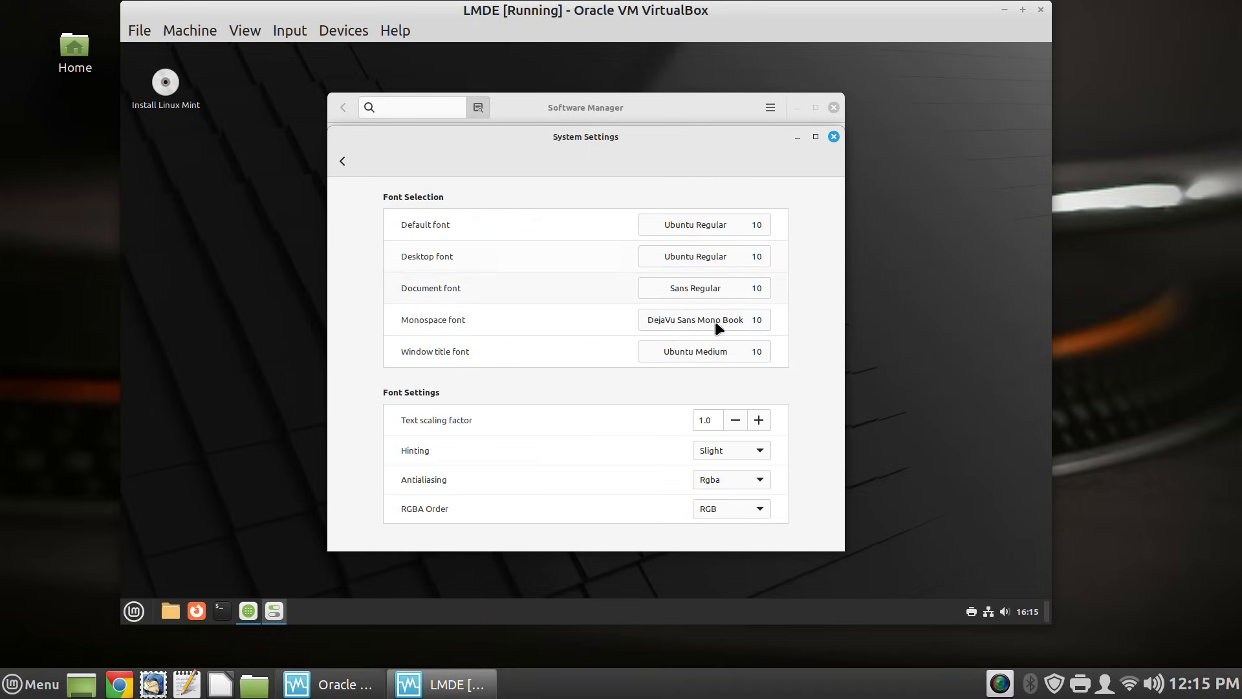
click(760, 421)
click(760, 421)
click(760, 423)
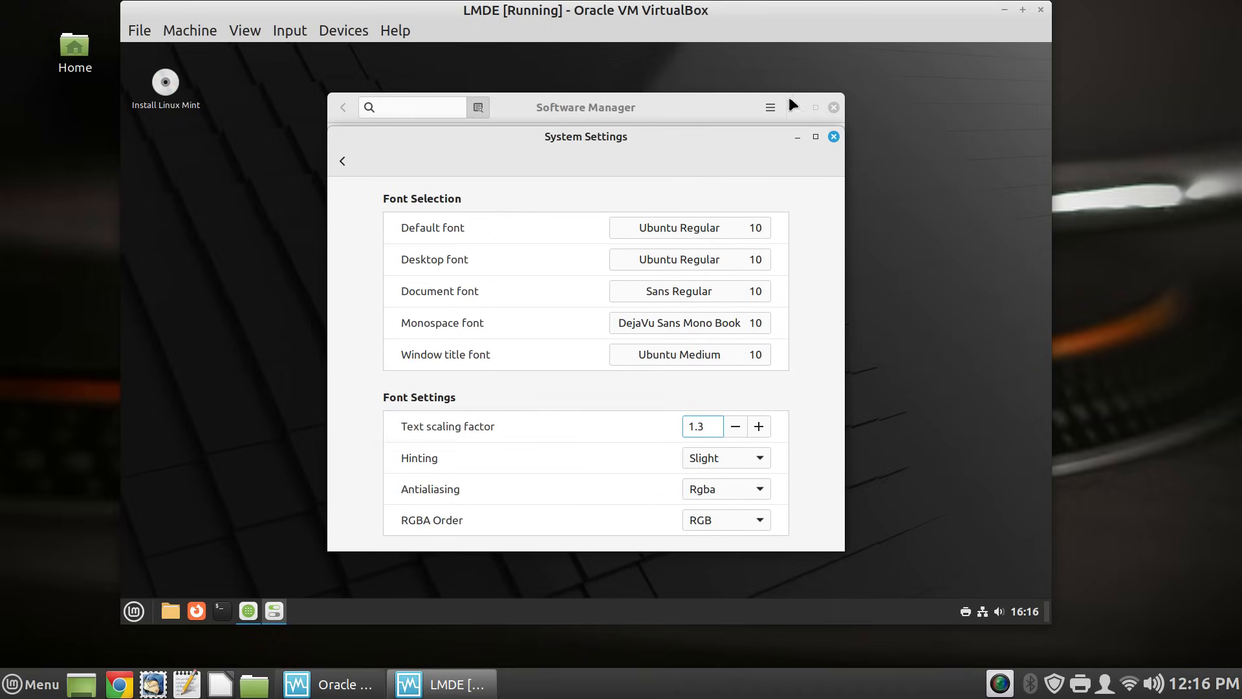
click(834, 136)
click(834, 107)
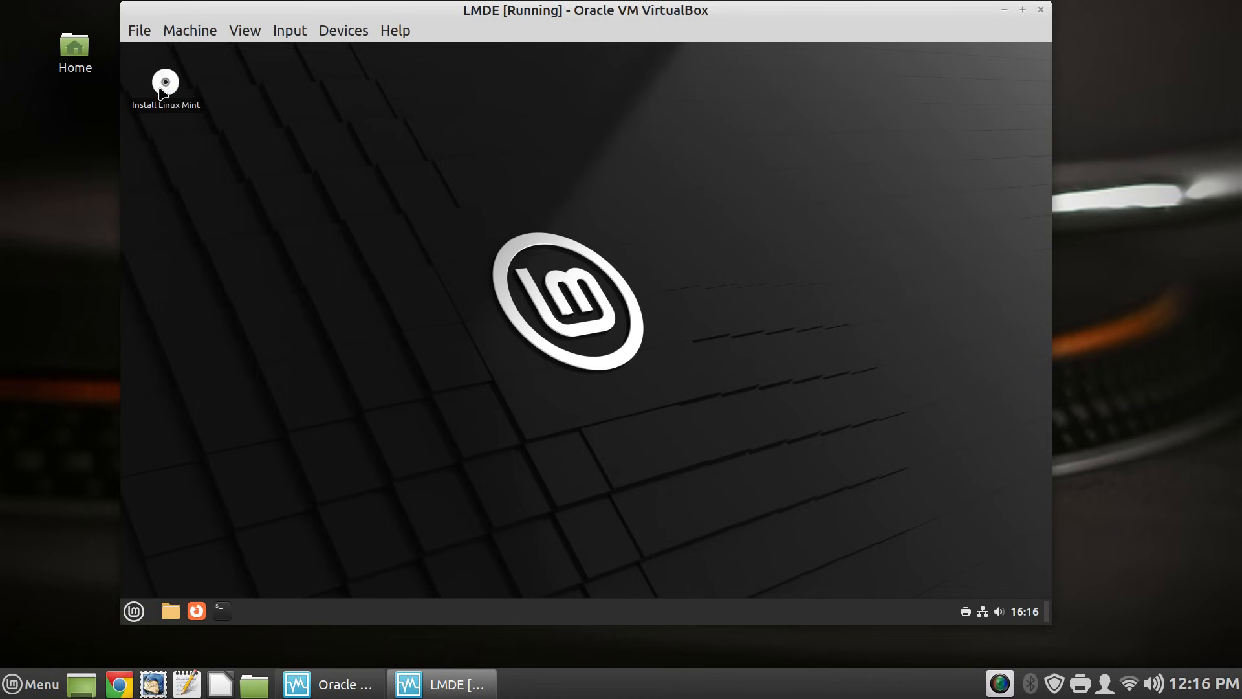
- Start the LMDE installer and accept English (US), America/New York timezone and US keyboard layout
double_click(161, 94)
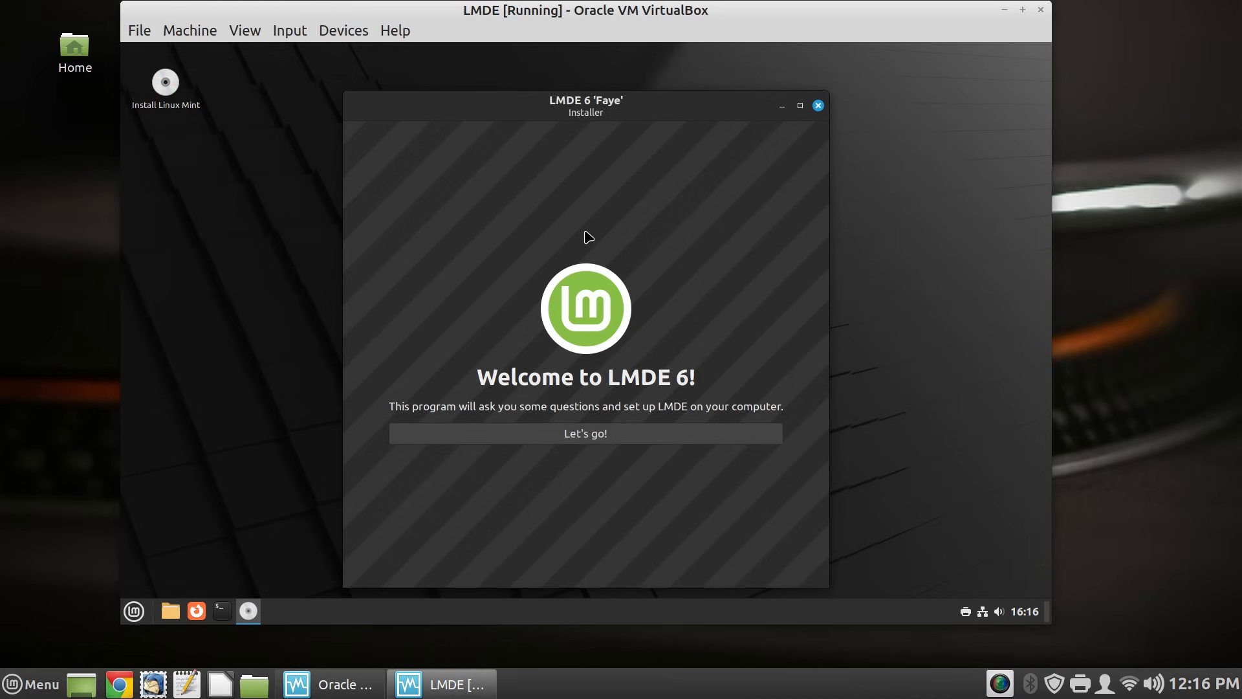
click(596, 434)
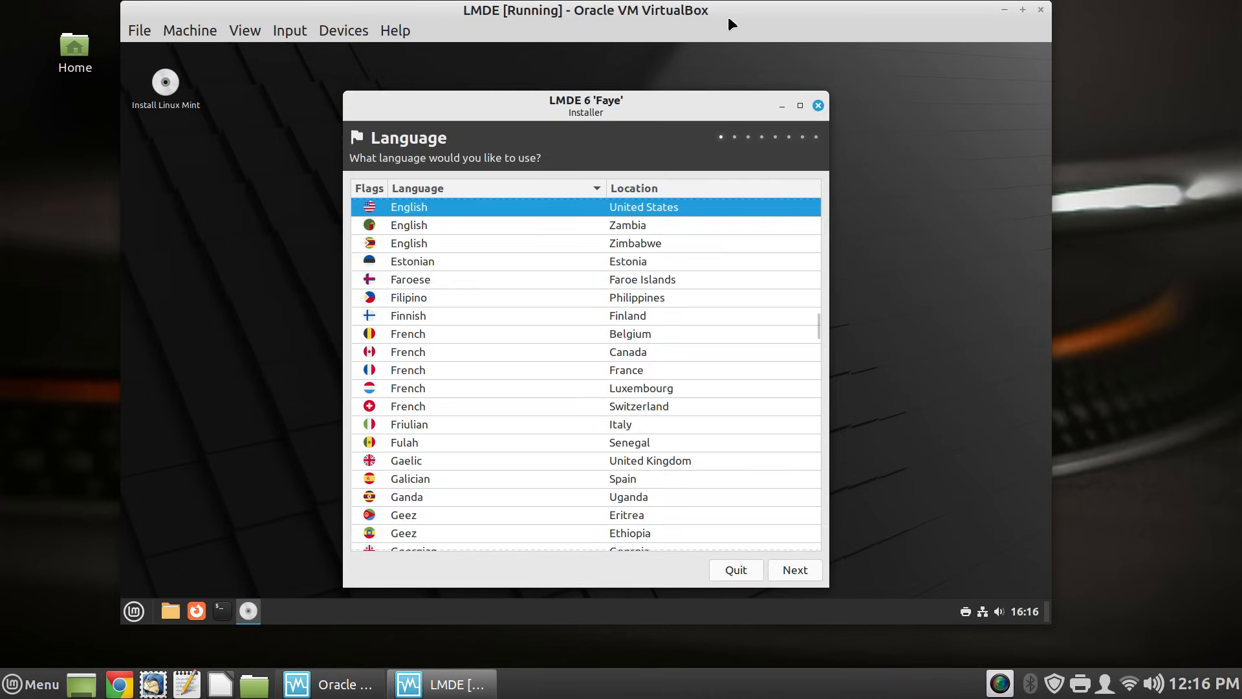
drag(657, 105, 635, 79)
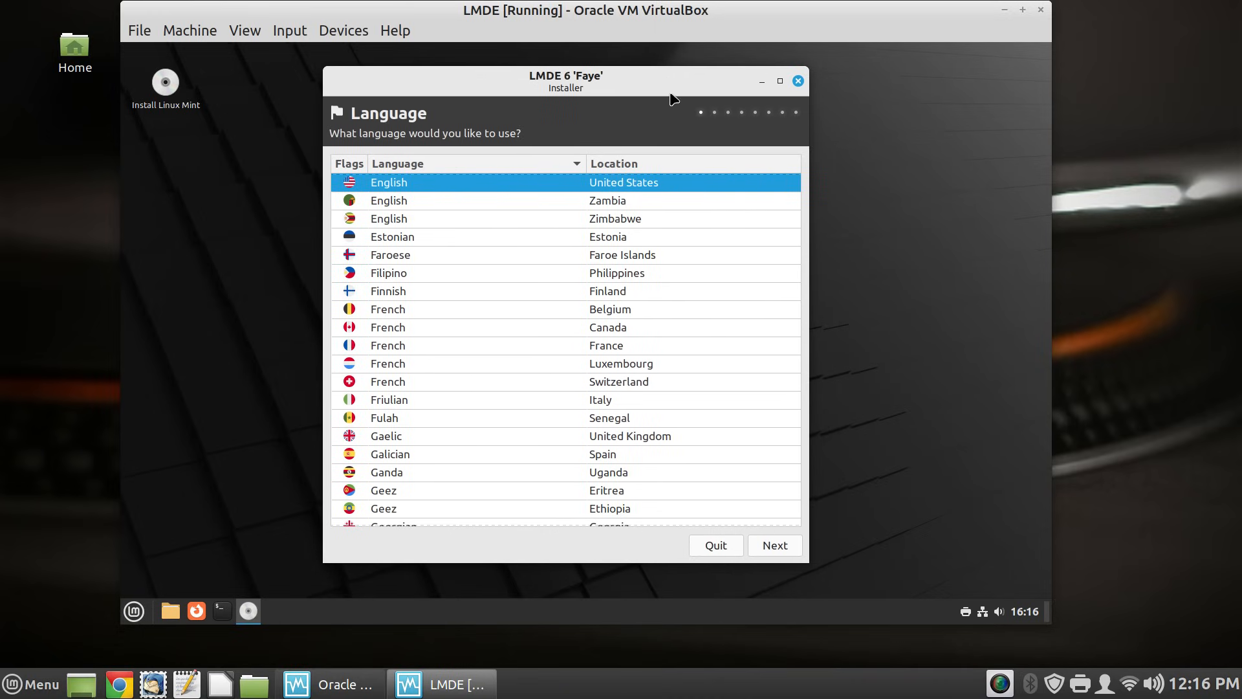
click(766, 551)
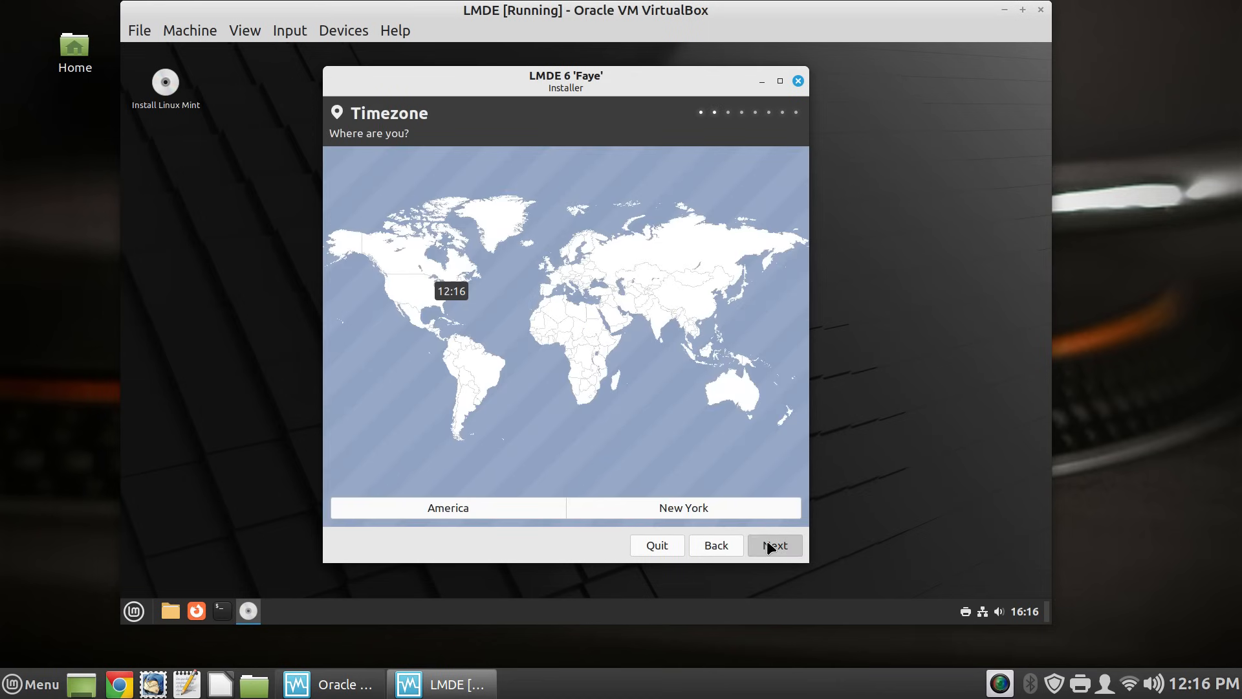
click(766, 545)
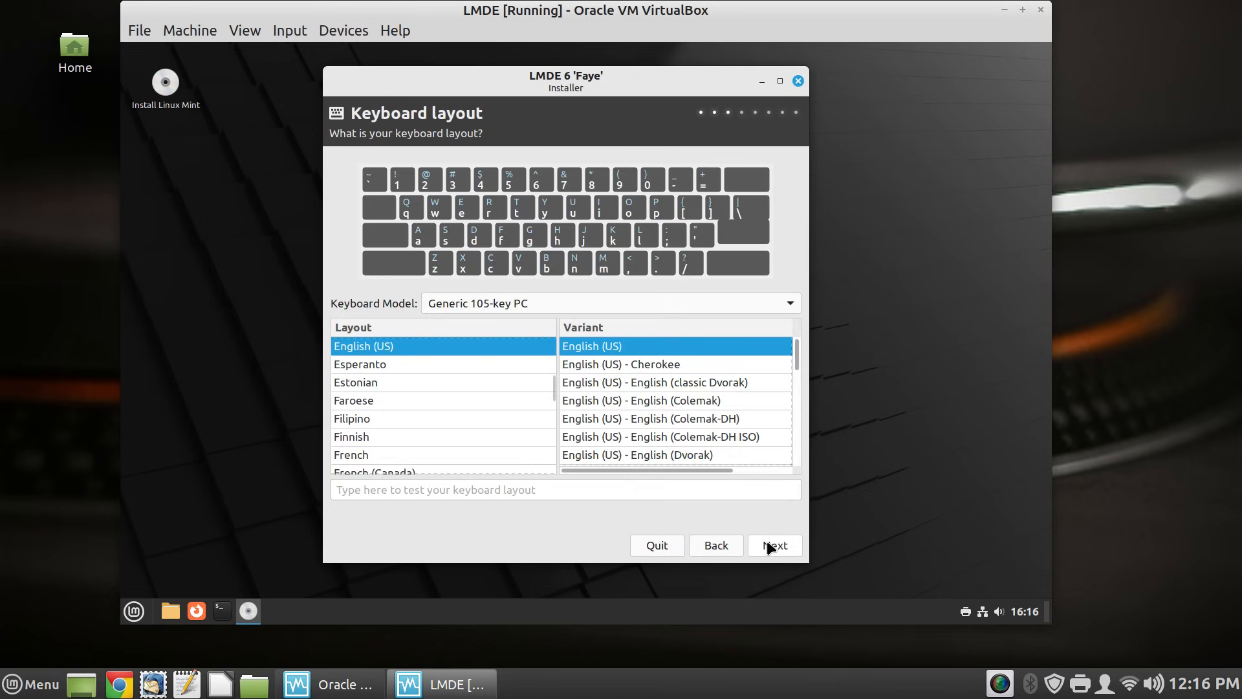
click(772, 550)
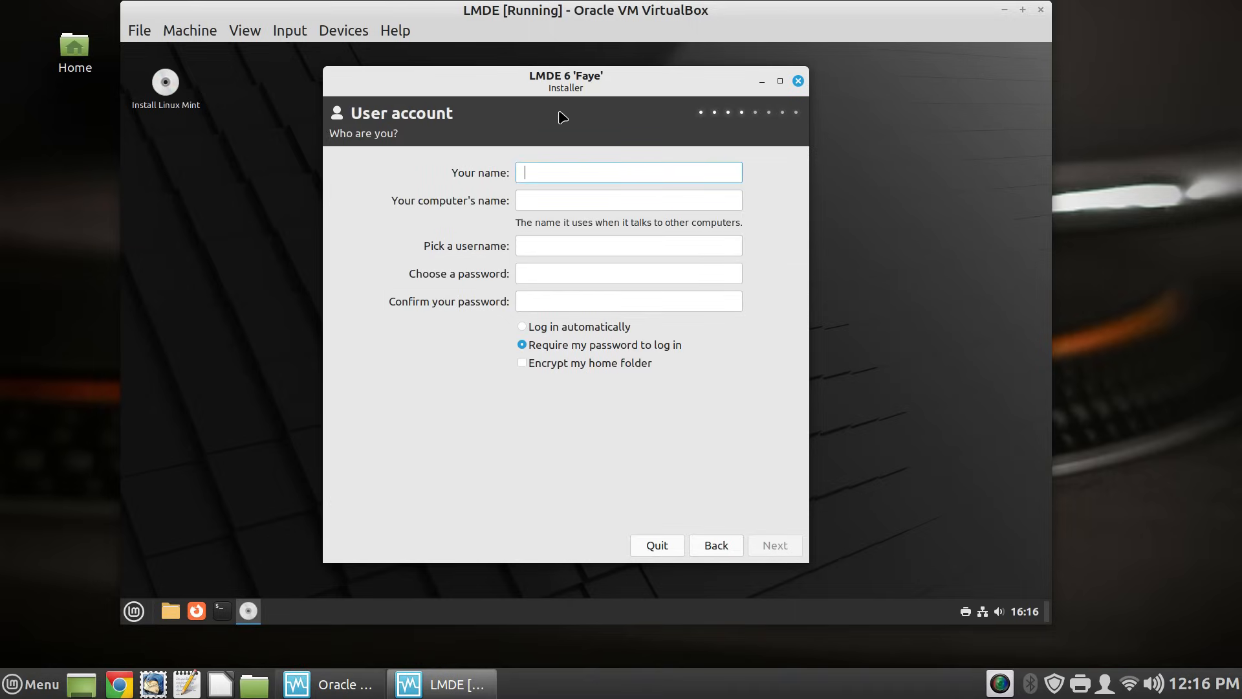
- Enter the user's full name and the computer name LMDE-VM
text(Joe Collins)
click(549, 201)
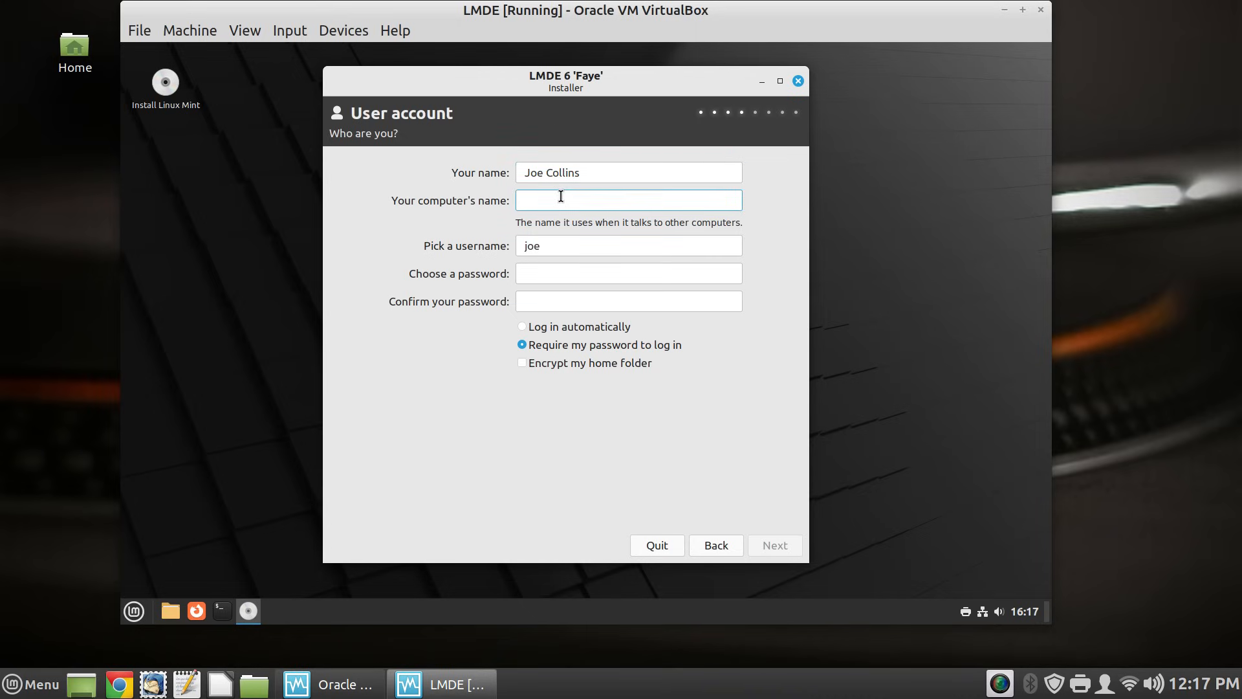
text(LMDE-VM)
- Enter the account password and confirm it in the second password field
click(570, 275)
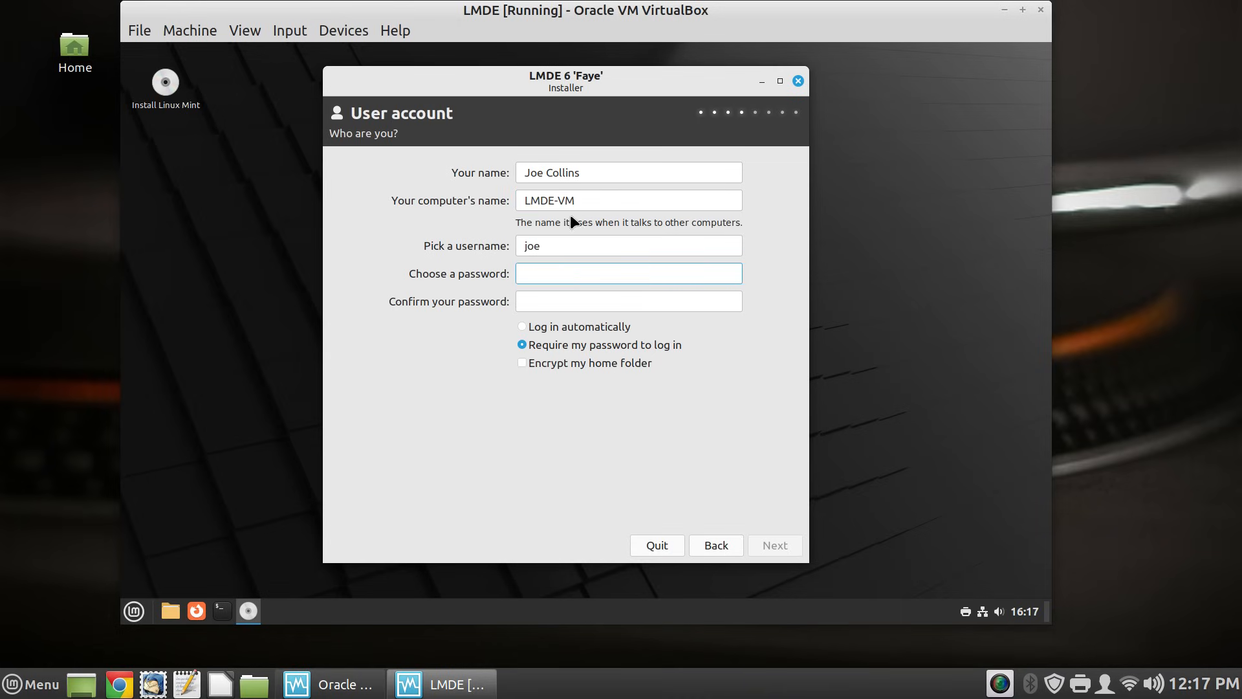
text(12345)
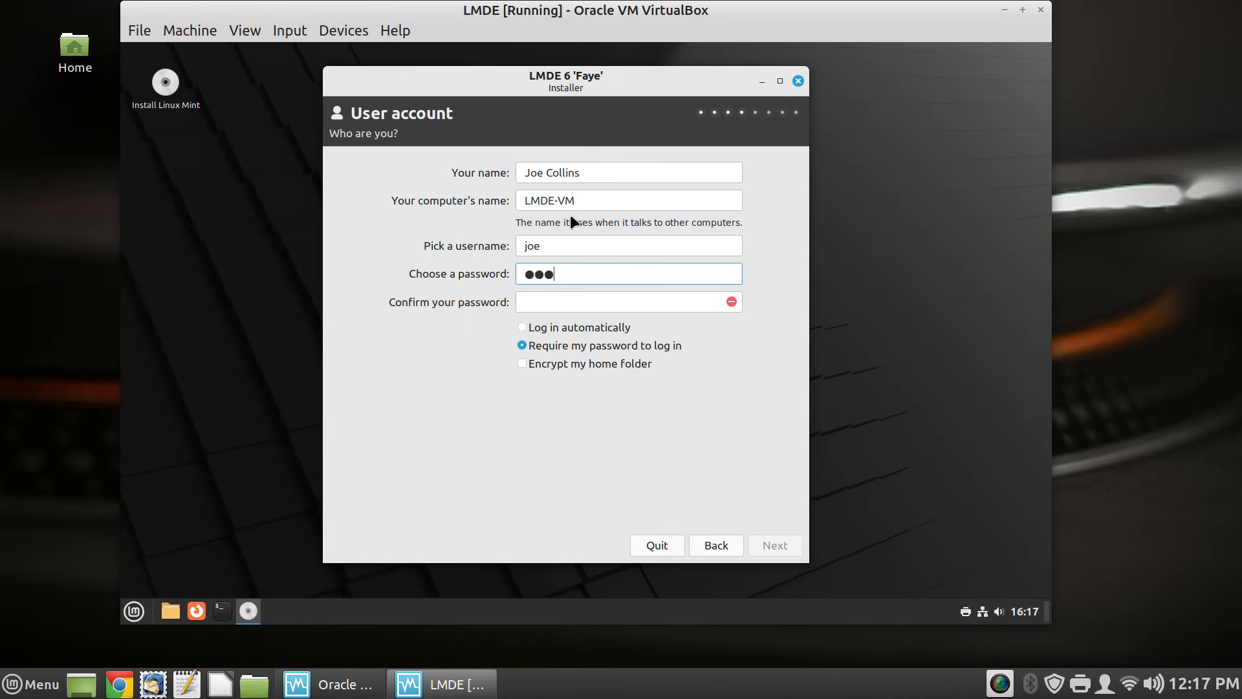
text(678)
click(581, 304)
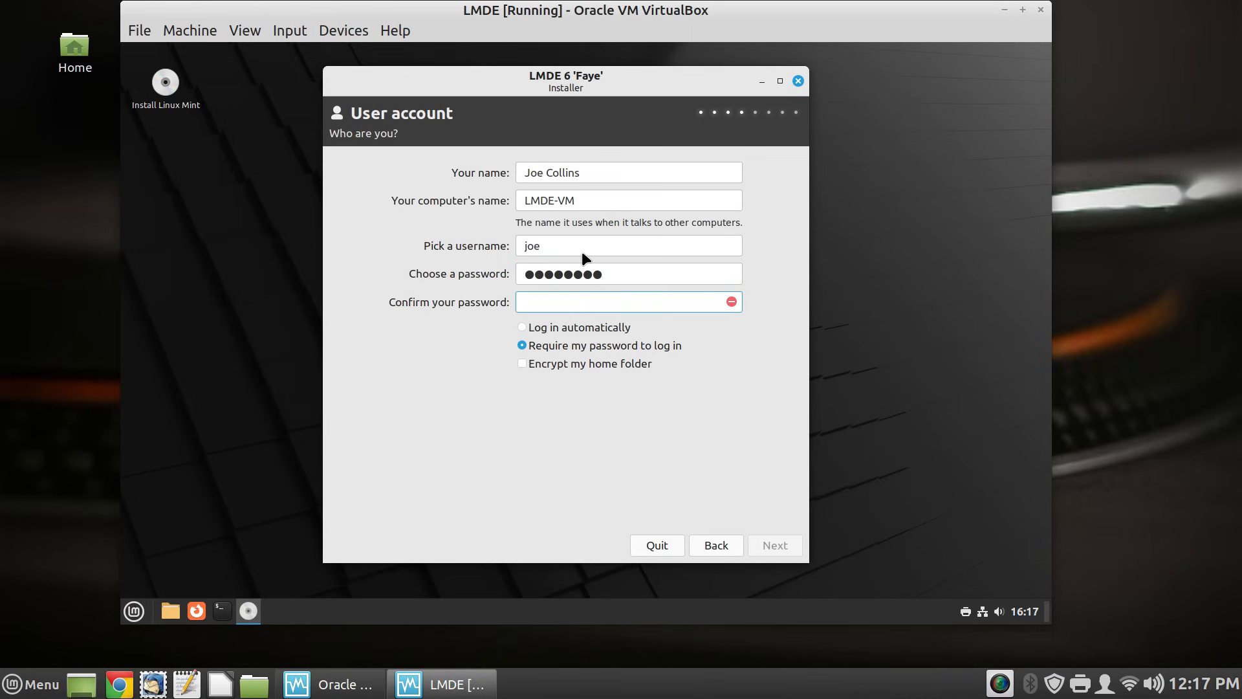
text(123456)
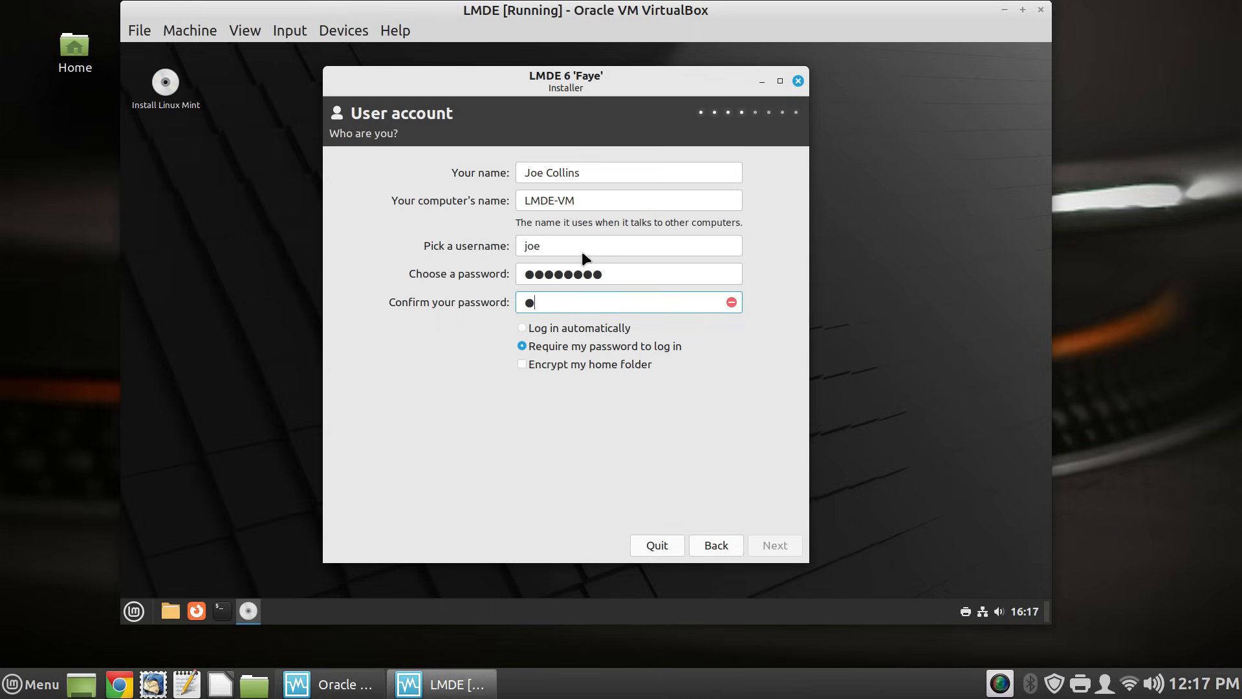
text(78)
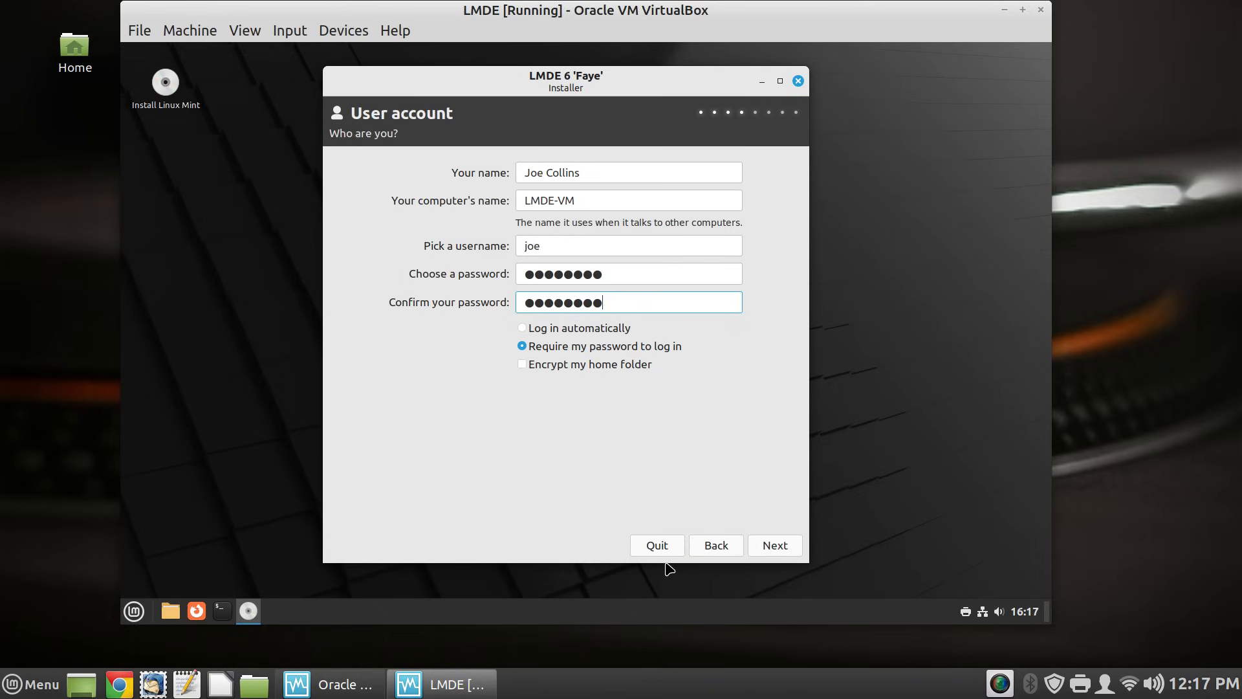
- Move past the user page, choose Manual Partitioning and reach the Partitioning page
click(775, 545)
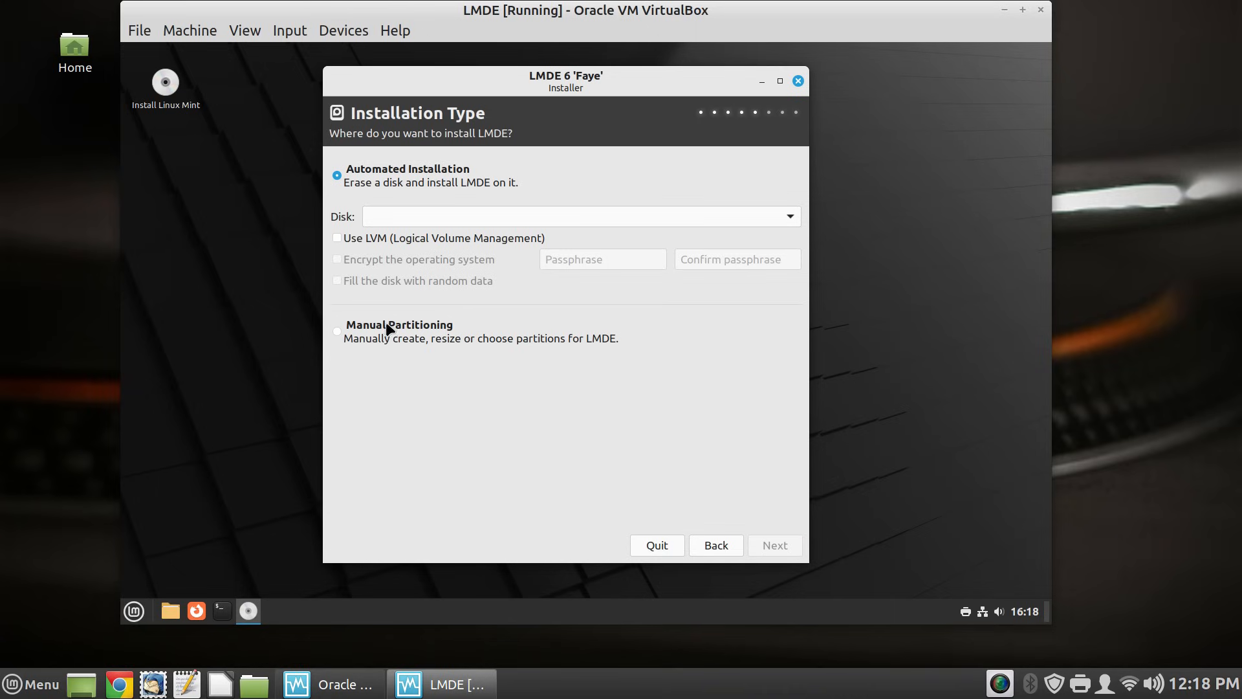
click(359, 337)
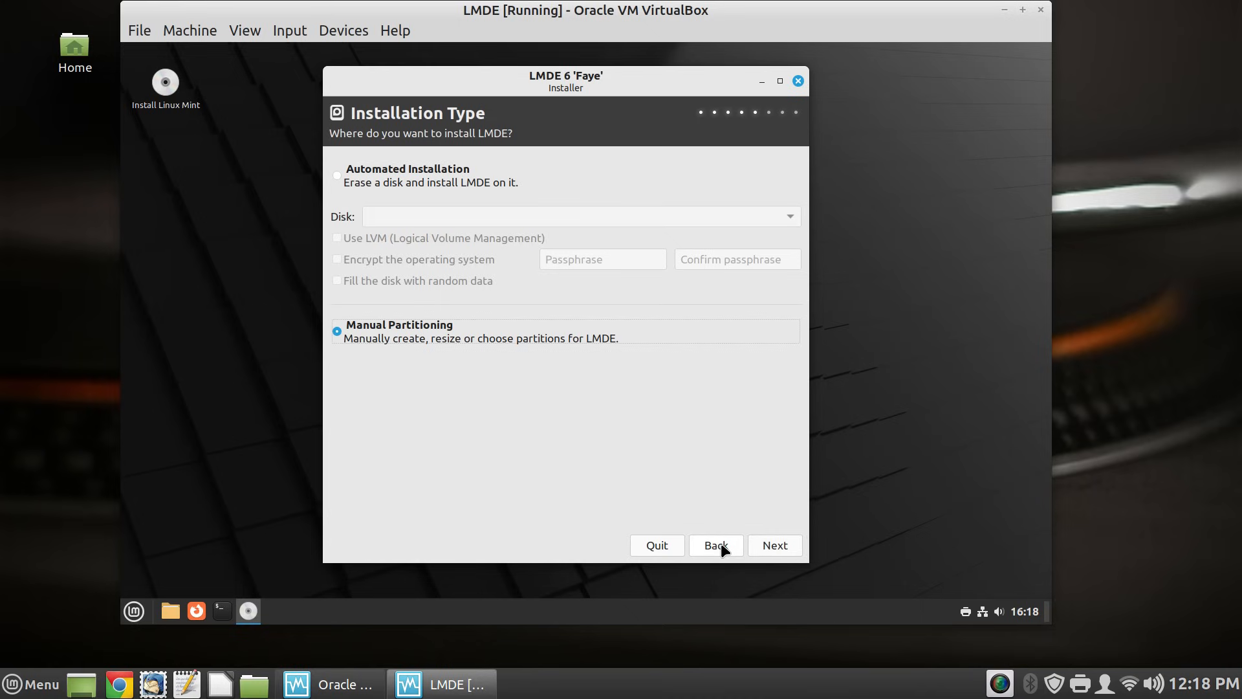
click(777, 551)
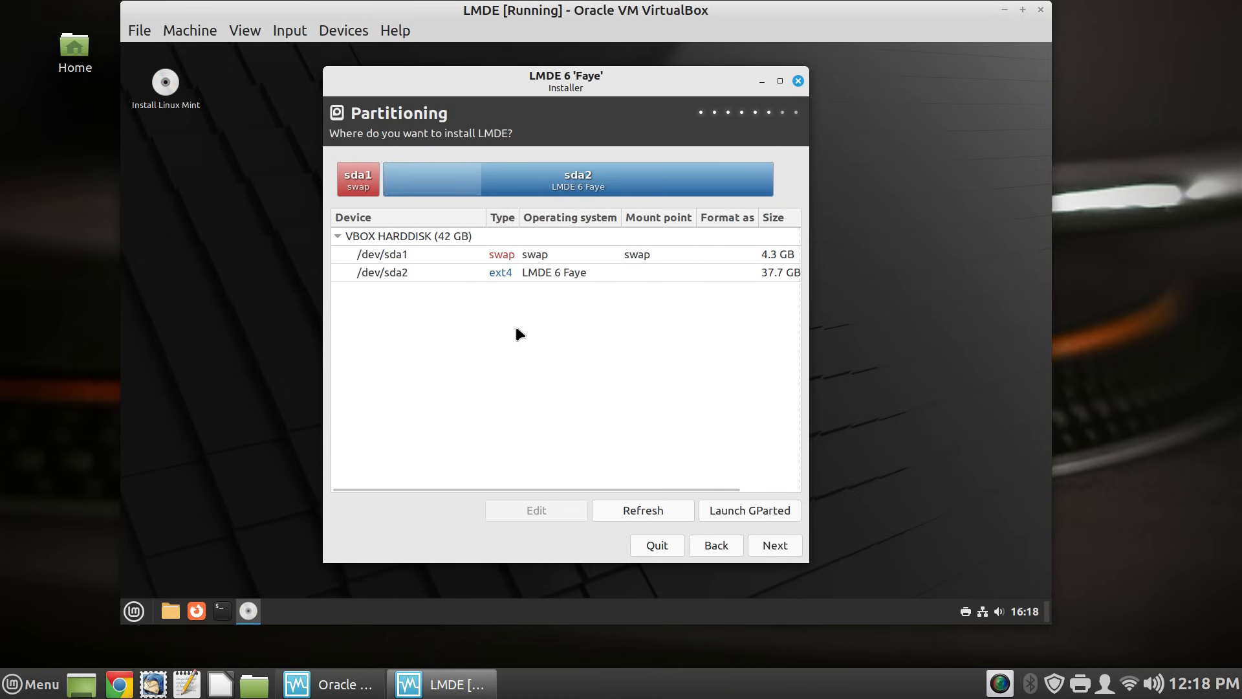
- Open GParted and queue deletion of the /dev/sda2 ext4 and /dev/sda1 swap partitions
click(749, 510)
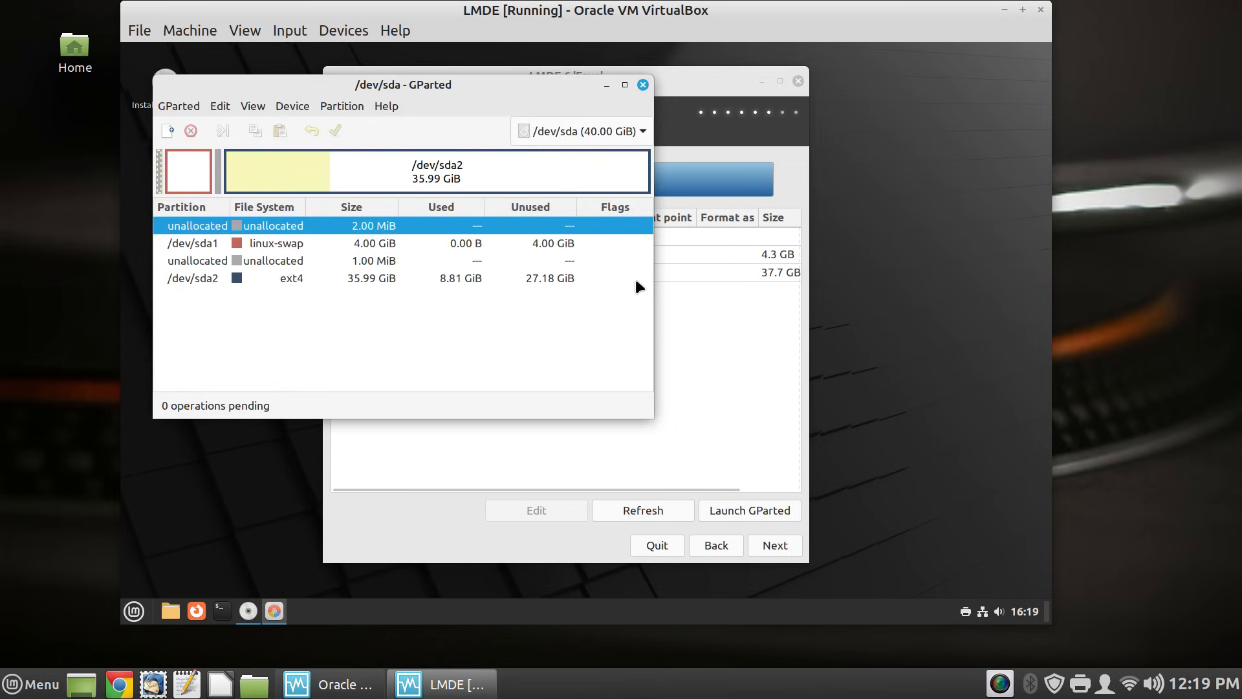
drag(518, 84, 668, 119)
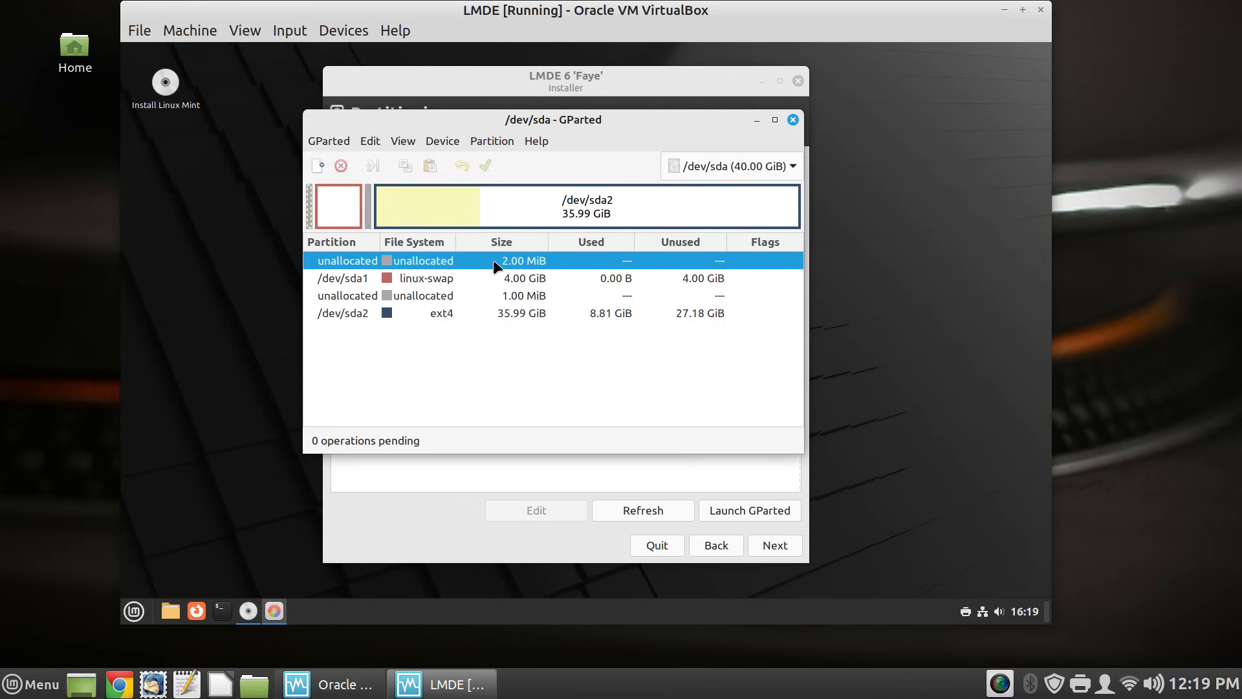
click(476, 313)
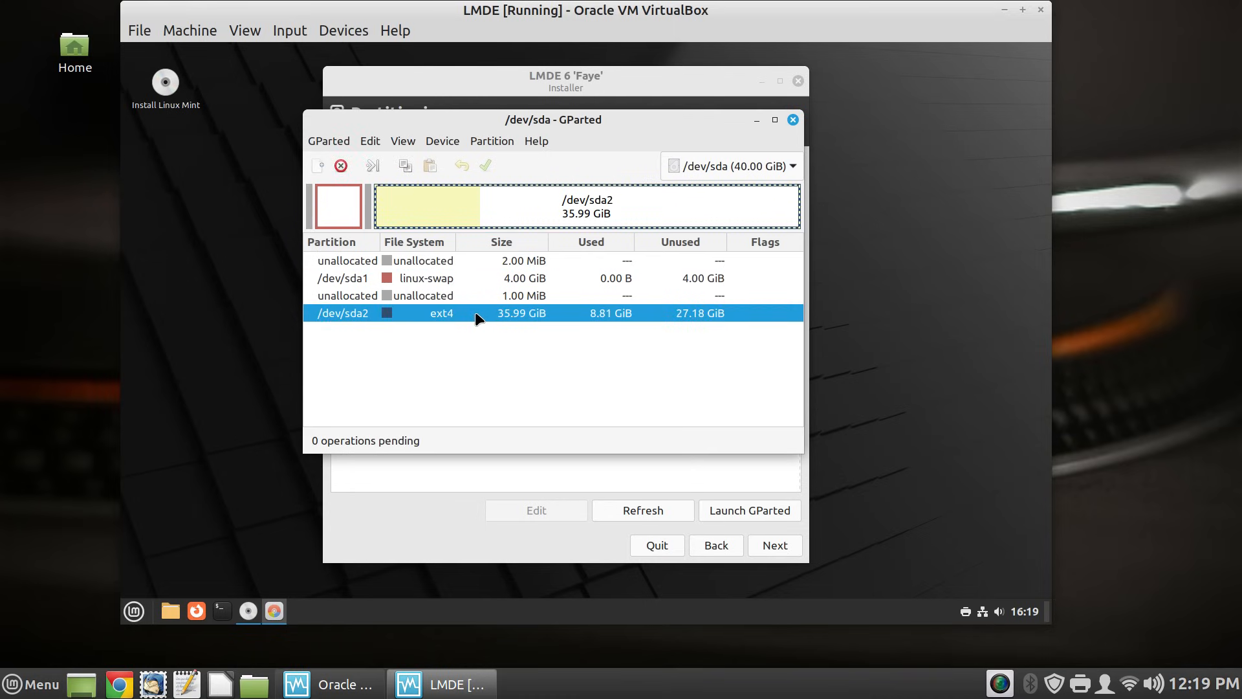
right_click(476, 314)
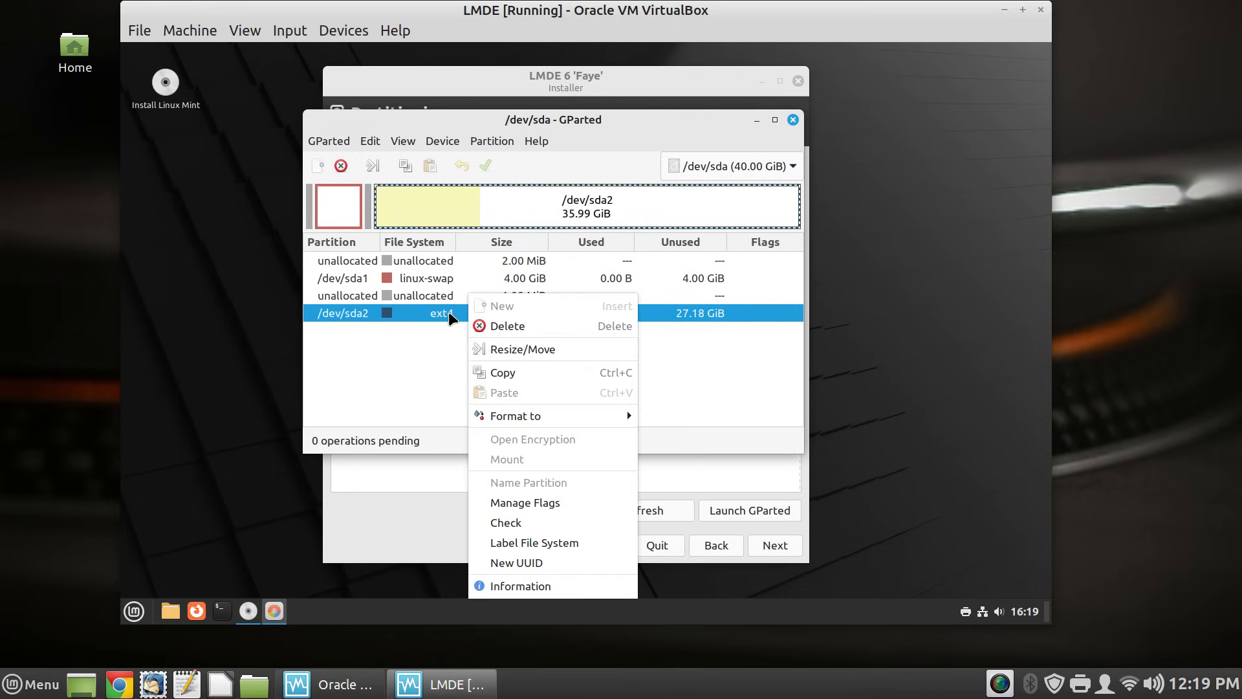
click(498, 330)
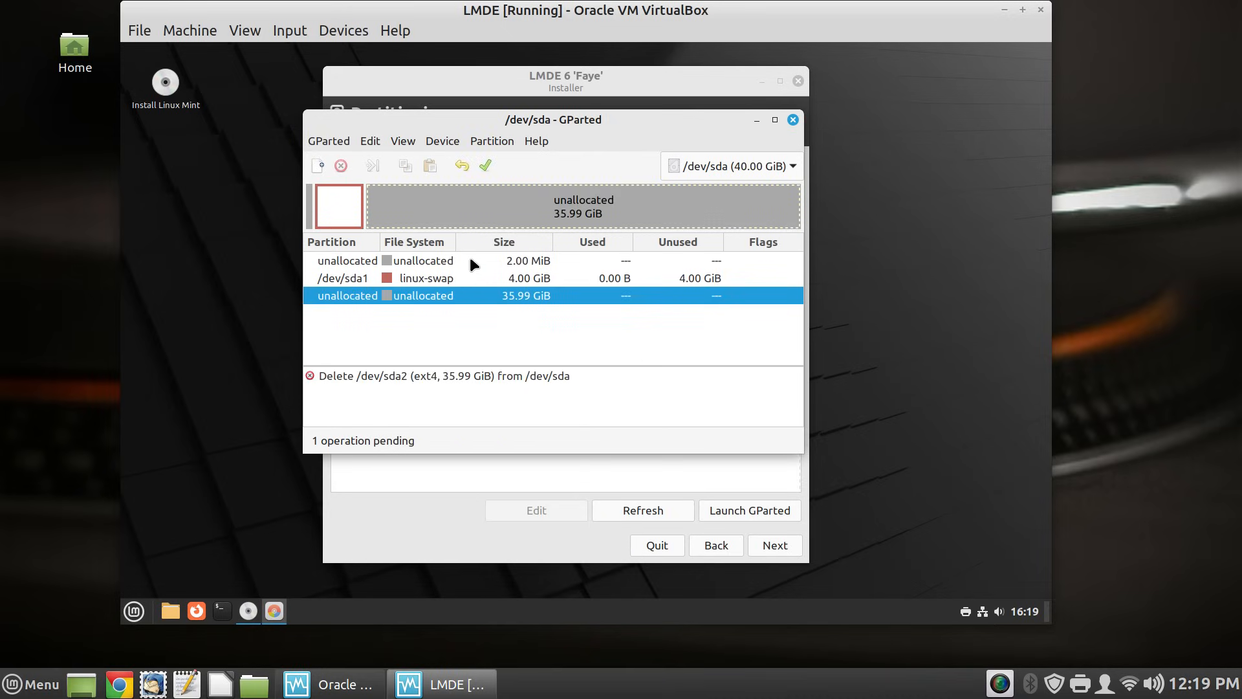
click(471, 277)
right_click(471, 280)
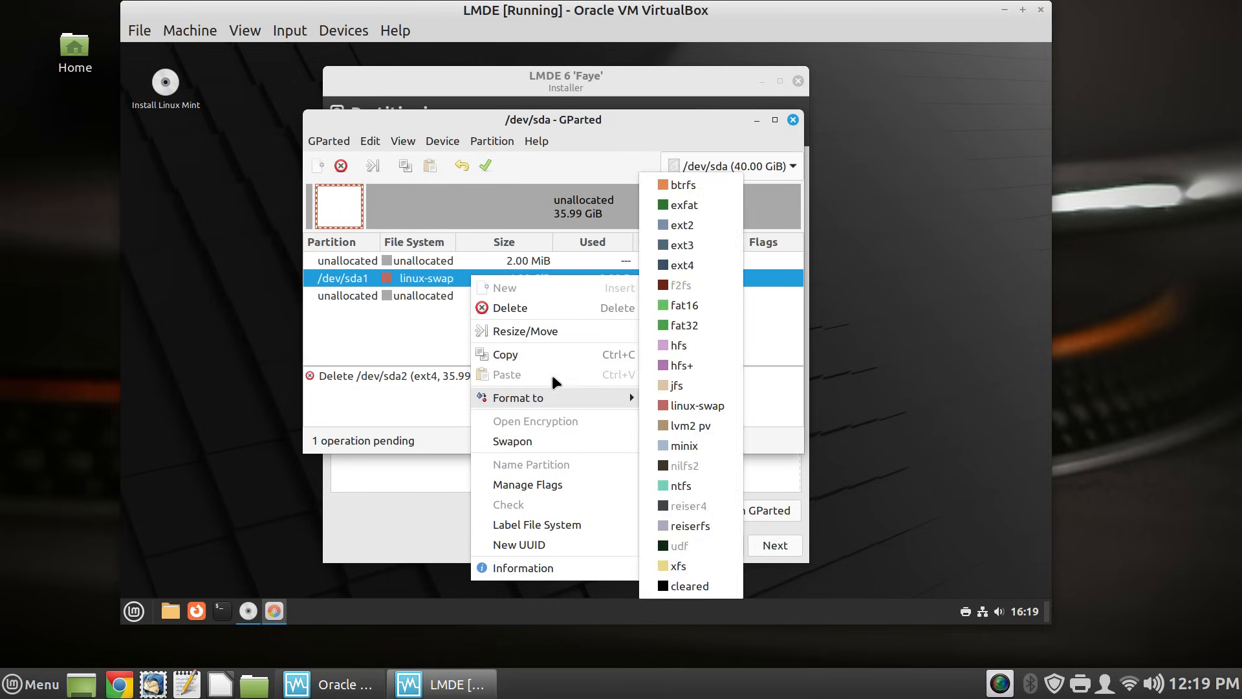
click(566, 313)
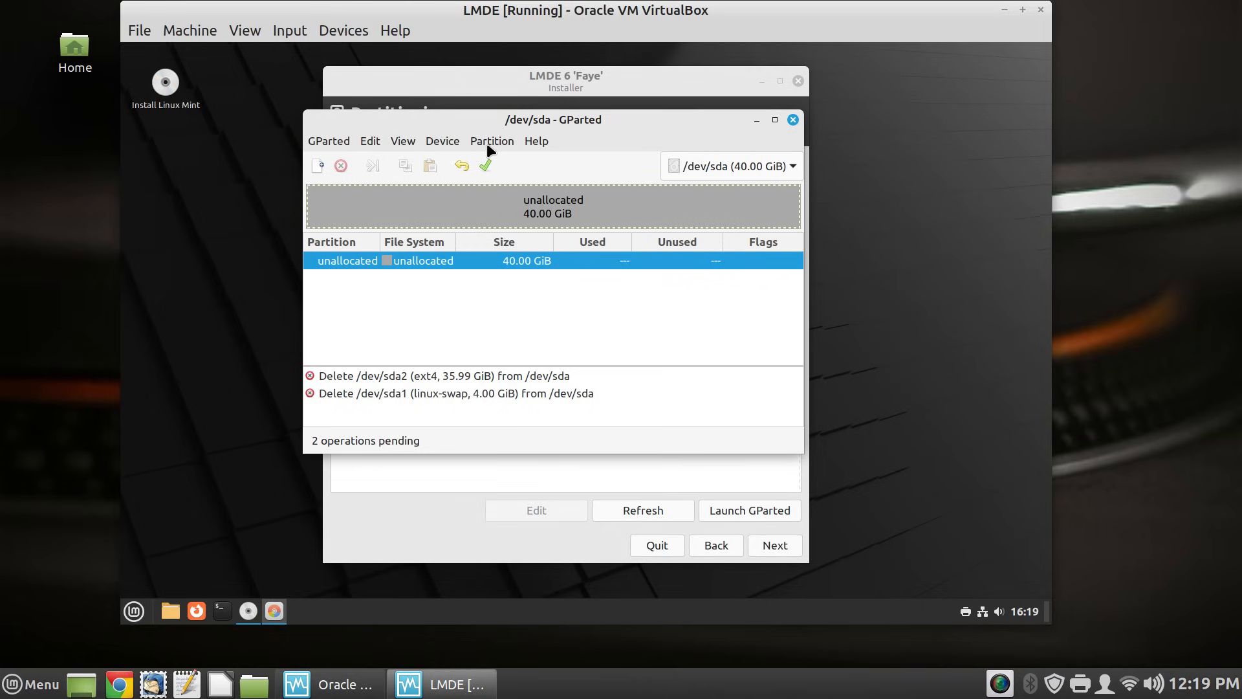
- Apply the two pending deletions, leaving all 40.00 GiB of /dev/sda unallocated
click(452, 143)
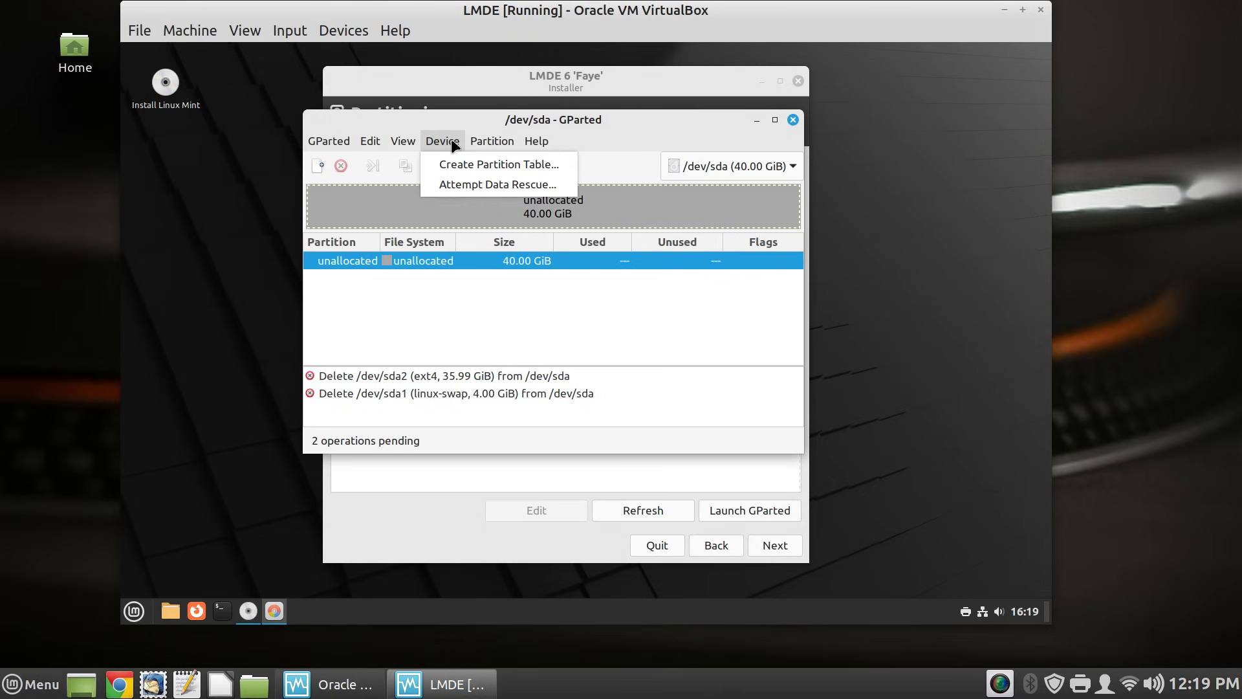
click(504, 164)
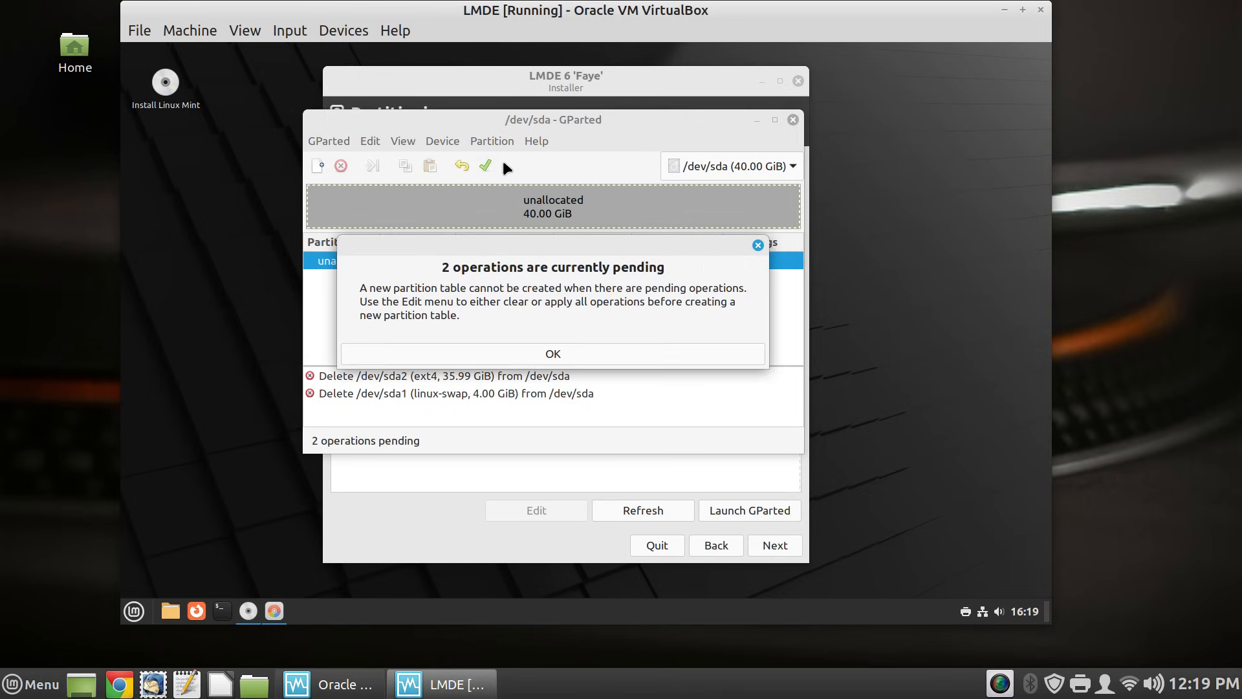
click(550, 354)
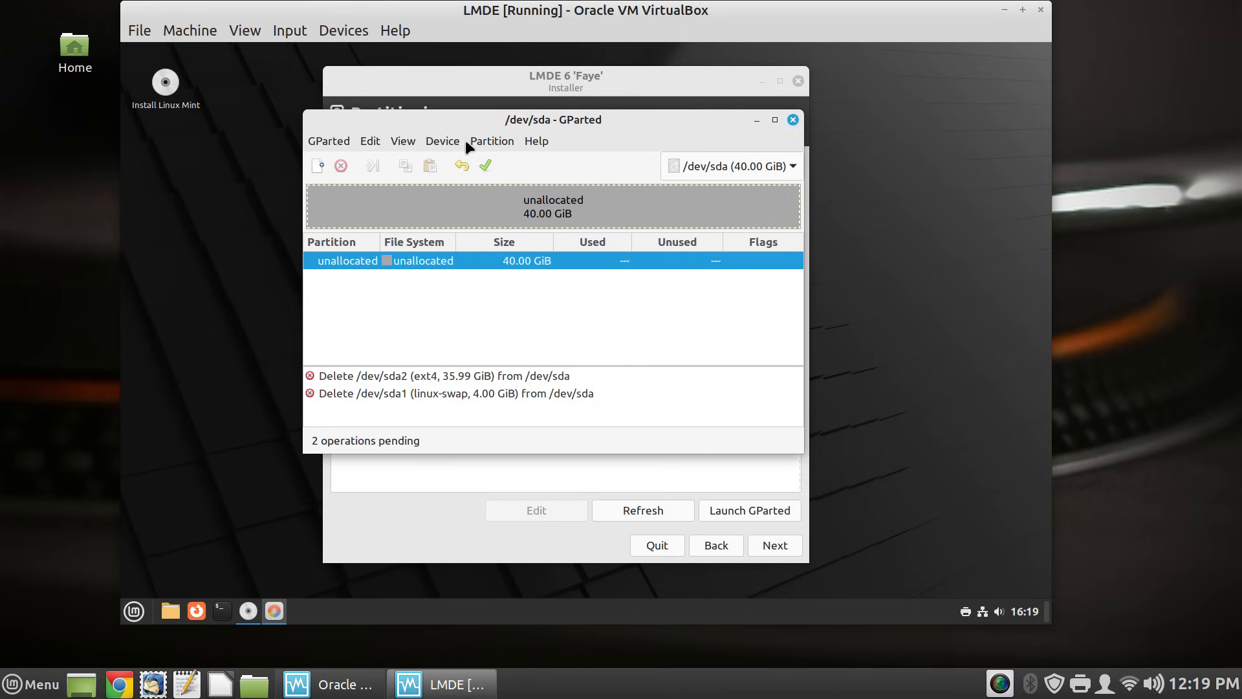
click(487, 167)
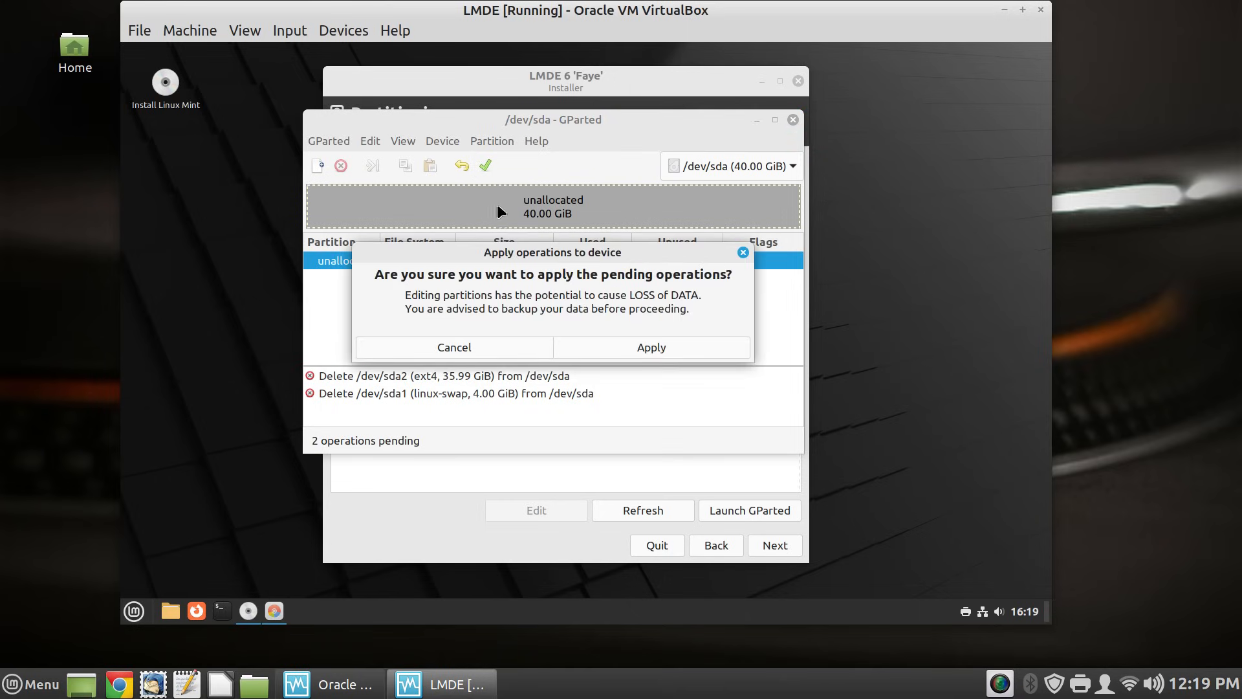
click(647, 347)
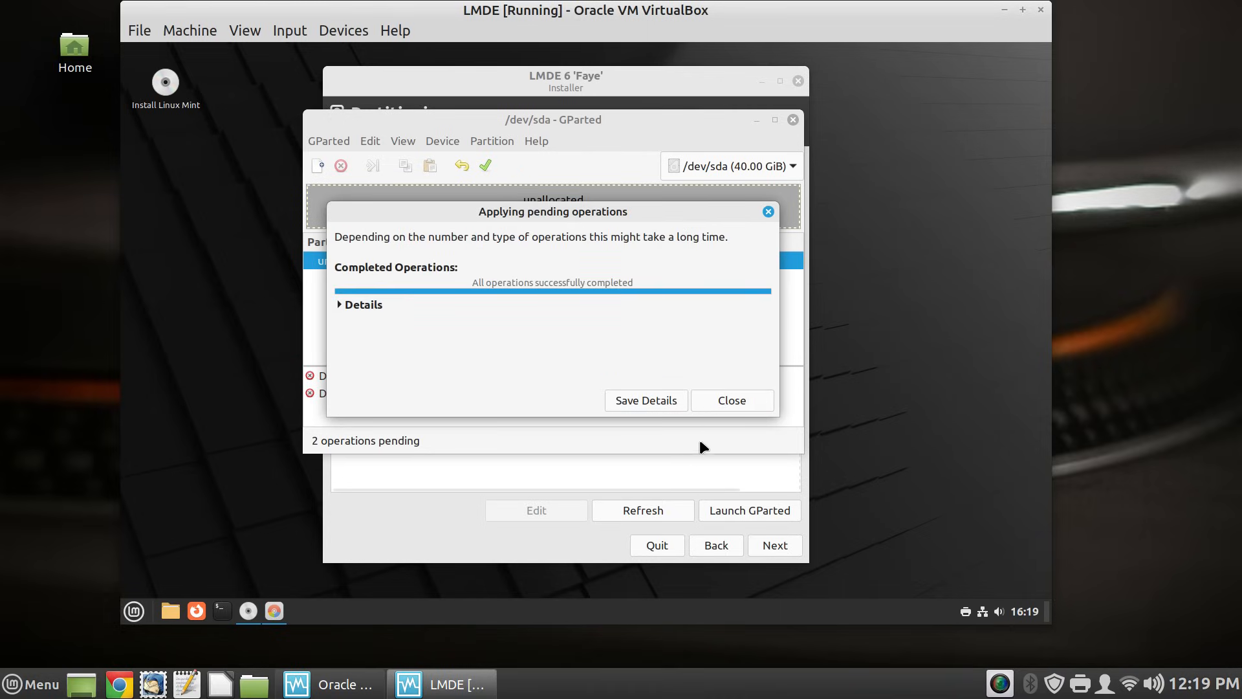
click(726, 401)
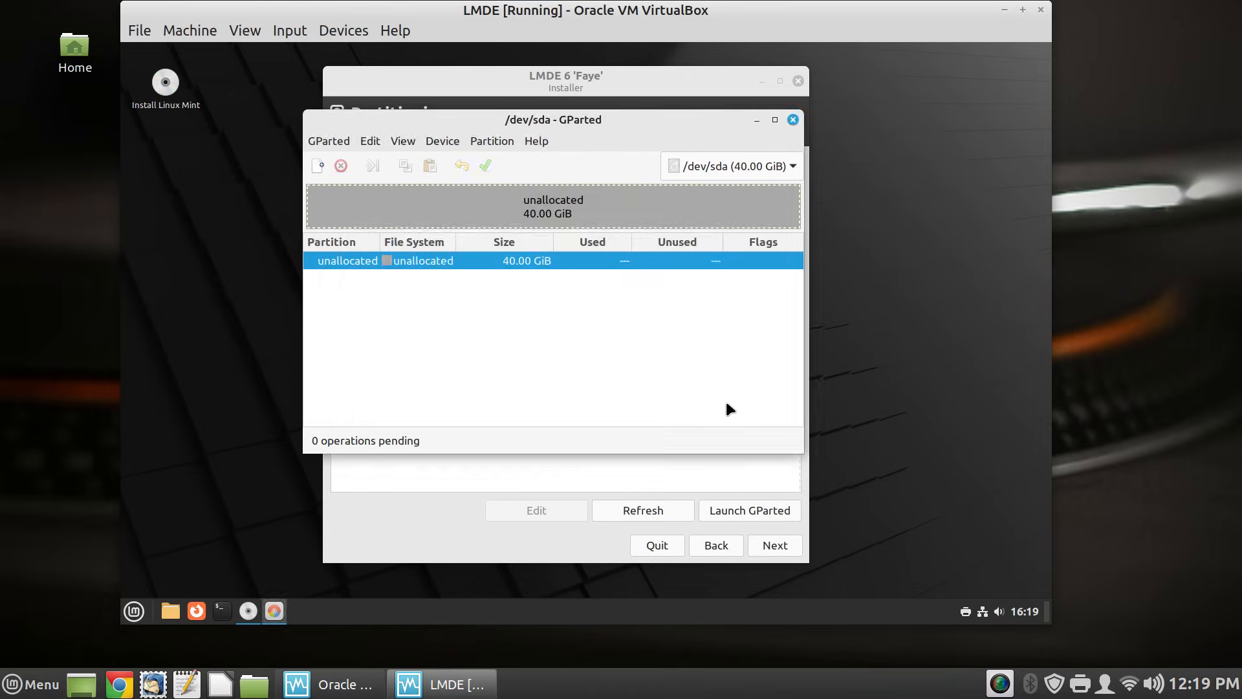
- Create a new msdos partition table on /dev/sda
click(446, 141)
click(542, 166)
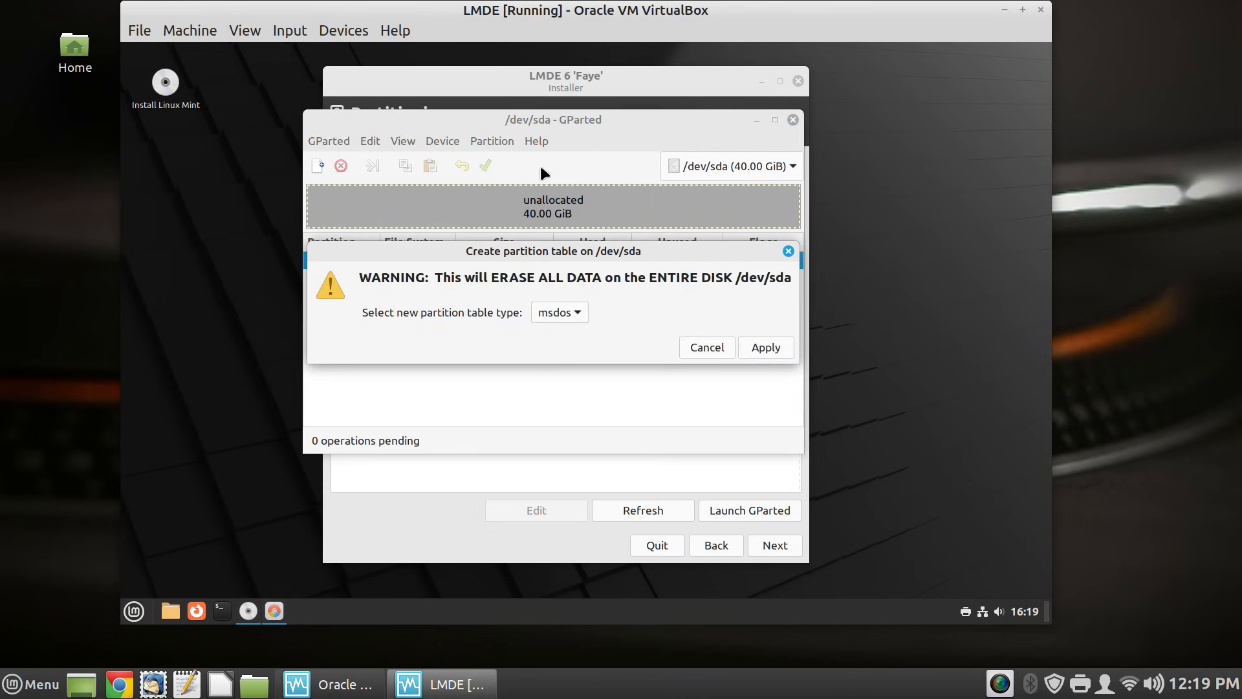
click(760, 352)
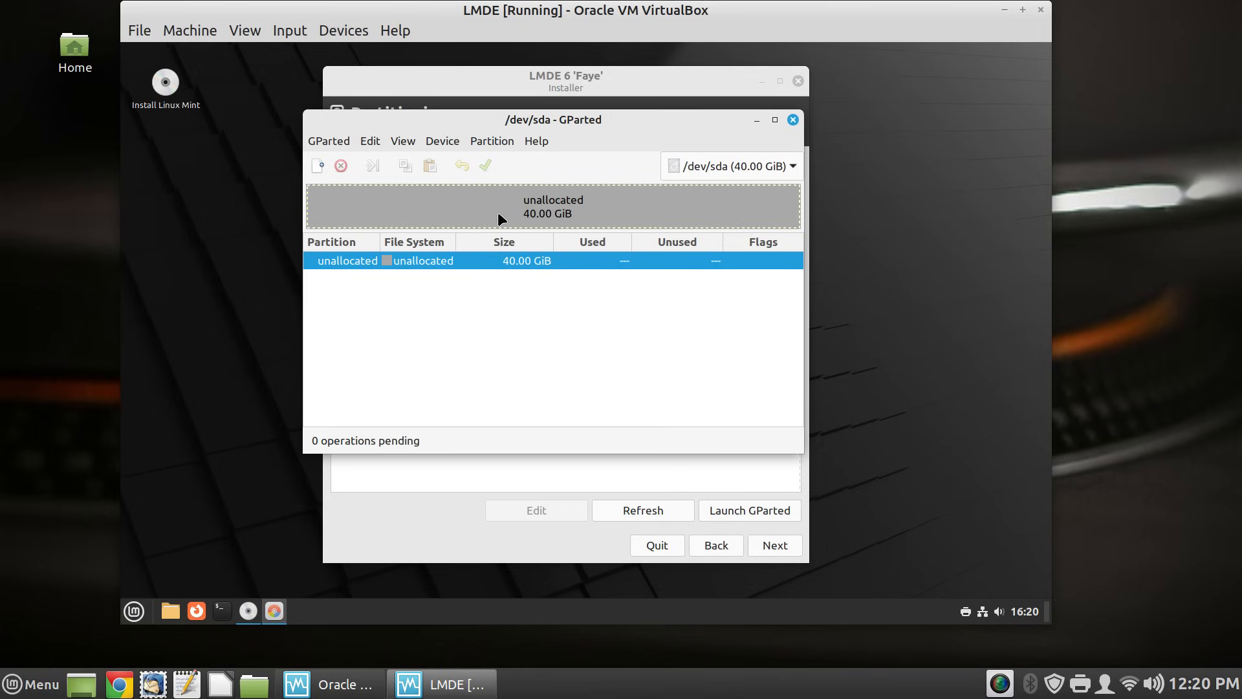
- Add a new ext4 partition labelled LMDE filling the unallocated space
right_click(474, 262)
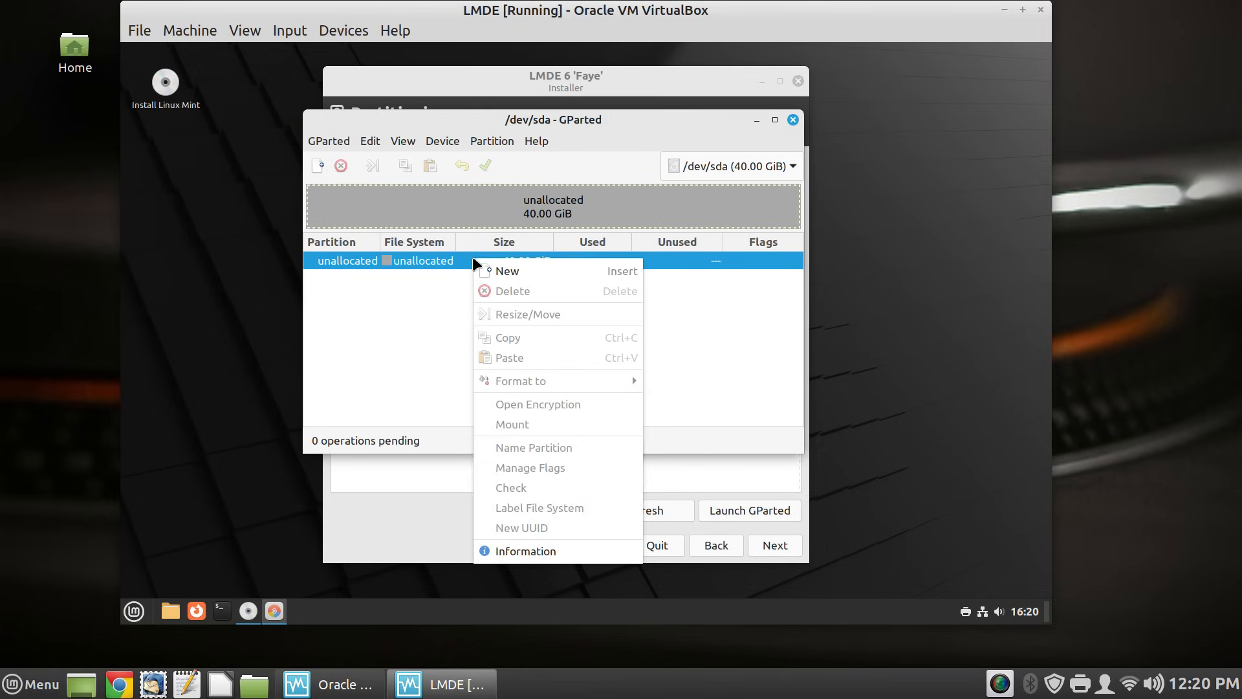
click(516, 273)
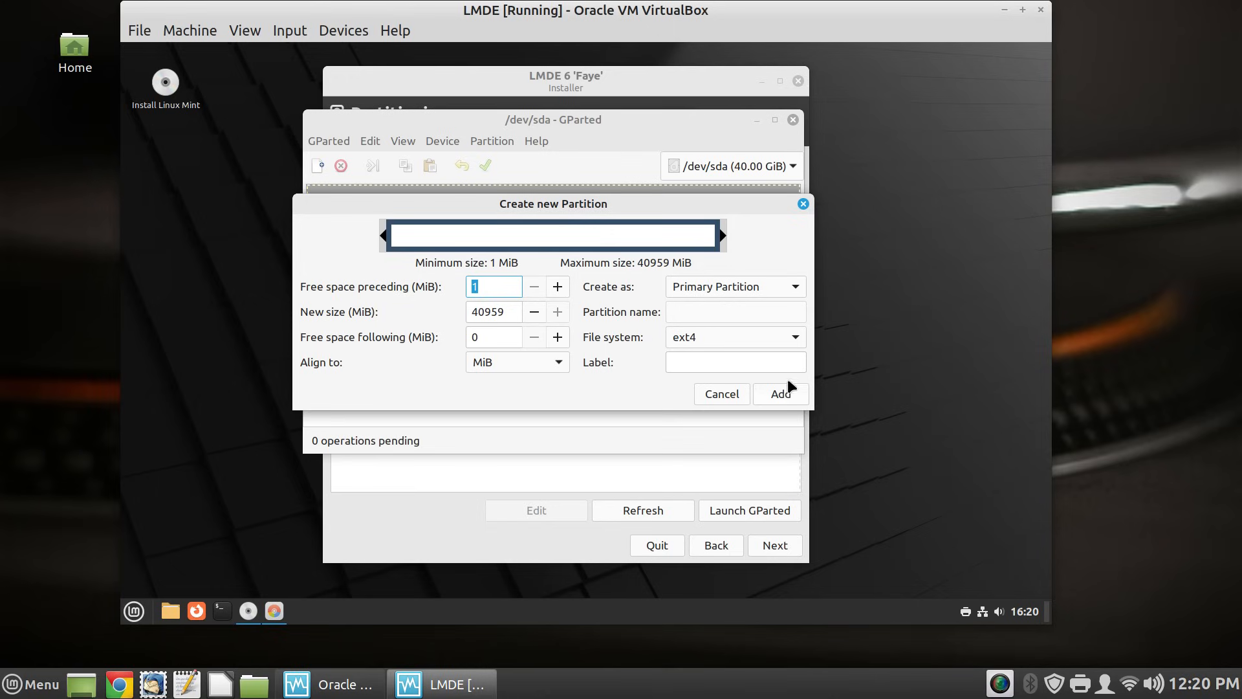
click(719, 359)
text(LMDE)
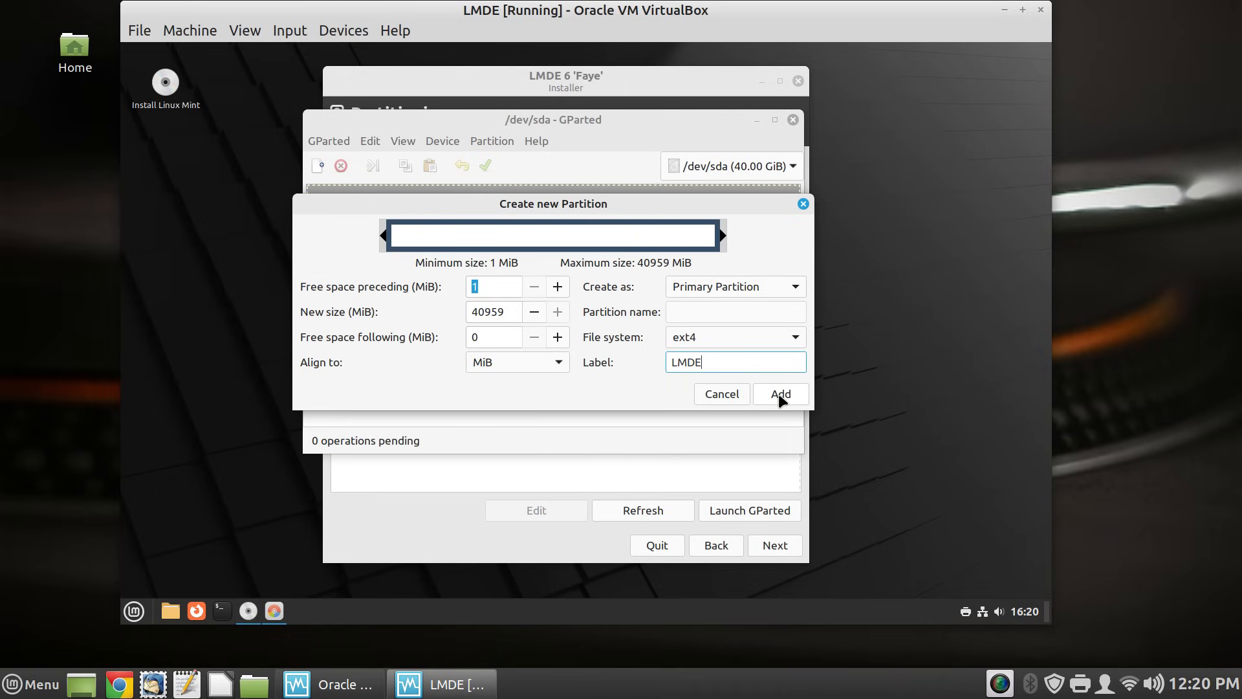
click(780, 394)
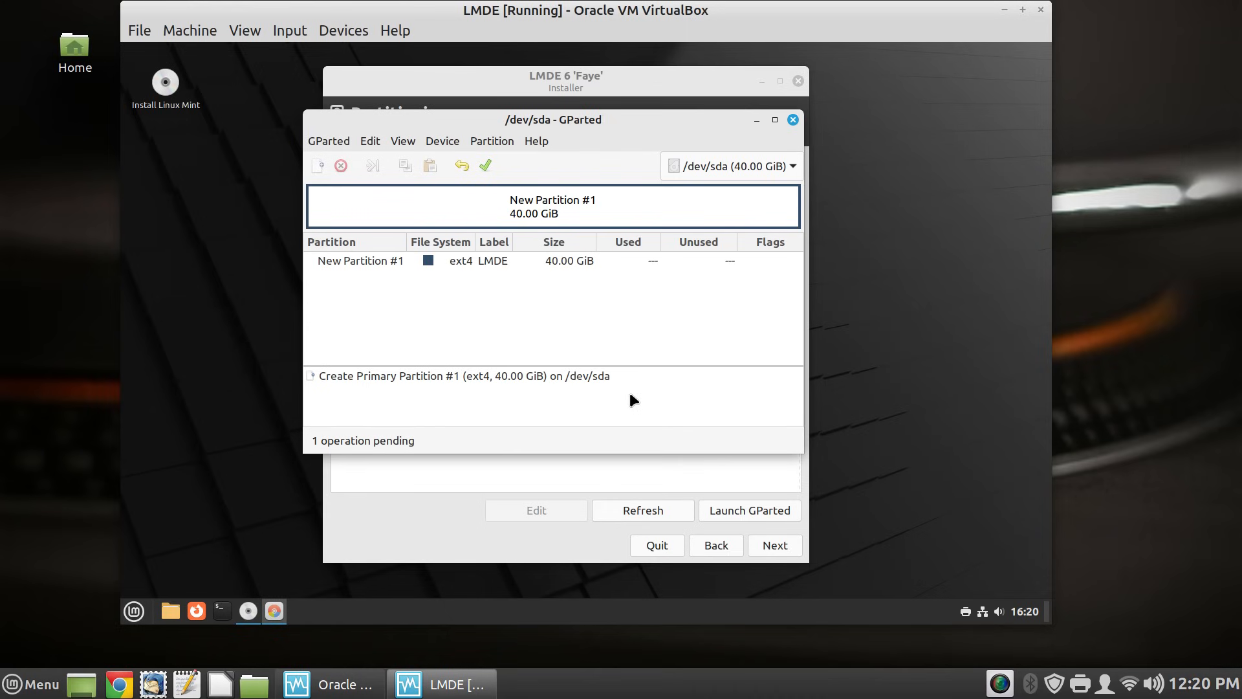
- Write the new partition to disk and close GParted, returning to the installer
click(484, 164)
click(623, 349)
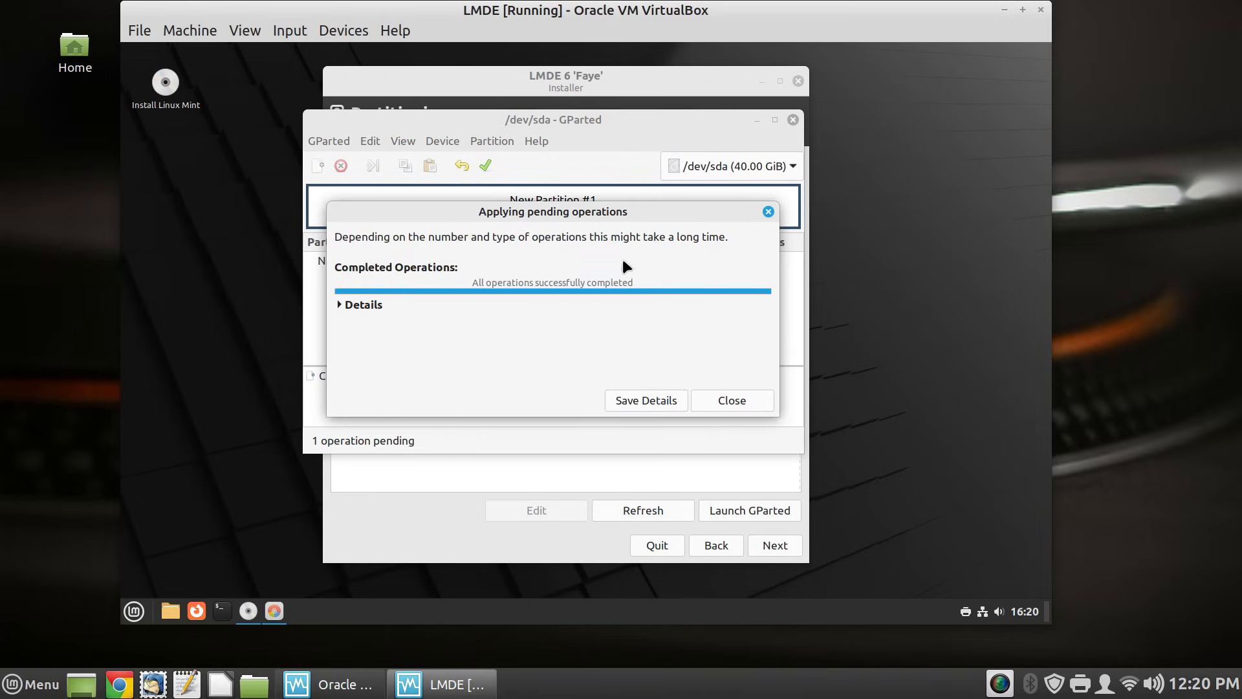
click(729, 402)
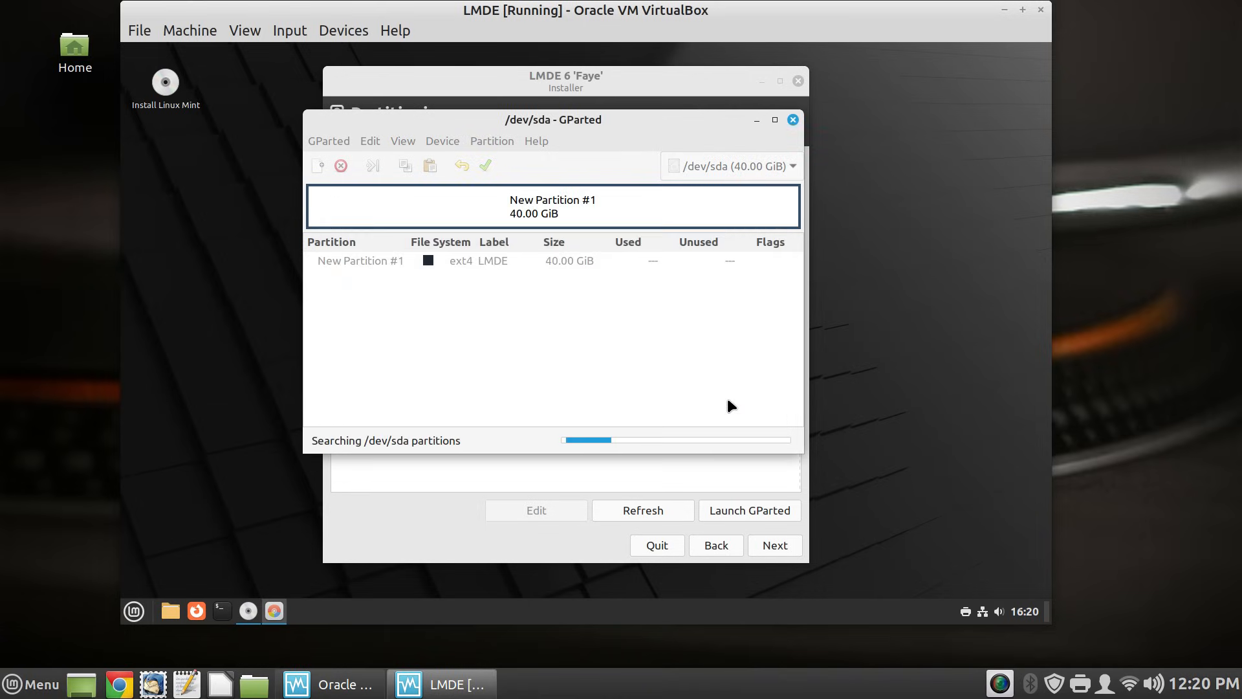
click(792, 120)
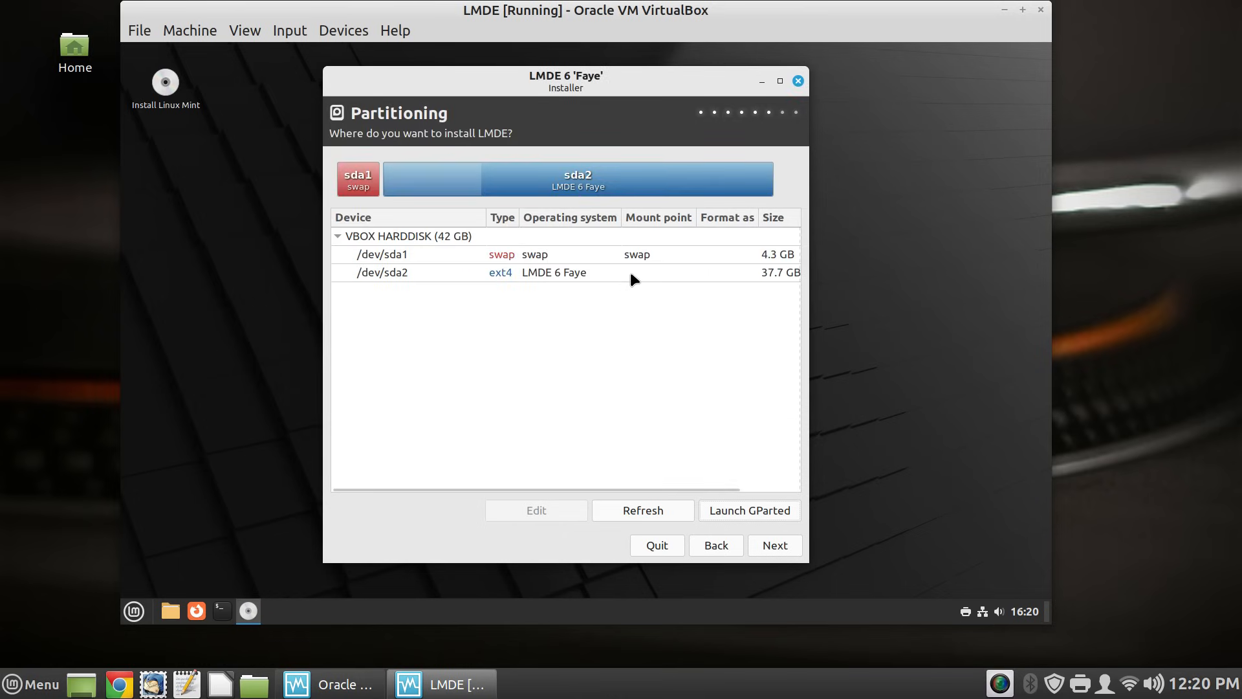
- Refresh the disk list and set the 42.0 GB /dev/sda1 to mount at / as ext4
click(659, 510)
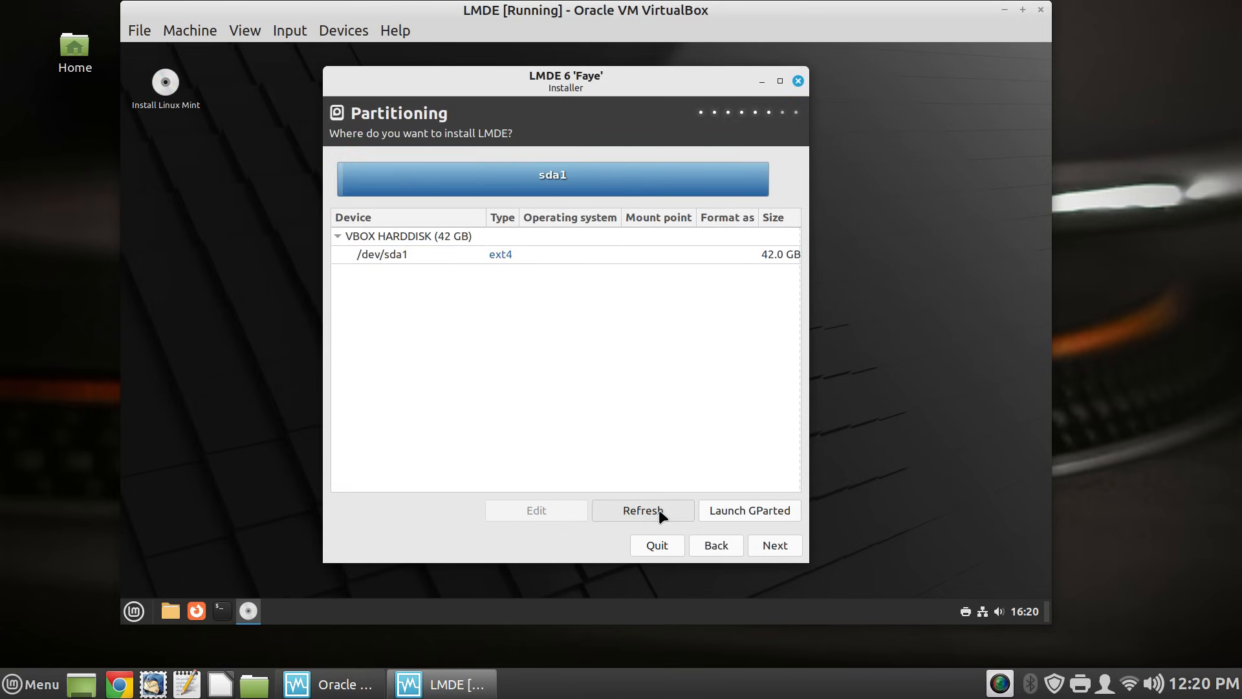
double_click(583, 255)
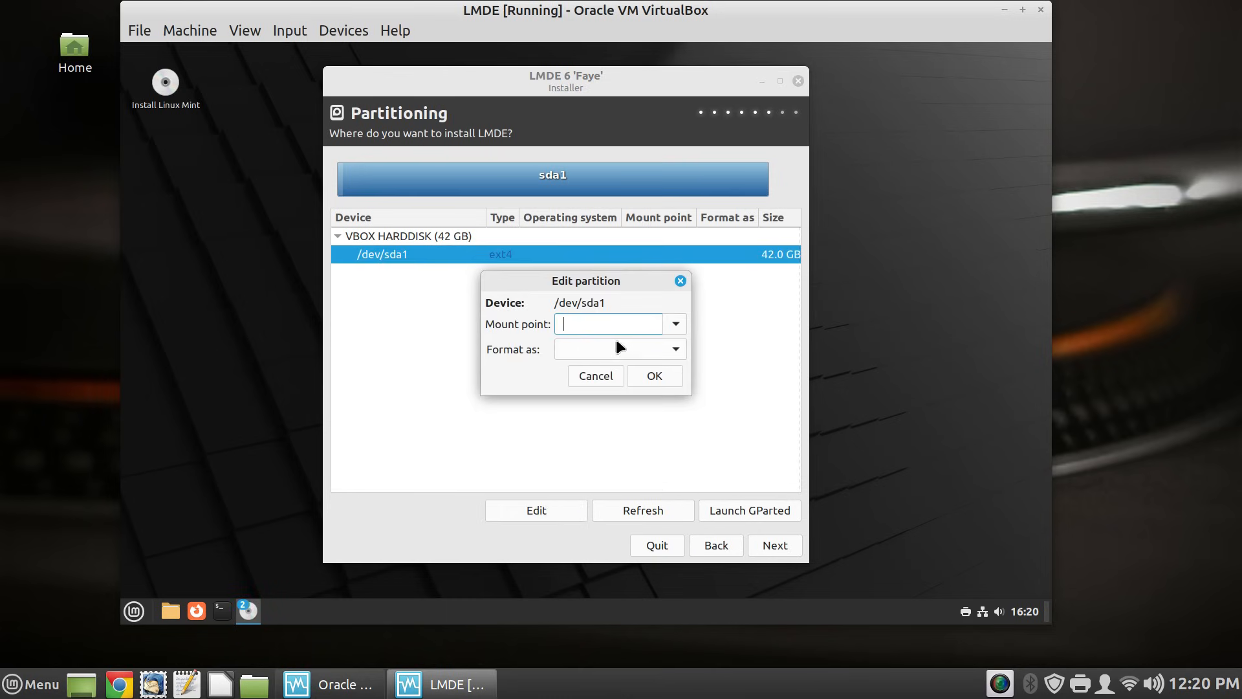
click(673, 324)
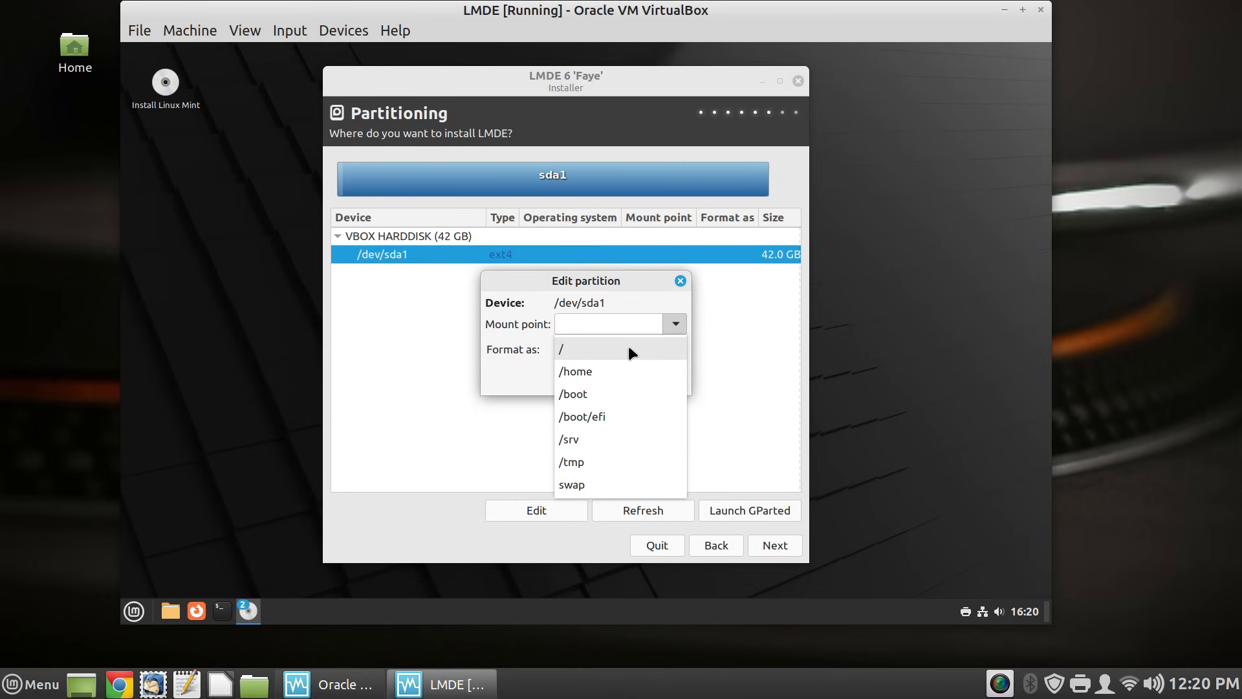
click(627, 347)
click(677, 353)
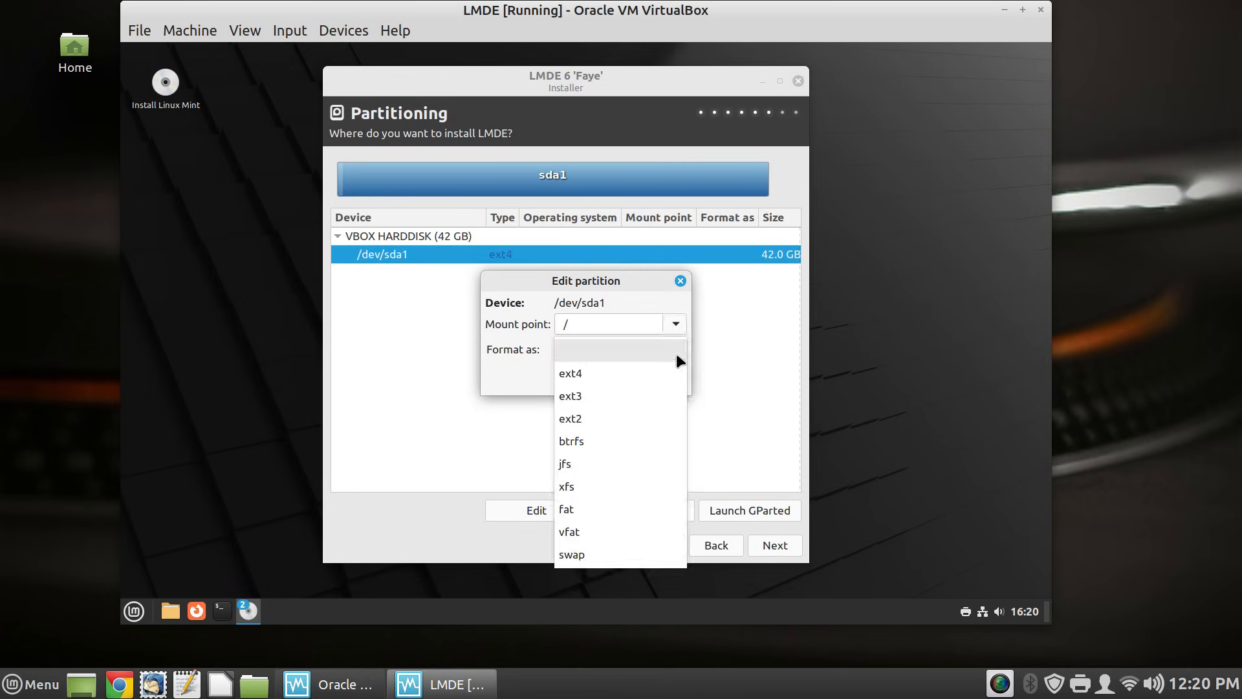
click(662, 371)
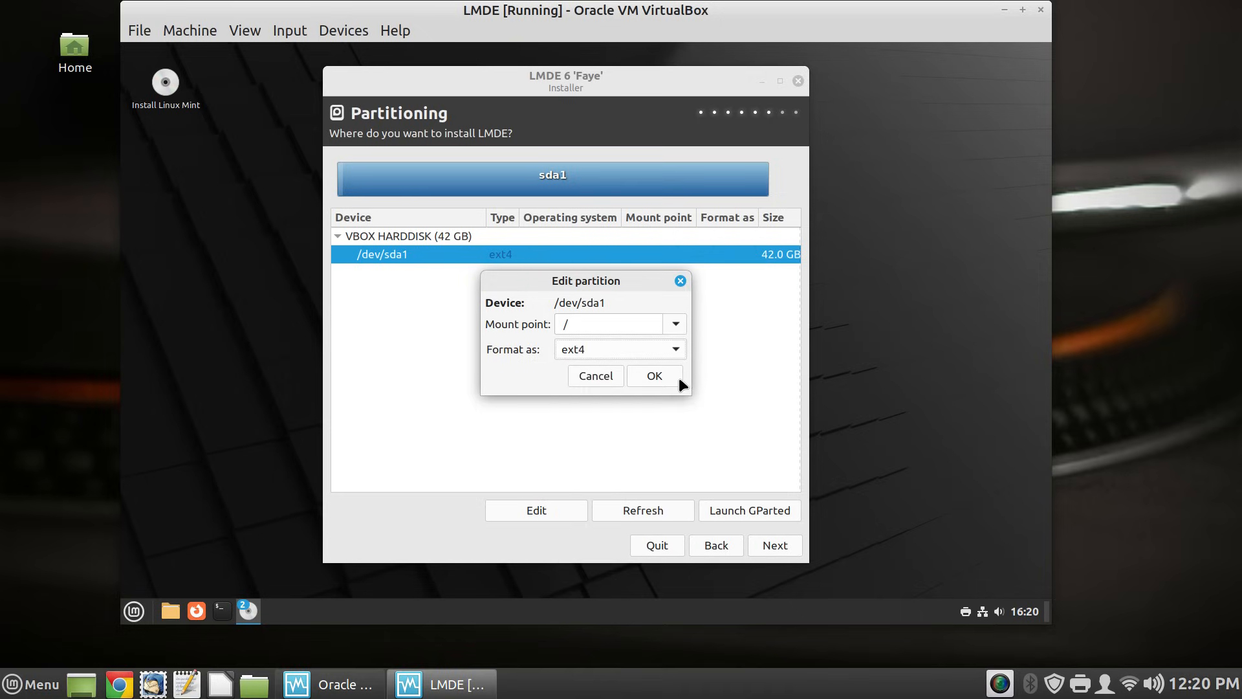
click(665, 373)
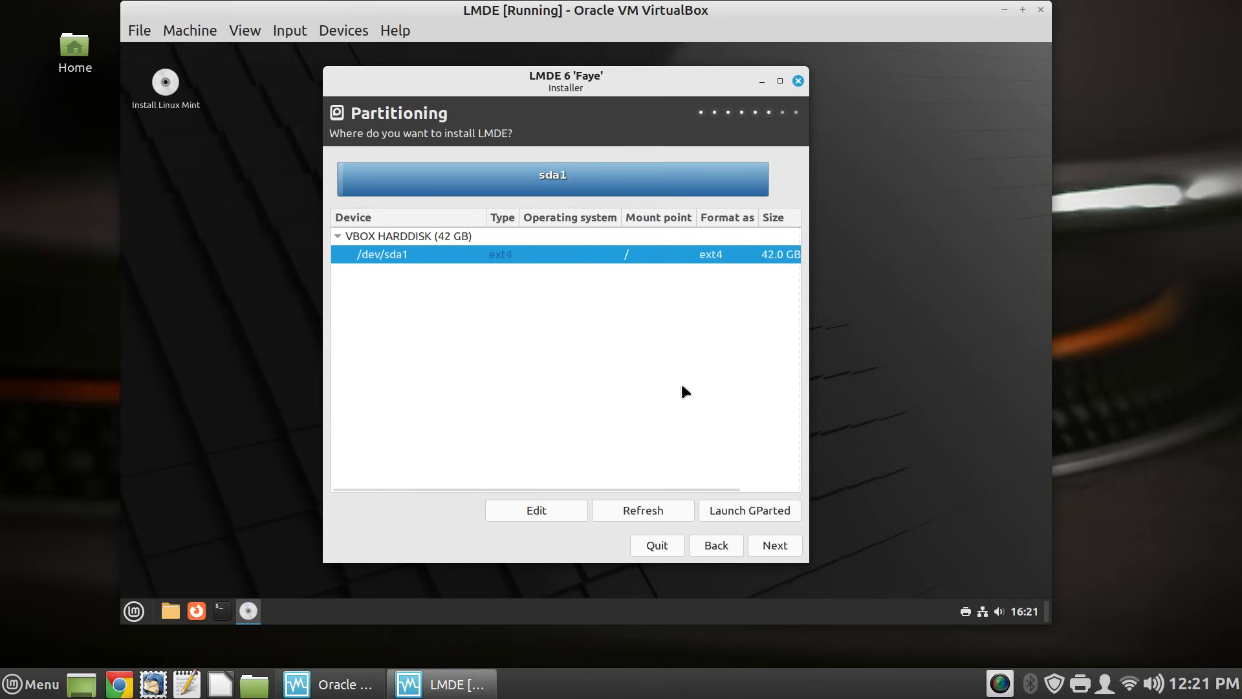
- Advance past partitioning, keeping the GRUB boot menu on /dev/sda, to the installation Summary
click(766, 545)
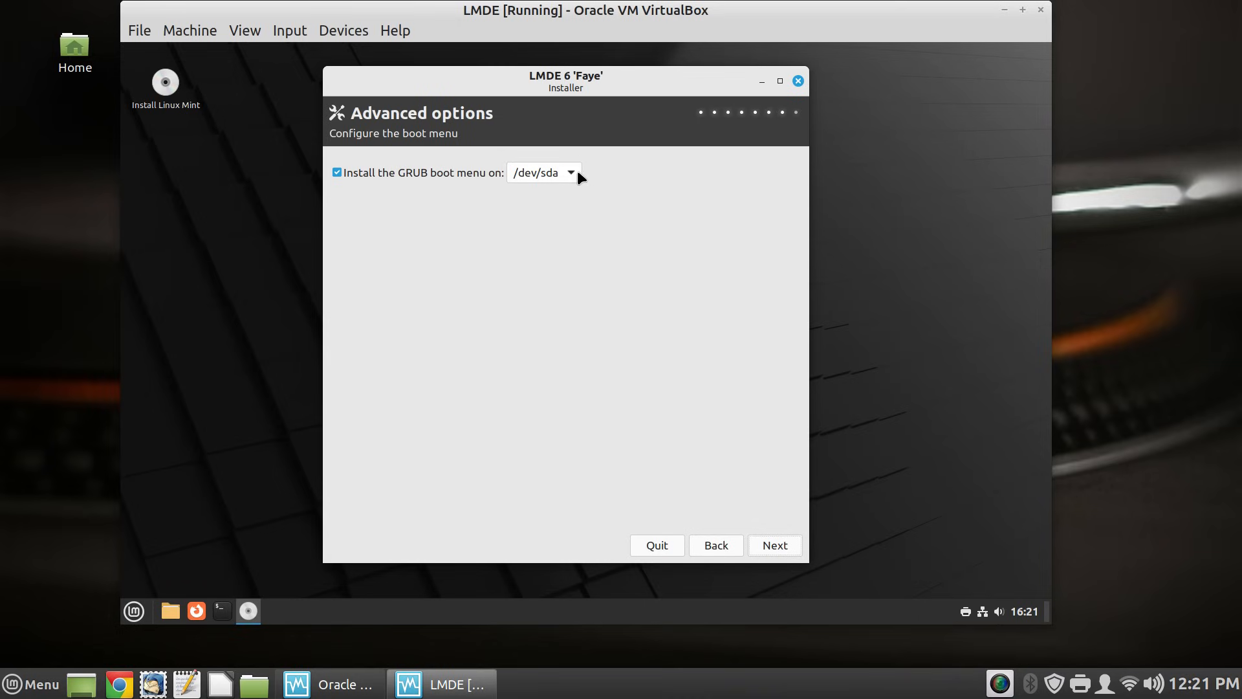
click(779, 547)
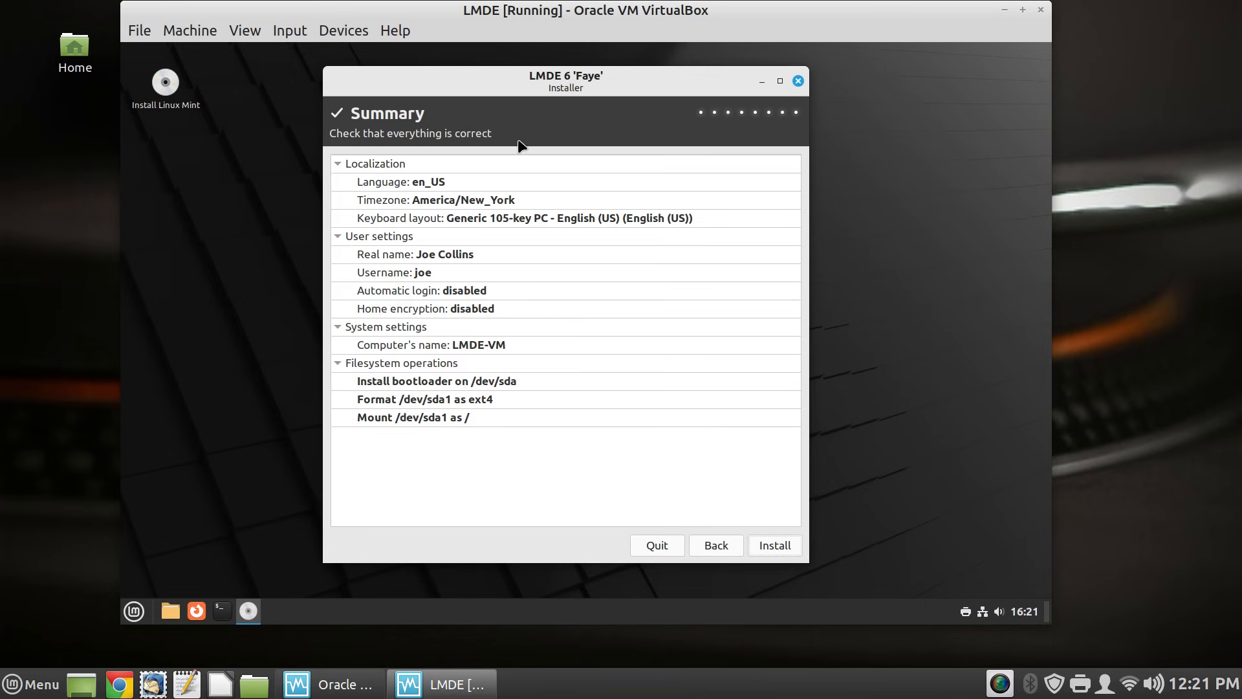
- Start installing LMDE onto the disk and wait for the file copy to finish
click(783, 546)
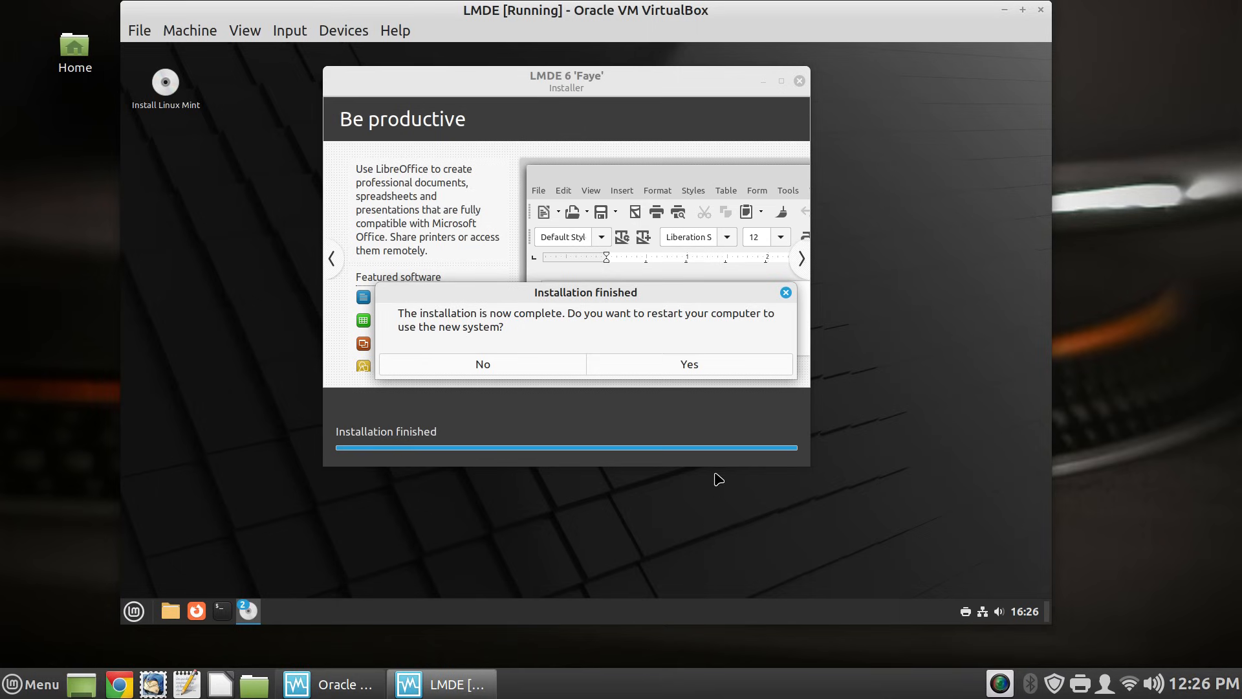
- Restart into the new system, confirm the remove-media prompt, and boot LMDE 6 Faye from GRUB
click(688, 365)
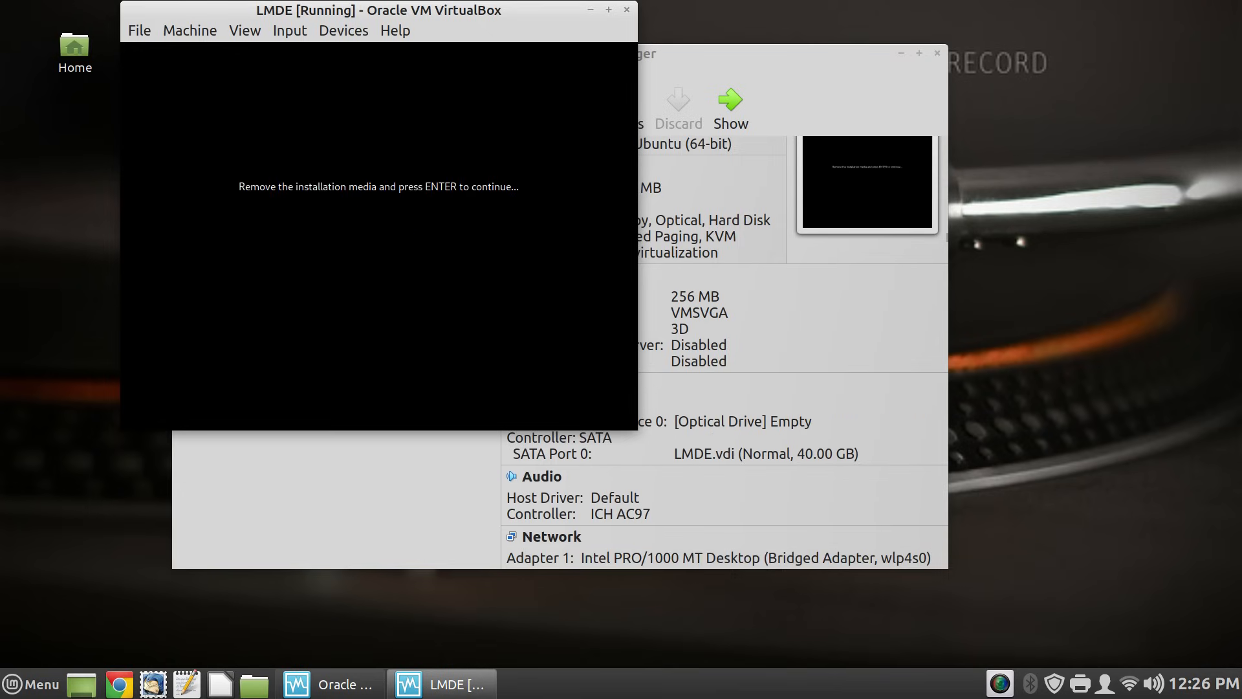
key(Return)
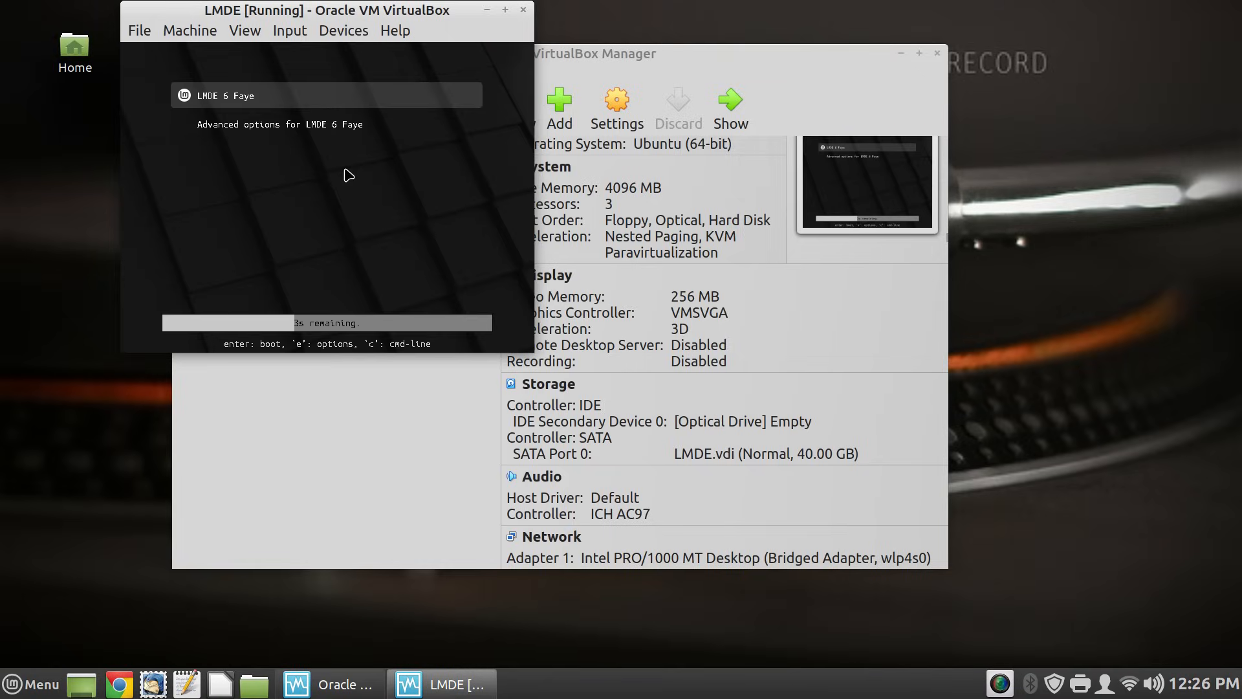
key(Return)
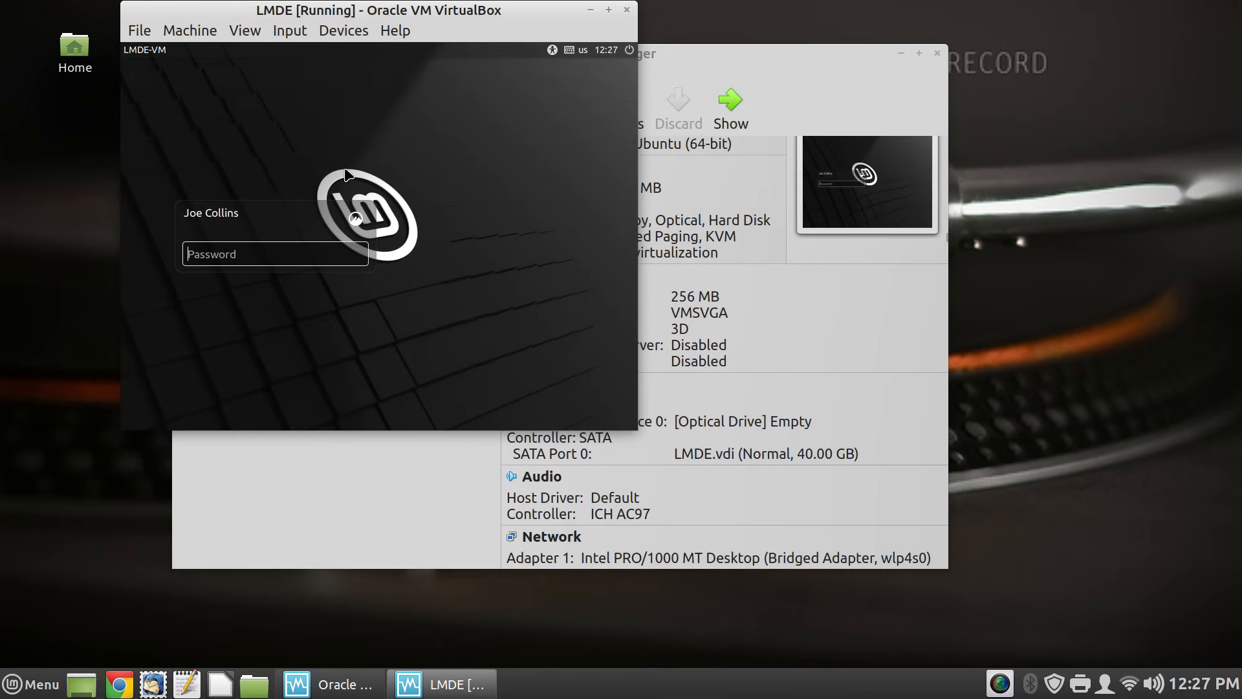
- Log in with the user's password and close the Welcome to Linux Mint screen
text(••••••••)
key(Return)
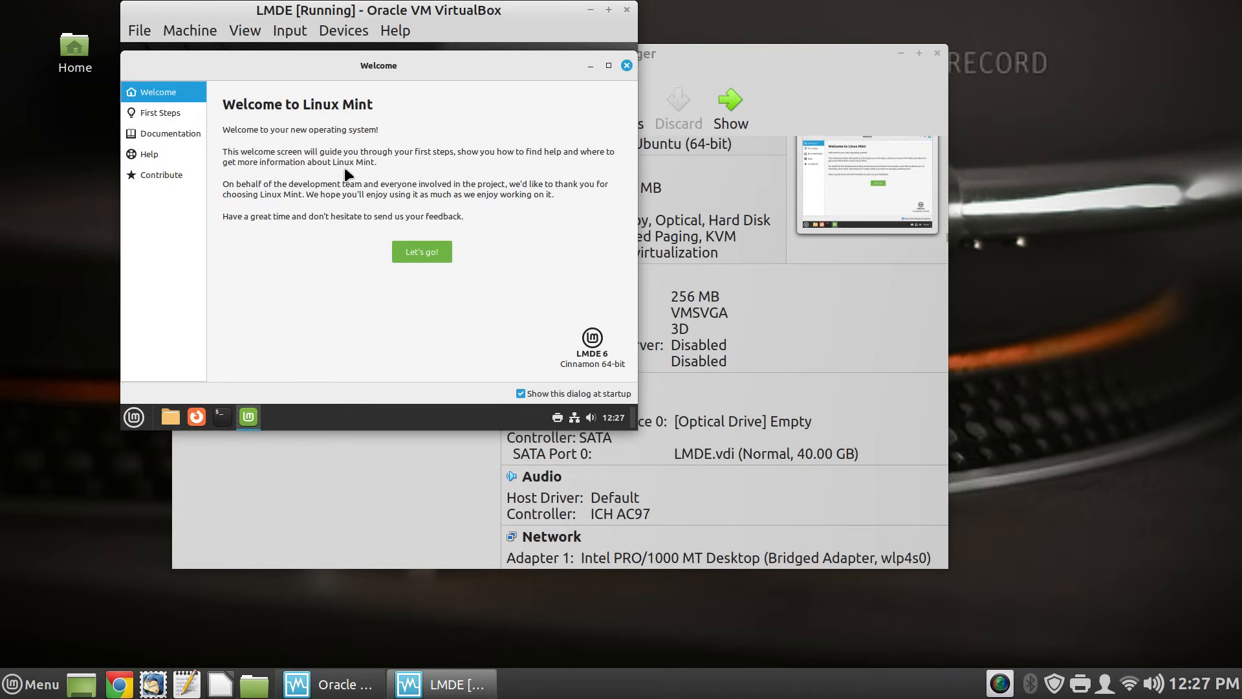
click(626, 65)
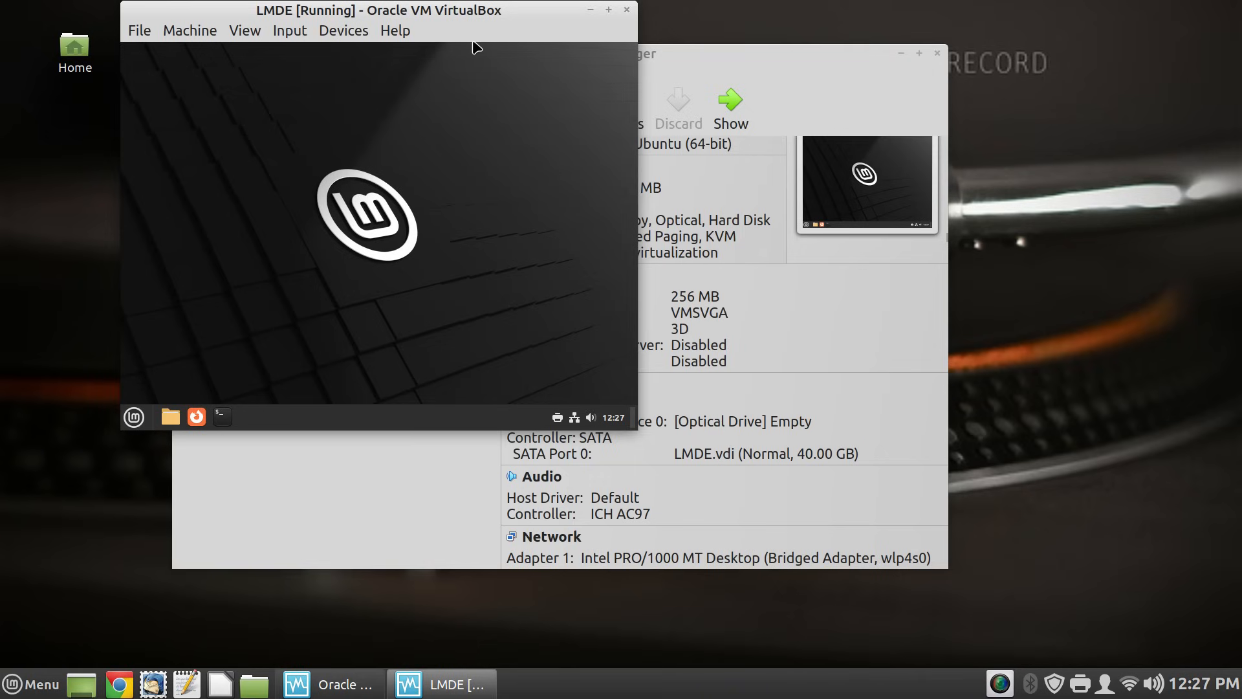
- Move the VM window into view and insert the Guest Additions CD image from Devices
drag(482, 10, 702, 74)
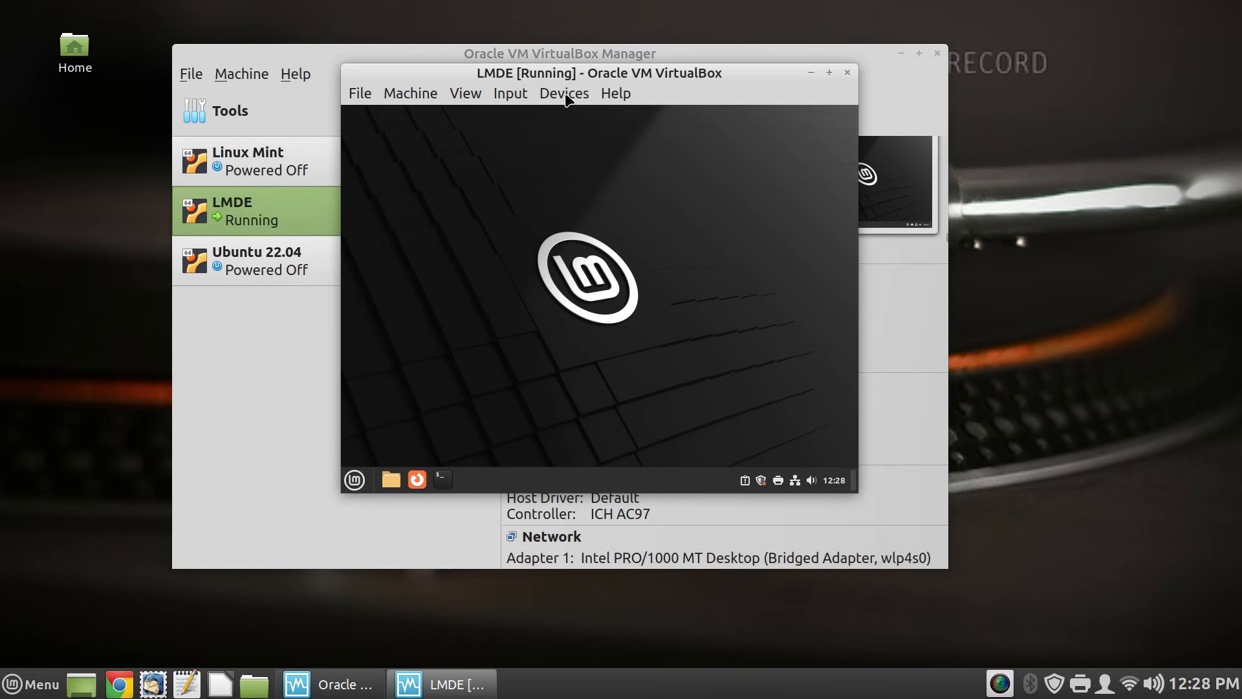
click(566, 97)
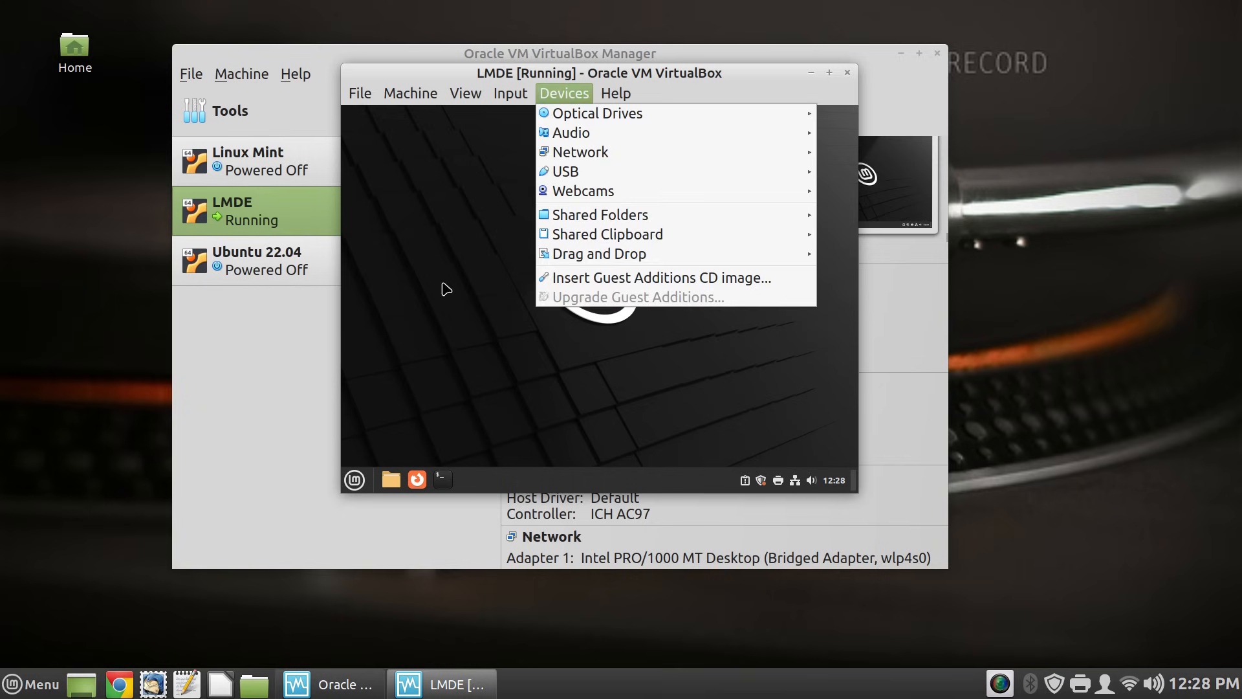
click(662, 277)
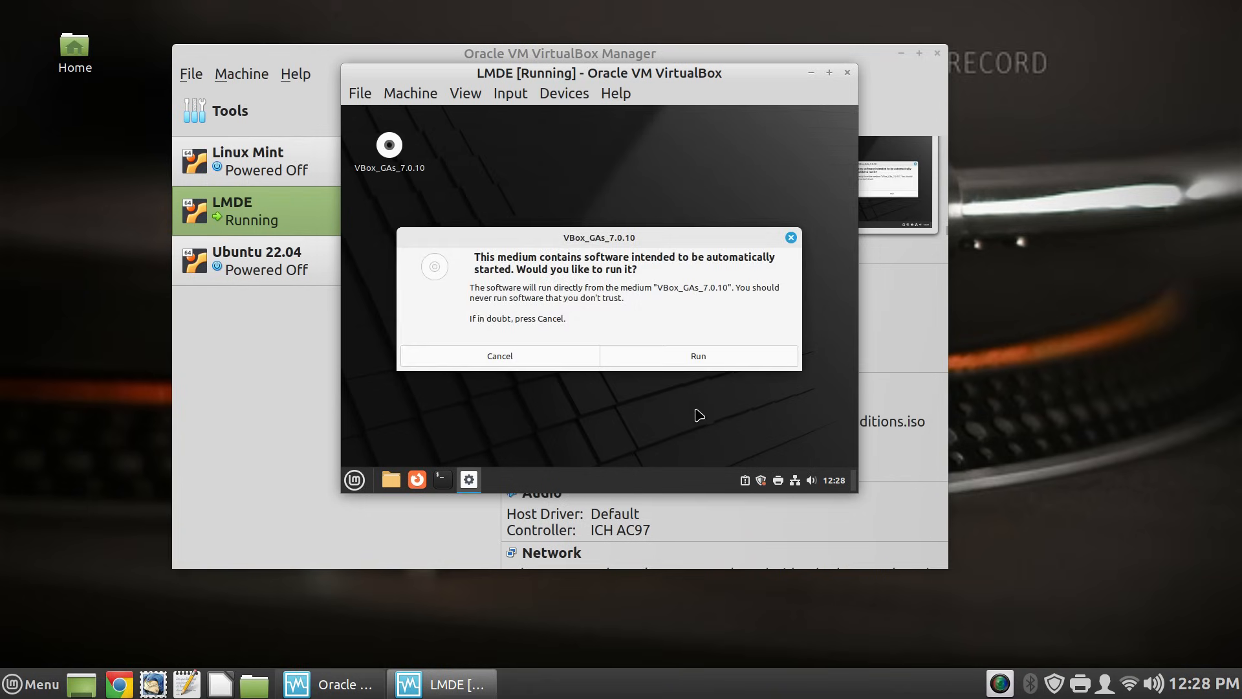
- Run the Guest Additions software, authenticate with the administrator password, and close the finished installer
click(711, 360)
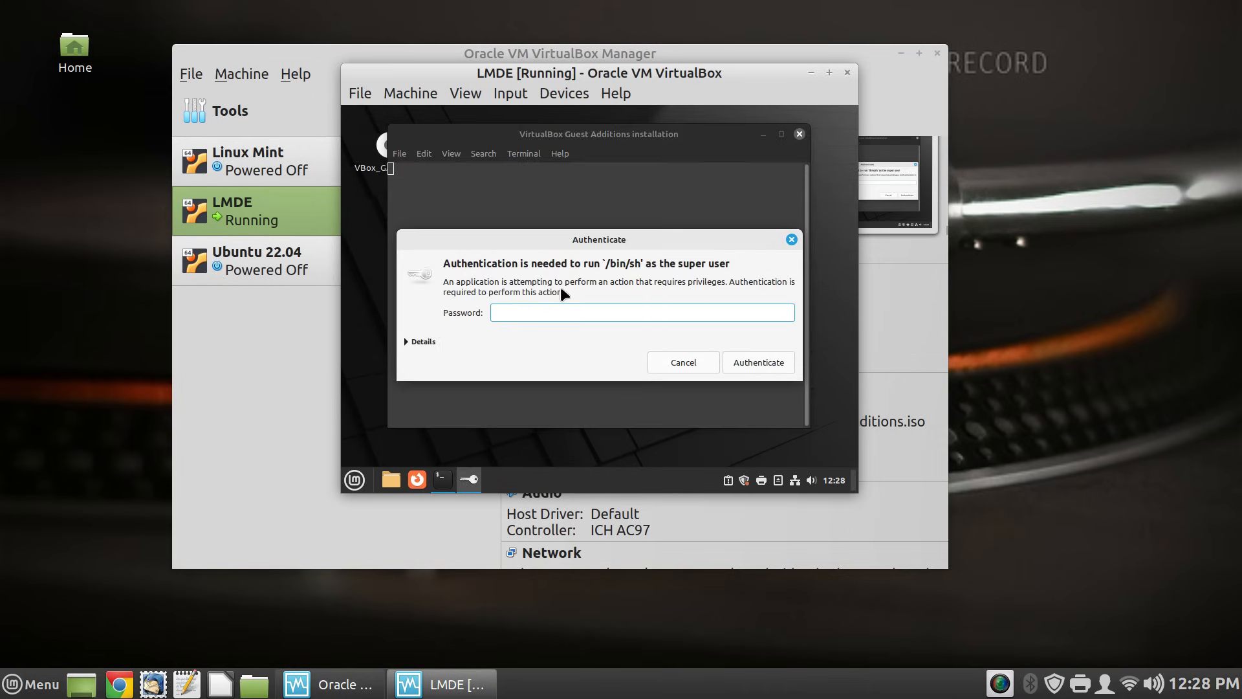
text(••••••••)
key(Return)
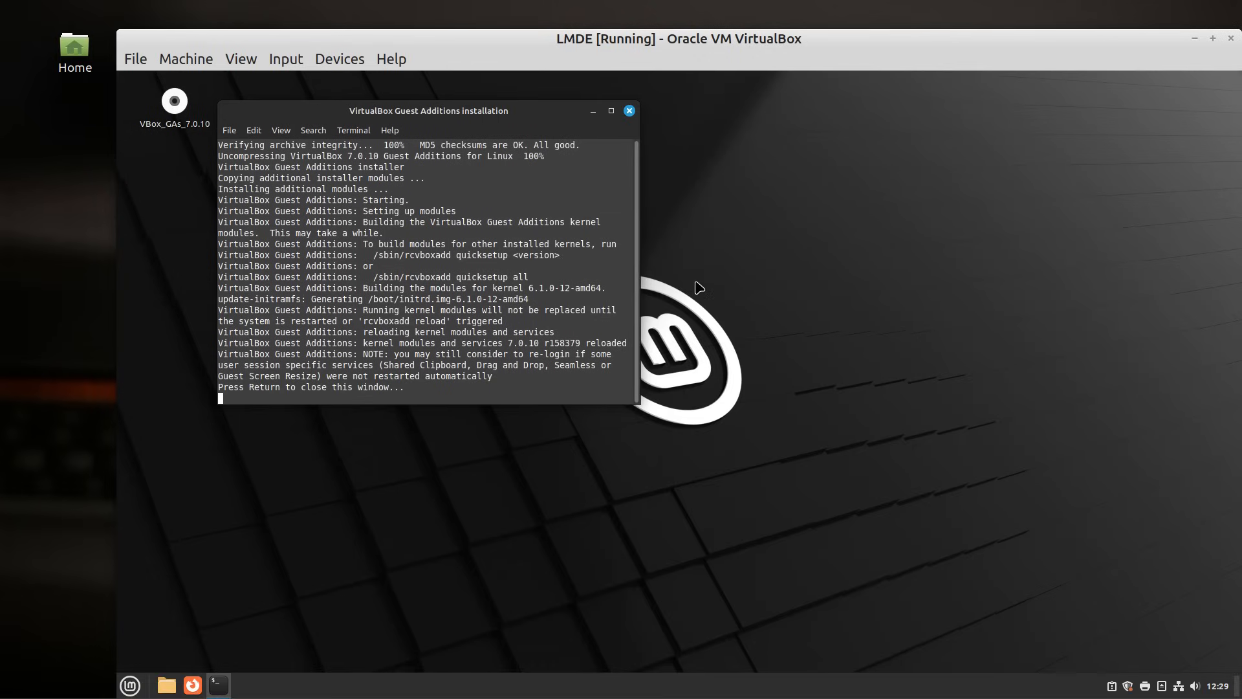
key(Return)
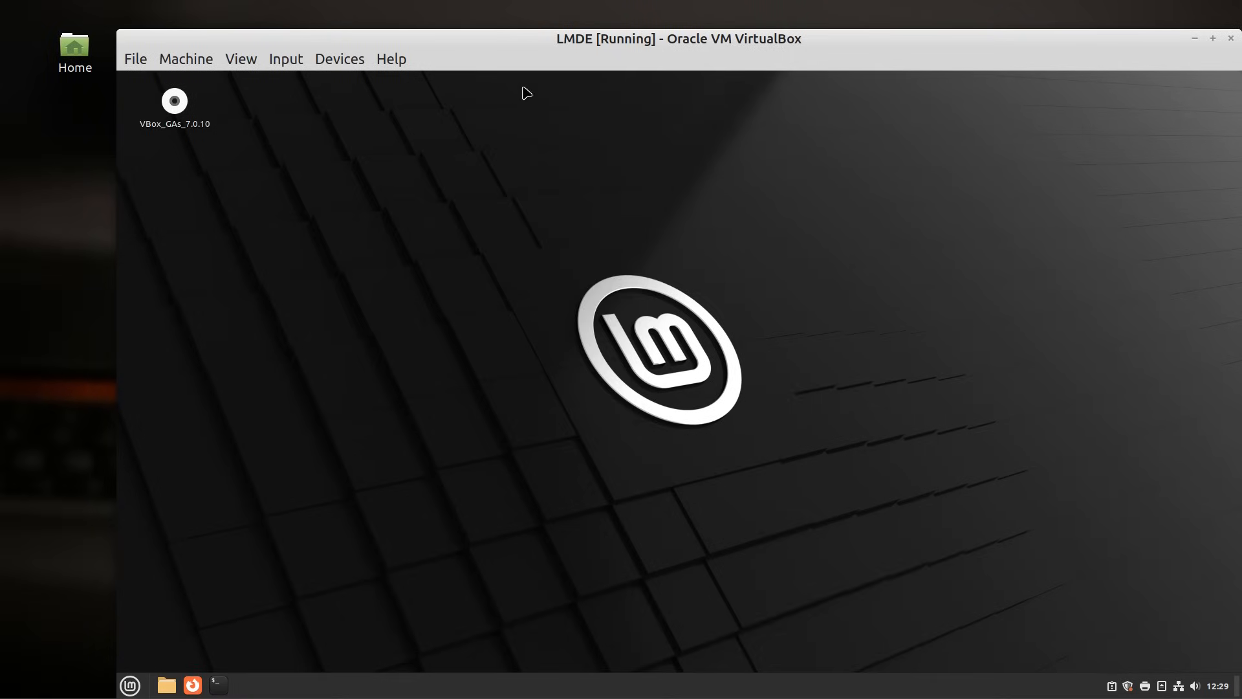
- Reposition the VM window and launch System Settings from the LMDE application menu
drag(546, 40, 449, 25)
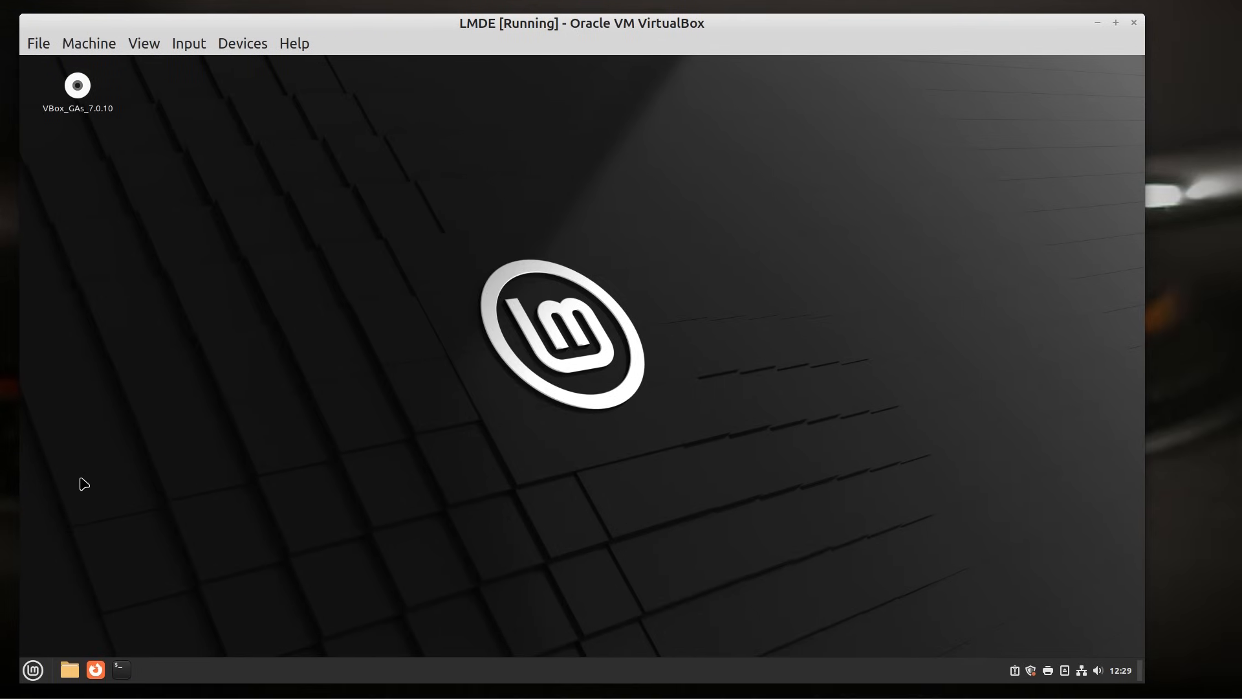
click(32, 670)
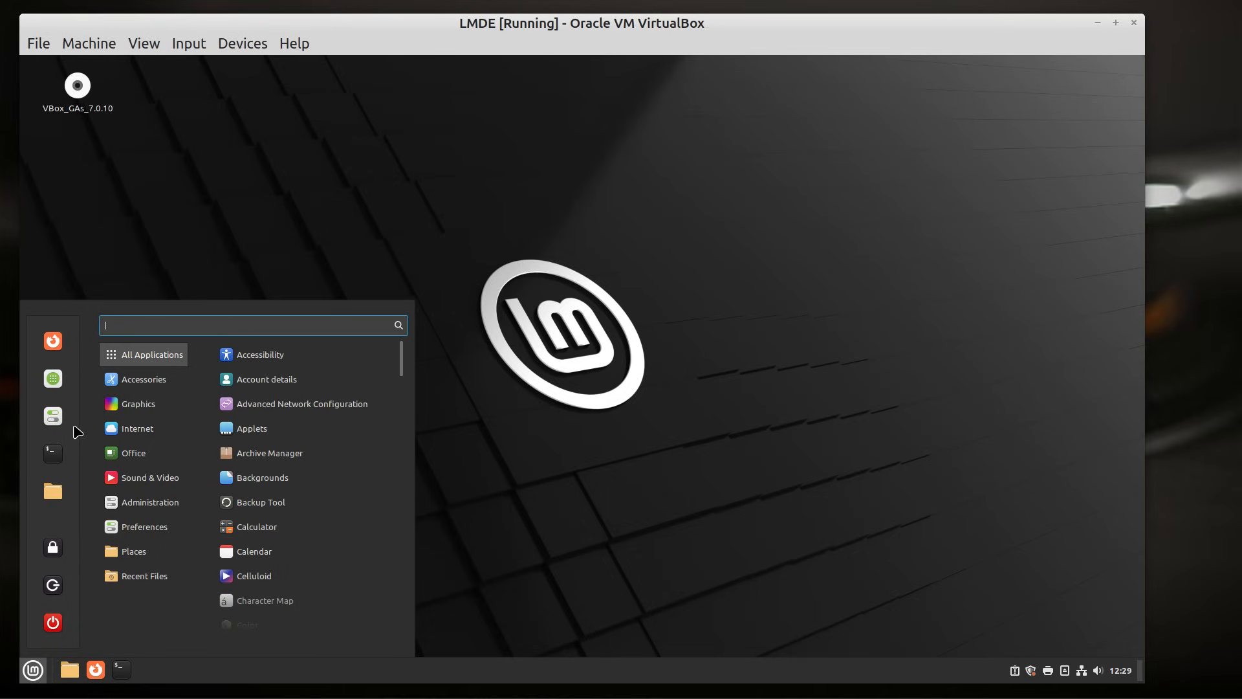
click(46, 424)
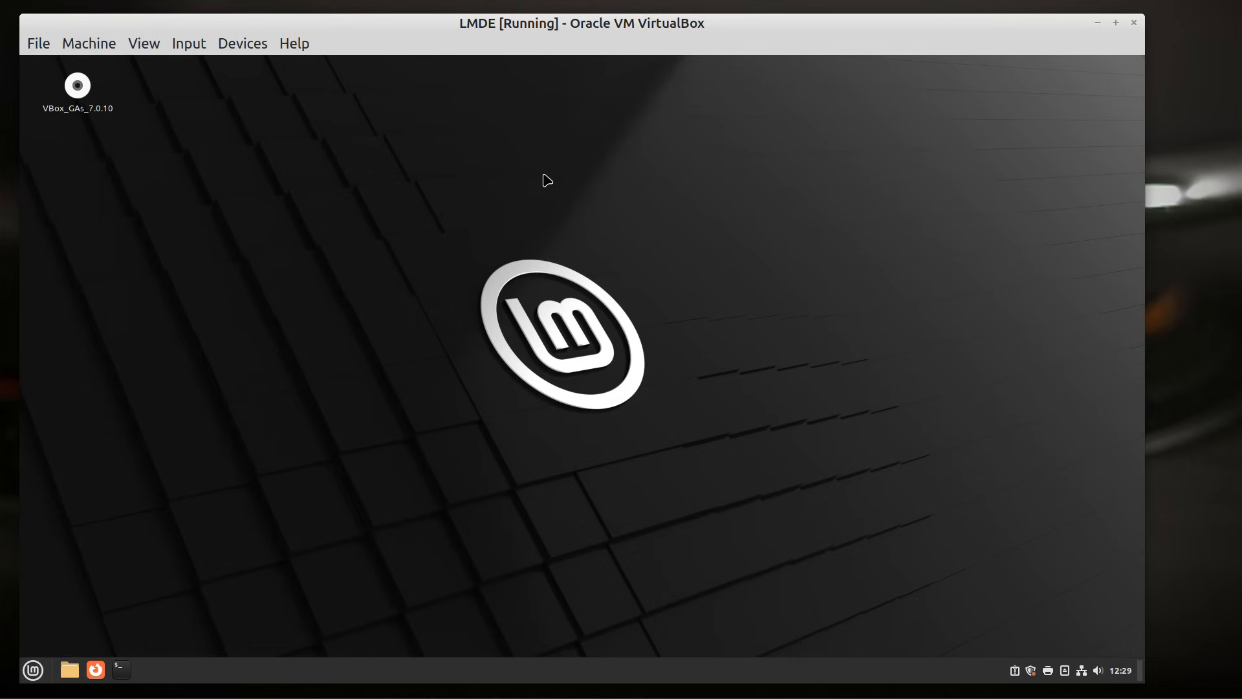
- On the Fonts page, set the Default font to Ubuntu Regular 13 and Desktop font to Ubuntu Regular 12
click(540, 268)
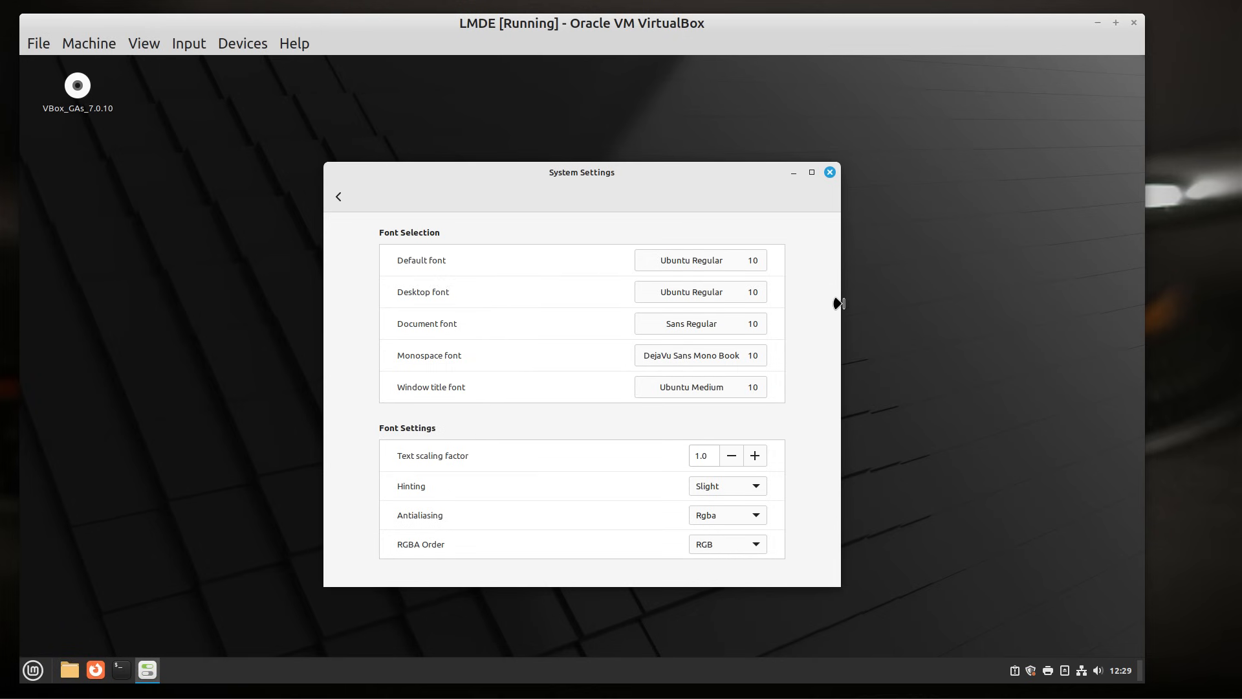
click(751, 264)
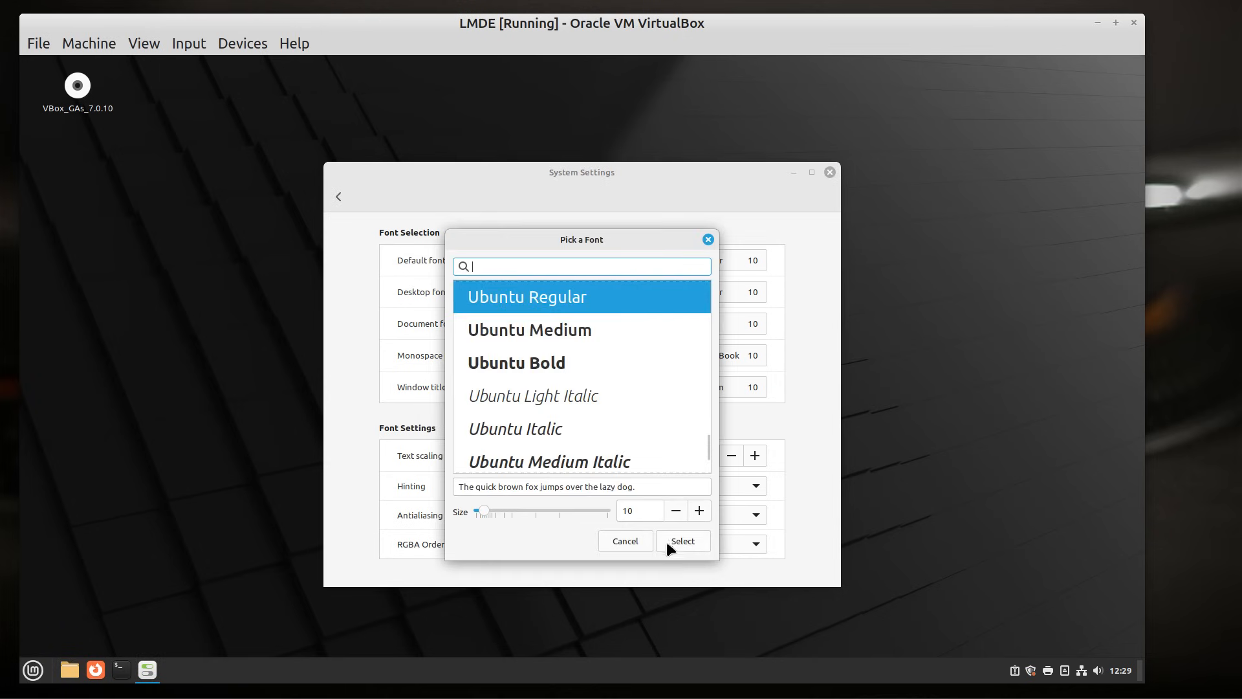
click(700, 511)
click(700, 511)
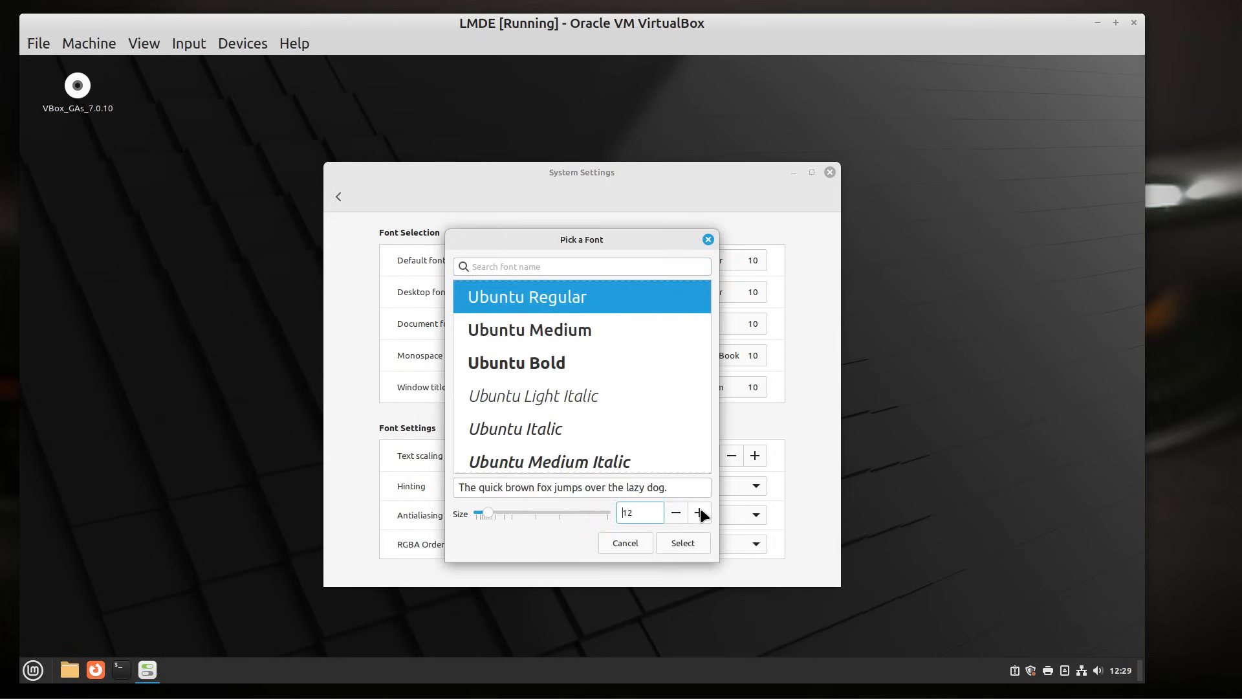
click(701, 512)
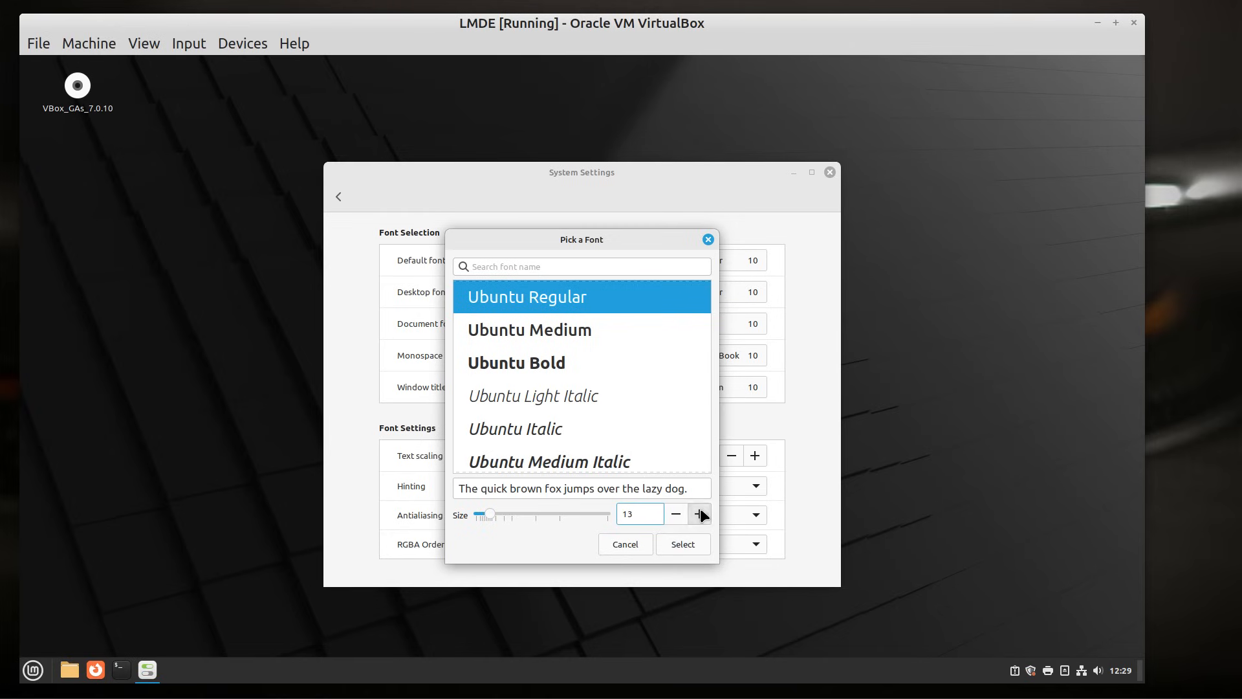
click(684, 546)
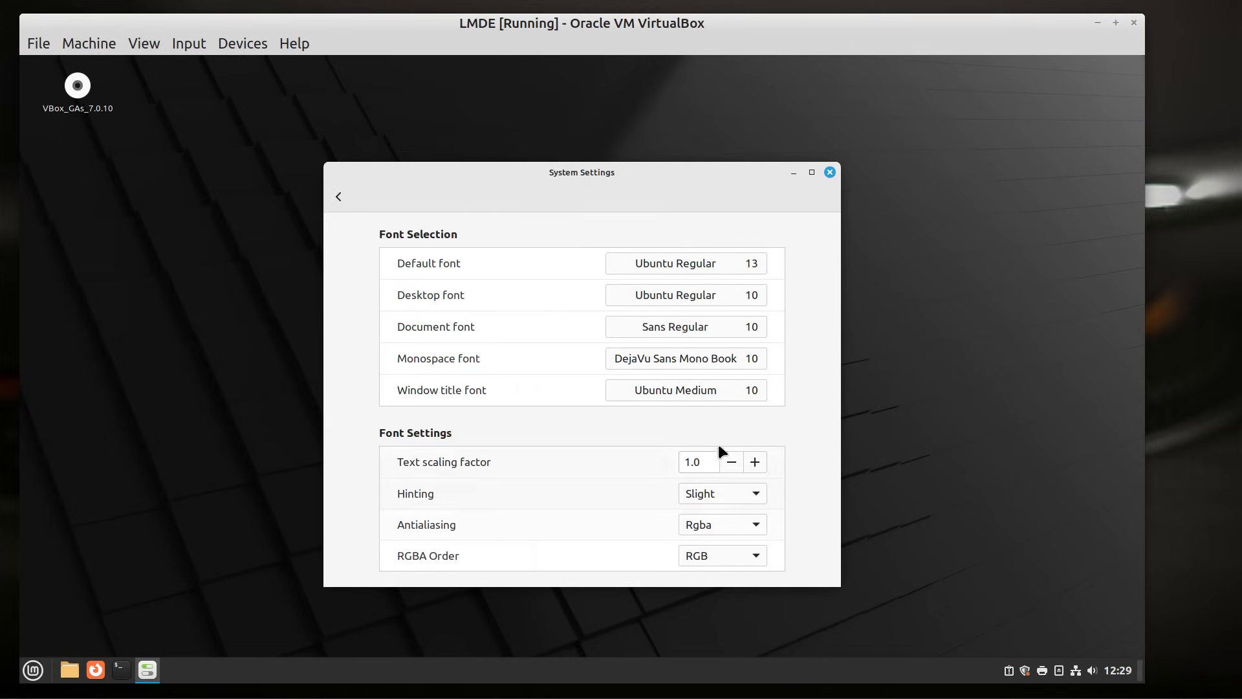
click(753, 300)
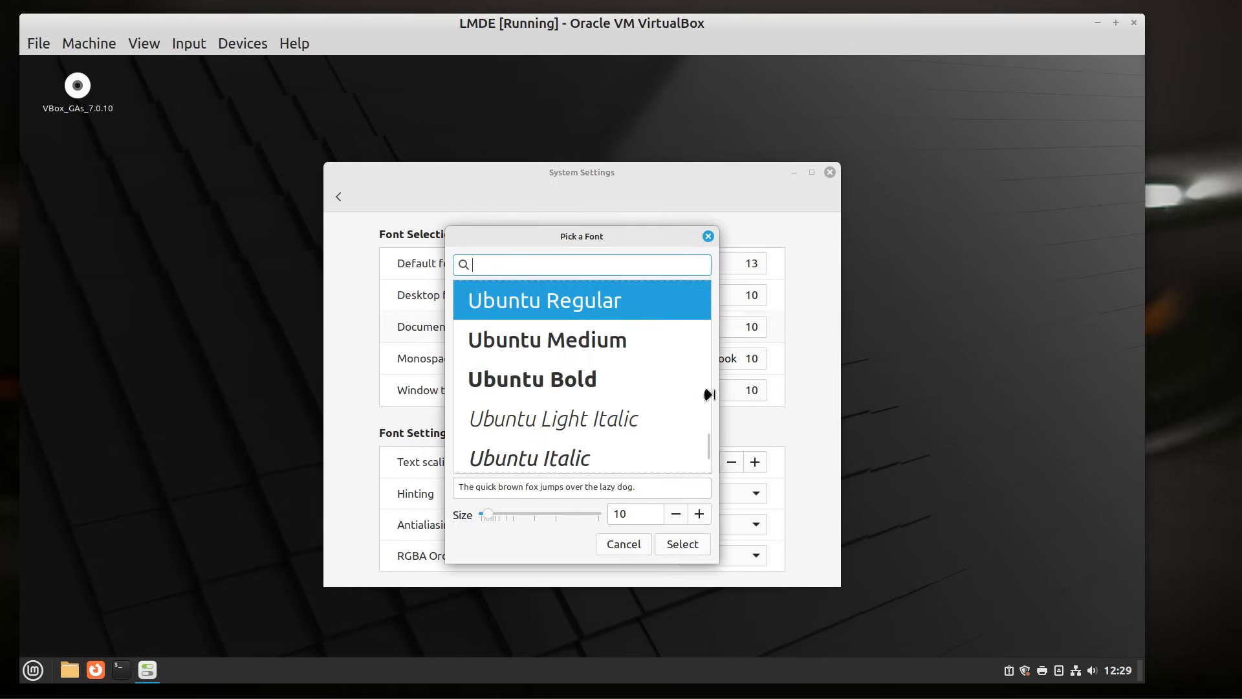
click(699, 515)
click(700, 517)
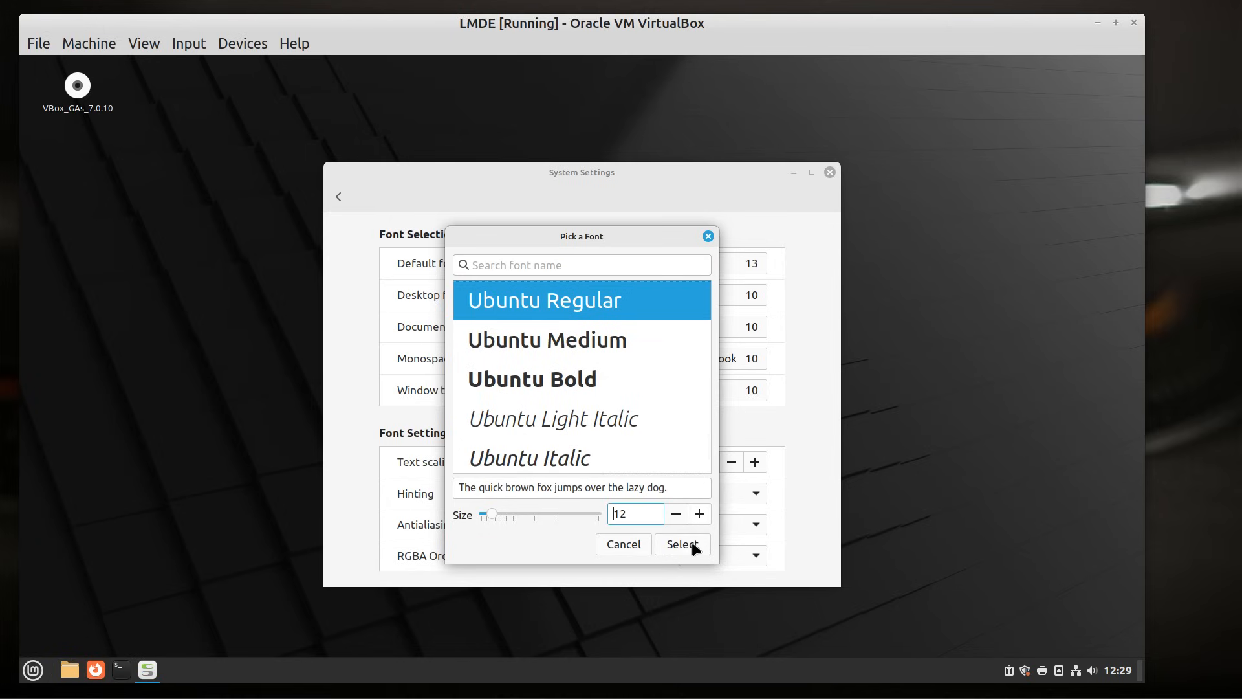
click(686, 544)
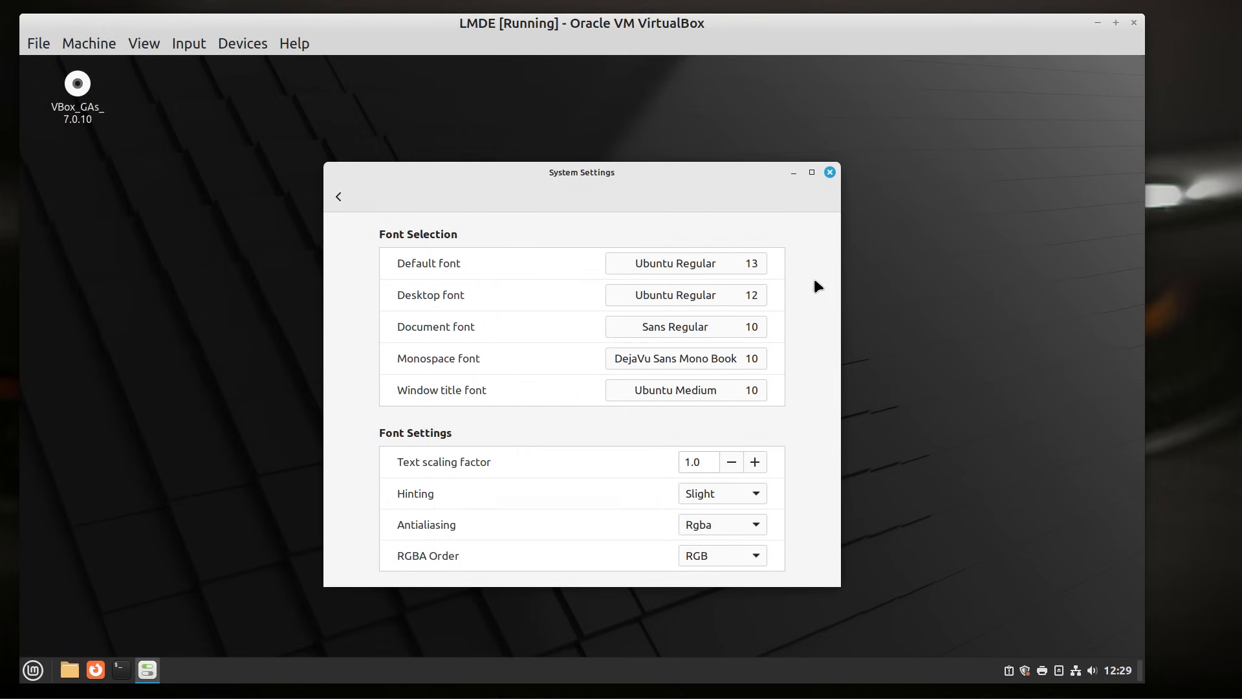
- Set the Document font to Sans Regular 12 and Monospace font to DejaVu Sans Mono Book 16
click(760, 326)
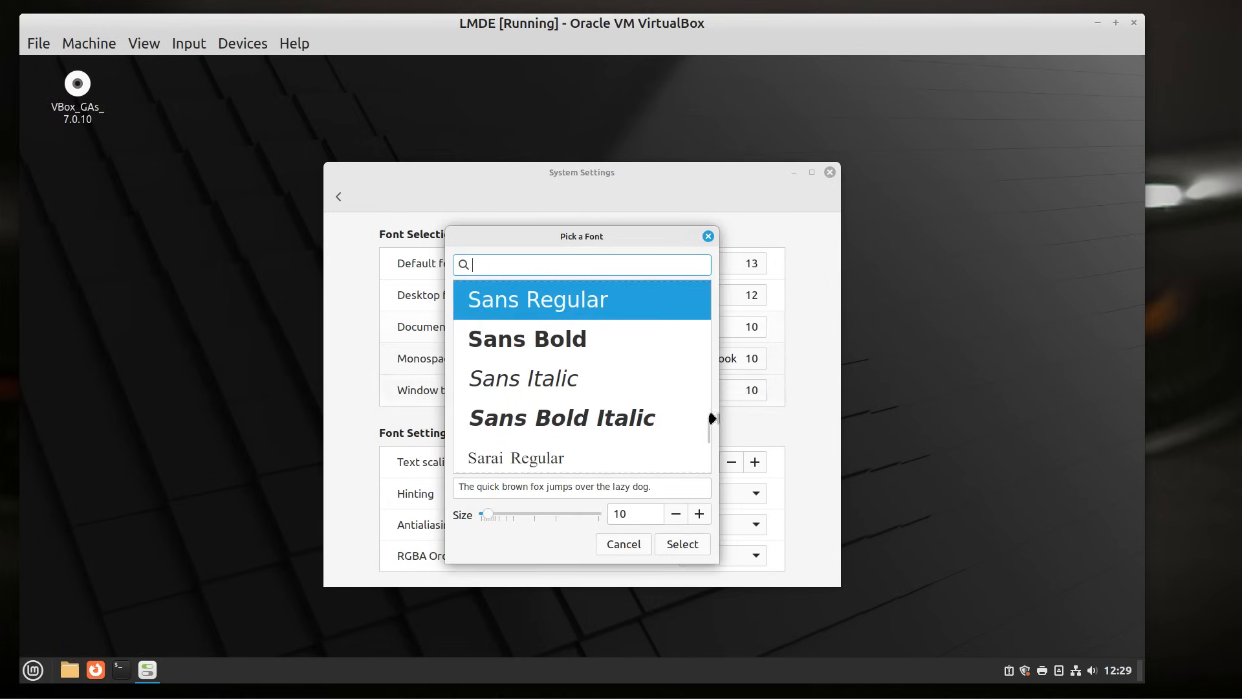
click(699, 516)
click(699, 515)
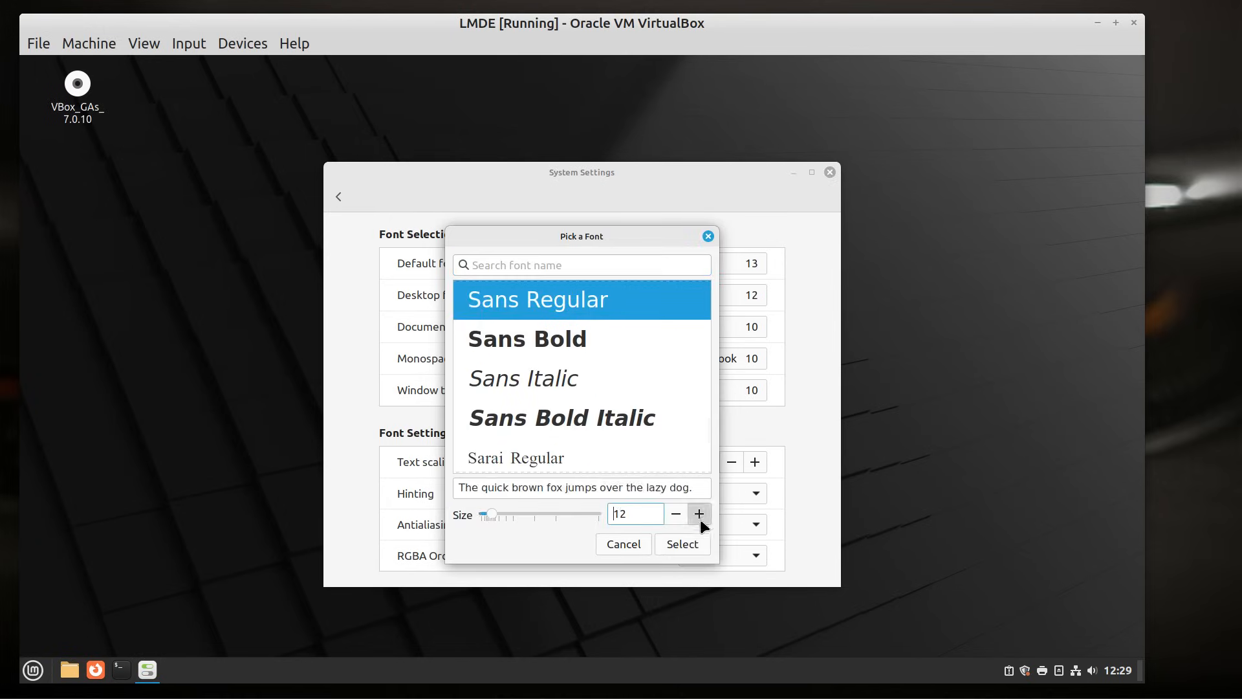
click(691, 543)
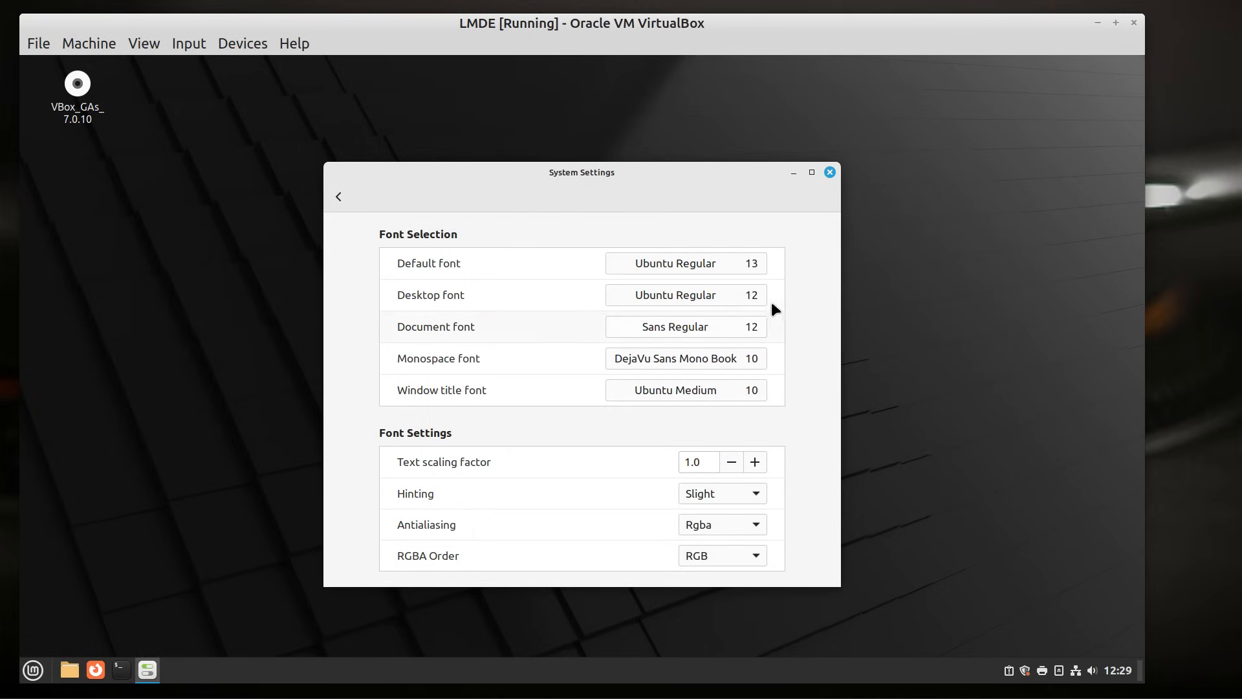
click(754, 356)
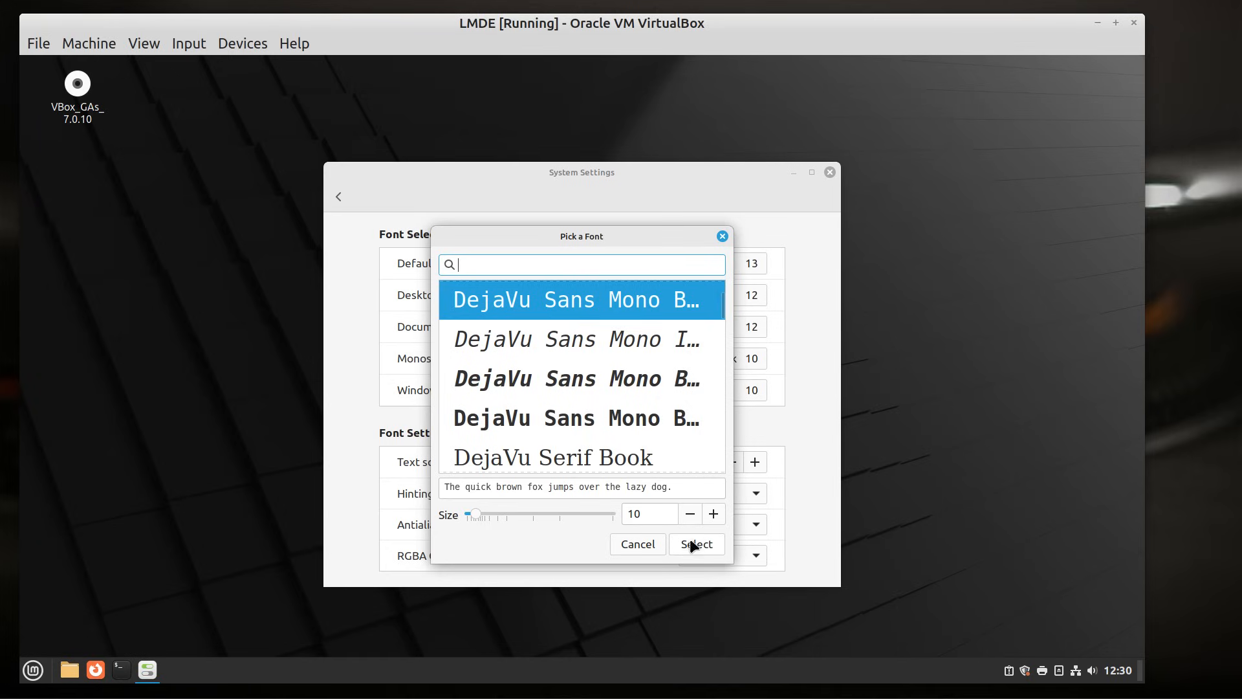
click(712, 512)
click(713, 512)
click(712, 513)
click(712, 512)
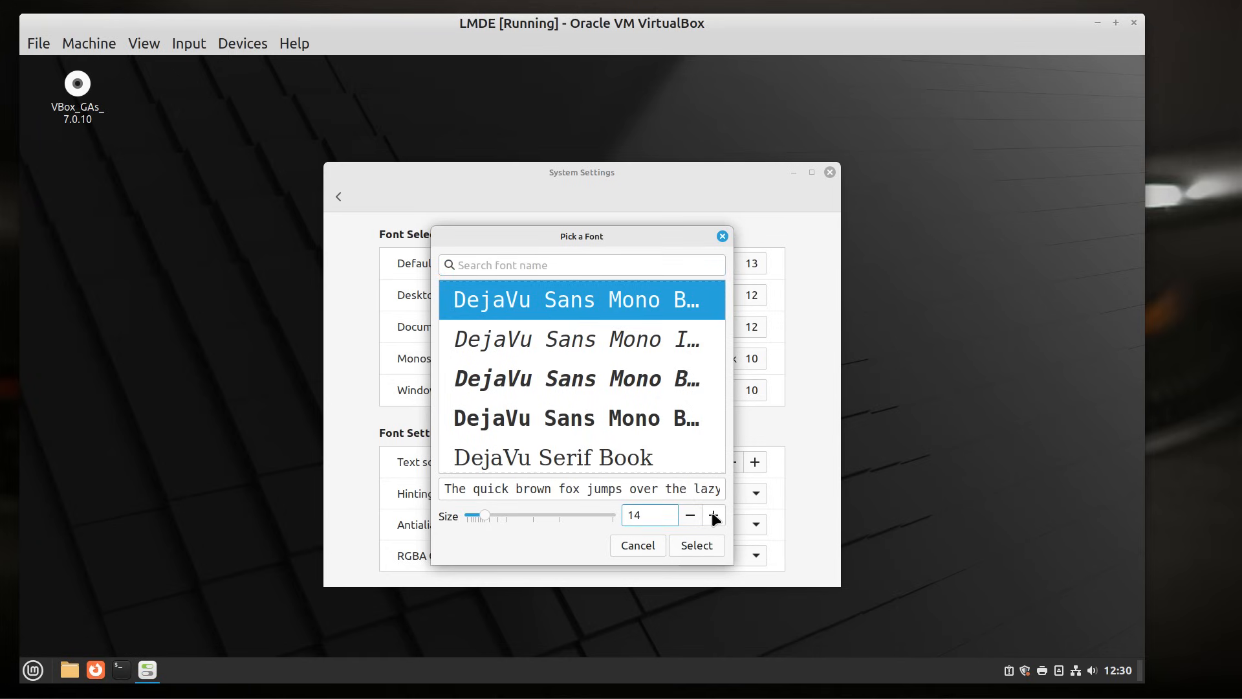
click(712, 513)
click(713, 513)
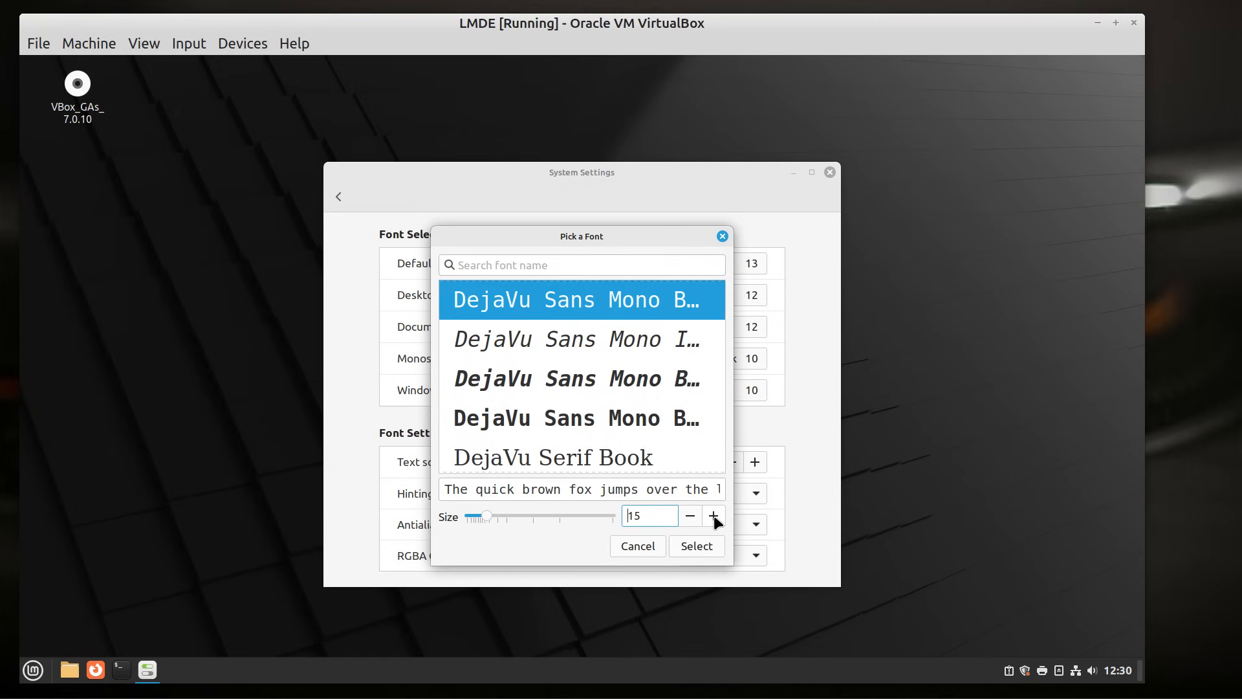
click(696, 547)
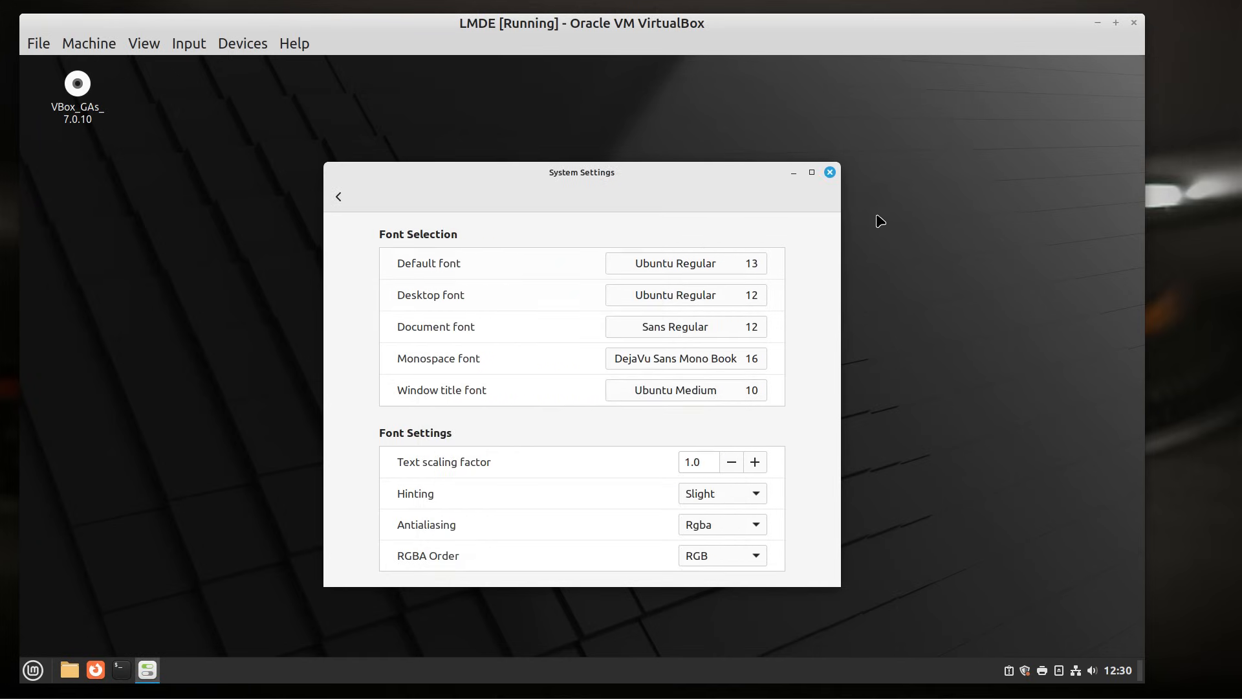
- Set the Window title font to Ubuntu Medium 13
click(735, 390)
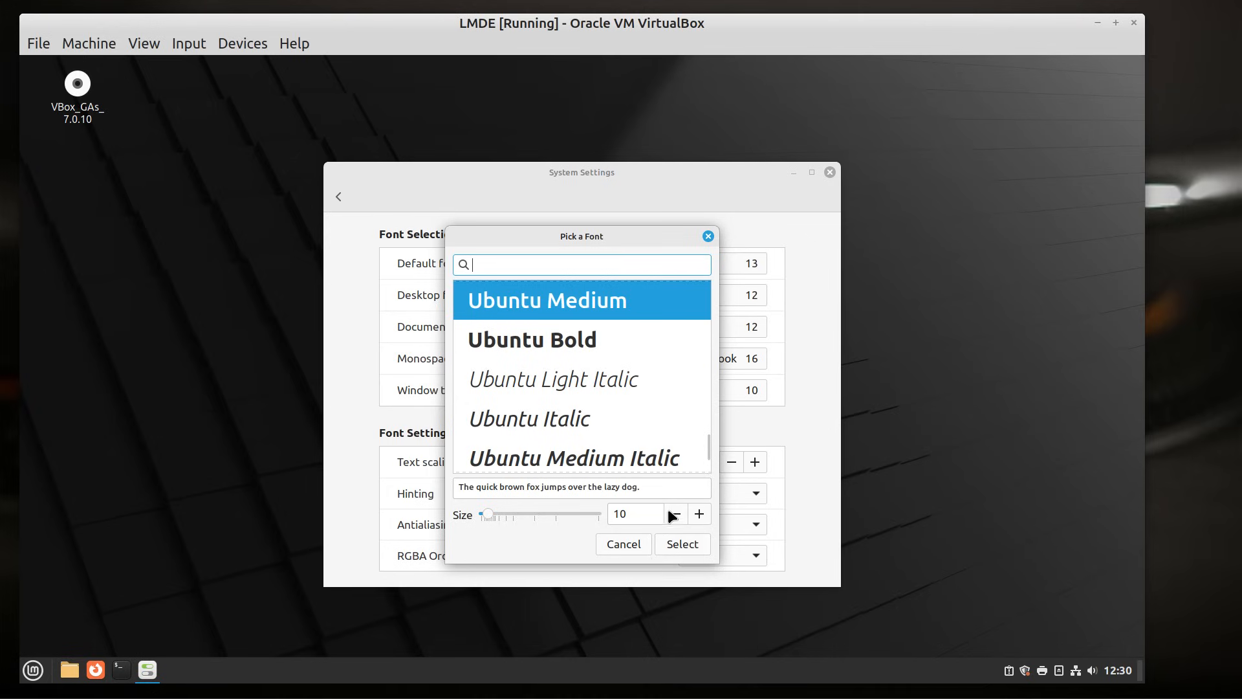
click(700, 511)
click(700, 511)
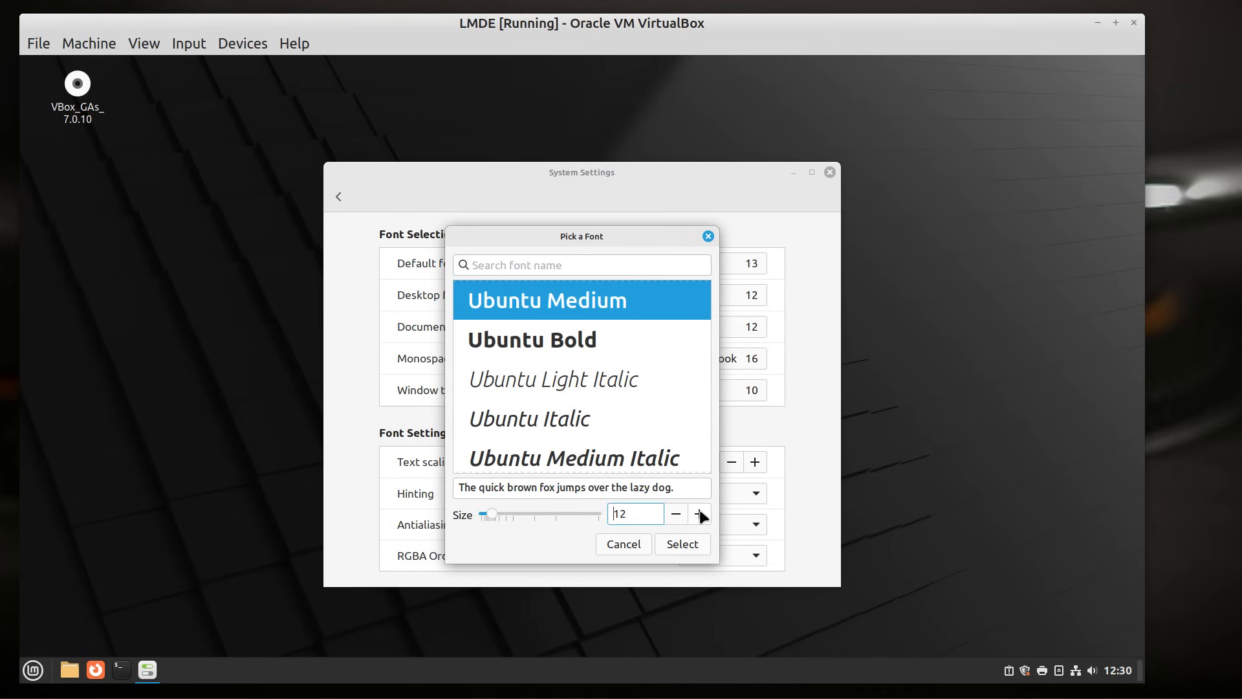
click(699, 509)
click(699, 513)
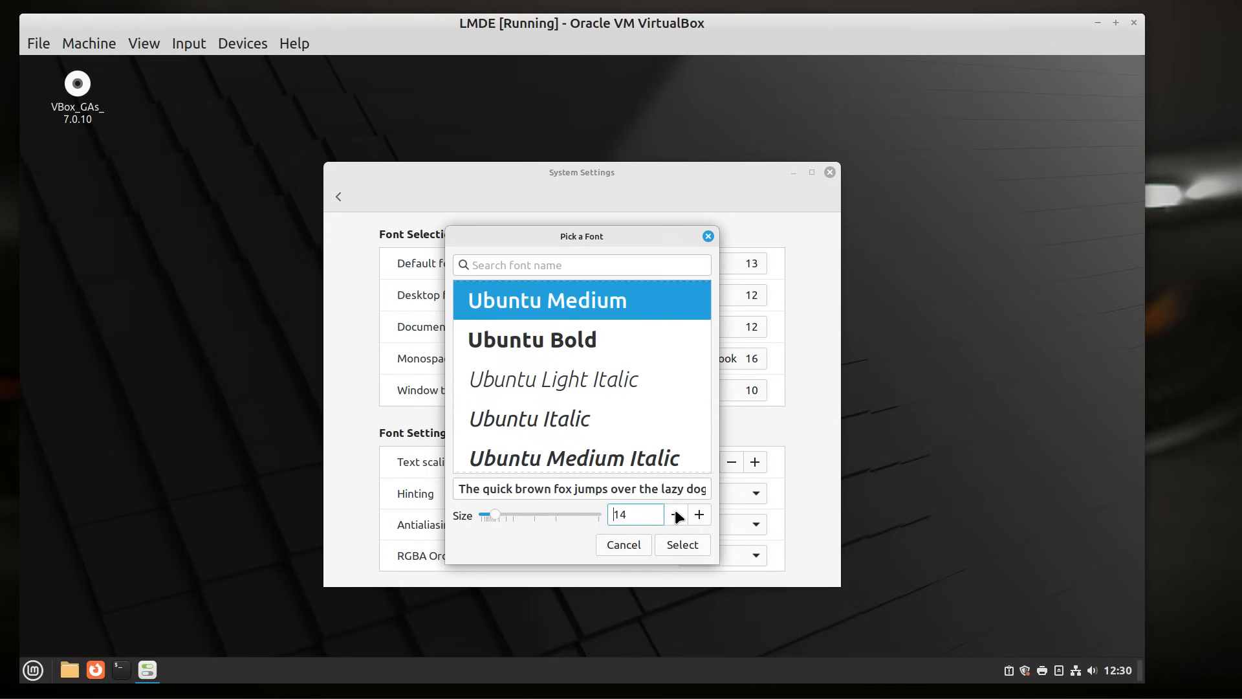
click(675, 510)
click(677, 541)
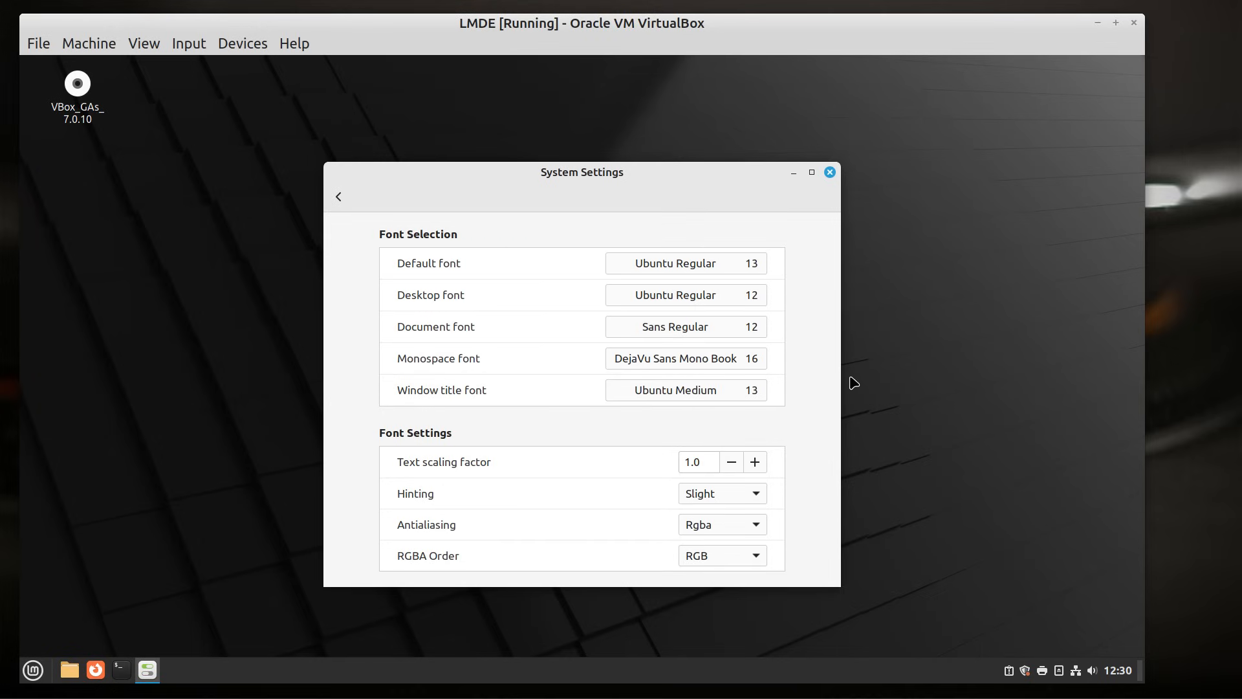
- Raise the text scaling factor to 1.2 and close System Settings
click(751, 461)
click(751, 460)
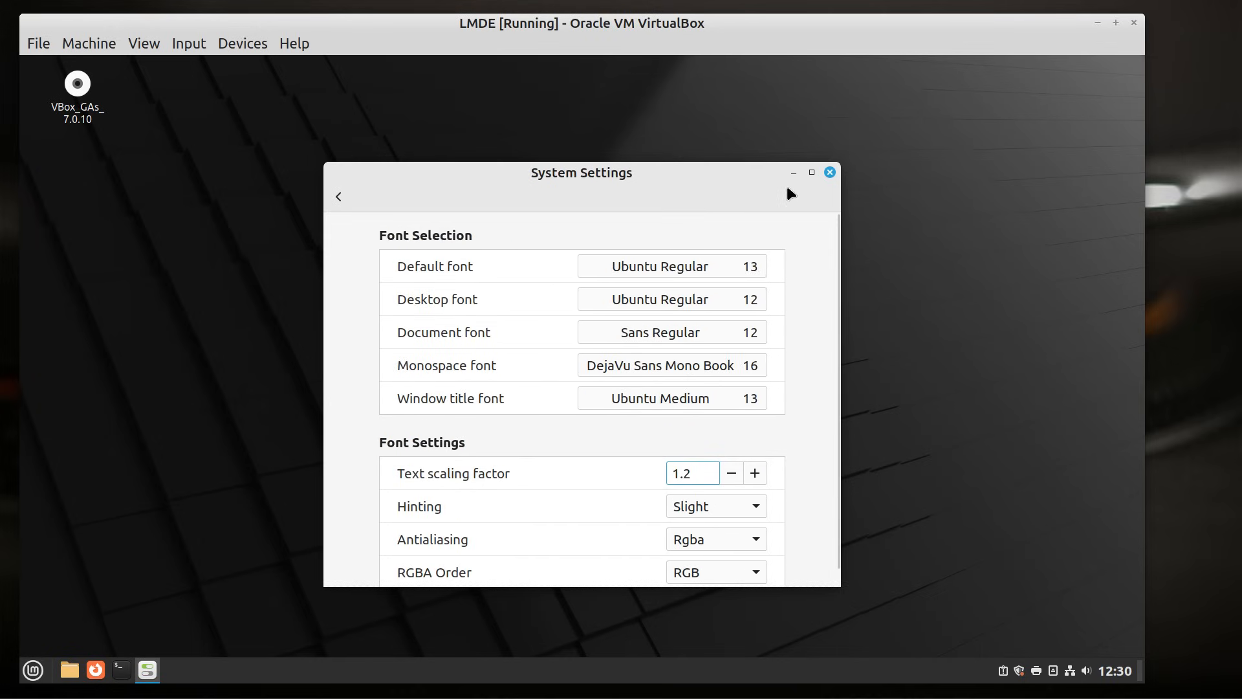
click(828, 173)
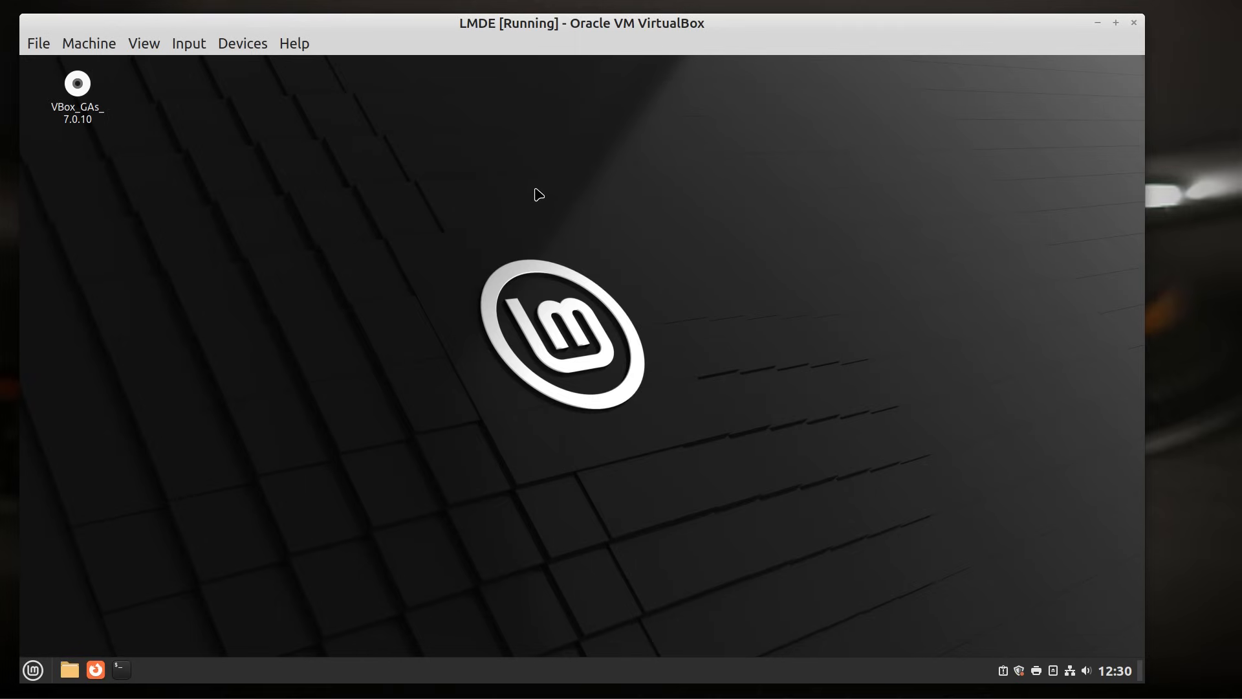
- Switch the VM to full screen, open and dismiss the guest menu, then open a terminal with Ctrl+Alt+T
key(ctrl+f)
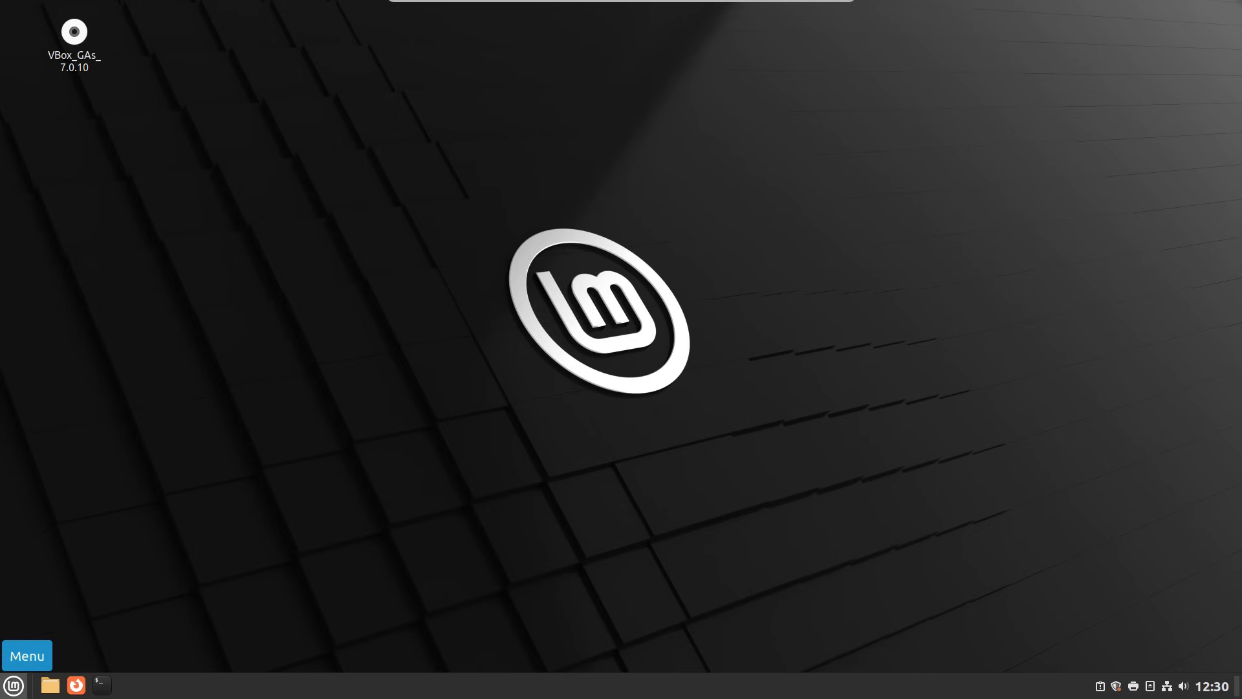
click(13, 685)
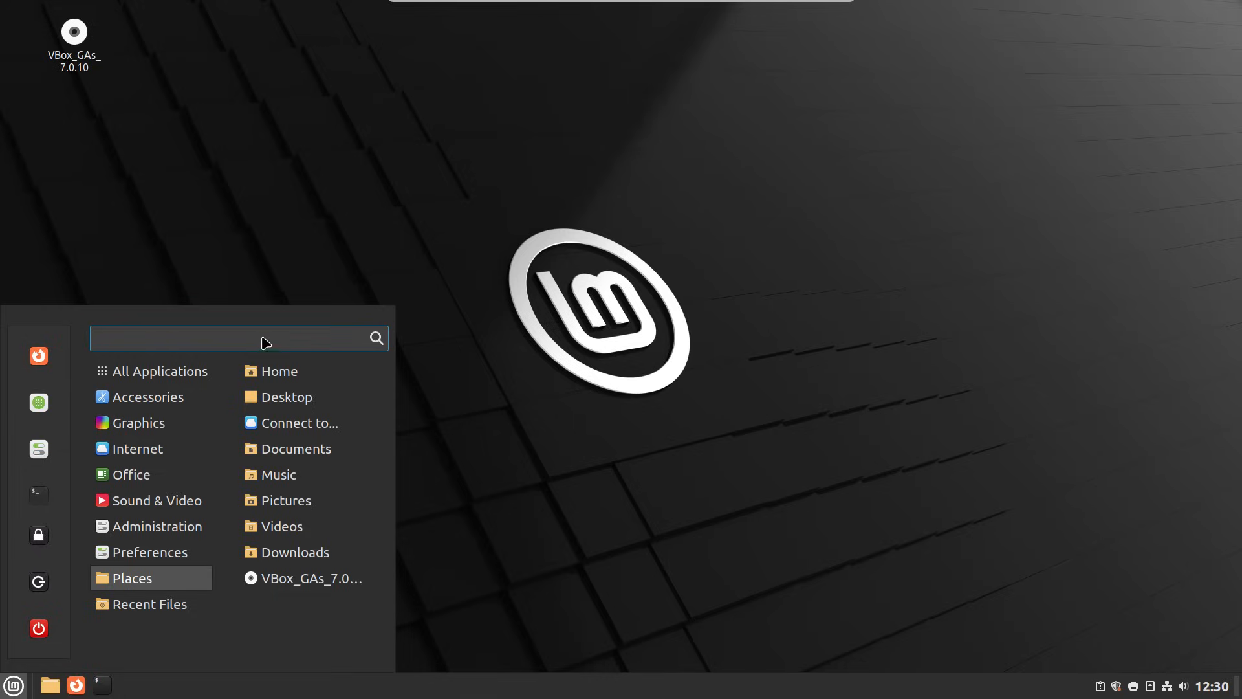
click(720, 117)
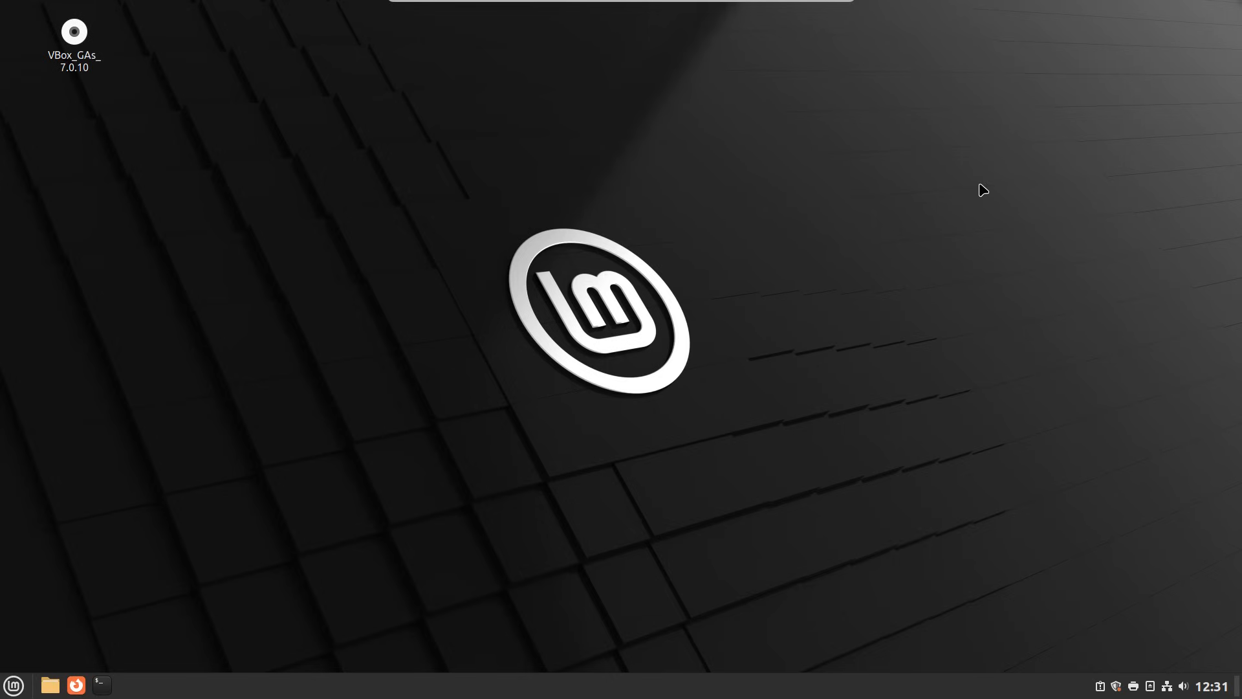
key(ctrl+alt+t)
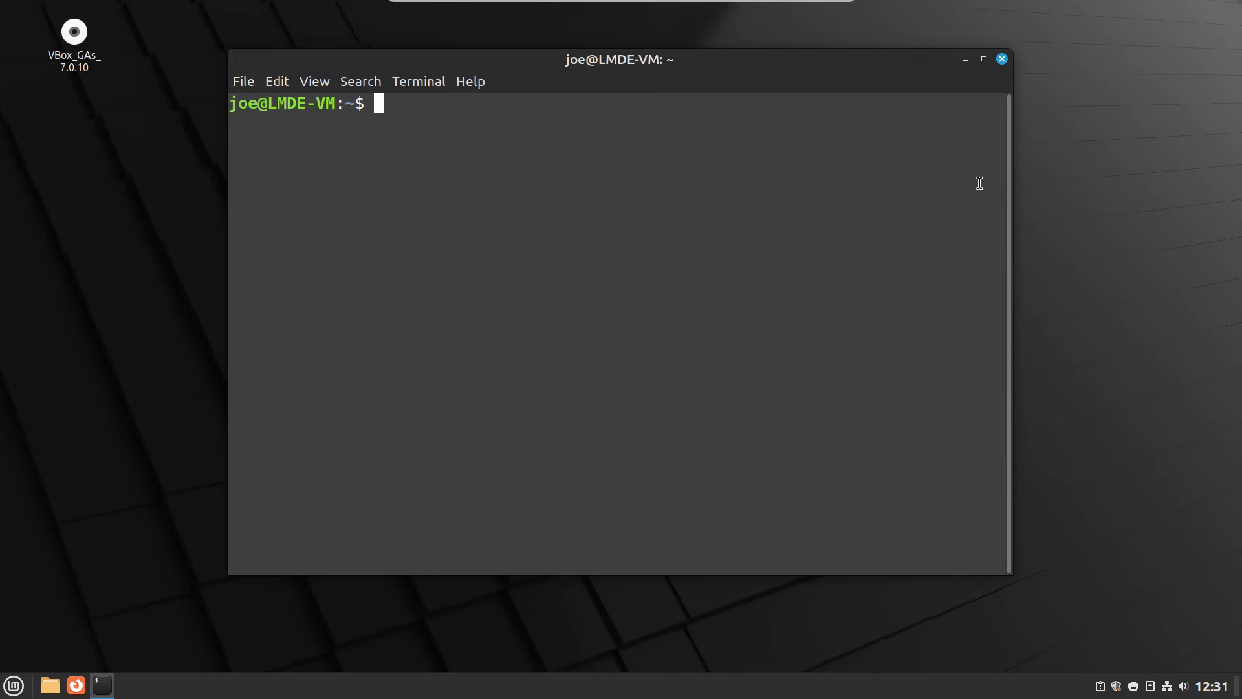
- Enlarge the terminal font and move the terminal window toward the upper left
key(ctrl+plus)
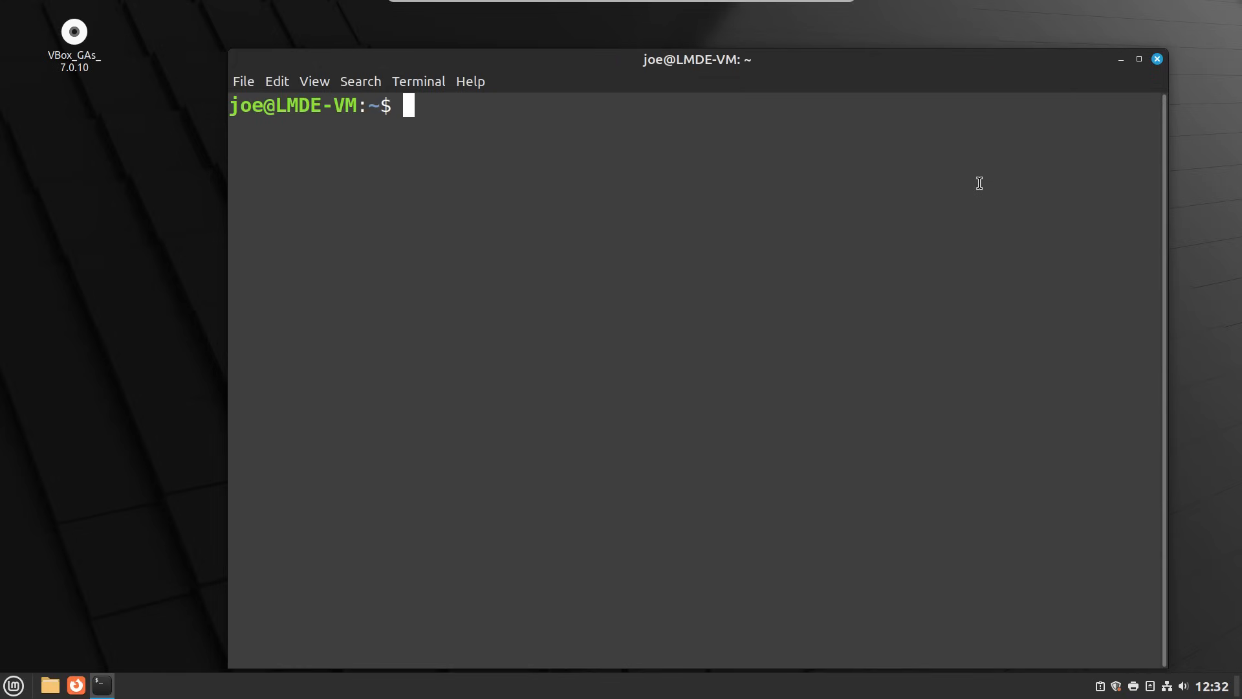
drag(731, 66, 641, 46)
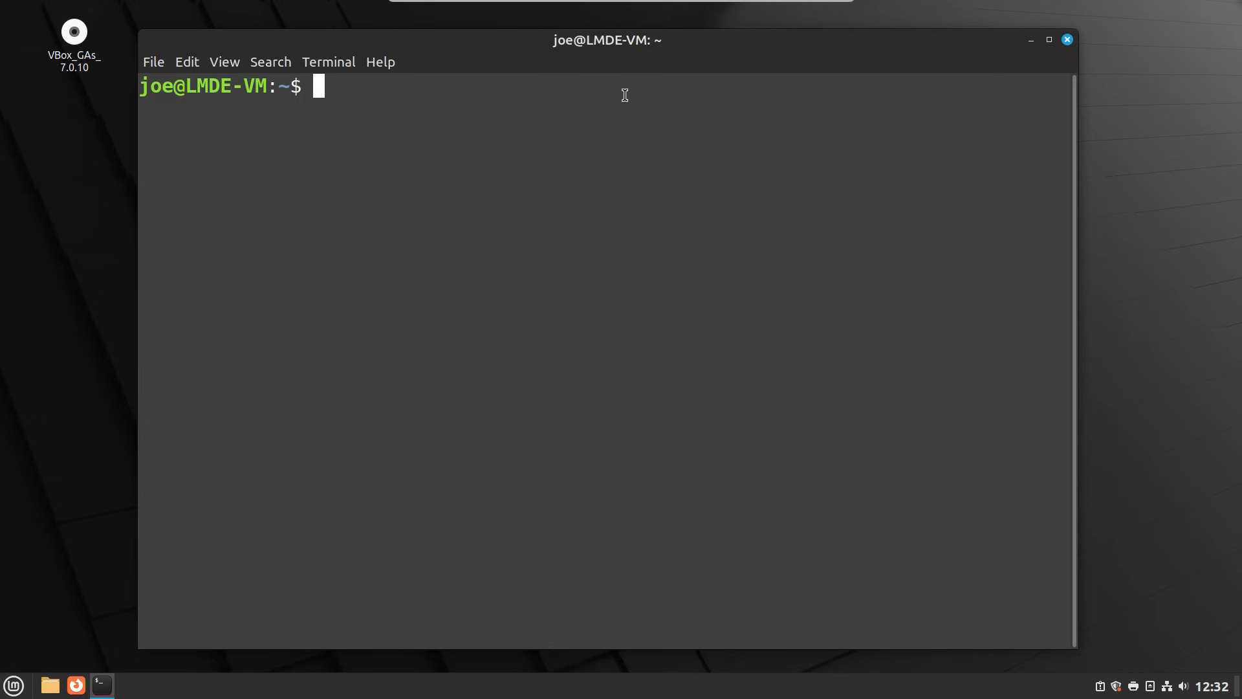
- Enter the command 'sudo dd if=/dev/zero of=/swapfile bs=1024k count=2048' in the terminal
text(sudo dd)
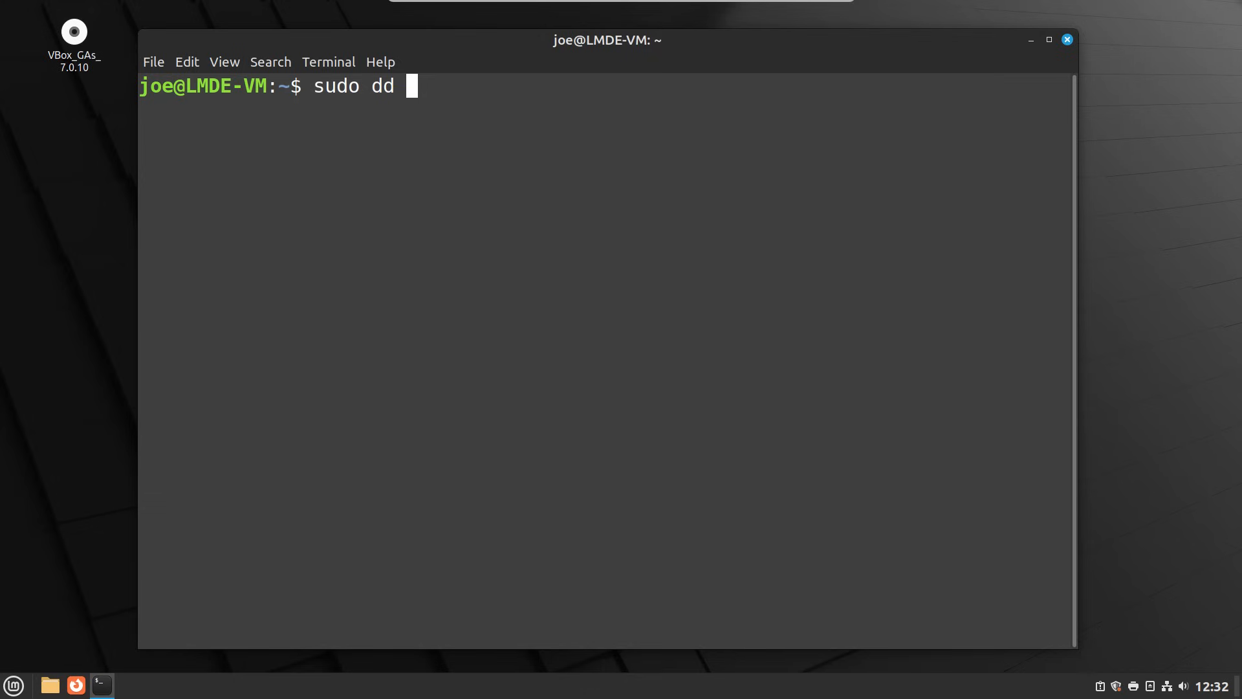
text( if=/dev/)
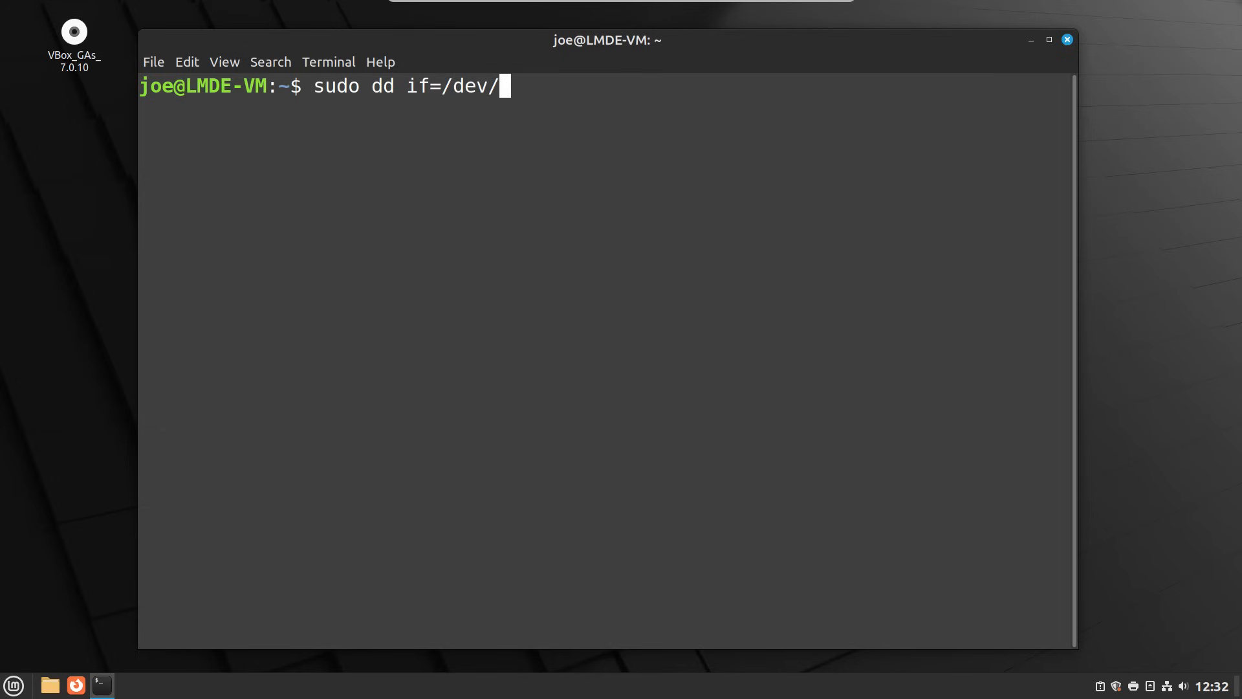
text(zero)
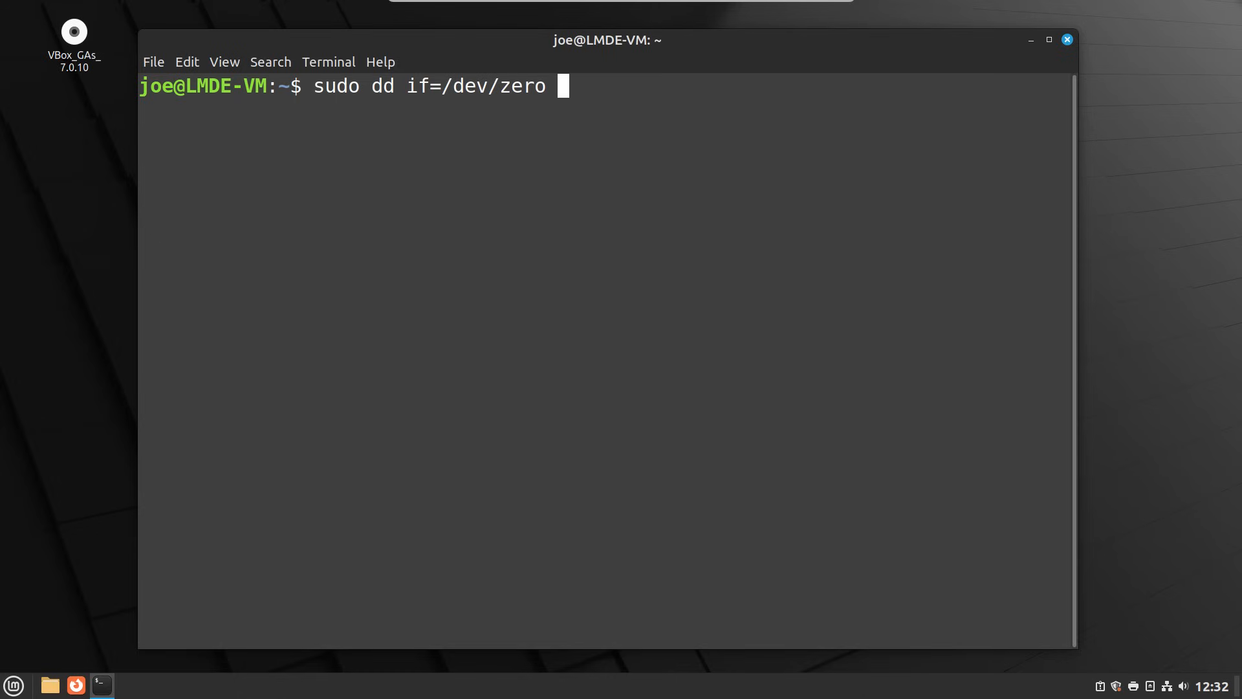
text(of=/swapfile)
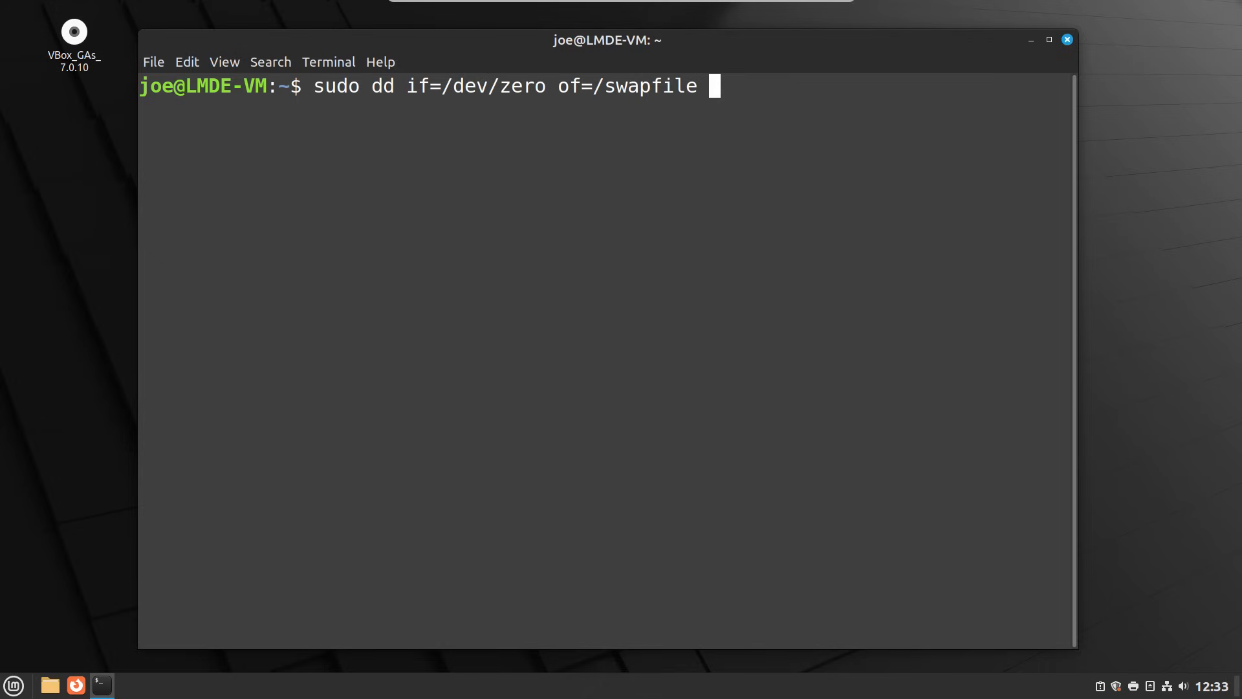
text( bs=1024)
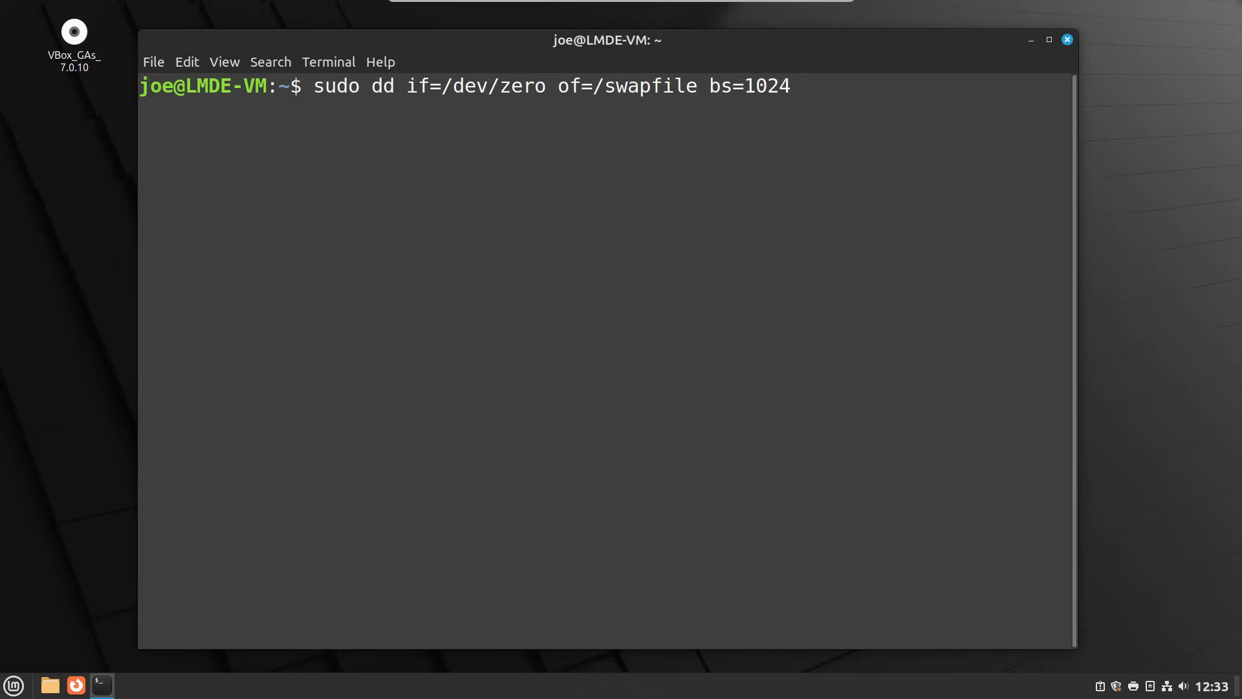
text(k)
text(count=2048)
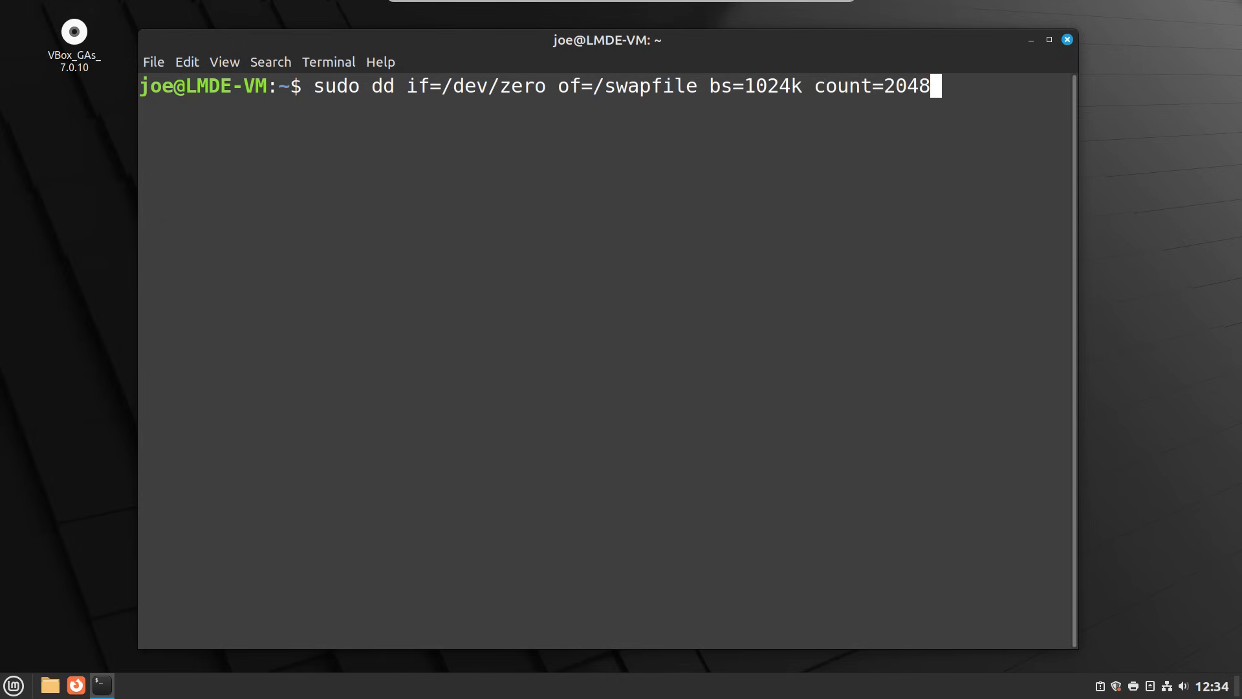
- Run the dd command with the sudo password to write the 2.0 GiB /swapfile
key(Return)
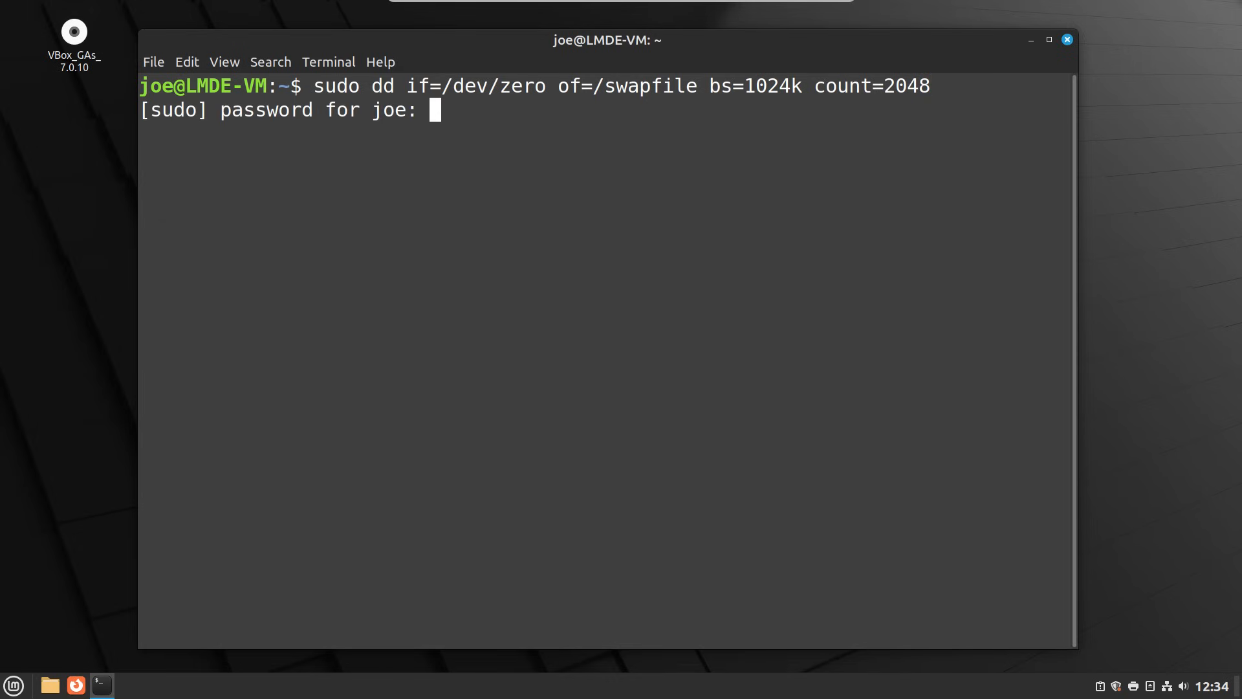
text(********)
key(Return)
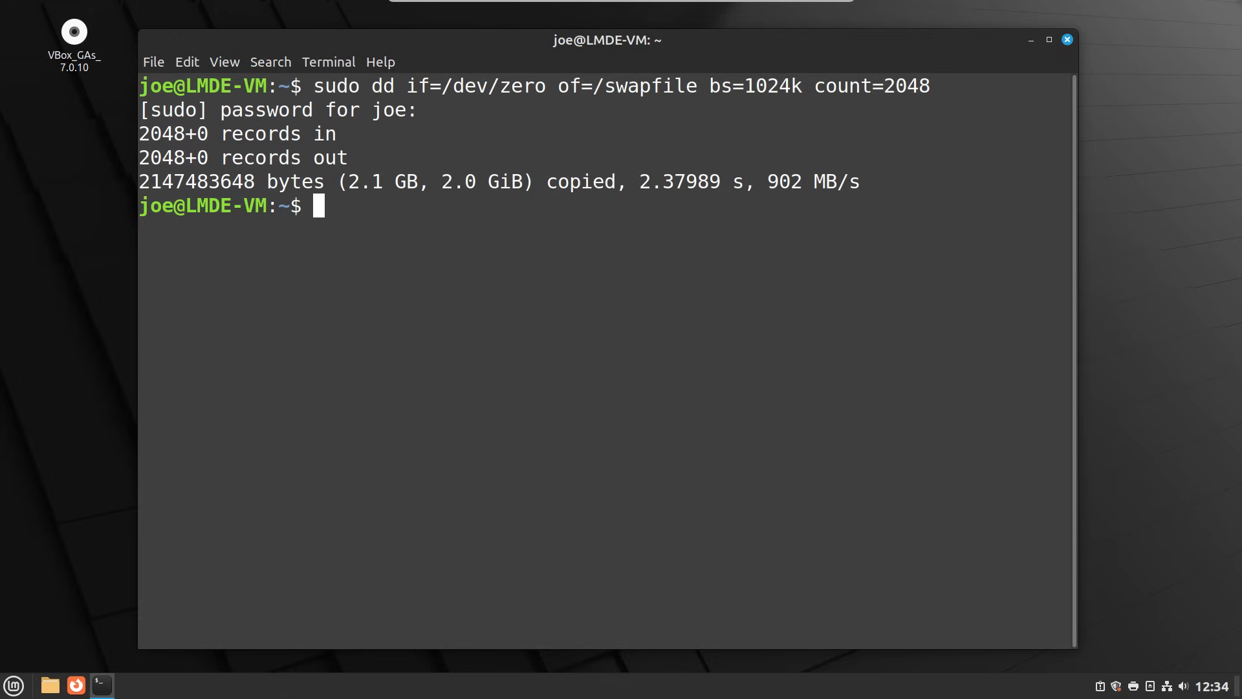
- List the root directory with 'ls /' and highlight the swapfile entry
text(ls /)
key(Return)
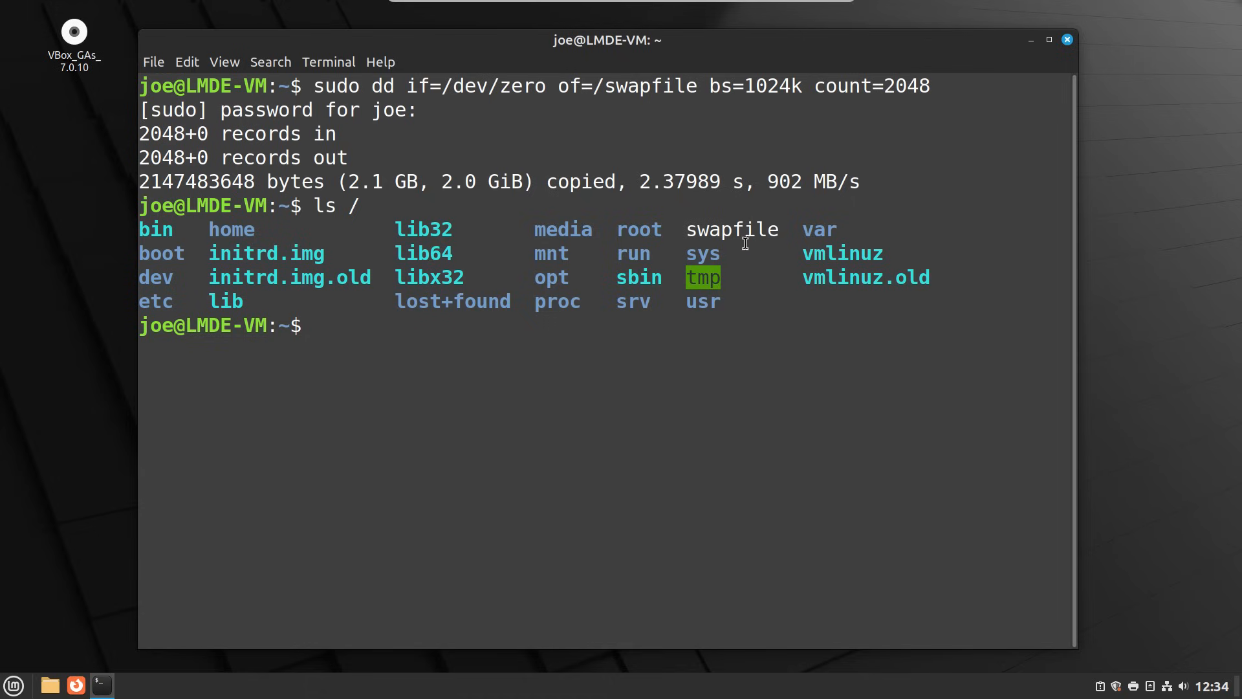
drag(783, 229, 686, 230)
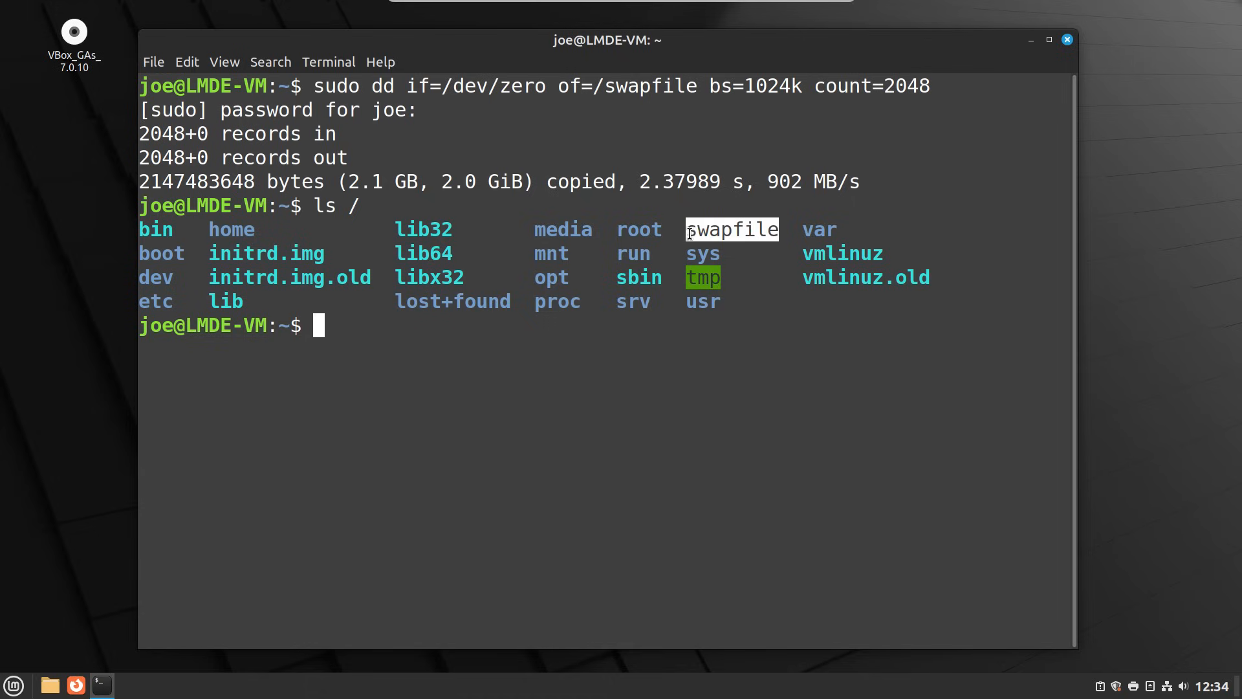
click(394, 378)
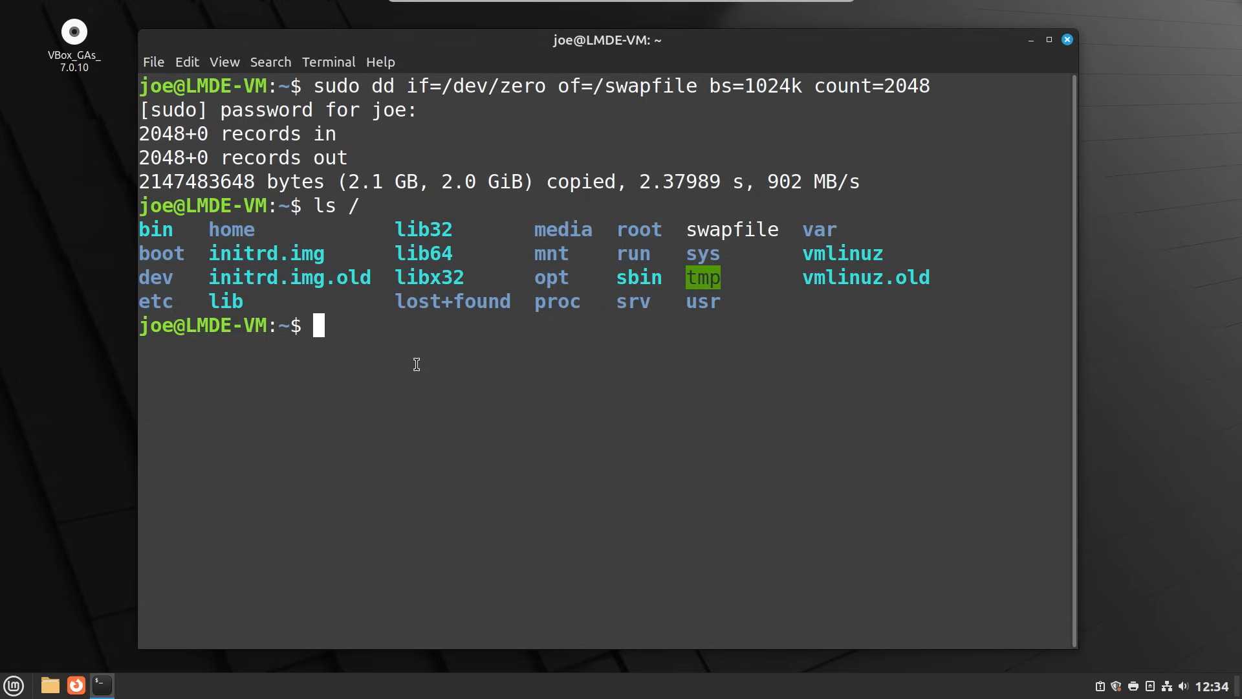
- Set /swapfile's permissions to 0600 with 'sudo chmod 0600 /swapfile'
text(sudo chio)
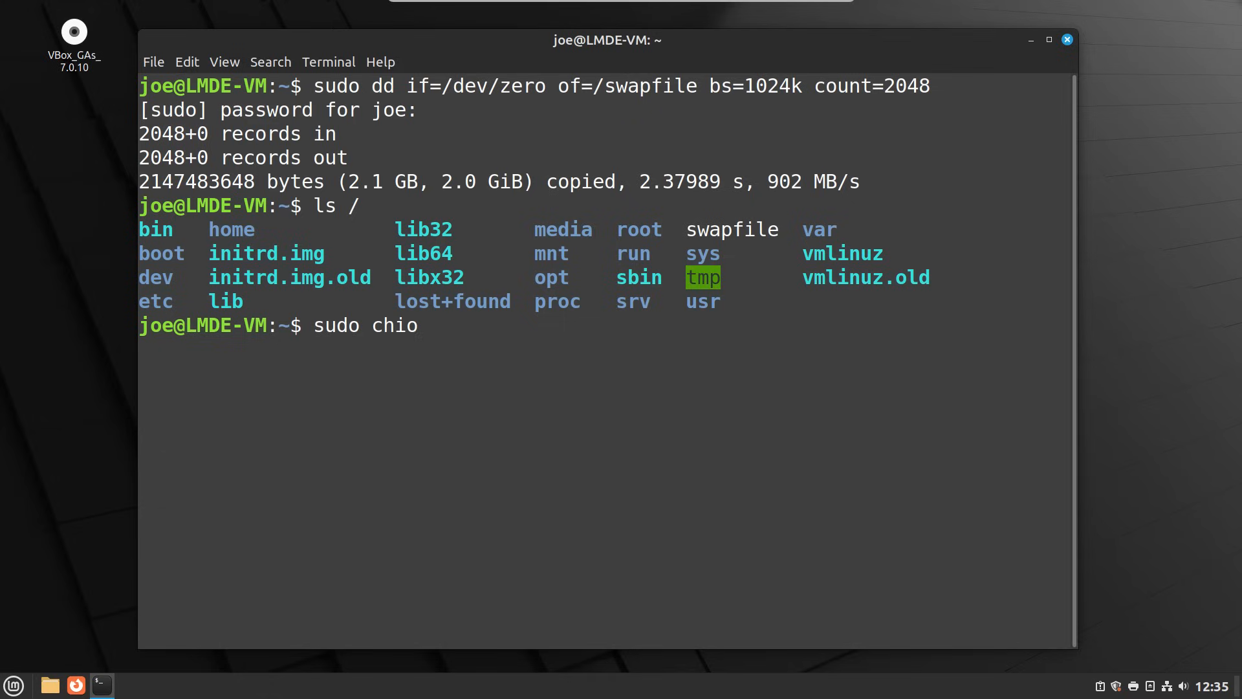
key(BackSpace)
key(BackSpace)
text(mod)
text(0600)
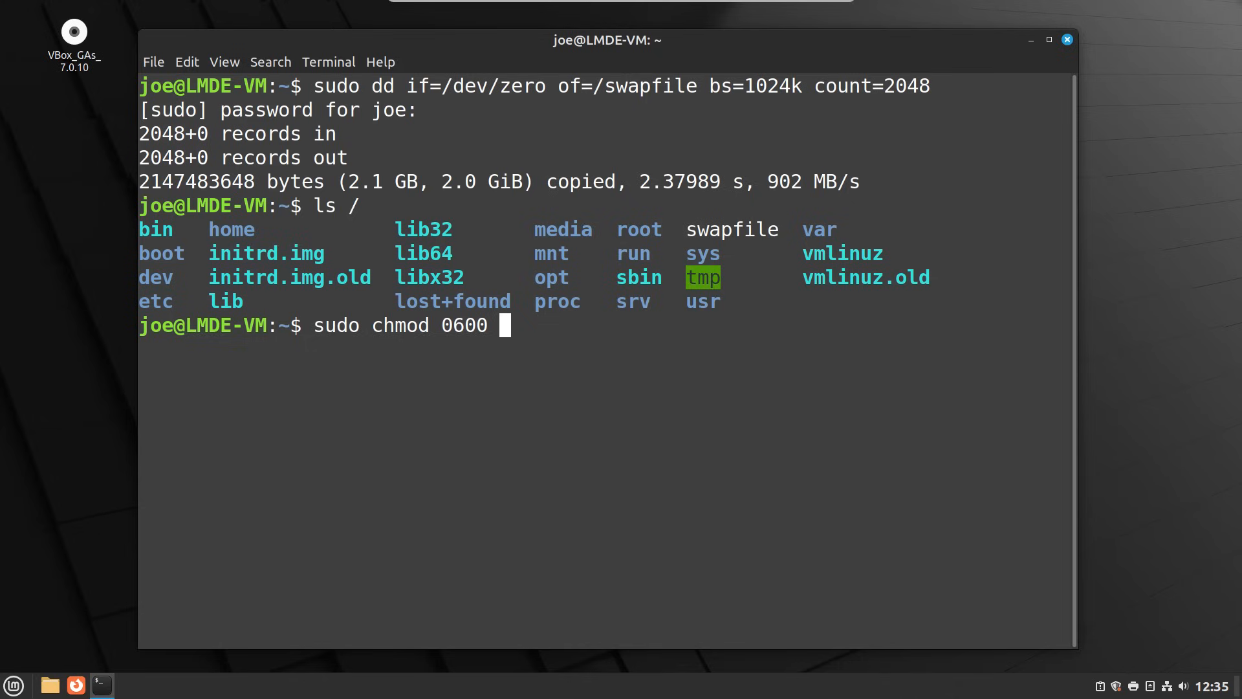
text(/swap)
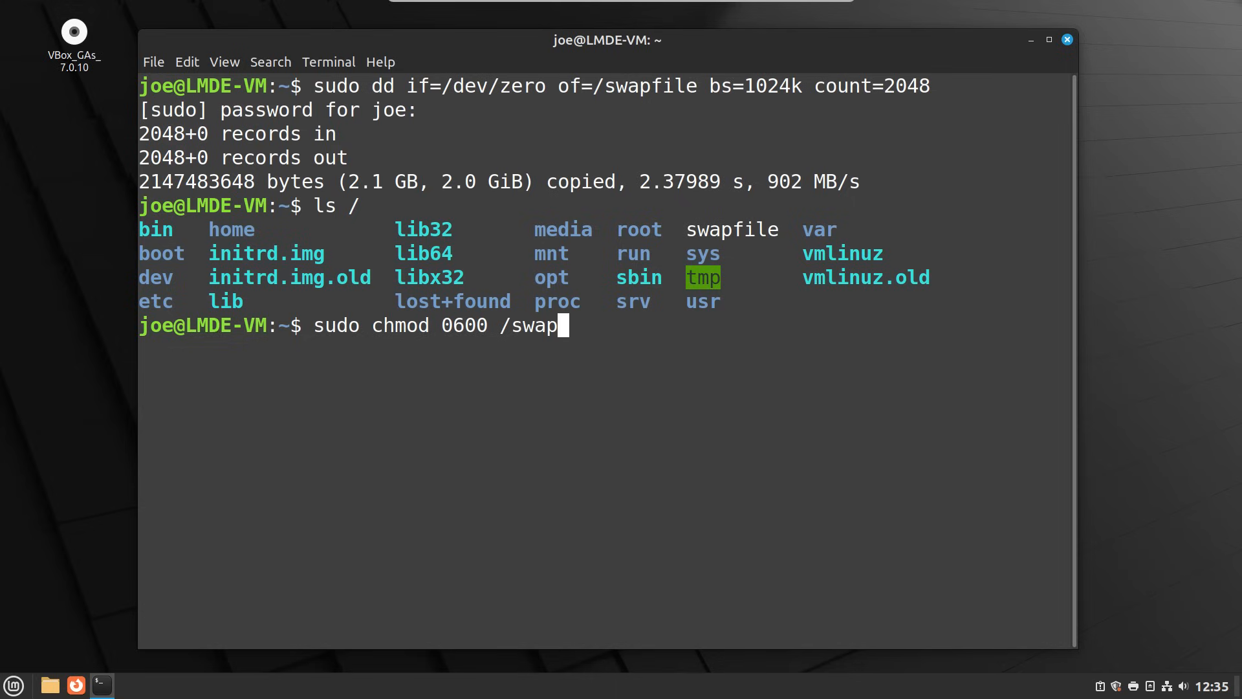
key(Tab)
key(Return)
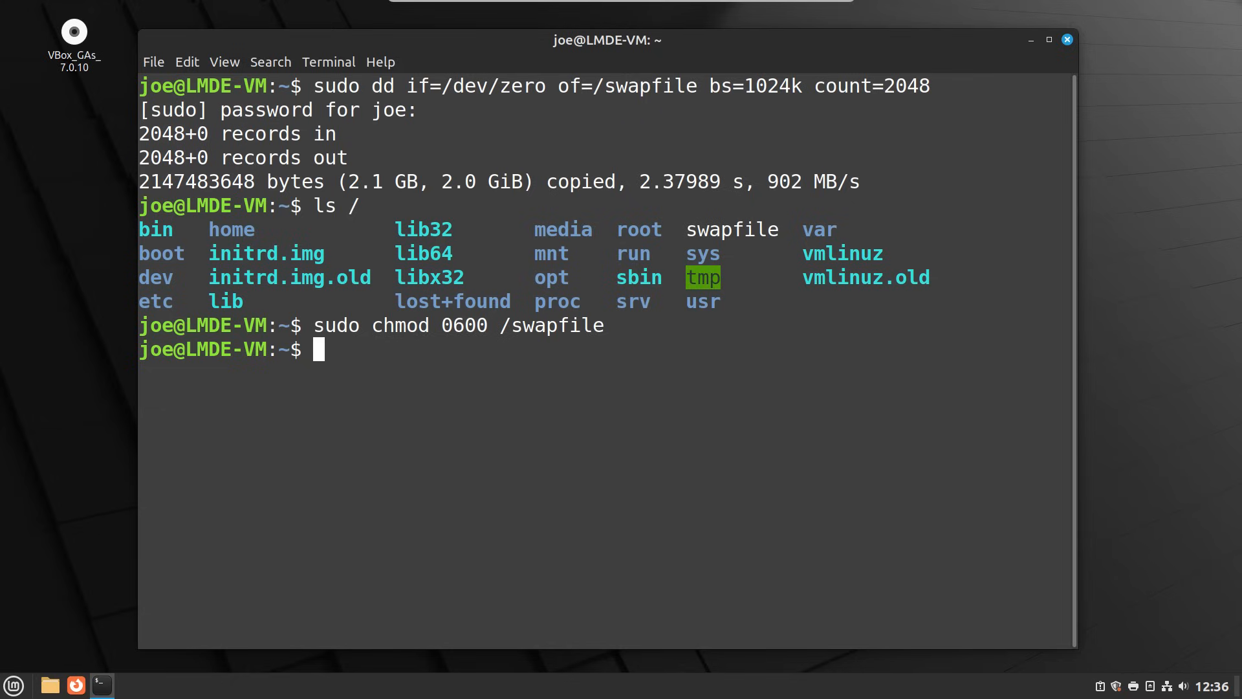
- Format /swapfile as swap space with 'sudo mkswap /swapfile', then type 'sudo nano /etc/fstab'
text(sudo )
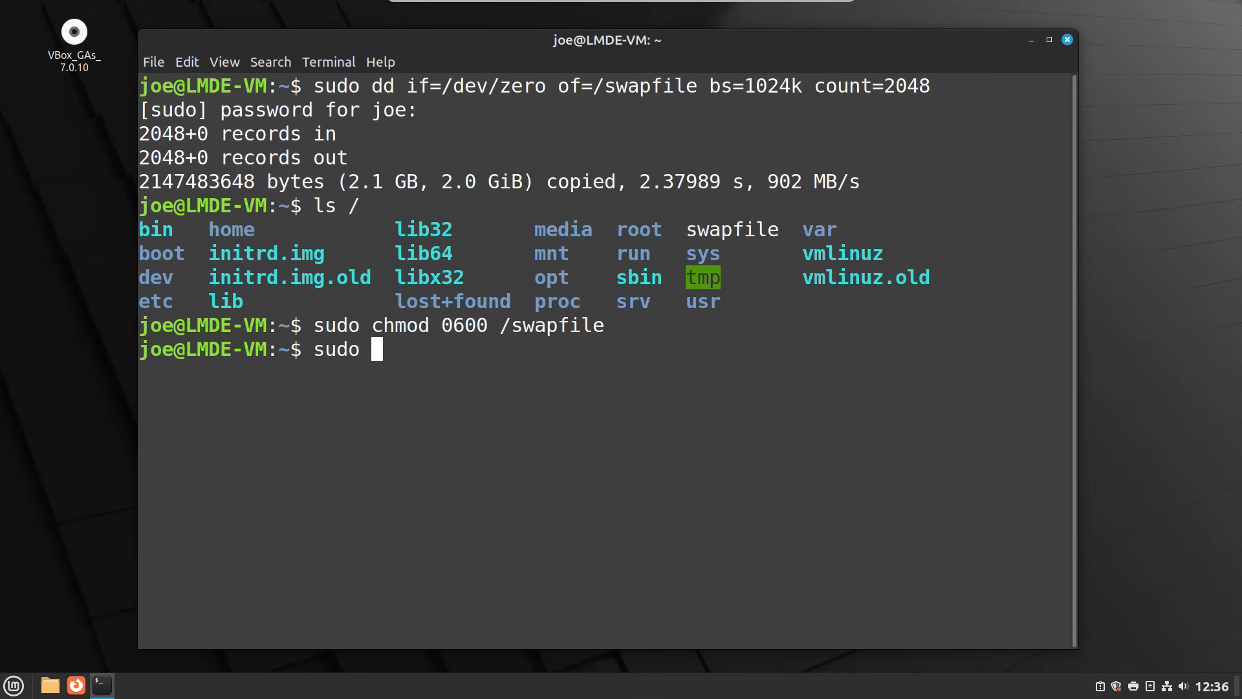
text(mkswap )
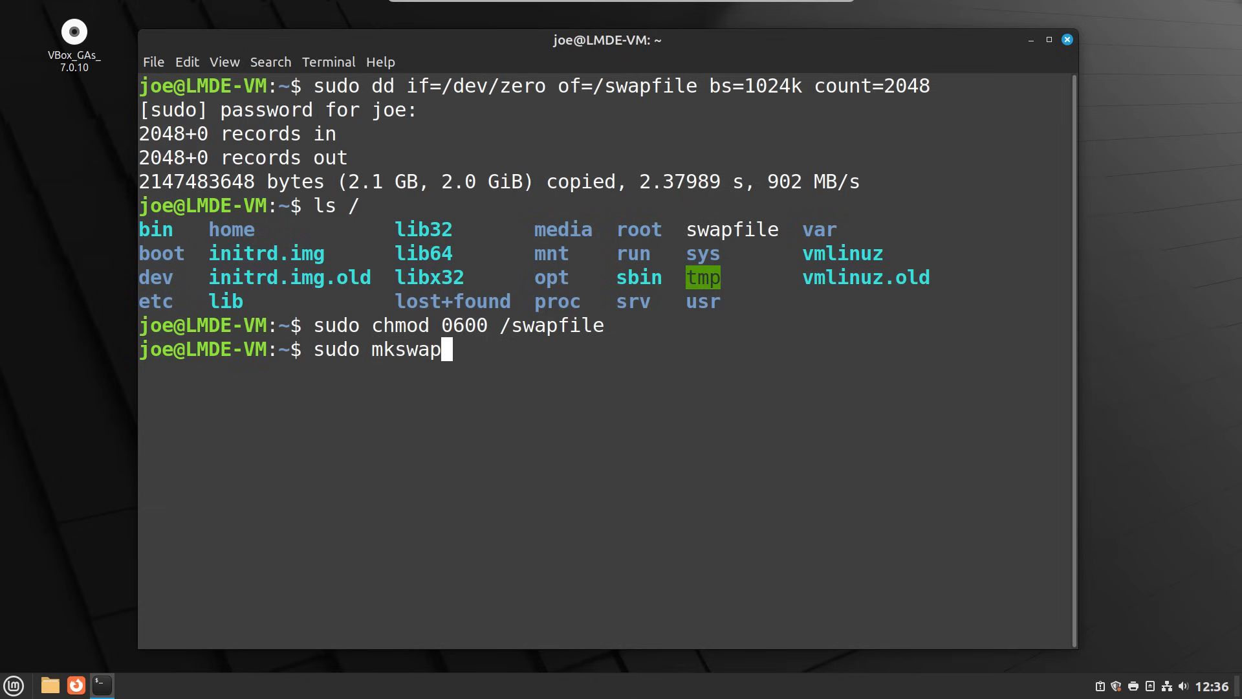
text(/swap)
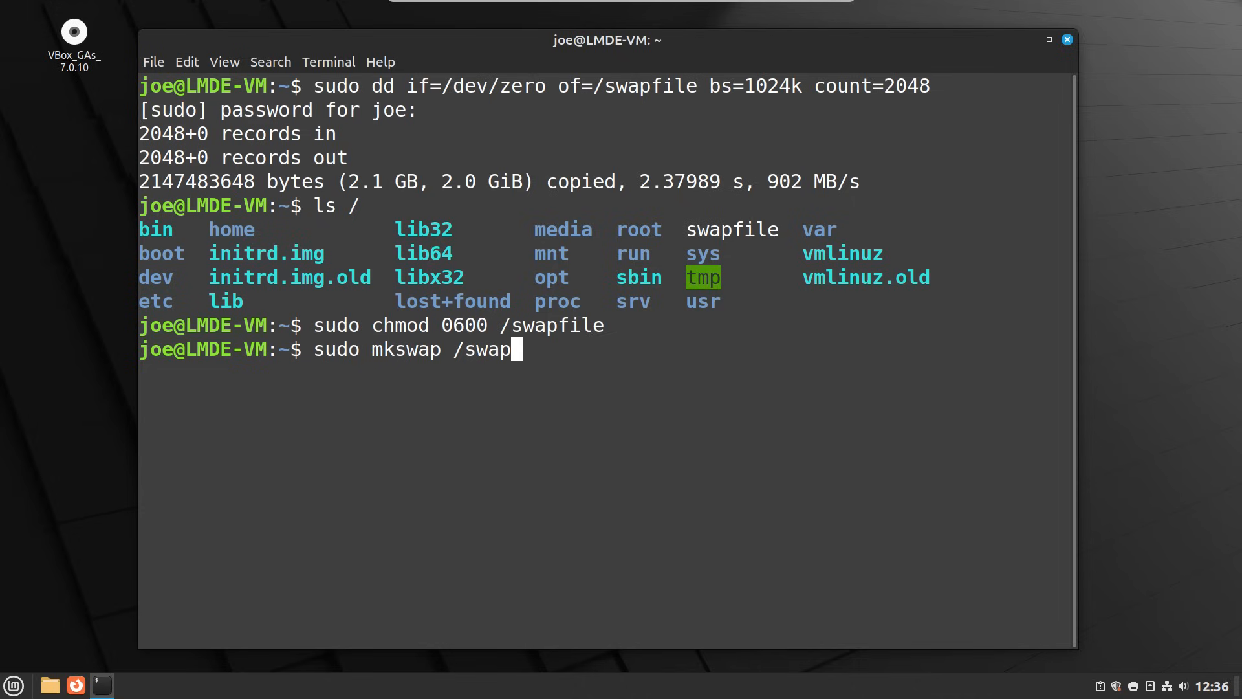
key(Tab)
key(Return)
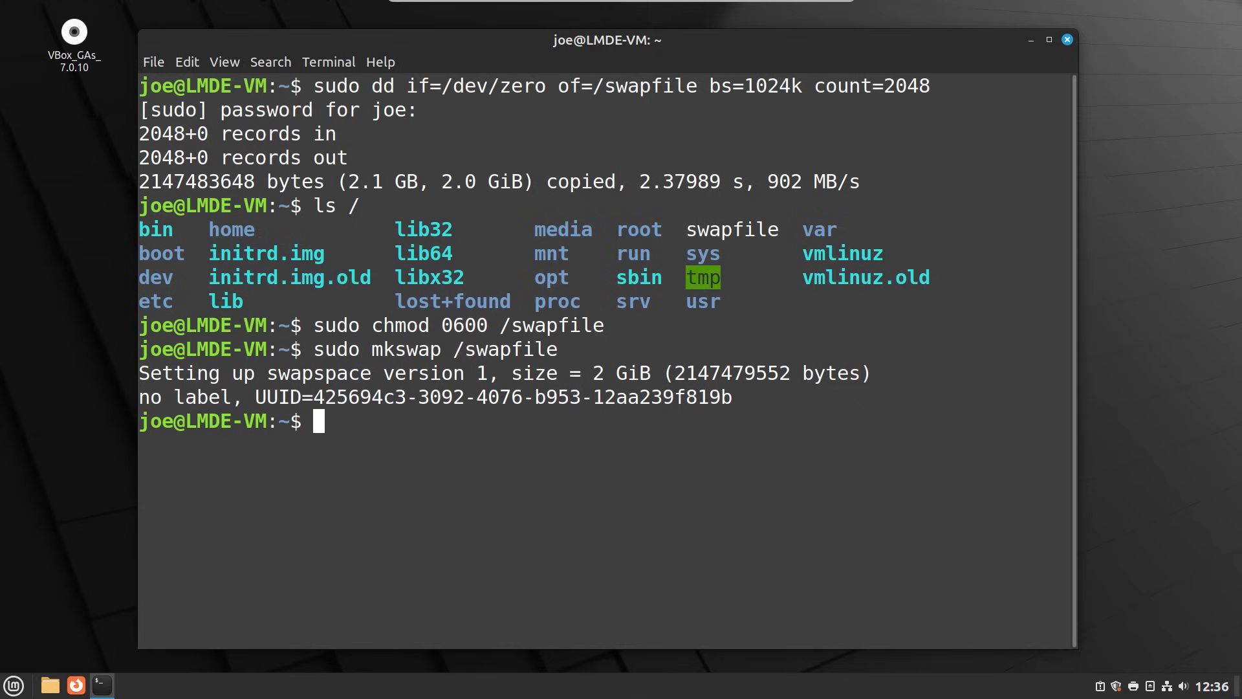
text(sudo nano)
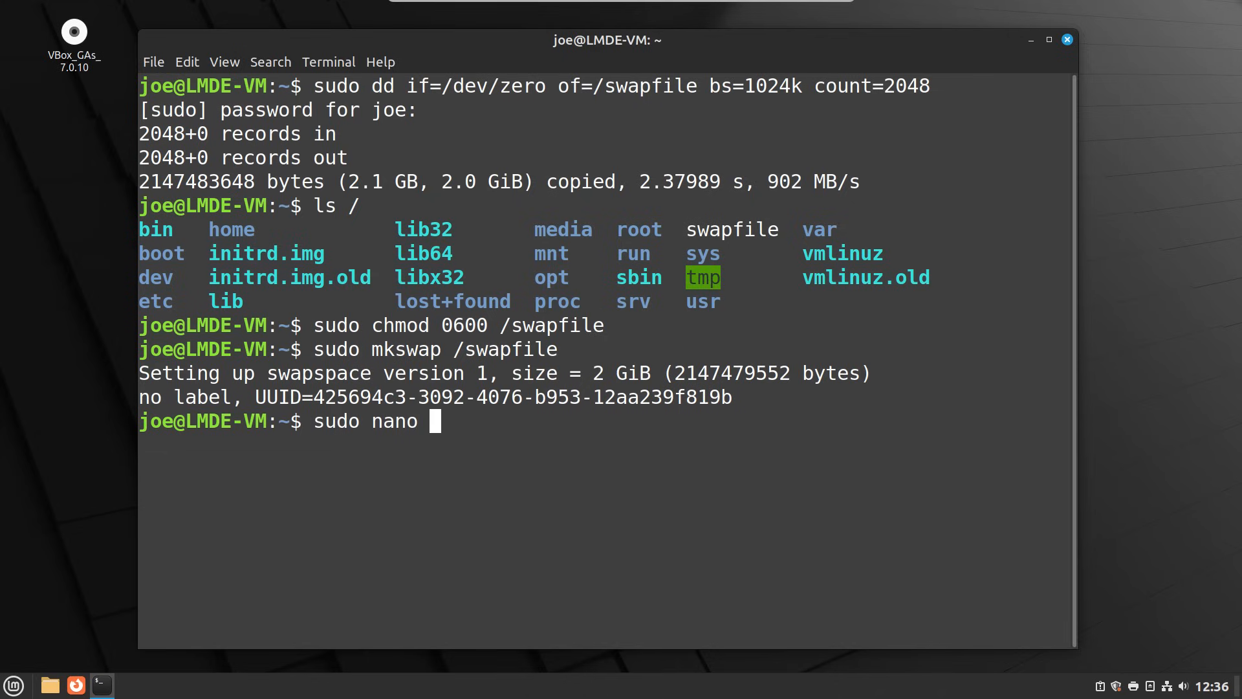
text( /etc/fs)
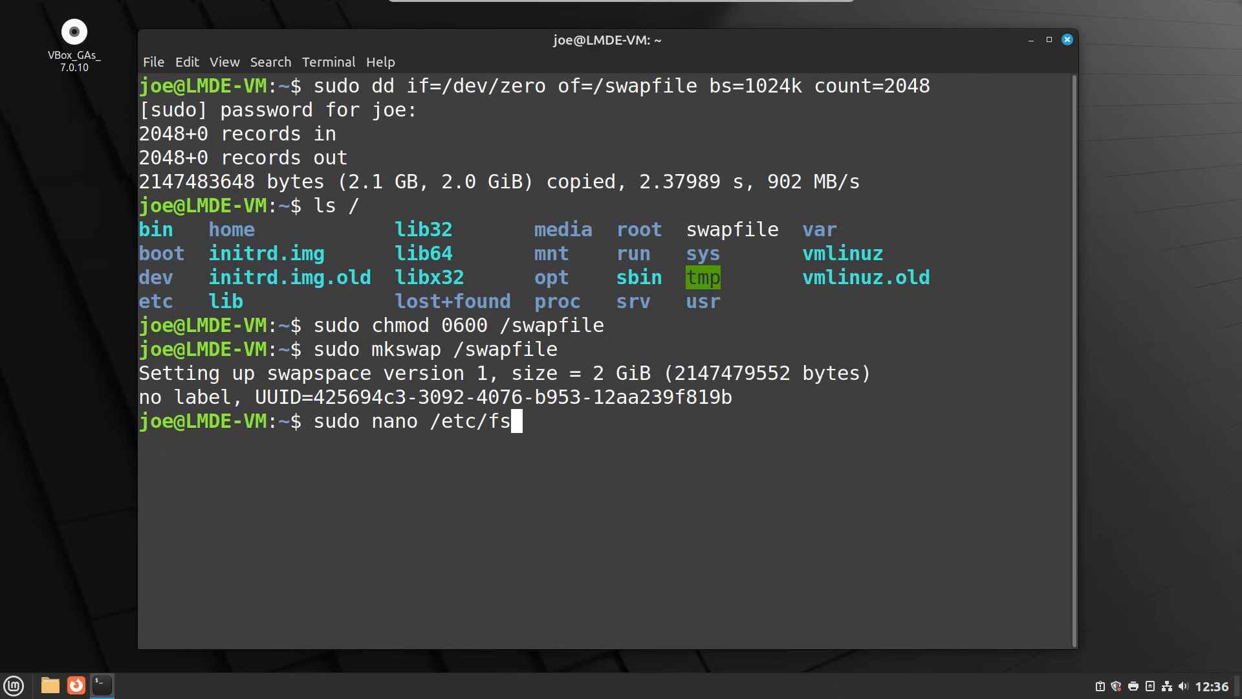
text(tab)
- Open /etc/fstab in nano and start a new /swapfile line below the root entry
key(Return)
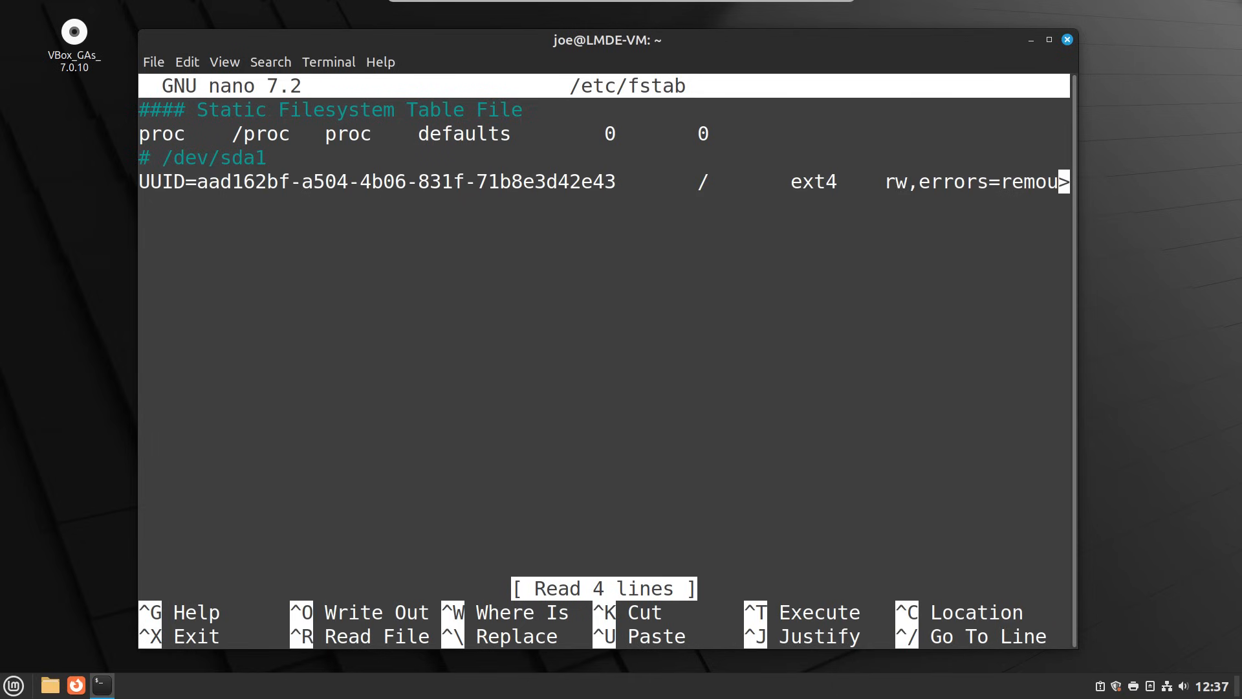
key(Down)
key(Down)
key(Down)
key(Down)
text(/swapfile)
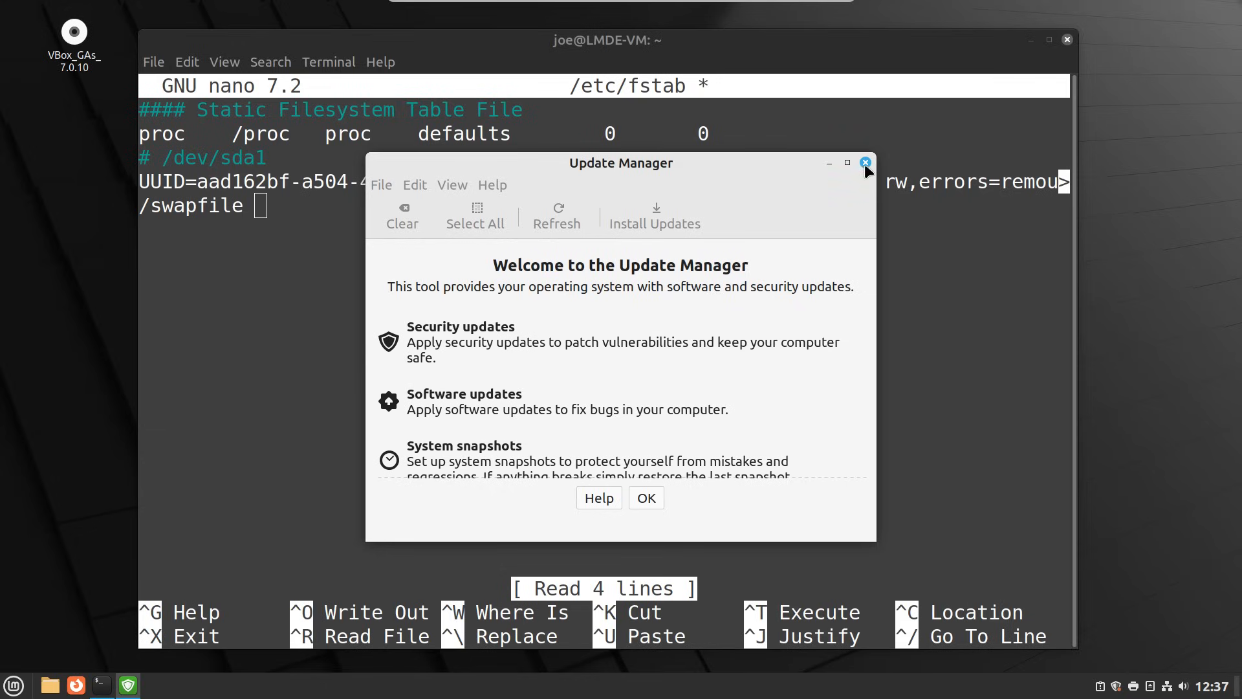
- Bring the nano terminal forward and replace the space after /swapfile with a tab
click(683, 44)
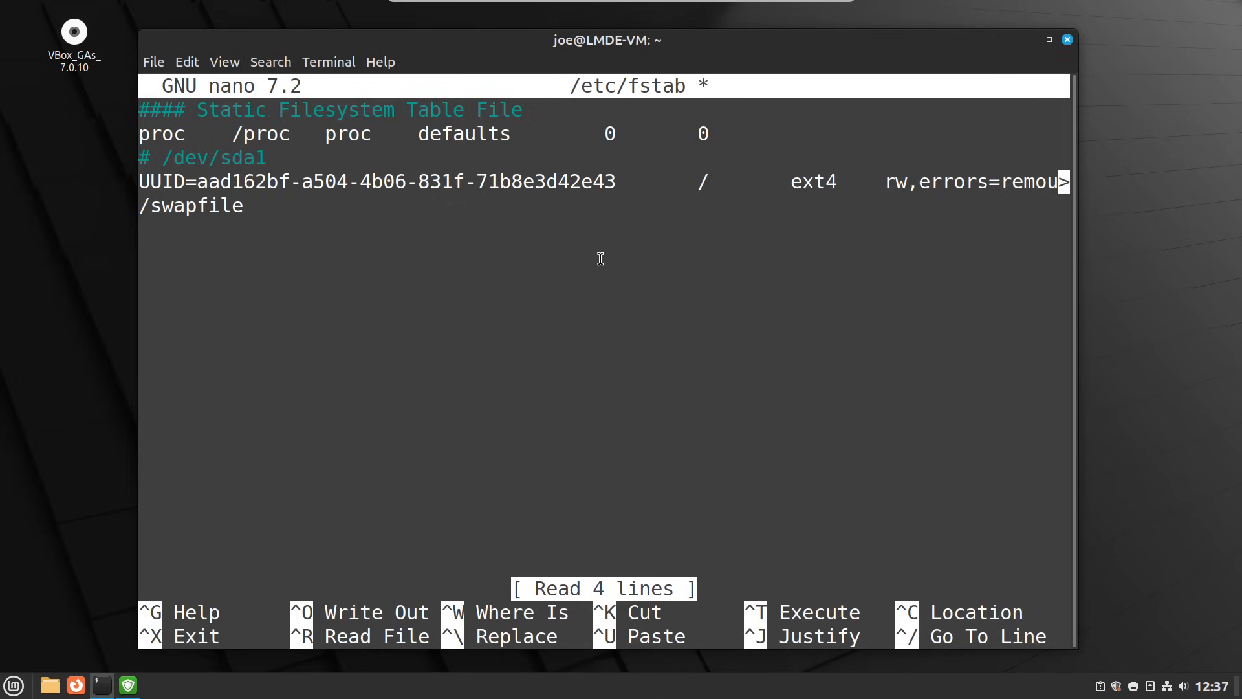
key(BackSpace)
key(Tab)
- Complete the fstab line as '/swapfile none swap sw' and write the file with Ctrl+O
mouse_move(720, 188)
mouse_down()
mouse_move(615, 186)
mouse_move(698, 188)
mouse_up()
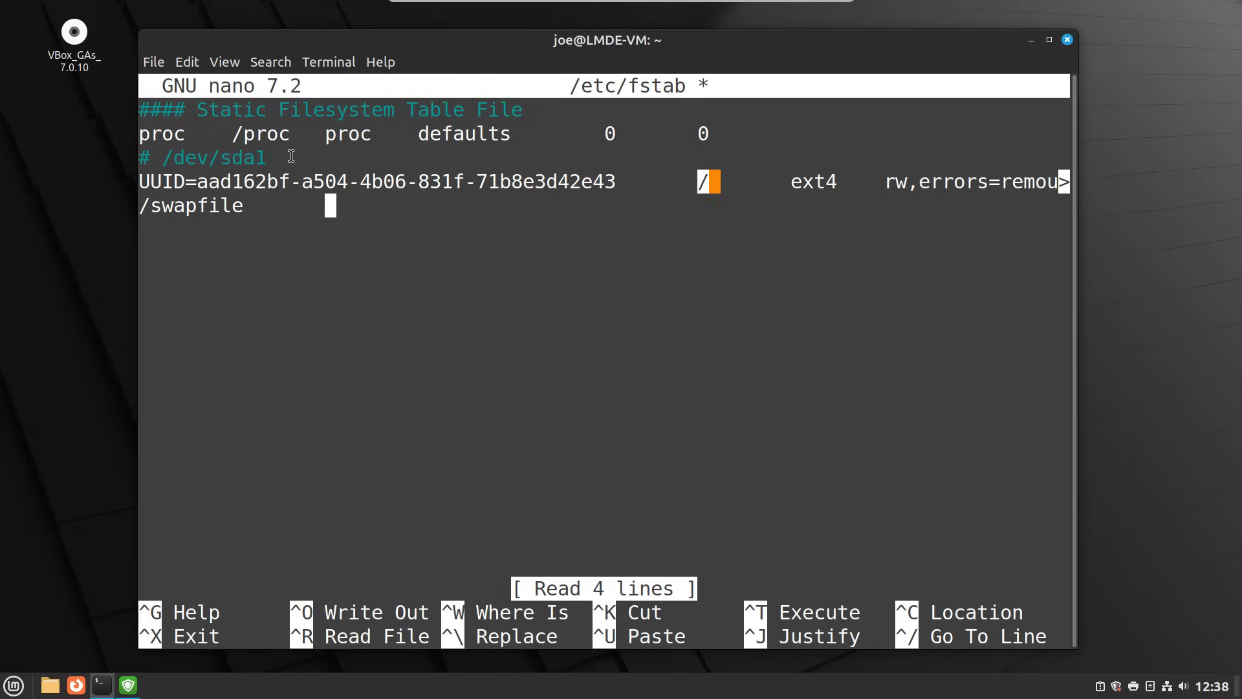
drag(288, 158, 125, 160)
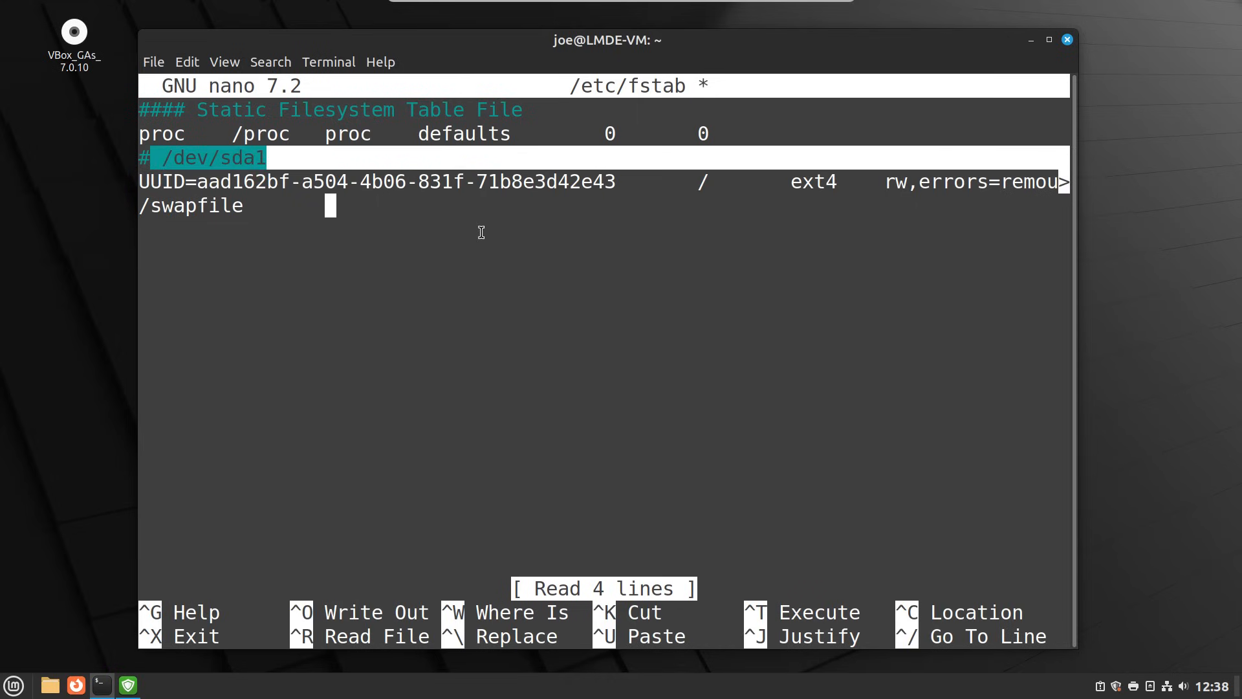
click(493, 202)
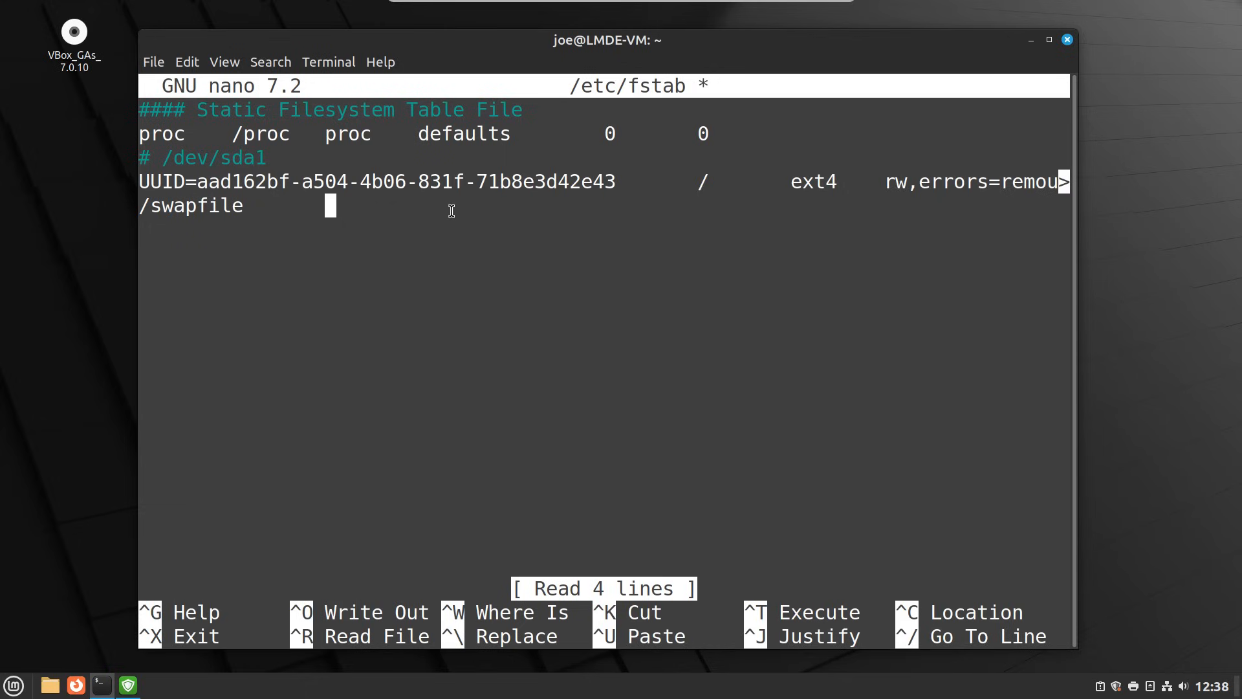
text(none)
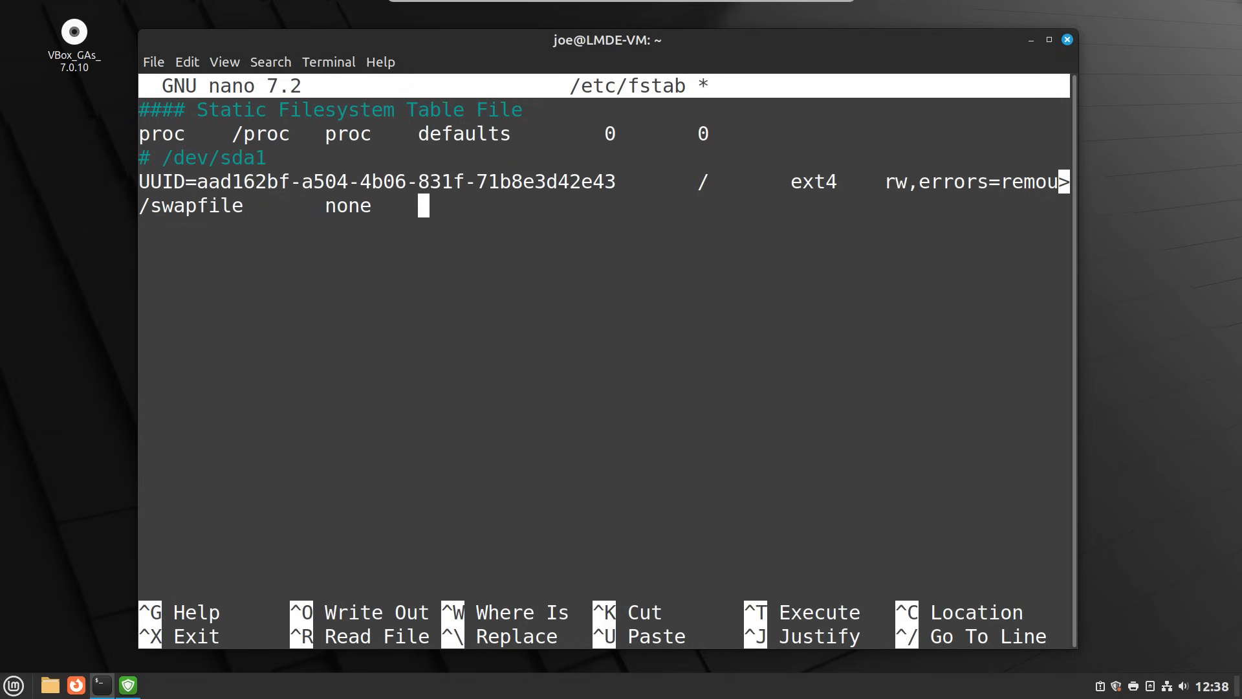
text(swap)
key(Tab)
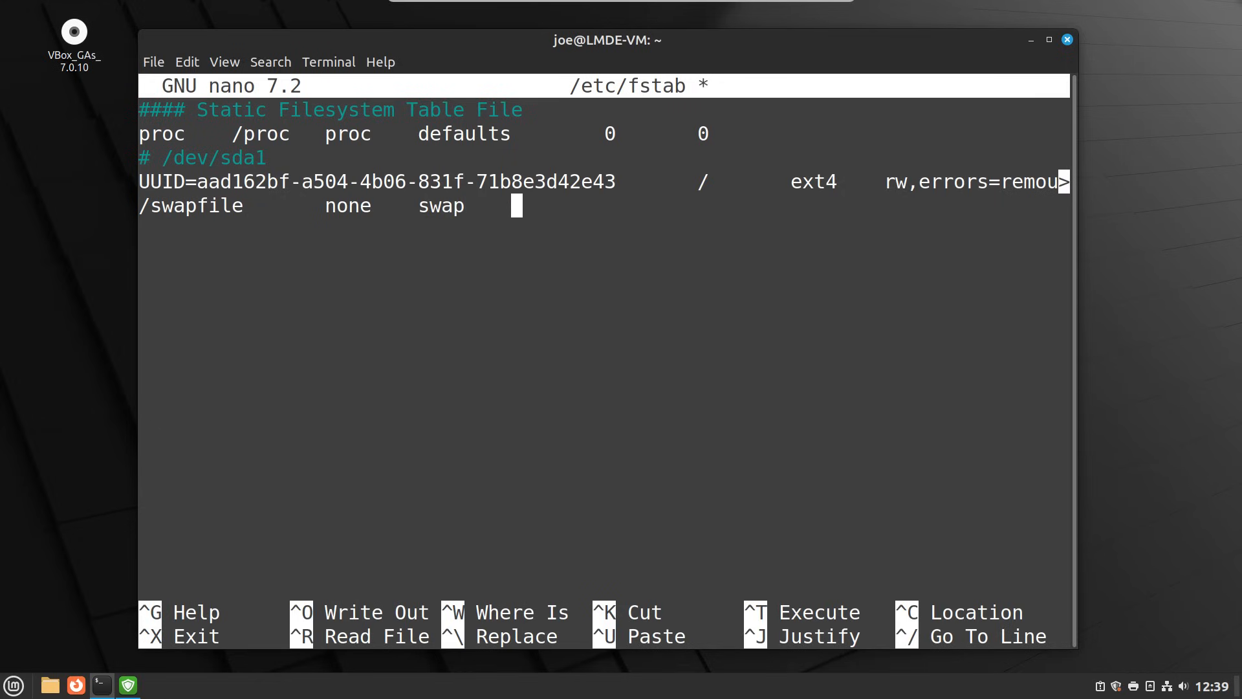
text(sw)
key(Return)
key(ctrl+o)
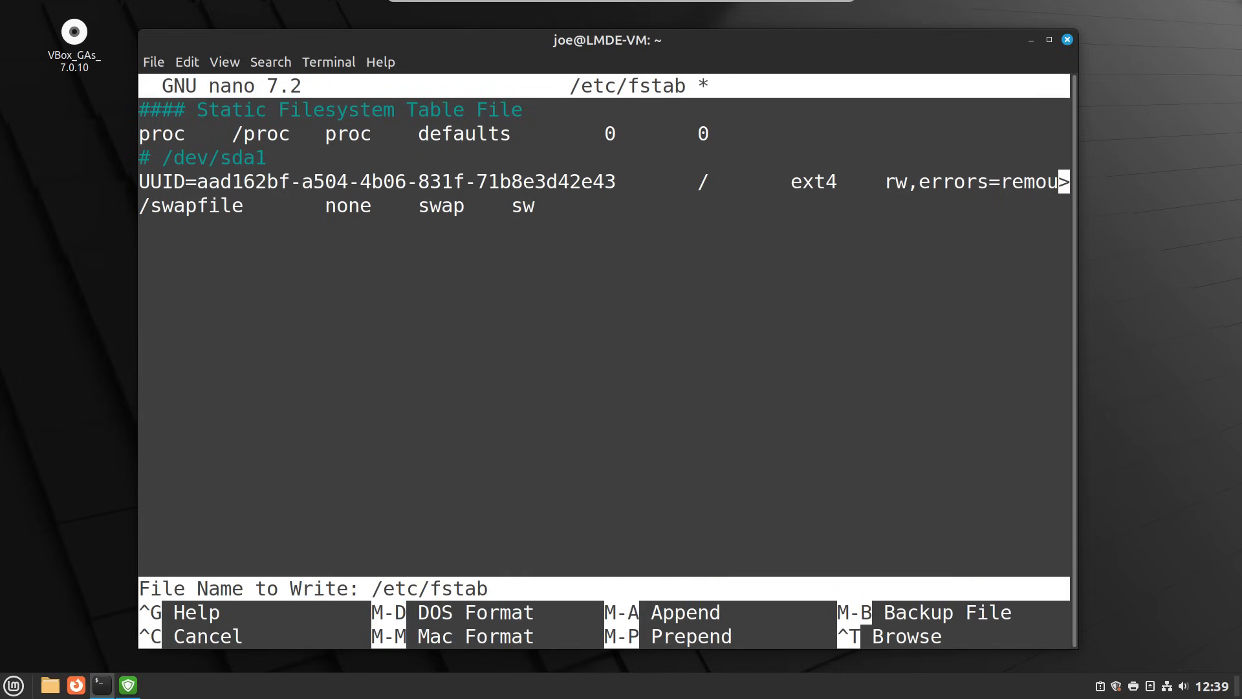
- Confirm saving /etc/fstab, exit nano, and start typing the reboot command
key(Return)
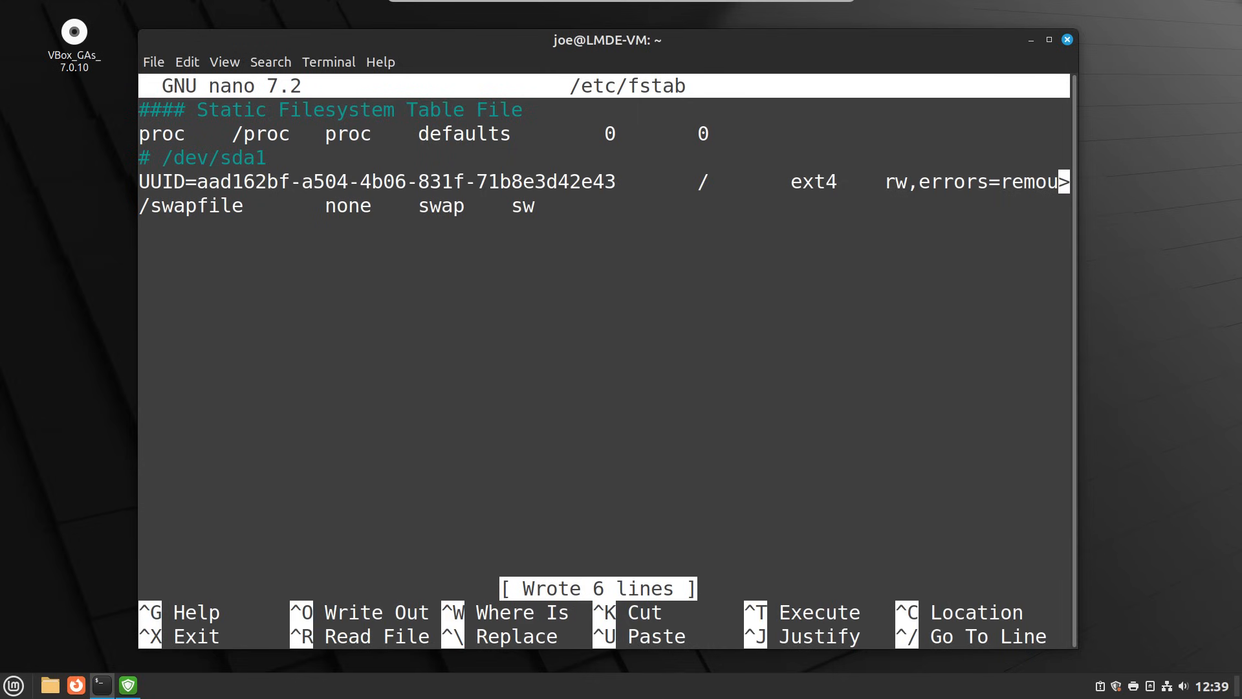
key(ctrl+x)
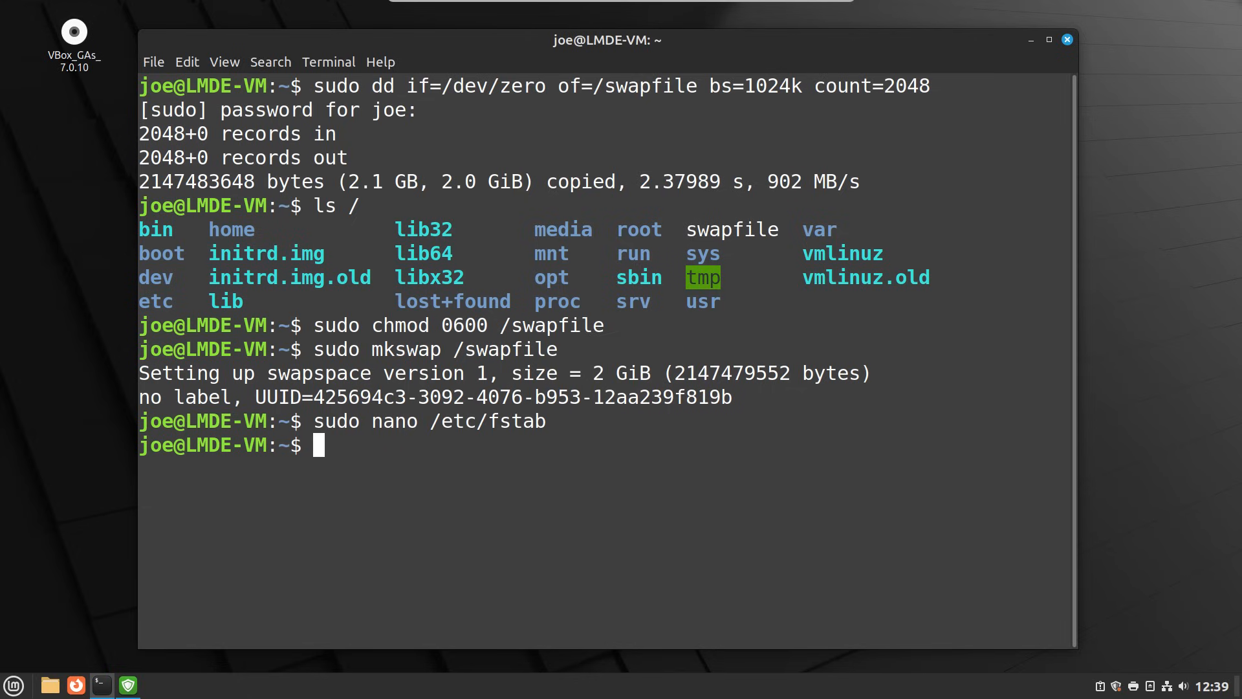
text(rebott)
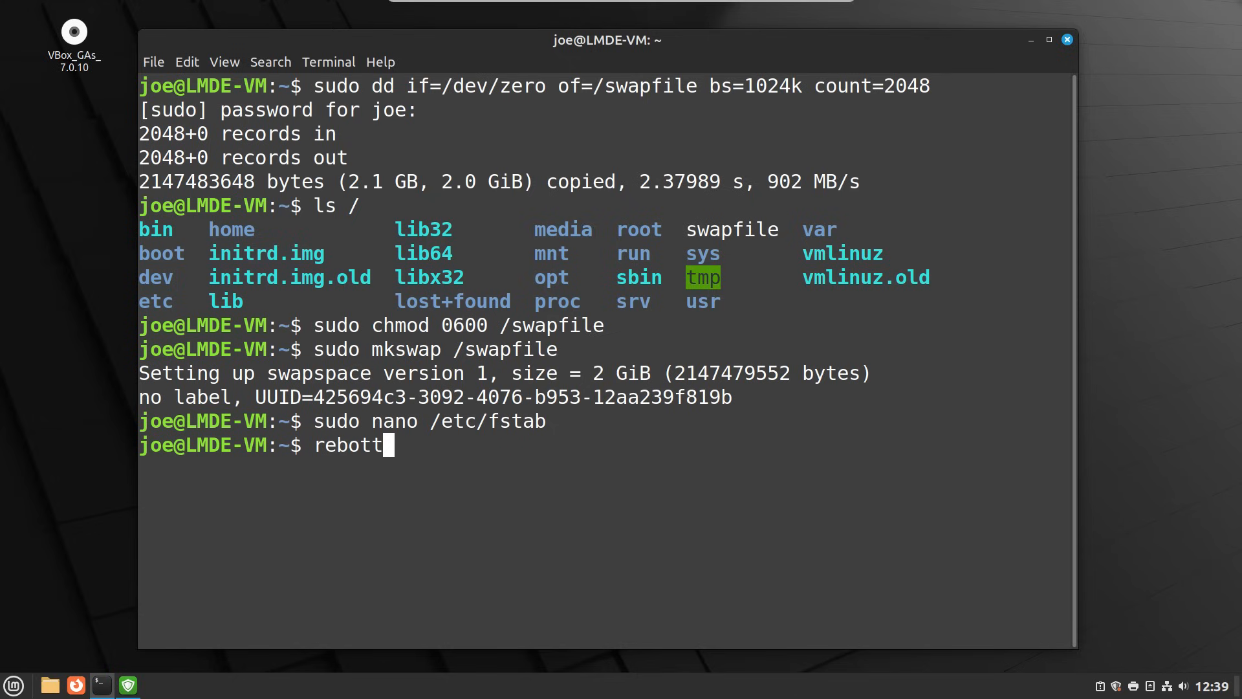
key(BackSpace)
key(BackSpace)
- Run reboot and boot LMDE 6 Faye immediately from the GRUB menu
text(ot)
key(Return)
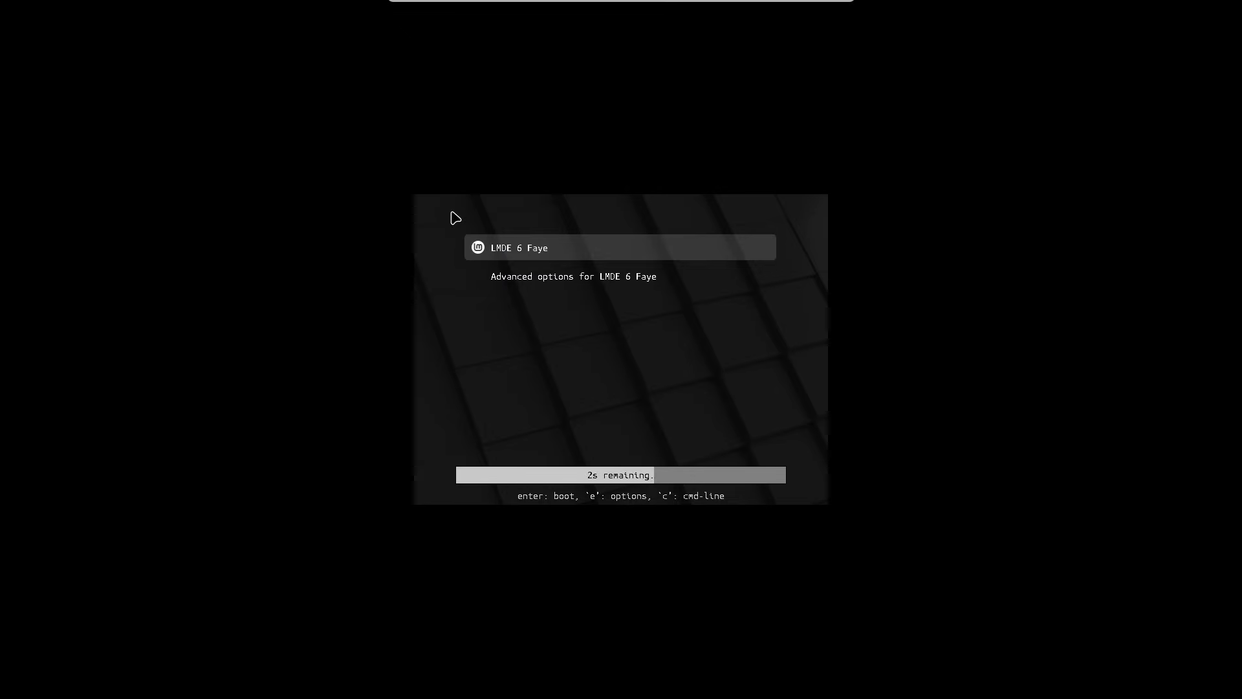
key(Return)
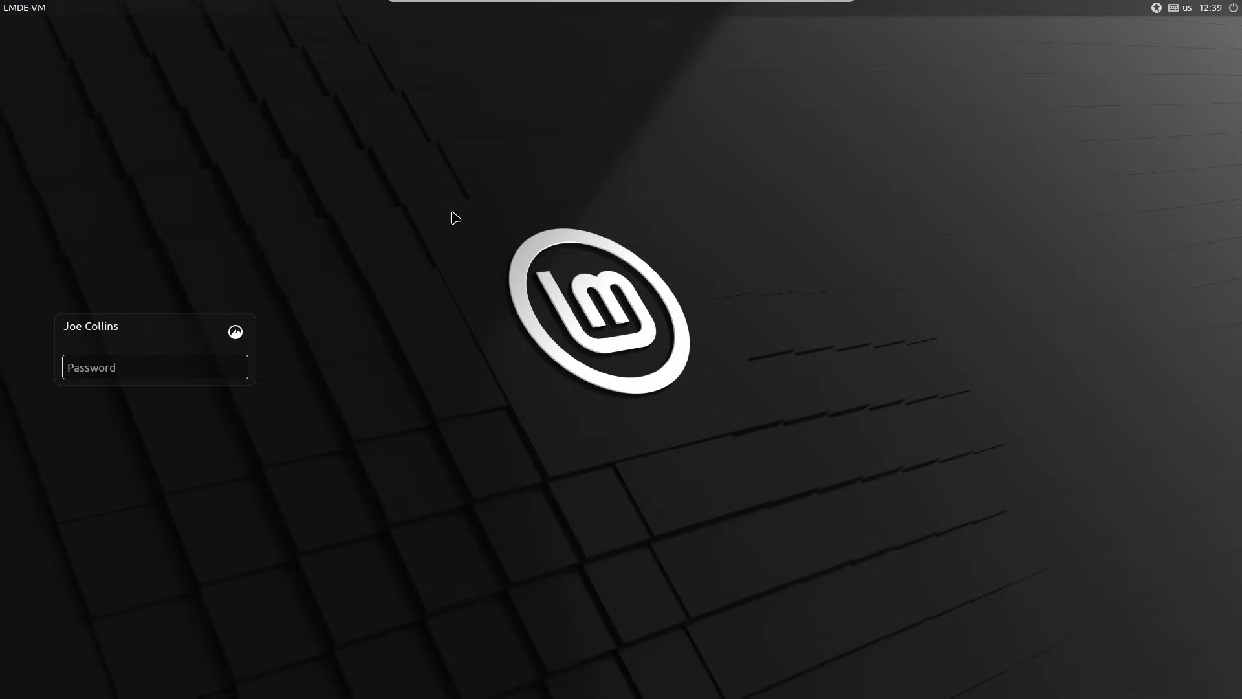
- Log back into the LMDE desktop with the account password and open a new terminal
text(********)
key(Return)
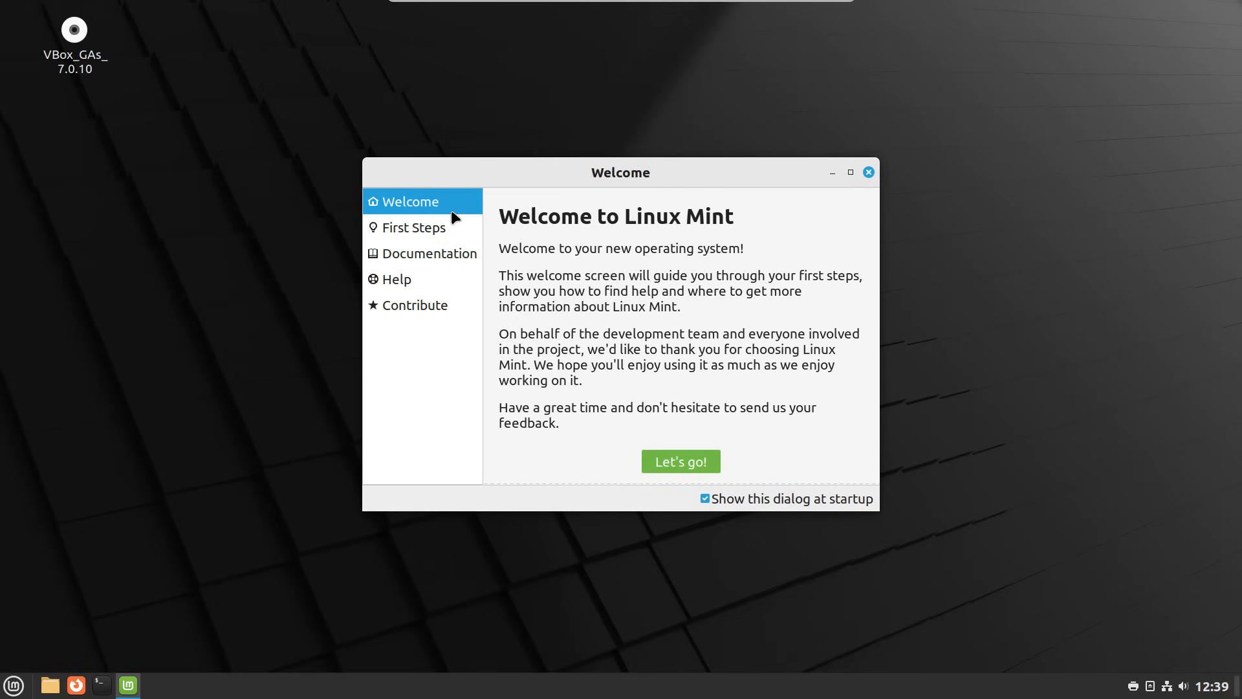
click(517, 81)
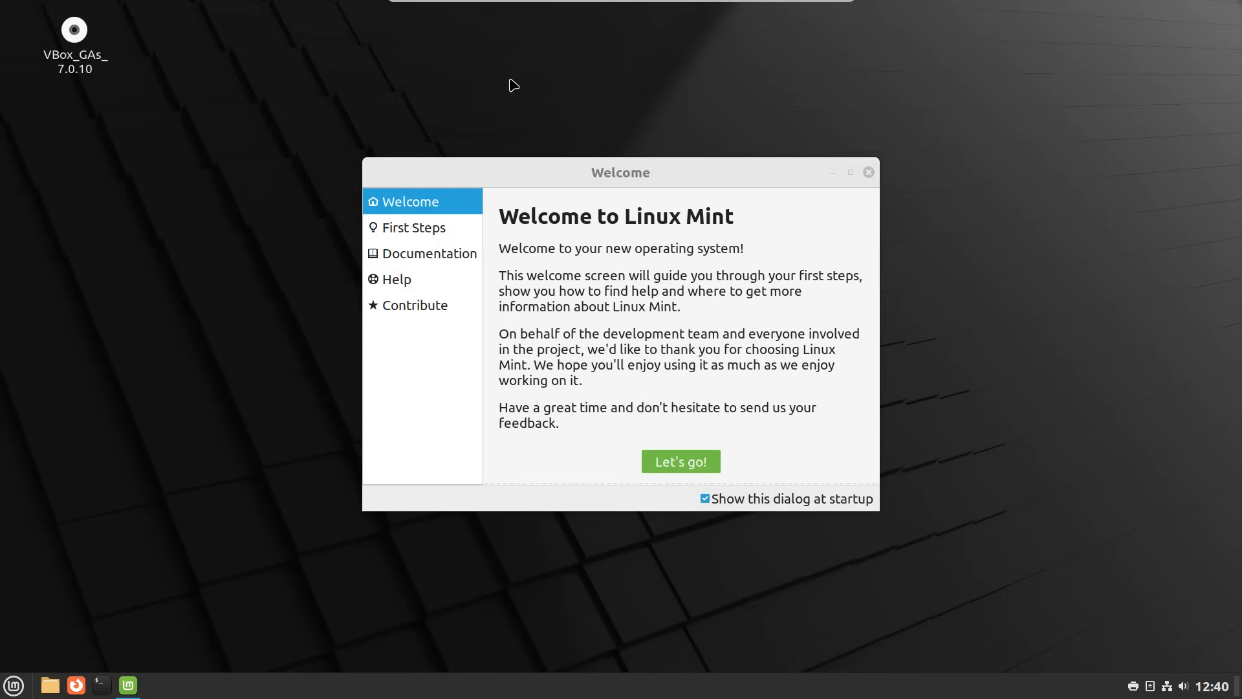
key(ctrl+alt+t)
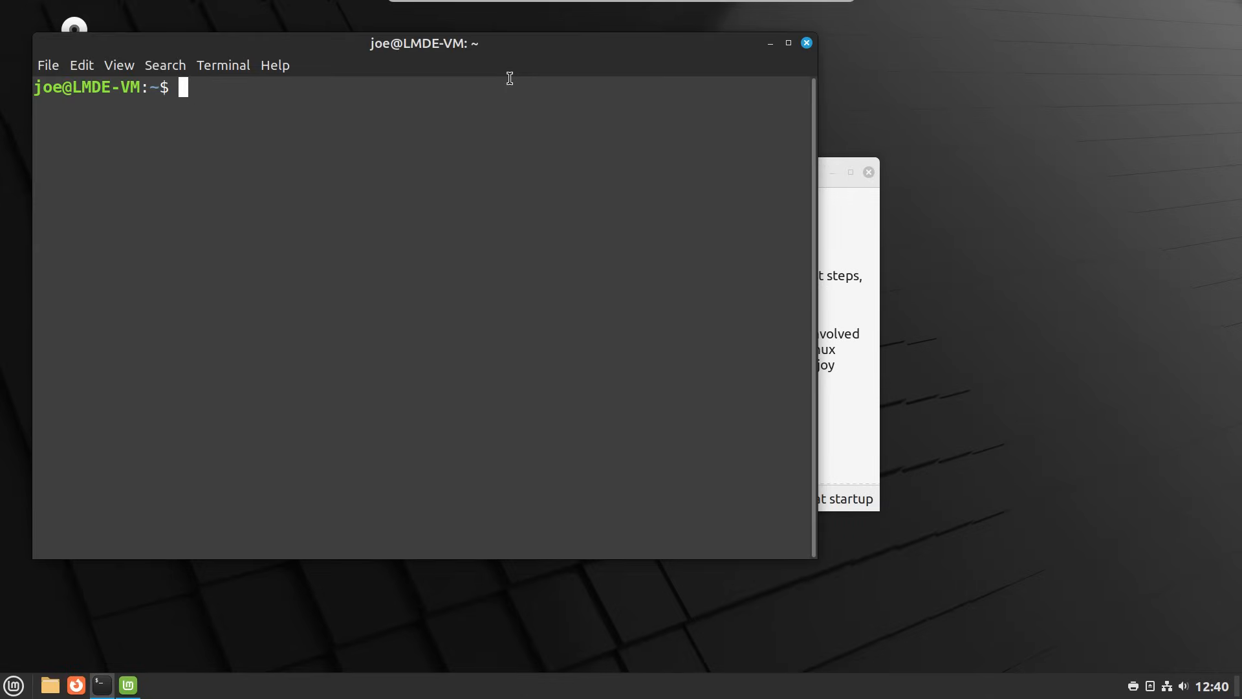
- Enlarge the terminal font, shift the window right, and install htop with 'sudo apt install htop'
key(ctrl+plus)
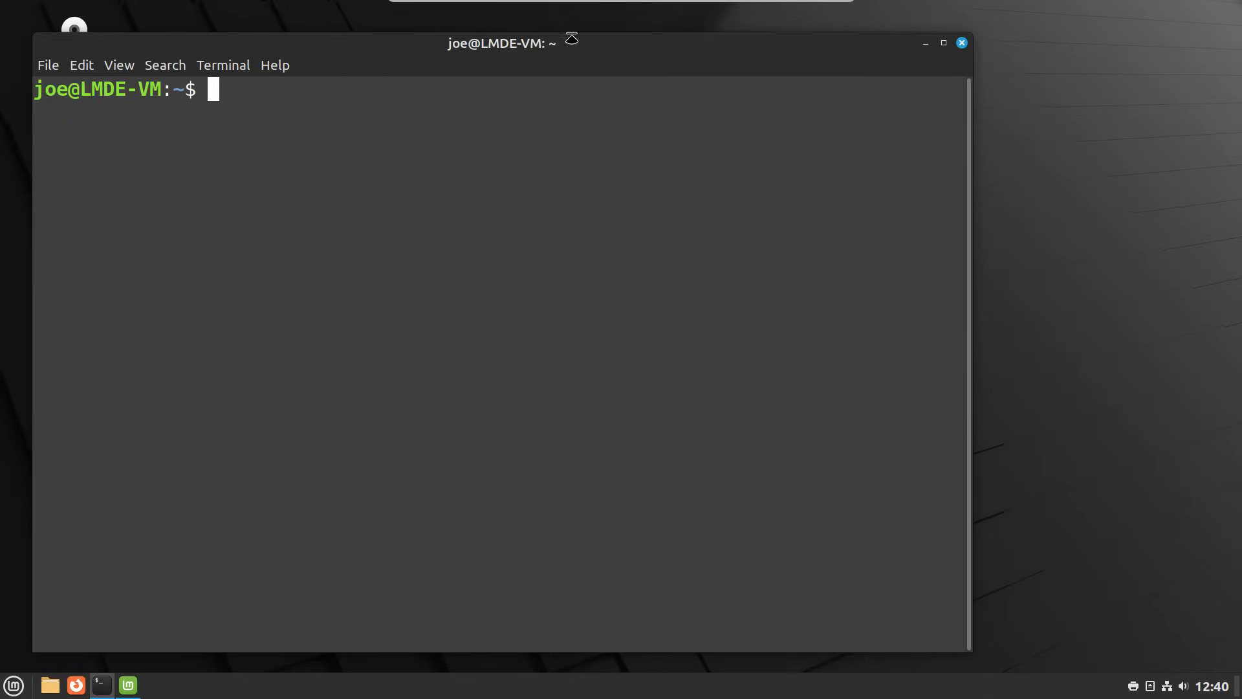
drag(575, 40, 677, 40)
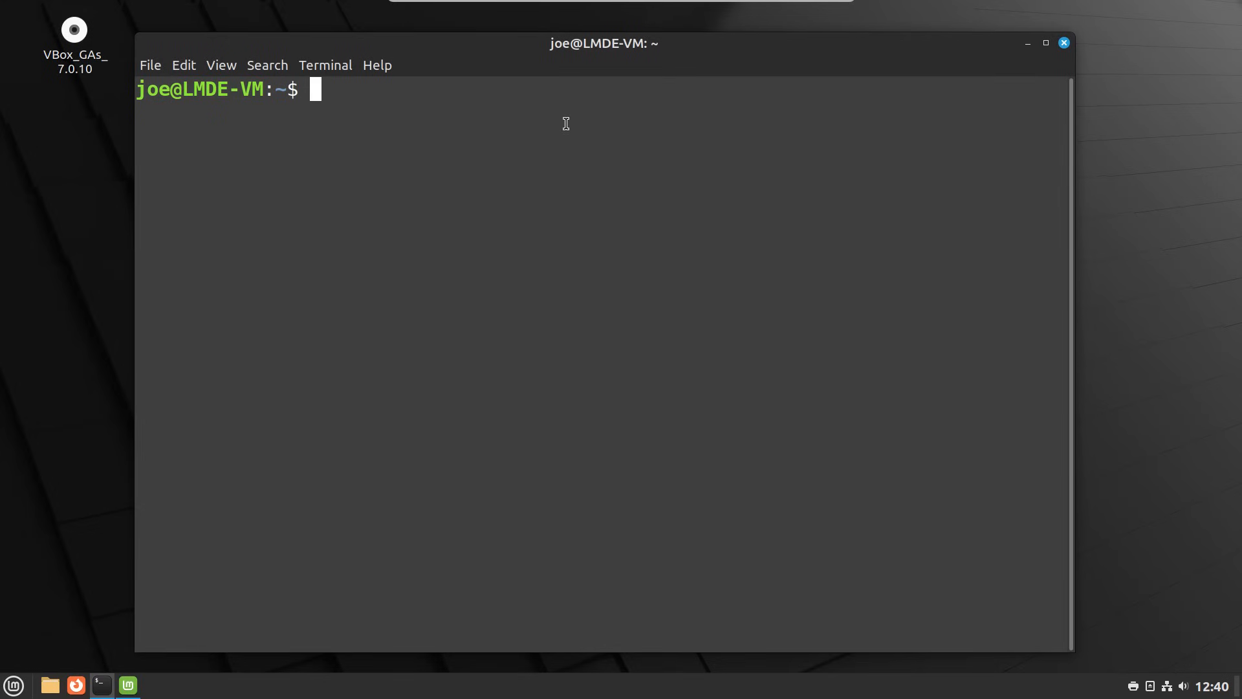
text(sudo a)
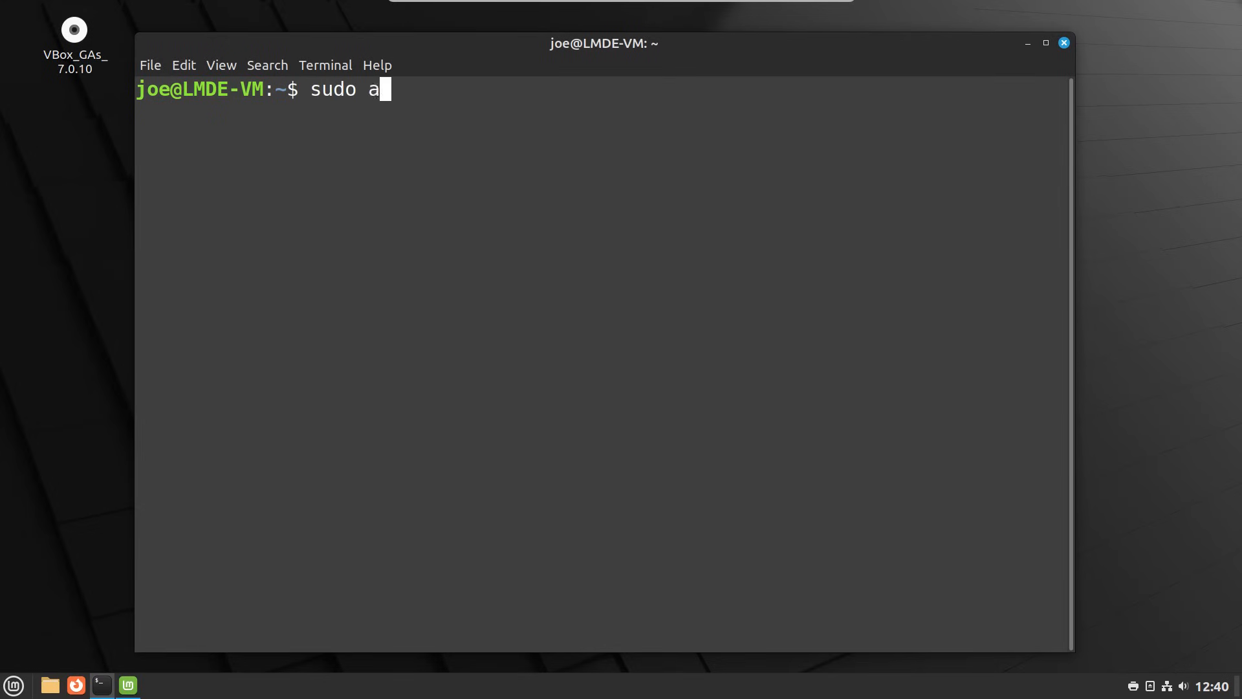
text(pt install)
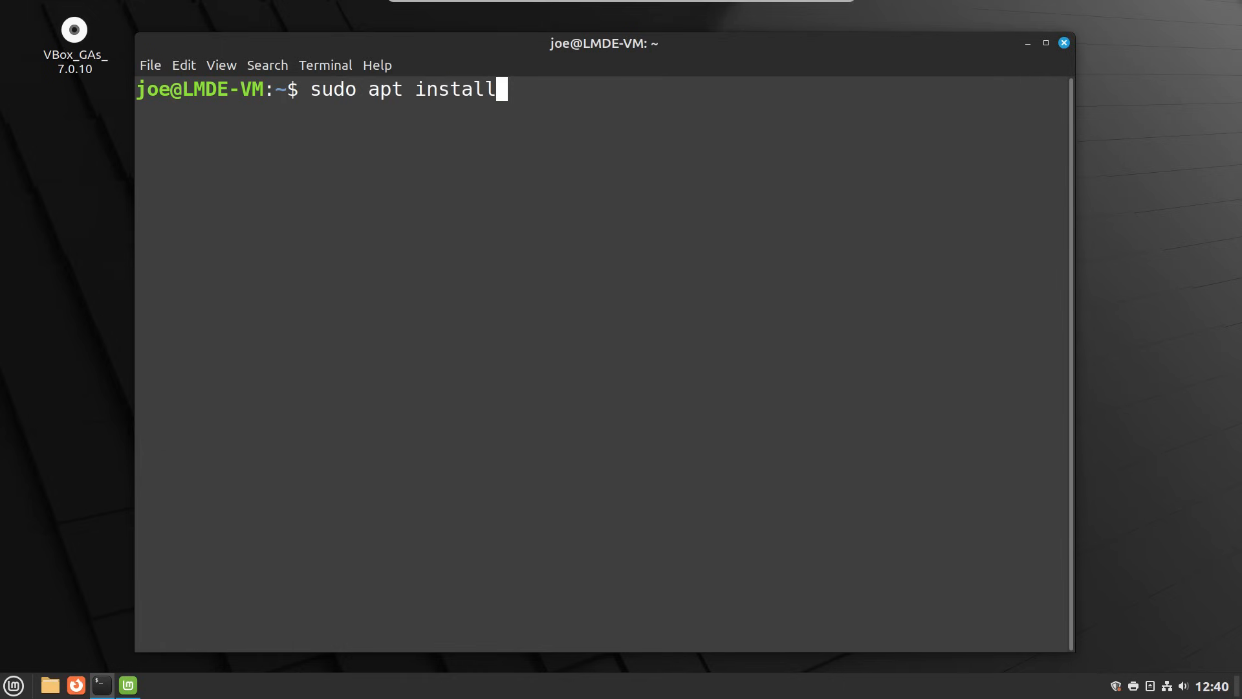
text( htop)
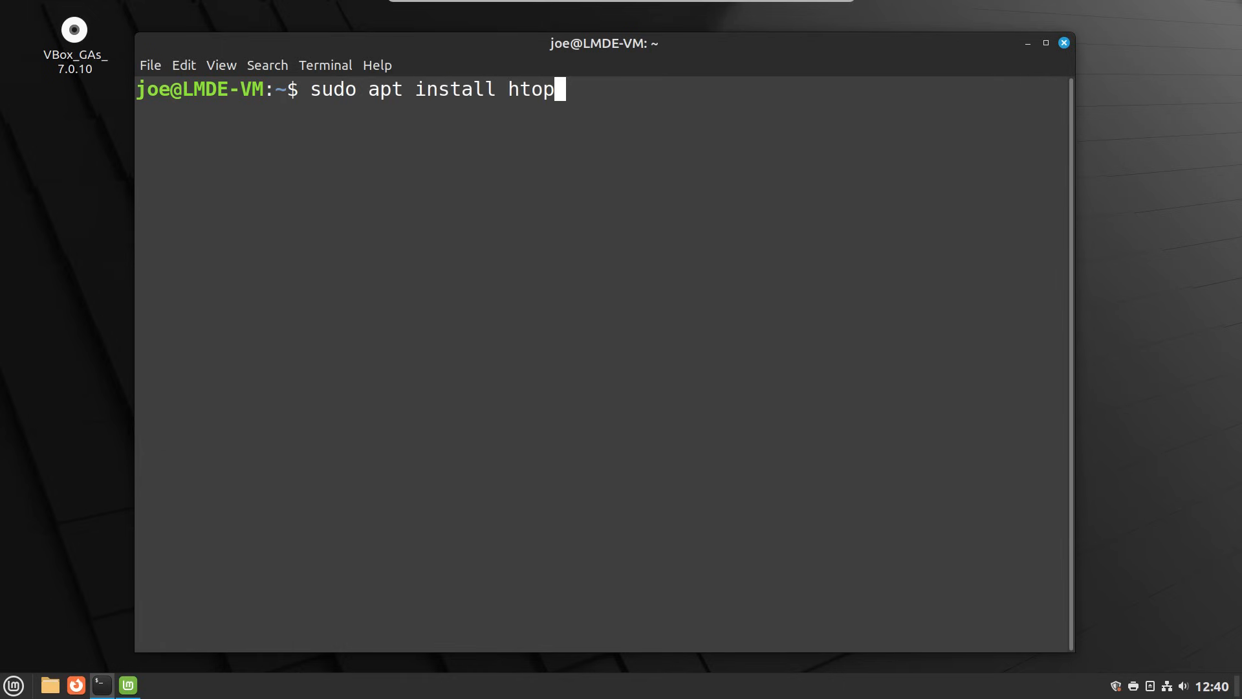
key(Return)
text(*)
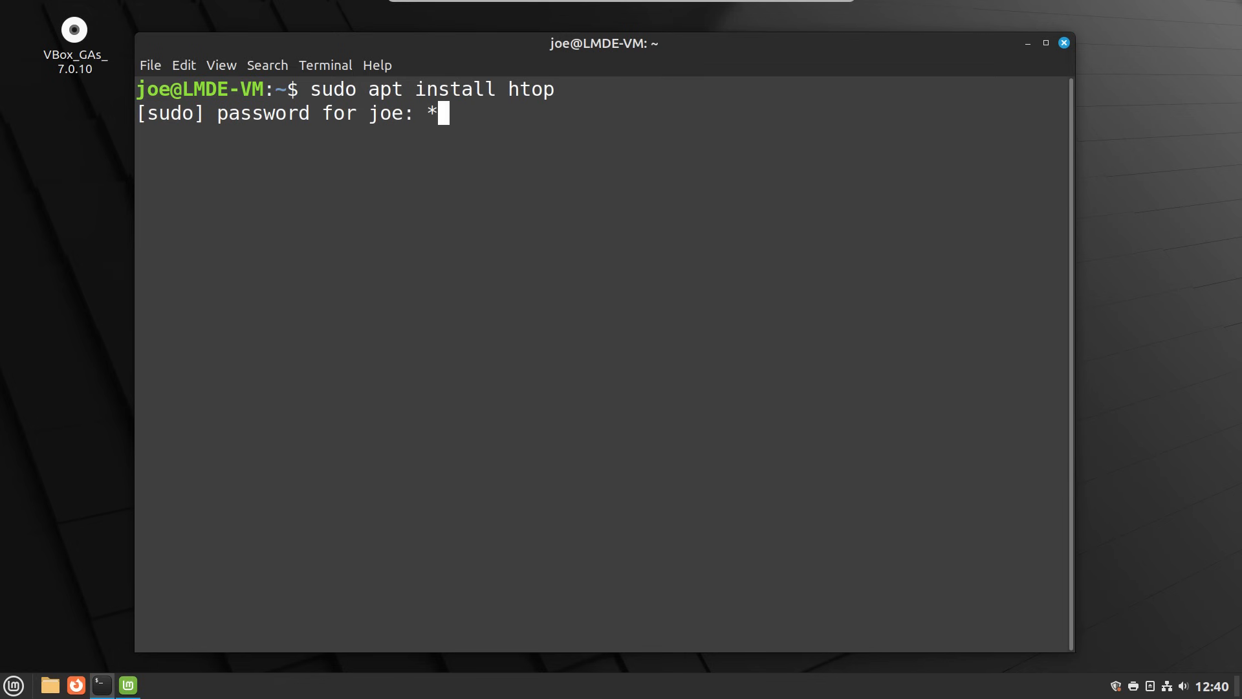
text(*******)
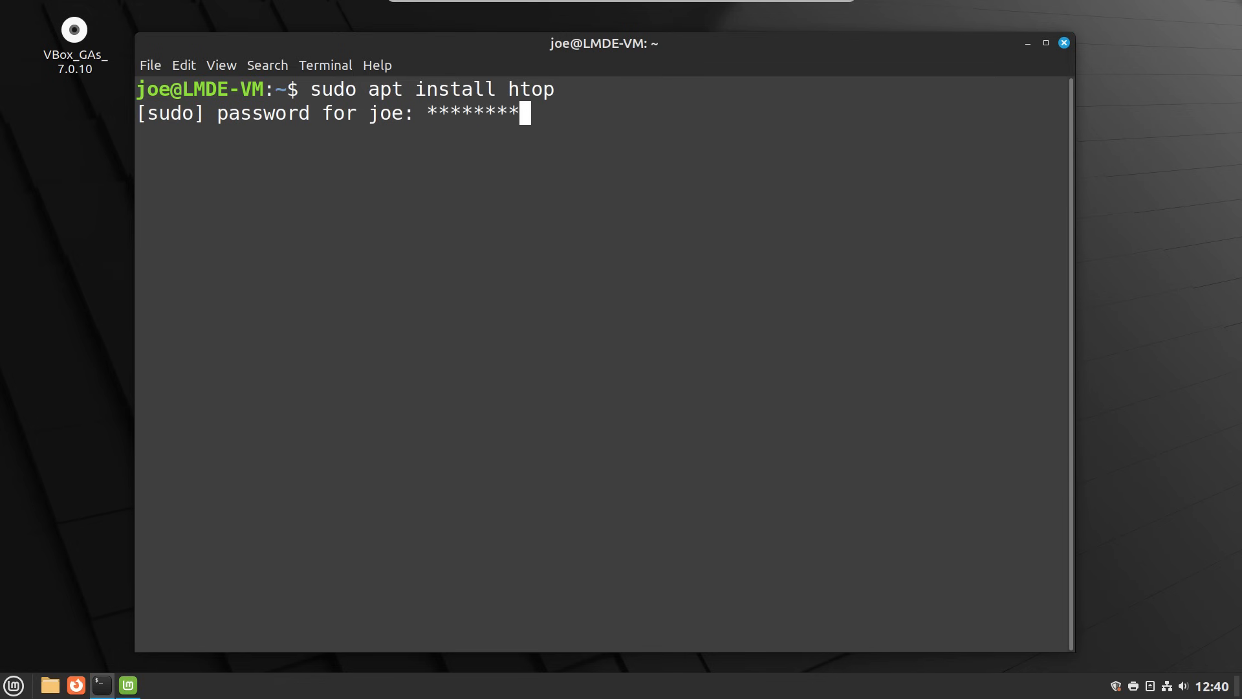
key(Return)
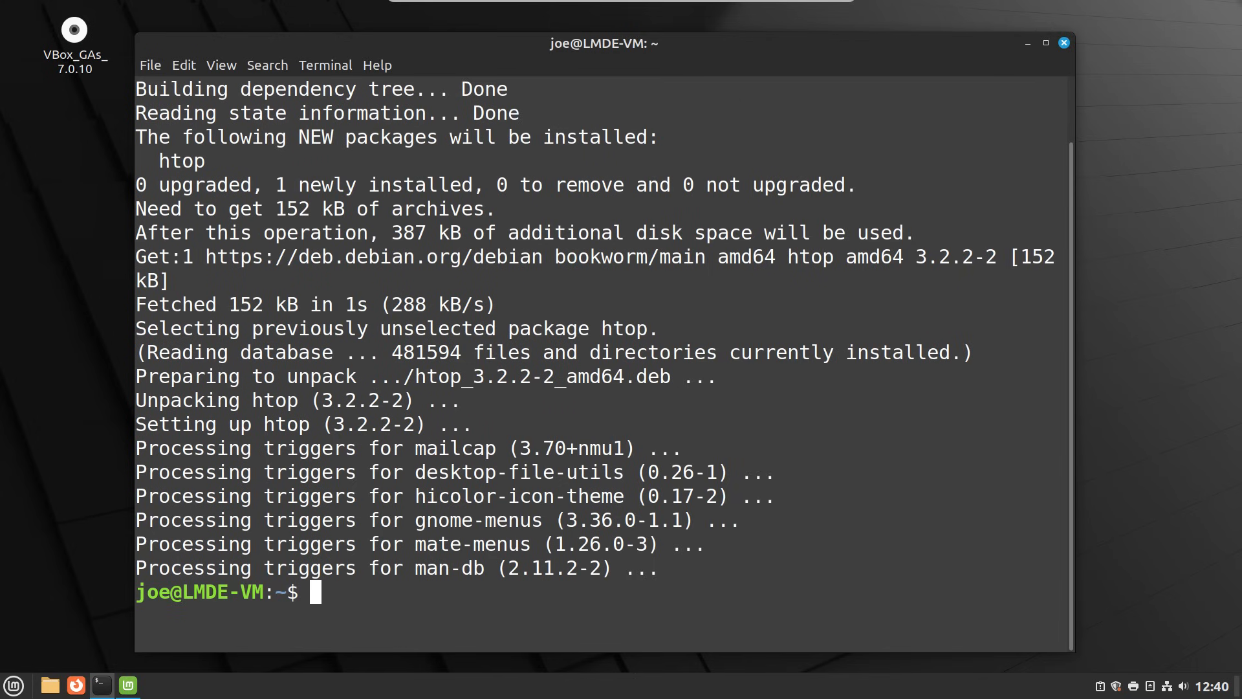
- Run htop to confirm 0K of 2.00G swap used, quit it, and clear the screen
text(htop)
key(Return)
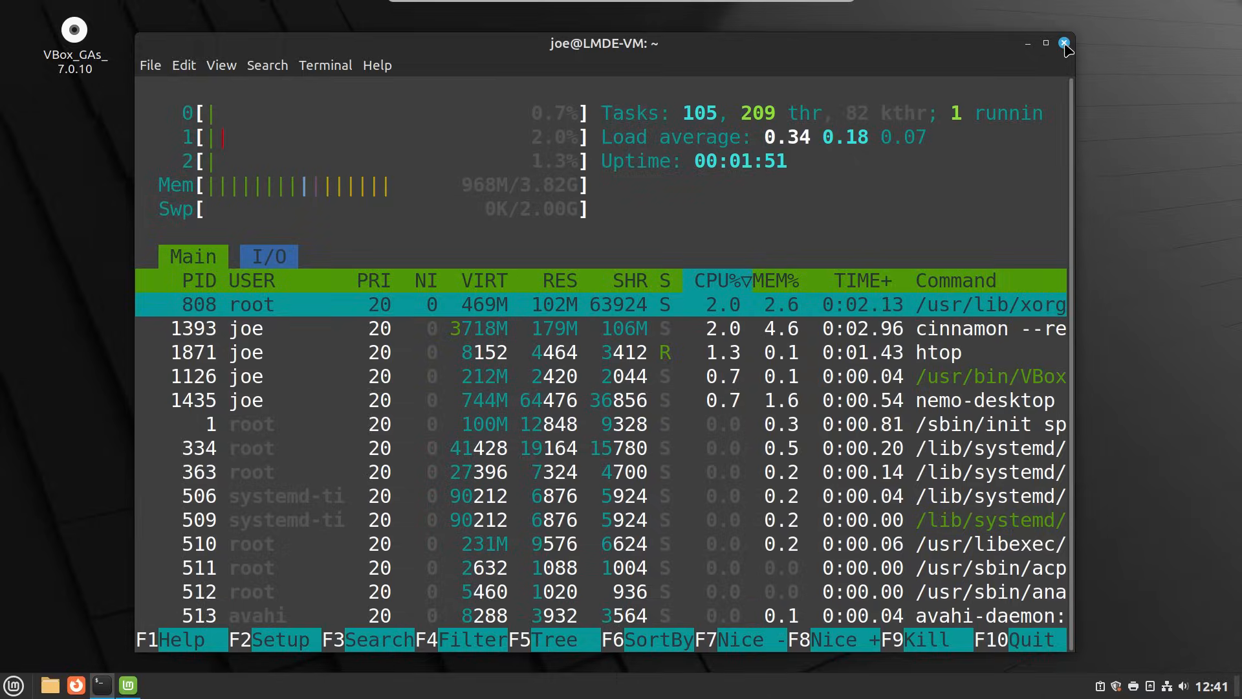
key(F10)
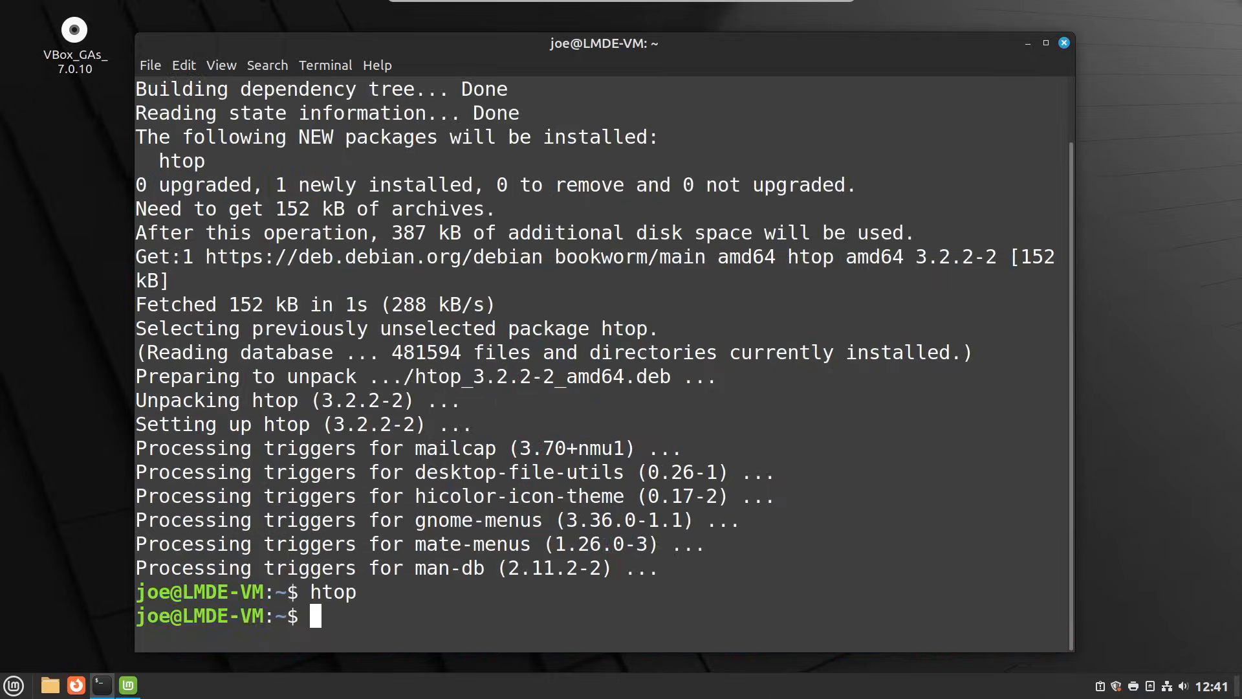
key(ctrl+l)
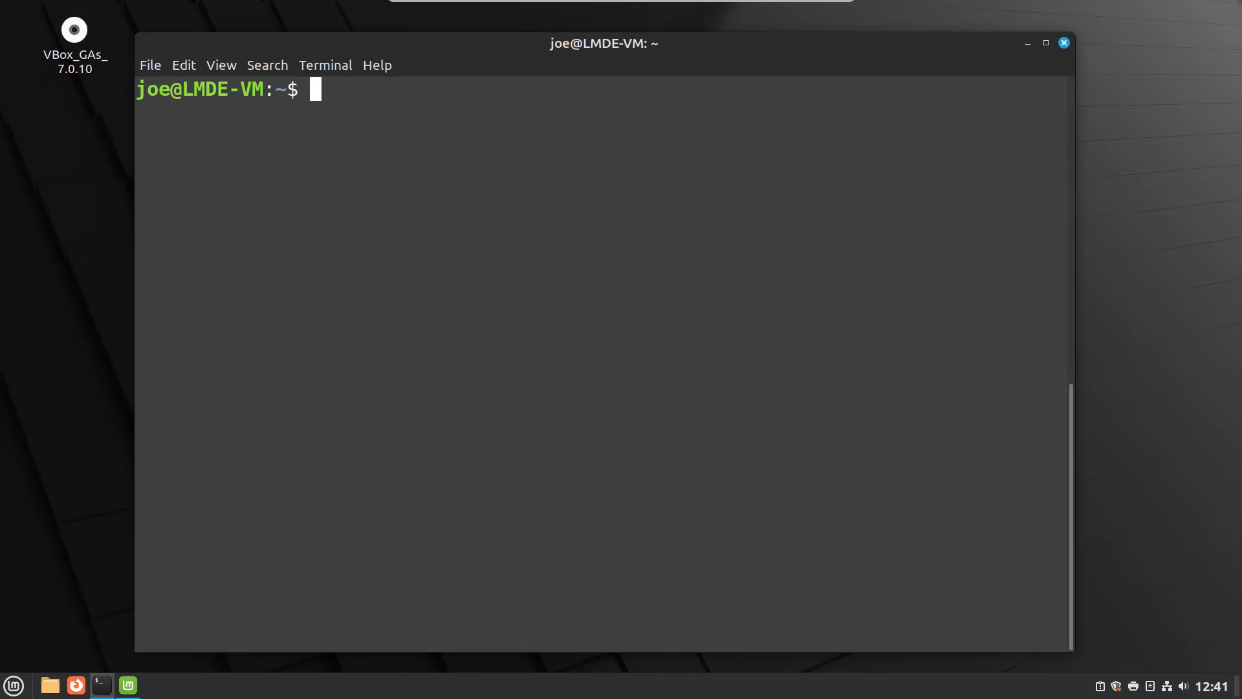
- Run 'free -h' to confirm 2.0Gi swap, then exit the terminal
text(free -l)
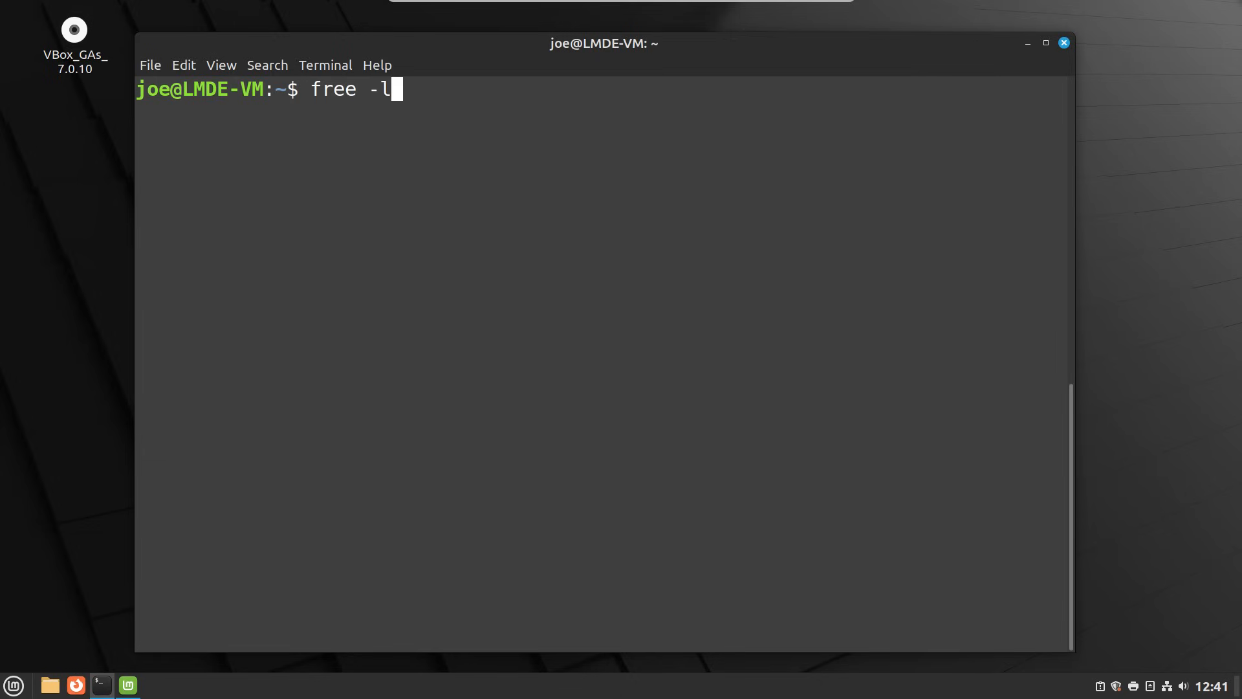
key(BackSpace)
text(h)
key(Return)
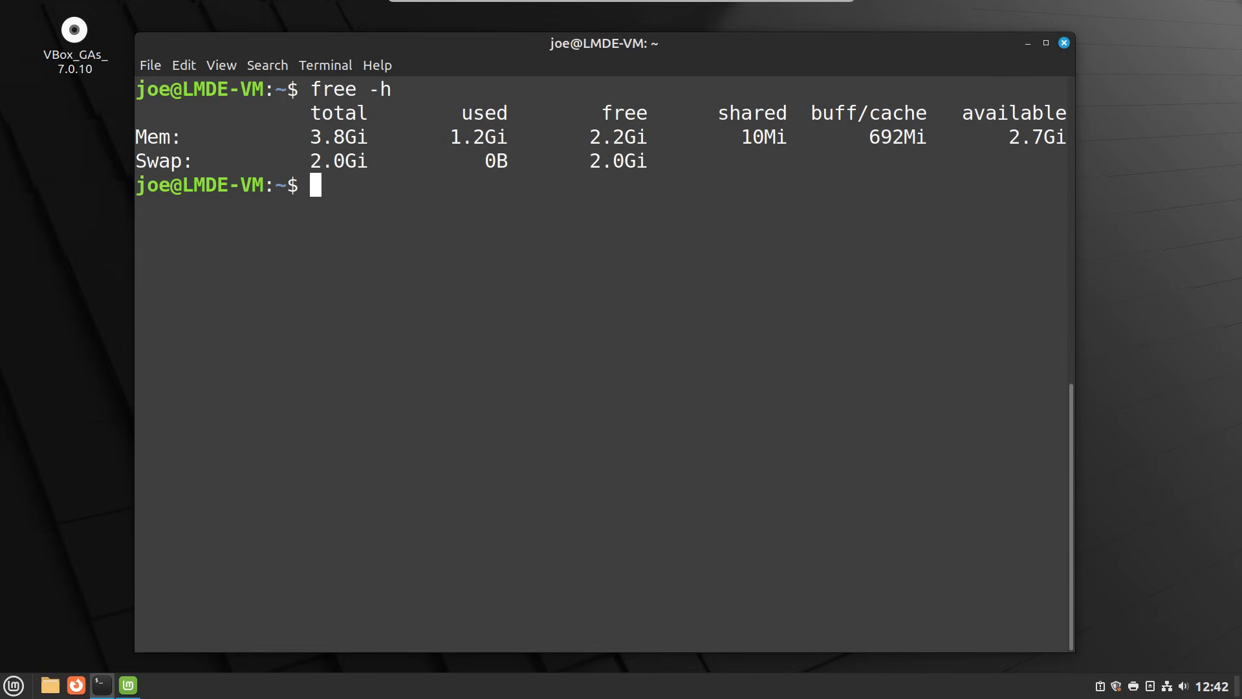
text(exit)
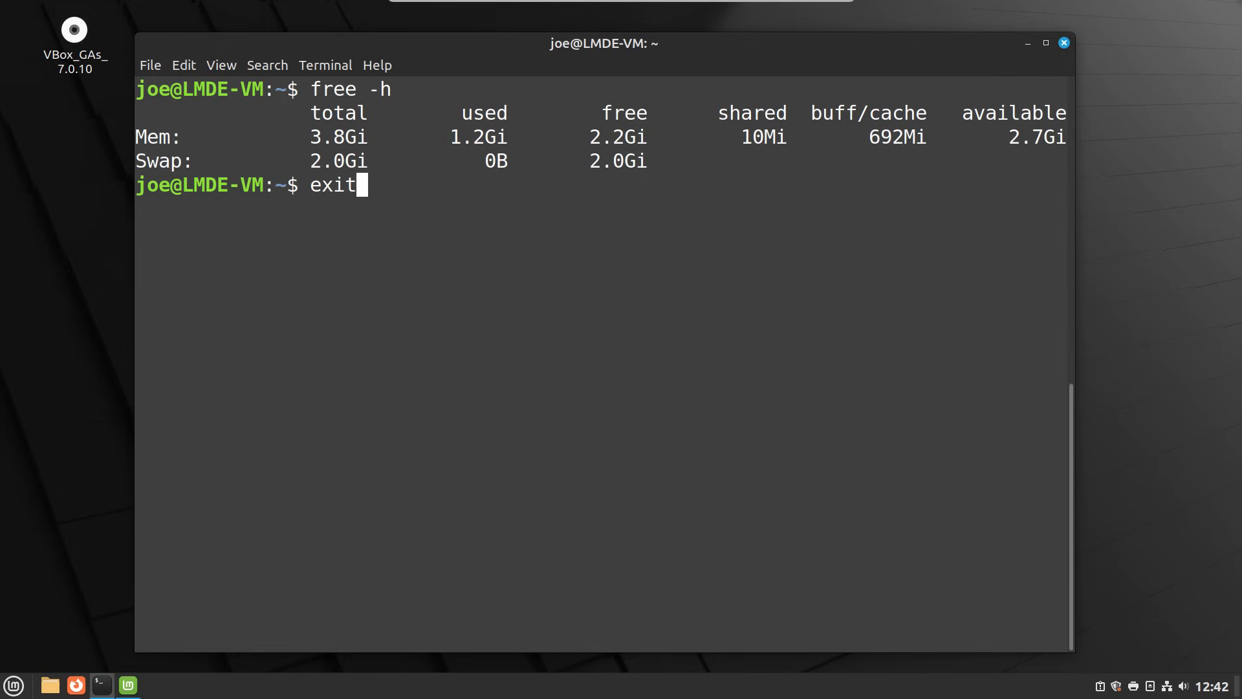
key(Return)
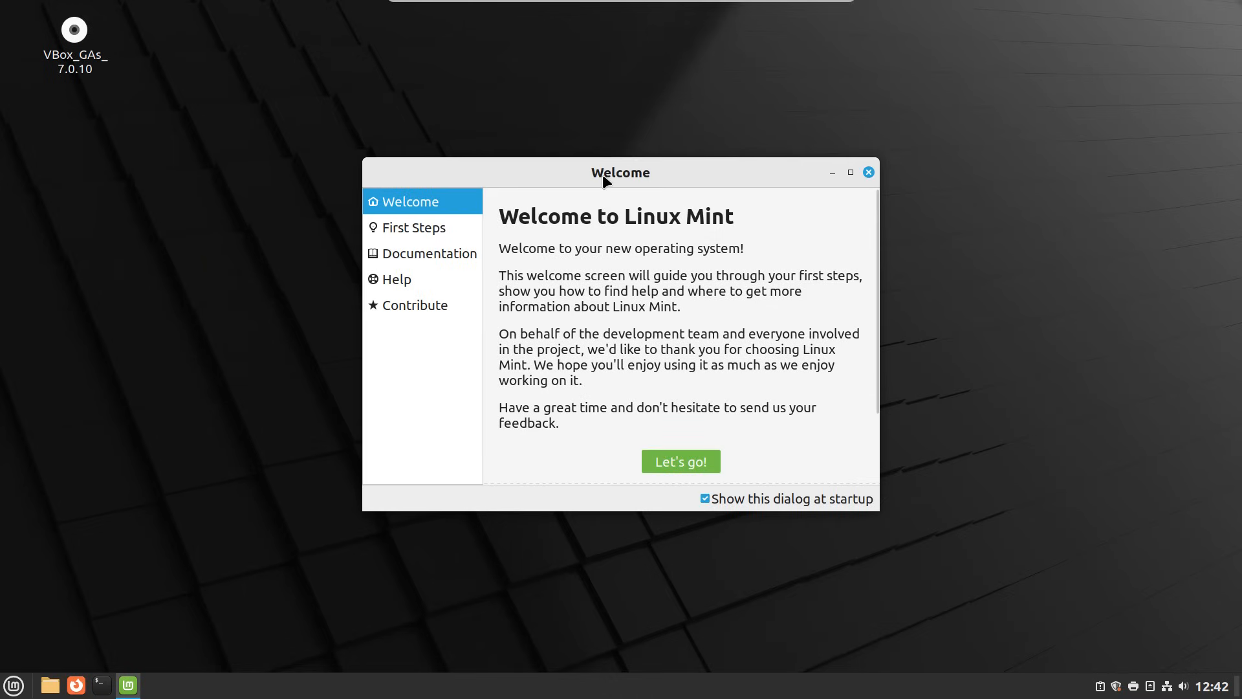
- Move the Welcome window up and scroll its First Steps page down to Multimedia Codecs
drag(603, 173, 564, 135)
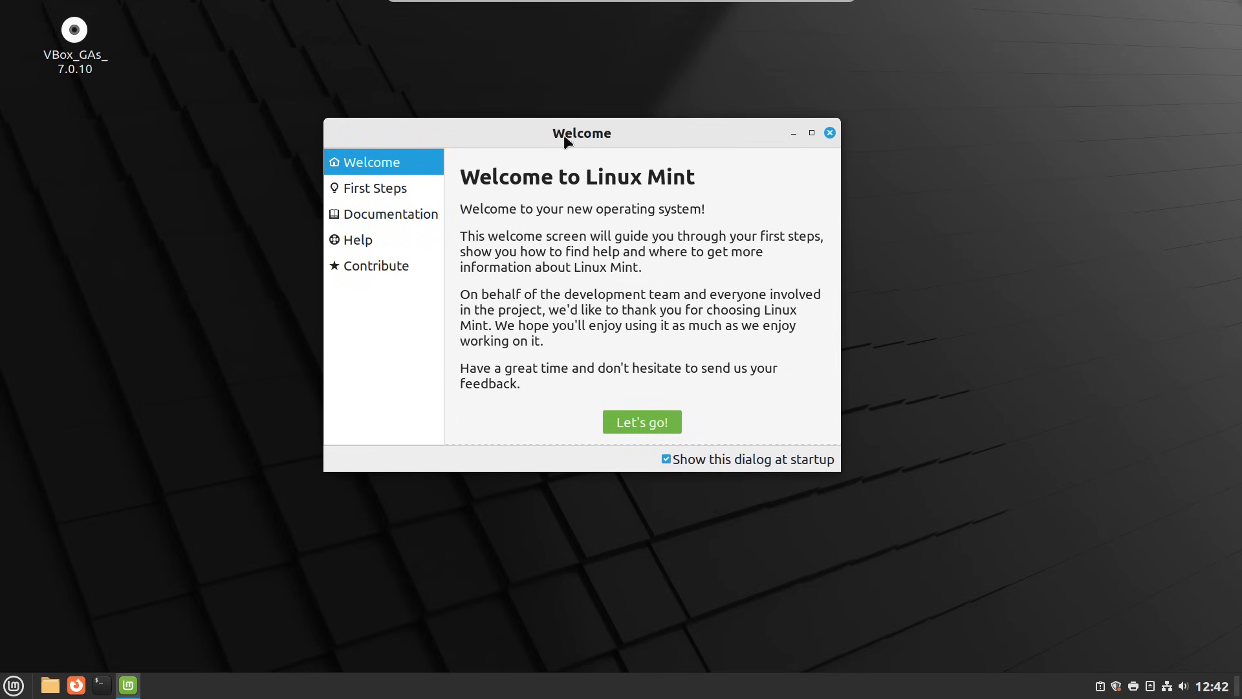
click(393, 189)
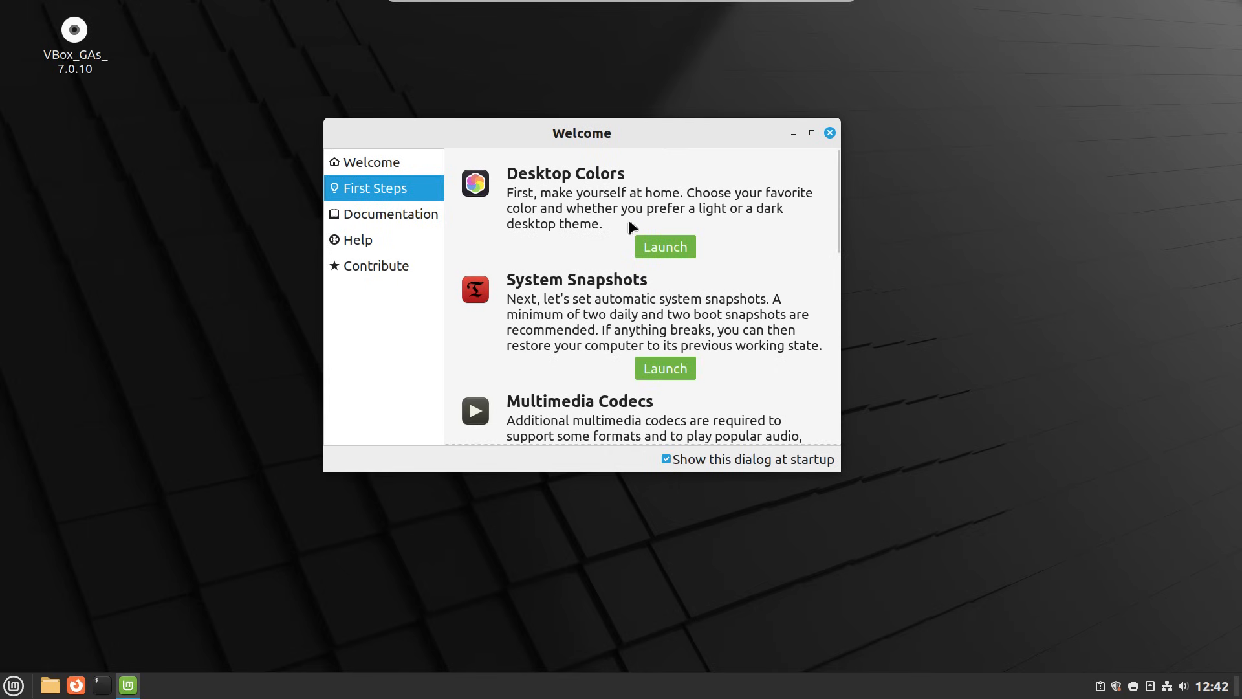
scroll(649, 305, down, 4)
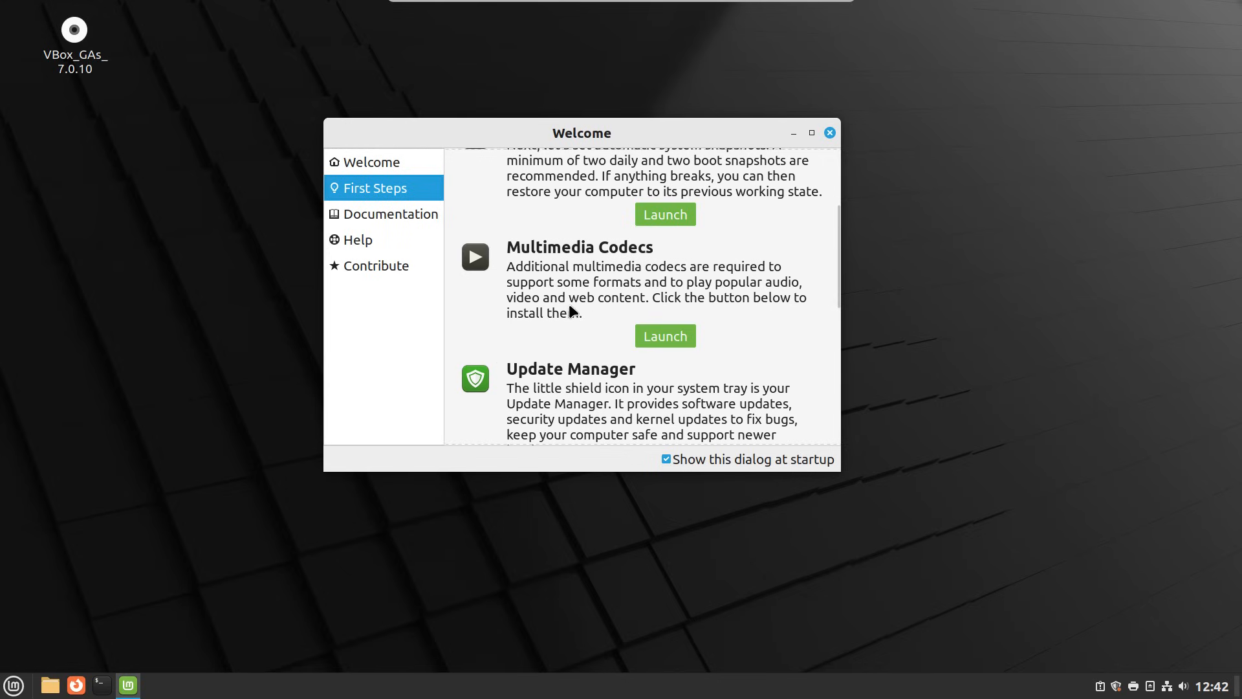
- Start the Multimedia Codecs install, confirm the mint-meta-codecs package, and show download details
click(678, 339)
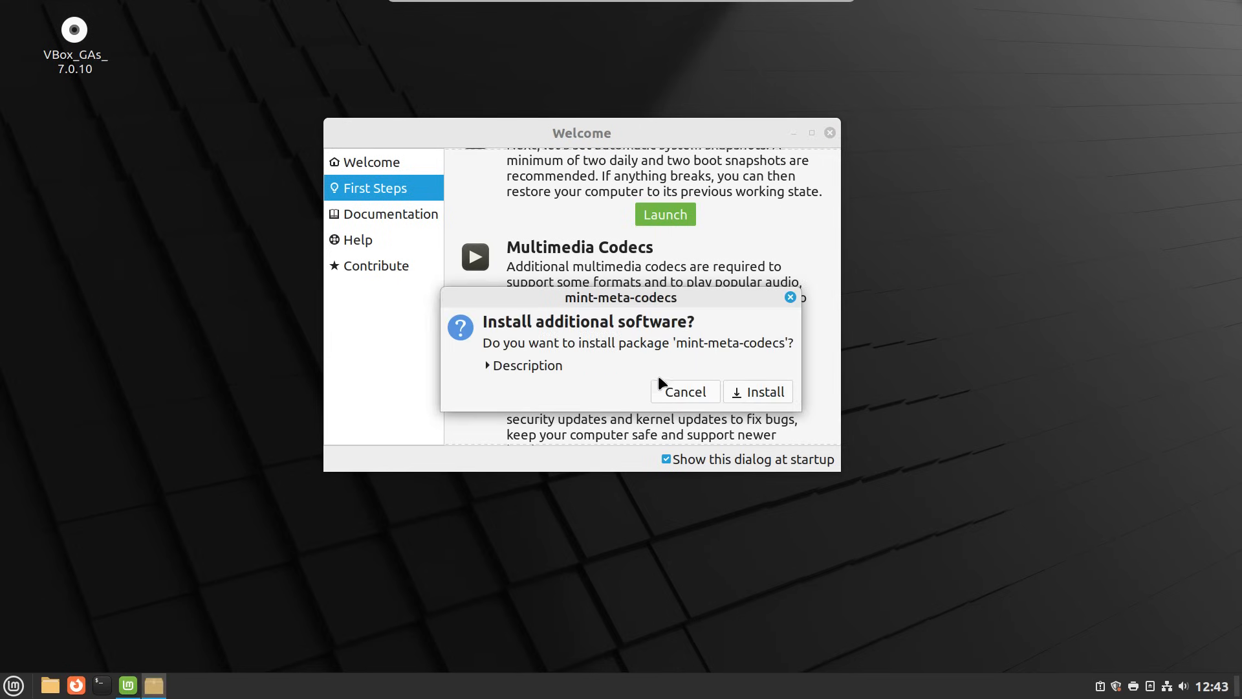
click(746, 390)
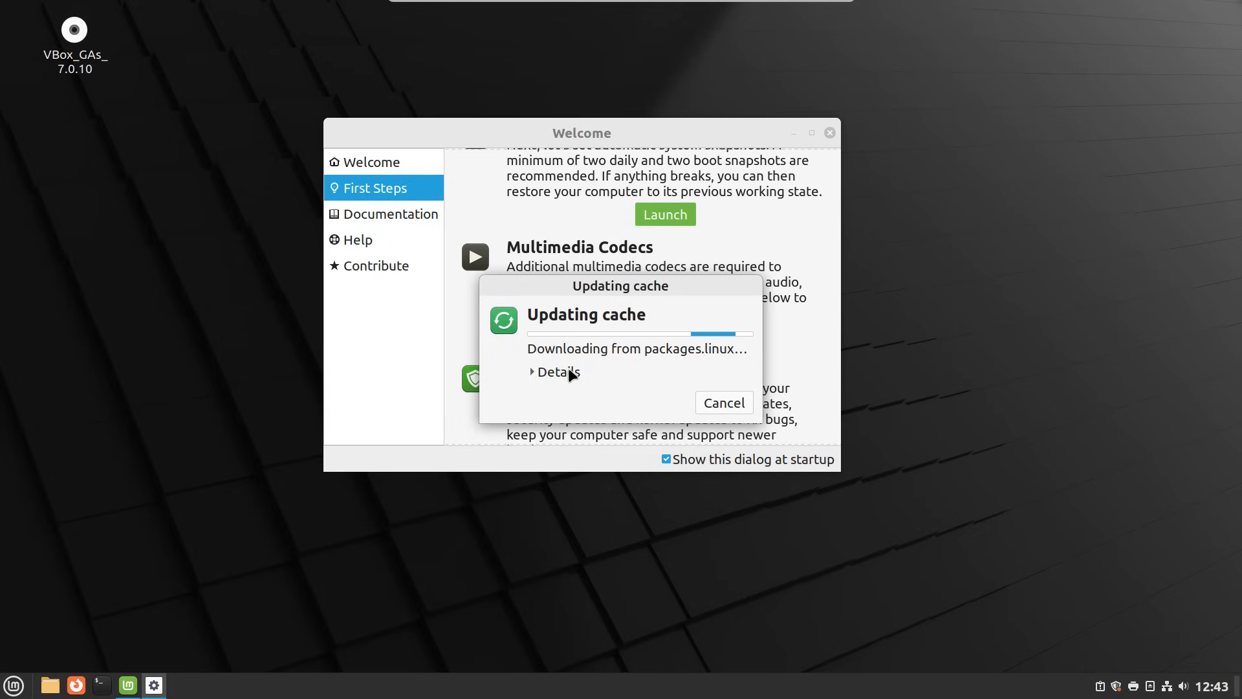
click(569, 369)
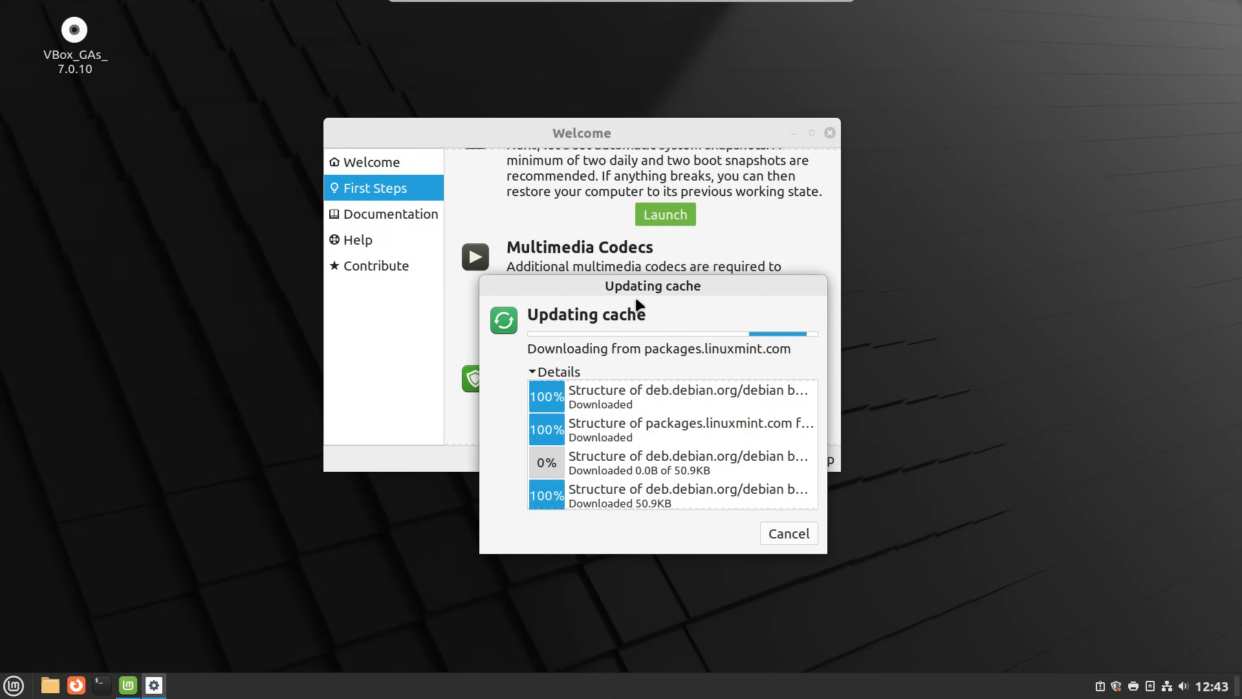
drag(637, 289, 547, 82)
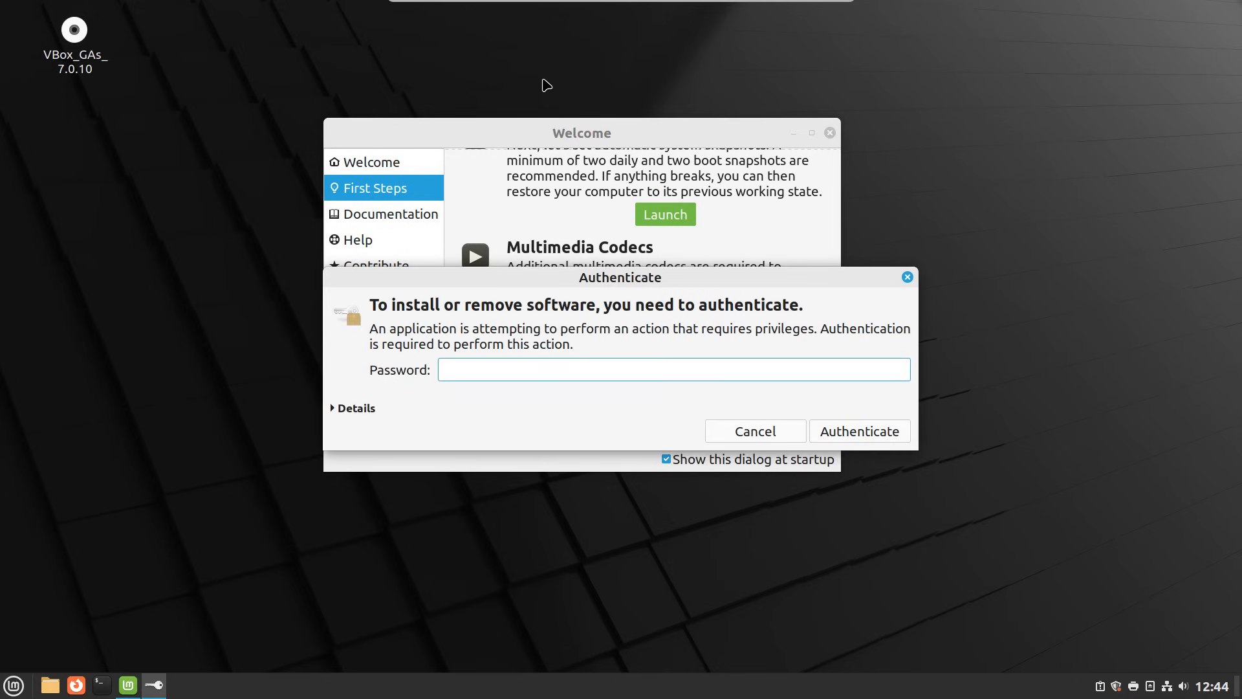
- Authorise with the password and dismiss the 'mint-meta-codecs already installed' notice
text(••••••••)
key(Return)
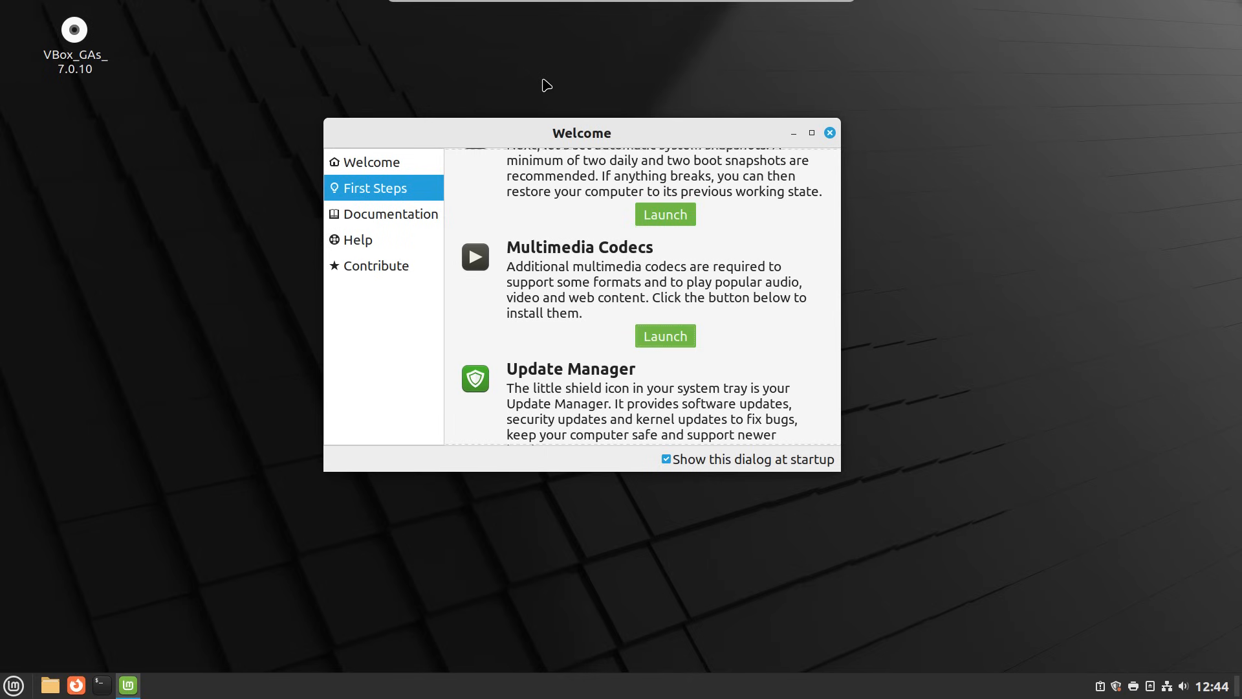
scroll(729, 297, down, 1)
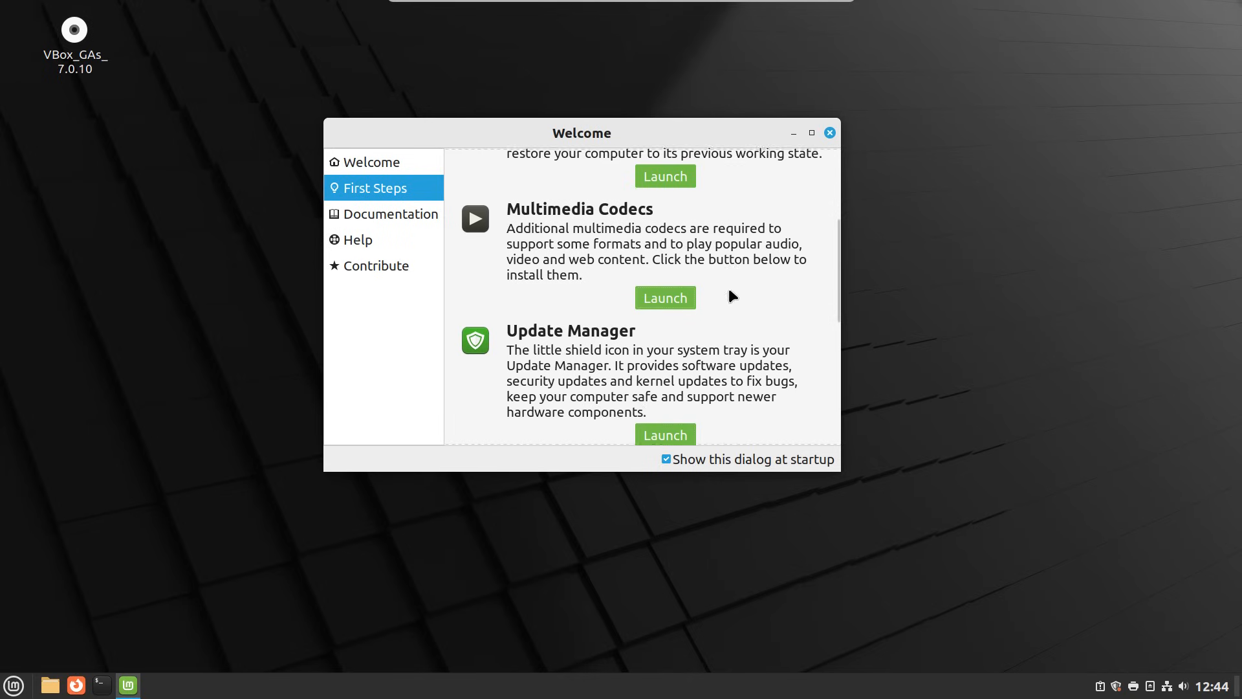
scroll(729, 296, down, 2)
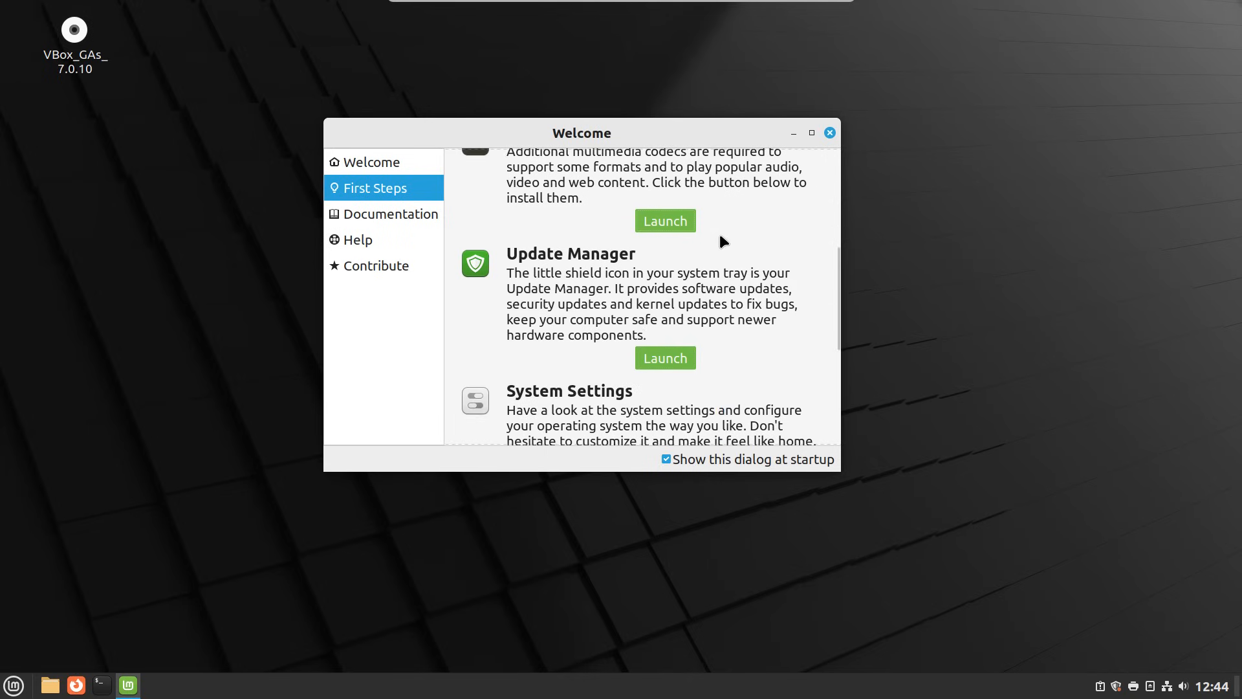
scroll(719, 241, down, 1)
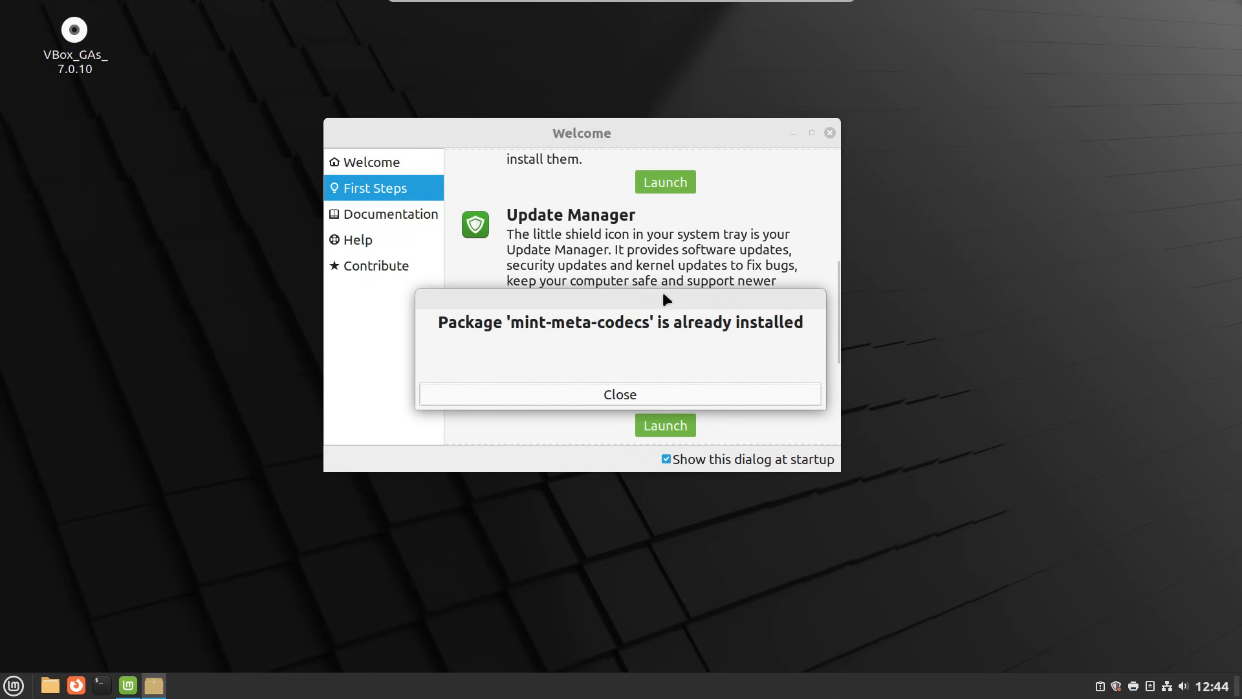
click(673, 401)
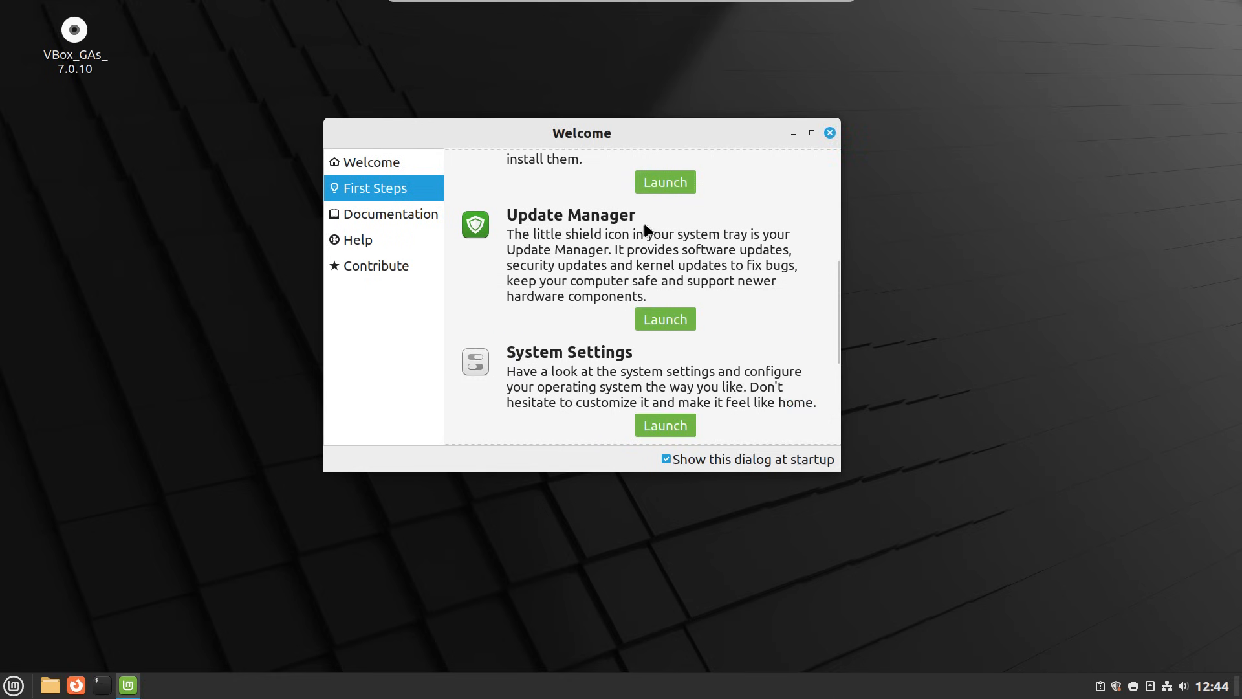
- Launch Update Manager, dismiss its introduction, and decline switching to a local mirror
click(661, 317)
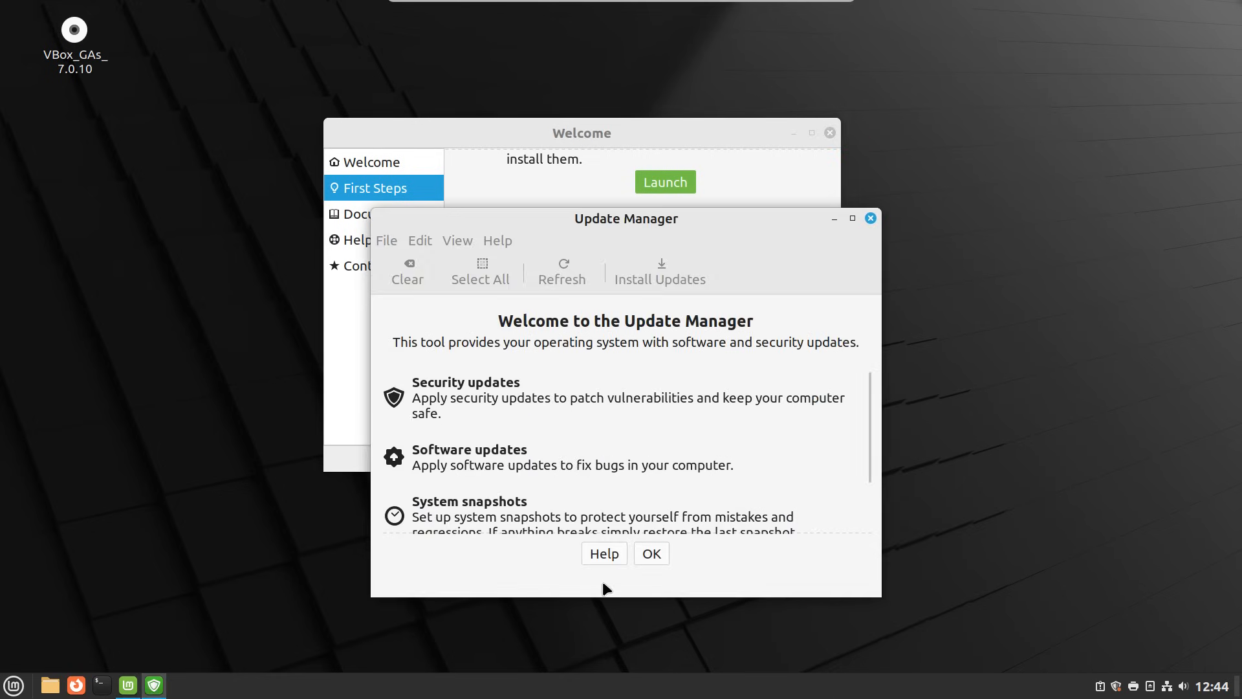
click(647, 552)
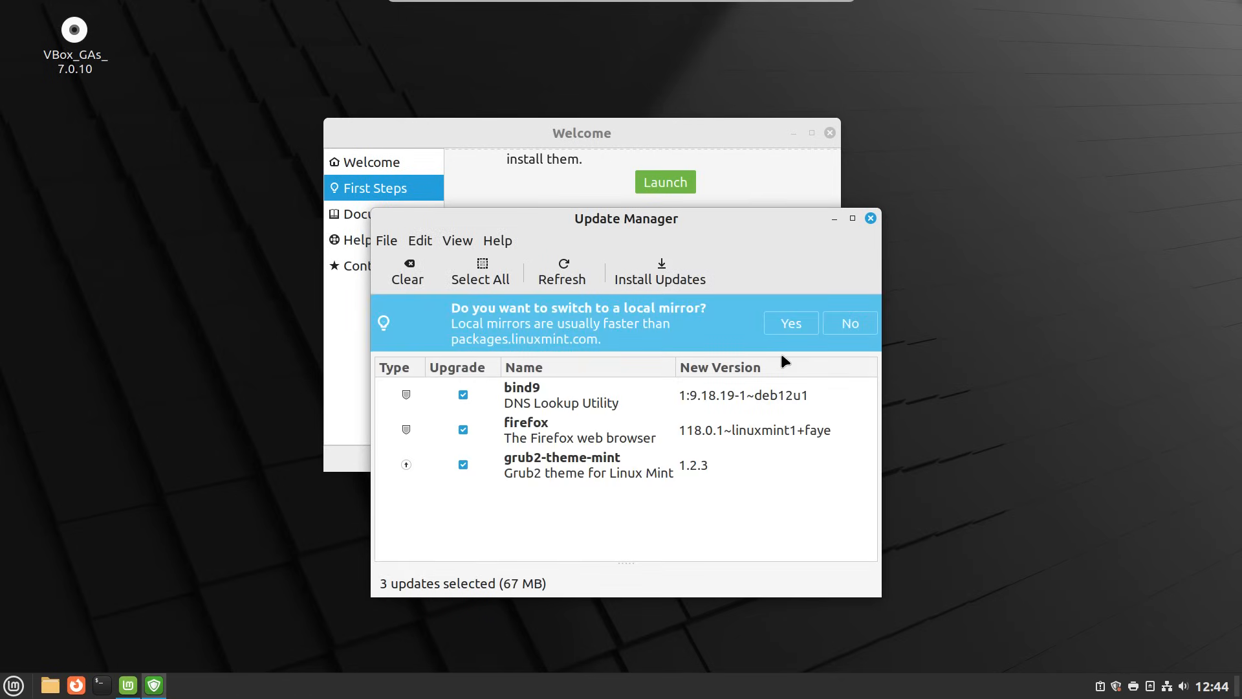
click(844, 325)
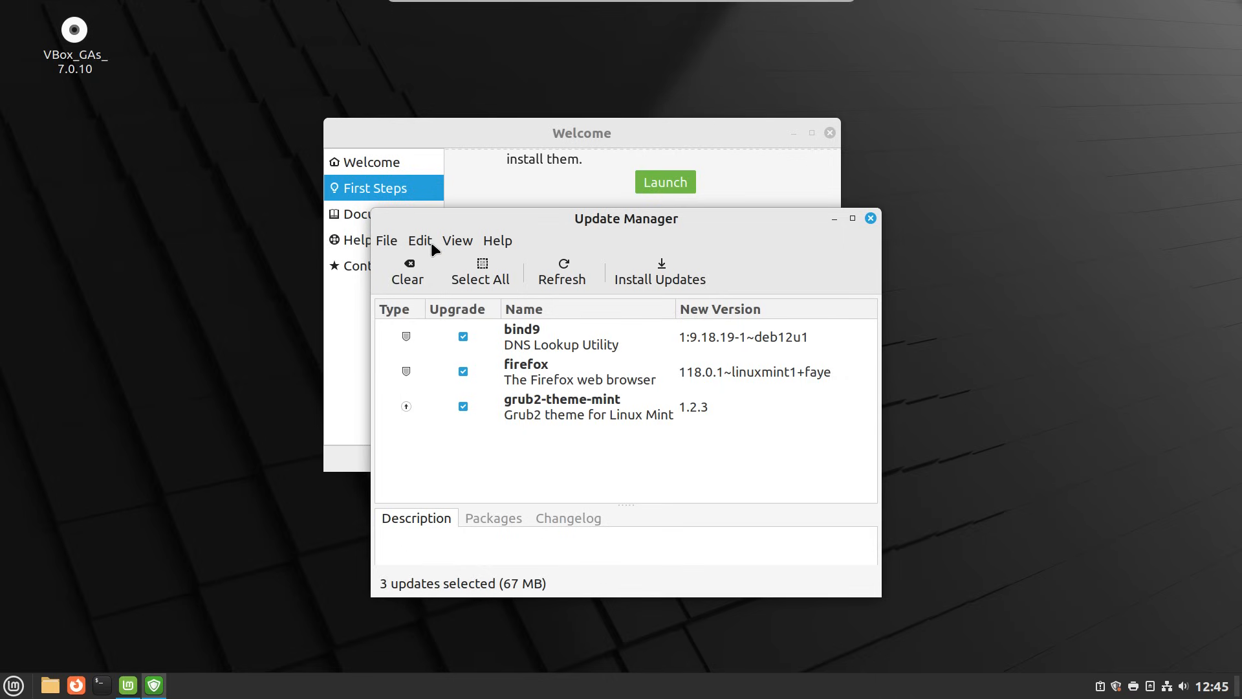
click(423, 242)
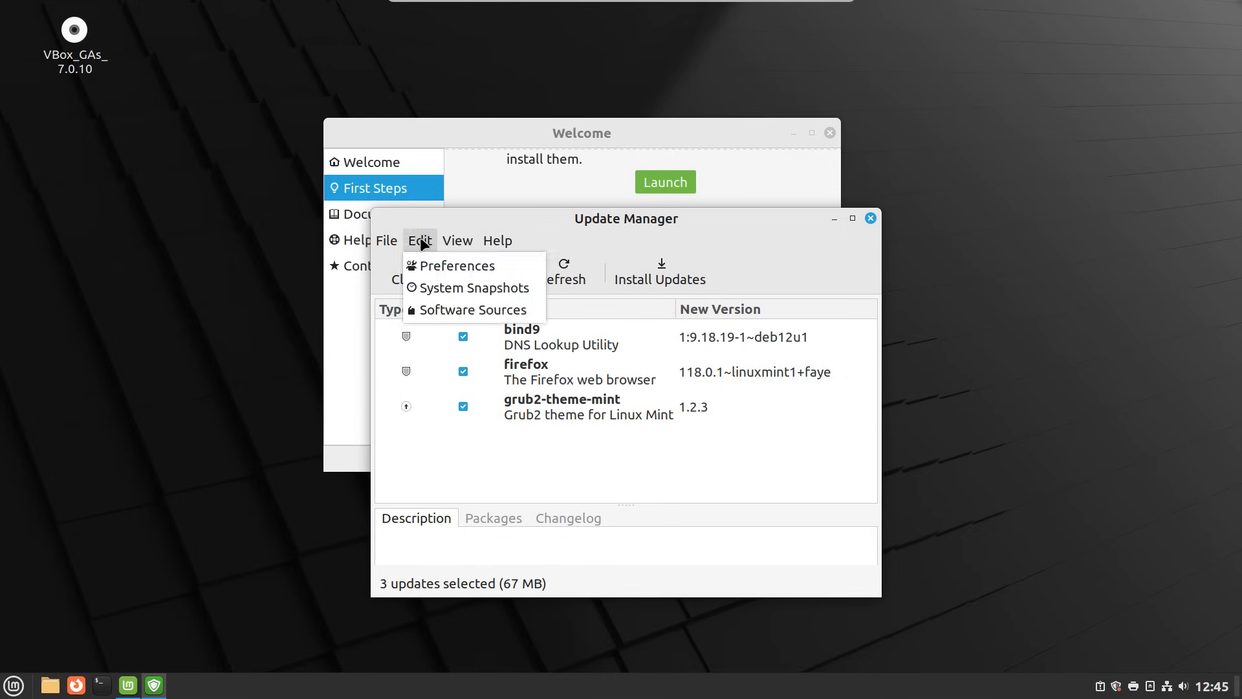
- Open Software Sources with the account password and move the window toward the centre
click(466, 311)
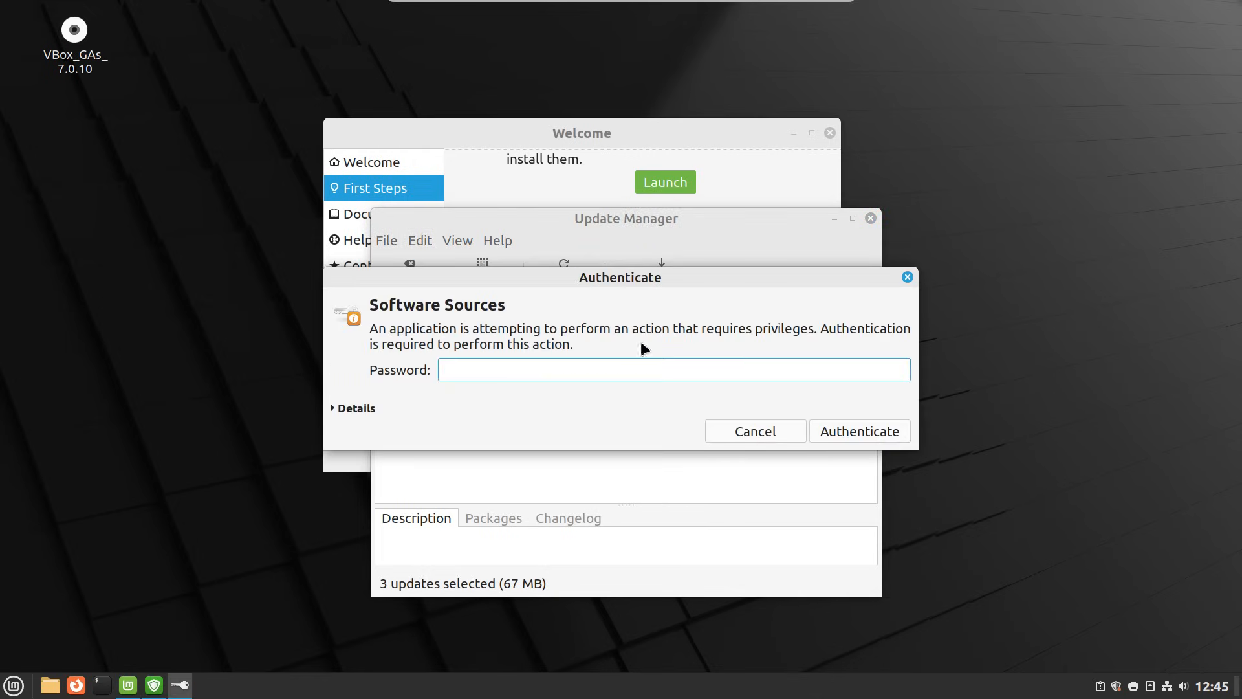
text(********)
key(Return)
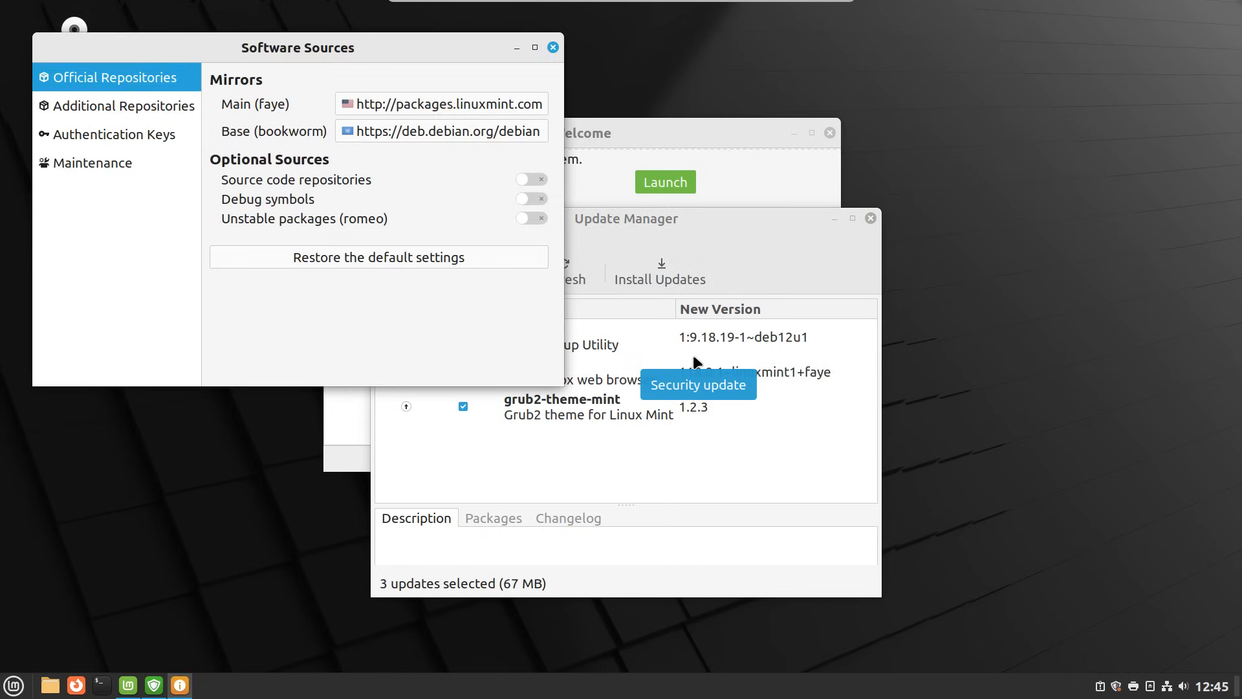
drag(491, 43, 692, 93)
click(660, 148)
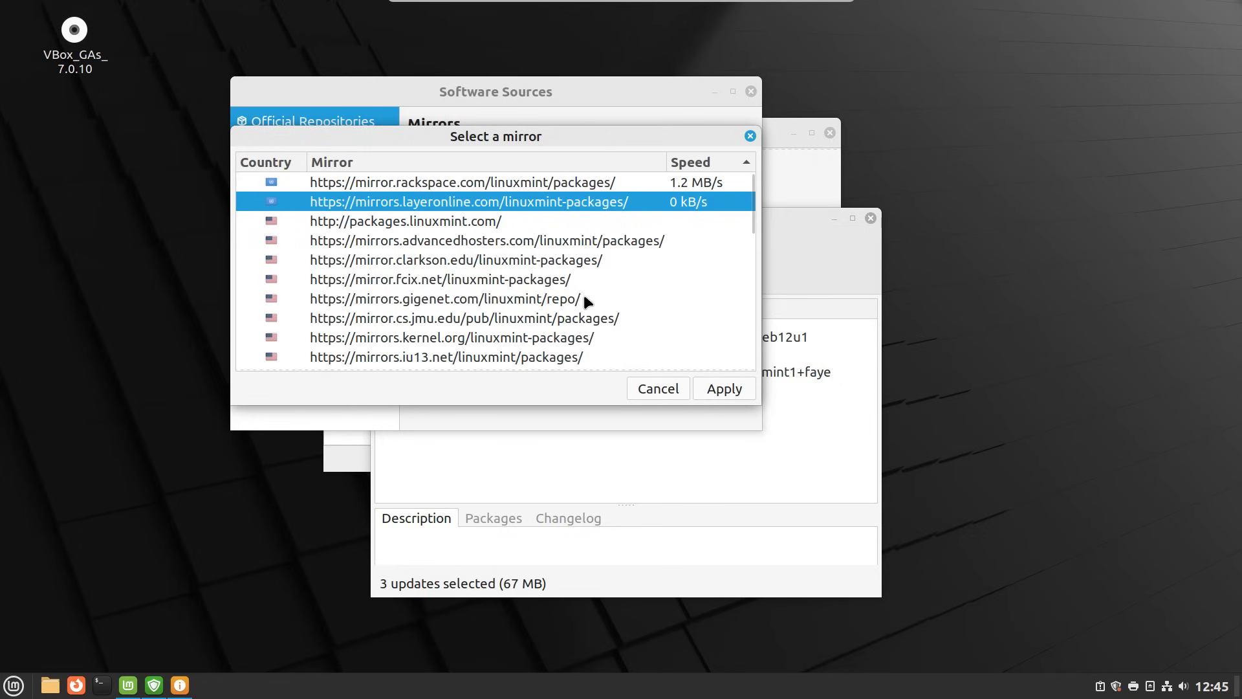
- Switch the Main (faye) mirror to mirror.cs.jmu.edu and apply it
click(442, 321)
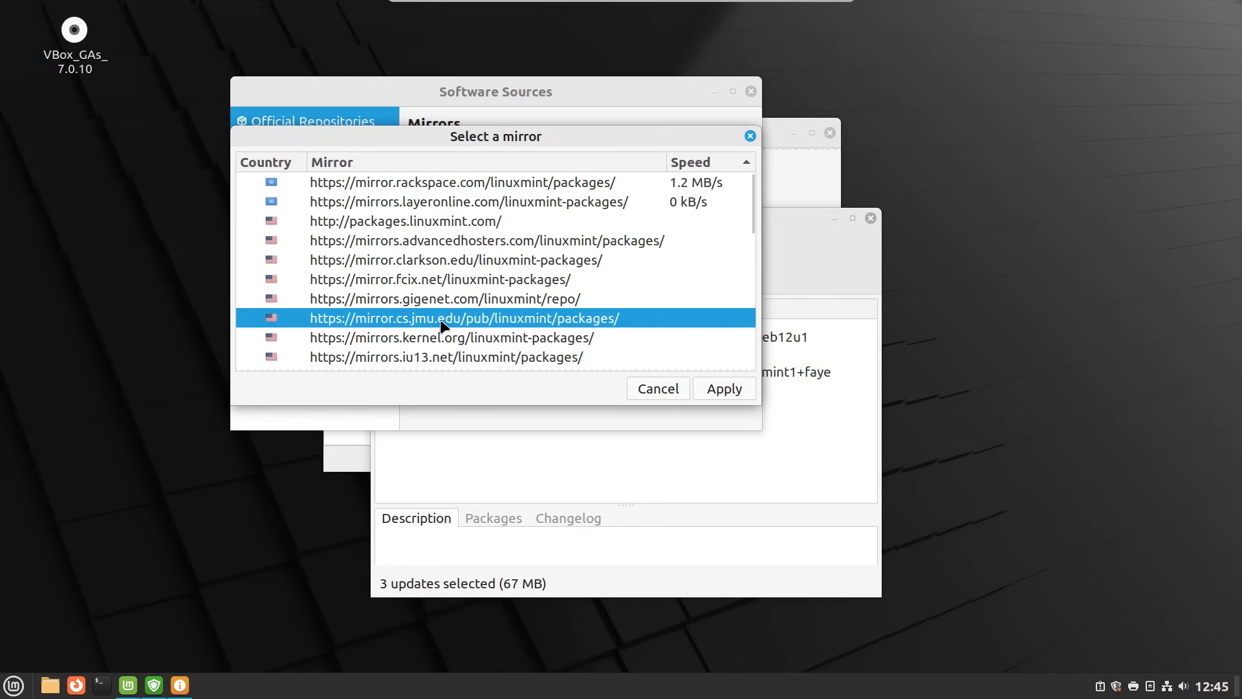
click(730, 388)
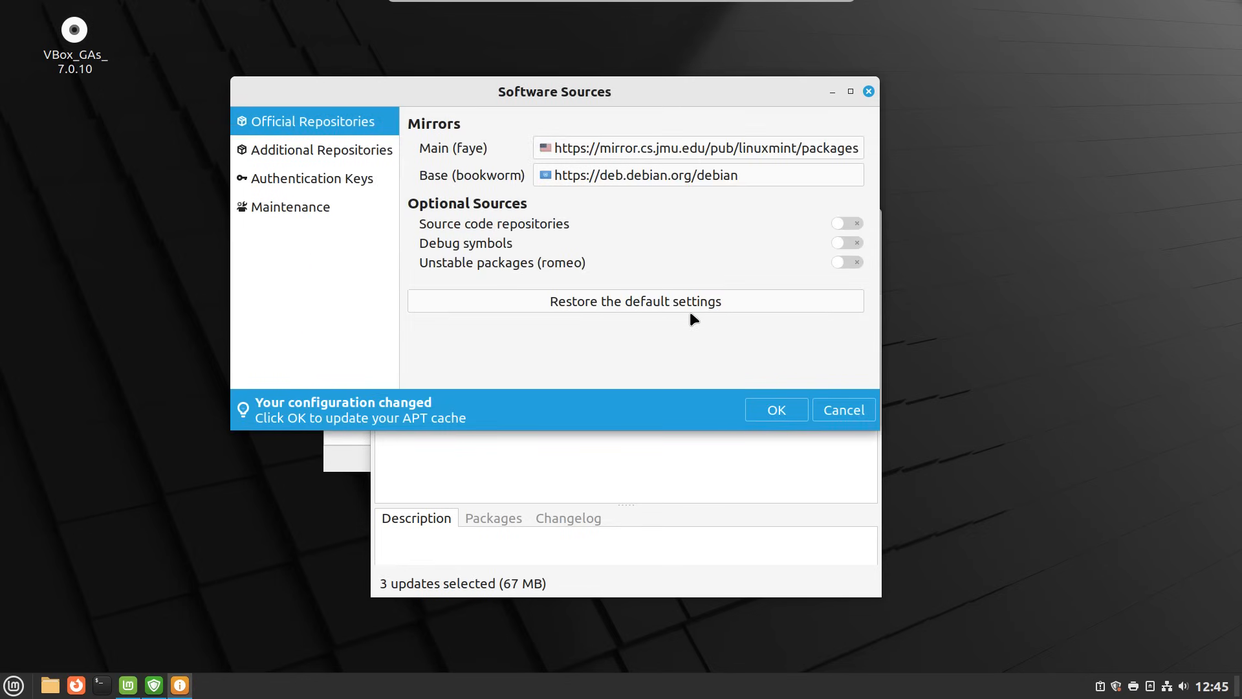
click(695, 177)
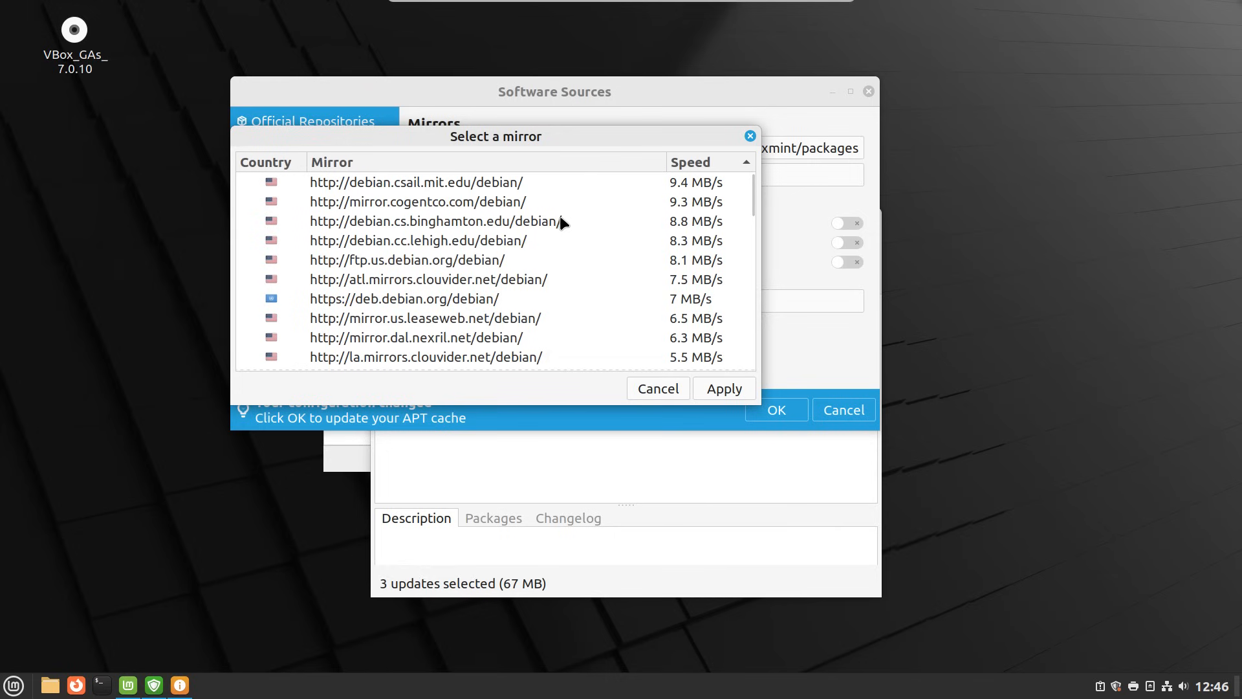
- Set Base (bookworm) to ftp.us.debian.org, update the APT cache, and close Software Sources
double_click(502, 259)
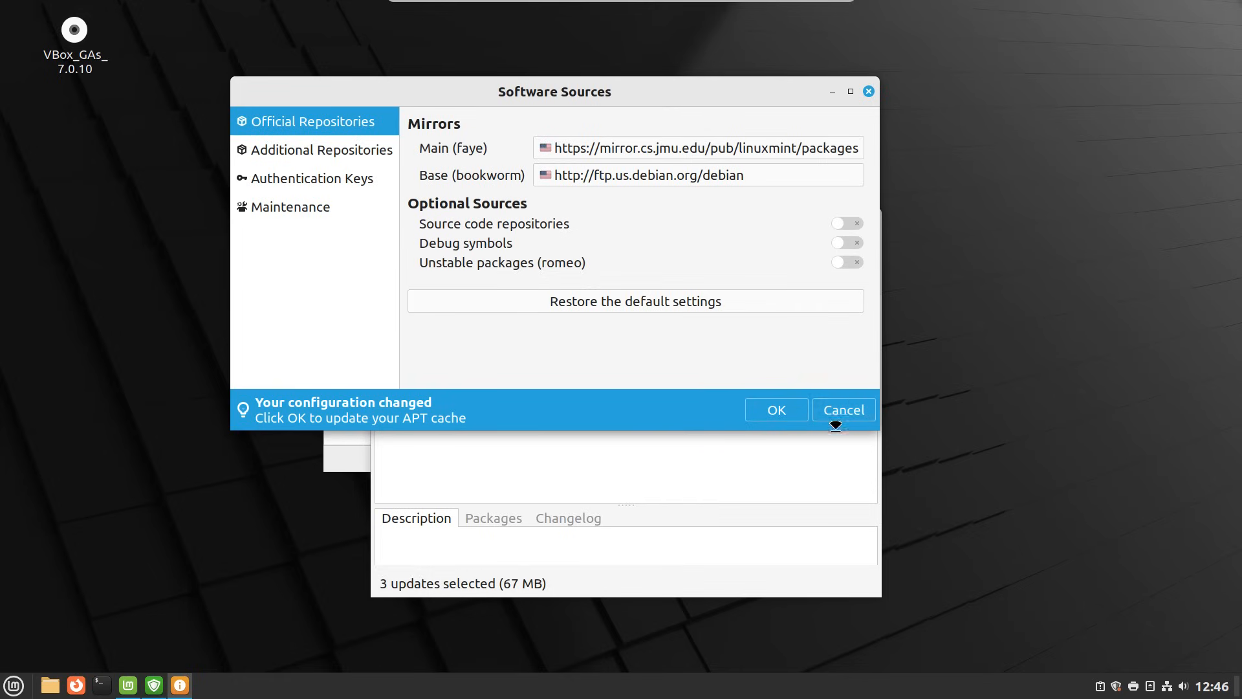
click(784, 410)
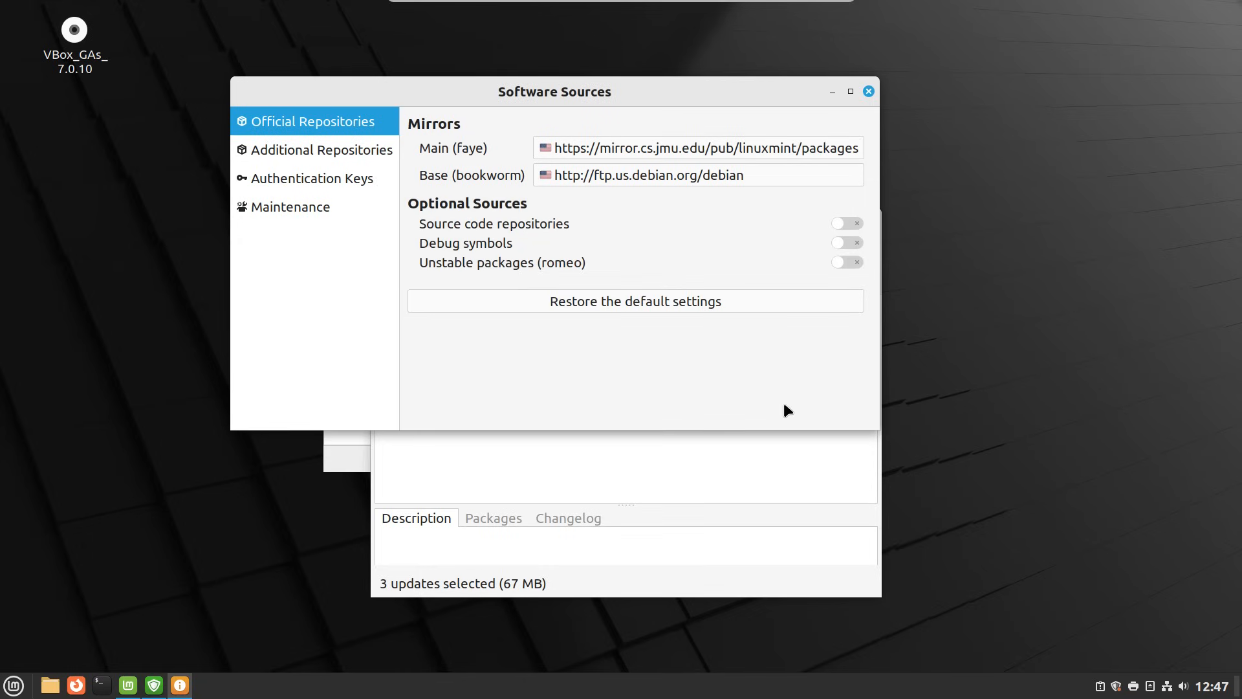
click(869, 91)
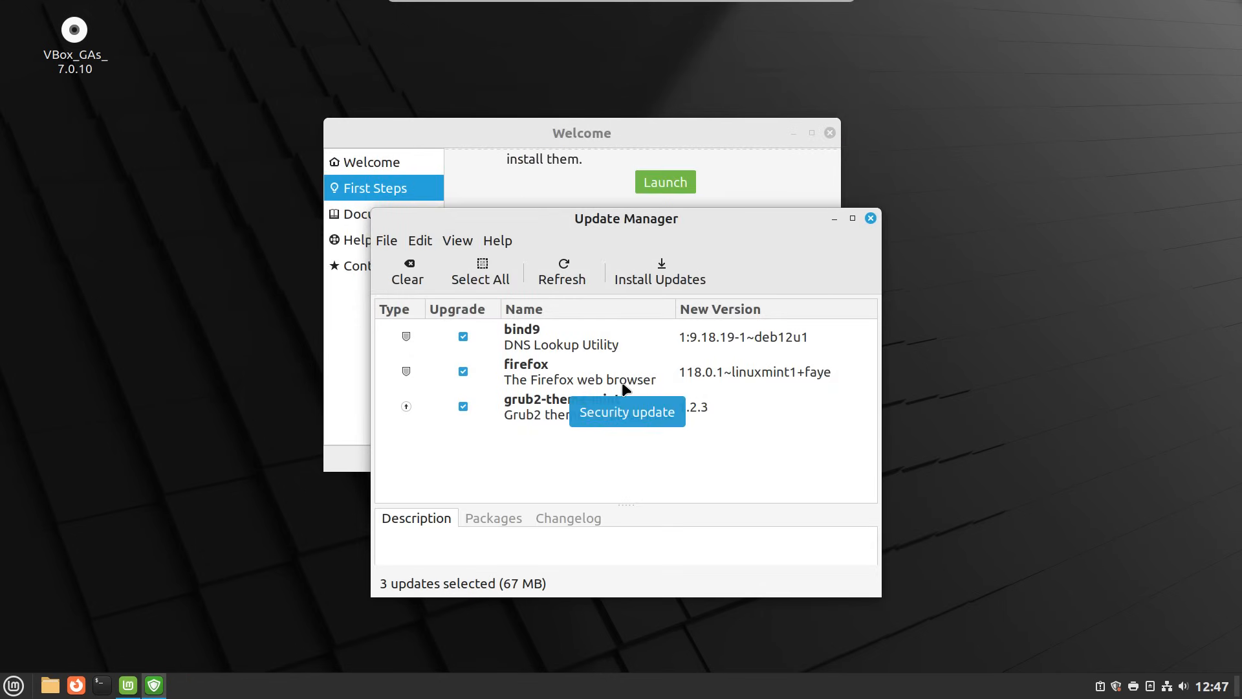
- Refresh and install the three updates with the admin password, then close Update Manager
click(570, 269)
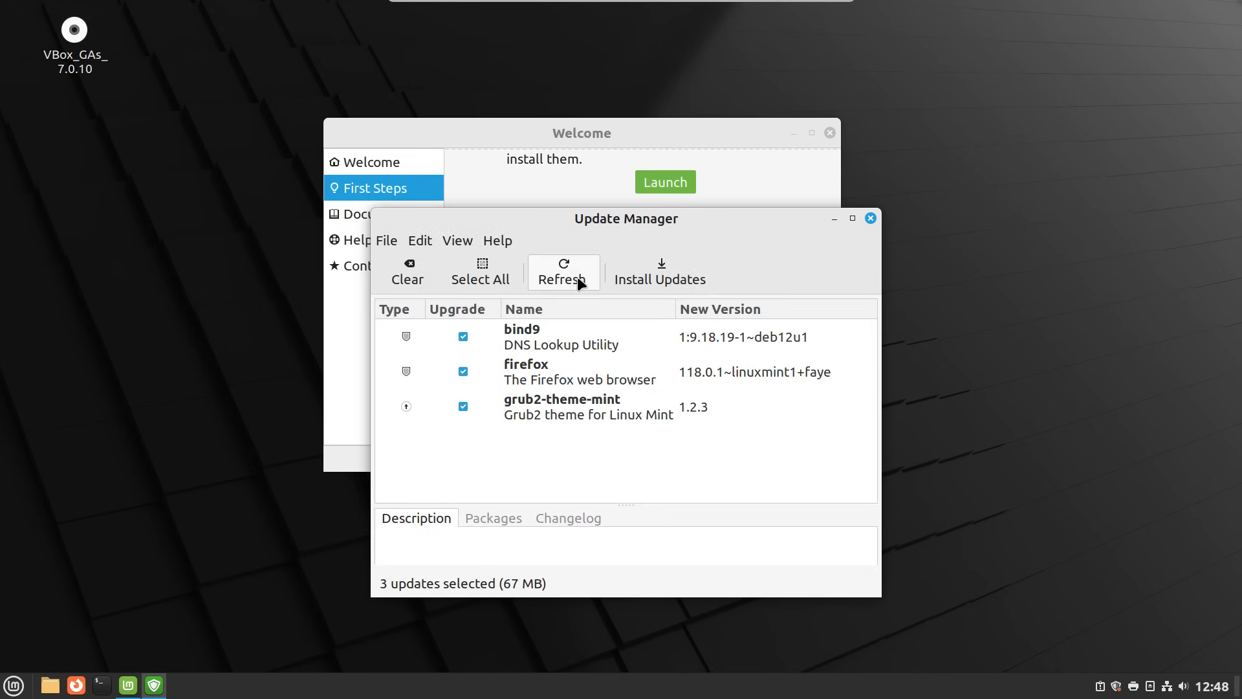
click(659, 272)
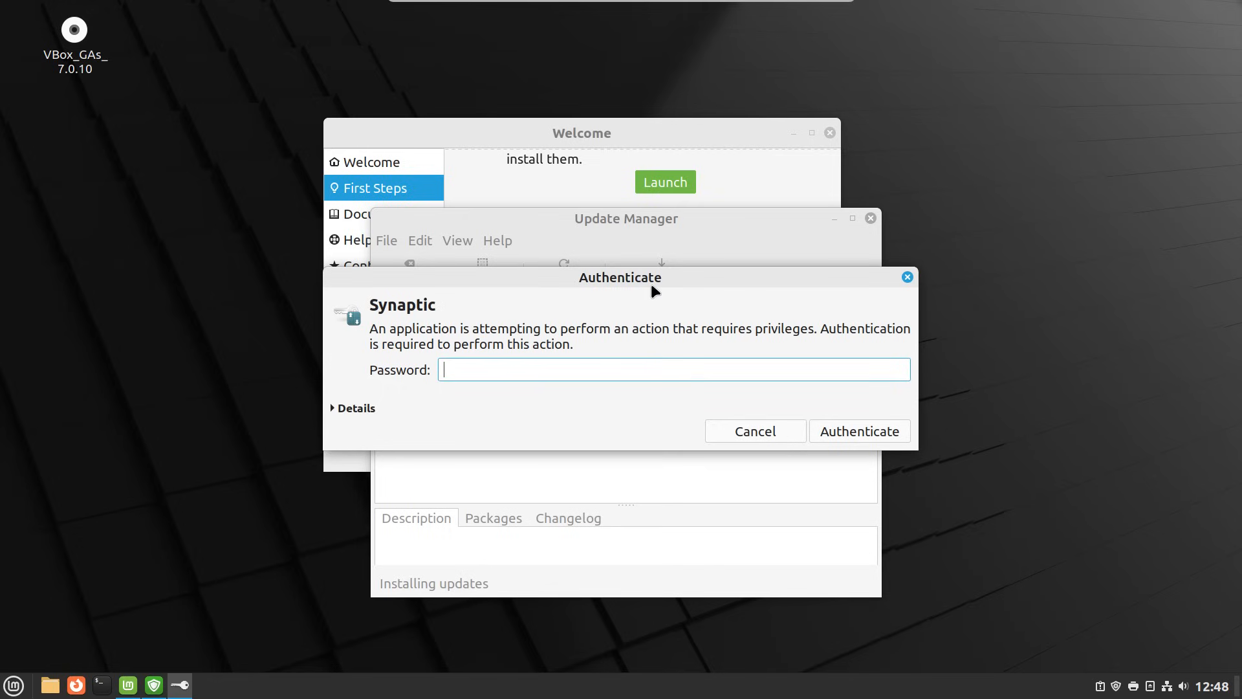
text(••••••••)
key(Return)
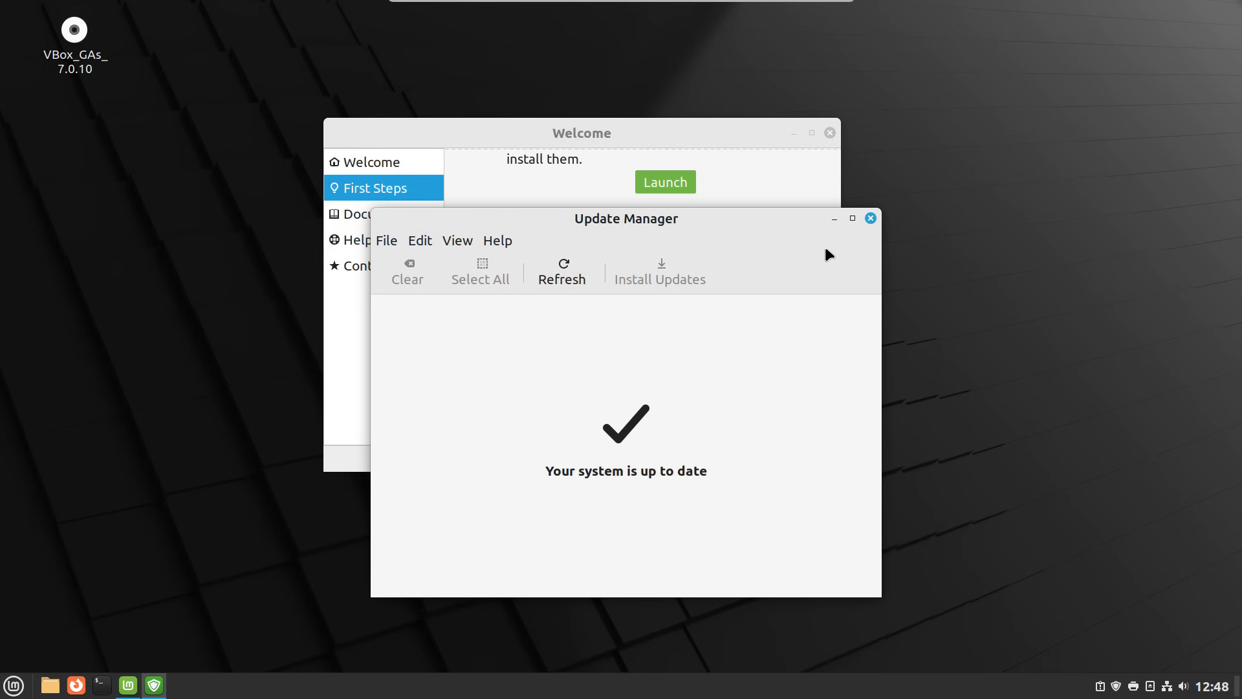
click(871, 219)
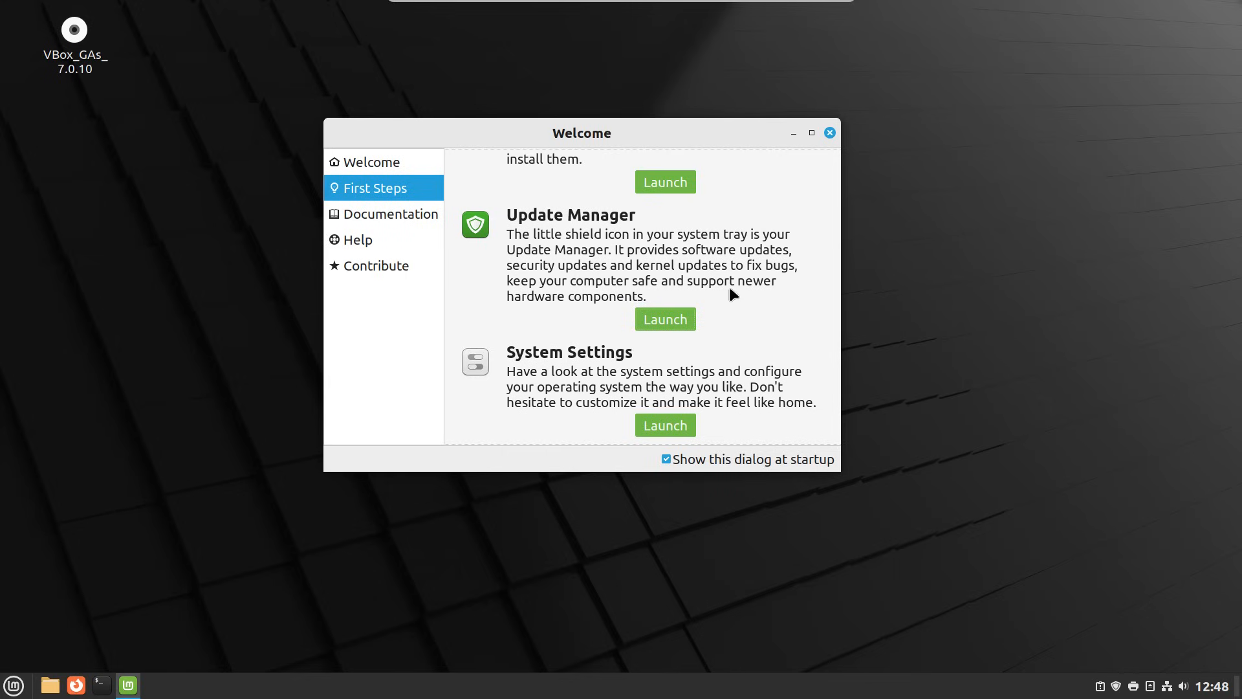
- Close the Welcome screen, restart the system from the Menu, and log back in with the password
click(830, 132)
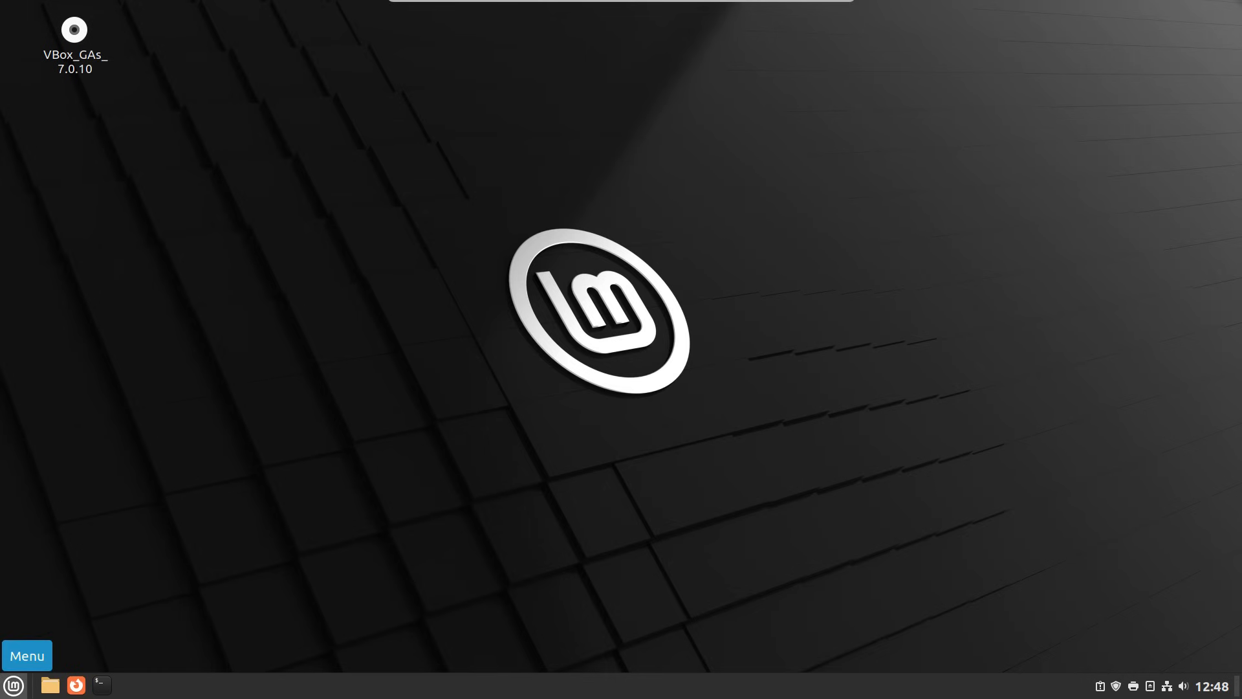
click(13, 685)
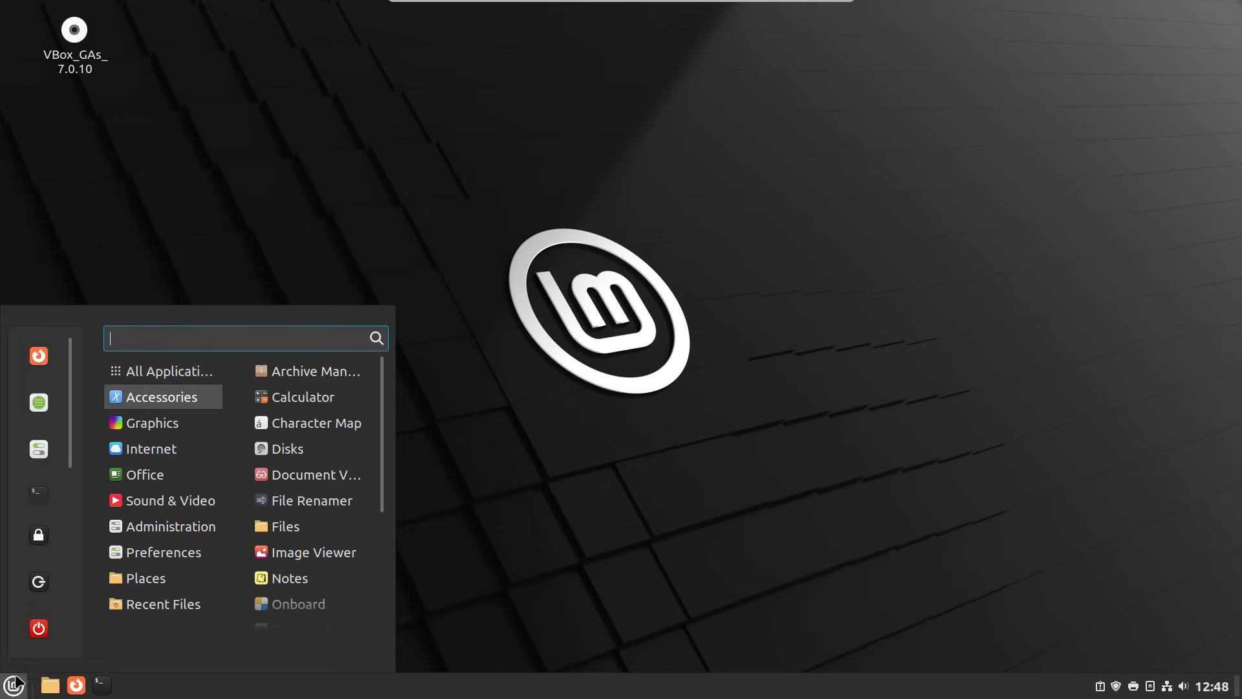
click(39, 632)
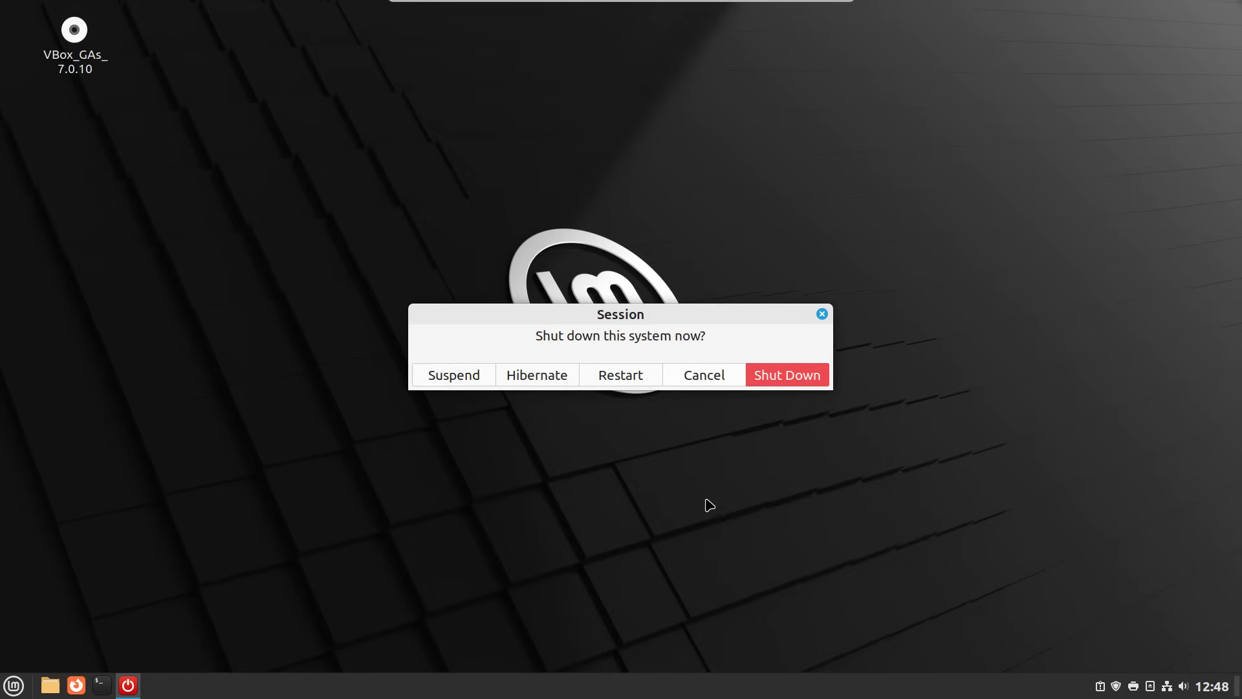
click(614, 375)
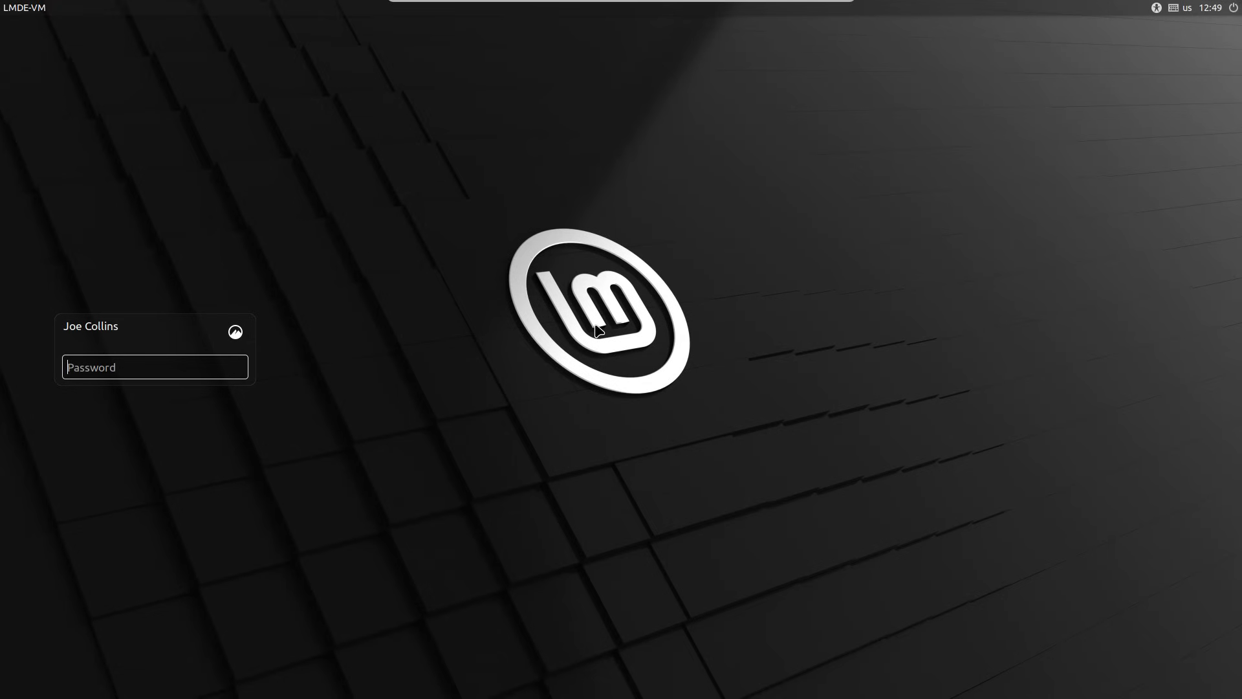
text(••••••••)
key(Return)
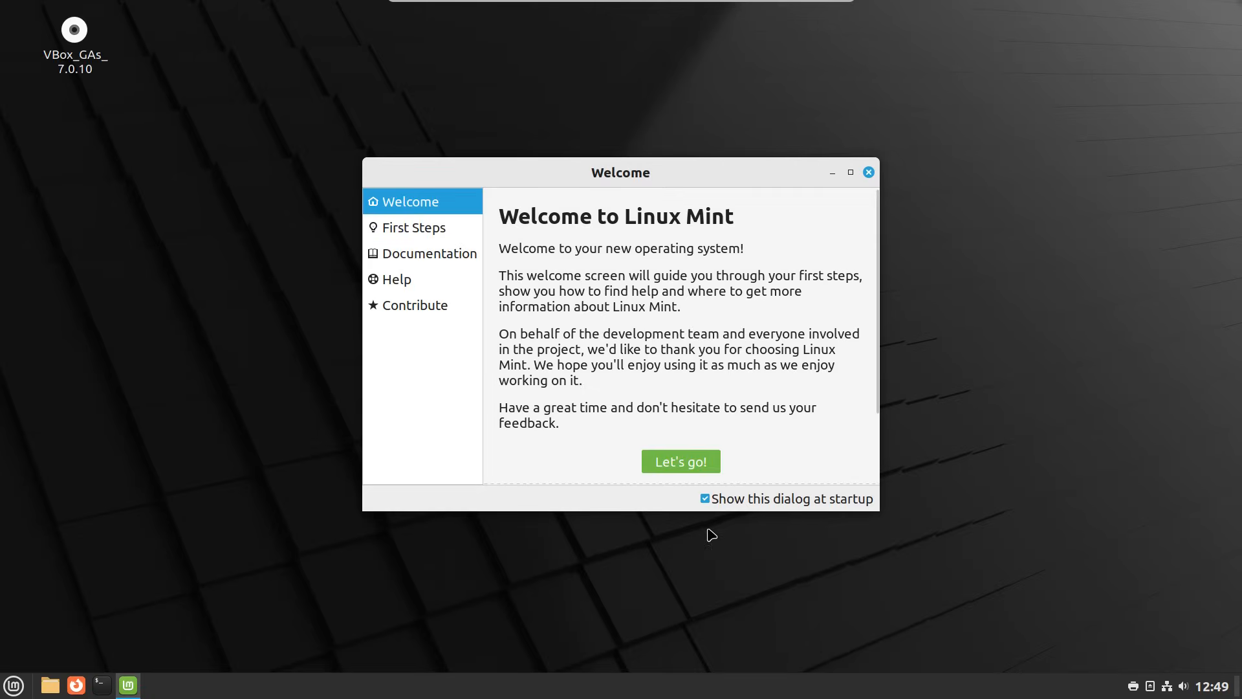
- Stop the Welcome screen showing at startup, and turn off 'Use 24h clock' in Date & Time settings
click(705, 500)
click(869, 173)
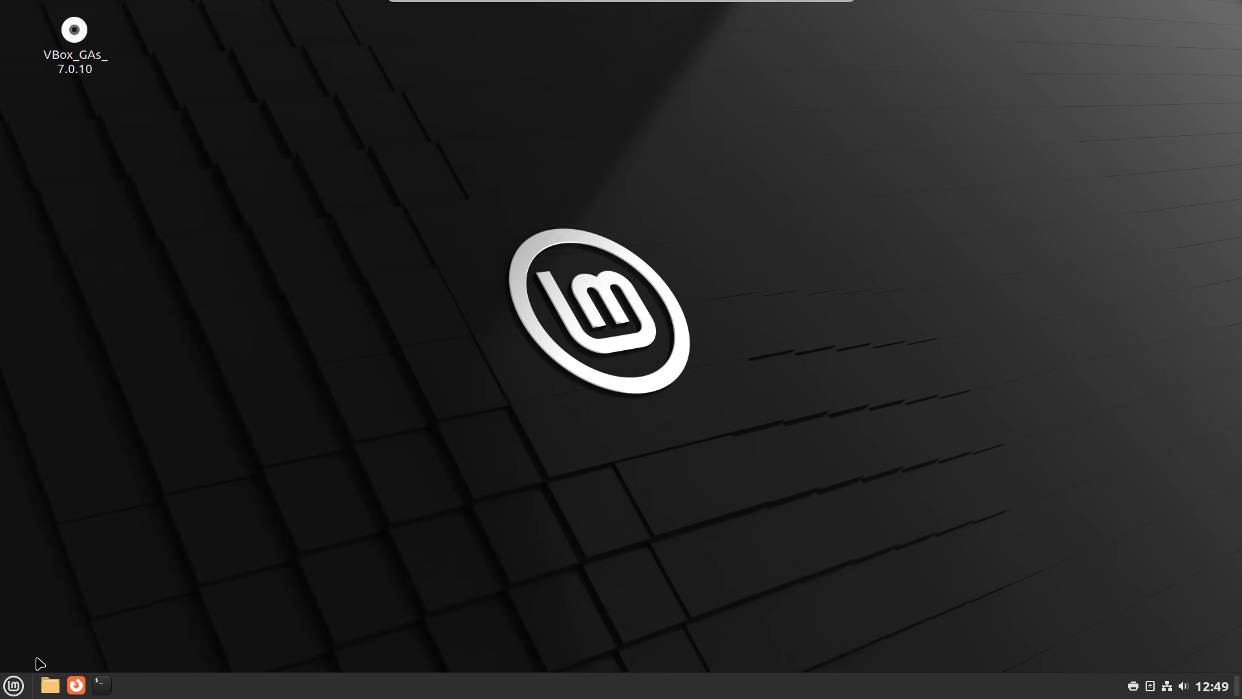
click(13, 685)
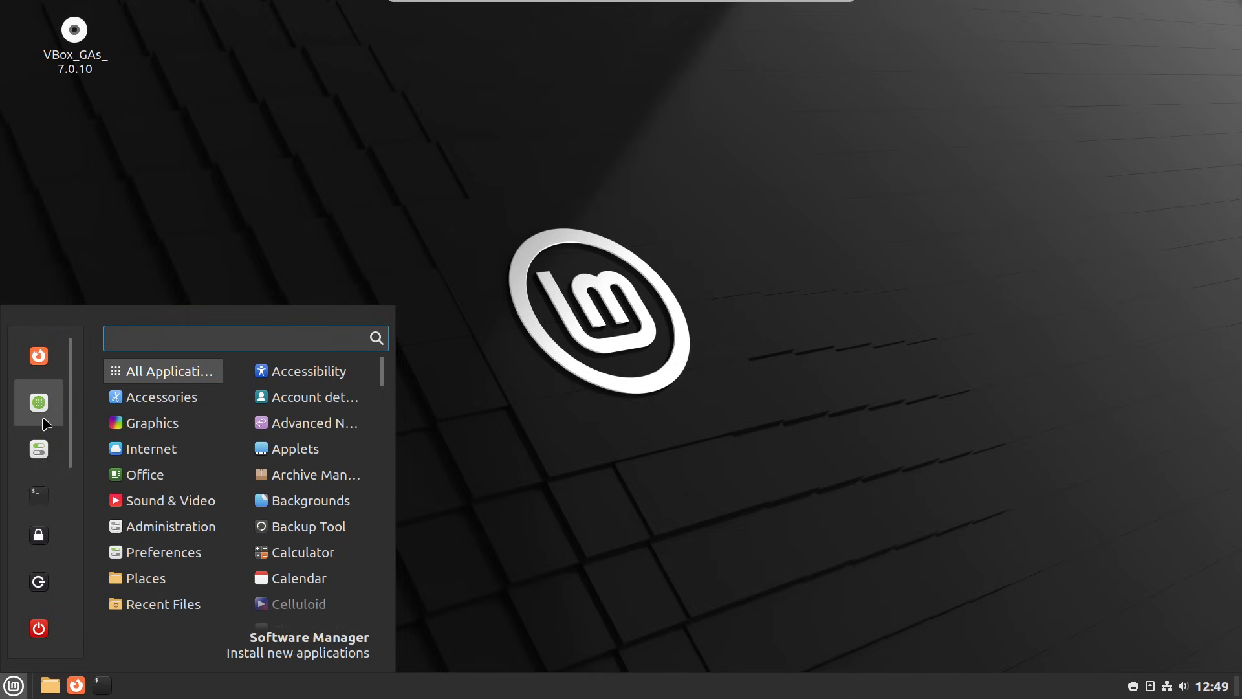
click(40, 453)
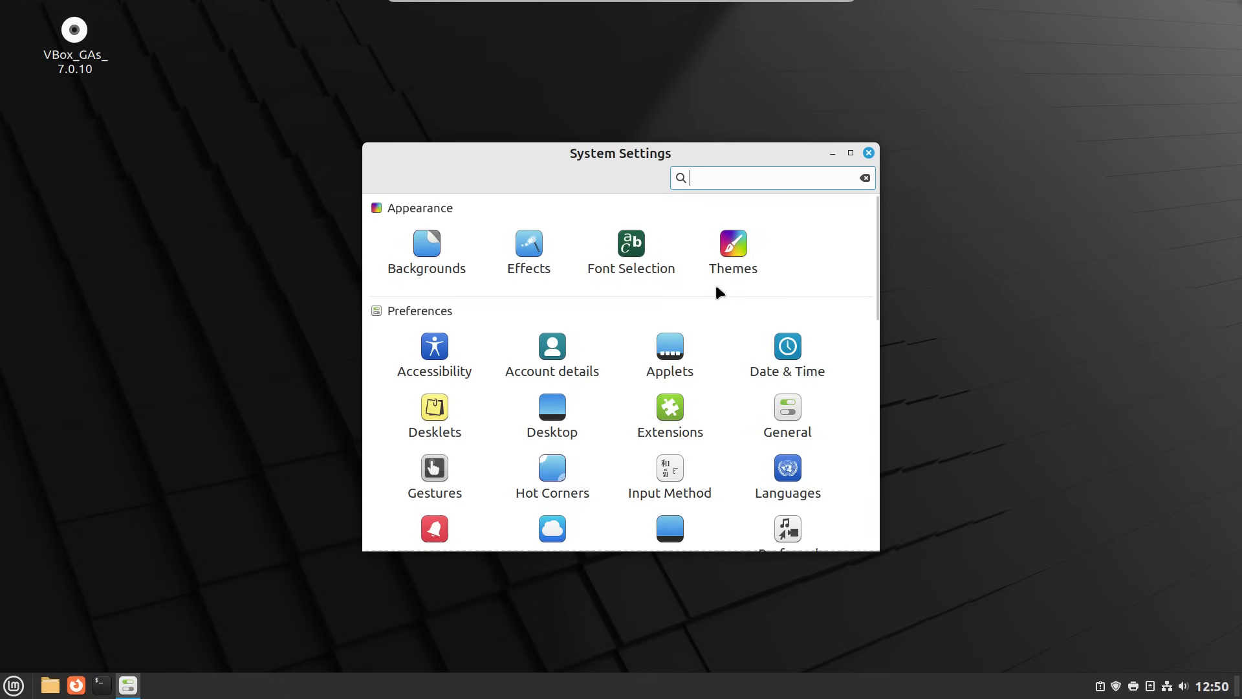
scroll(717, 287, down, 2)
scroll(715, 289, down, 1)
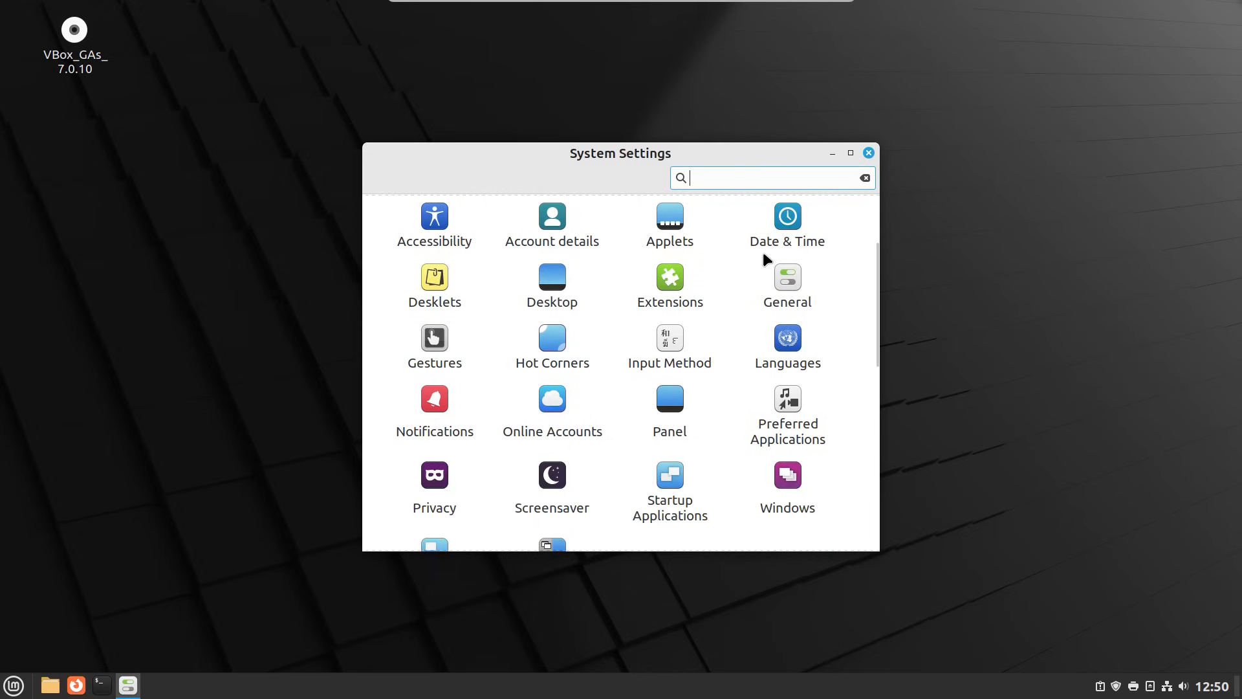
click(783, 234)
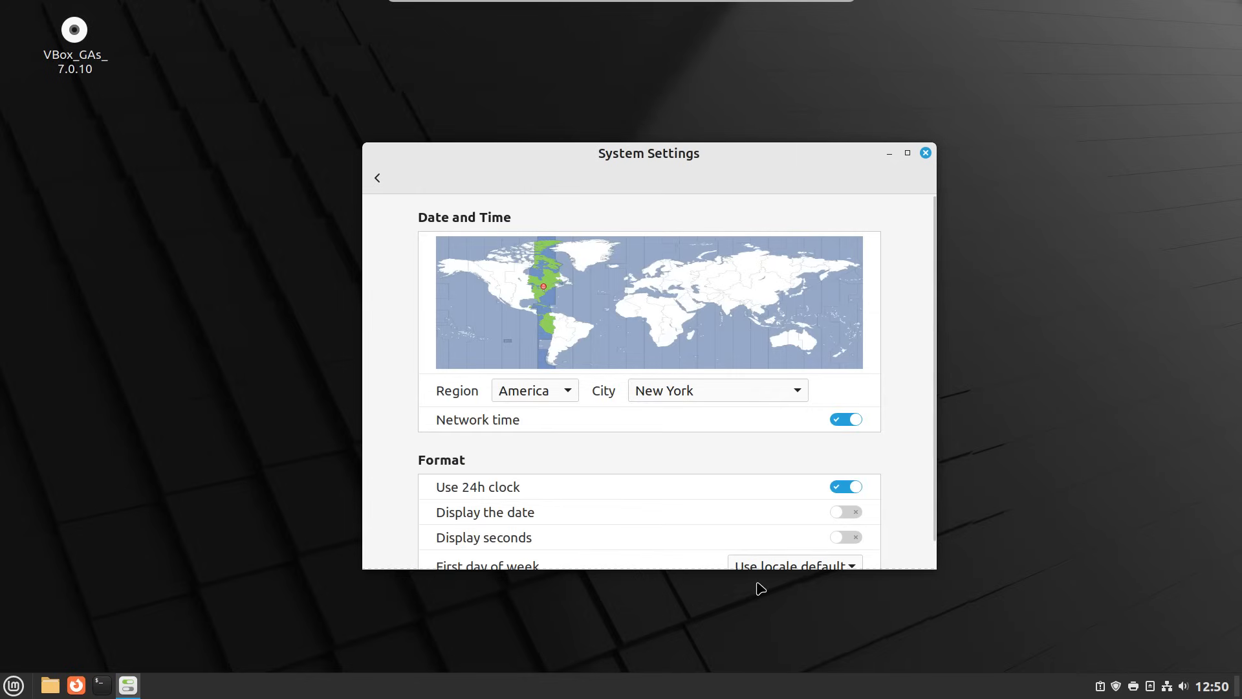
click(838, 486)
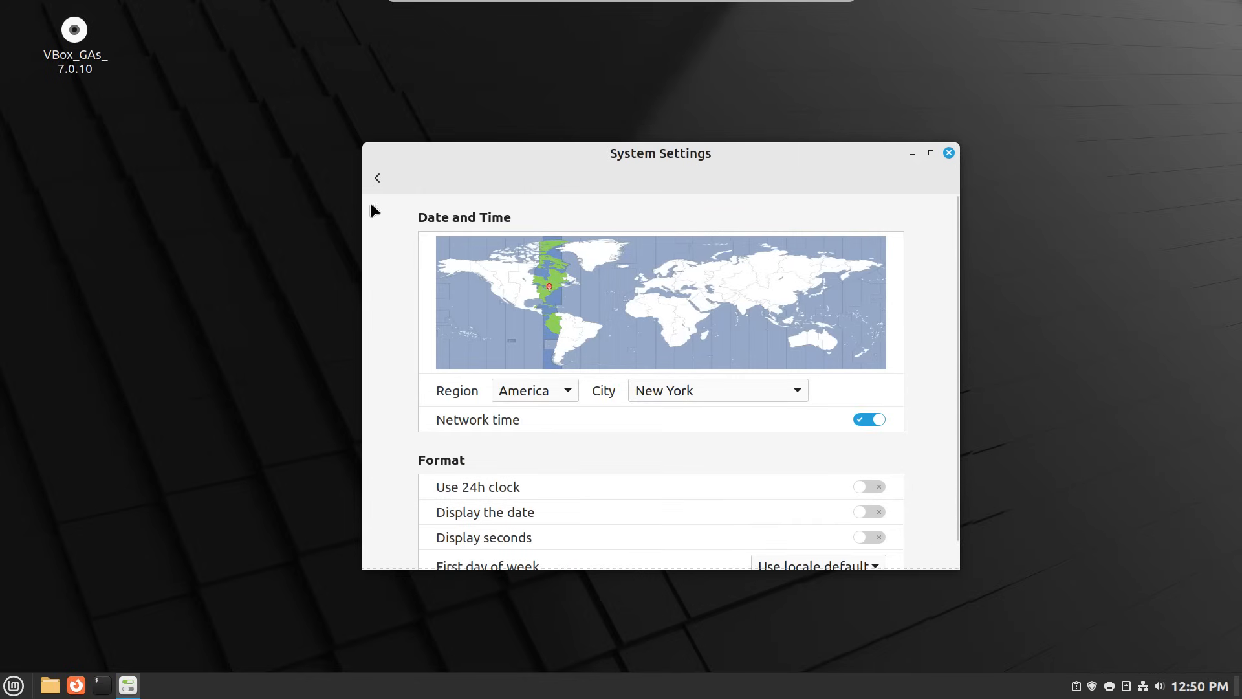
click(377, 178)
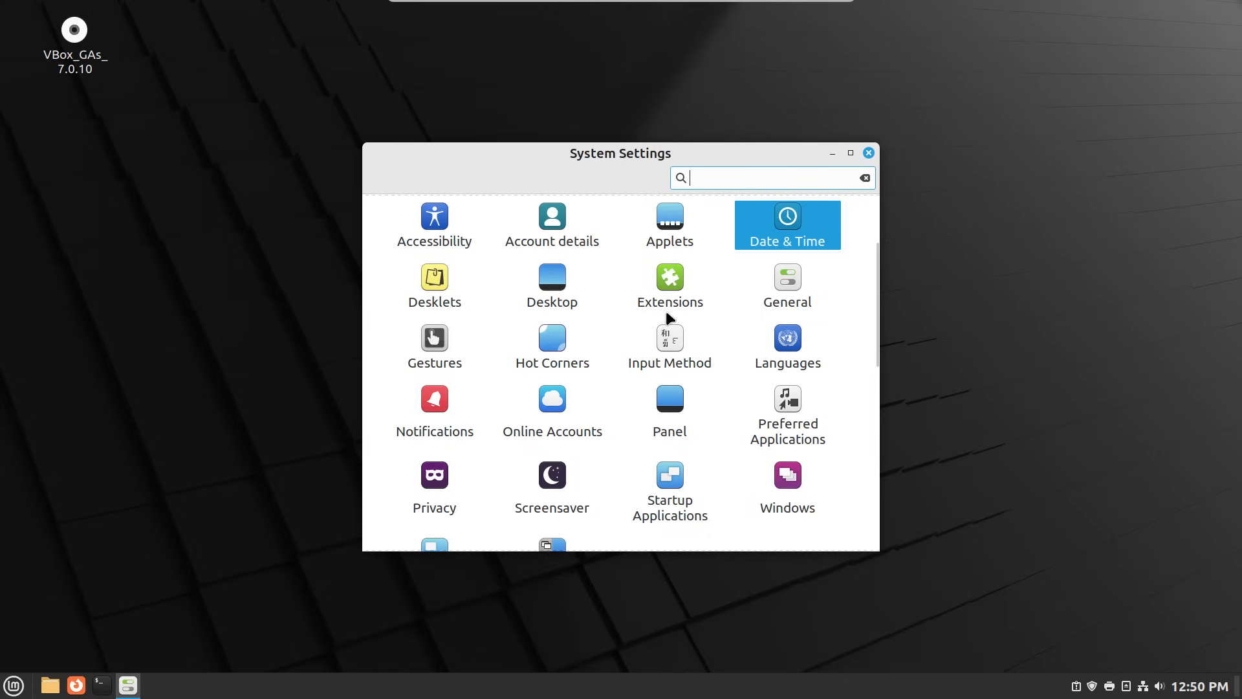
- Glance at the Desktop settings, eject the VBox_GAs disc from the desktop, and view the General page
click(557, 289)
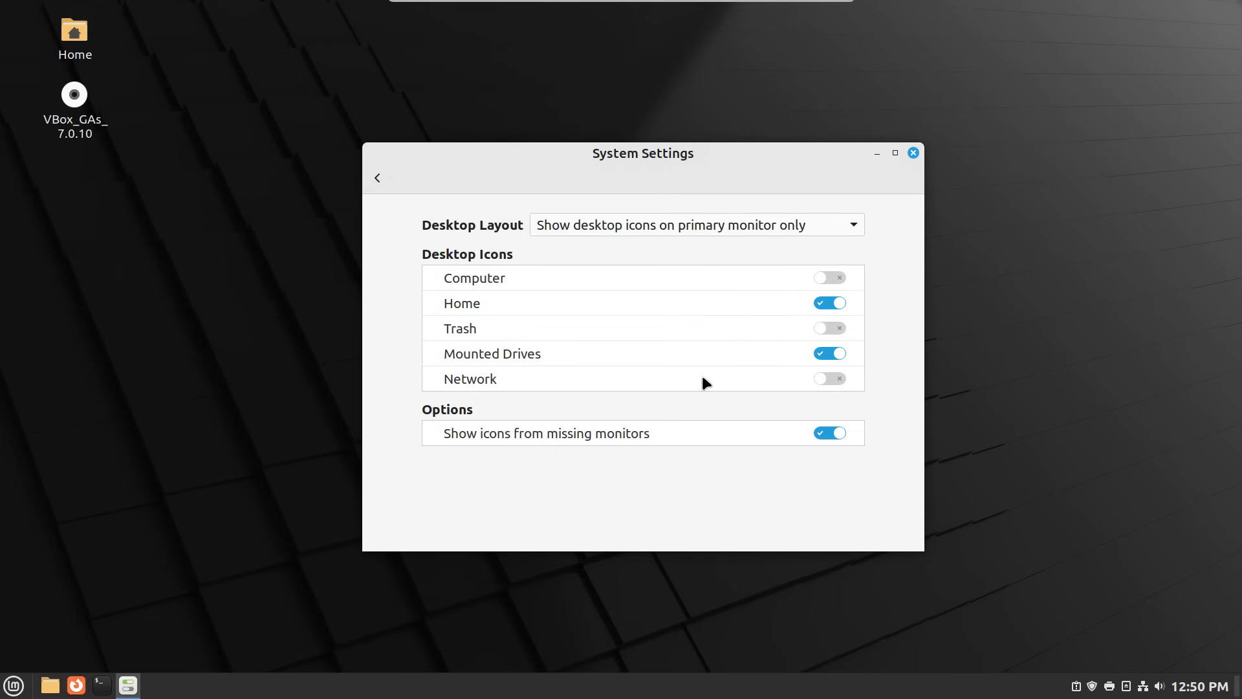
click(376, 179)
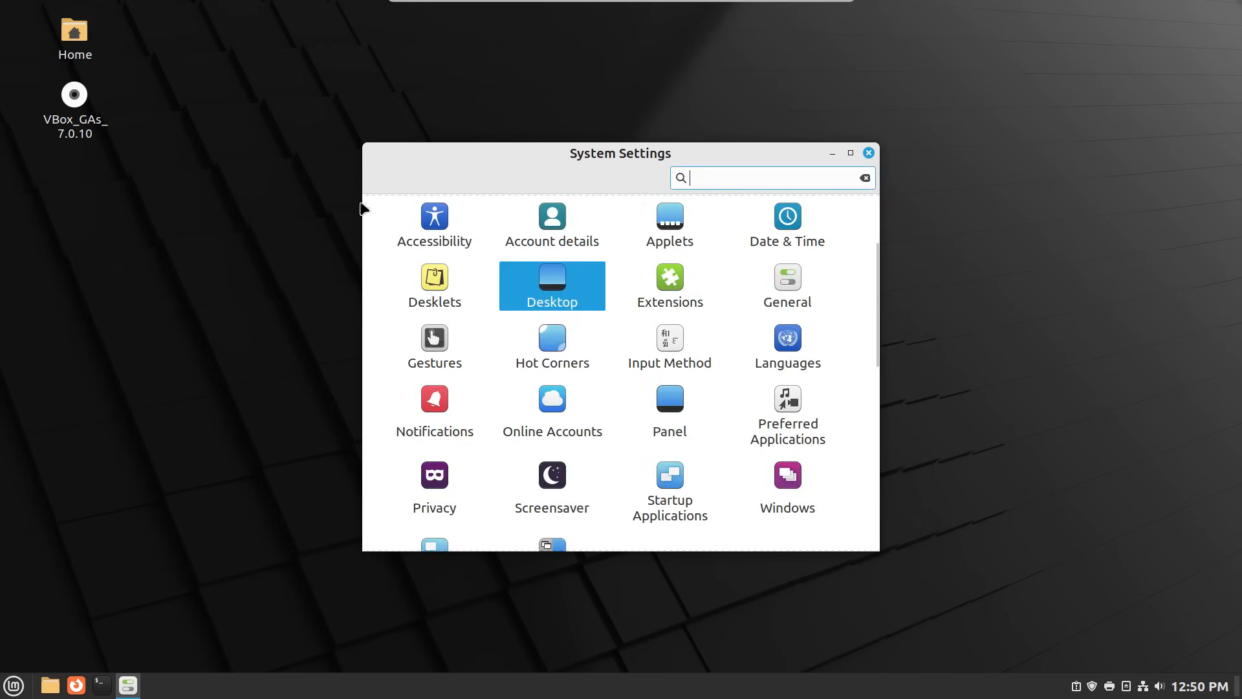
right_click(47, 123)
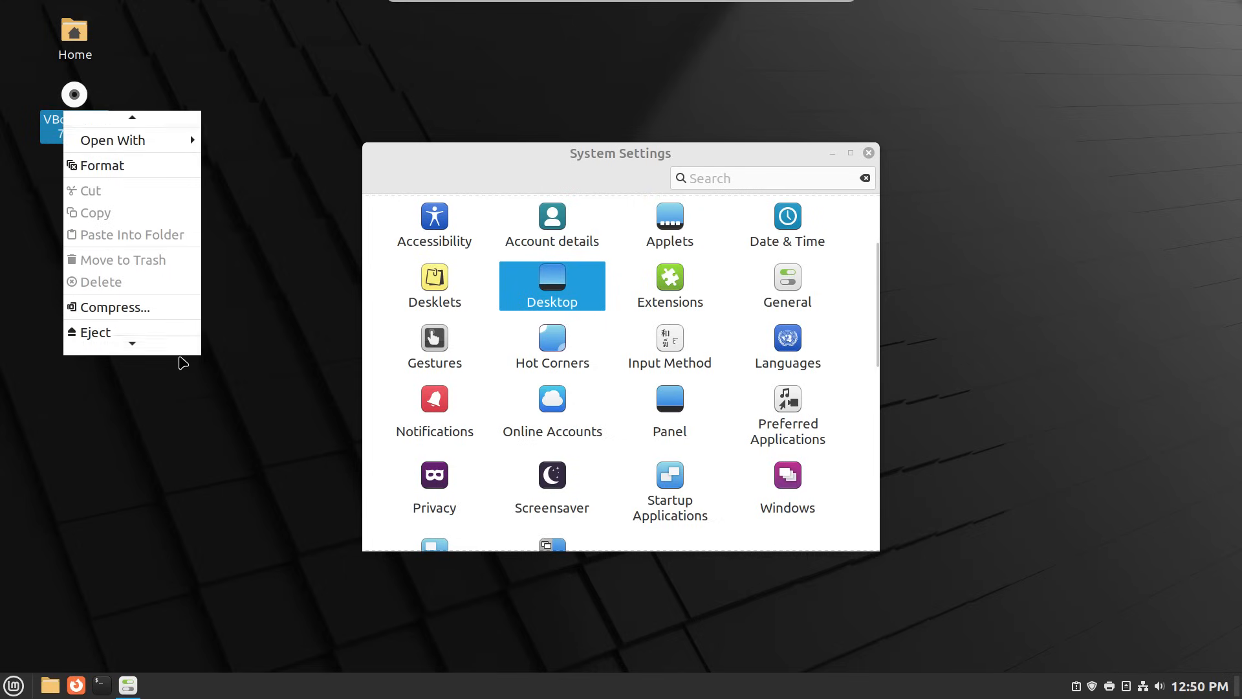
mouse_move(178, 343)
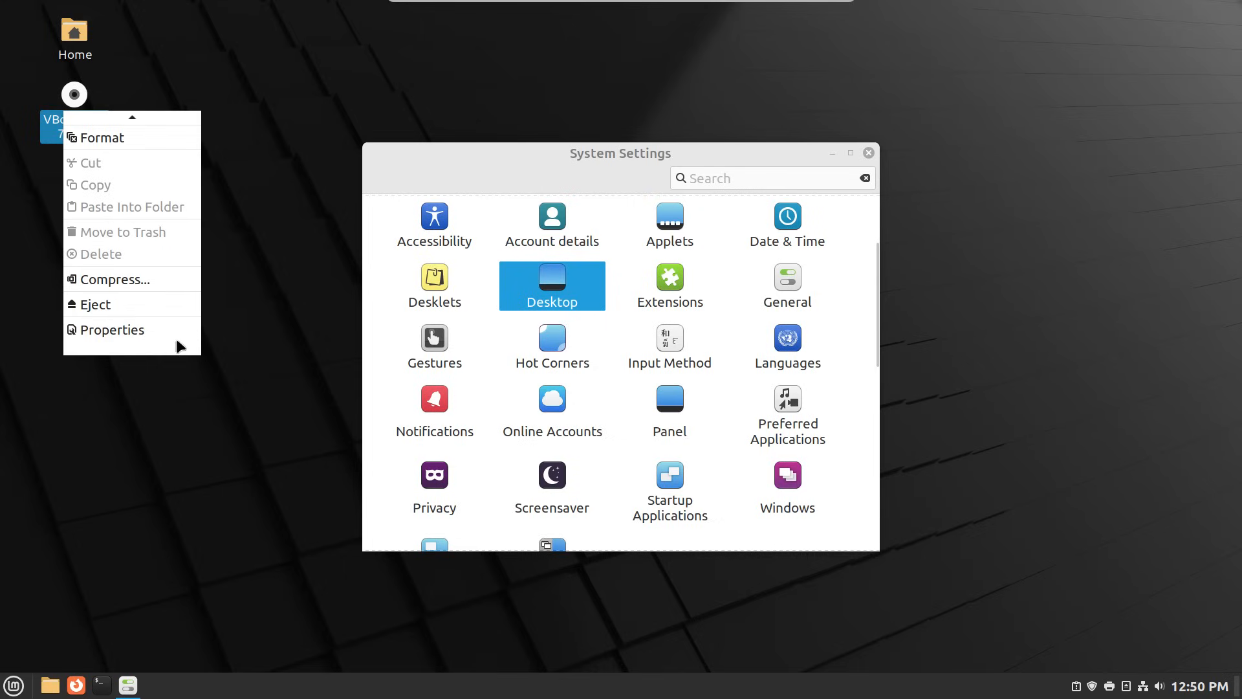
click(171, 308)
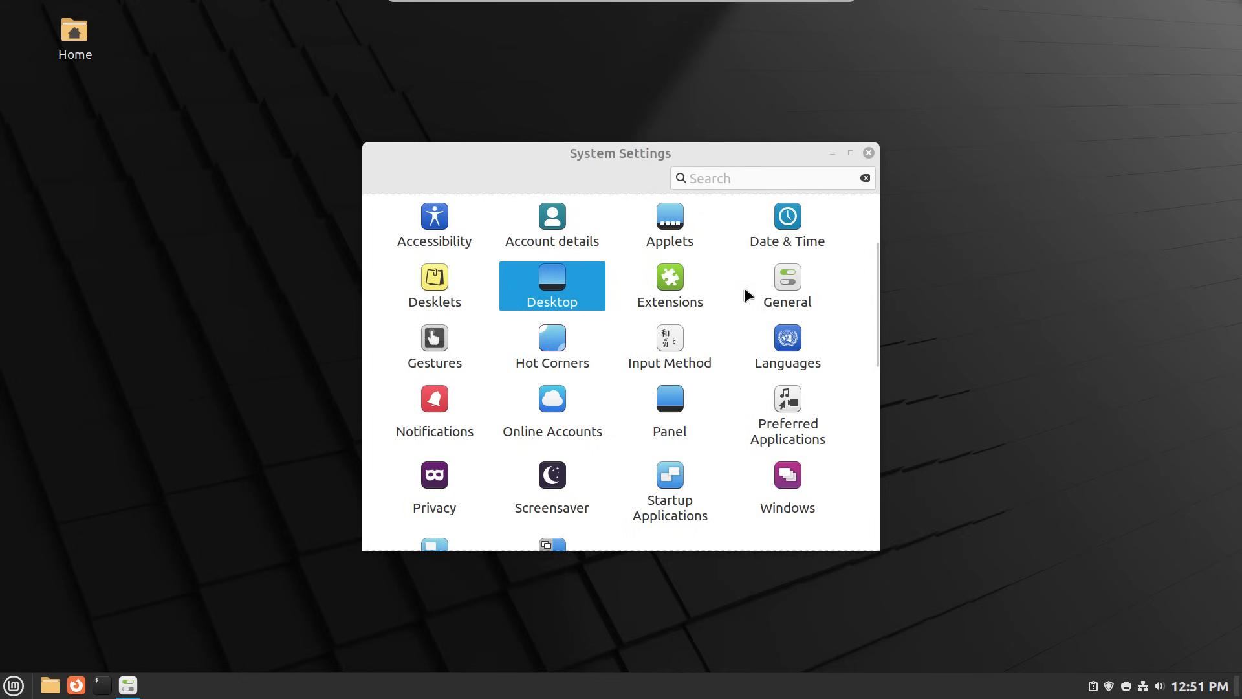
click(779, 288)
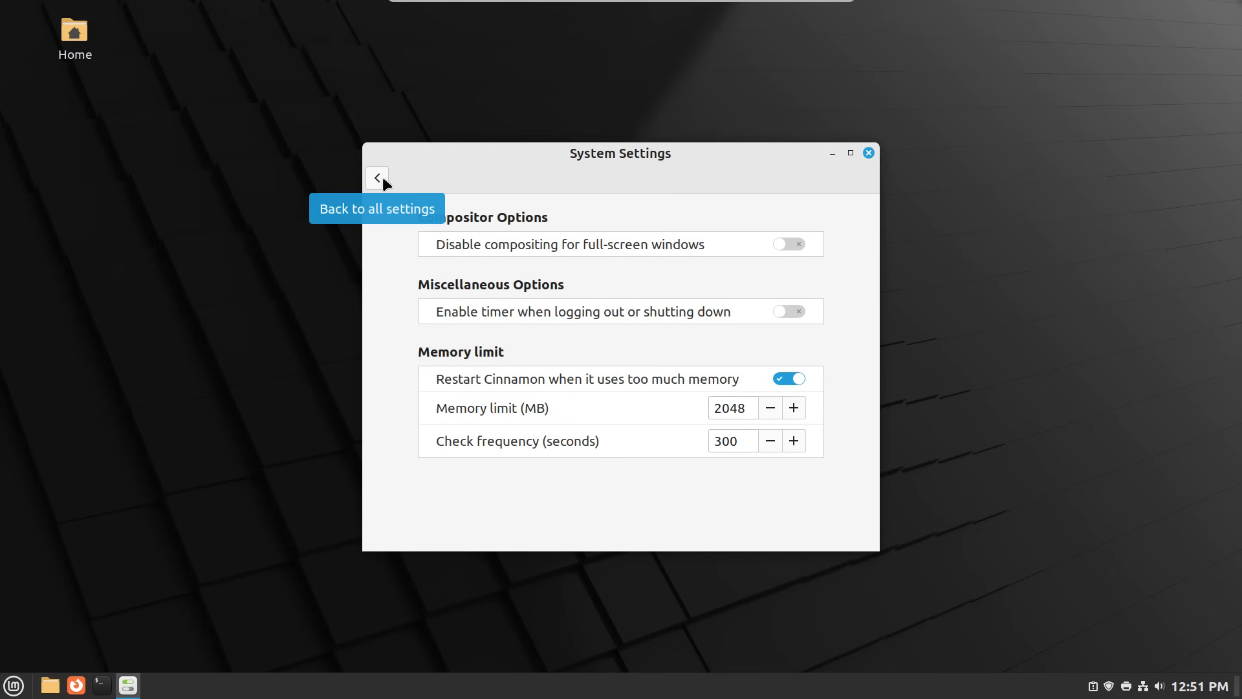
- Return from the General page to the settings overview and scroll down toward Hardware
click(383, 177)
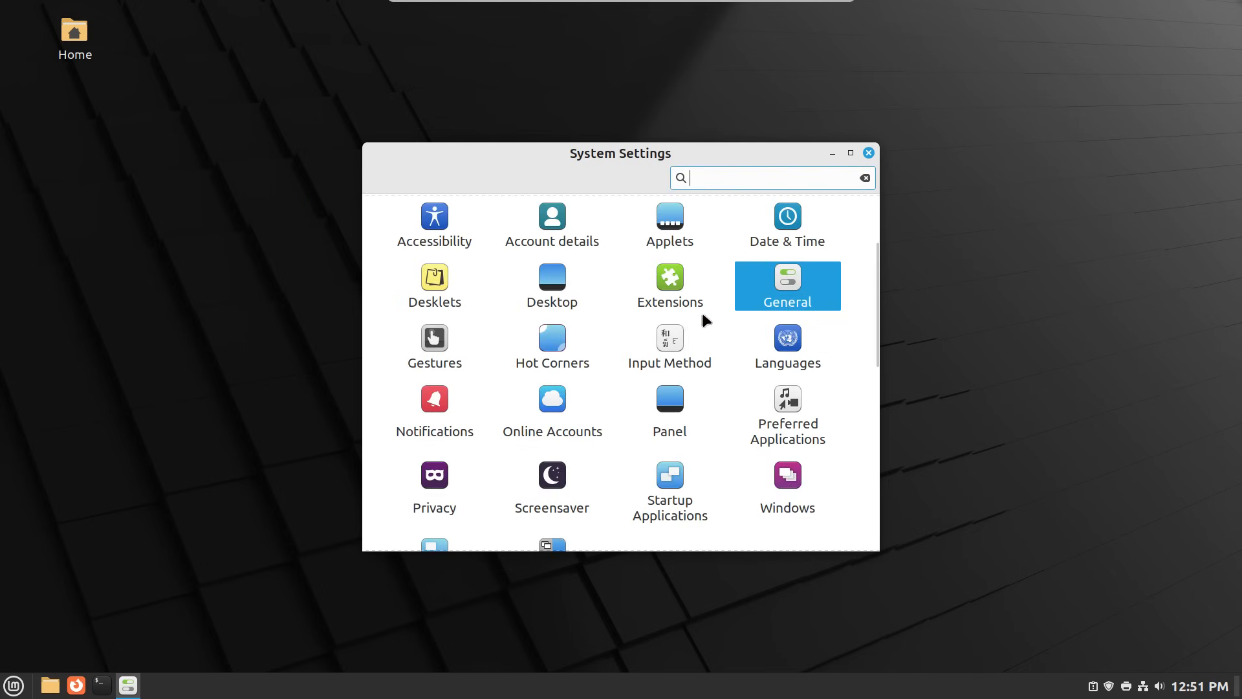
scroll(696, 335, down, 1)
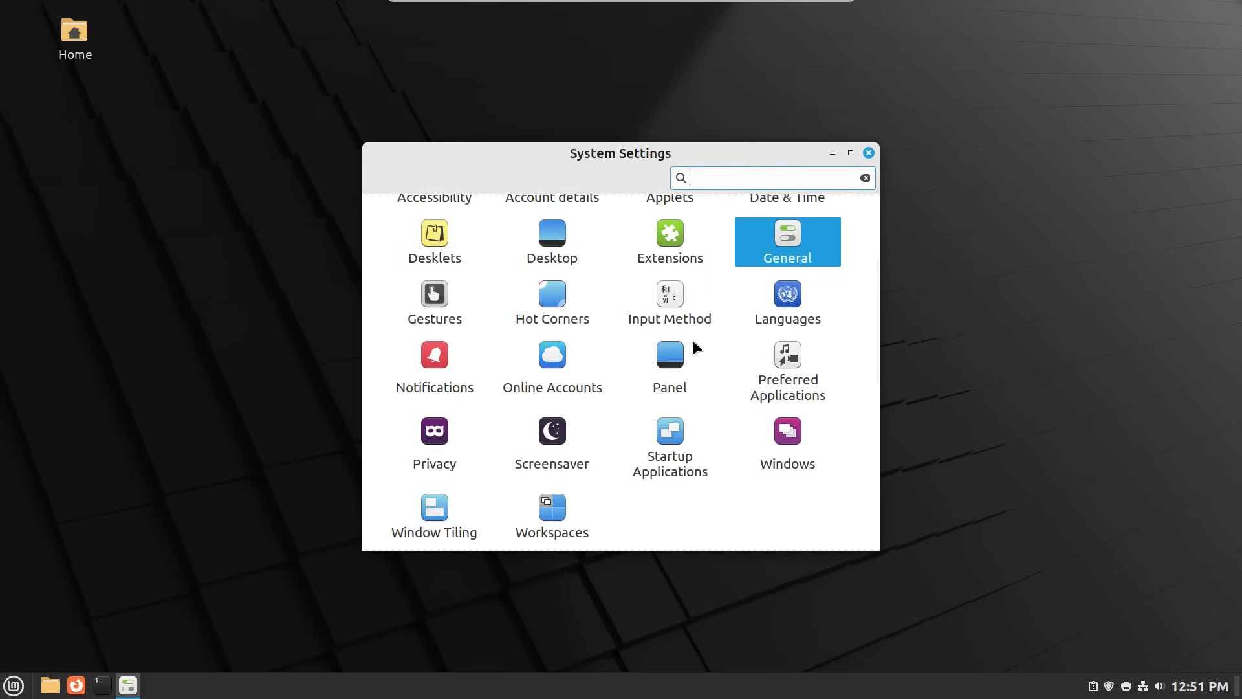
scroll(693, 339, down, 1)
scroll(692, 338, down, 1)
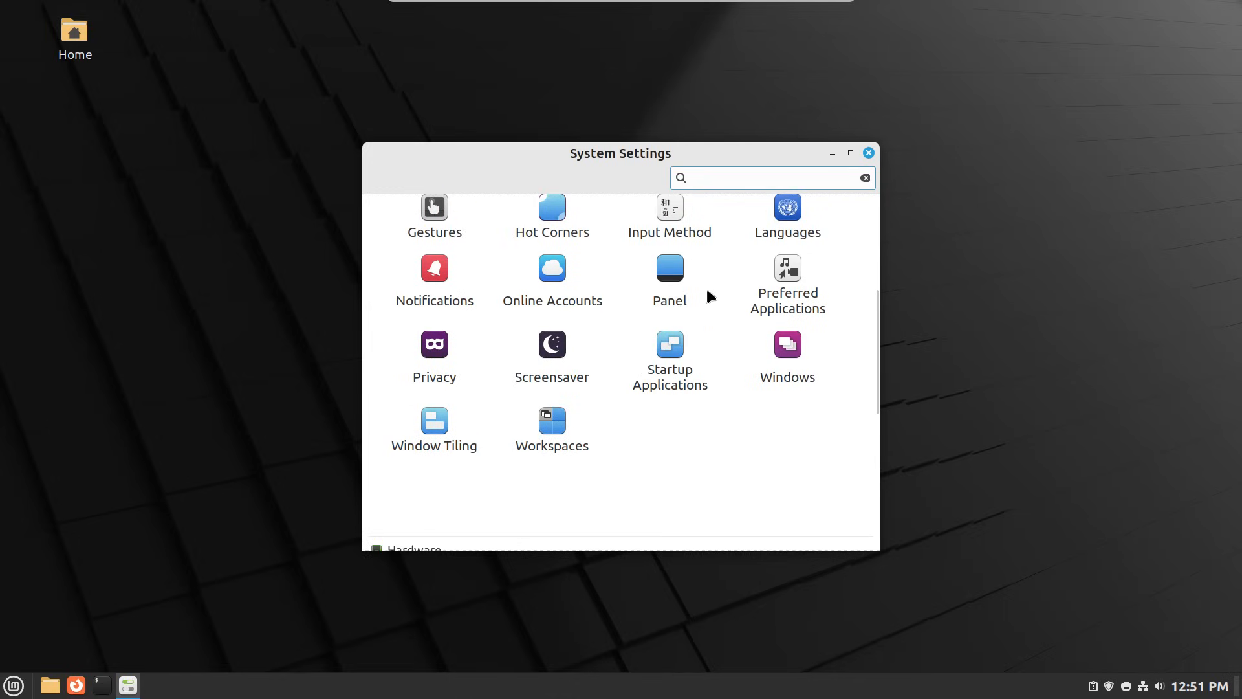
scroll(707, 291, down, 1)
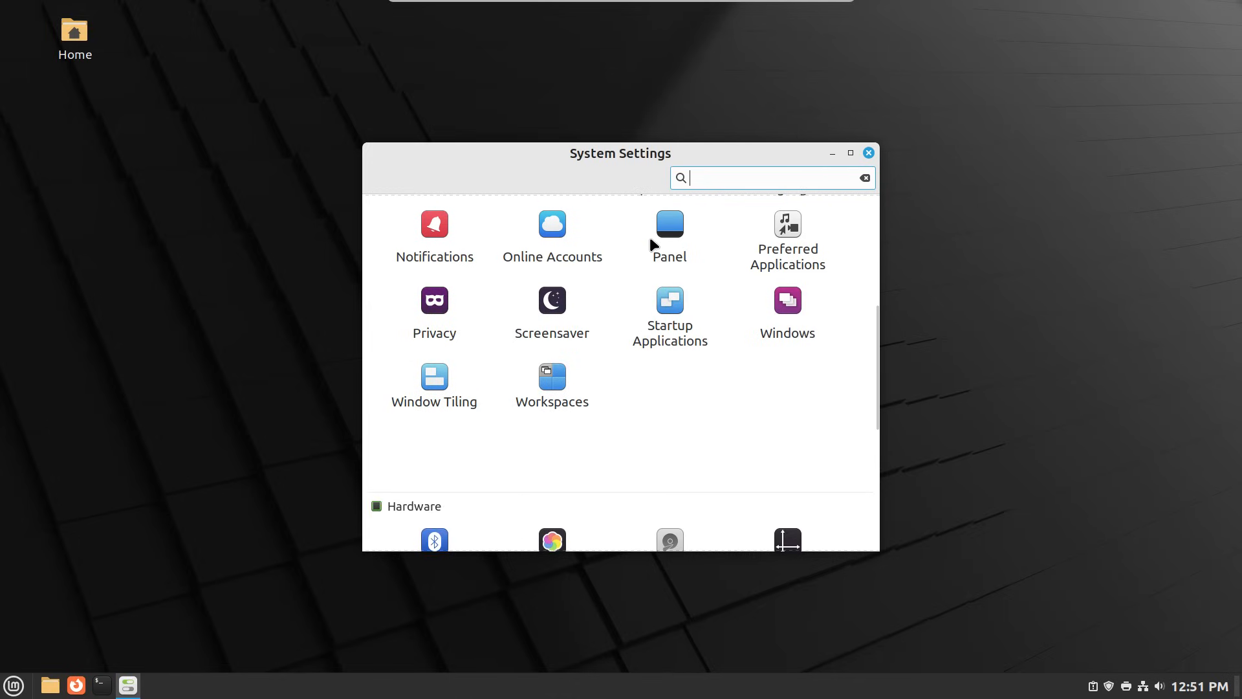
- Set the screensaver delay to Never and turn off locking on sleep and after the screensaver
click(563, 296)
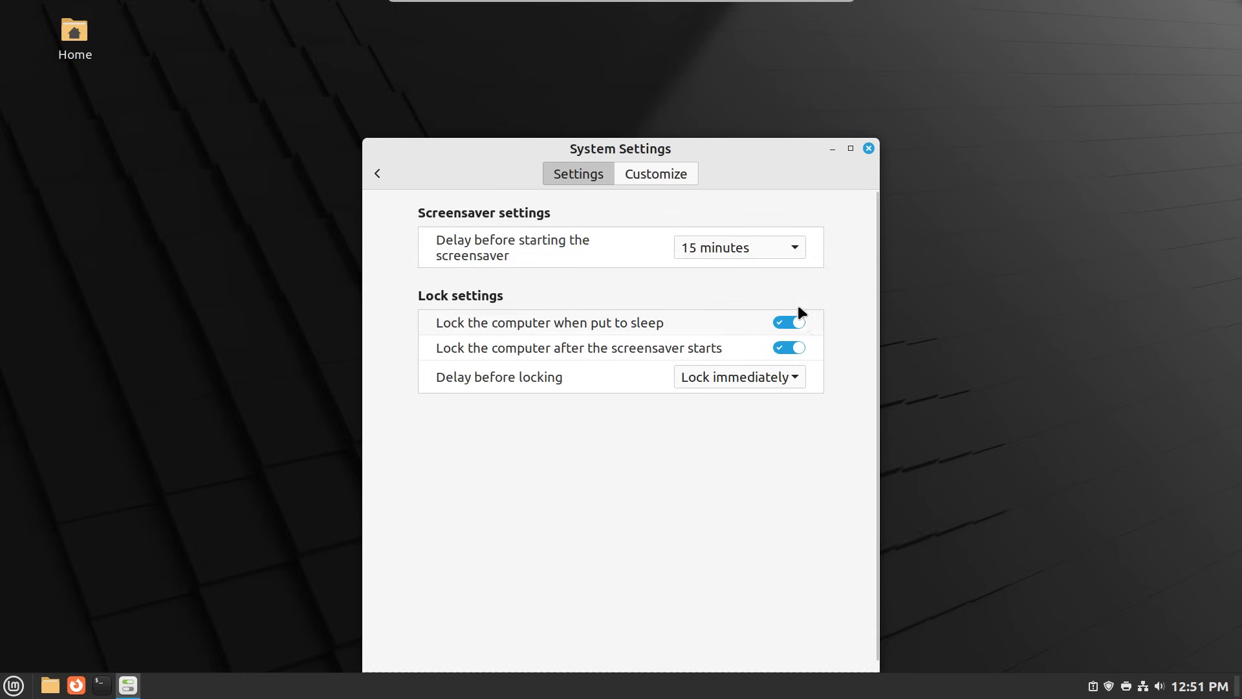
click(795, 258)
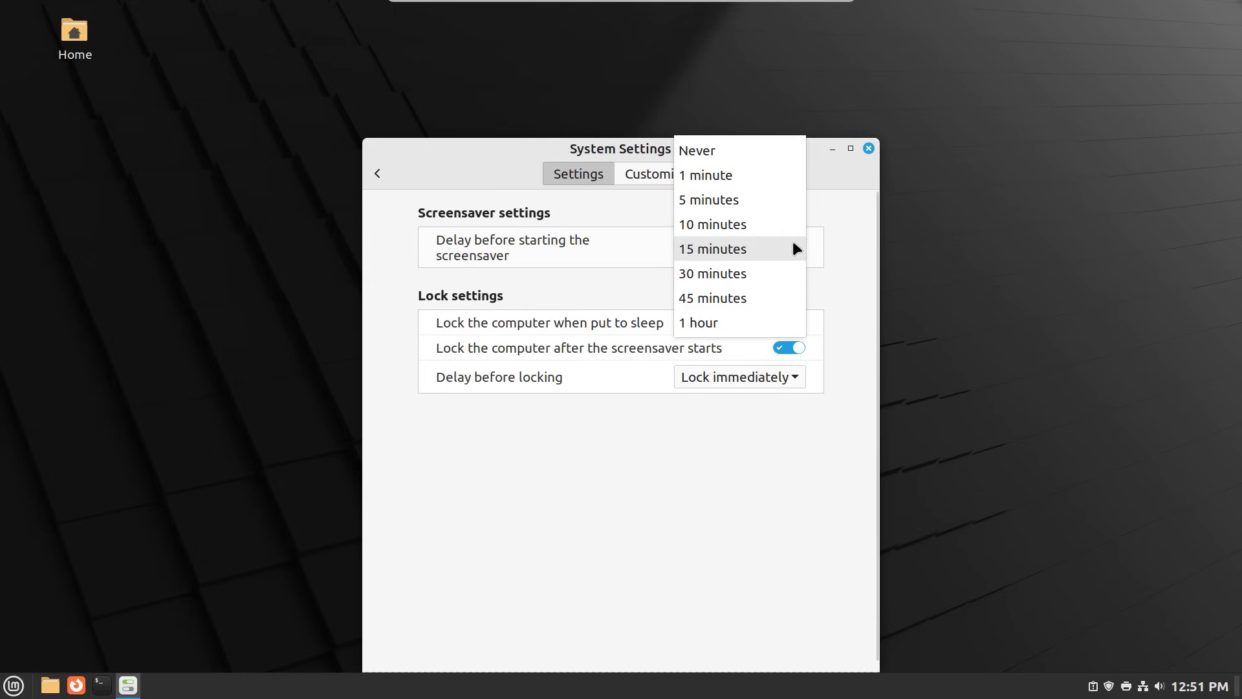
click(752, 149)
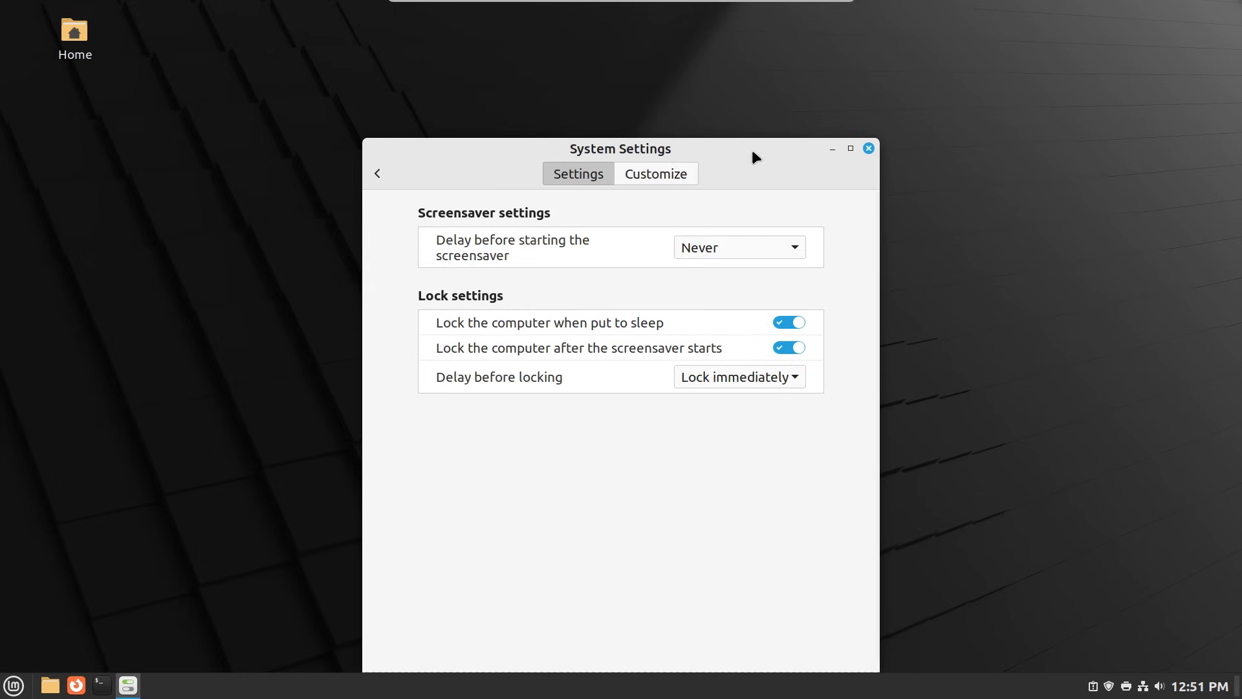
click(797, 379)
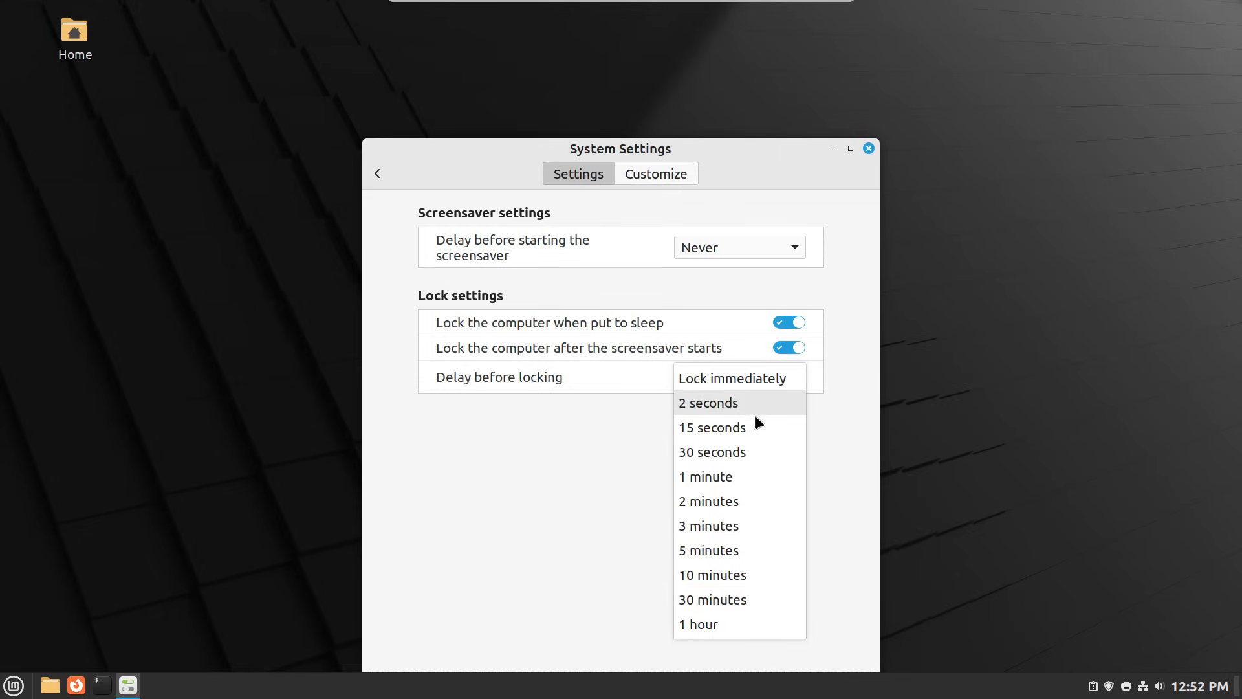
click(621, 508)
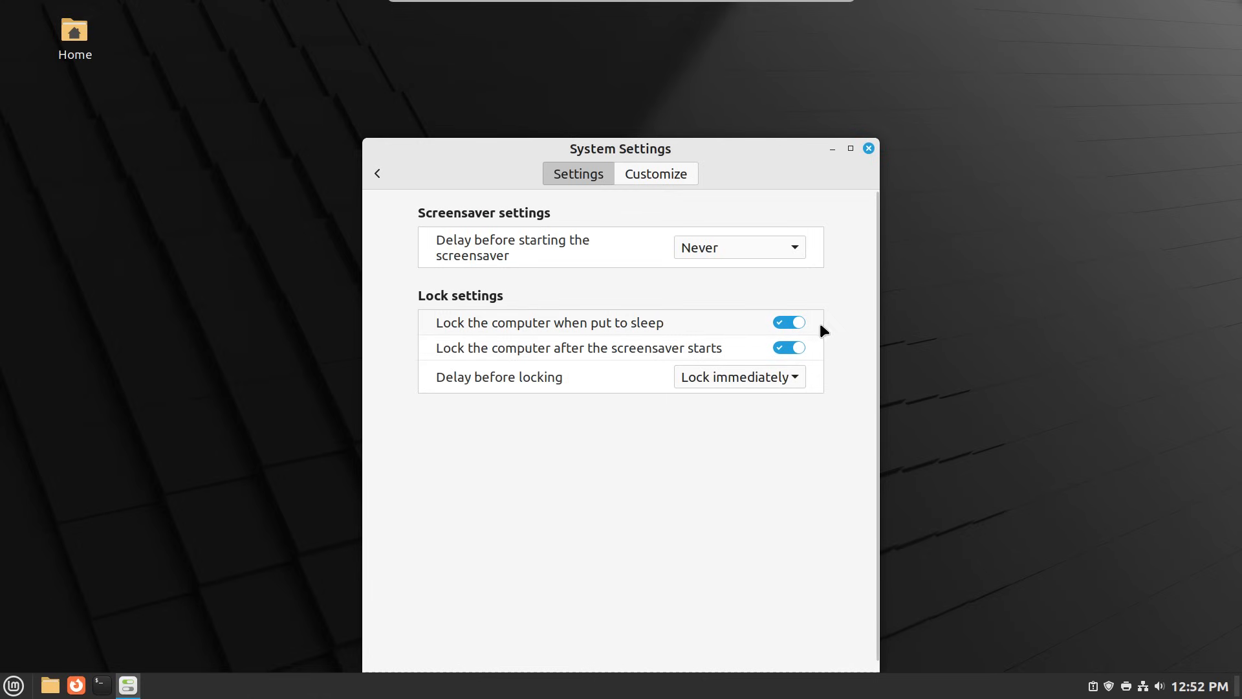
click(781, 325)
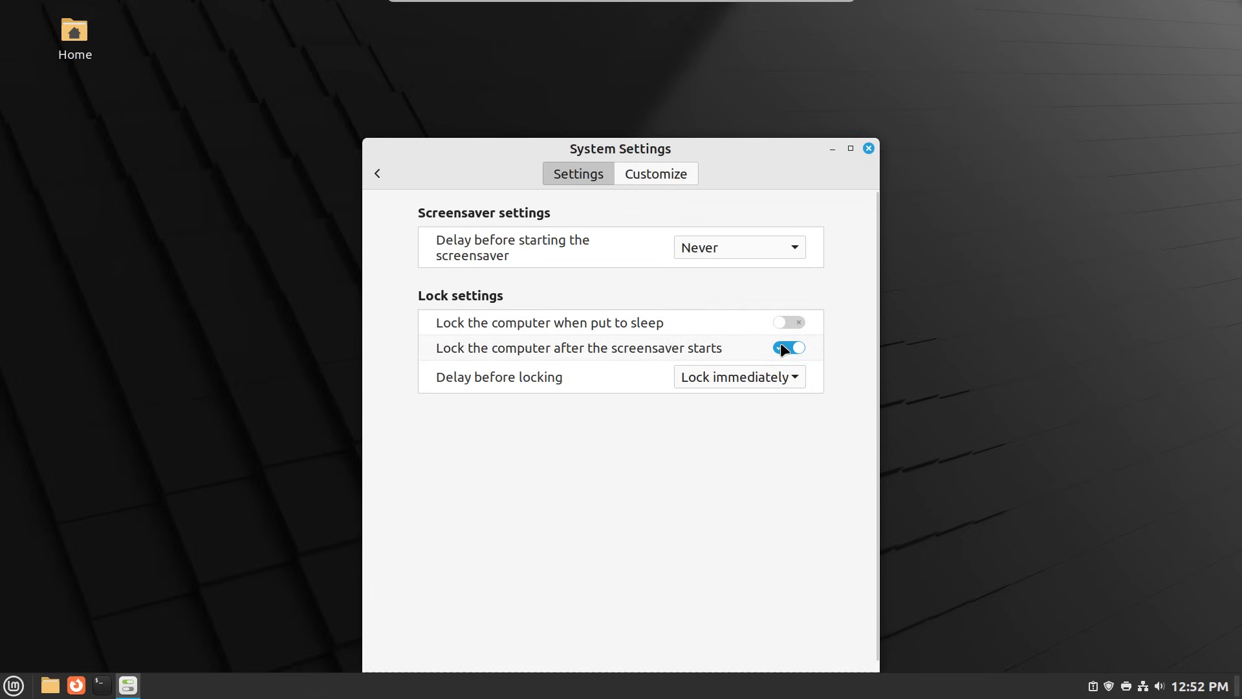
click(786, 348)
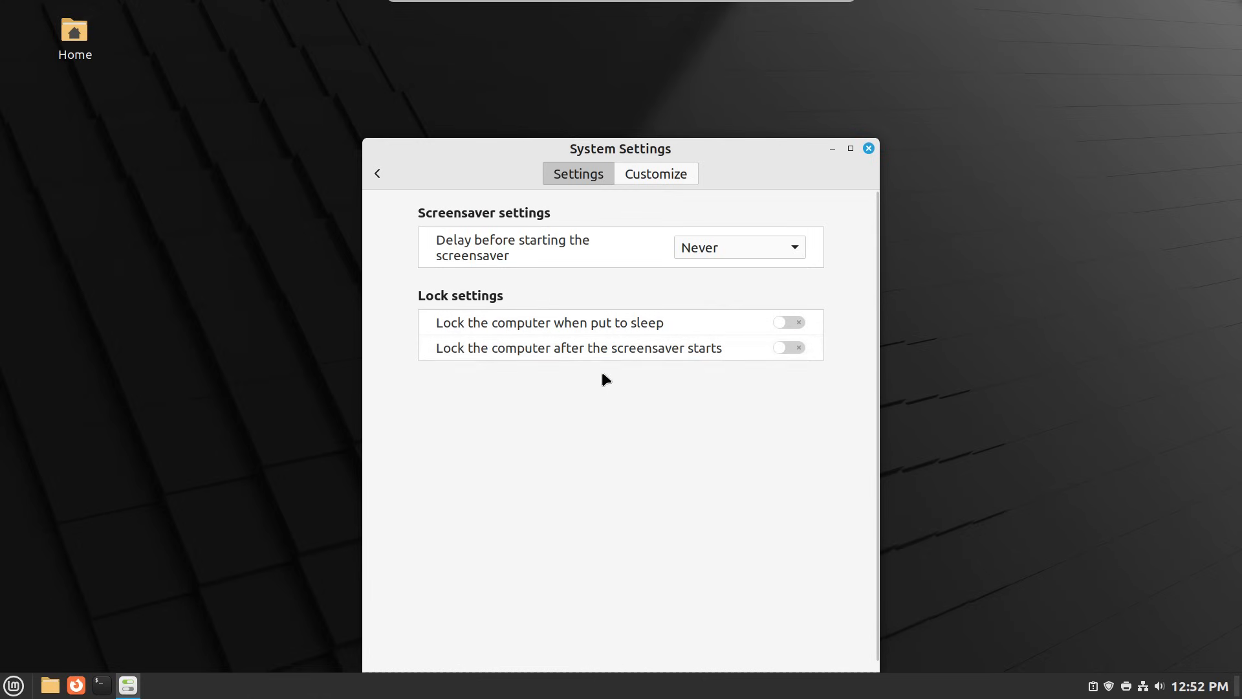
click(376, 173)
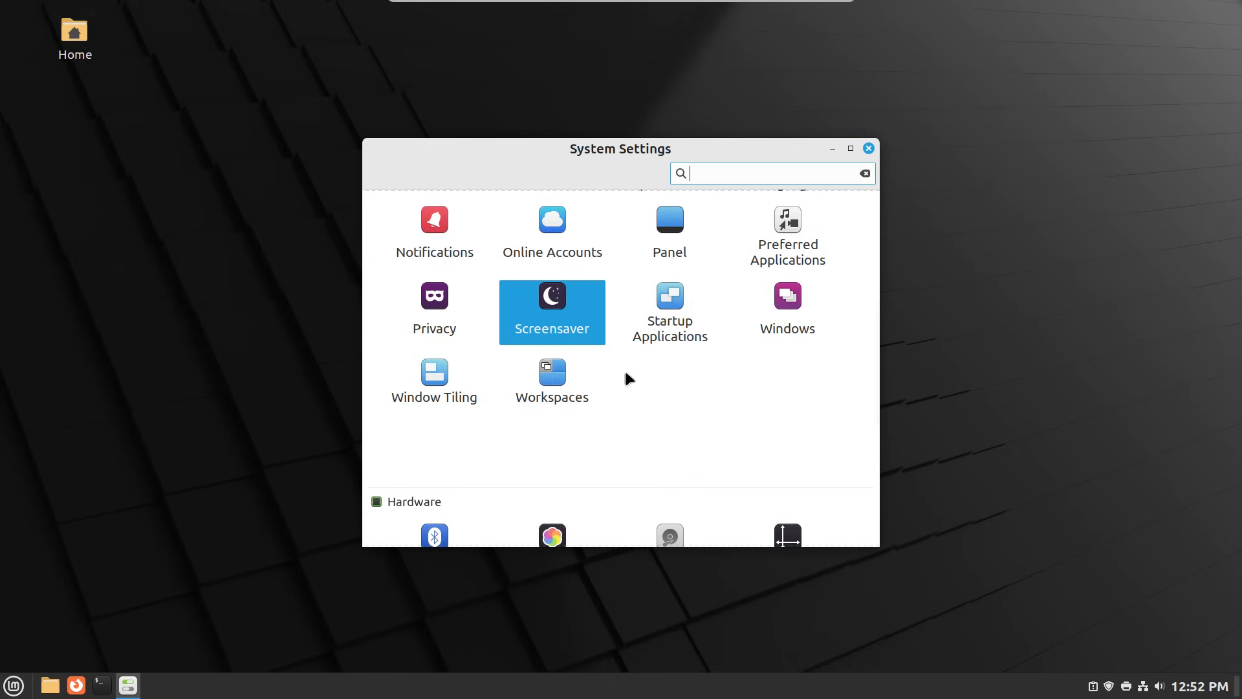
- Switch off mintwelcome in Startup Applications and go back to the settings overview
click(661, 331)
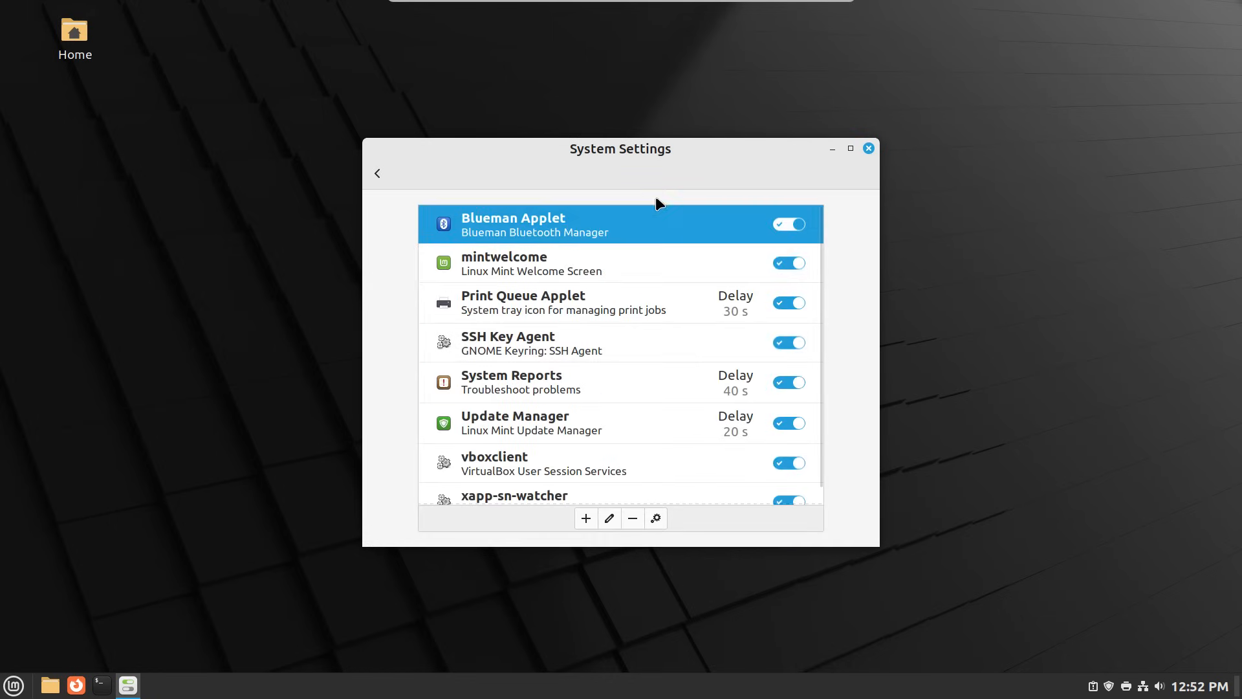
click(782, 264)
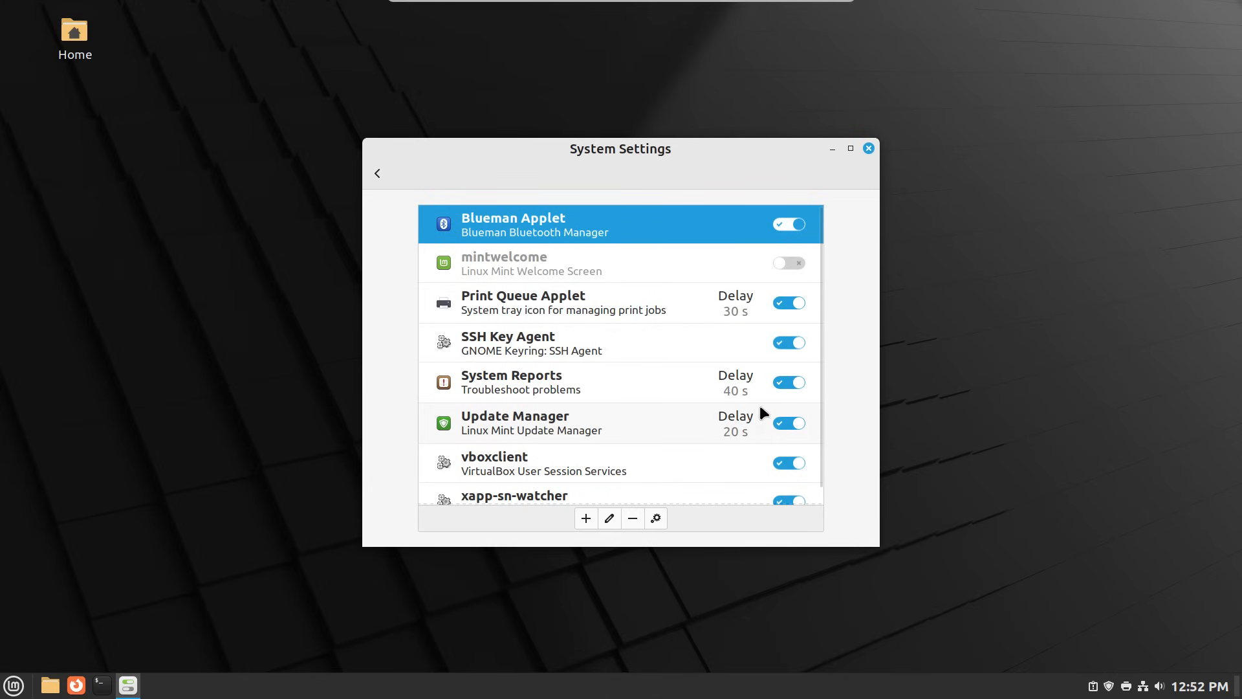
click(378, 173)
scroll(744, 360, down, 3)
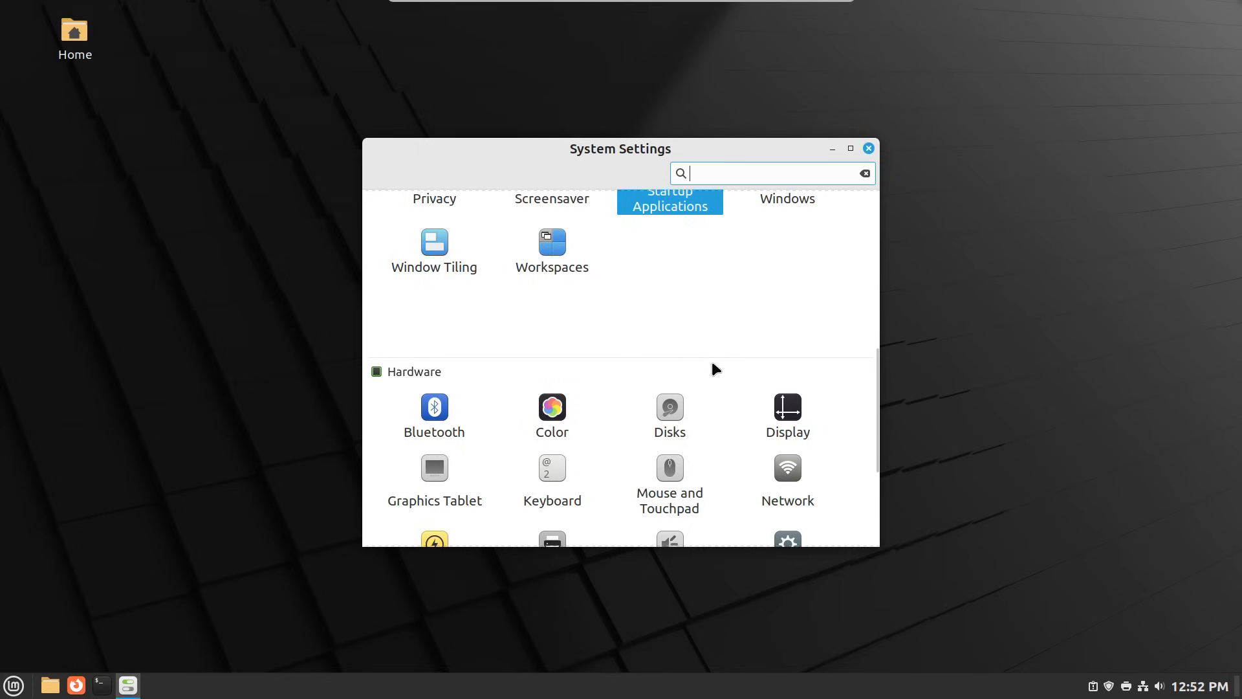
scroll(710, 334, down, 2)
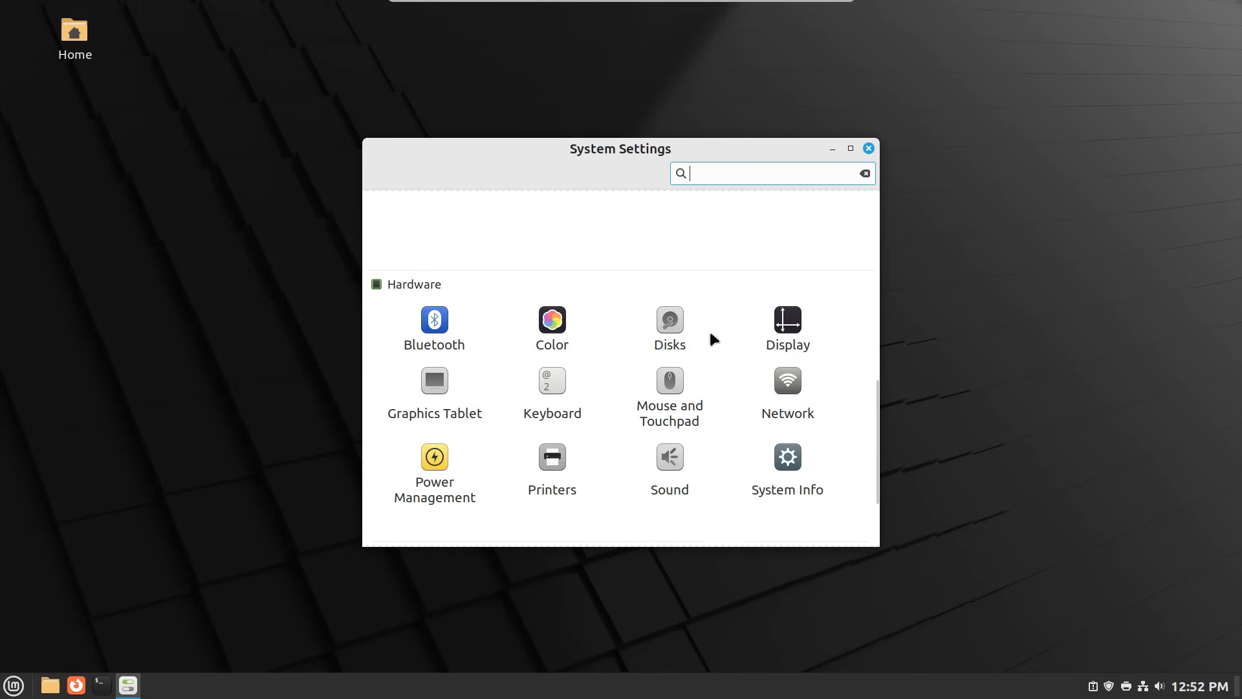
scroll(712, 339, down, 2)
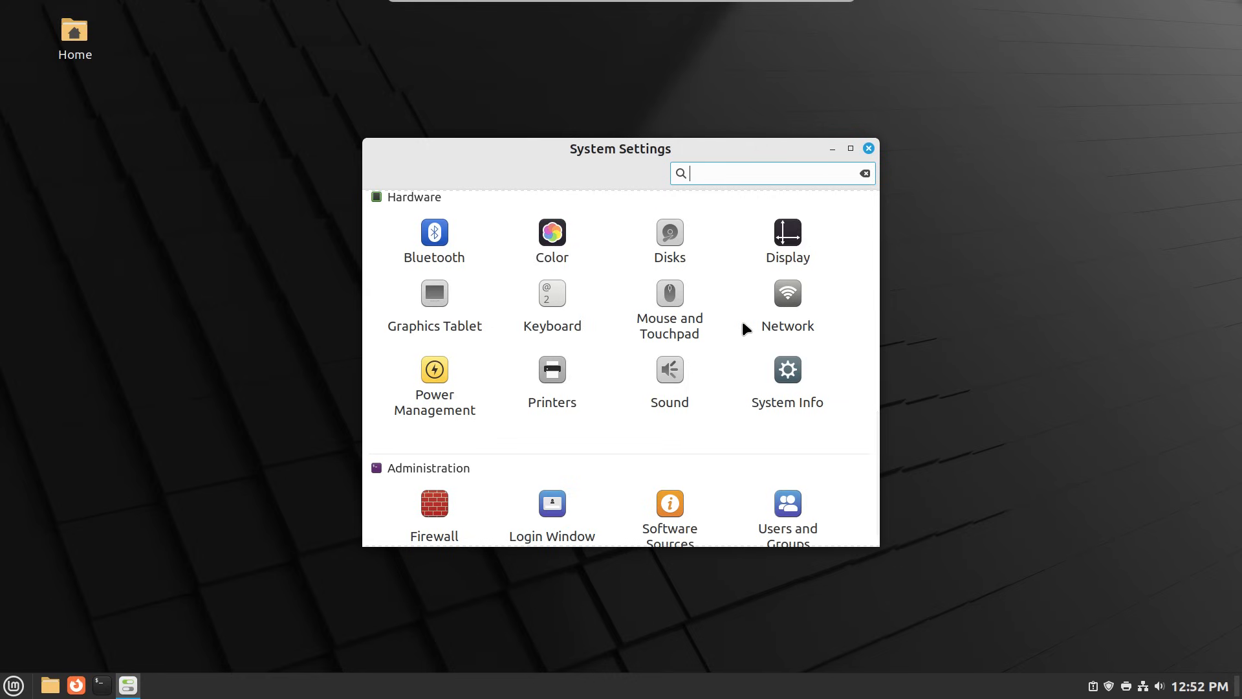
scroll(746, 329, down, 1)
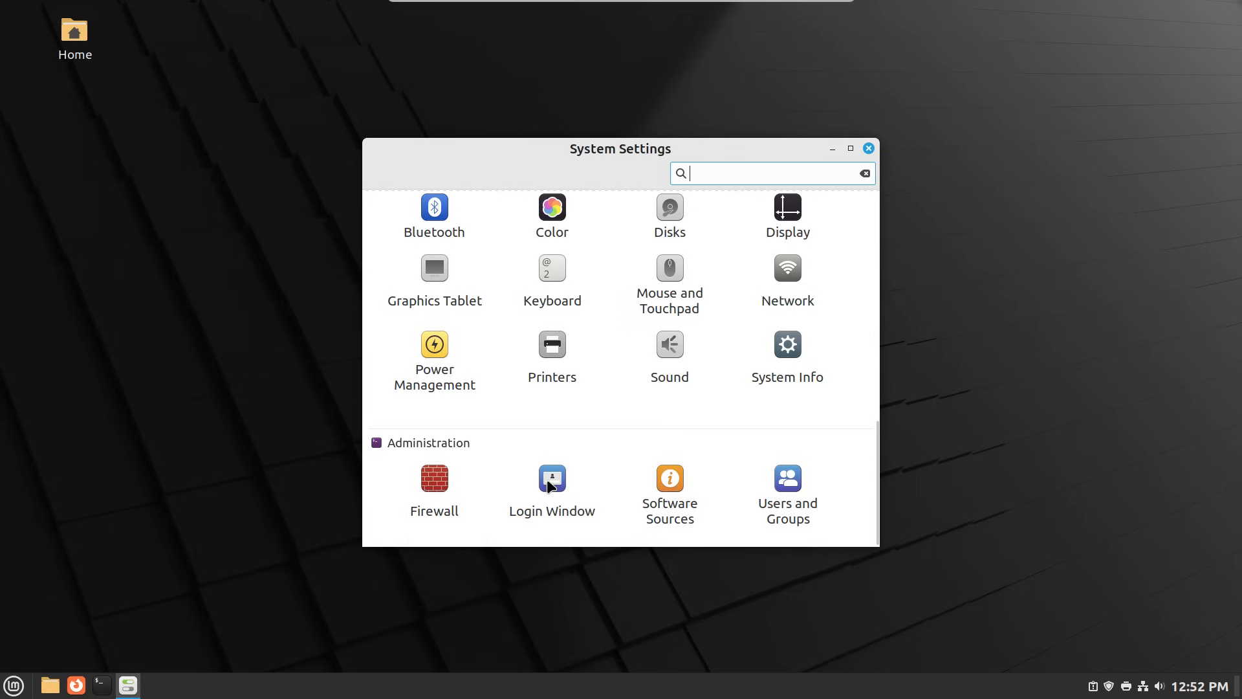
click(433, 380)
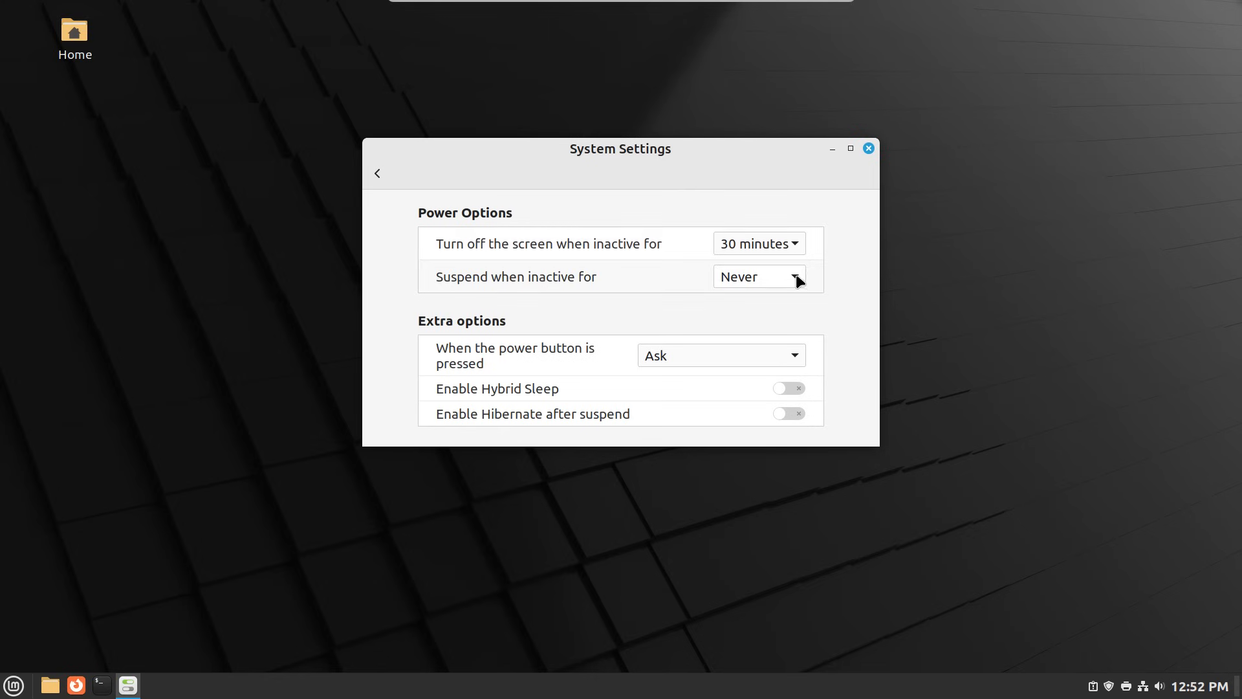
click(799, 240)
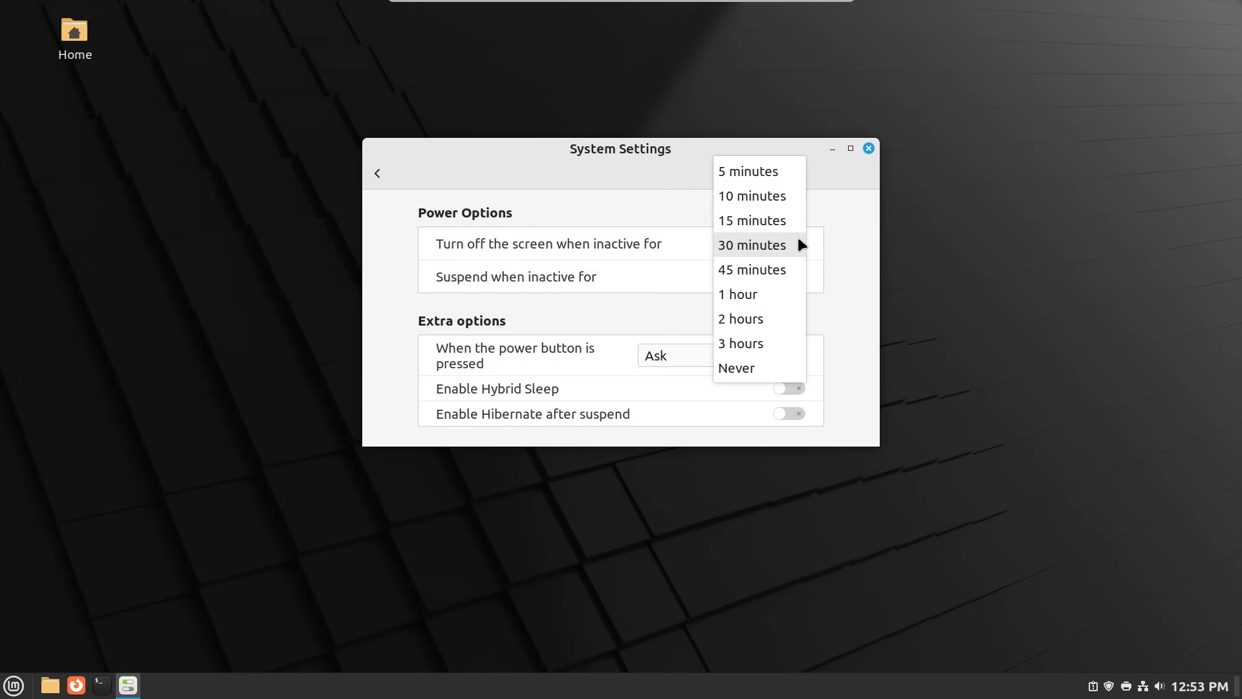
click(765, 366)
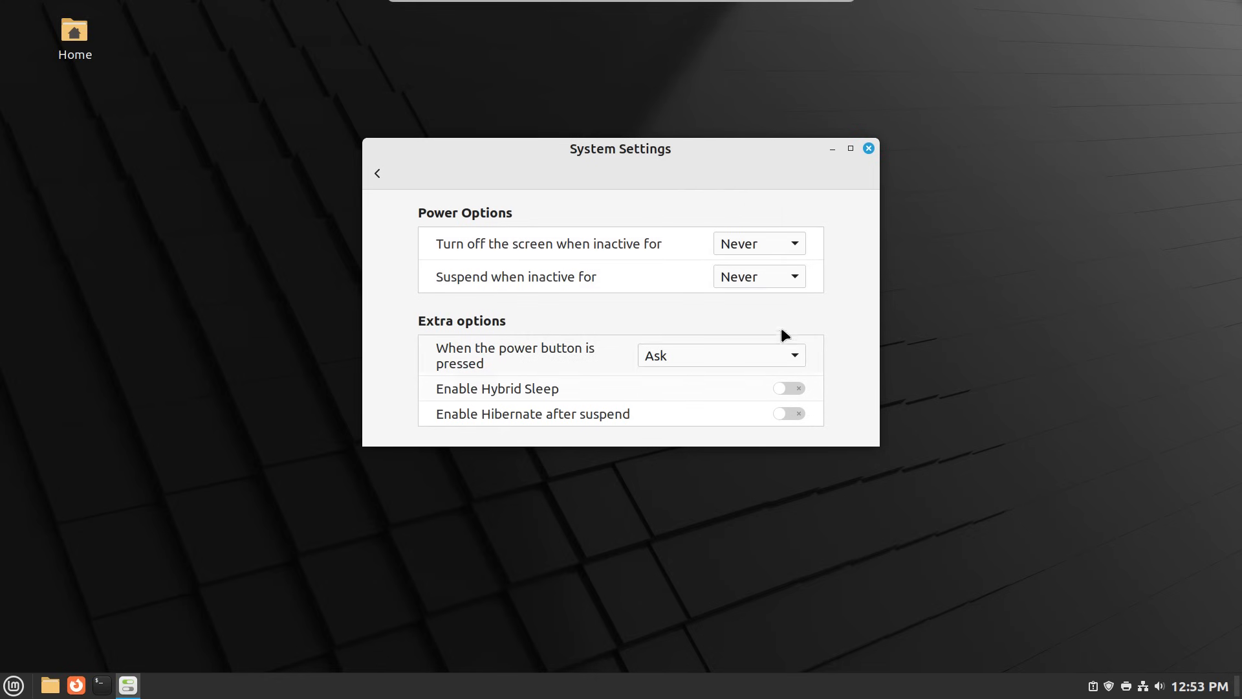
click(376, 172)
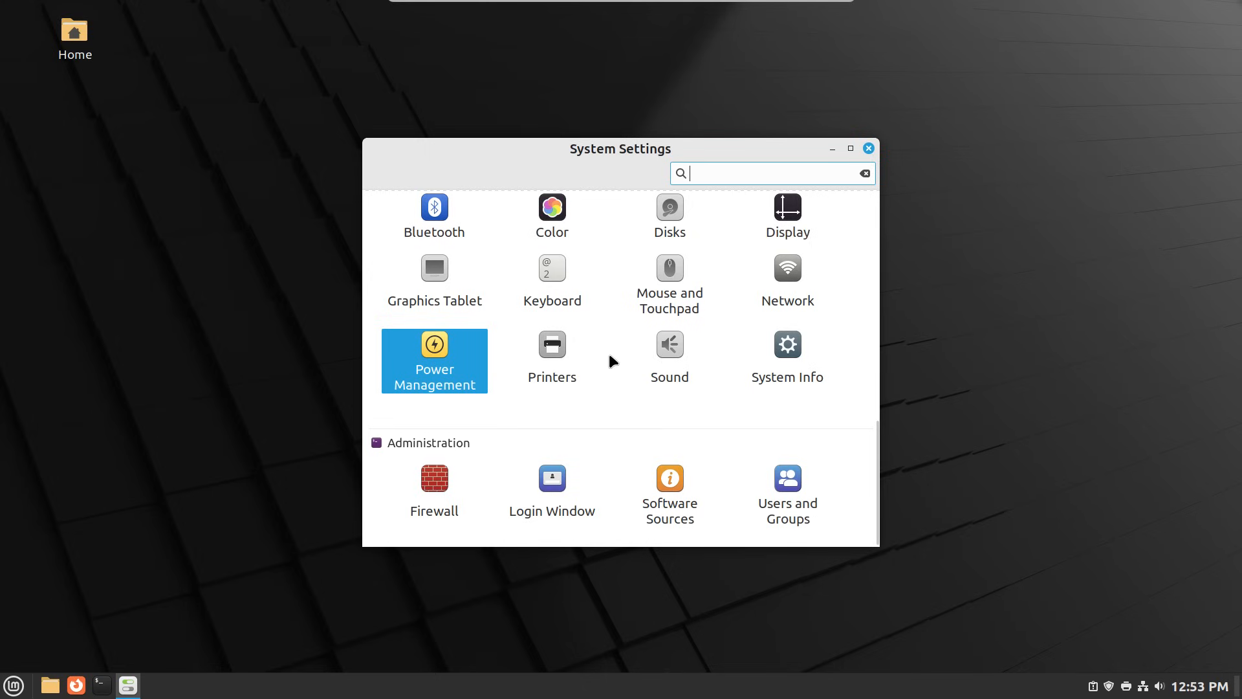
- Unlock Printers settings with the admin password and choose the network HP ENVY 4520 via HPLIP
click(554, 355)
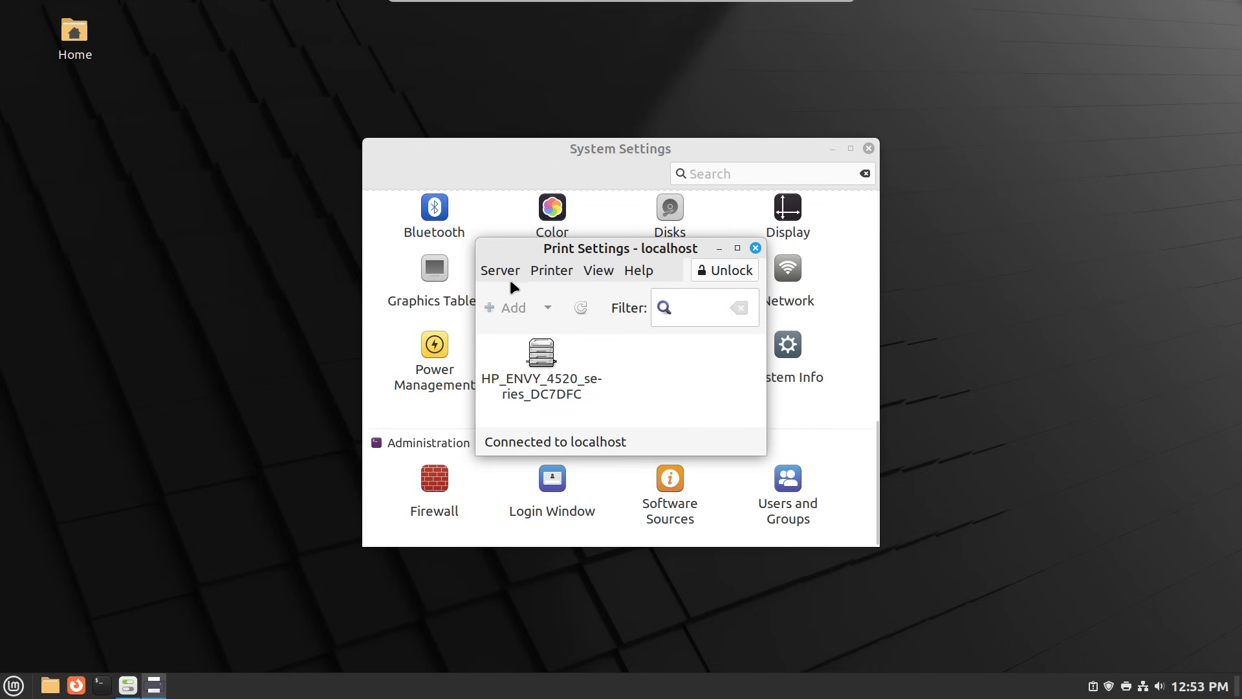
click(714, 269)
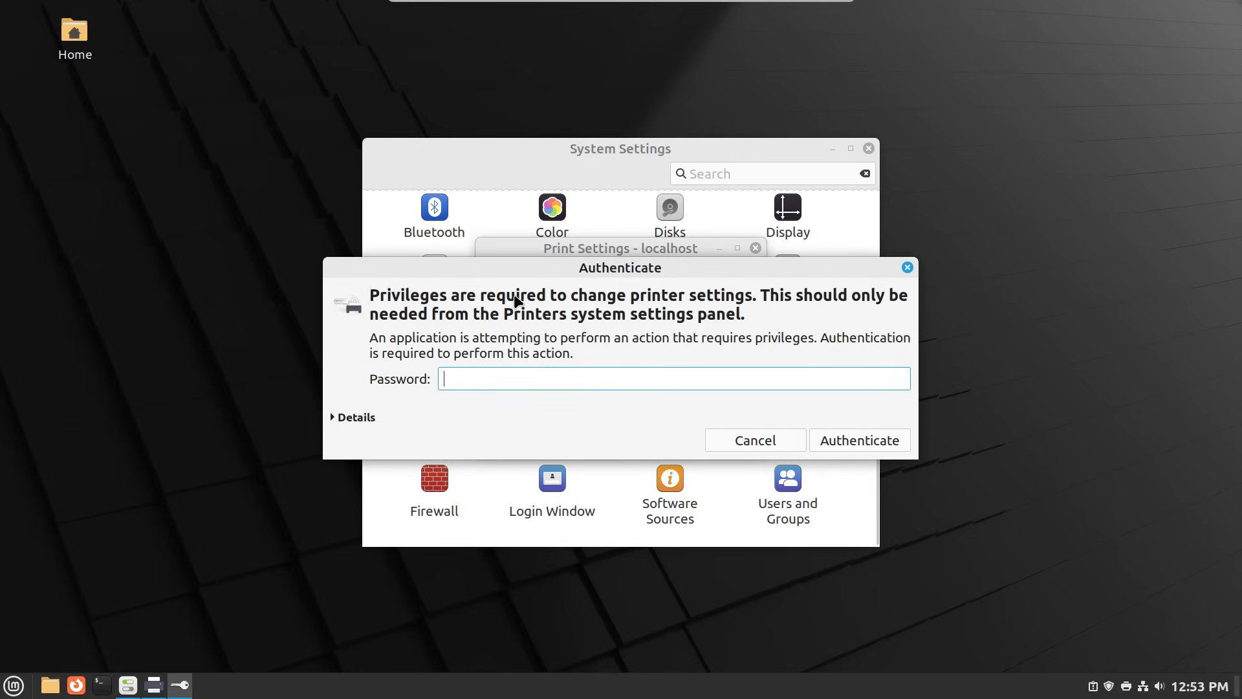
text(••••••••)
key(Return)
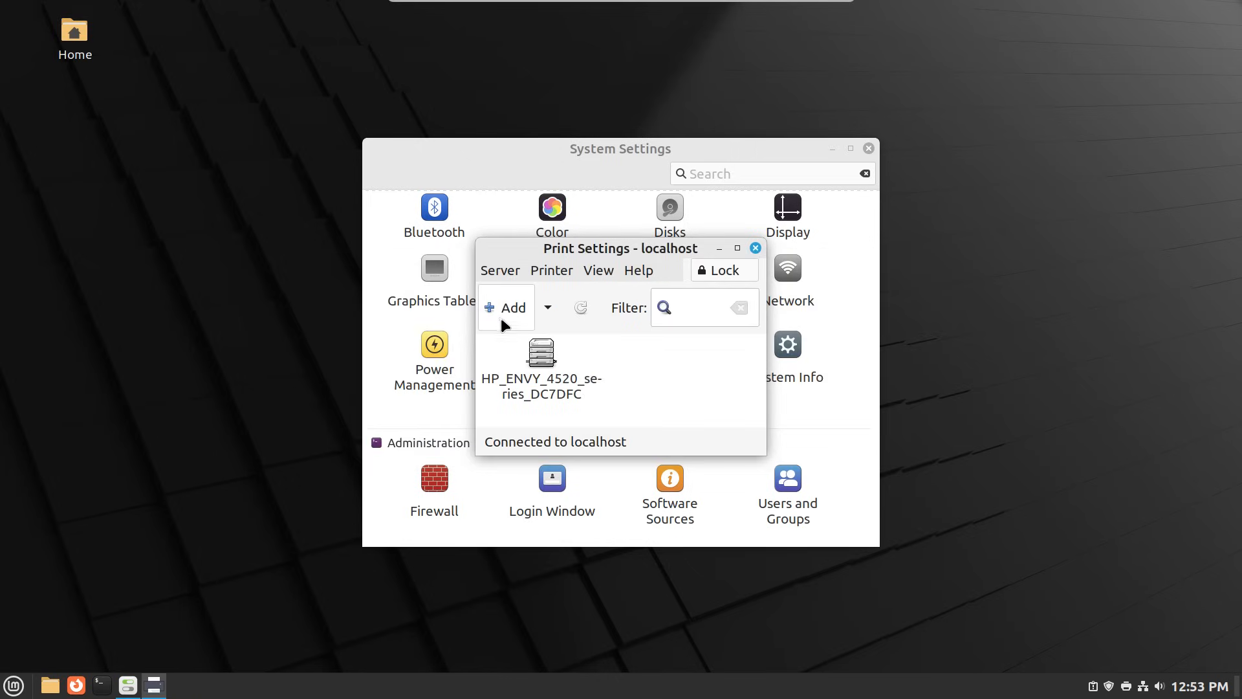
click(502, 304)
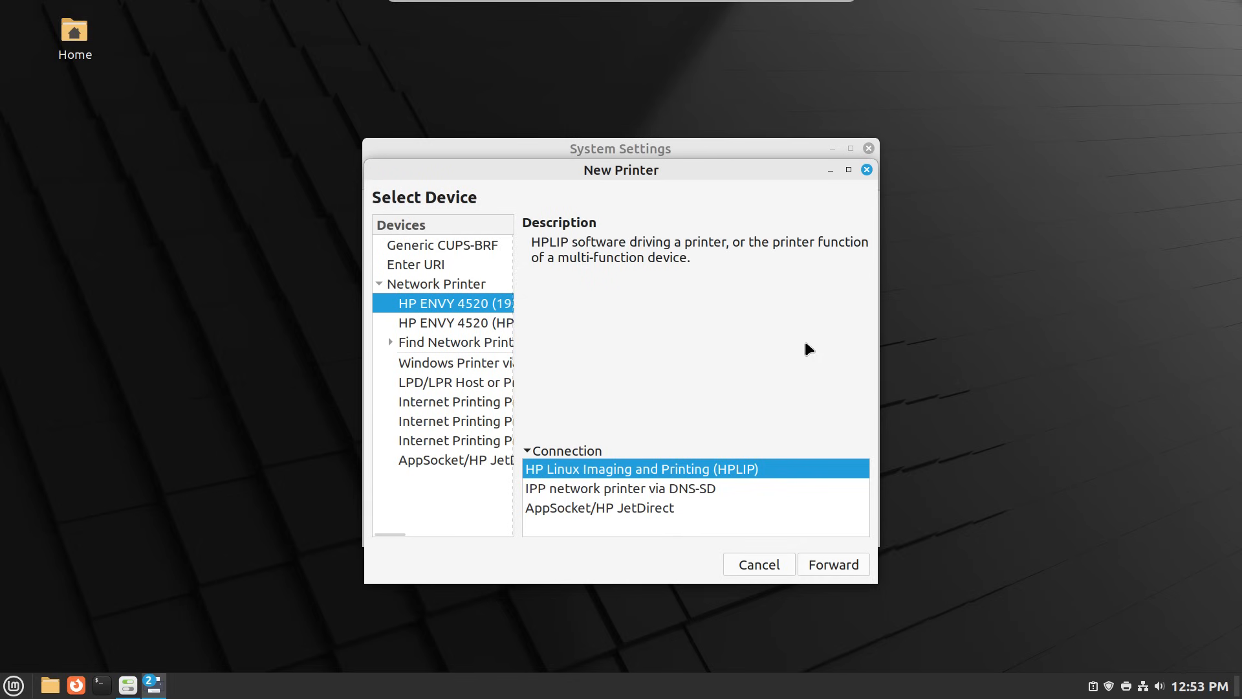
- Add the printer as HP-ENVY-4520 with 'series' trimmed from its description, skipping the test page
click(819, 570)
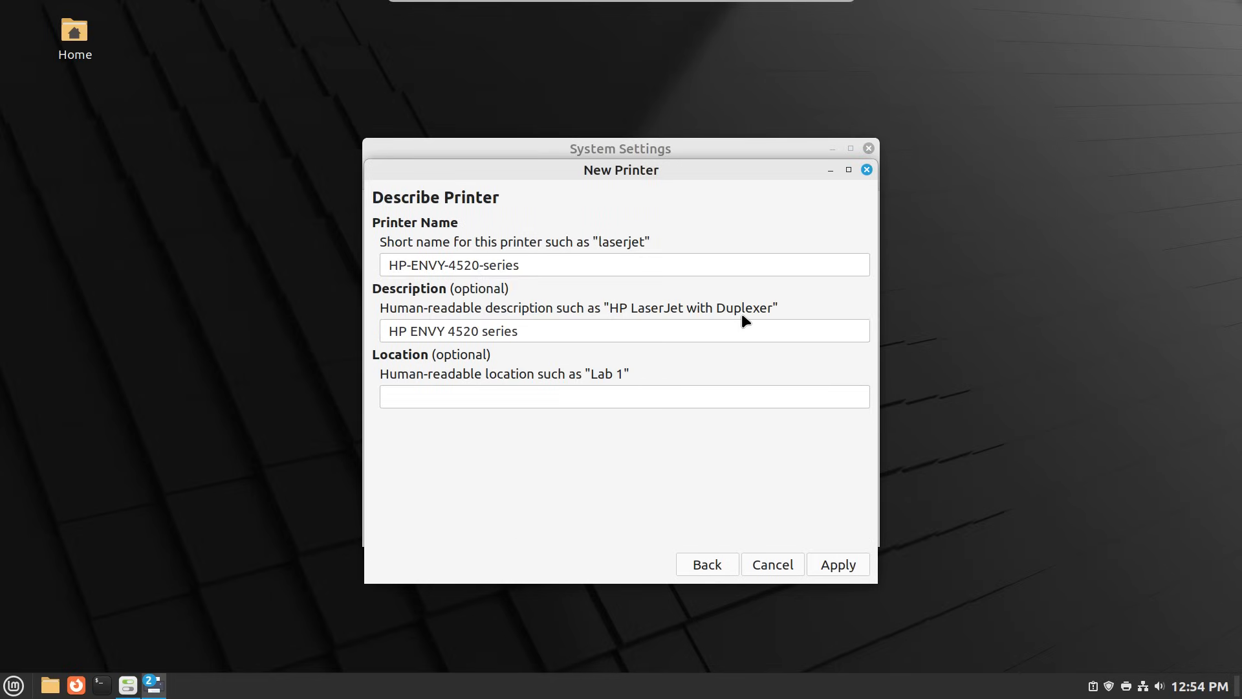
click(587, 266)
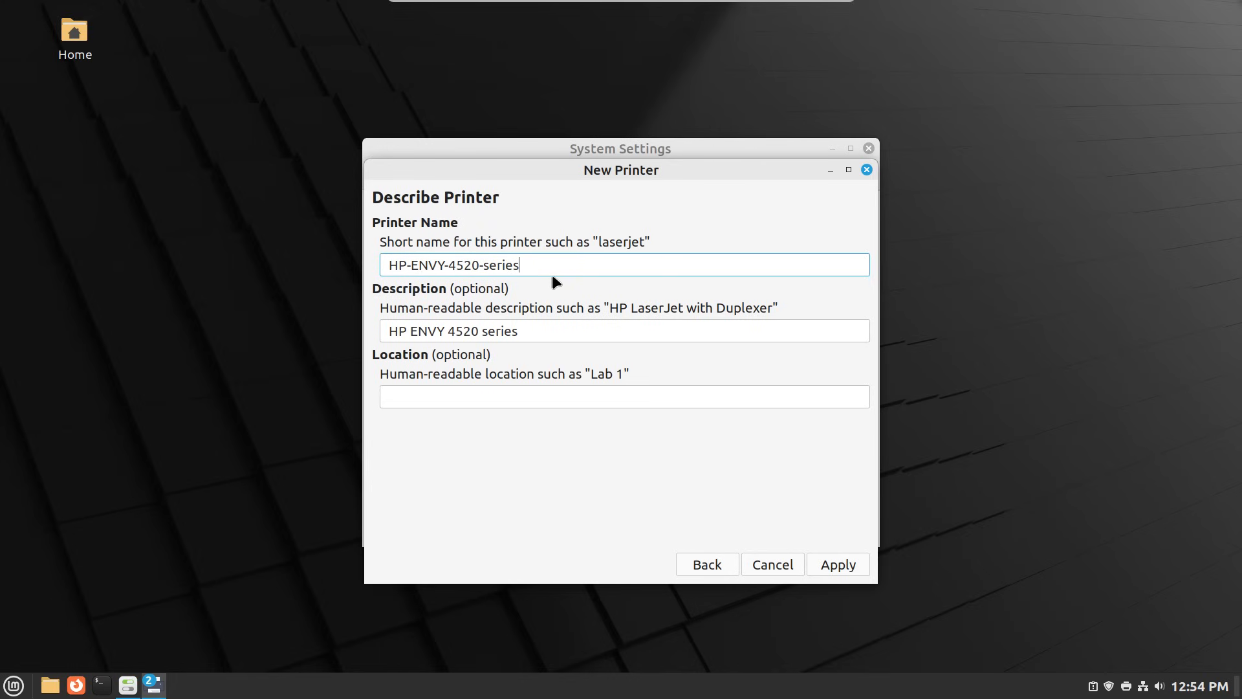
key(BackSpace)
key(BackSpace)
key(BackSpace)
key(BackSpace)
key(BackSpace)
key(BackSpace)
key(BackSpace)
click(551, 328)
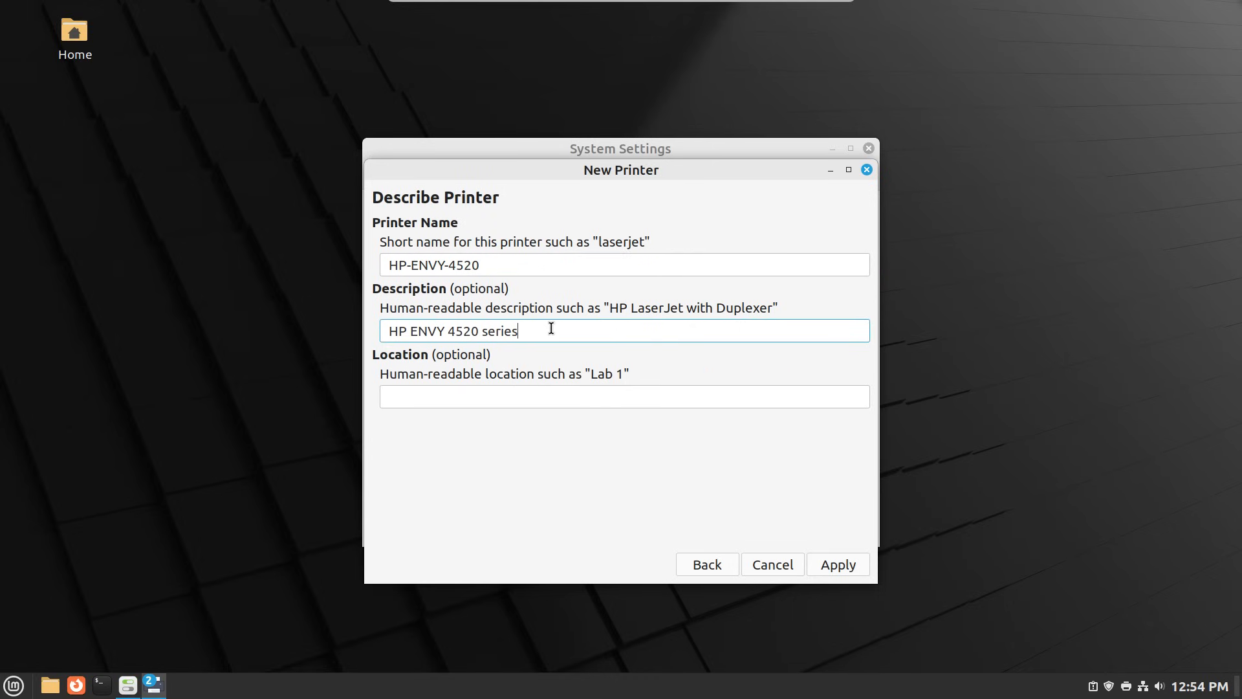
key(BackSpace)
key(BackSpace)
key(BackSpace)
key(BackSpace)
key(BackSpace)
key(BackSpace)
click(833, 573)
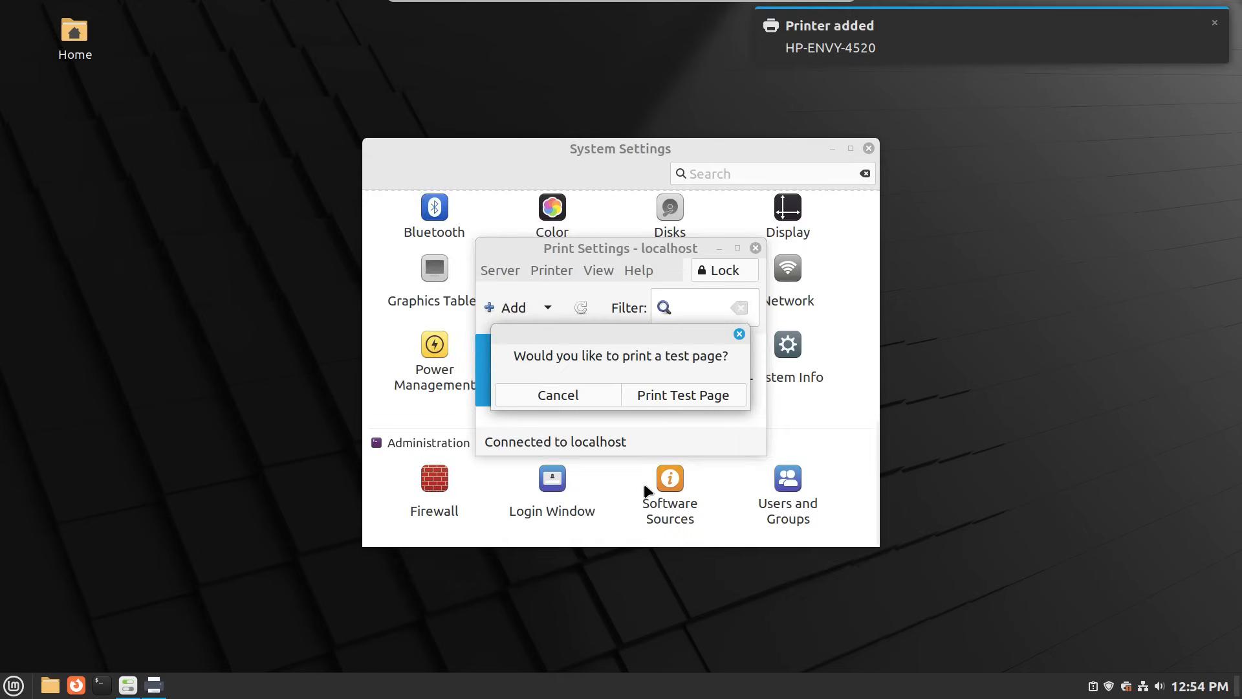
click(572, 399)
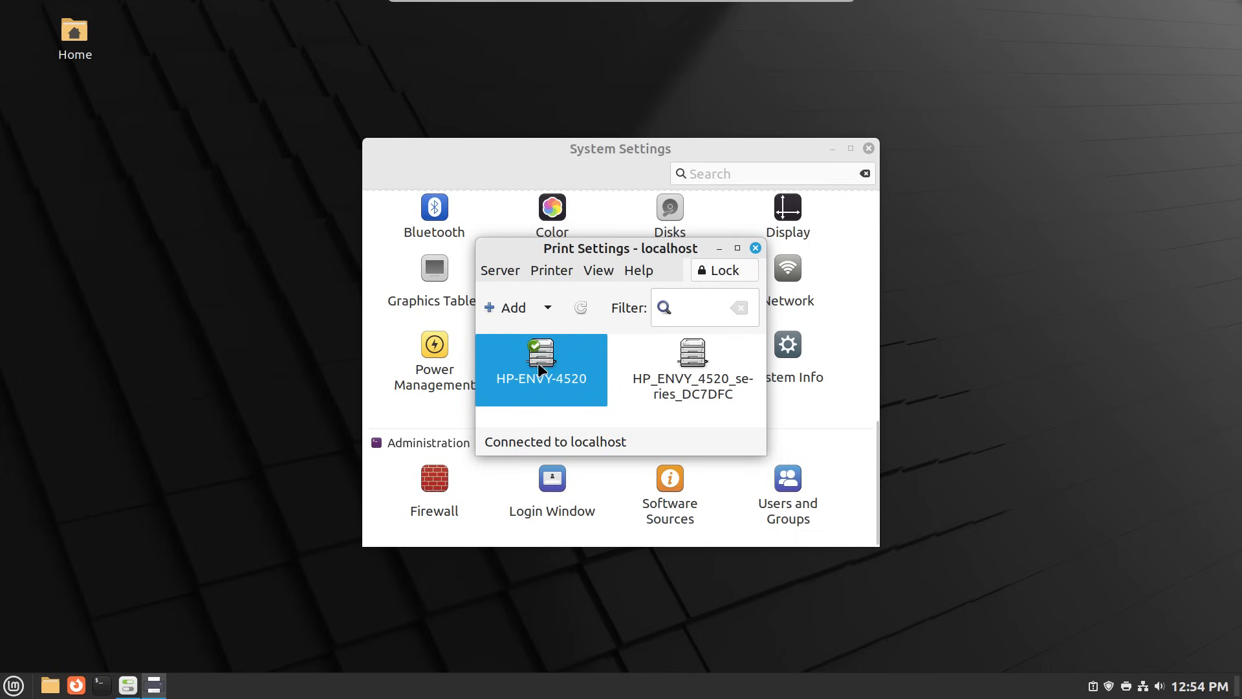
click(754, 250)
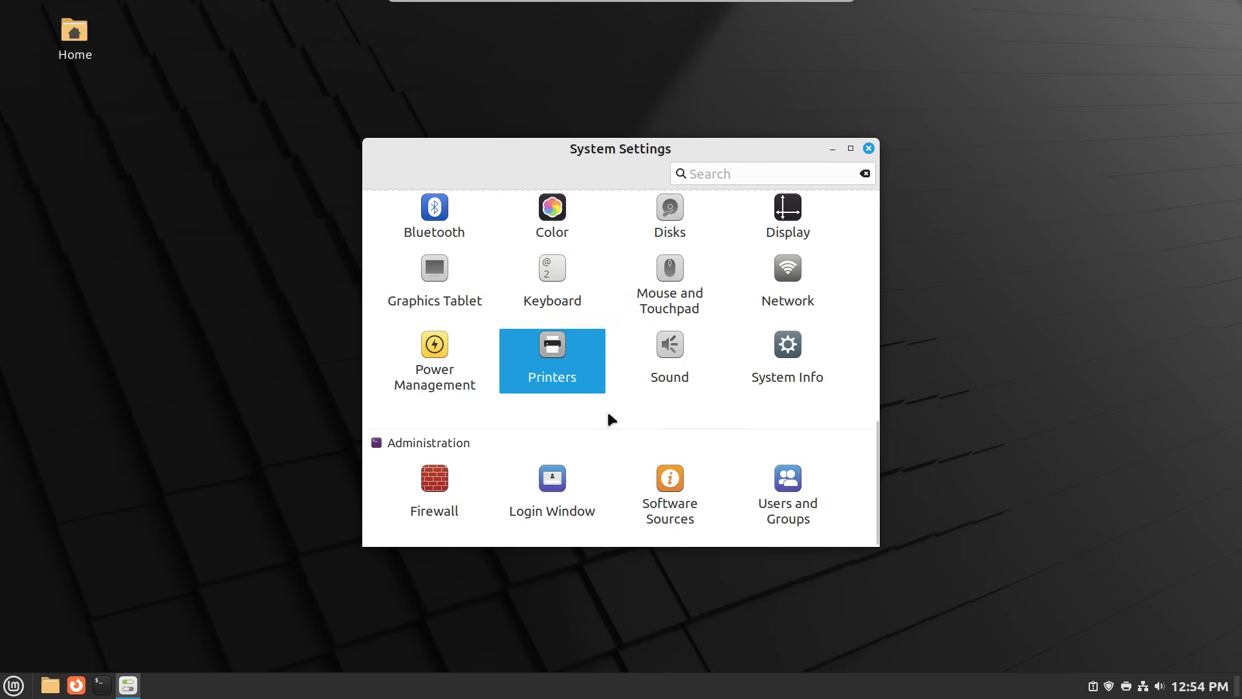
- Open Firewall Configuration with the admin password and move its window to the screen centre
click(442, 485)
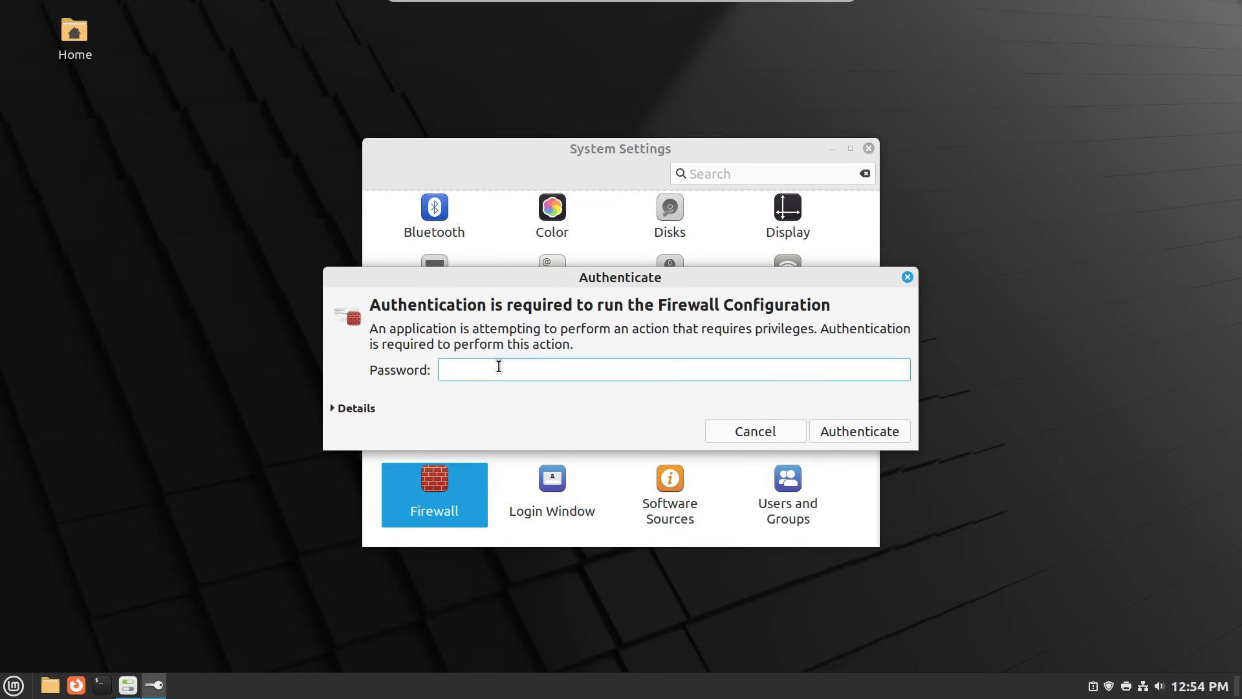
text(••••••••)
key(Return)
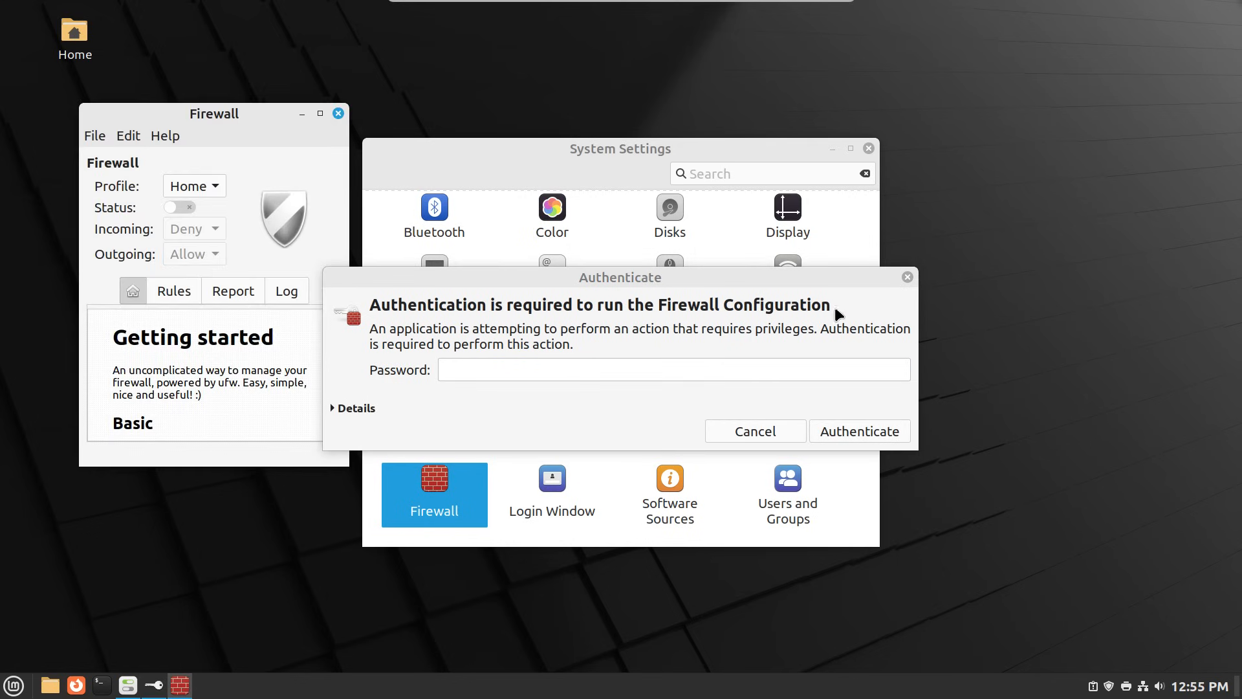
click(907, 277)
click(907, 278)
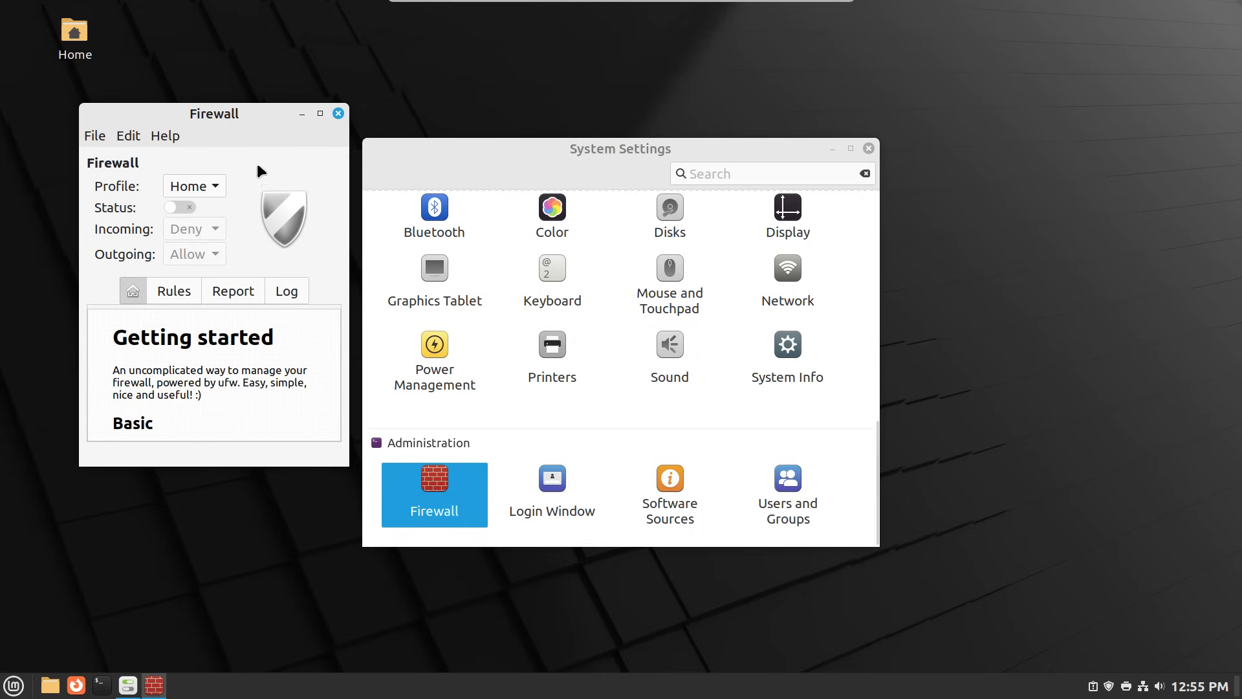
drag(273, 115, 731, 135)
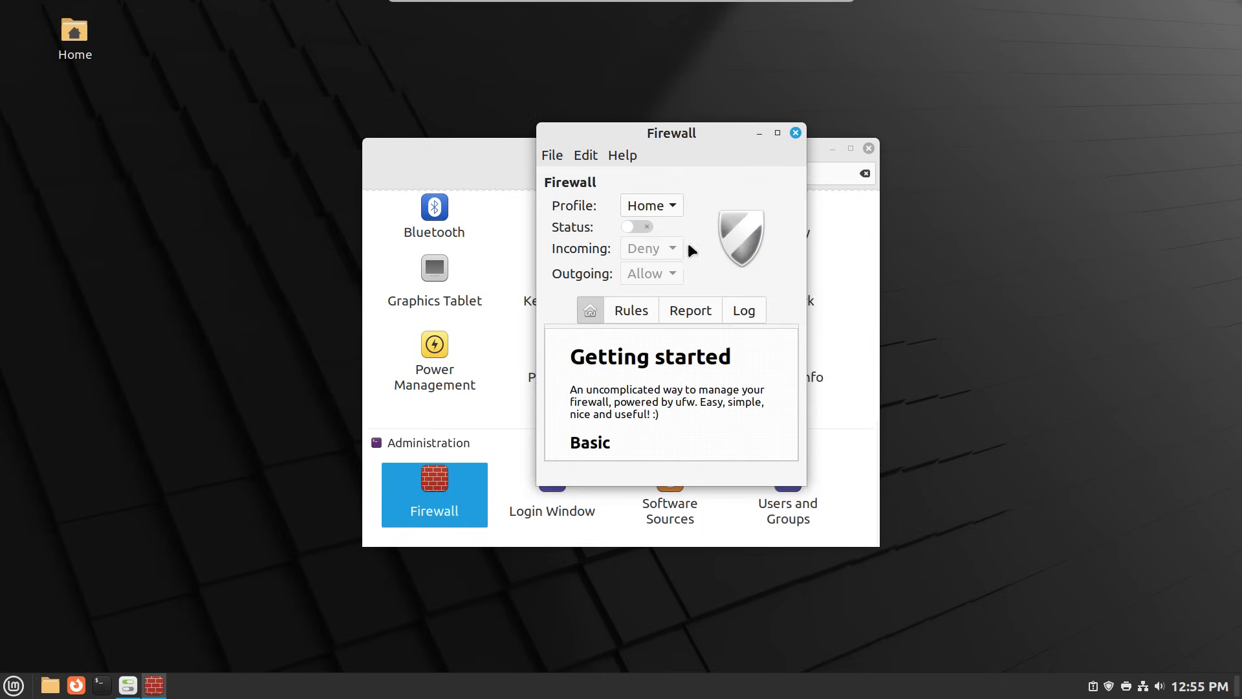
- Switch the firewall Status on, then close the Firewall and System Settings windows
click(640, 228)
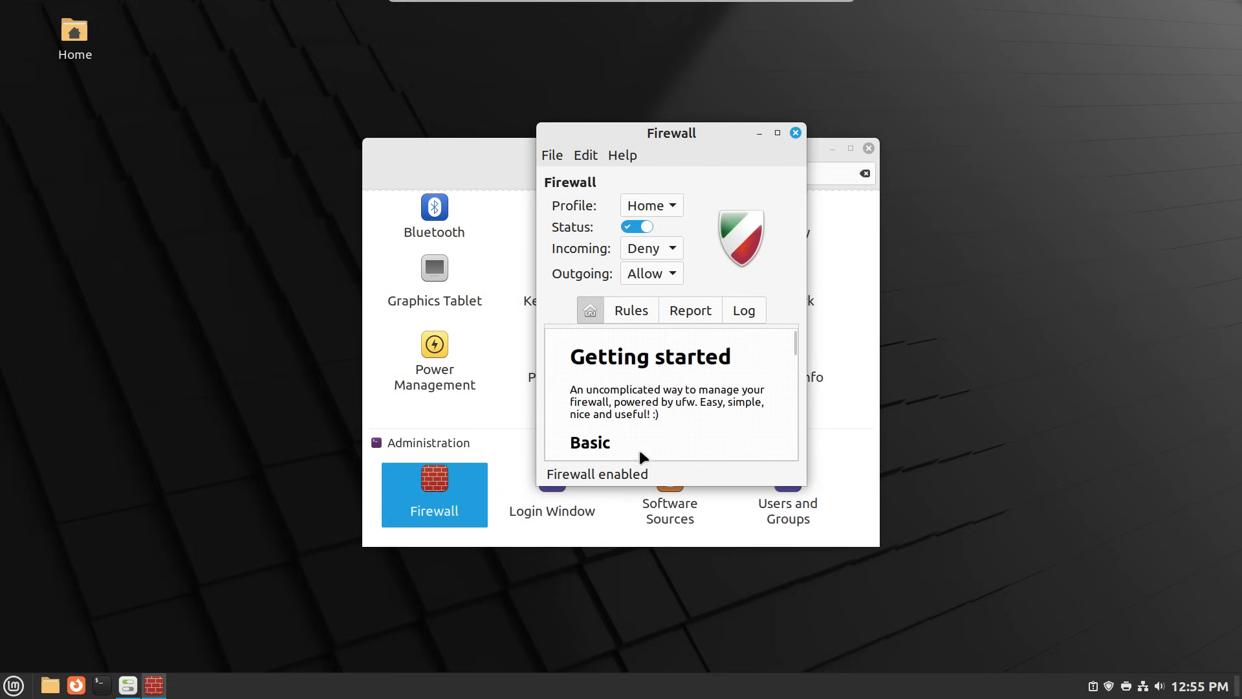
click(796, 133)
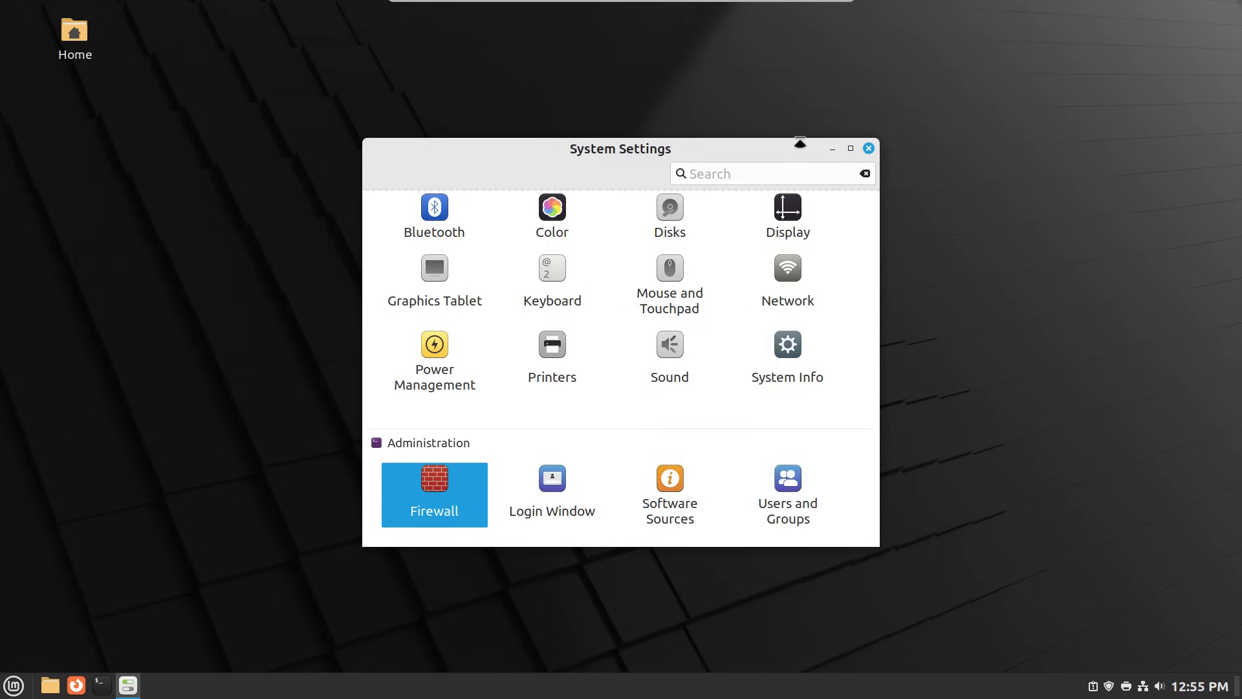
click(868, 148)
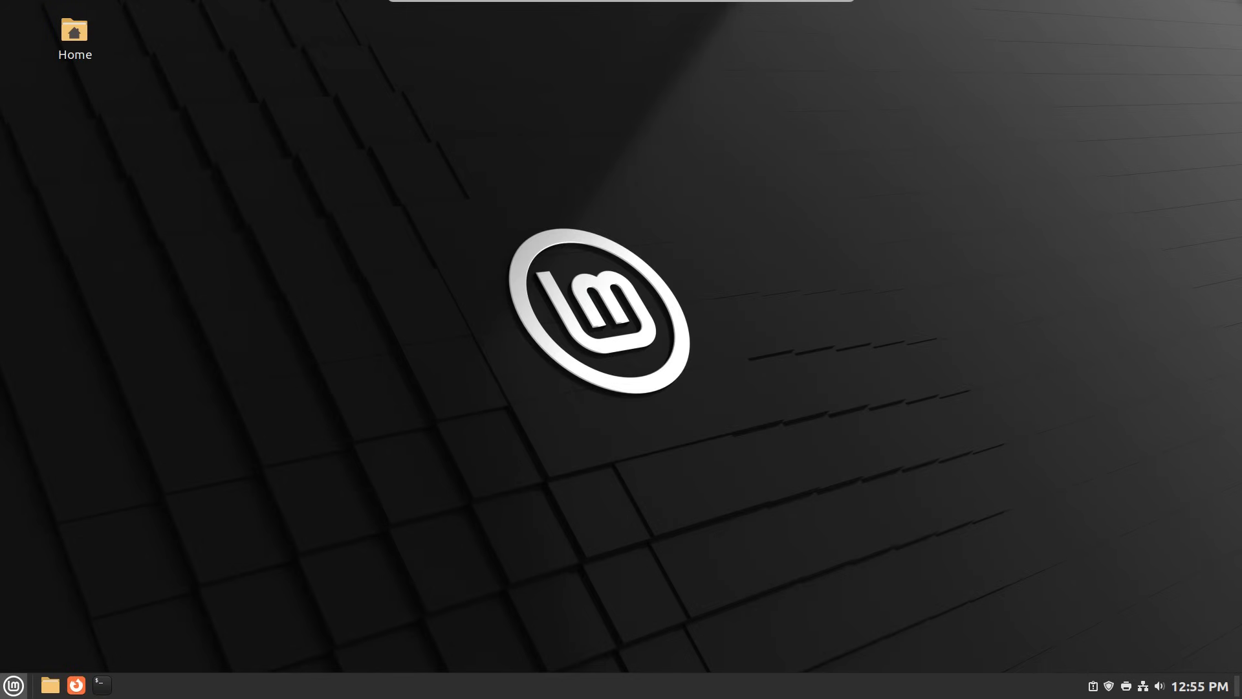
- Open the Cinnamon applications menu, close it, then reopen it on All Applications
click(13, 685)
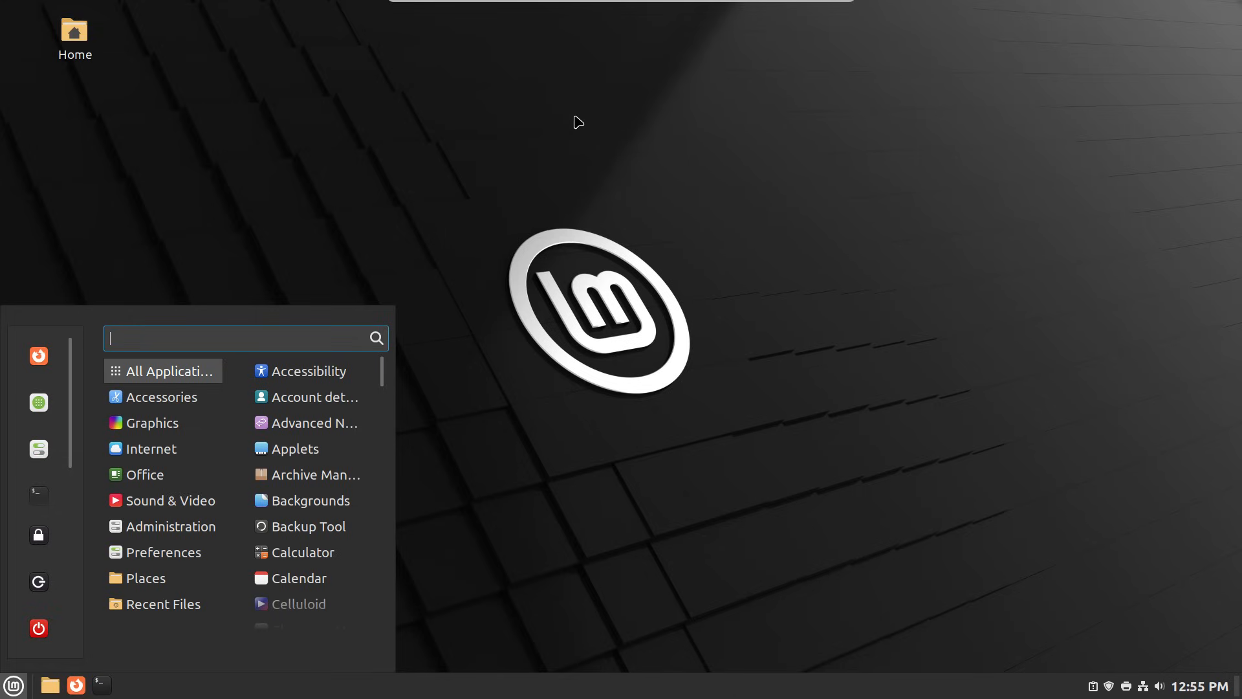
click(352, 136)
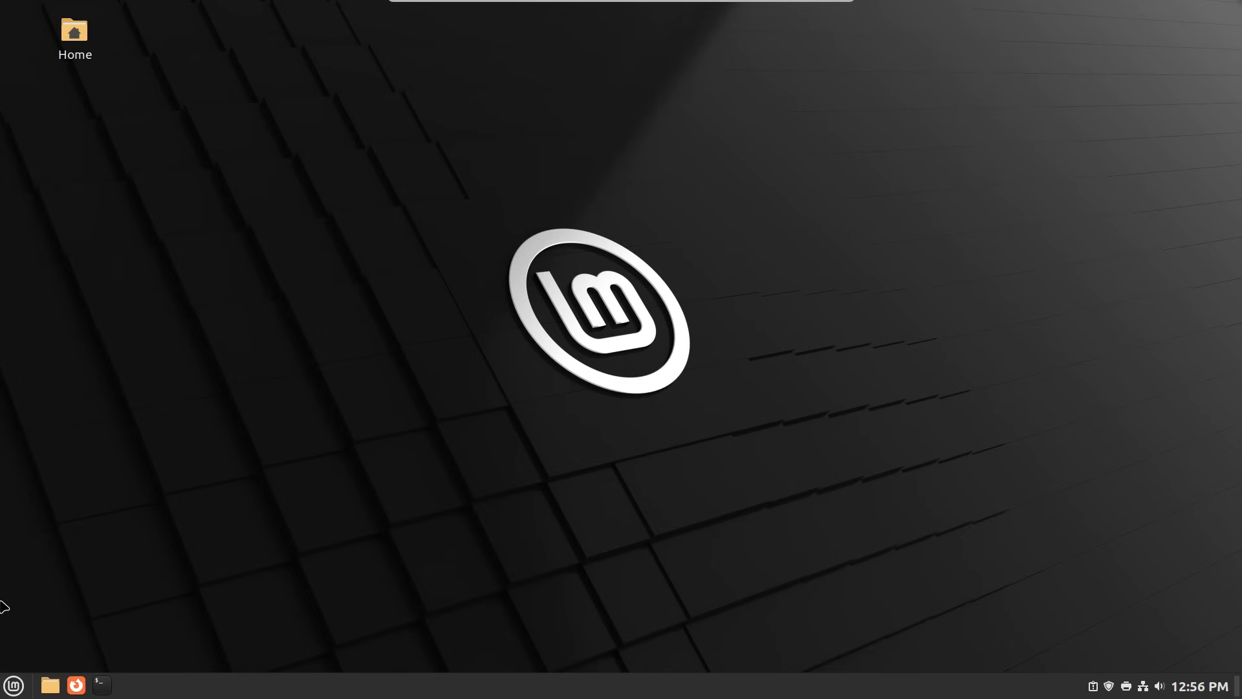
click(4, 687)
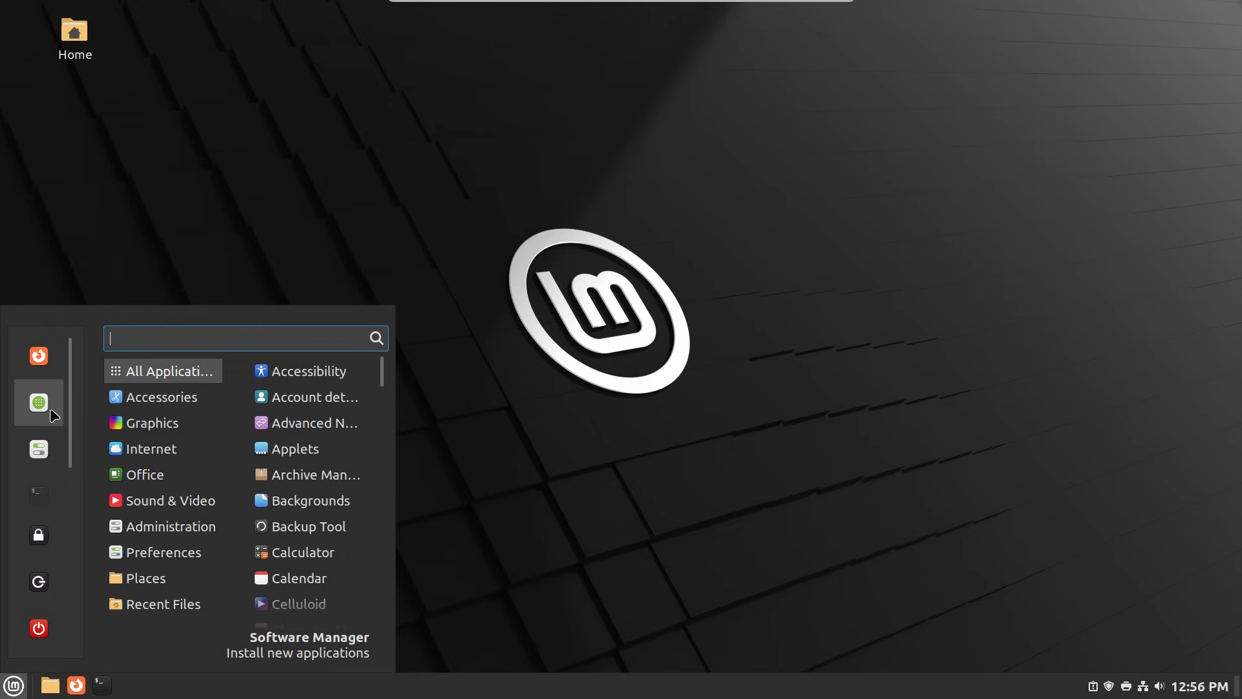
- Set the Themes style to Mint-X with Mixed appearance and show the detailed per-part theme settings
click(58, 458)
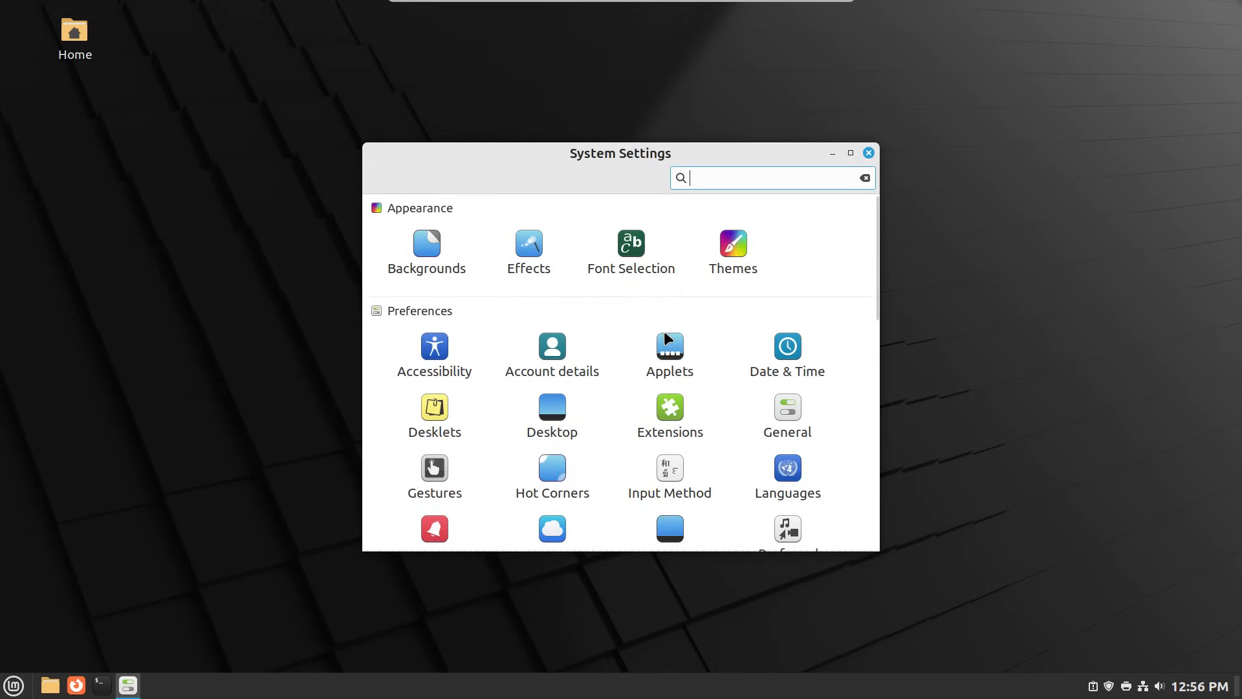
click(747, 247)
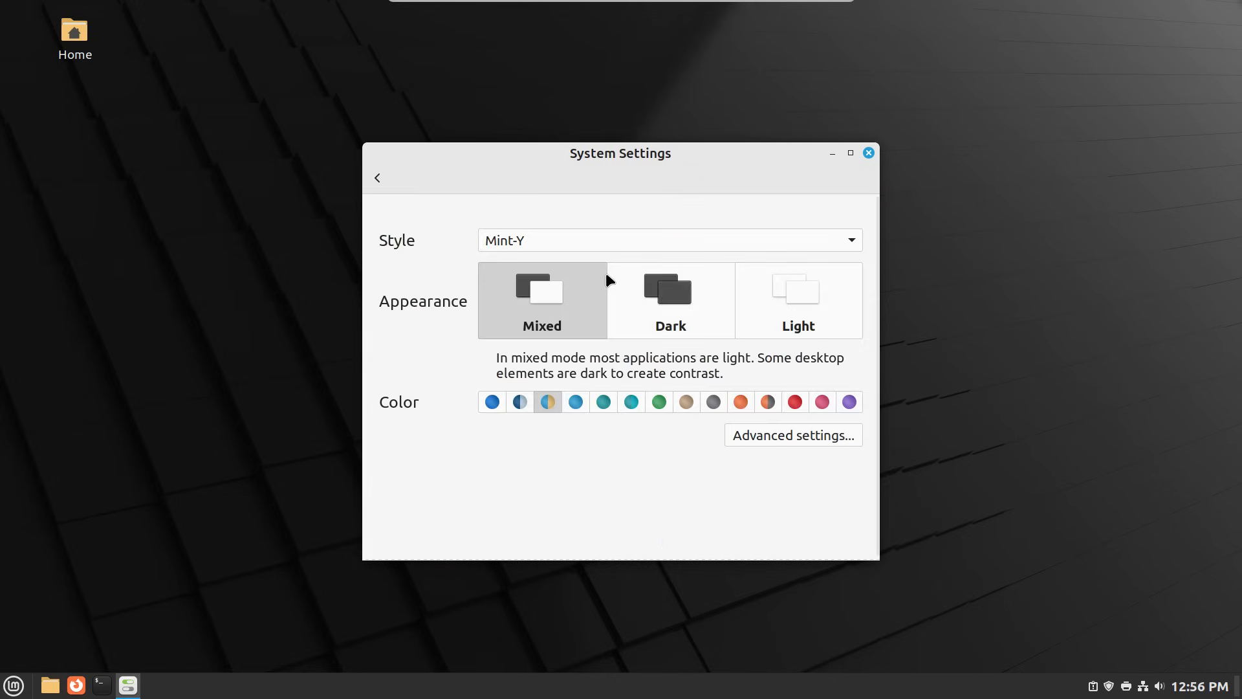
click(850, 241)
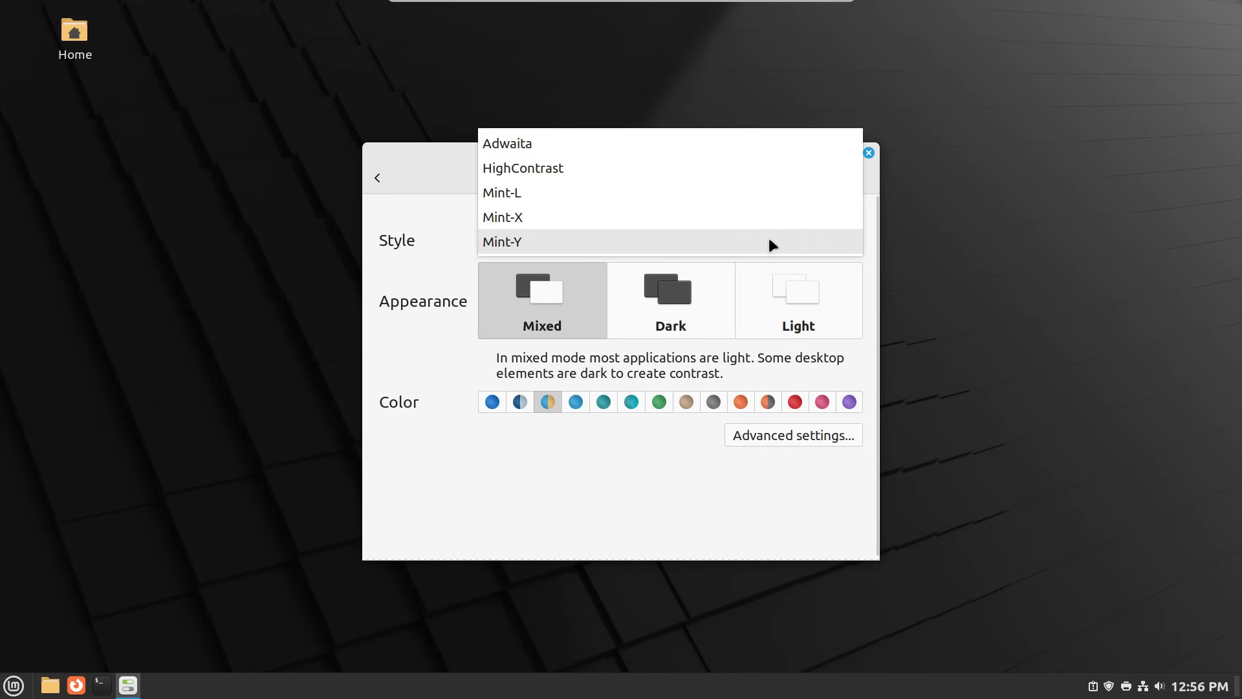
click(677, 220)
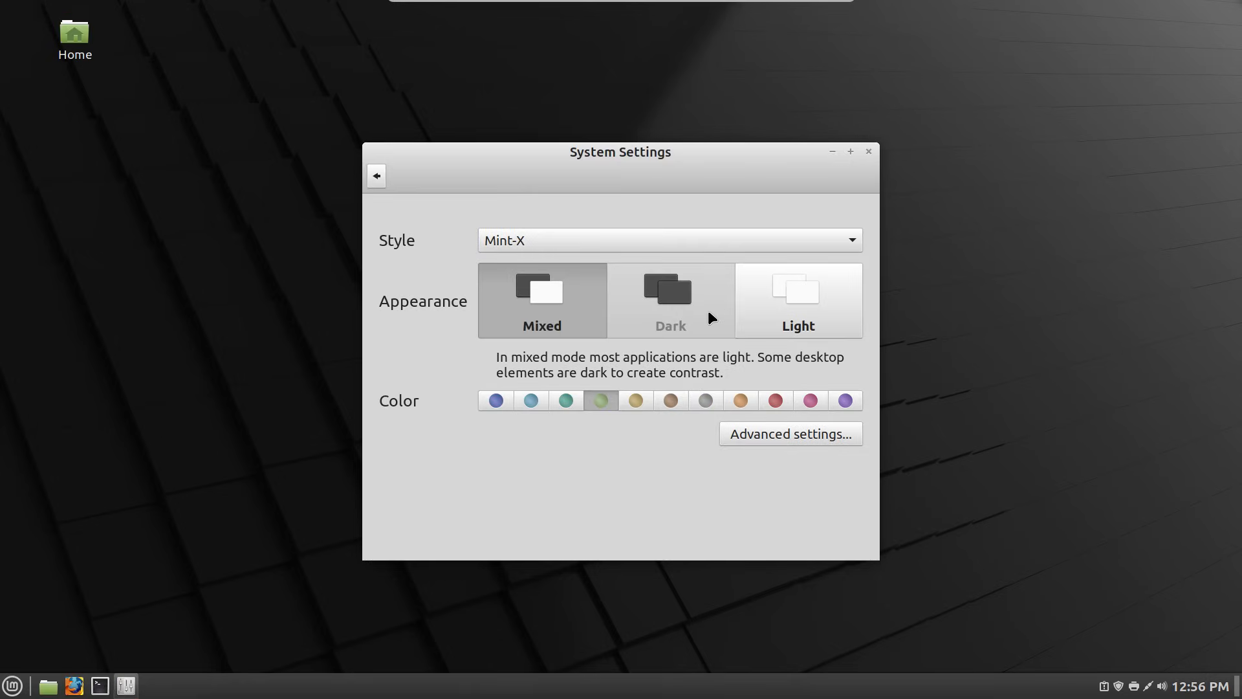
click(769, 301)
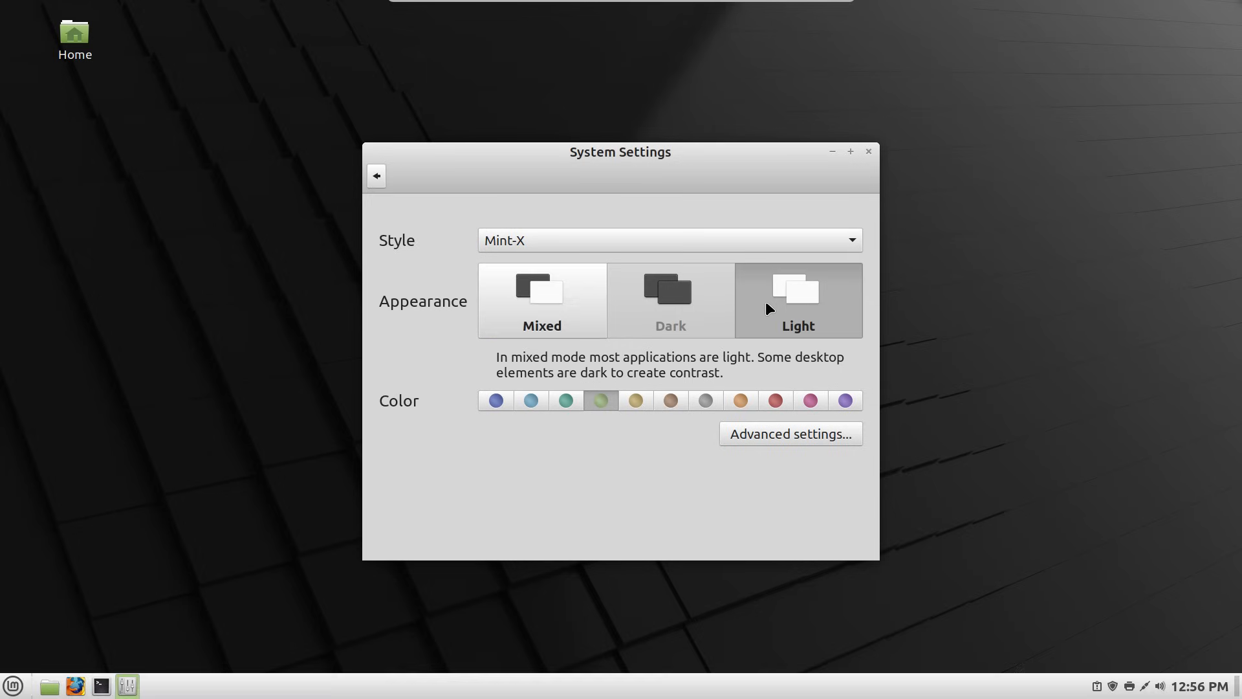
click(562, 301)
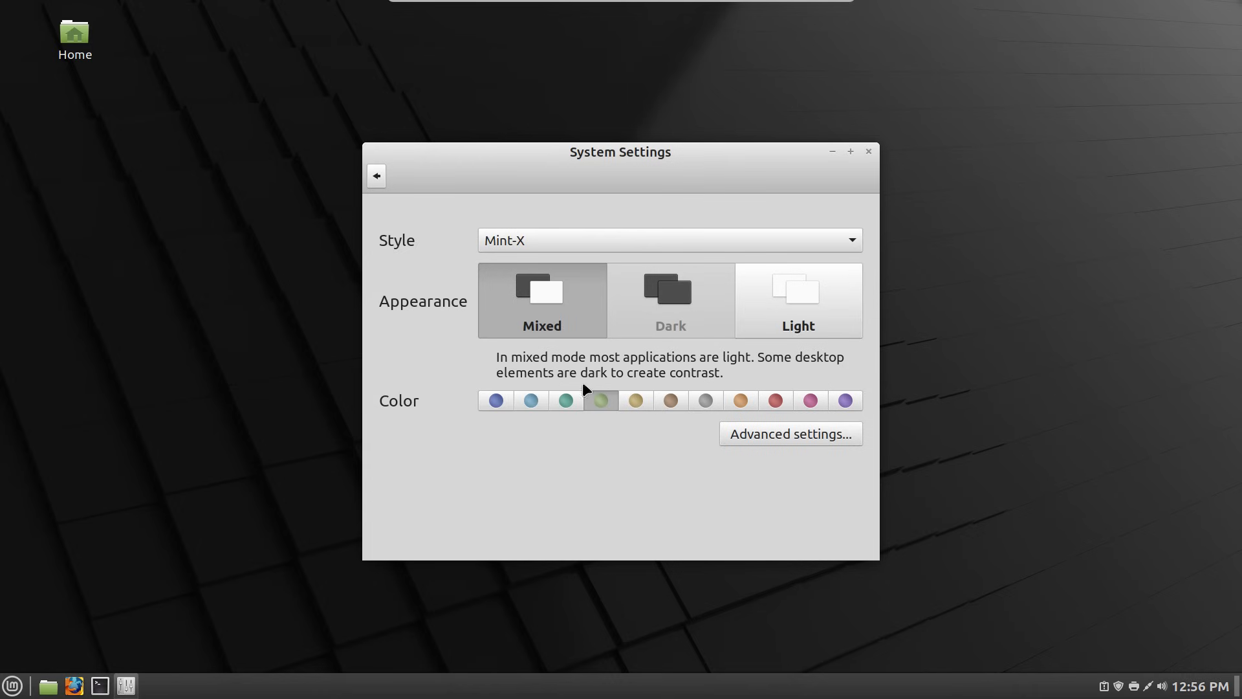
click(736, 433)
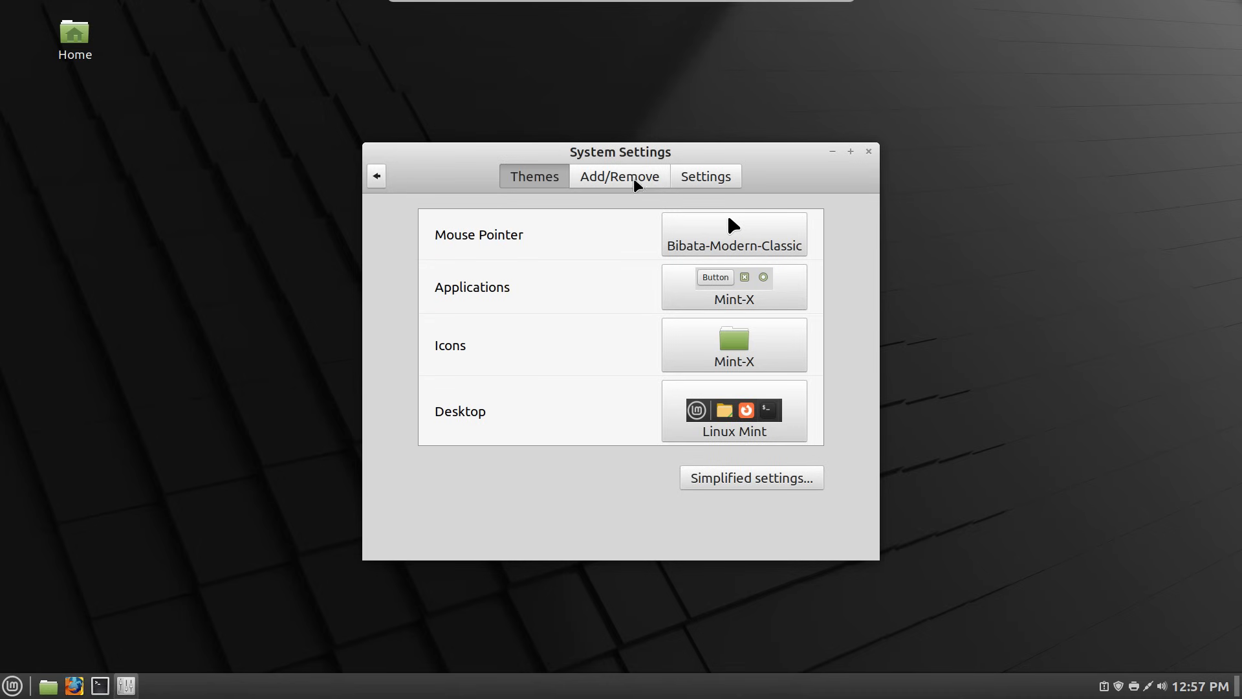
- Remove the Grouped window list applet from the panel in the Applets manager
click(377, 178)
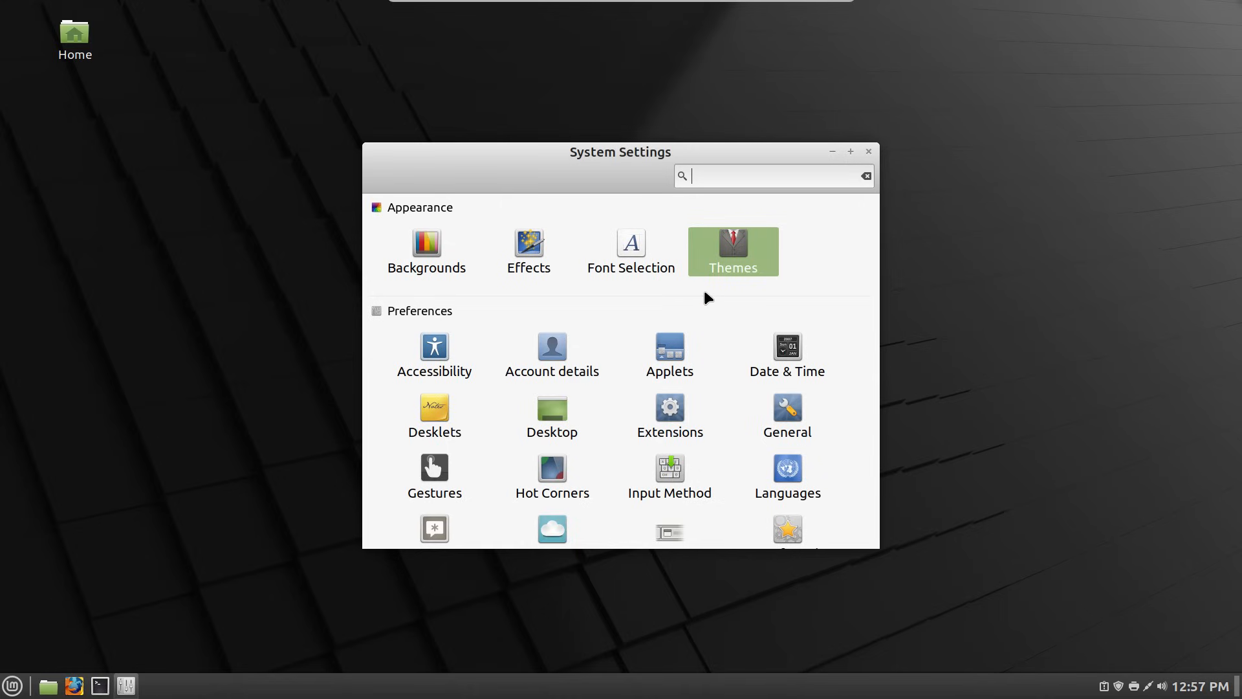
click(669, 348)
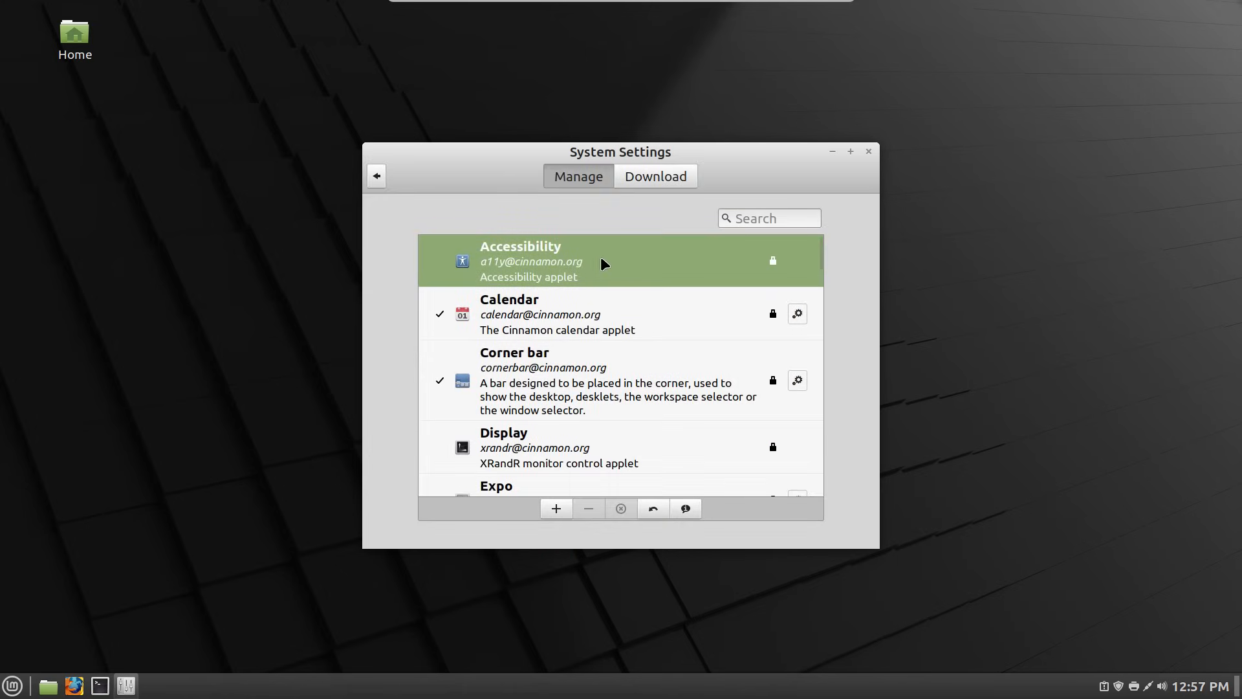
scroll(583, 374, down, 5)
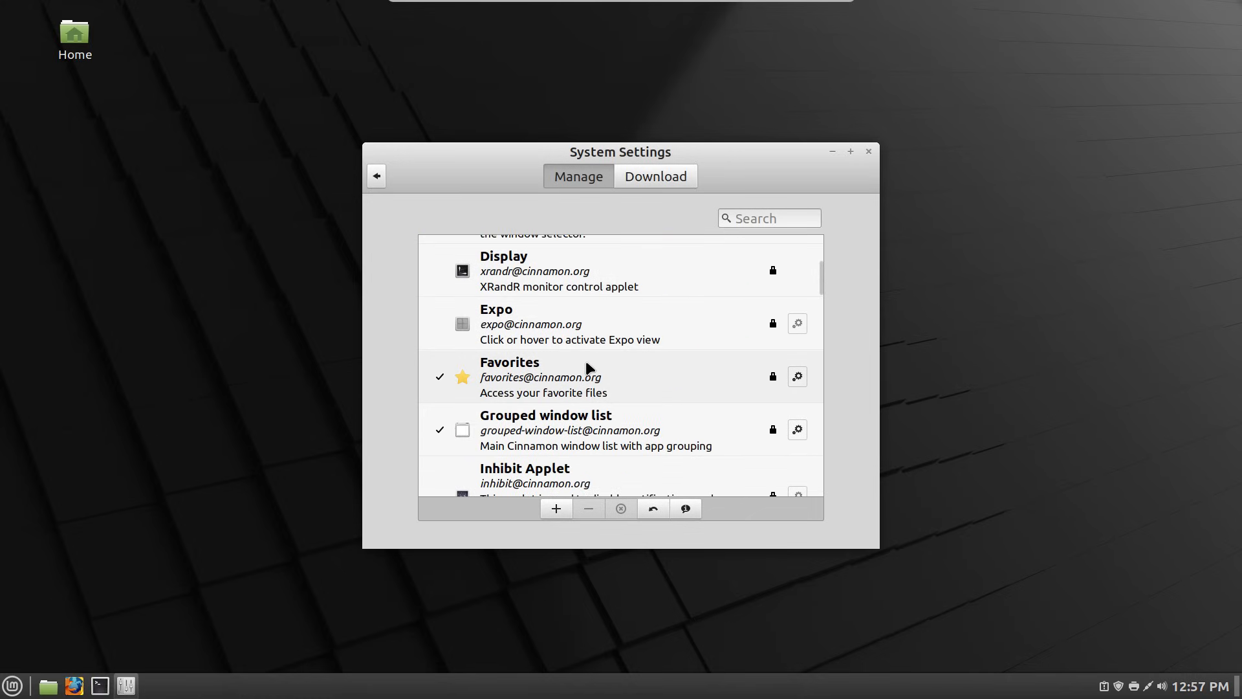
scroll(586, 369, down, 2)
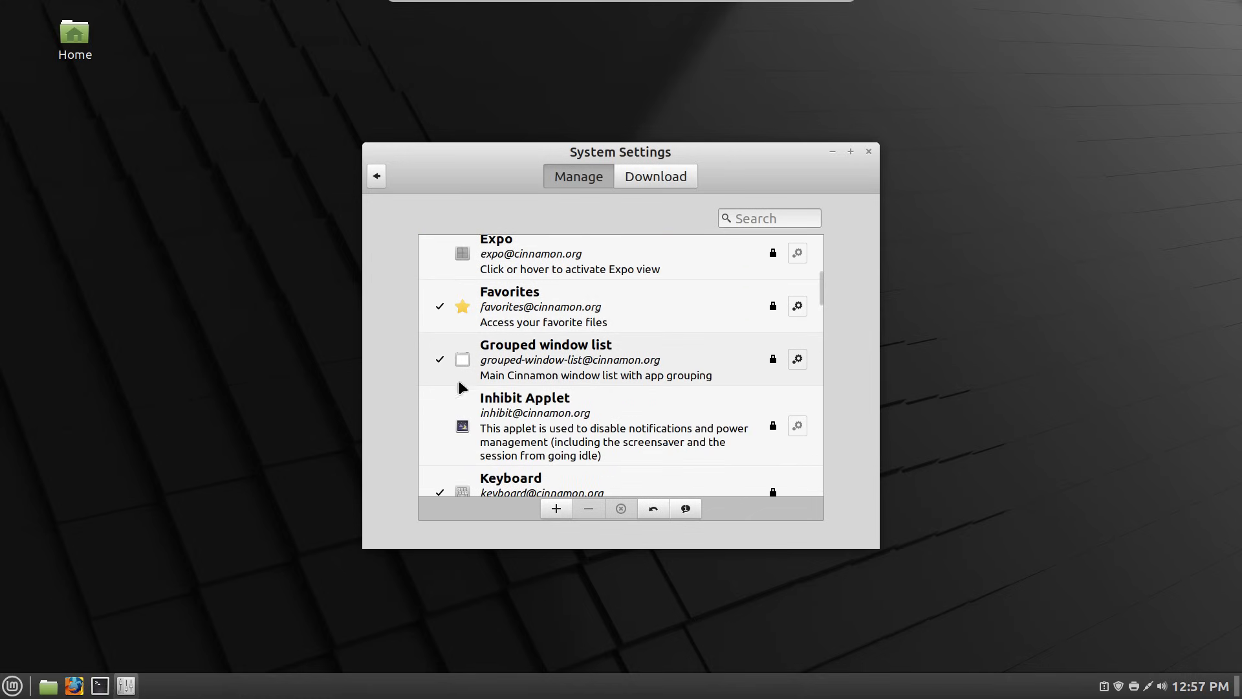
click(440, 367)
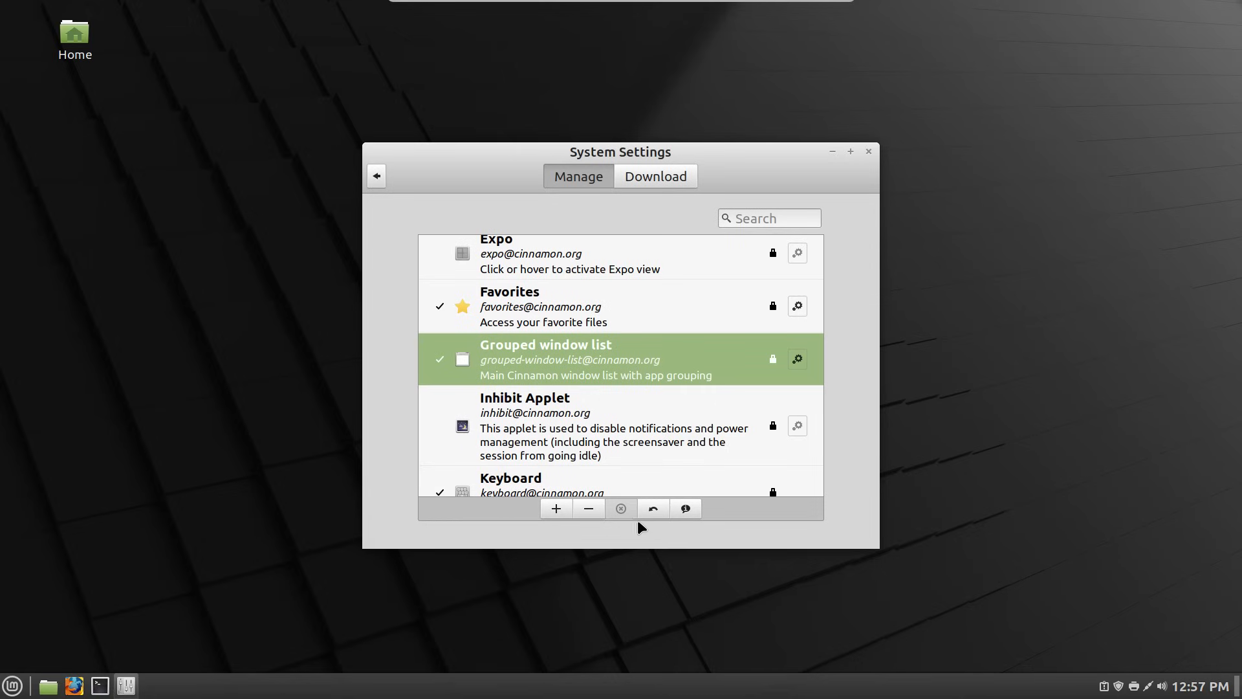
click(588, 509)
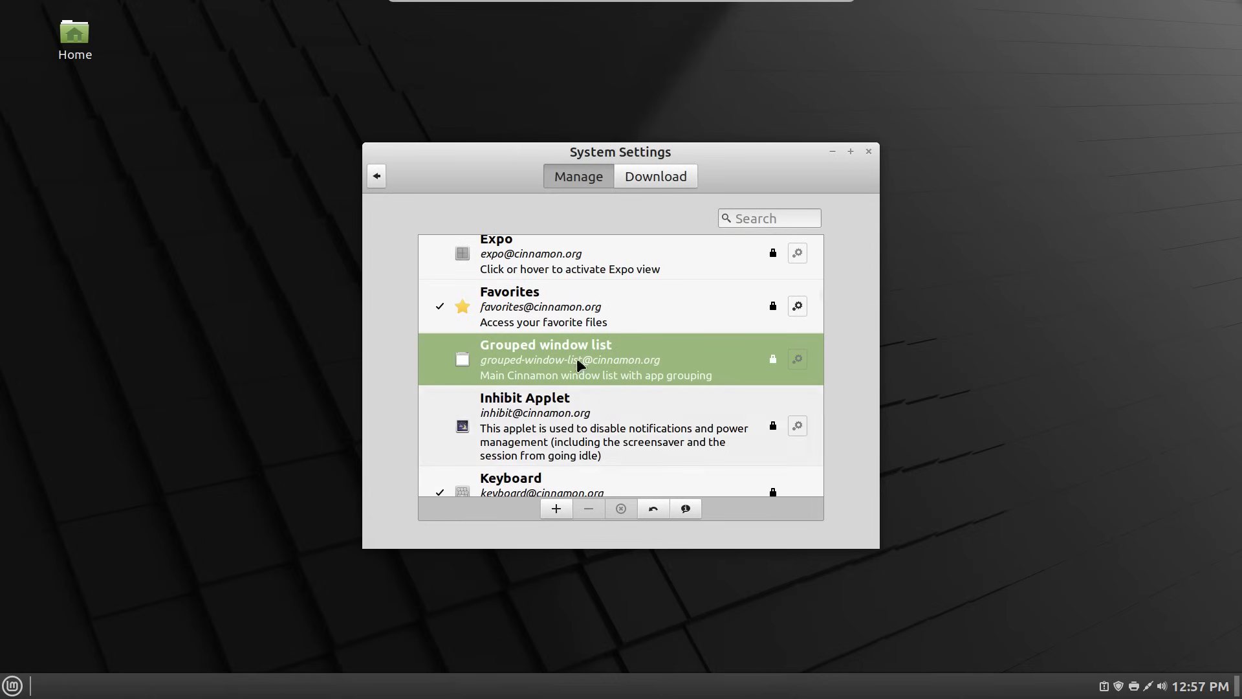
- Add the plain Window list applet to the panel
scroll(639, 336, down, 3)
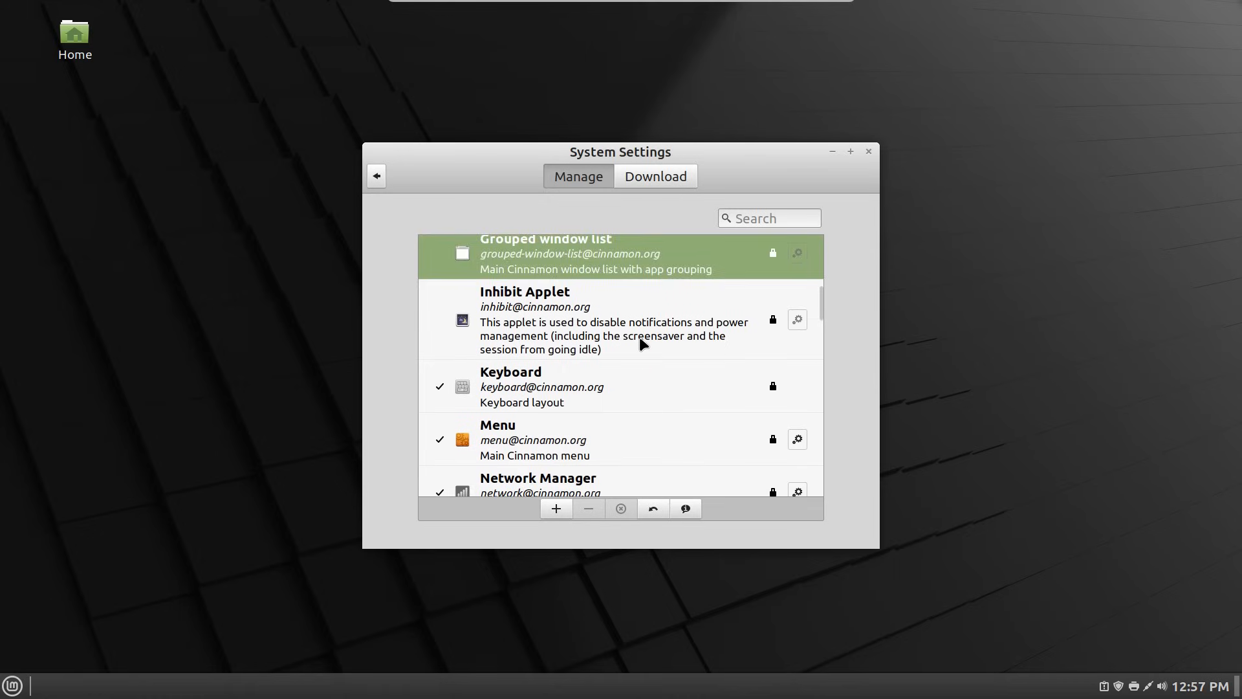
scroll(639, 337, down, 6)
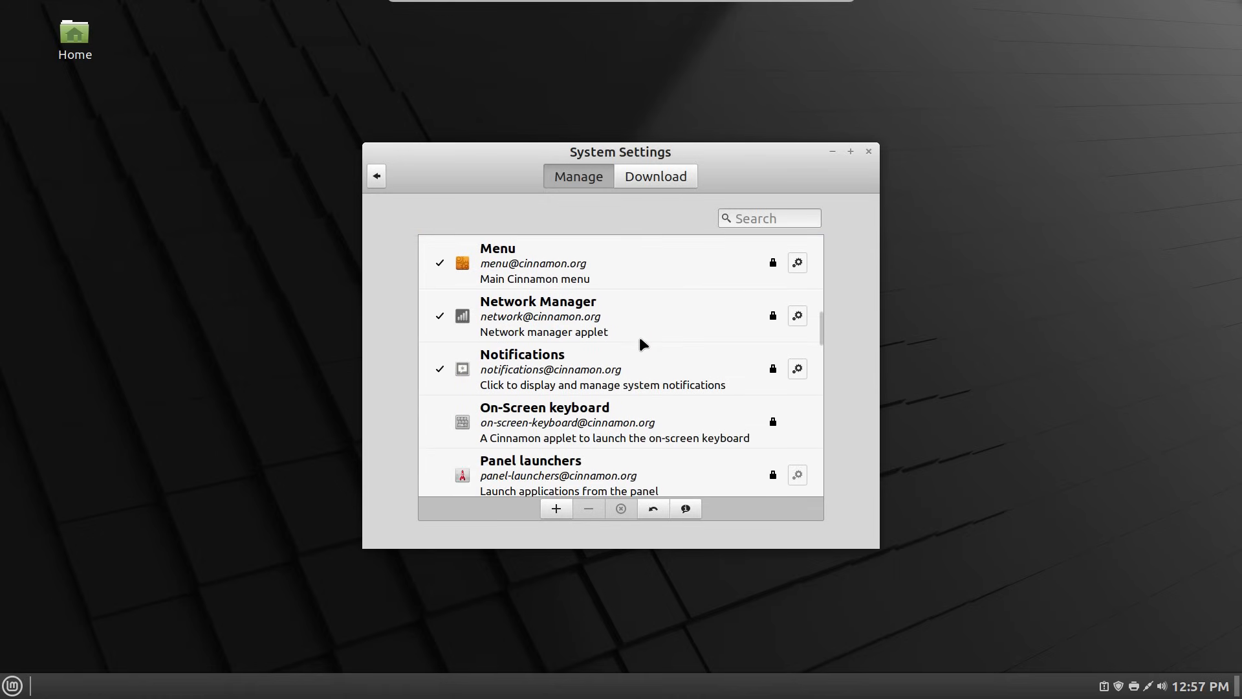
scroll(640, 337, down, 7)
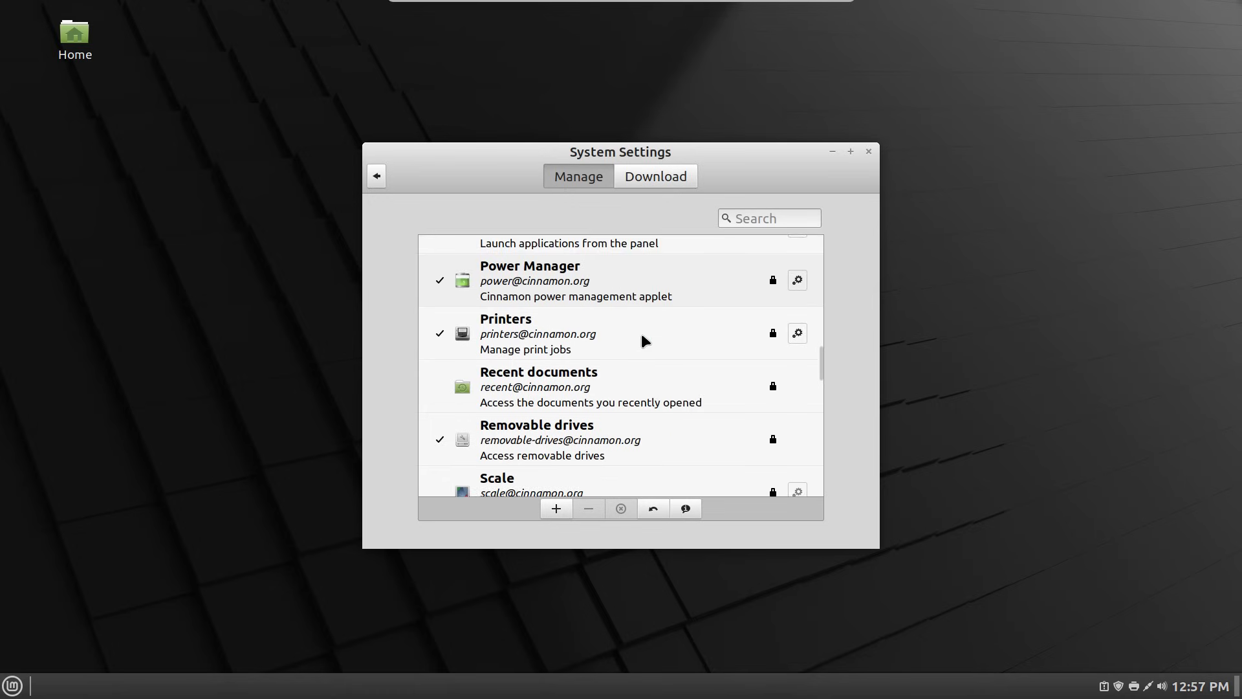
scroll(642, 333, down, 4)
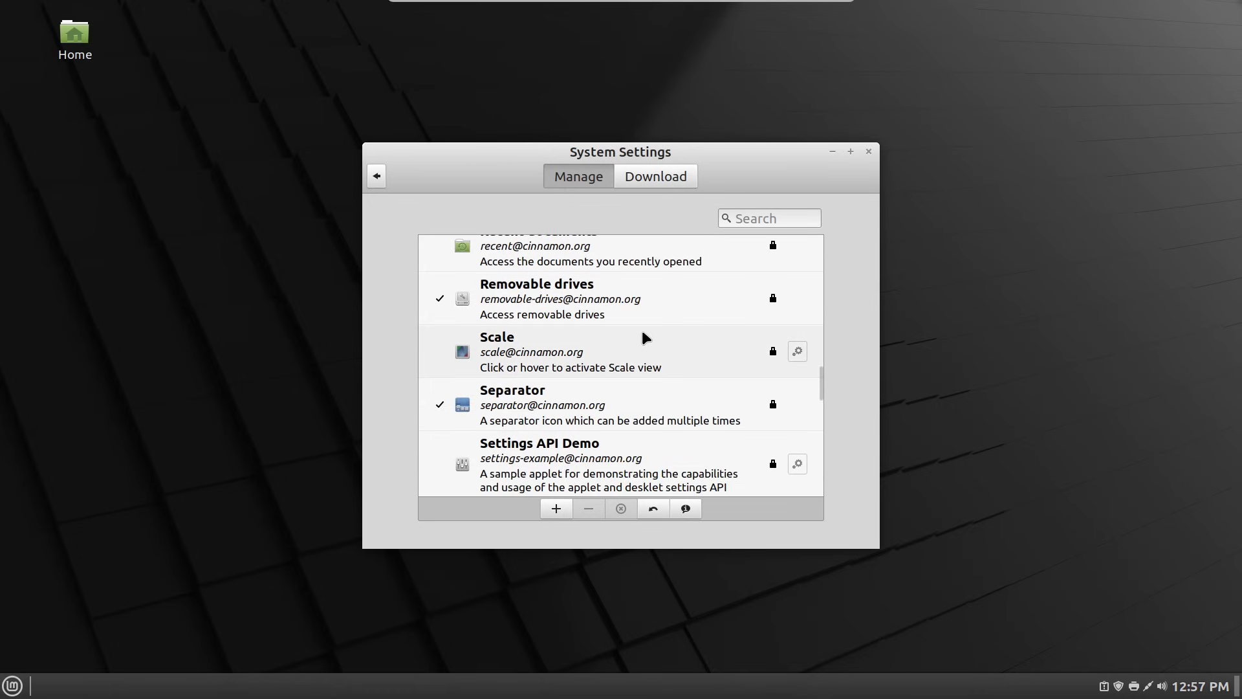
scroll(642, 334, down, 7)
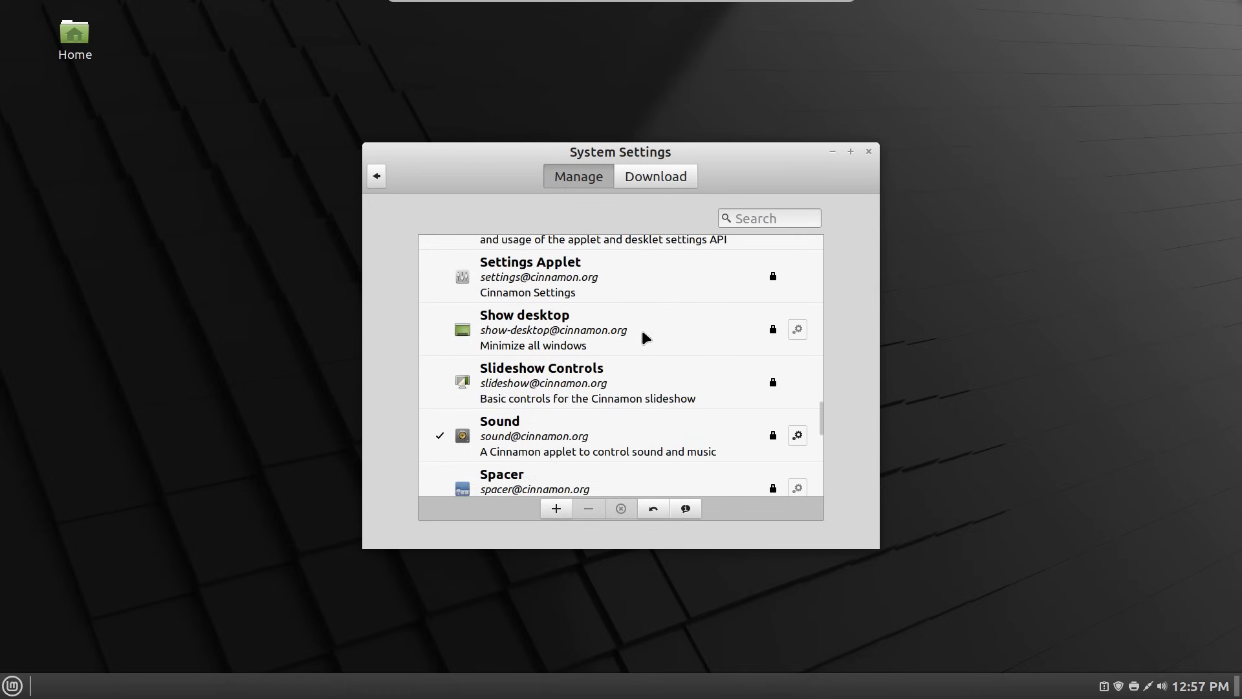
scroll(641, 330, down, 5)
scroll(645, 337, down, 2)
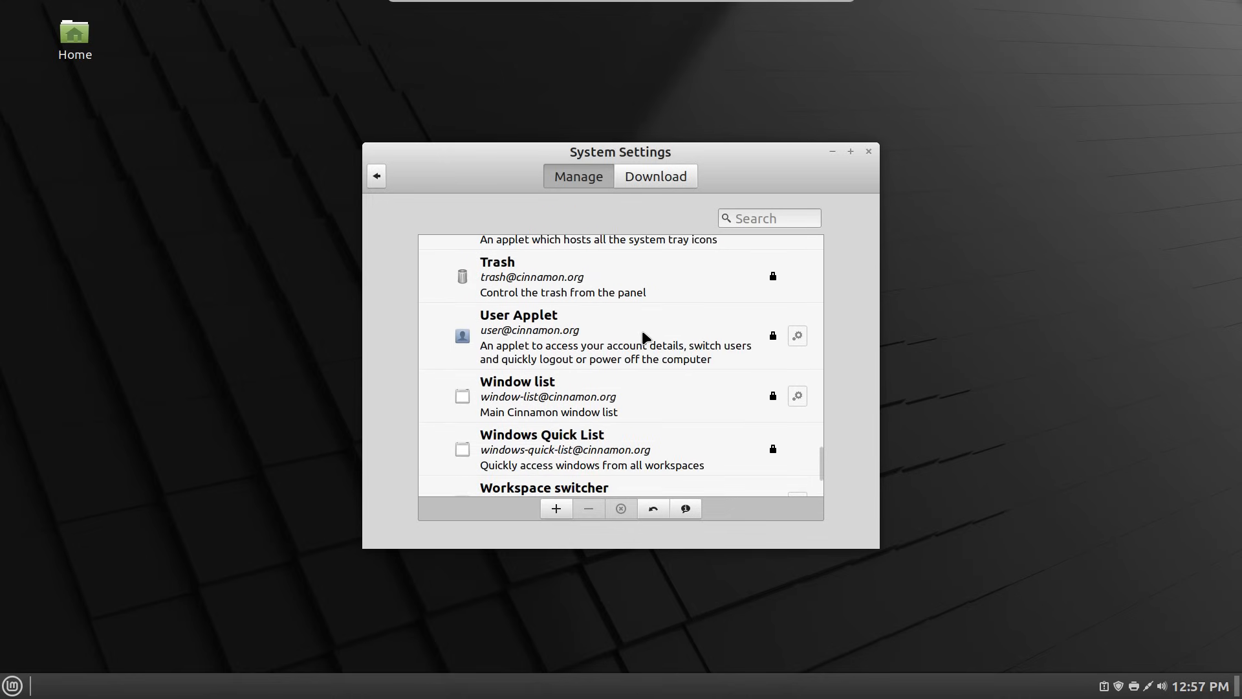
scroll(645, 337, down, 1)
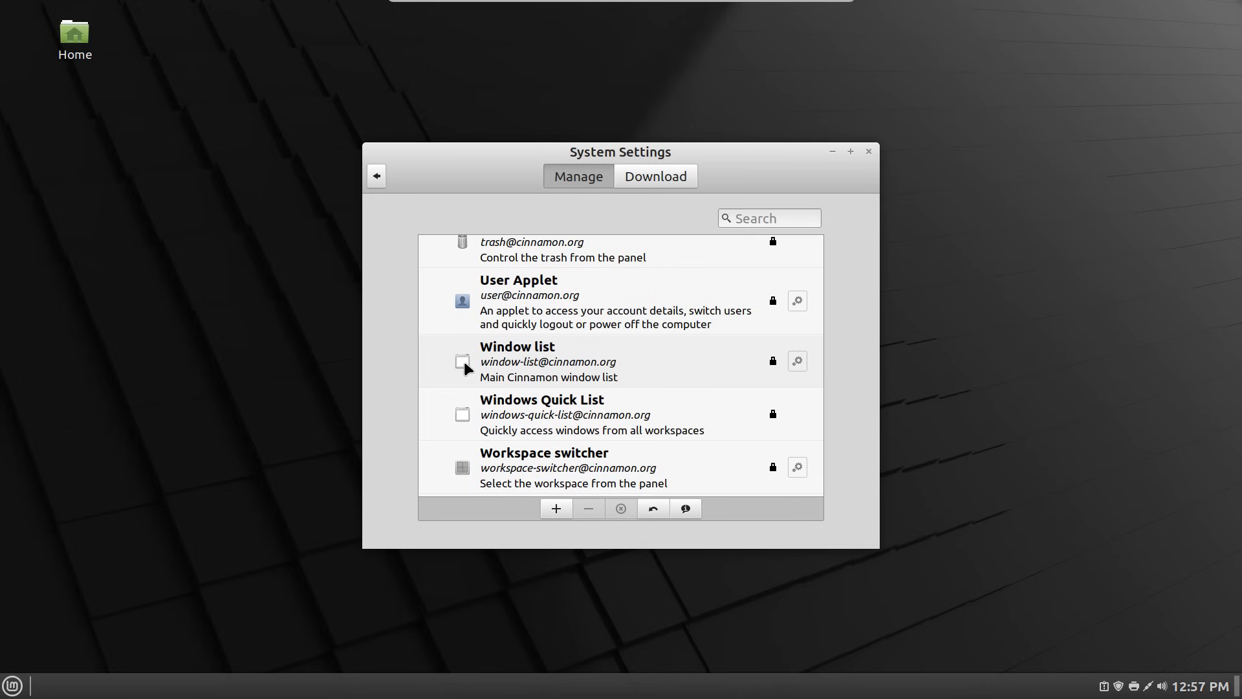
click(464, 367)
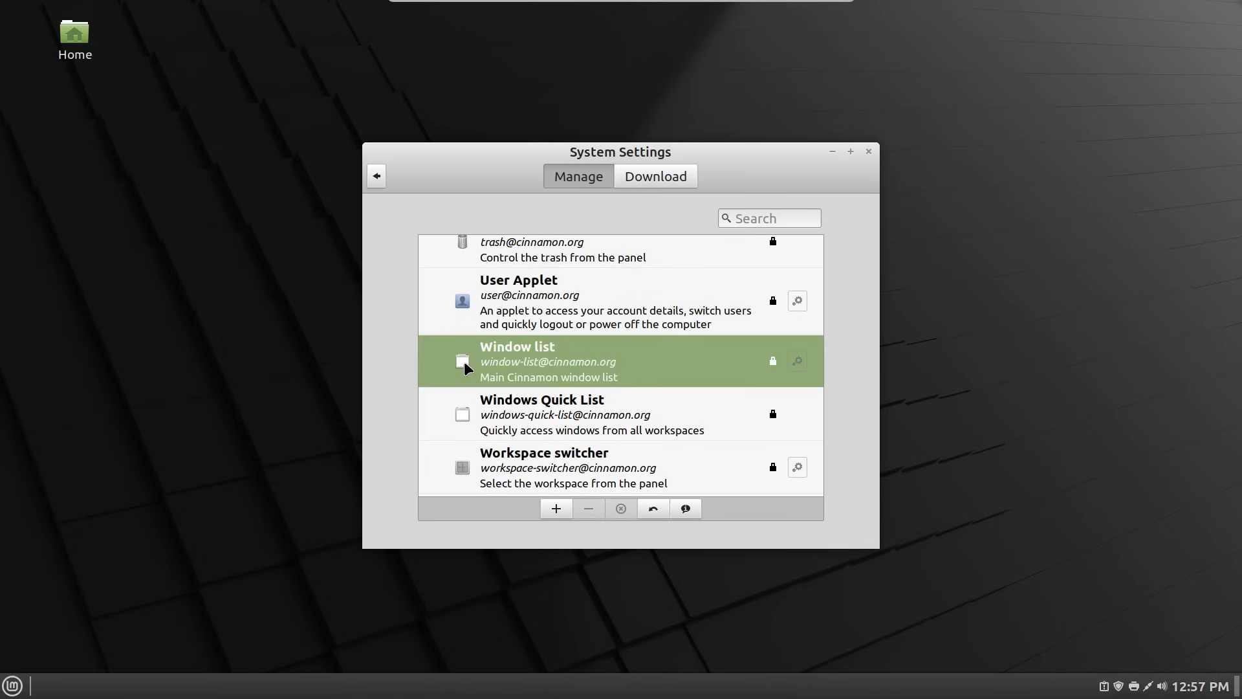
click(556, 510)
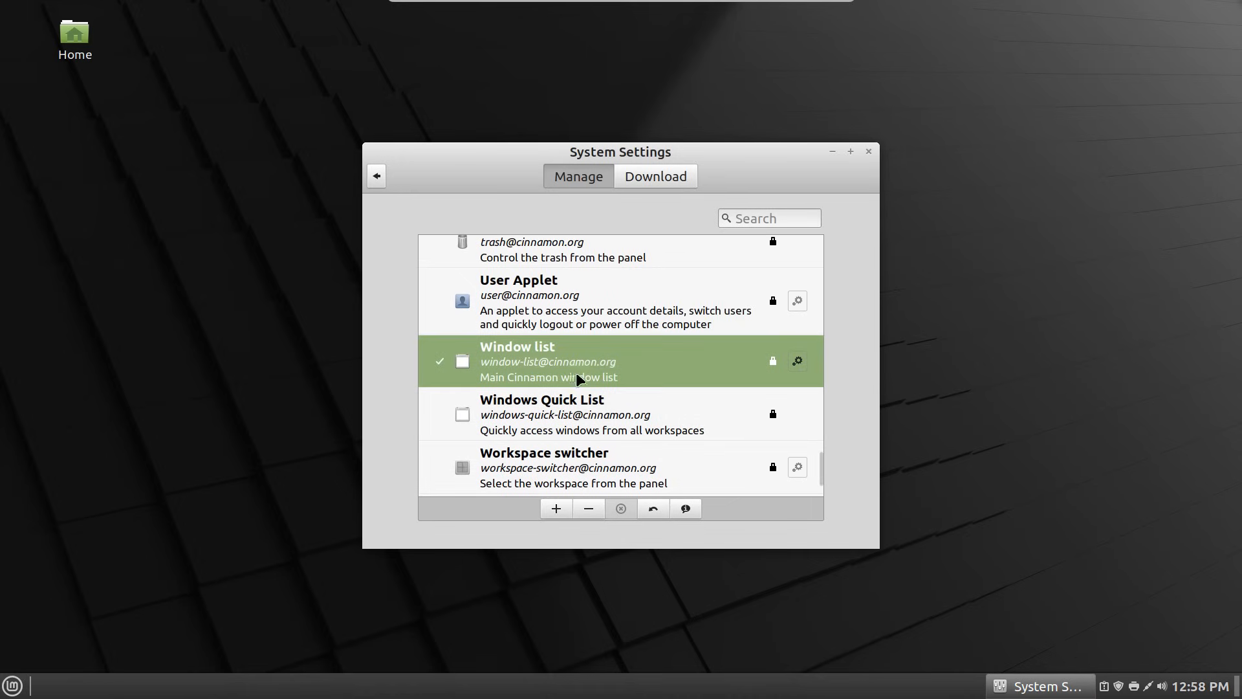
scroll(576, 372, down, 2)
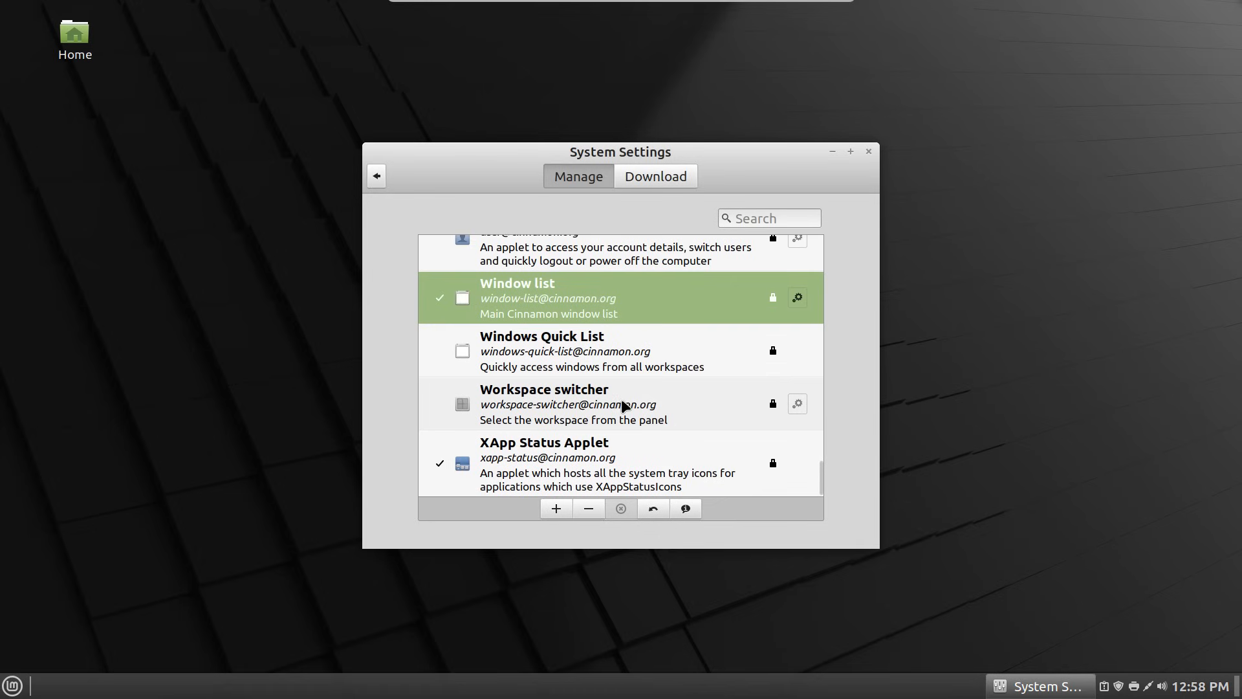
scroll(582, 402, up, 10)
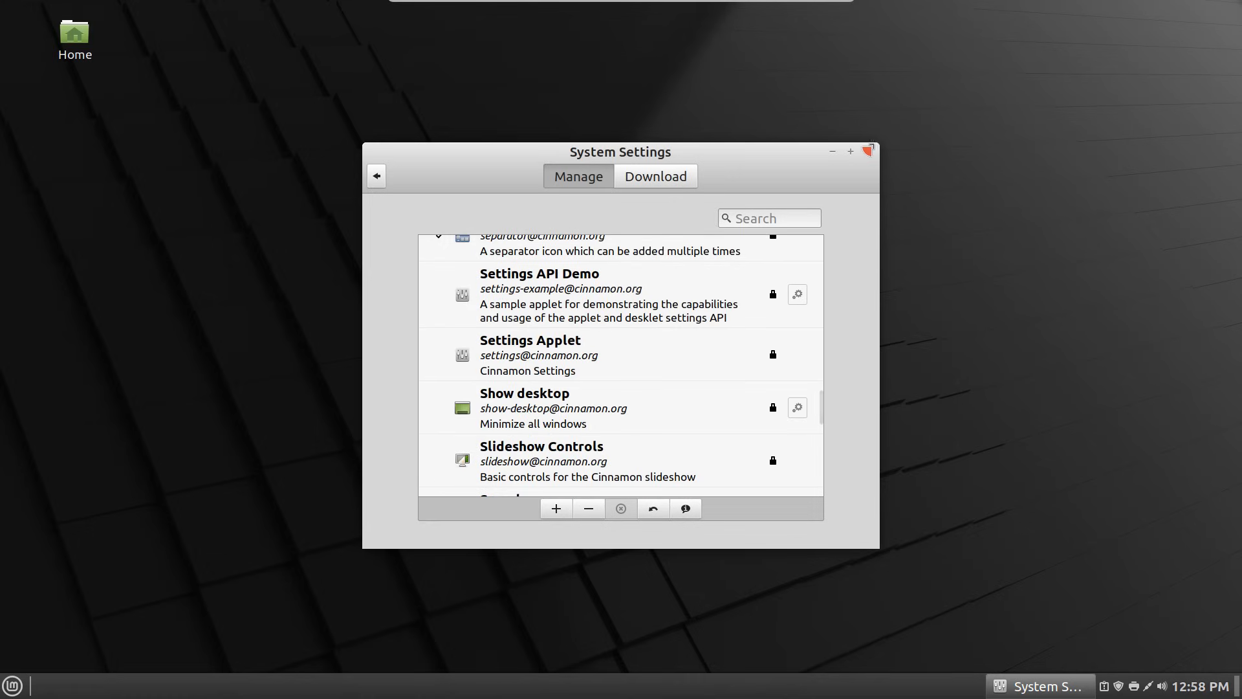
scroll(631, 359, up, 4)
scroll(633, 356, up, 4)
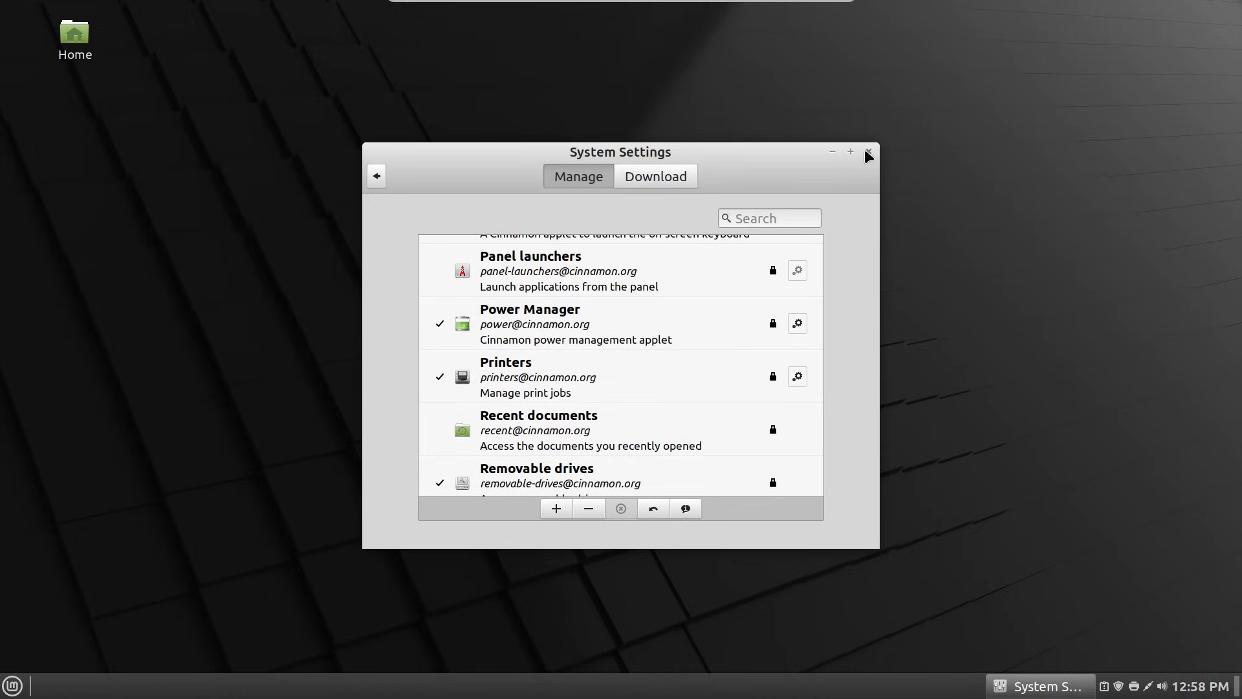
- Close System Settings and open a new terminal with Ctrl+Alt+T
click(868, 152)
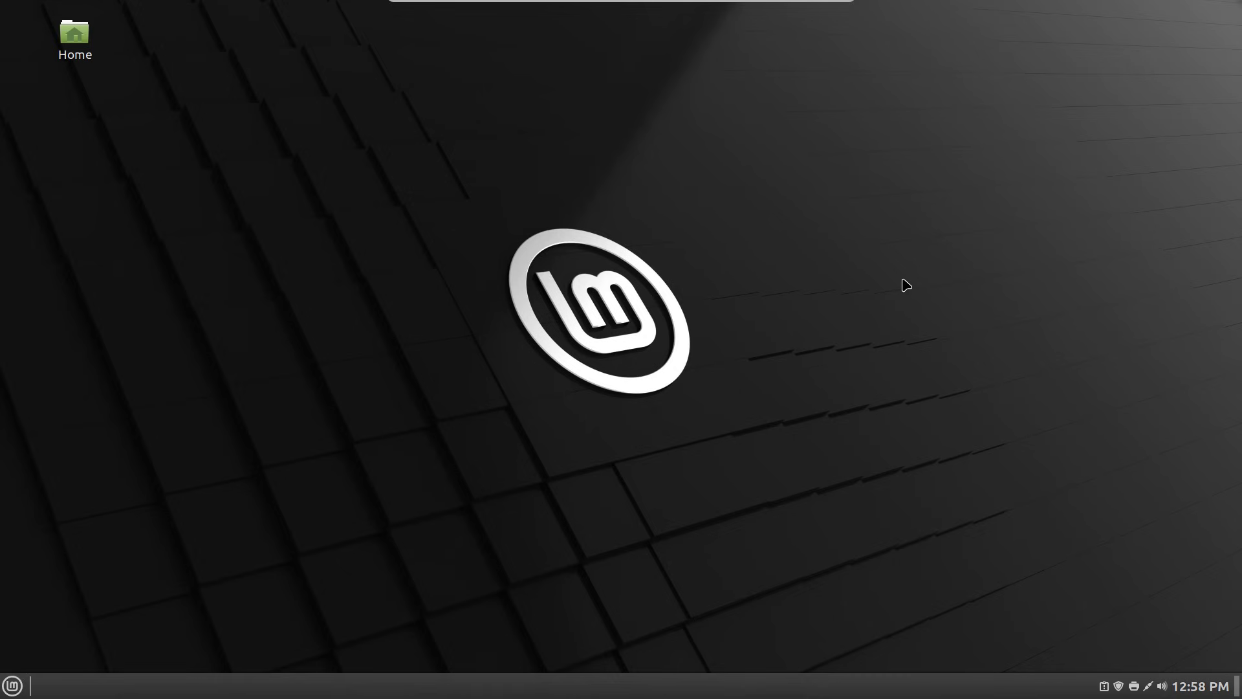
key(ctrl+alt+t)
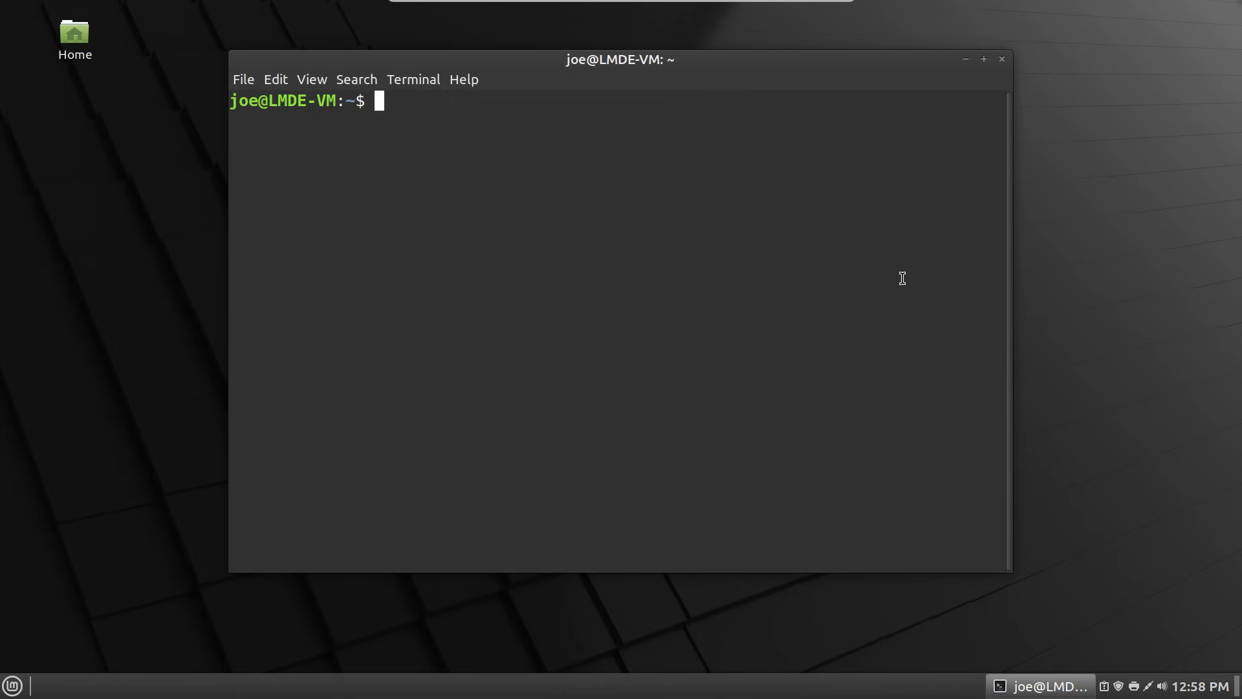
- With panel edit mode temporarily enabled, move the window list to the panel's left end beside the menu
right_click(505, 690)
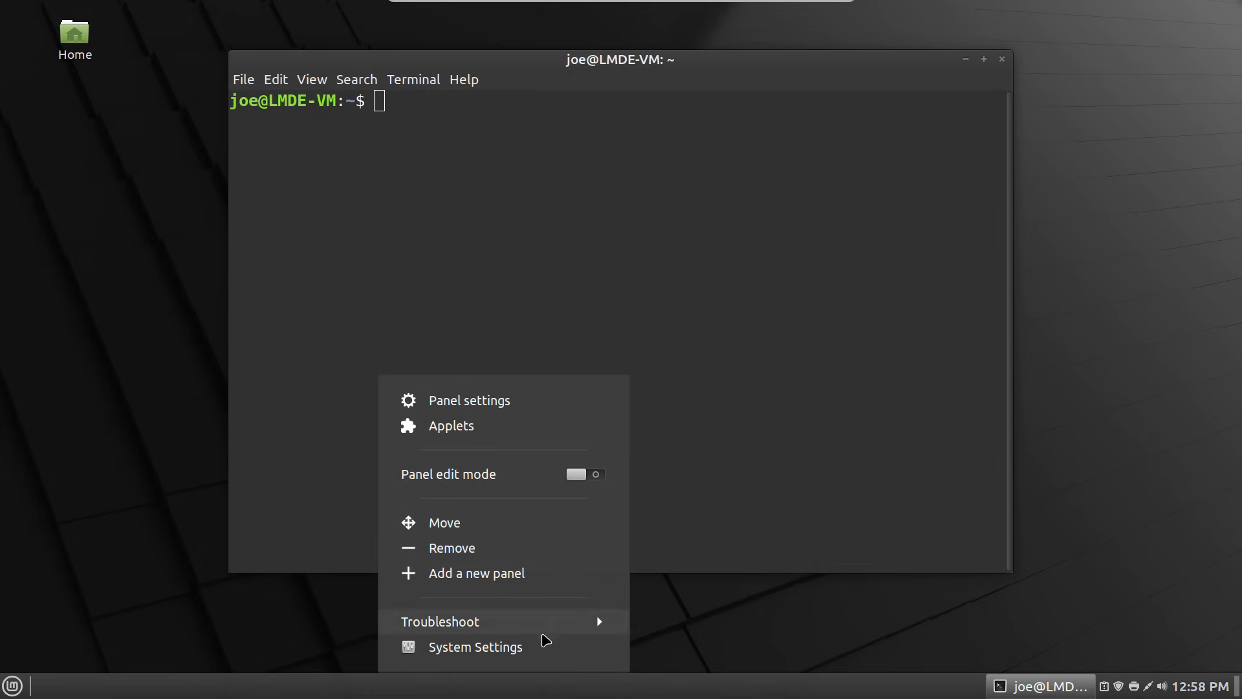
click(585, 480)
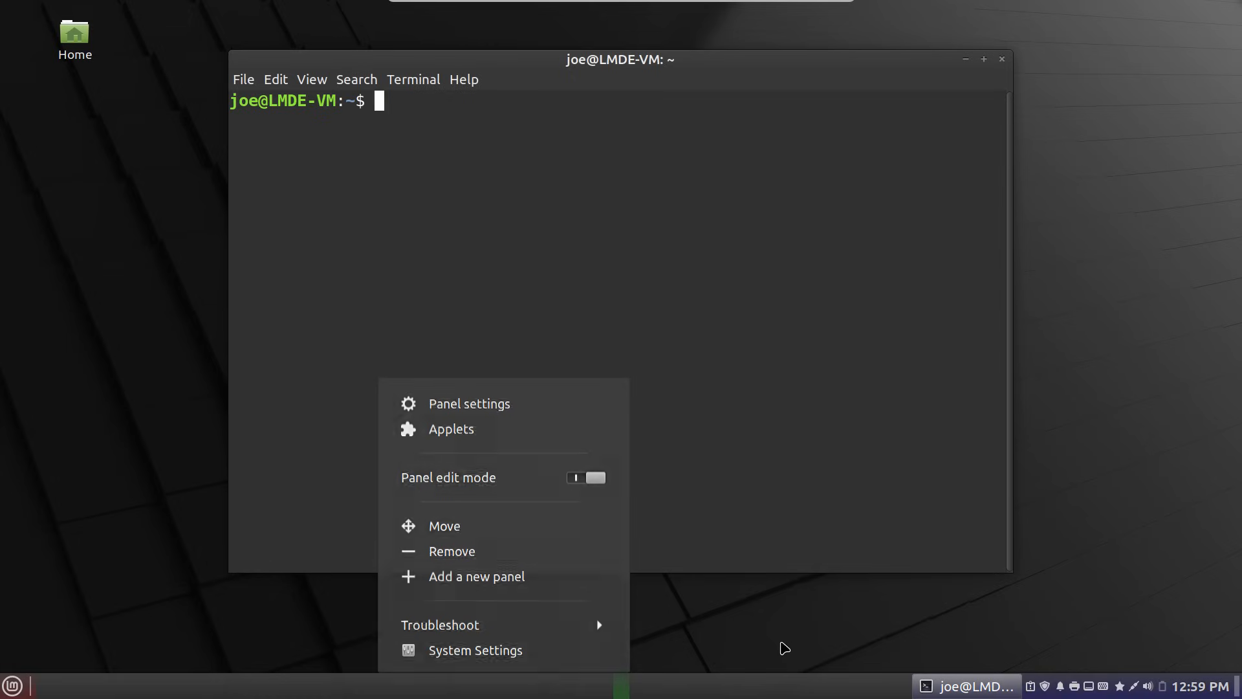
click(800, 646)
drag(930, 686, 42, 695)
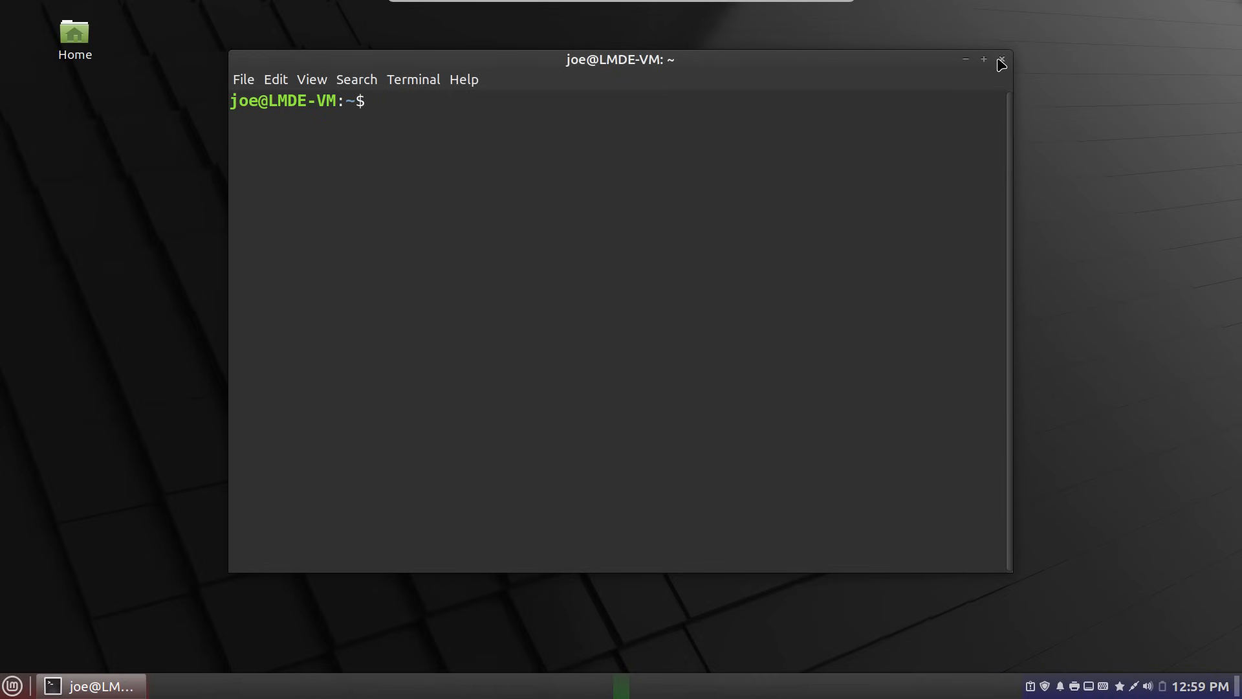
right_click(555, 694)
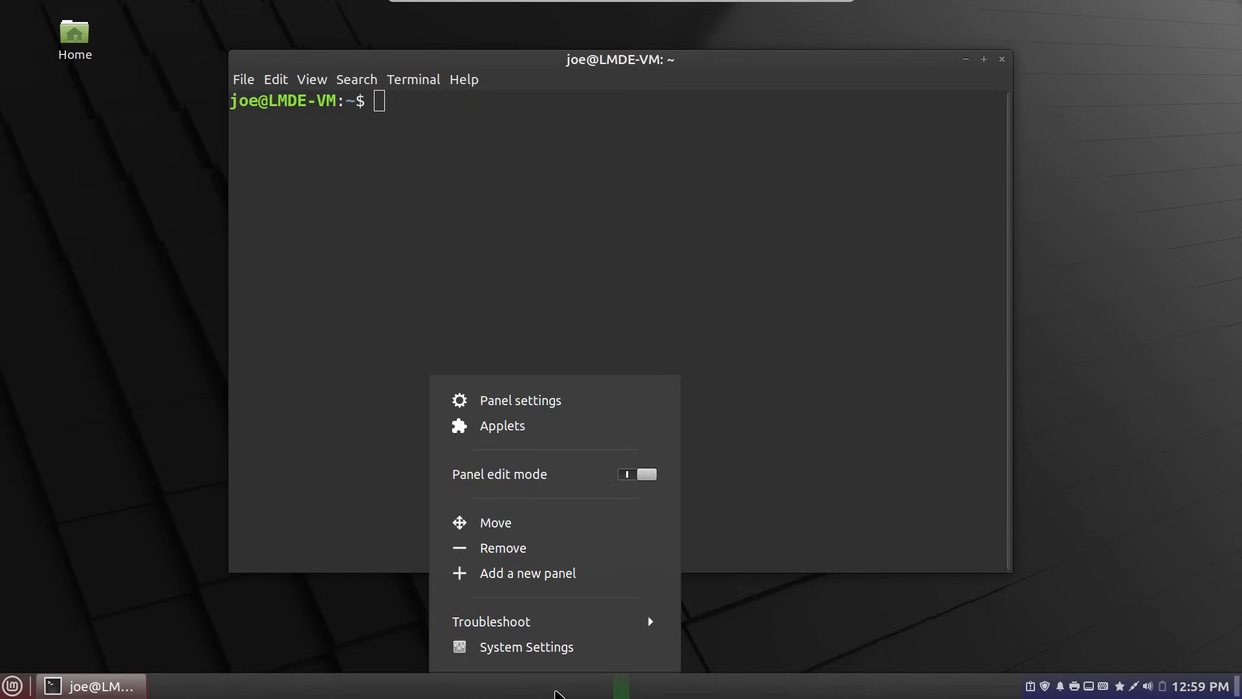
click(608, 474)
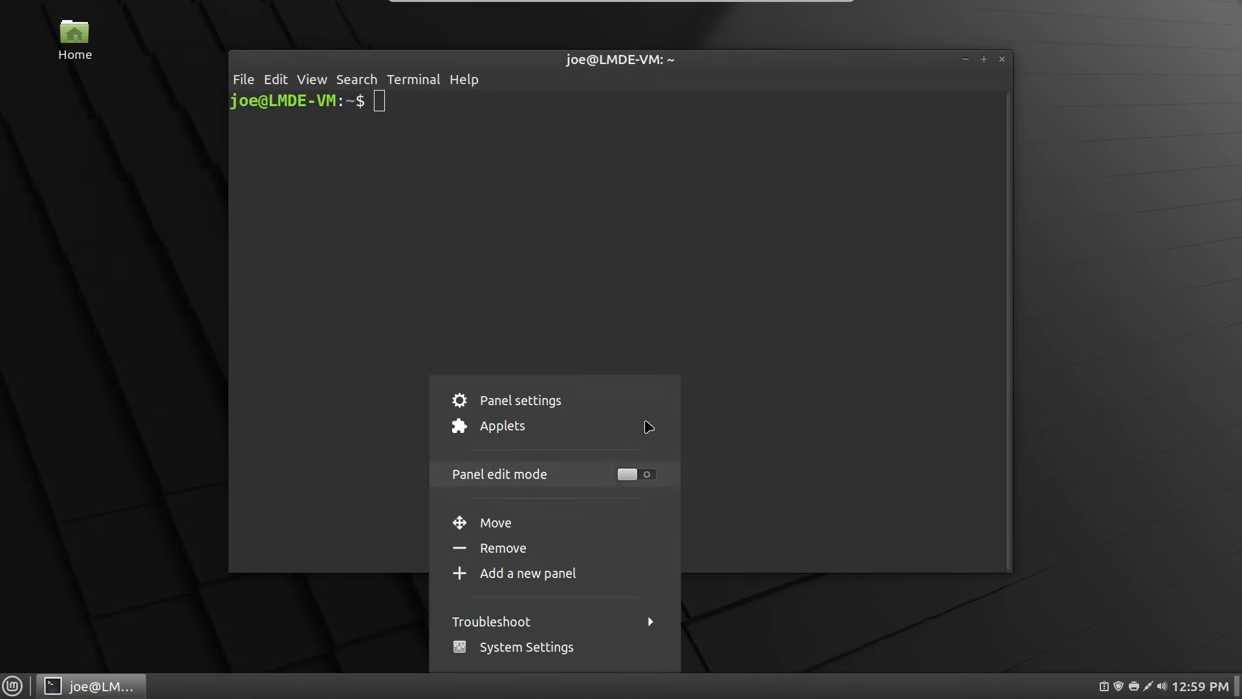
click(777, 637)
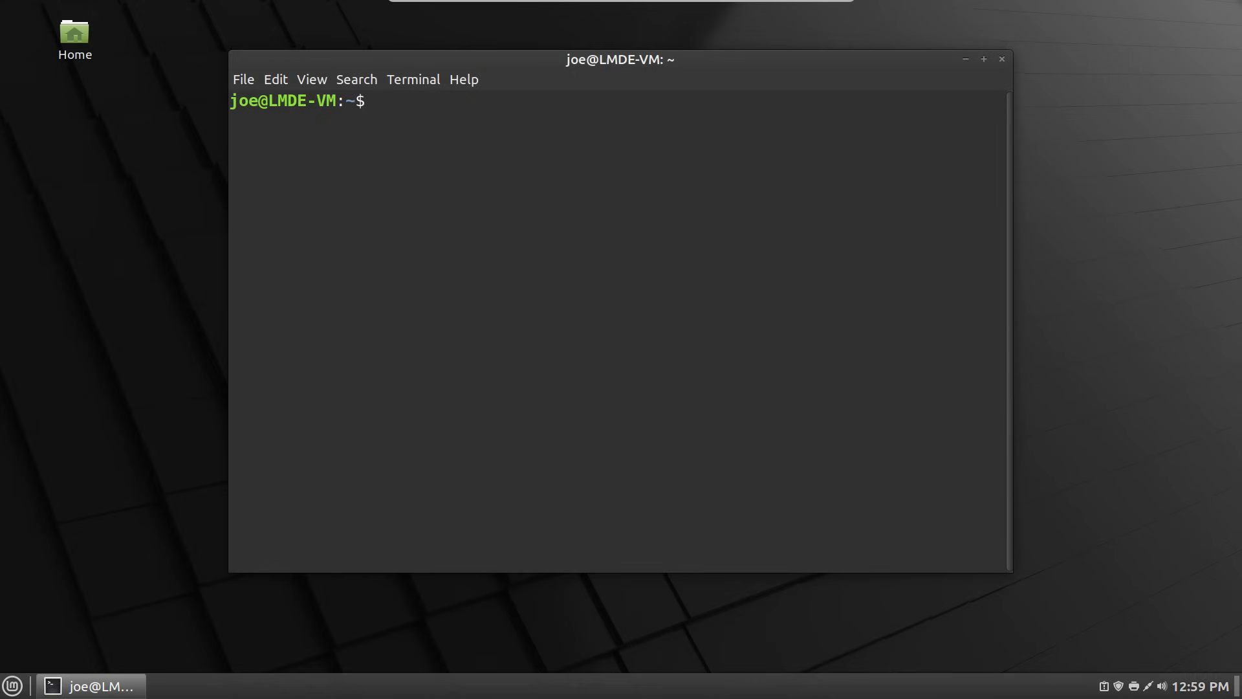
- In the menu applet's Configure window, set the Appearance label text to 'Menu'
right_click(12, 685)
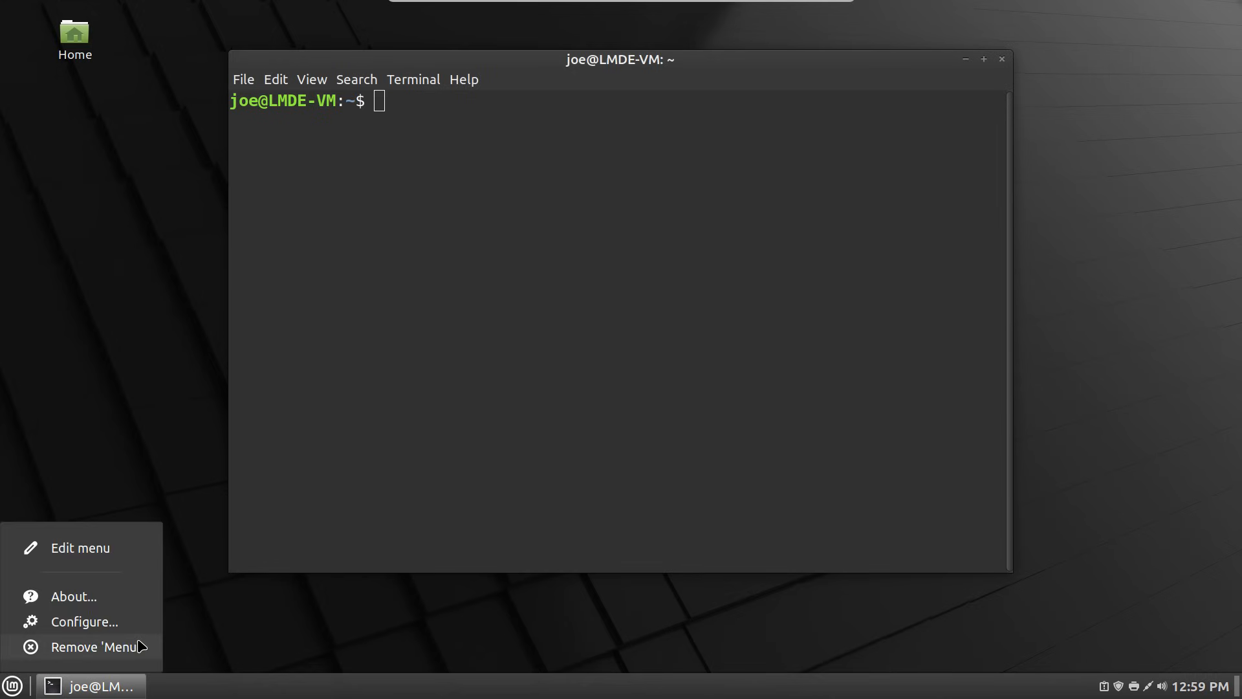
click(112, 622)
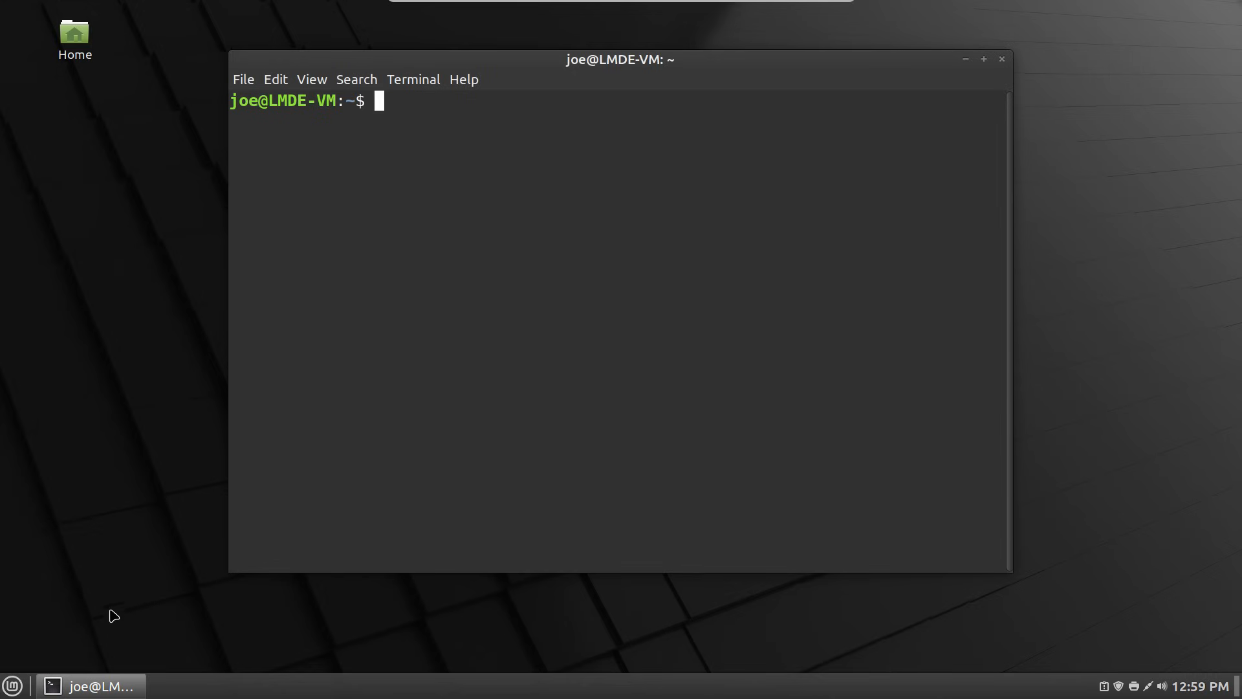
drag(407, 56, 729, 162)
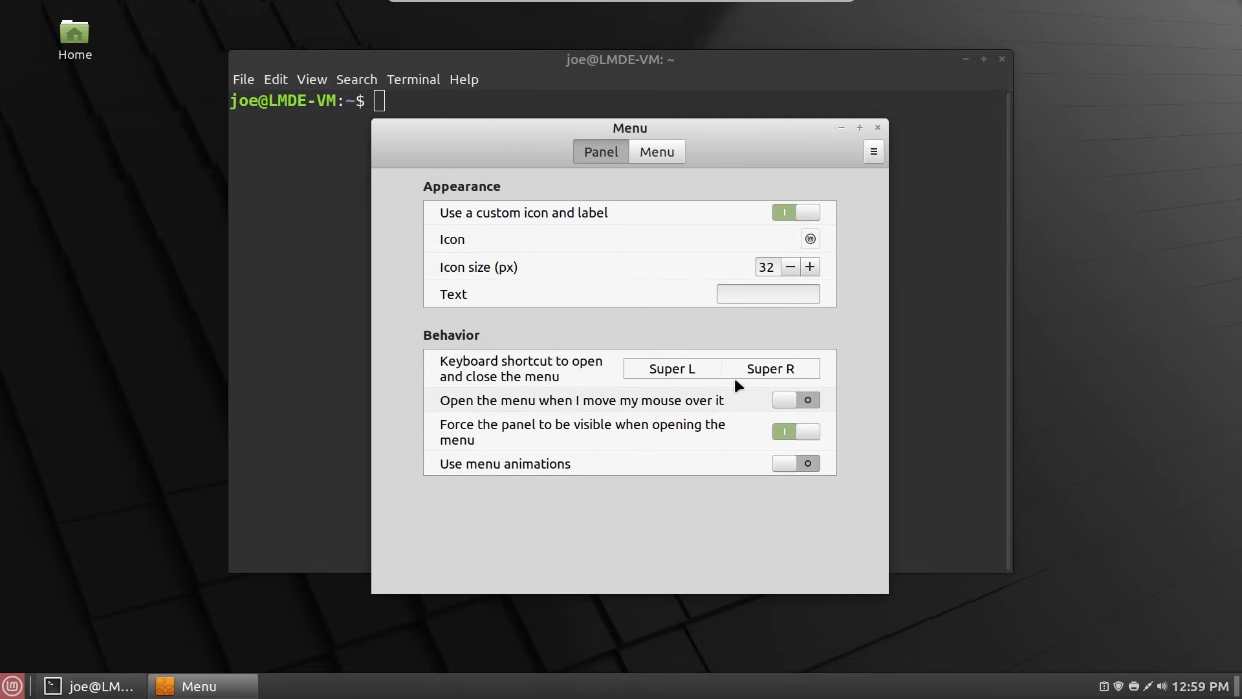
click(772, 293)
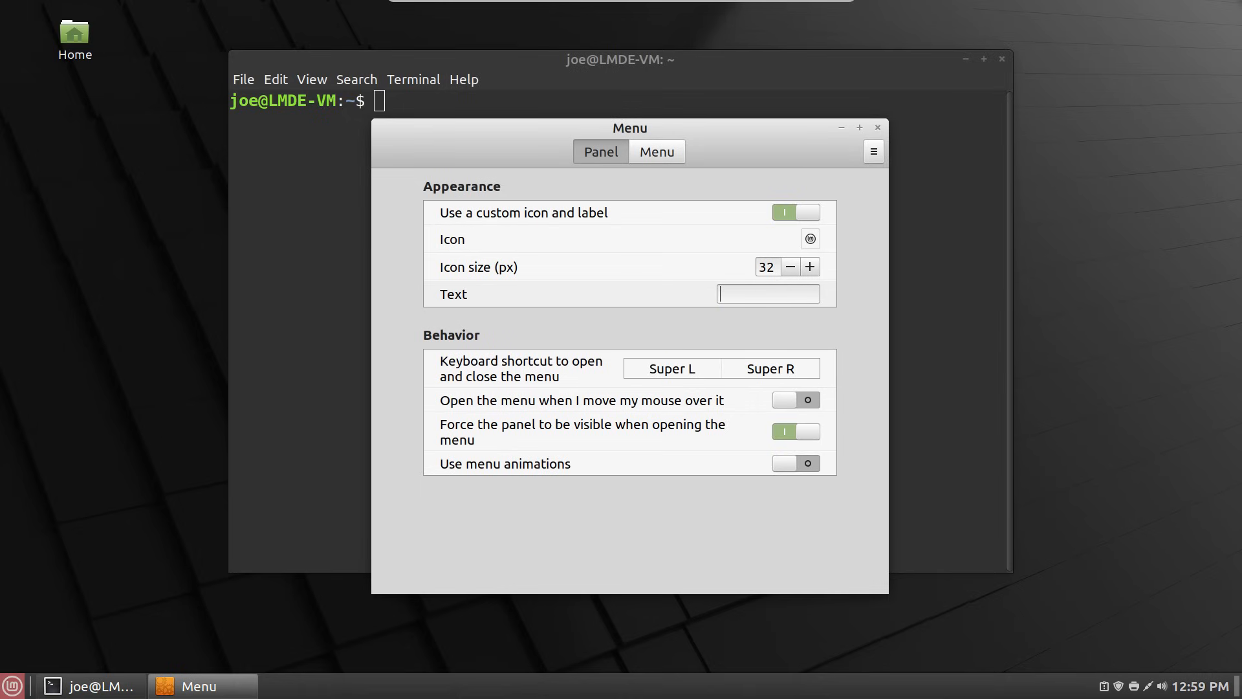
text(Menu)
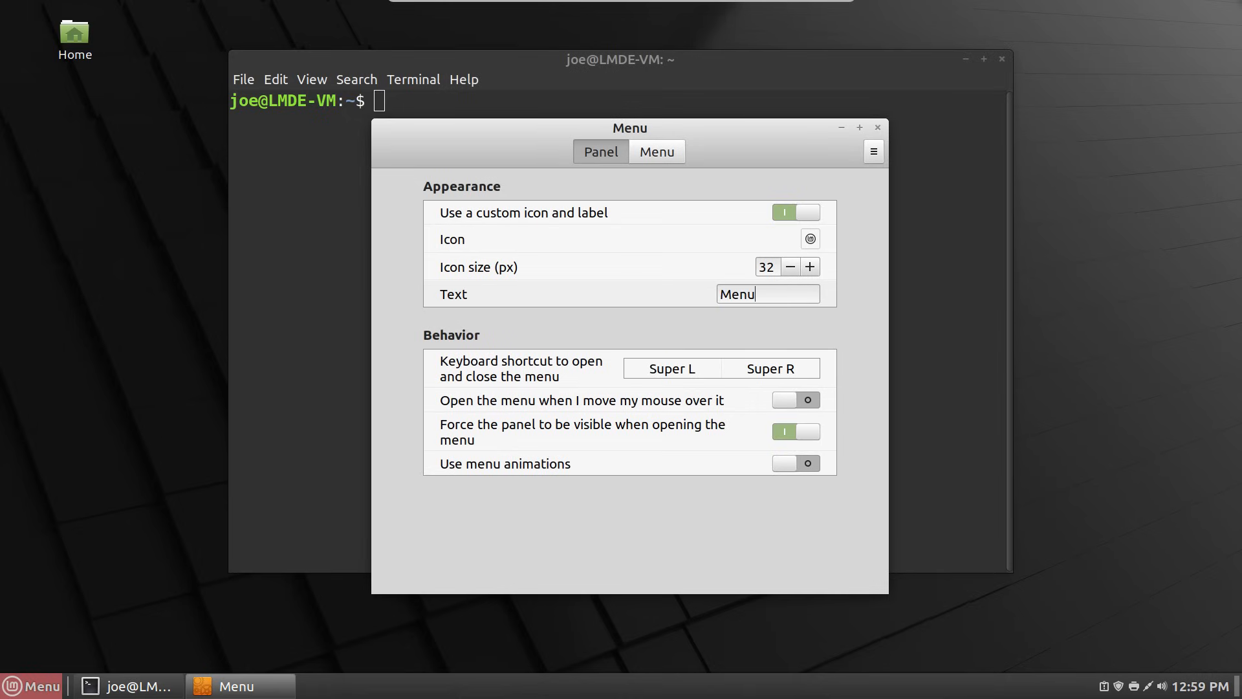
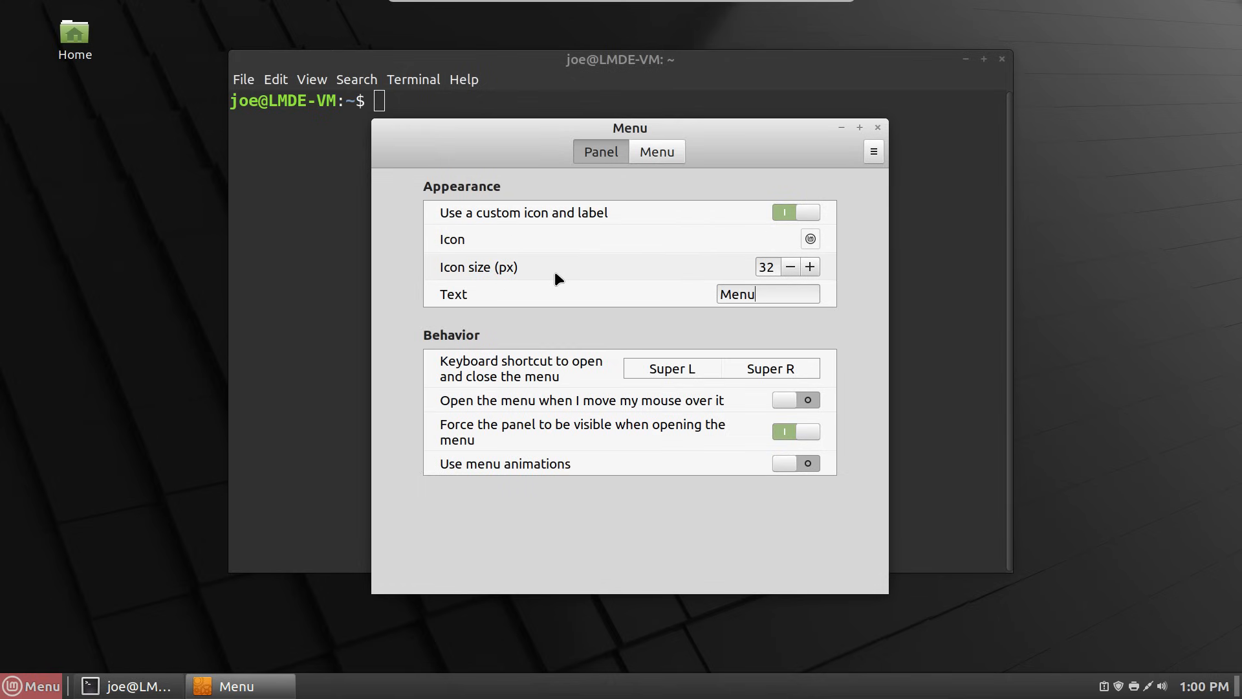
- Raise the Menu applet's icon size to 40 px
click(810, 267)
click(809, 267)
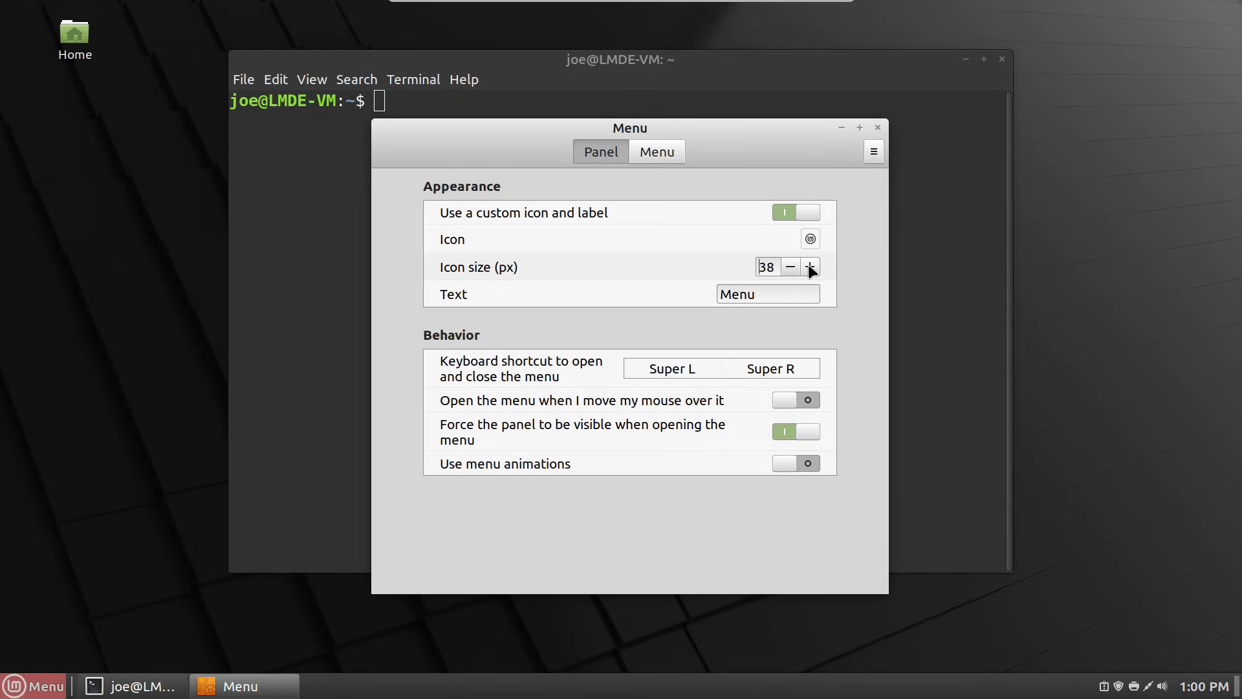
click(808, 264)
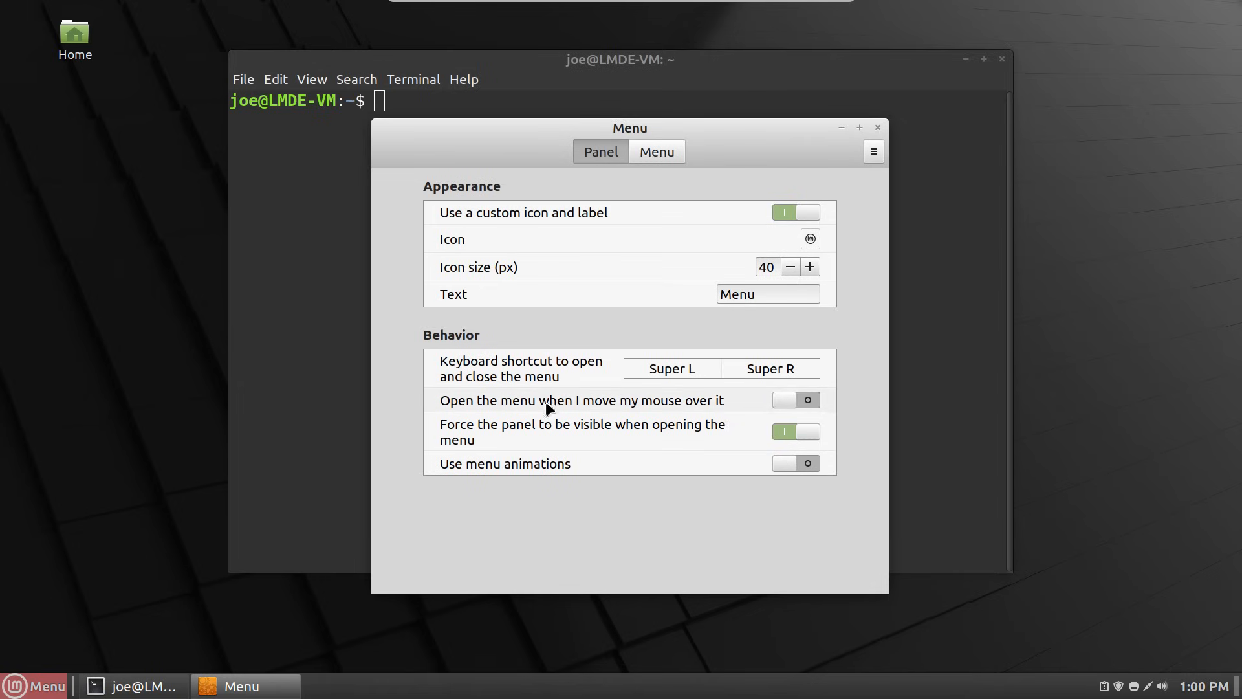
click(649, 374)
- Look over the Menu and Panel tabs, then close the Menu applet settings
click(674, 147)
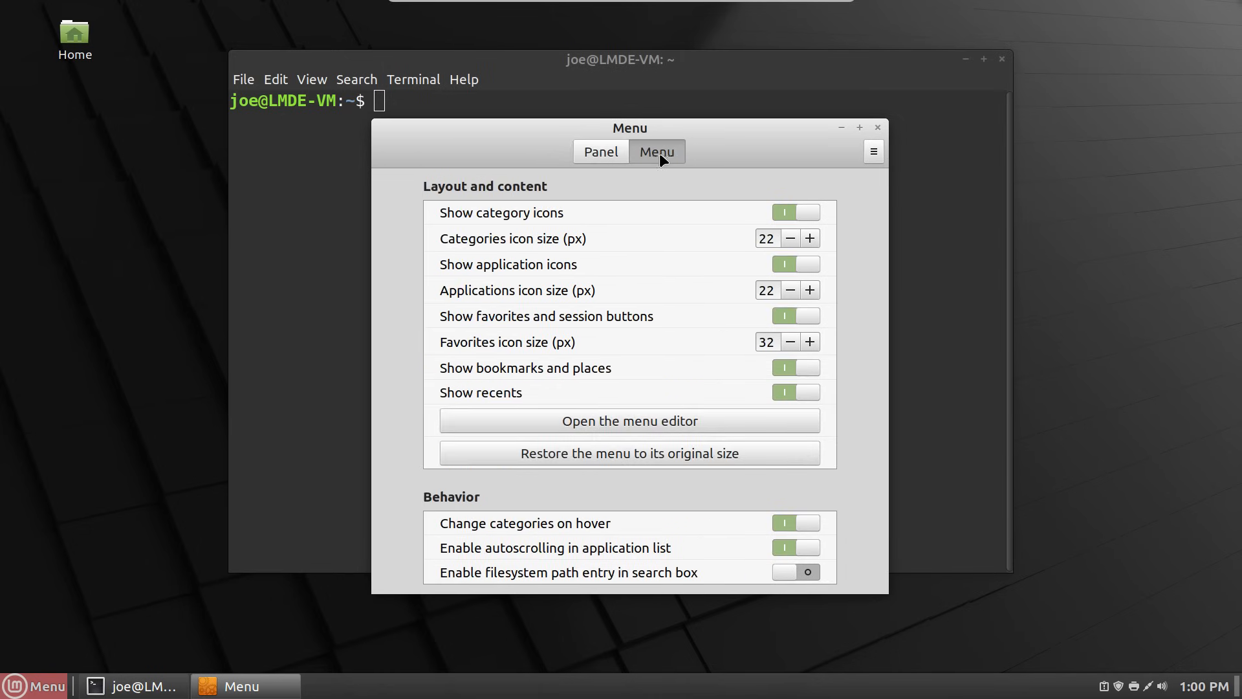
click(614, 154)
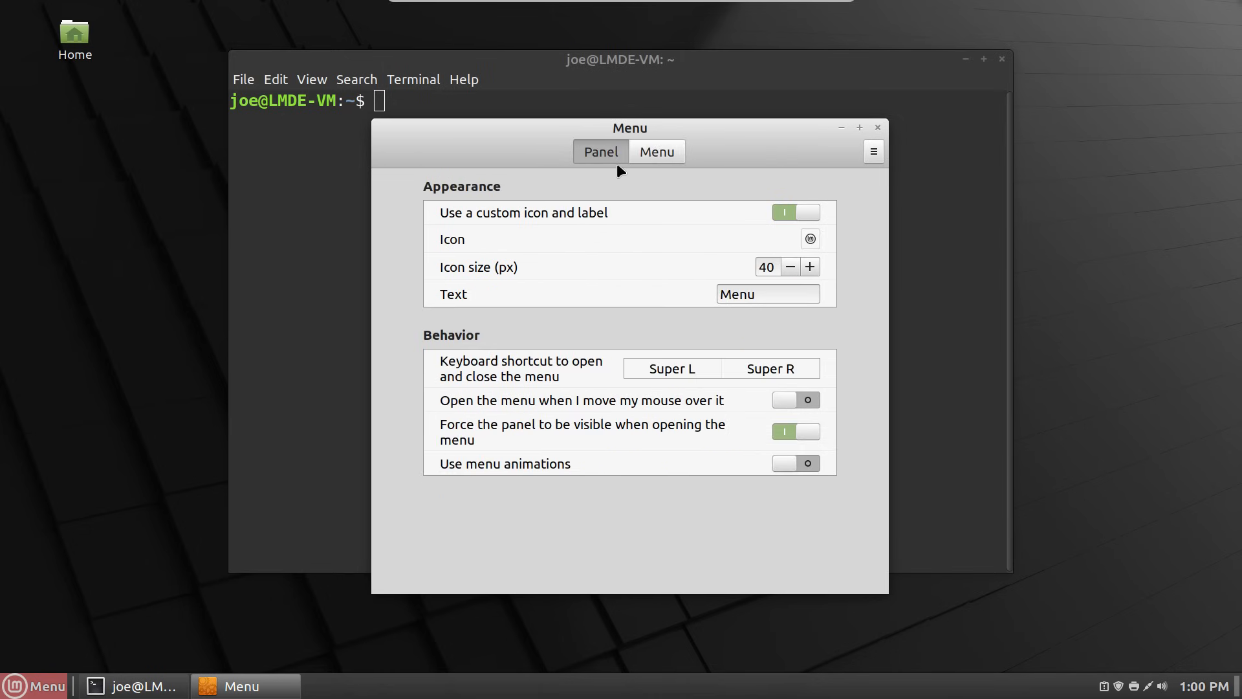
click(650, 156)
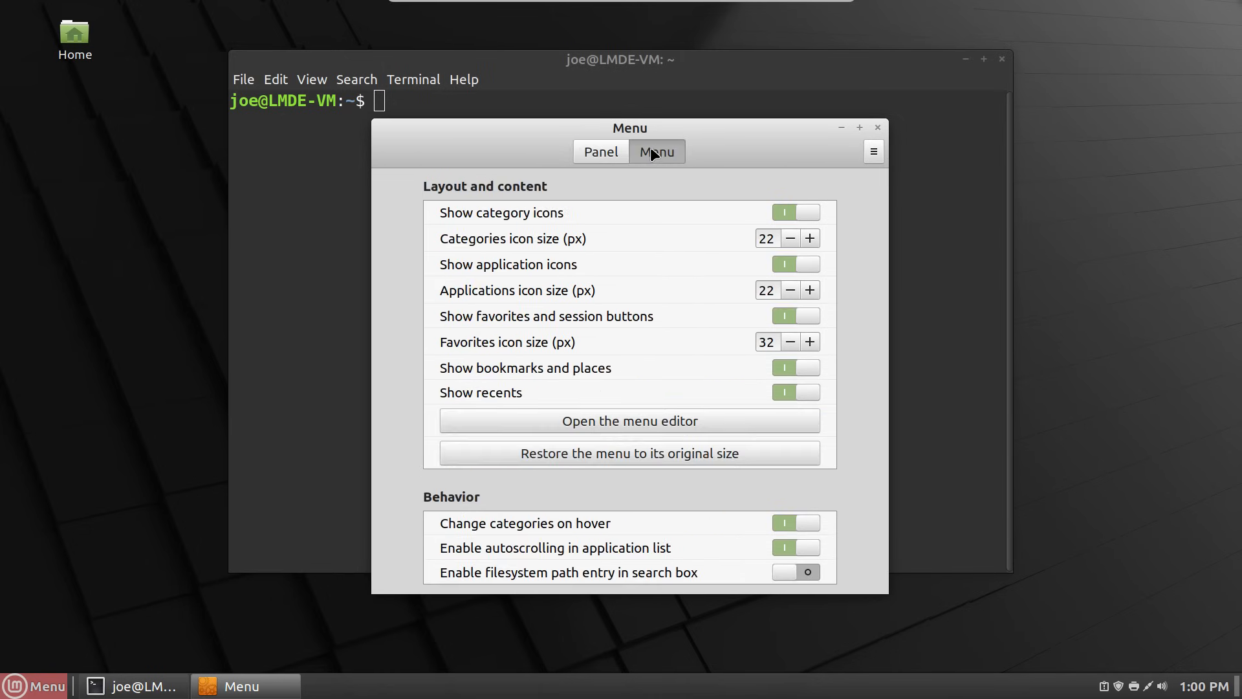
click(620, 147)
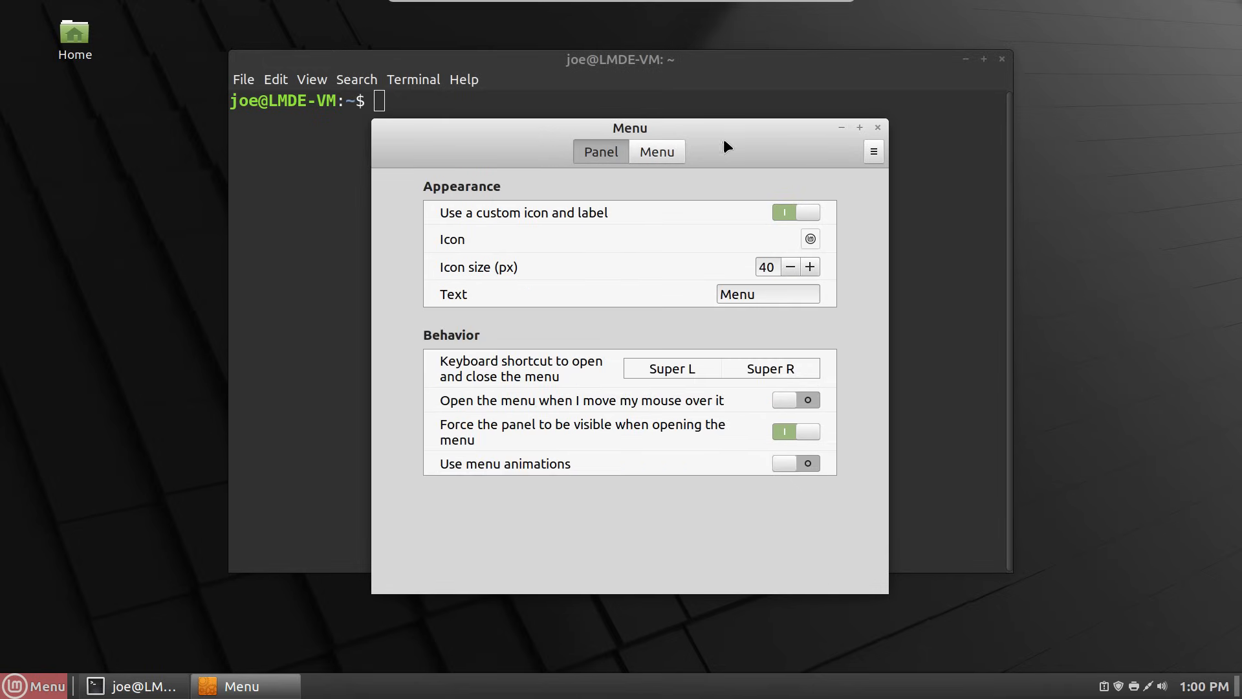
click(878, 128)
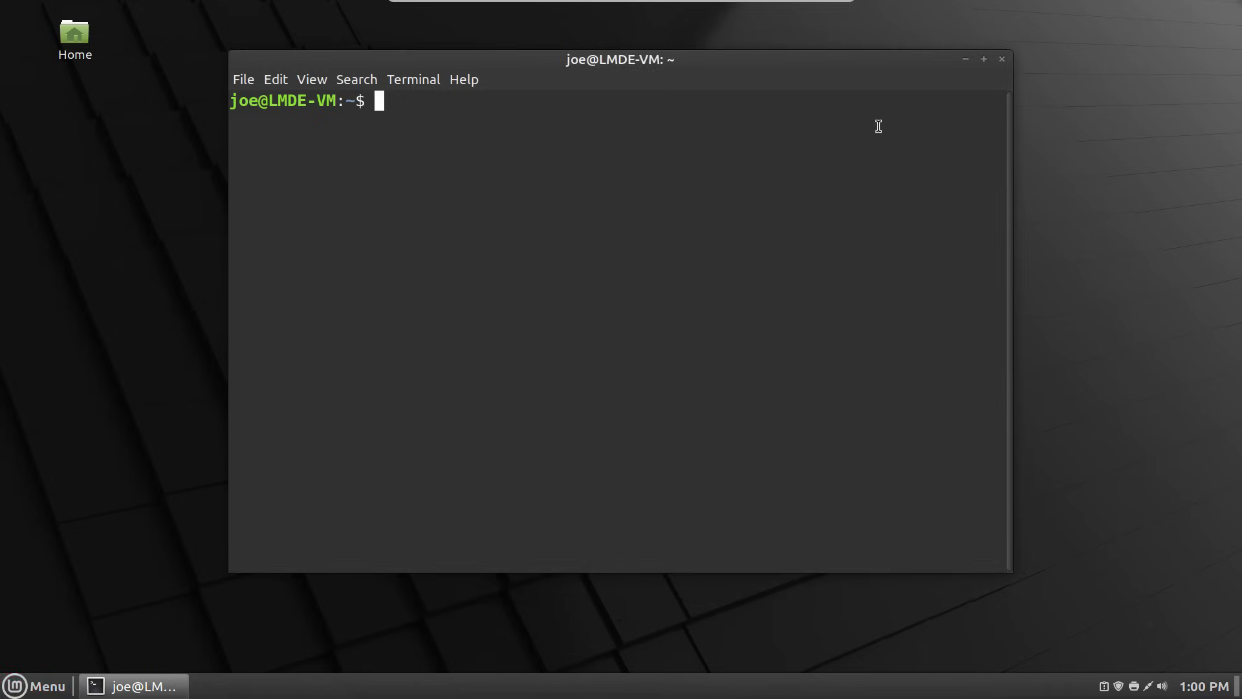
right_click(20, 691)
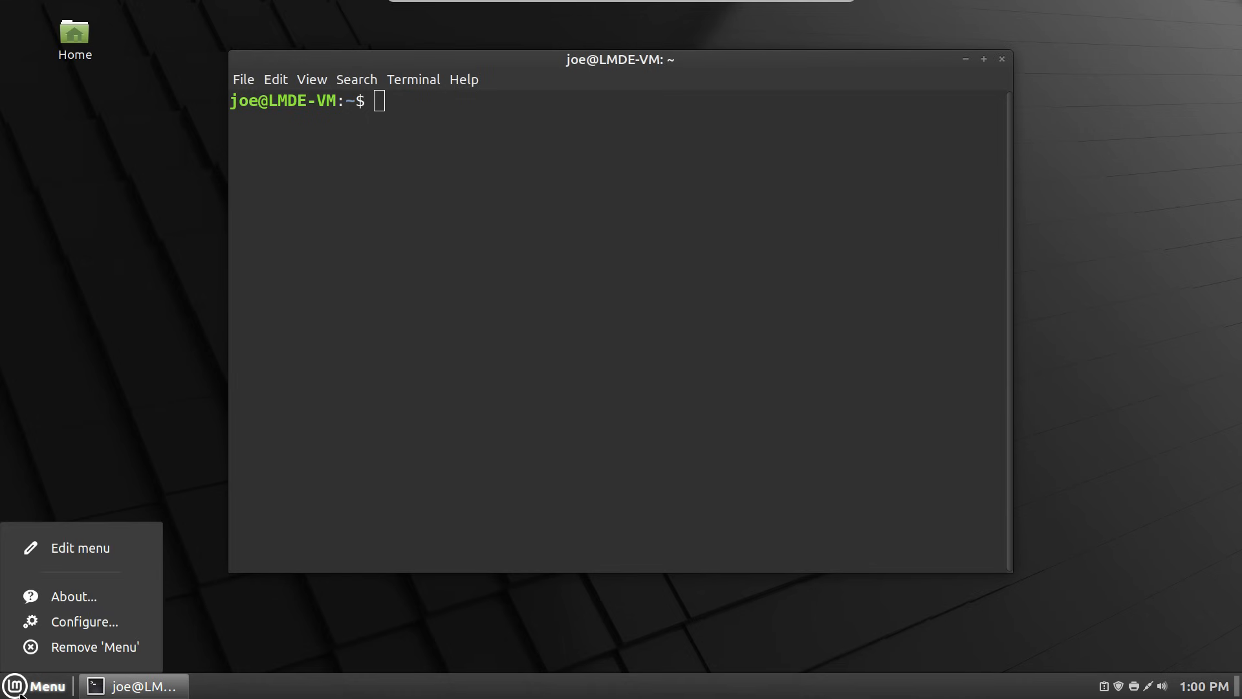
click(129, 621)
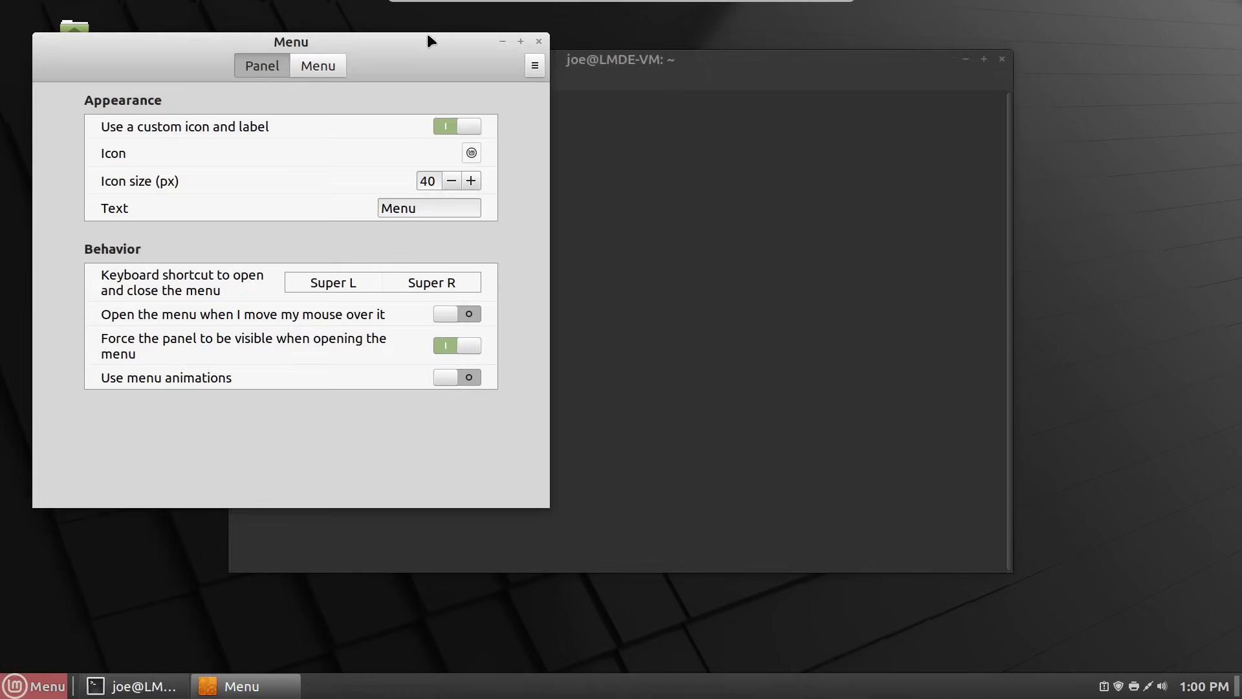
drag(427, 37, 810, 158)
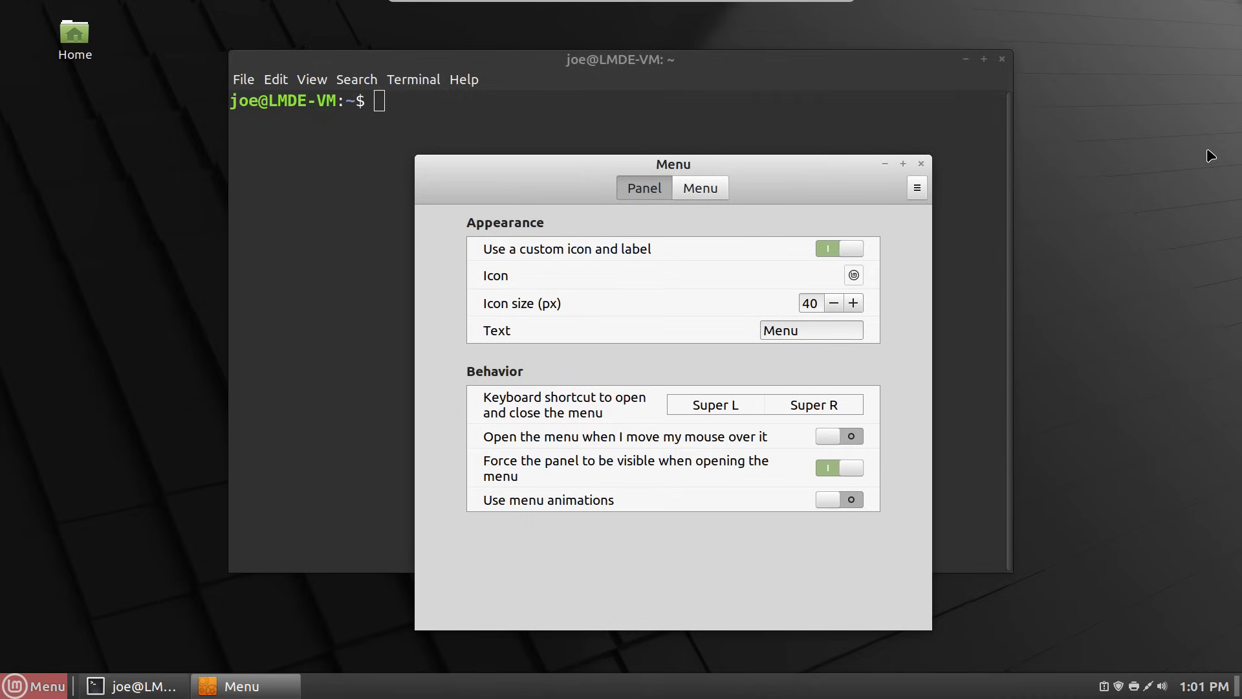
click(1155, 159)
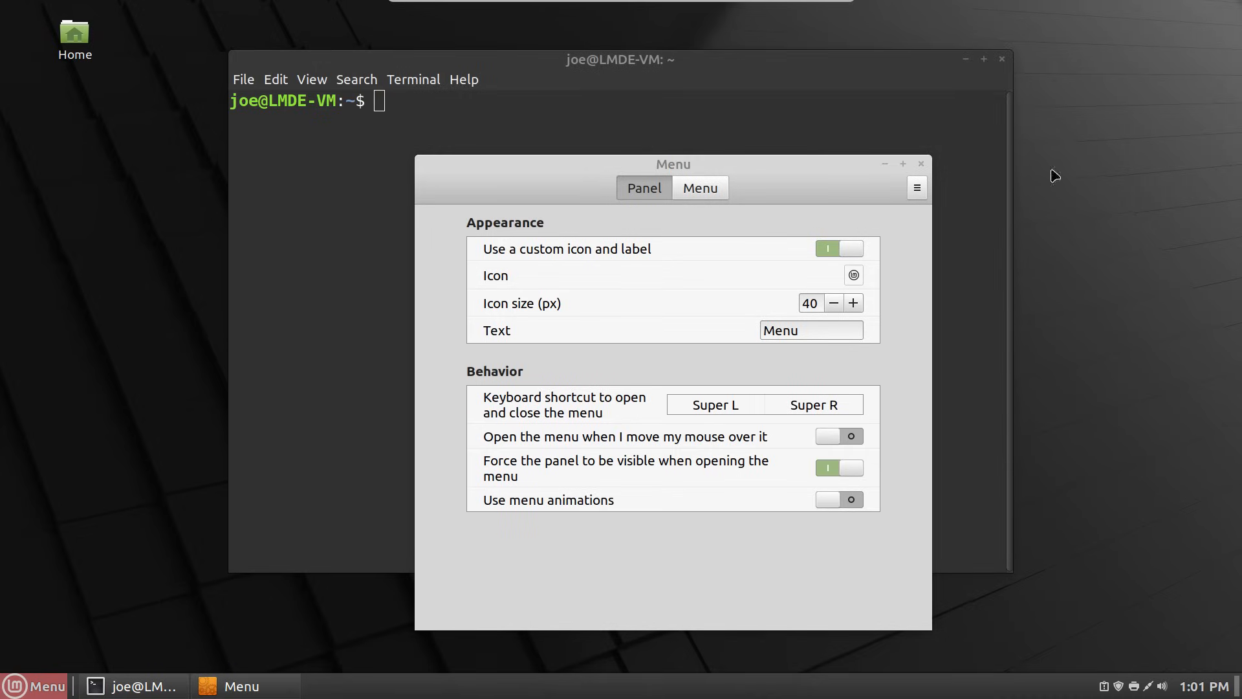
click(921, 160)
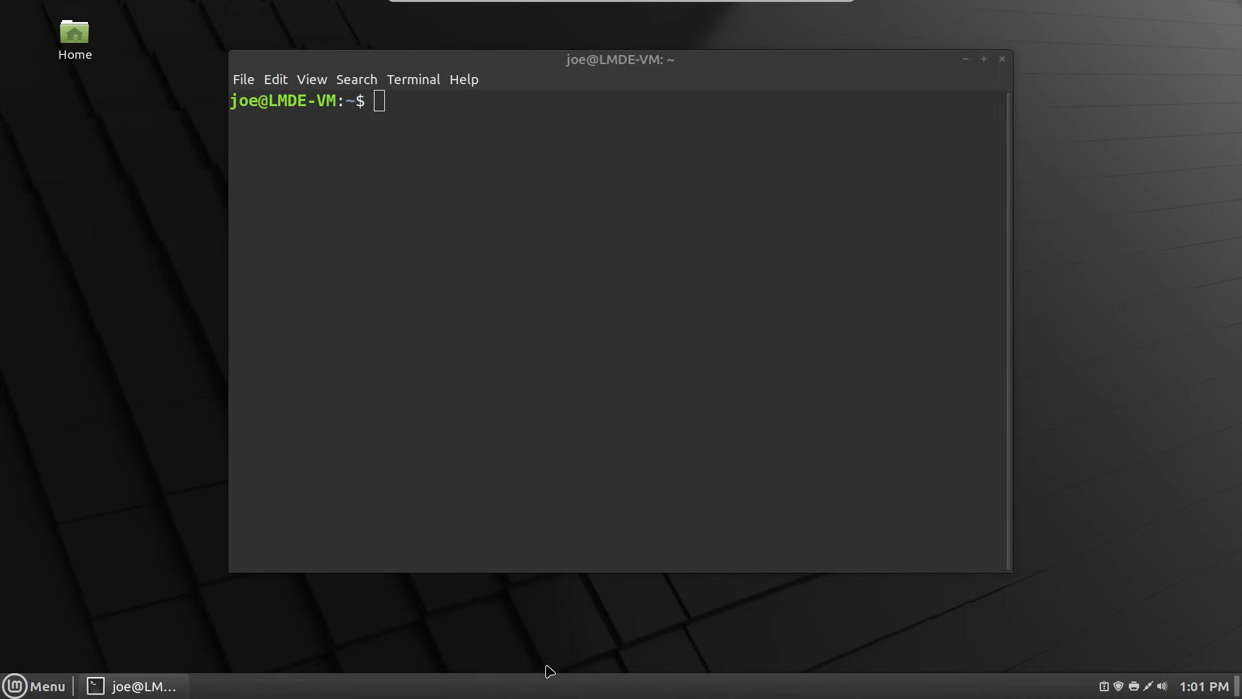
- In Panel settings, set Auto-hide to Intelligently hide panel
right_click(555, 687)
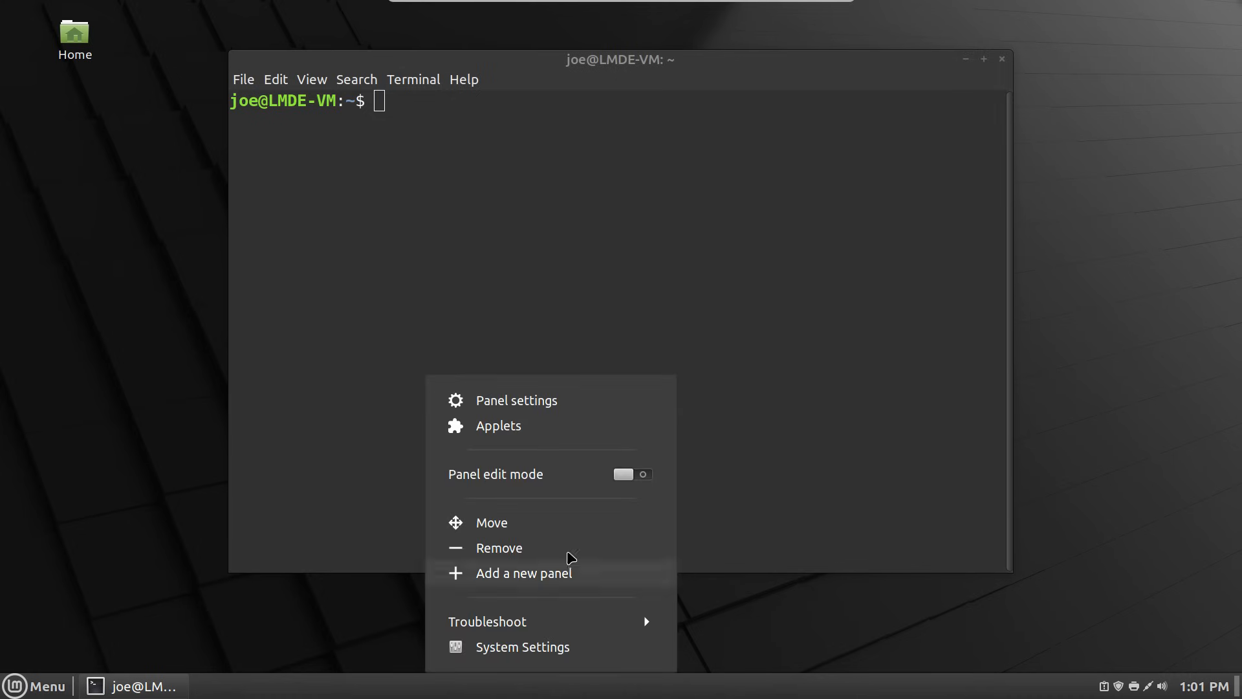
click(586, 397)
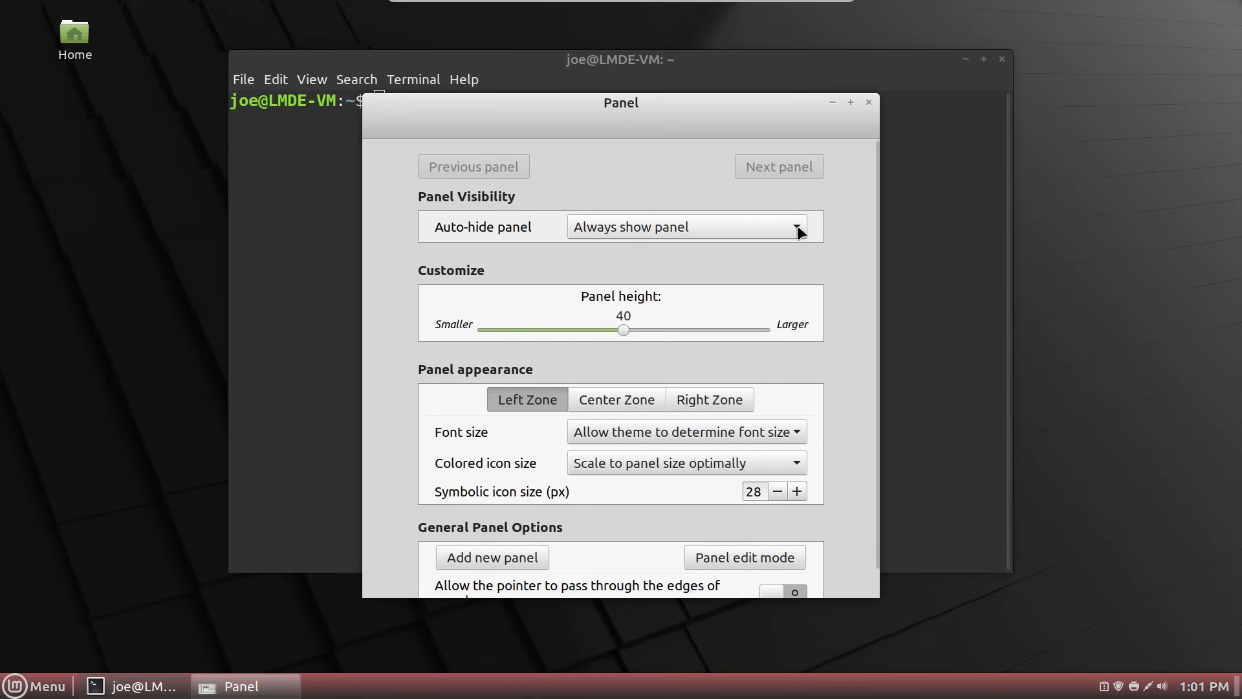
click(799, 227)
click(782, 251)
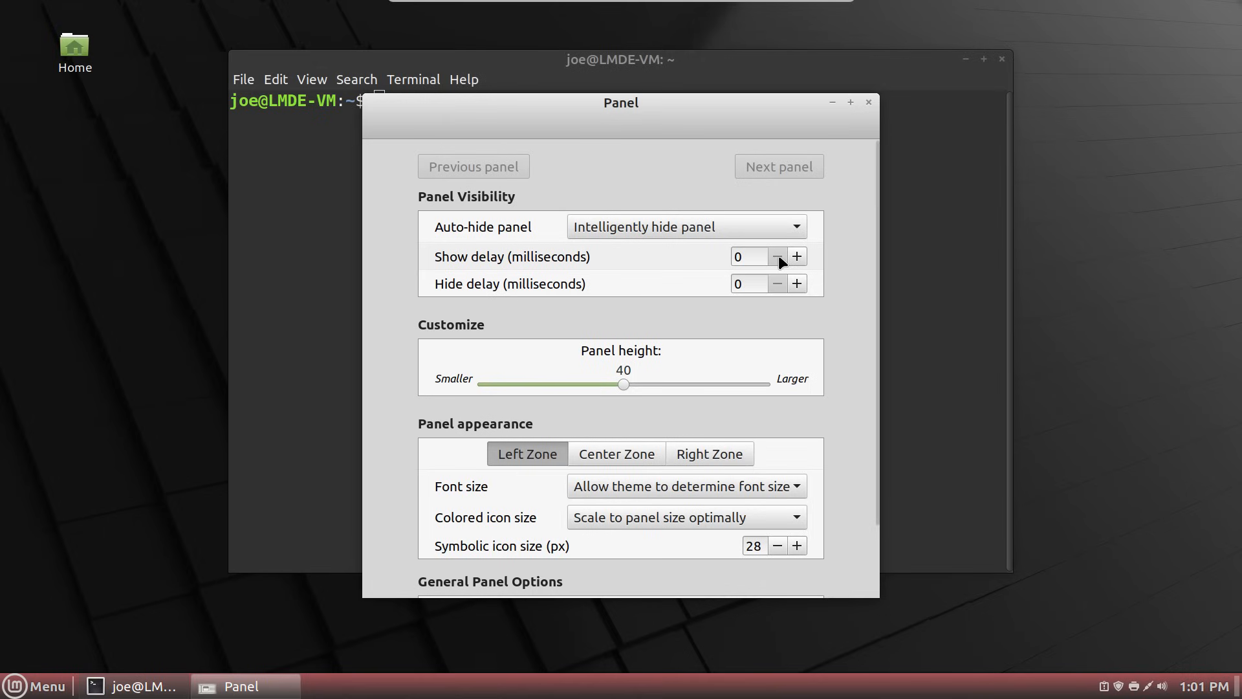
- Set the show delay to 250 ms and hide delay to 500 ms, keeping panel height at 40
click(797, 257)
click(797, 257)
click(797, 284)
click(797, 284)
click(796, 284)
click(797, 284)
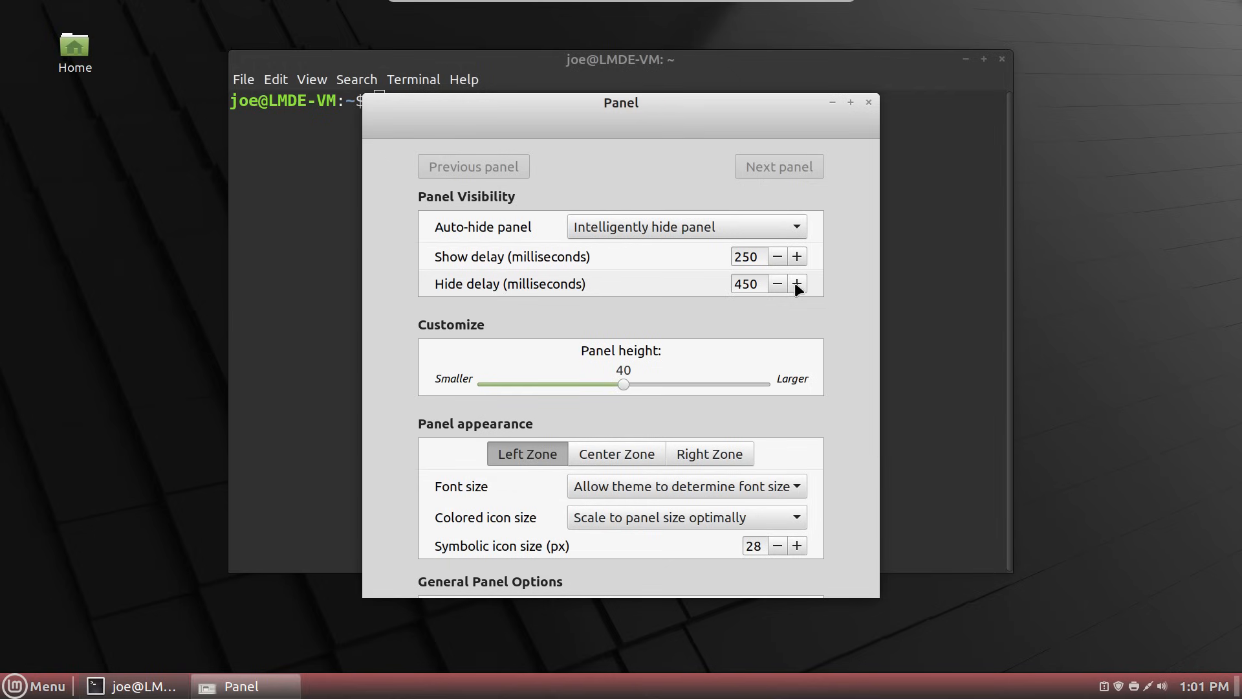
click(797, 284)
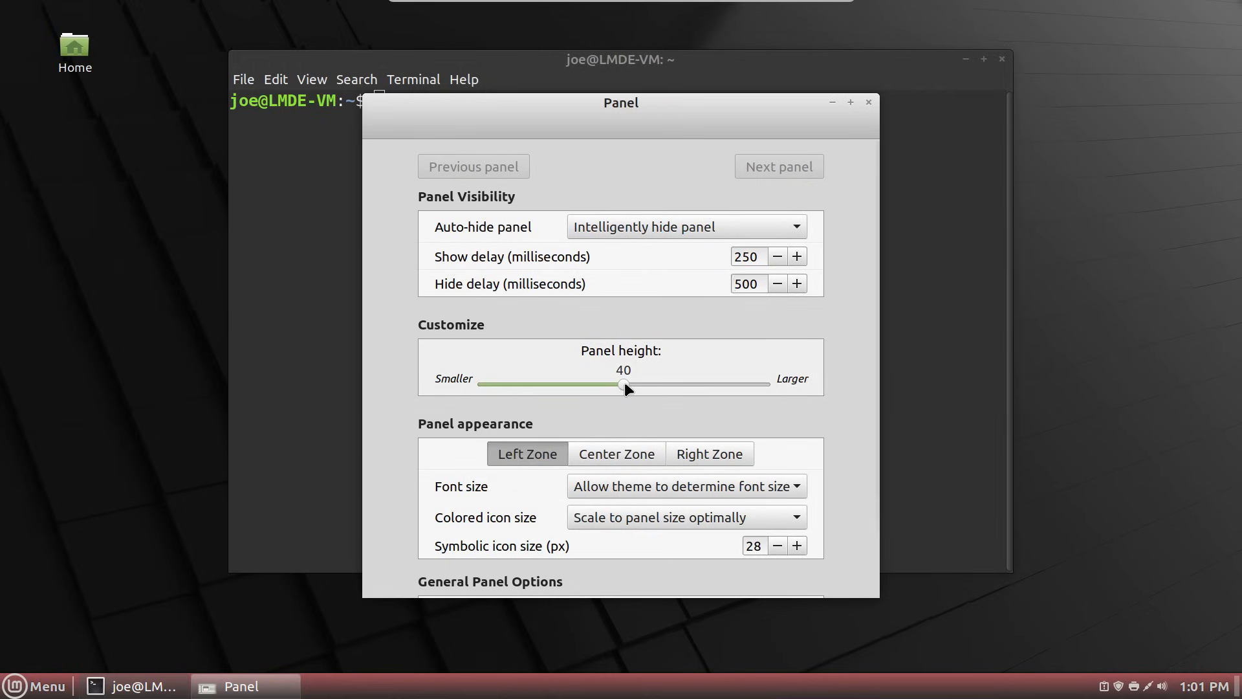
drag(625, 384, 571, 383)
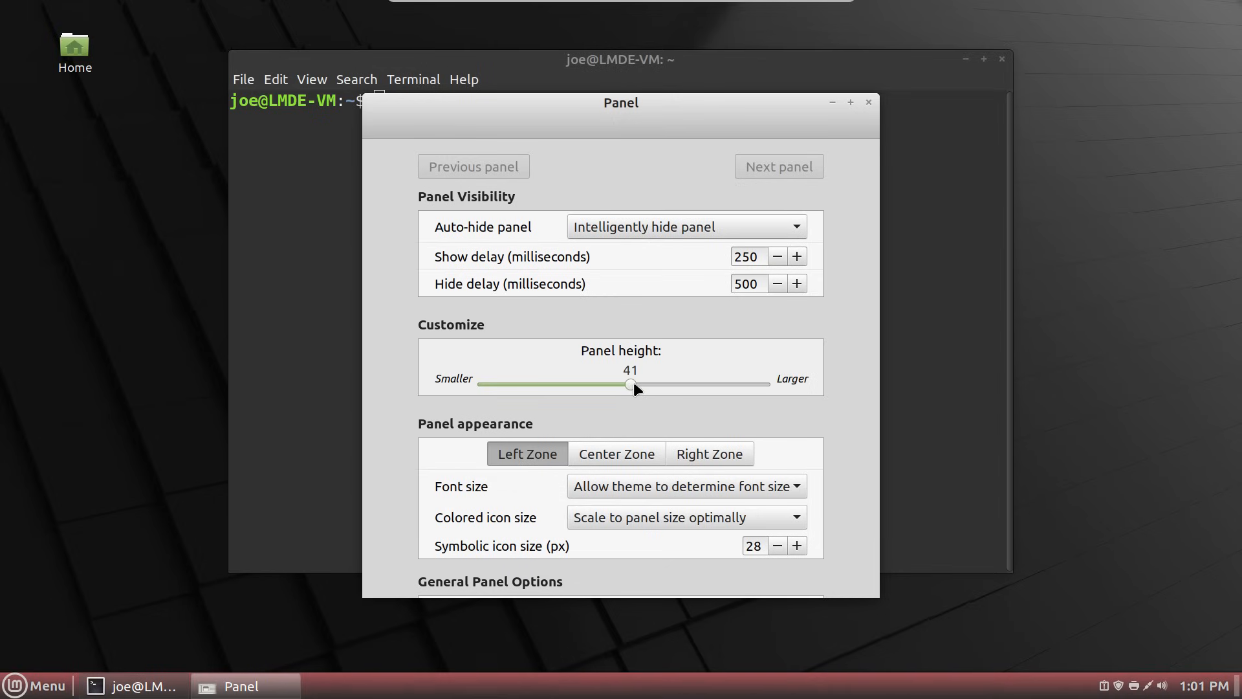
drag(630, 382, 628, 380)
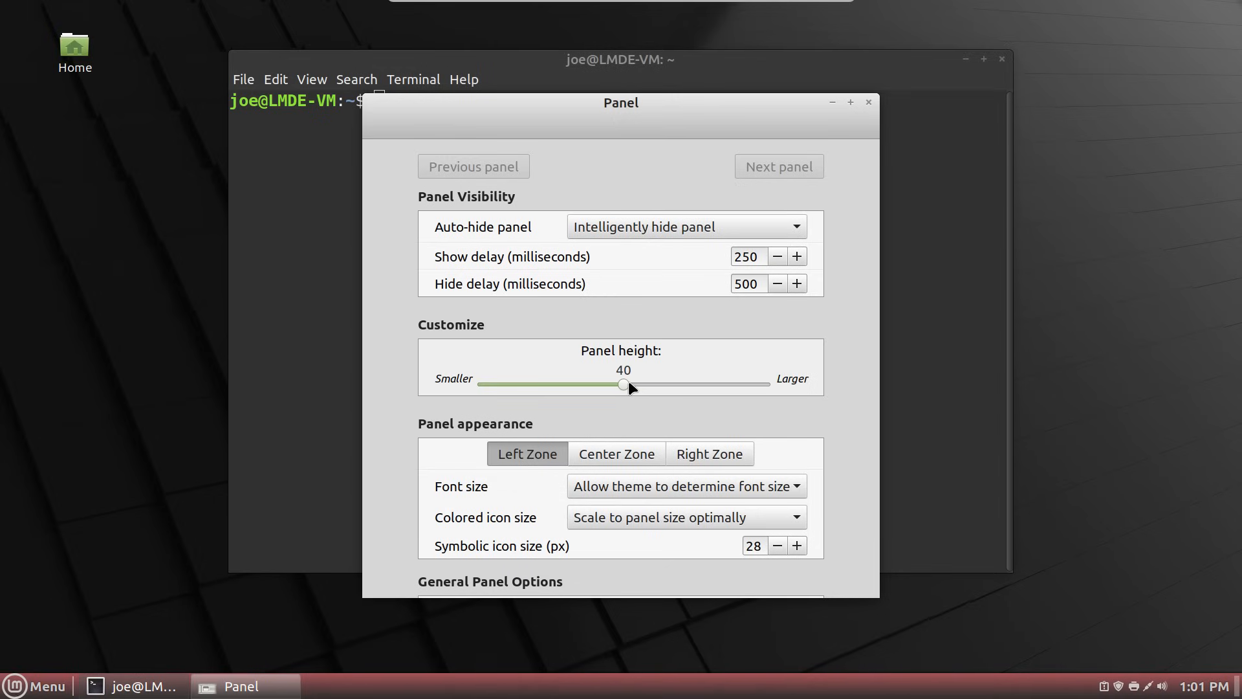
- View the Menu applet's About information and close it
click(47, 687)
right_click(47, 690)
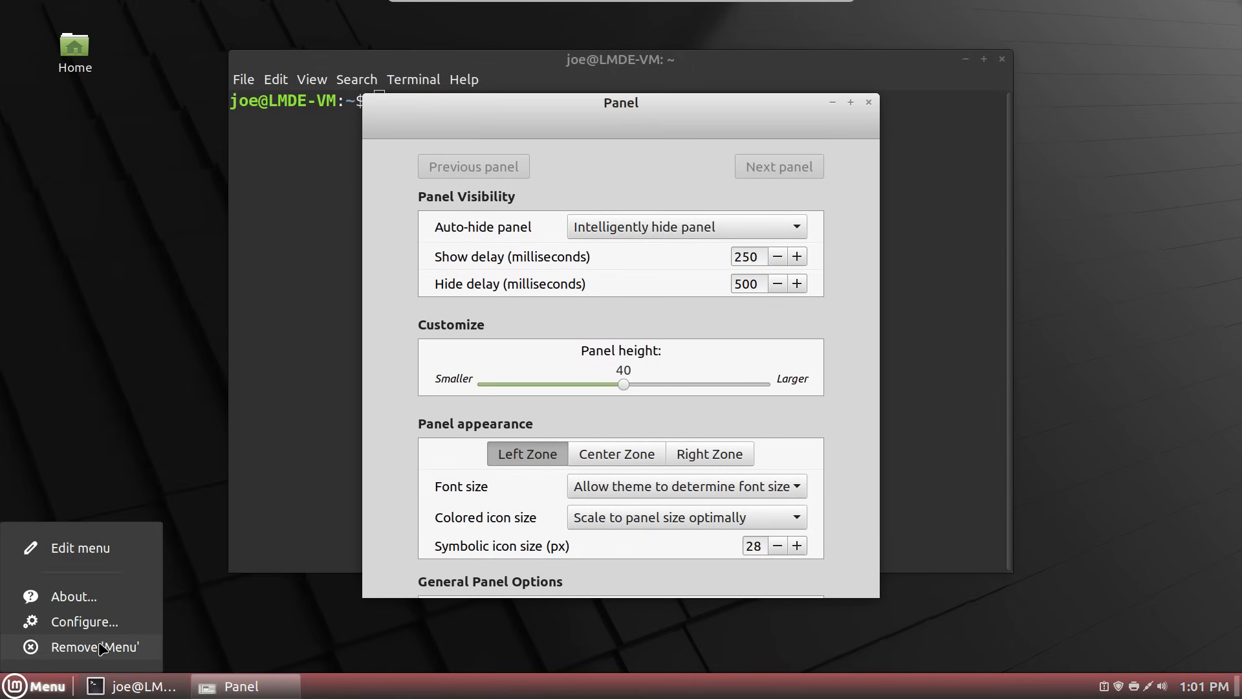
click(117, 606)
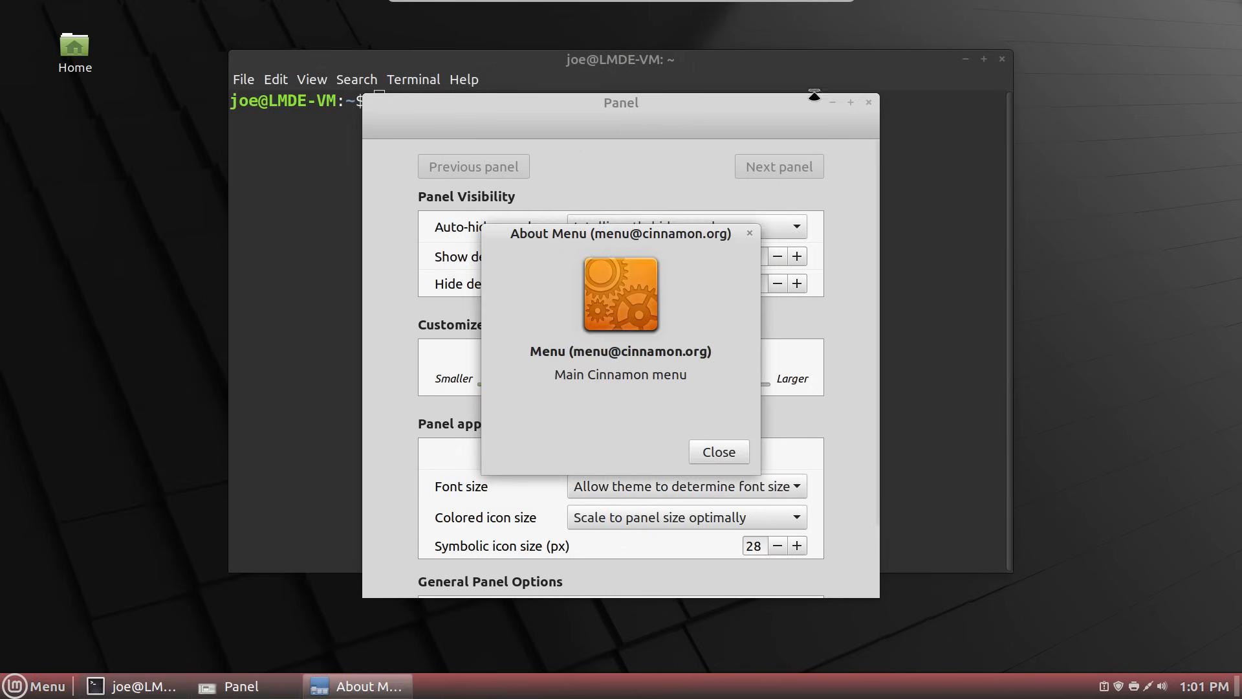
click(748, 234)
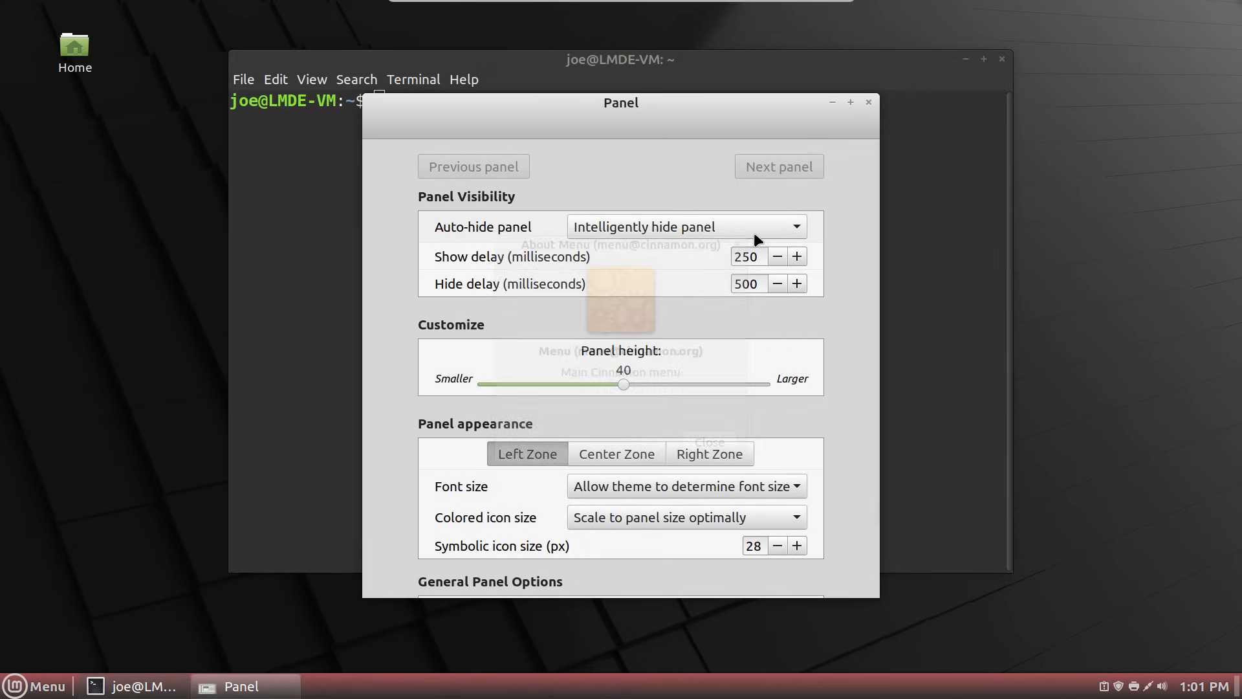
- Lower the Menu applet's icon size to 32 px and close its settings
right_click(38, 686)
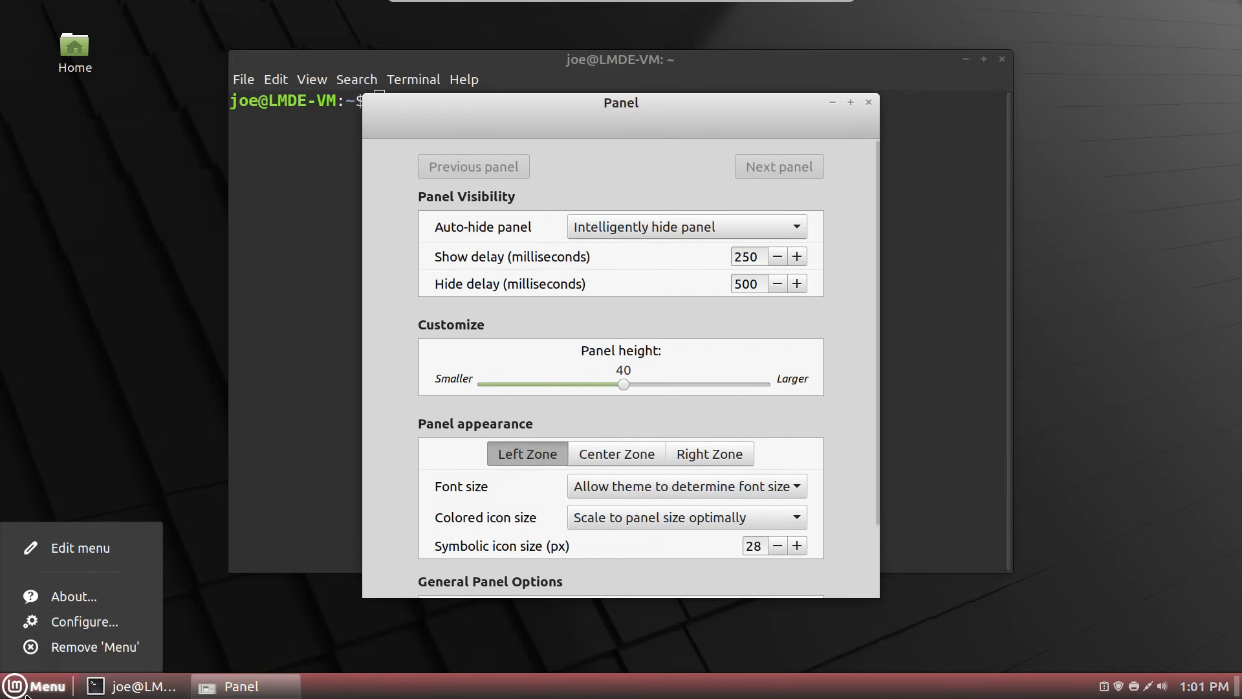
click(71, 623)
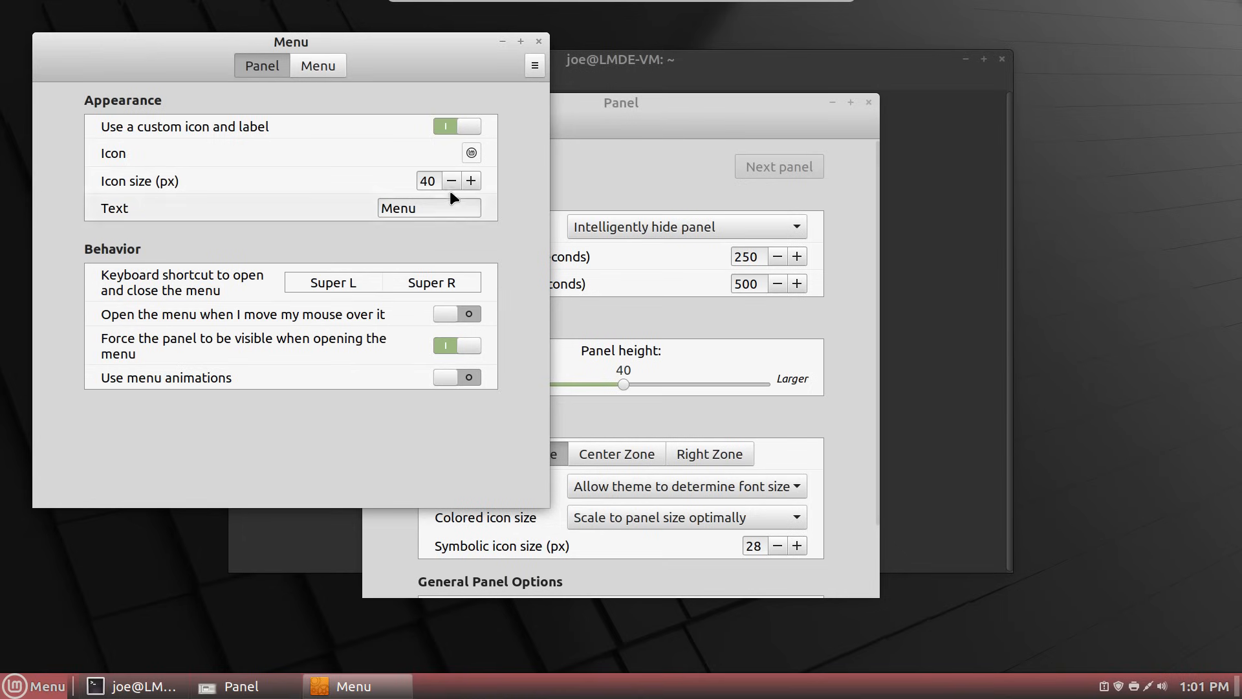
click(453, 182)
click(452, 181)
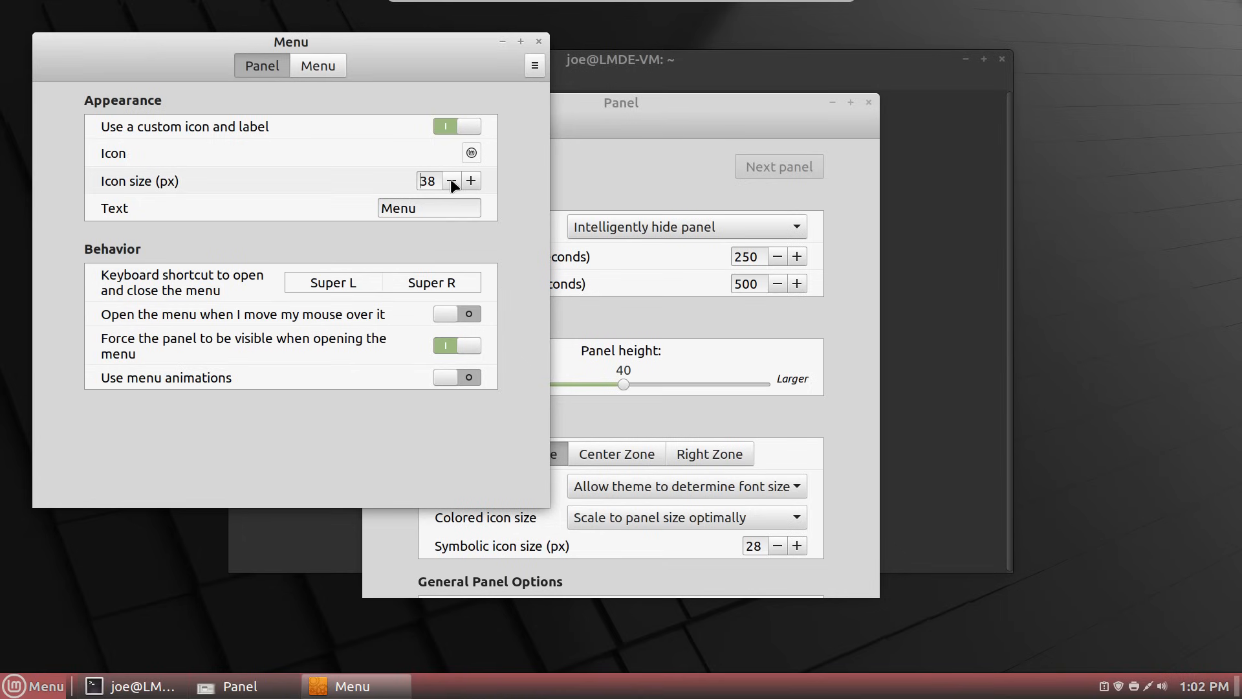
click(452, 182)
click(452, 181)
click(452, 182)
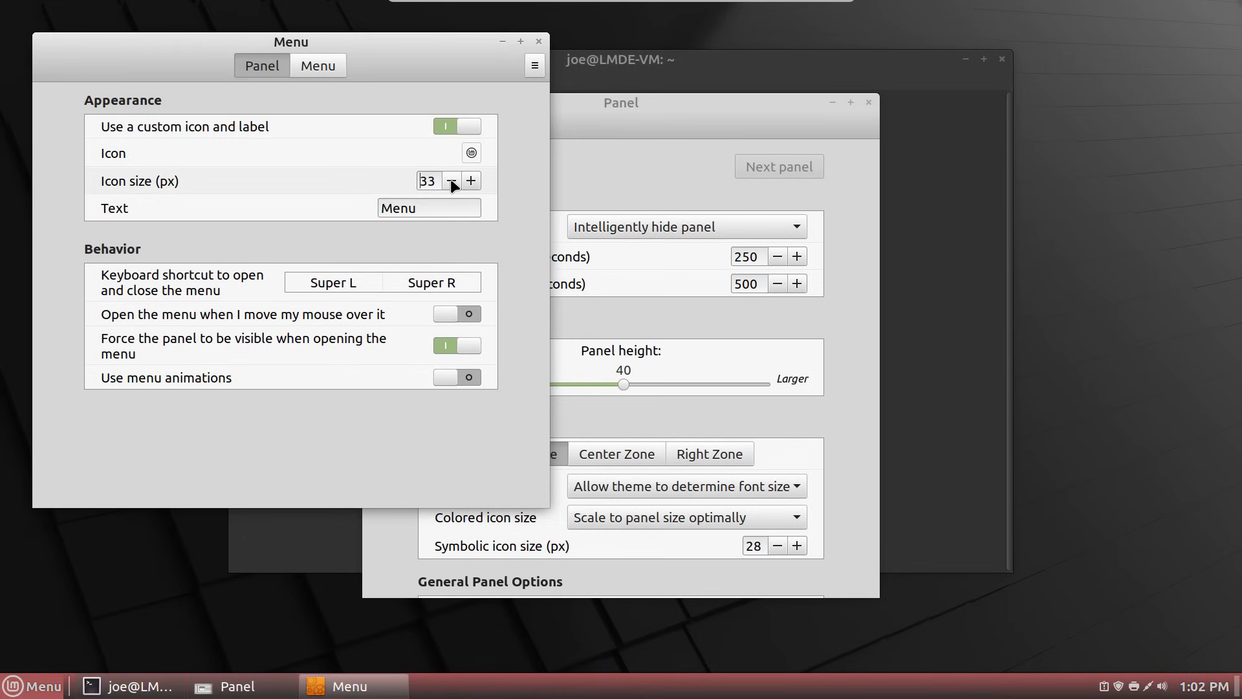
click(452, 182)
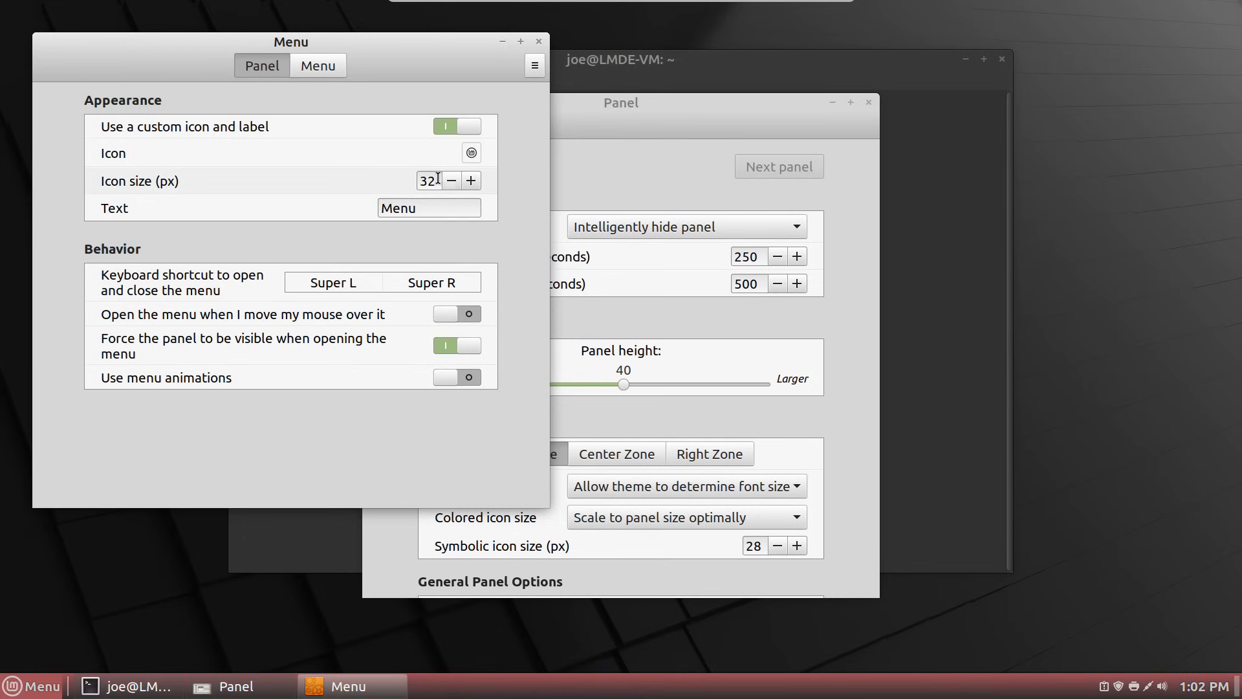
click(539, 41)
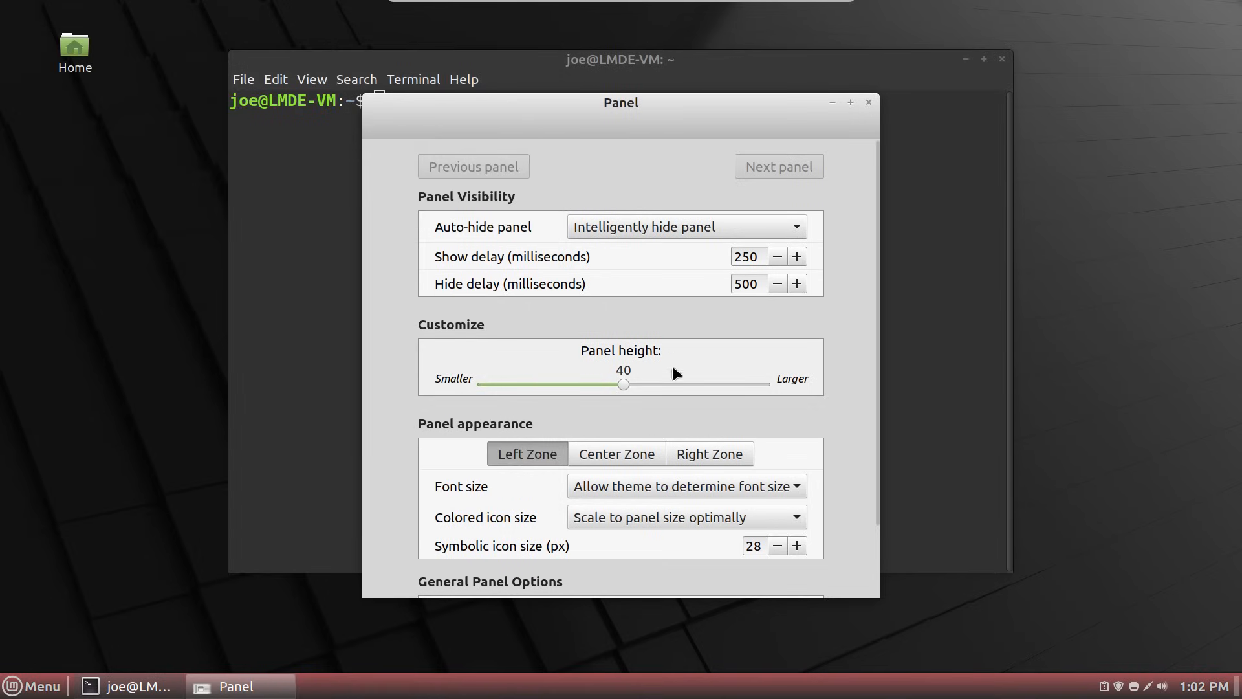
- Set the right zone's colored and symbolic icon sizes to 32px
click(688, 460)
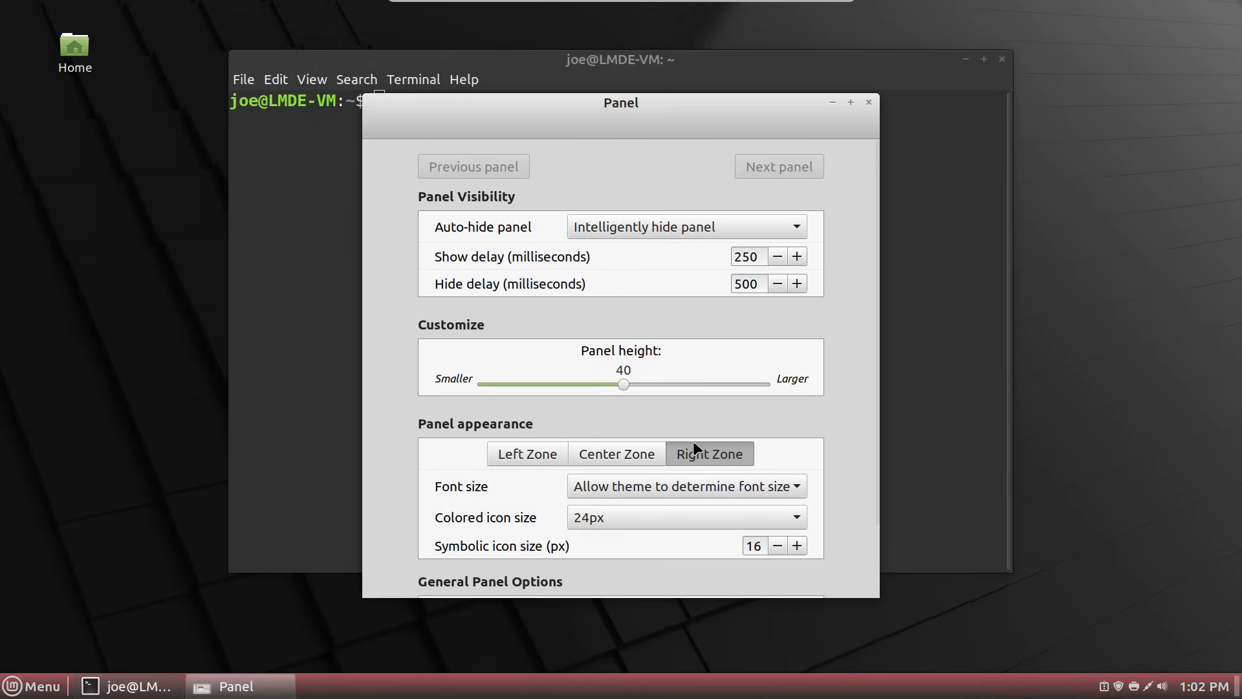
click(799, 522)
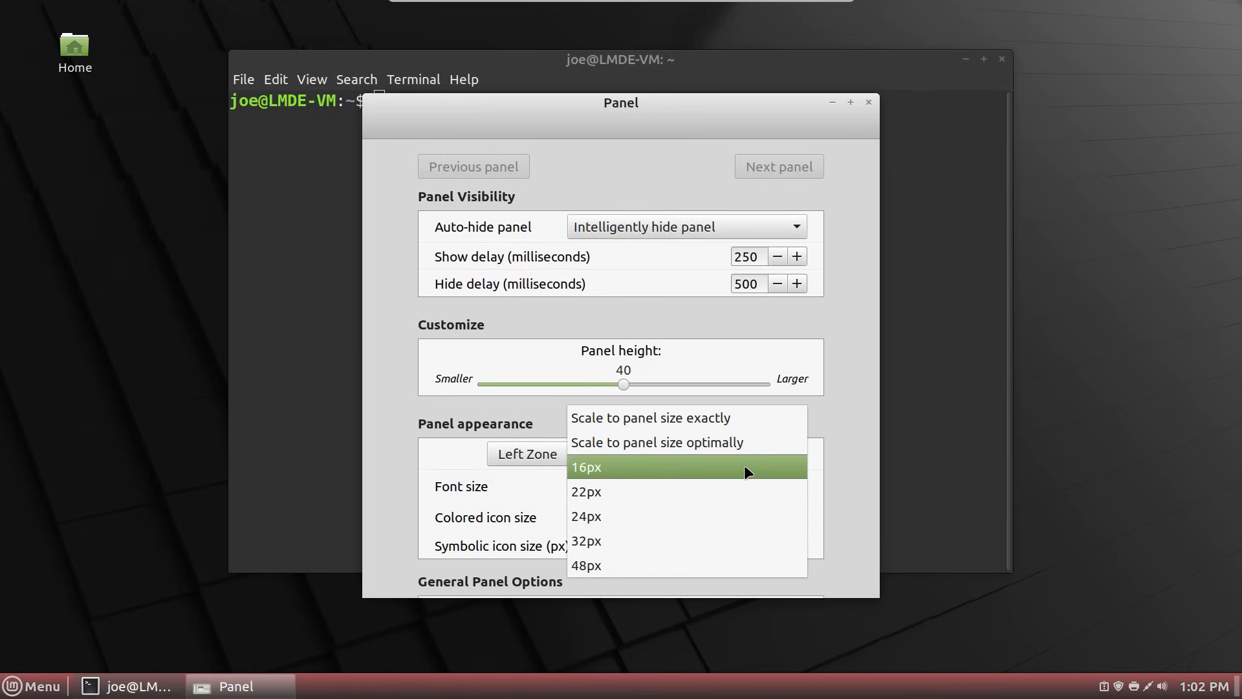
click(724, 534)
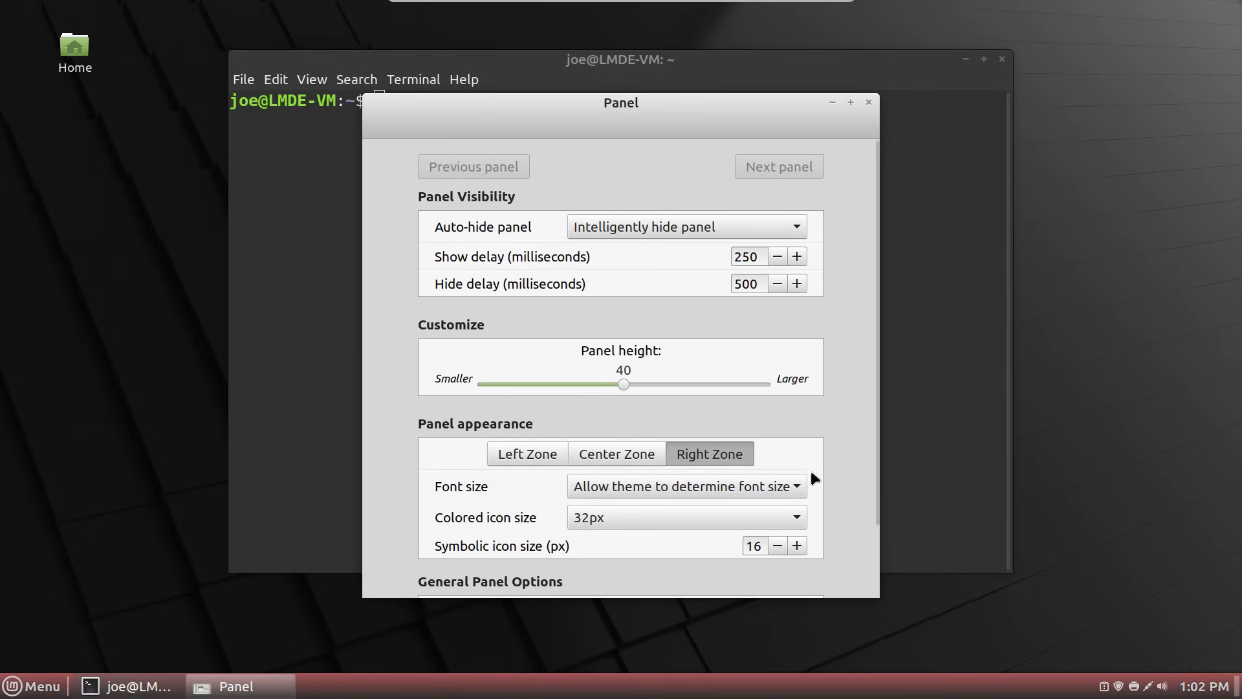
scroll(740, 502, down, 2)
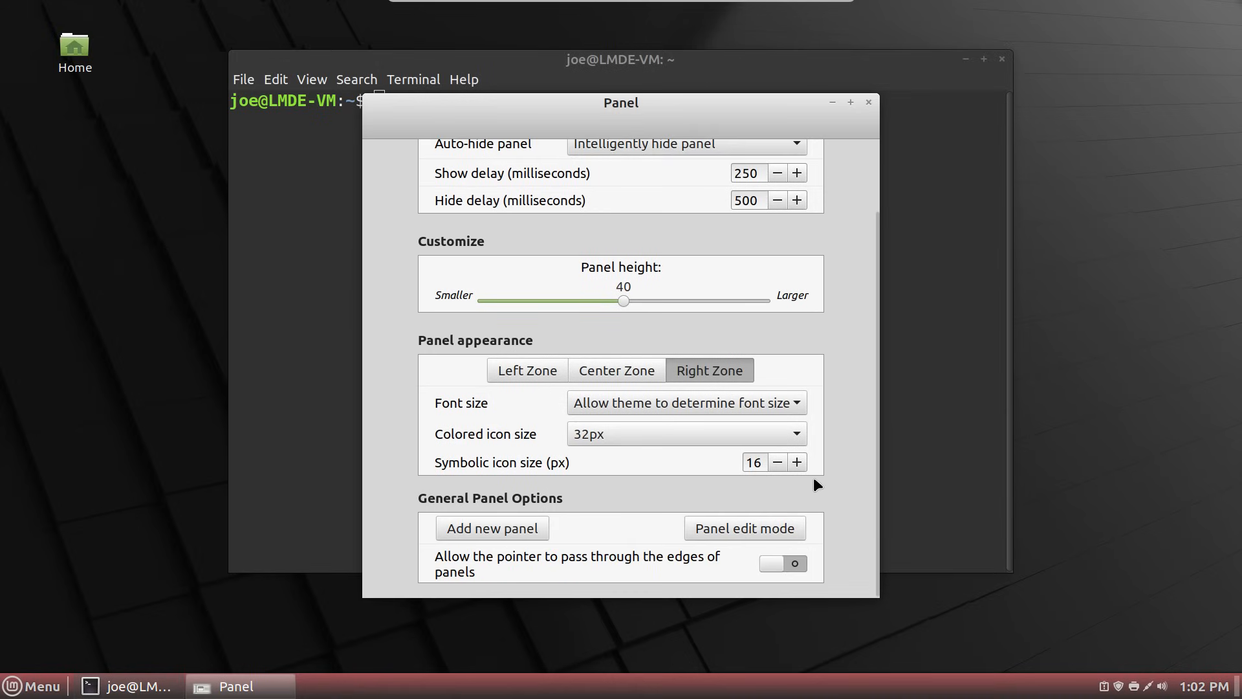
click(796, 464)
click(796, 463)
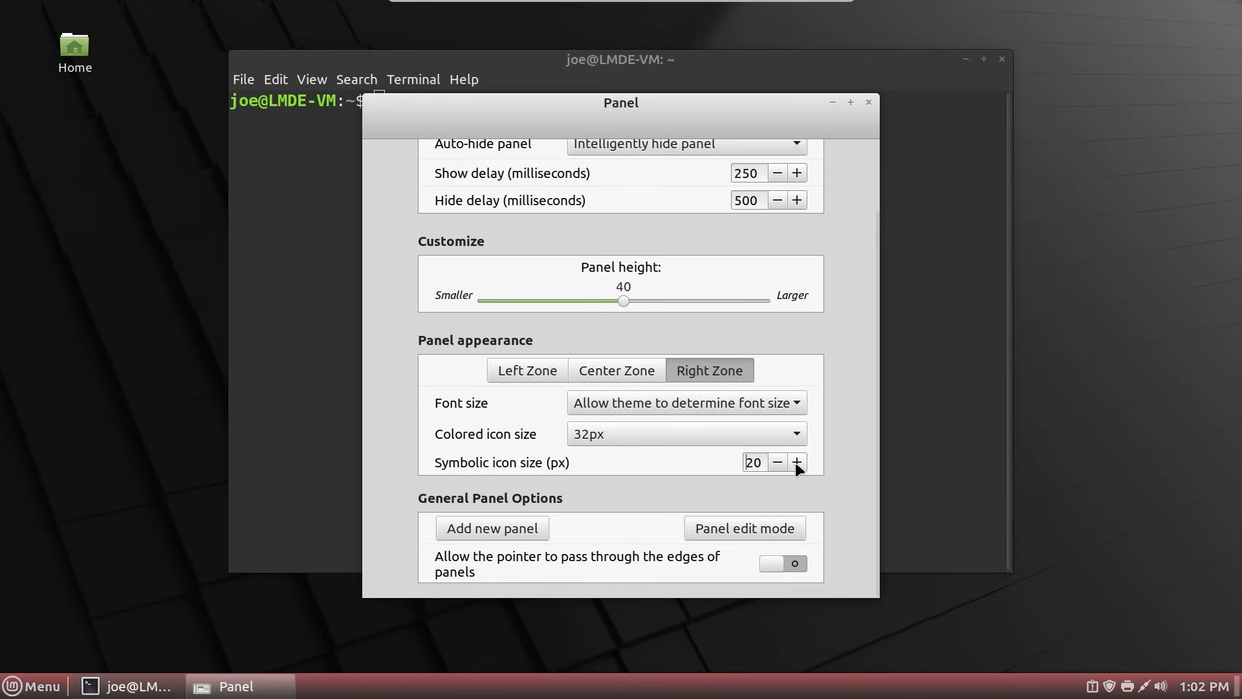
click(796, 463)
click(797, 463)
click(797, 463)
click(797, 464)
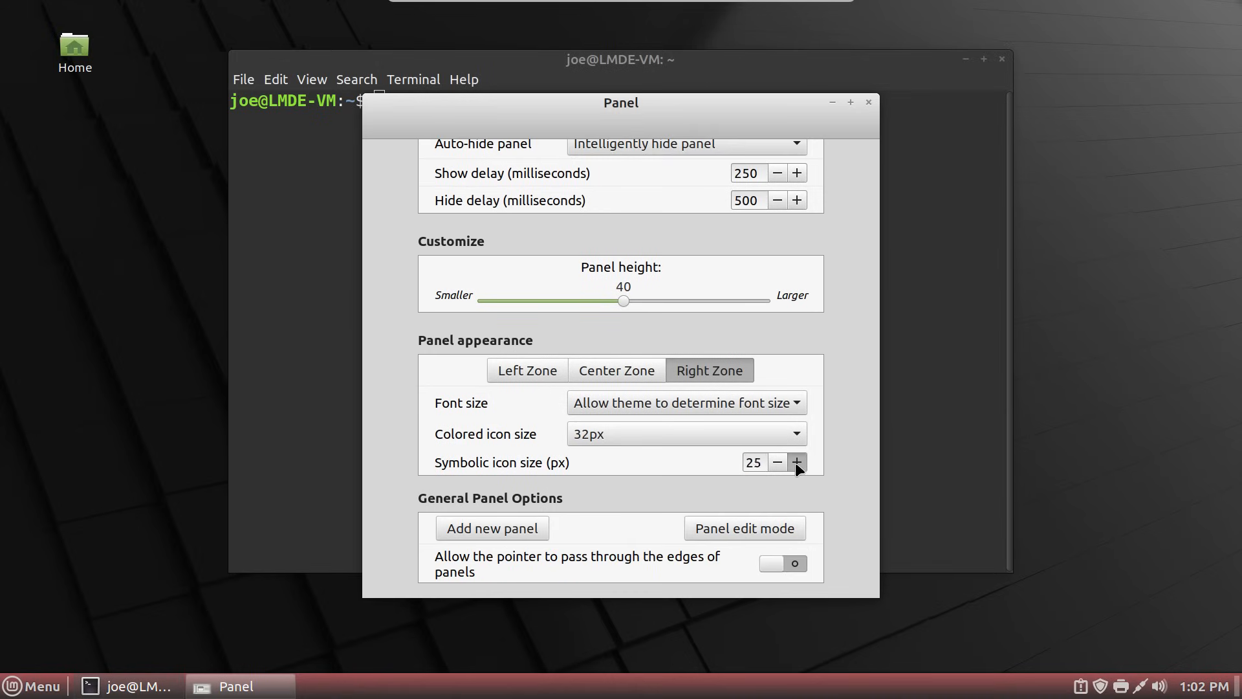
click(797, 463)
click(797, 464)
click(797, 464)
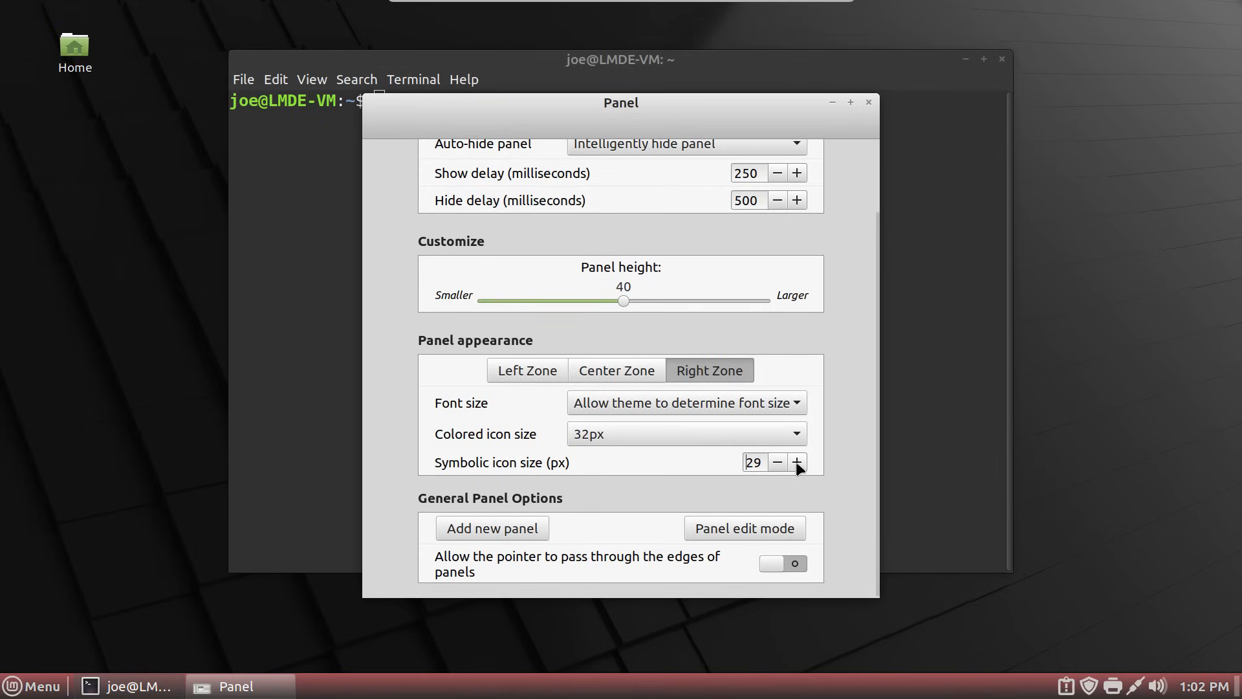
click(796, 464)
click(797, 463)
click(796, 463)
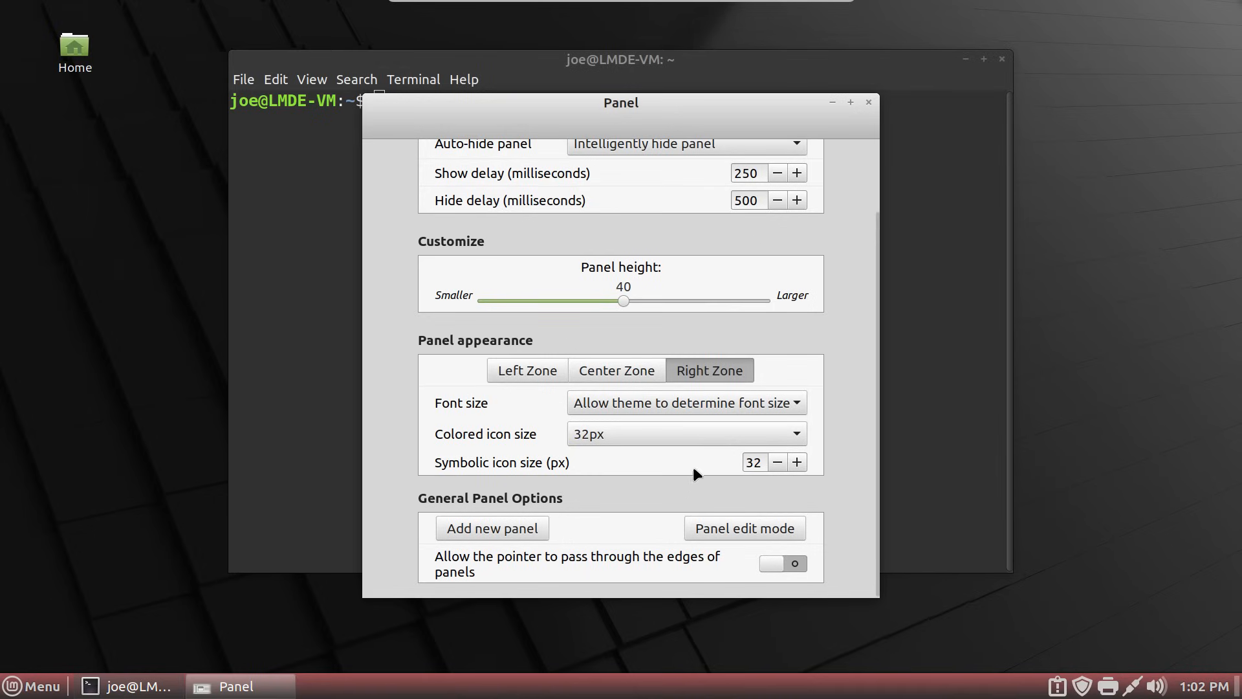
- Check the Center and Left Zone icon settings, then close Panel settings
scroll(850, 342, up, 3)
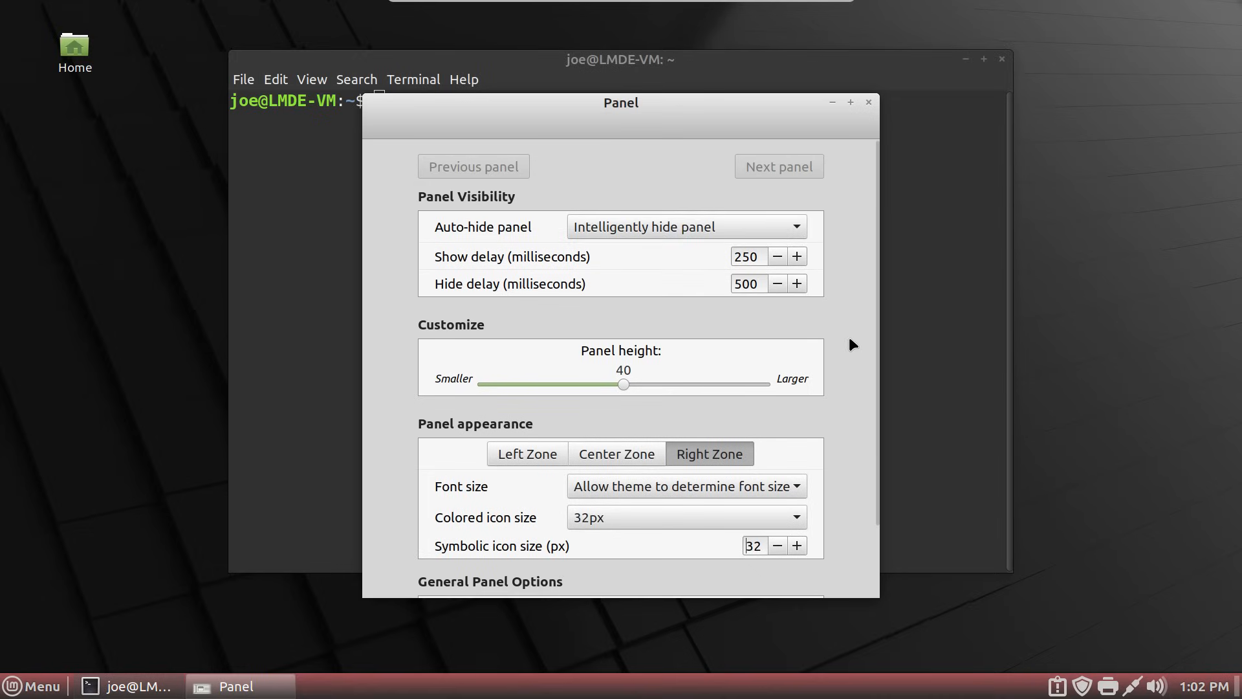
scroll(849, 339, down, 3)
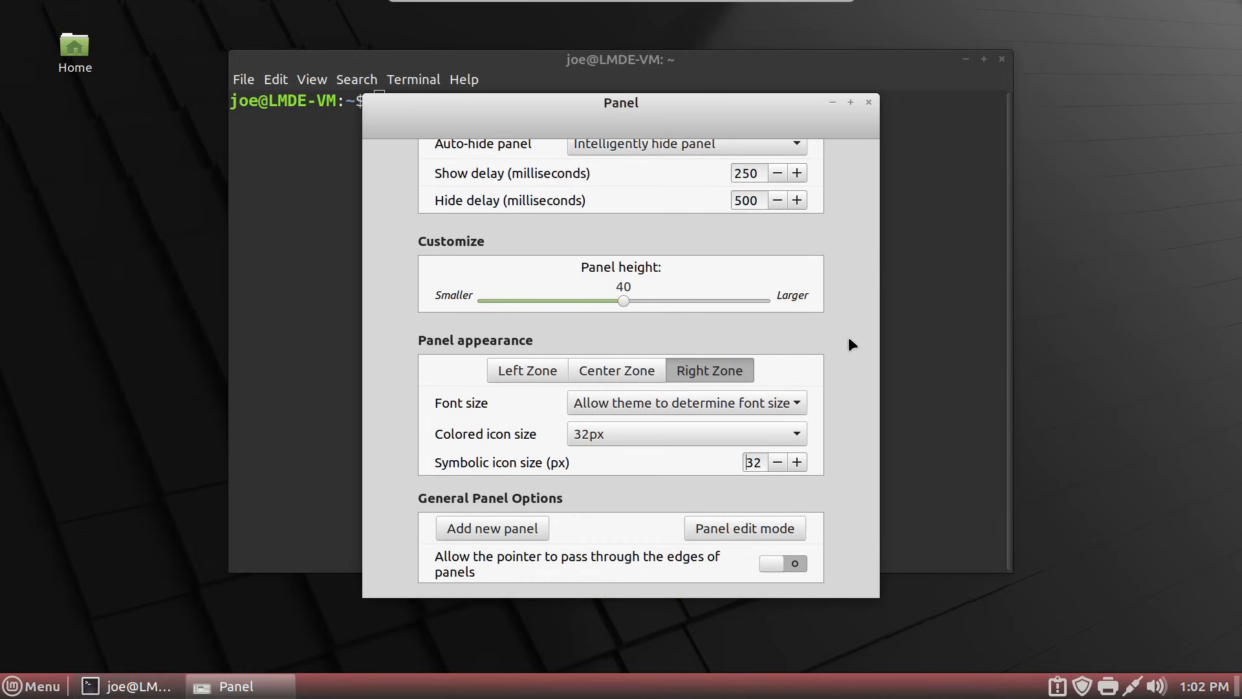
scroll(840, 341, up, 3)
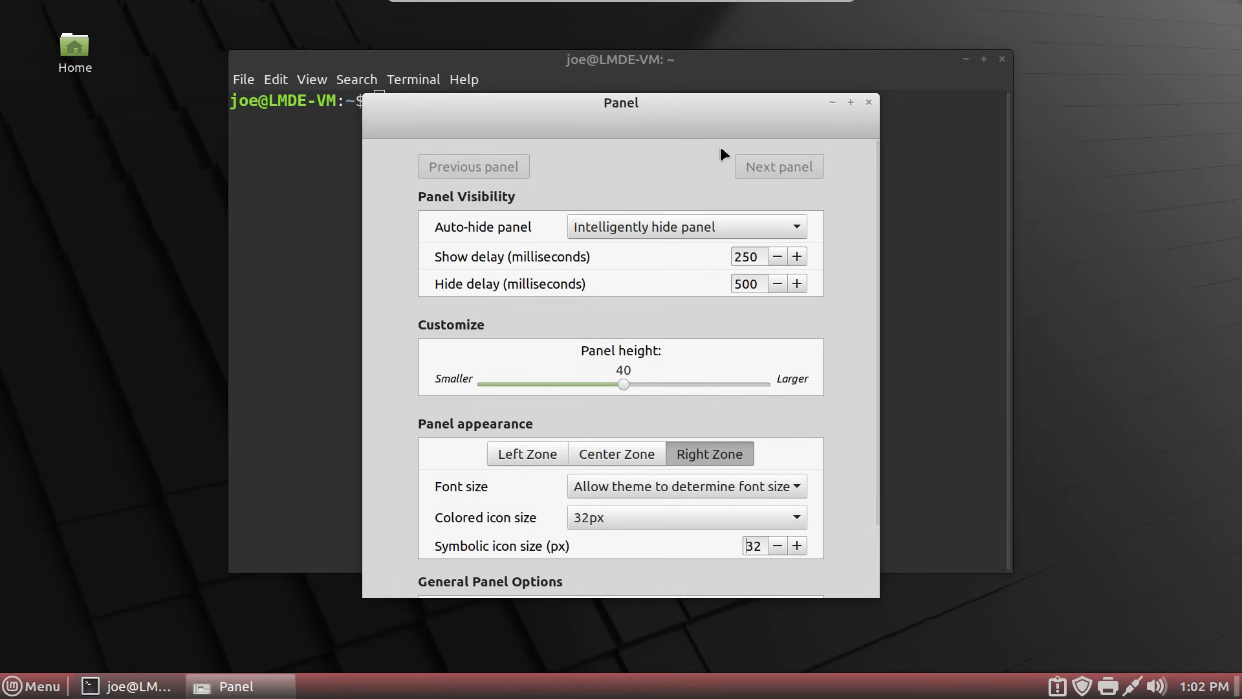
click(616, 458)
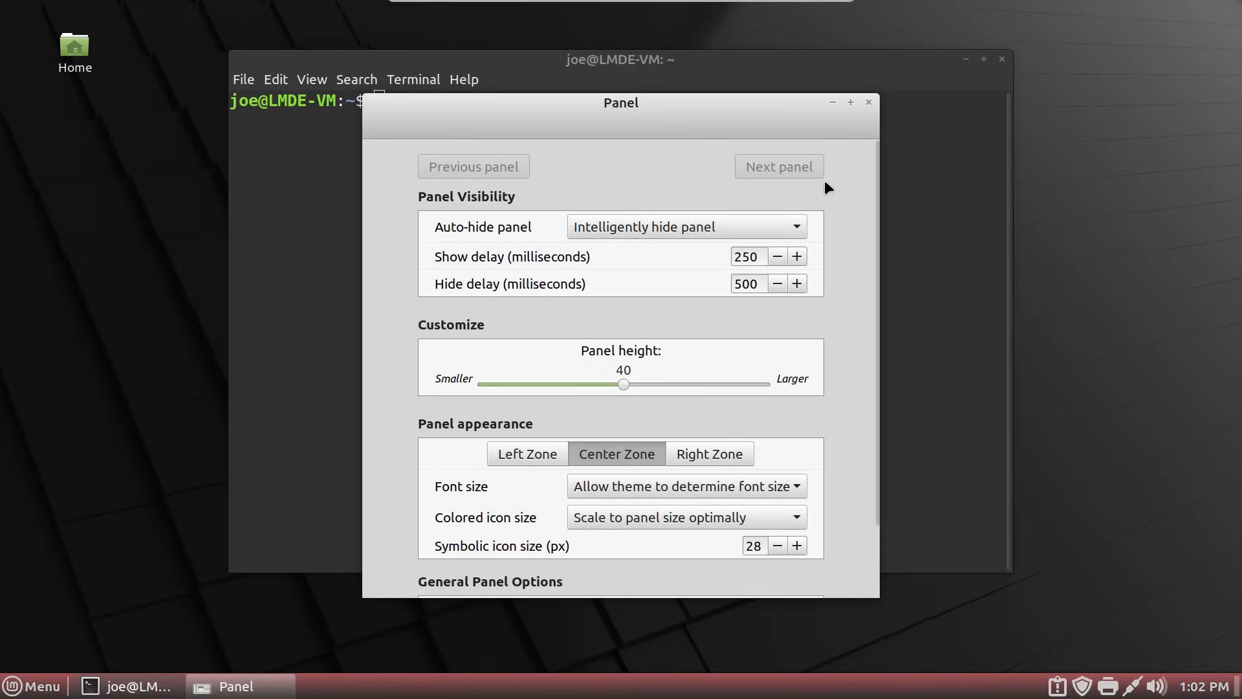
click(540, 459)
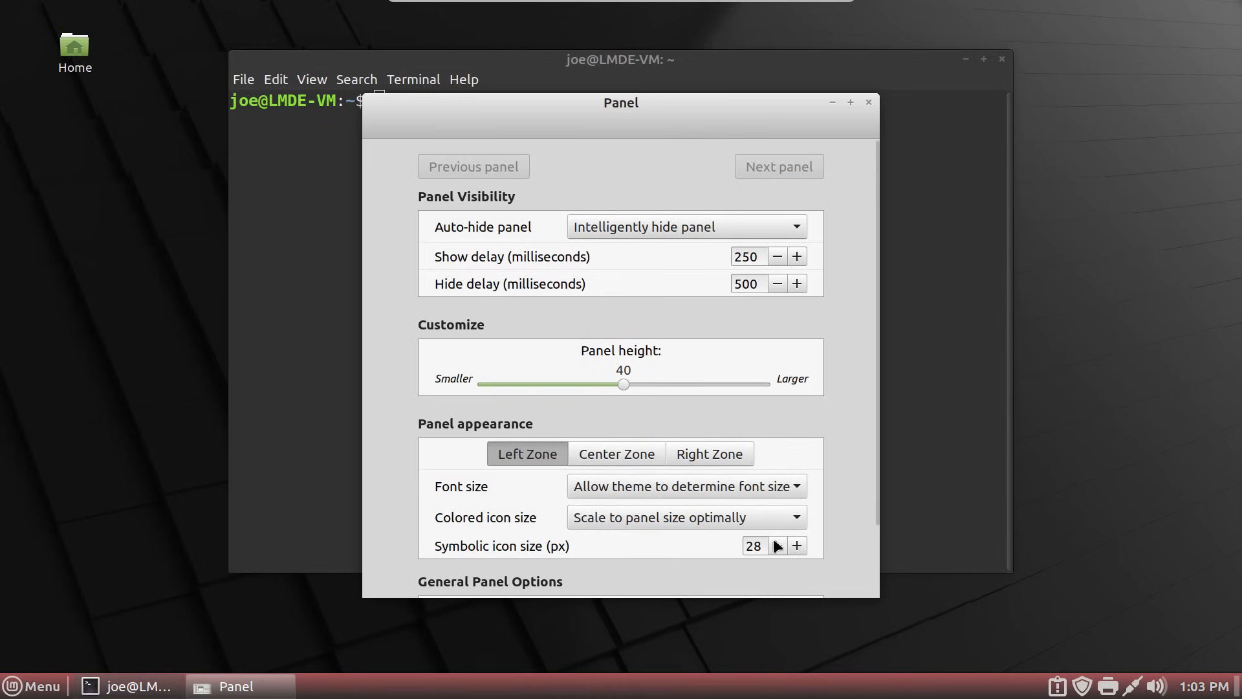
click(870, 102)
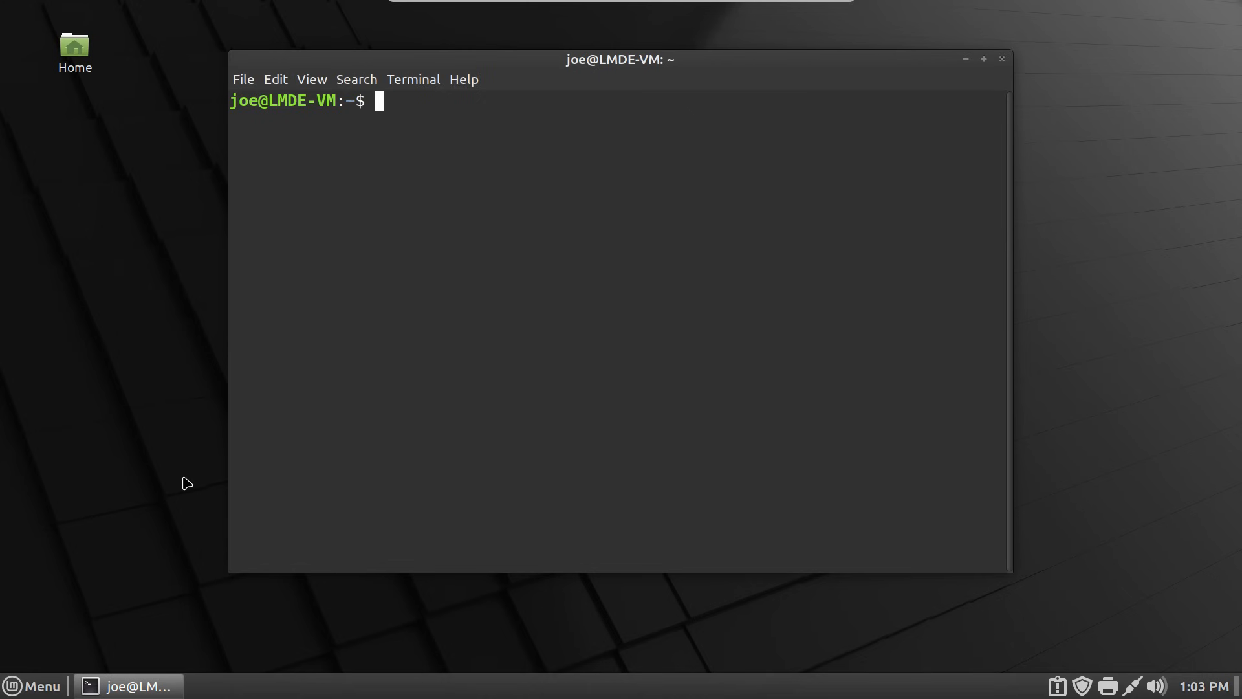
- Add Firefox Web Browser from the Internet menu to the panel and drag its launcher left
click(29, 686)
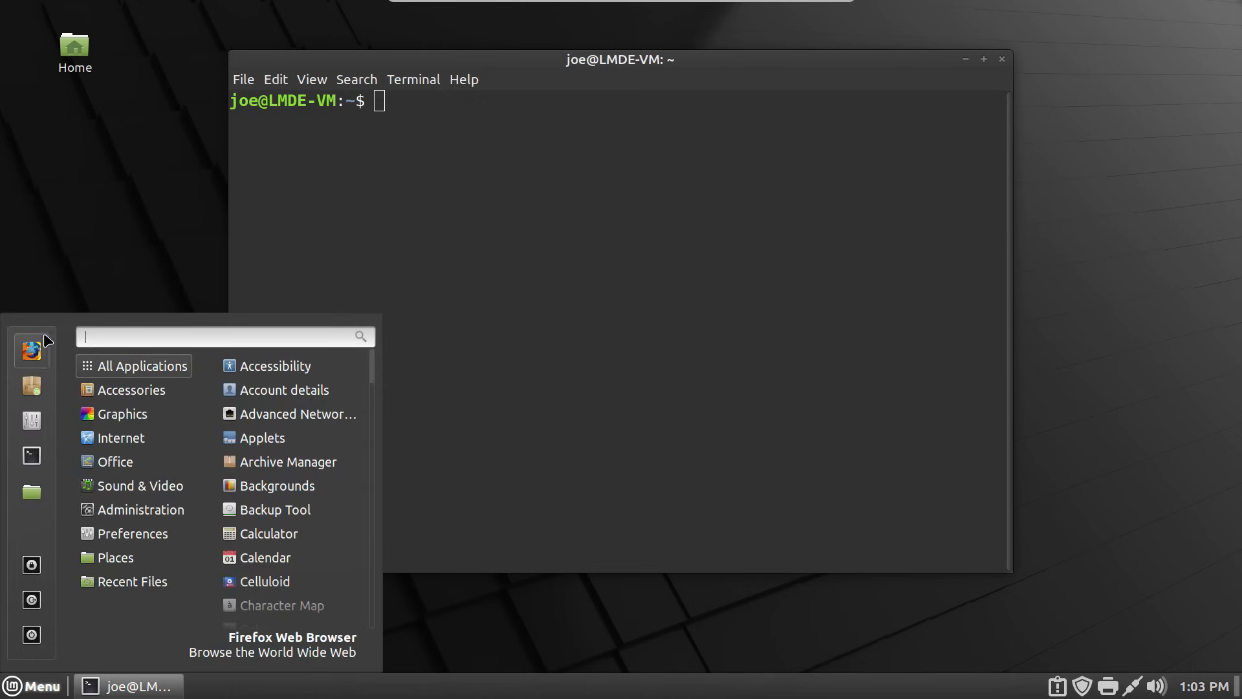
mouse_move(167, 514)
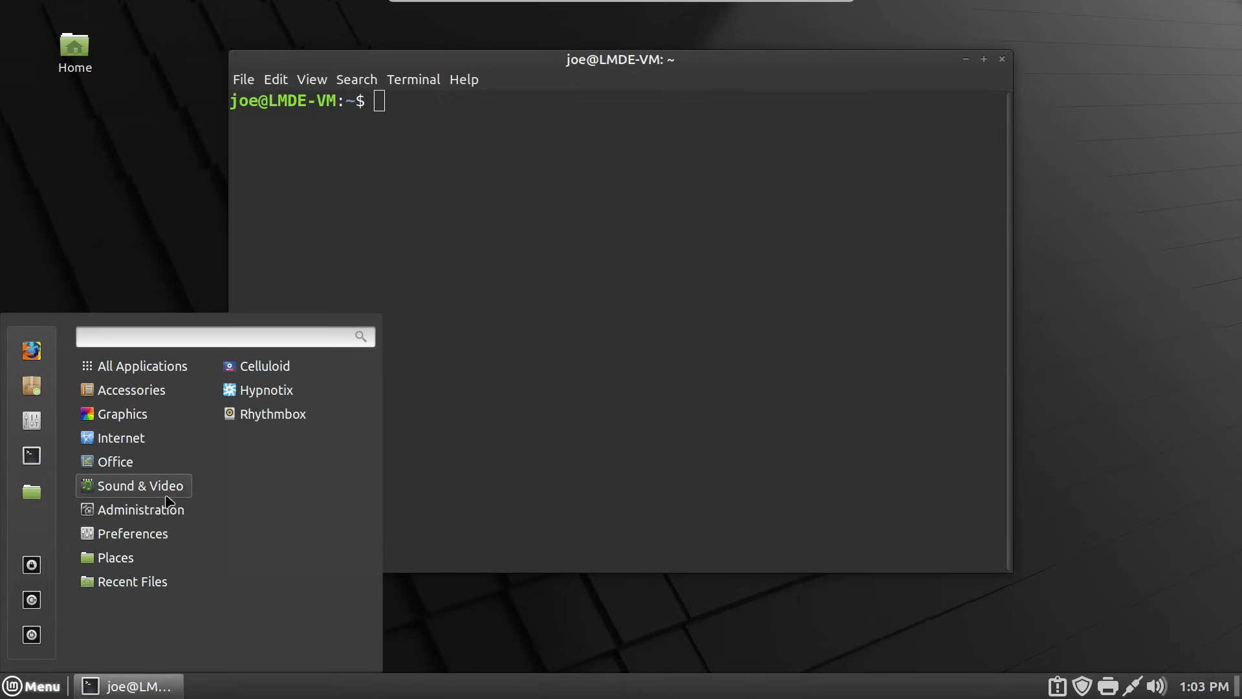
mouse_move(183, 447)
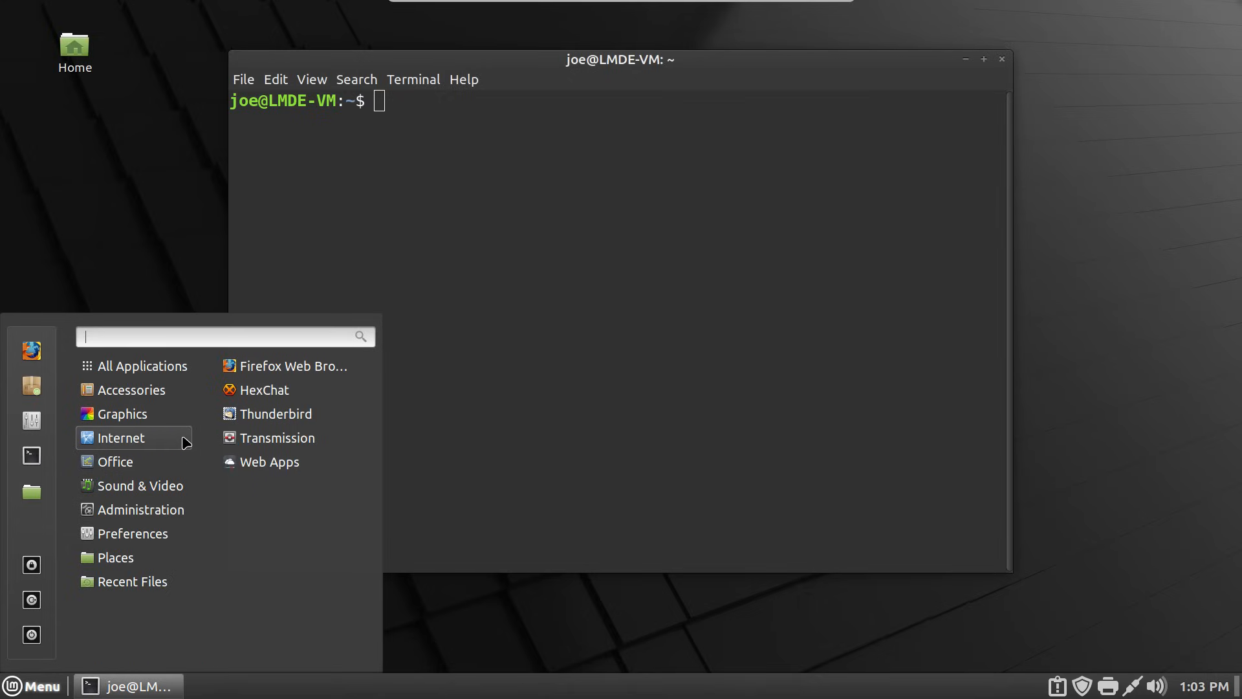
right_click(341, 377)
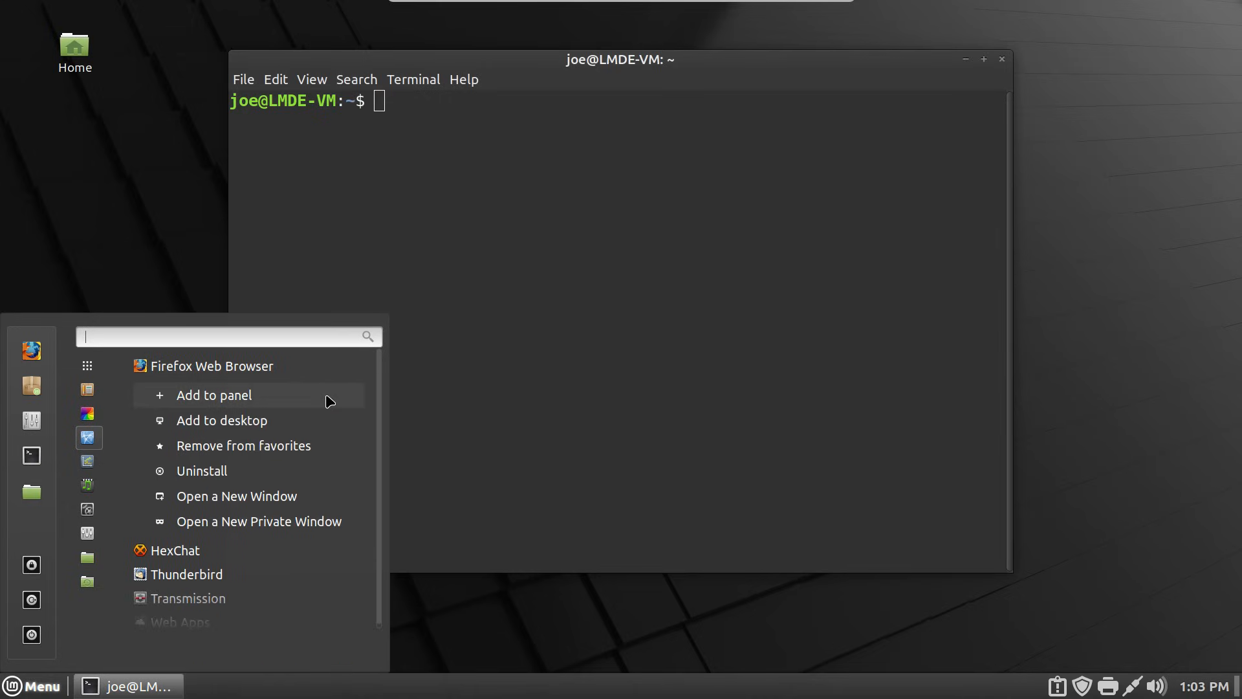
click(330, 402)
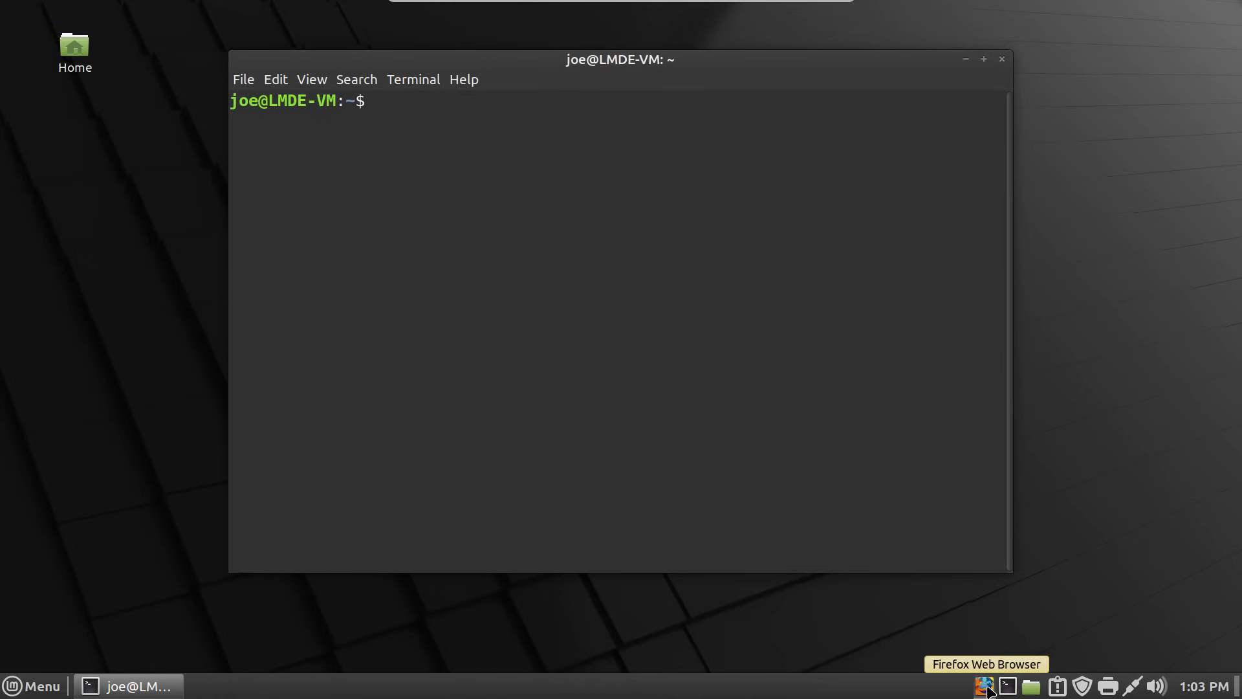
drag(988, 691, 406, 691)
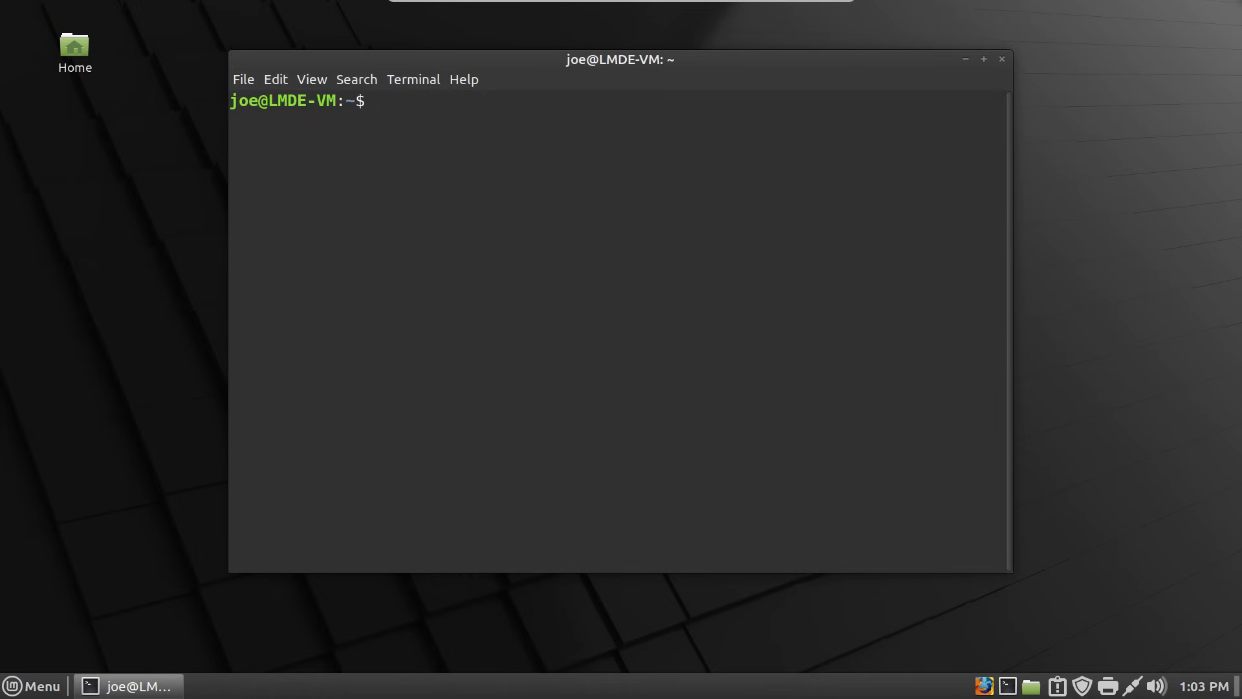
- With panel edit mode on, move the launchers beside the Menu, then turn edit mode off
right_click(389, 685)
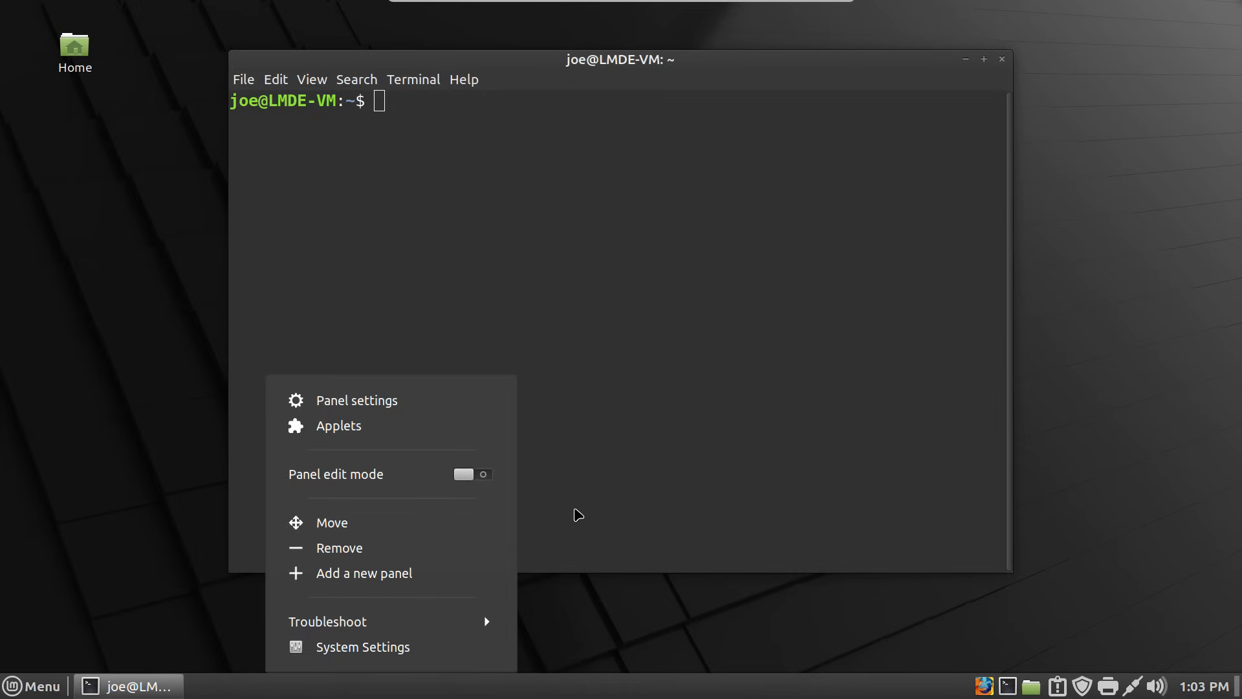
click(417, 476)
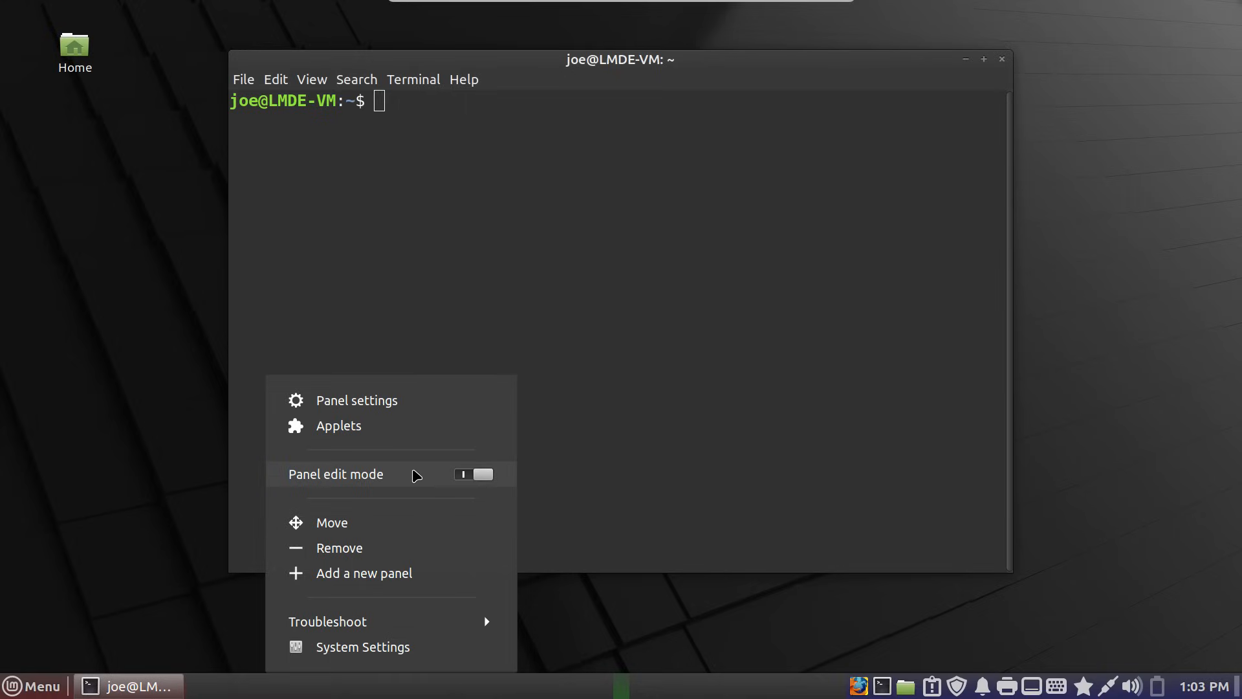
click(717, 598)
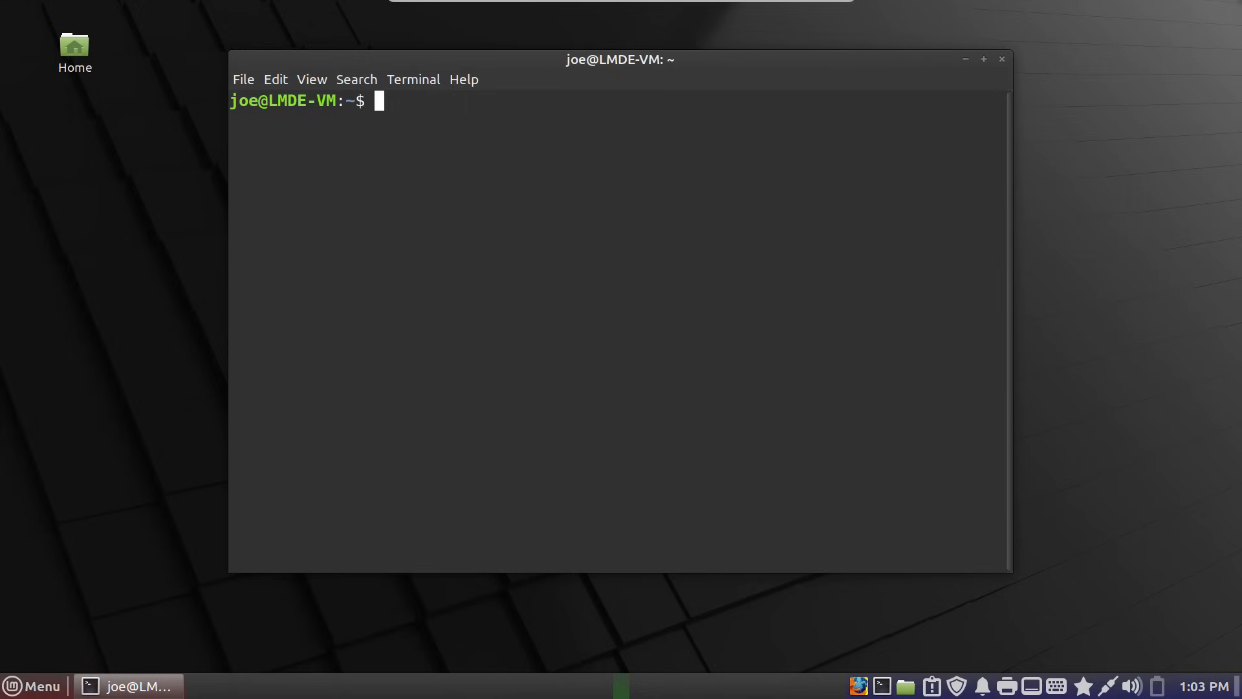
drag(887, 691, 73, 691)
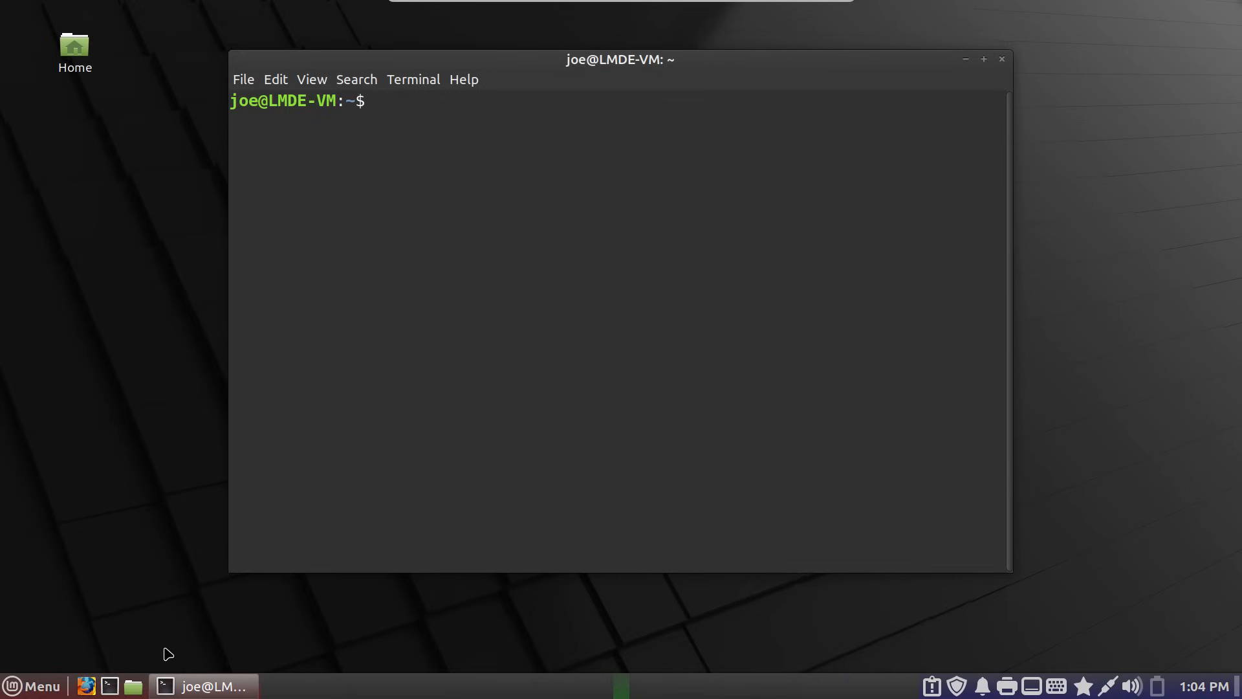
click(179, 612)
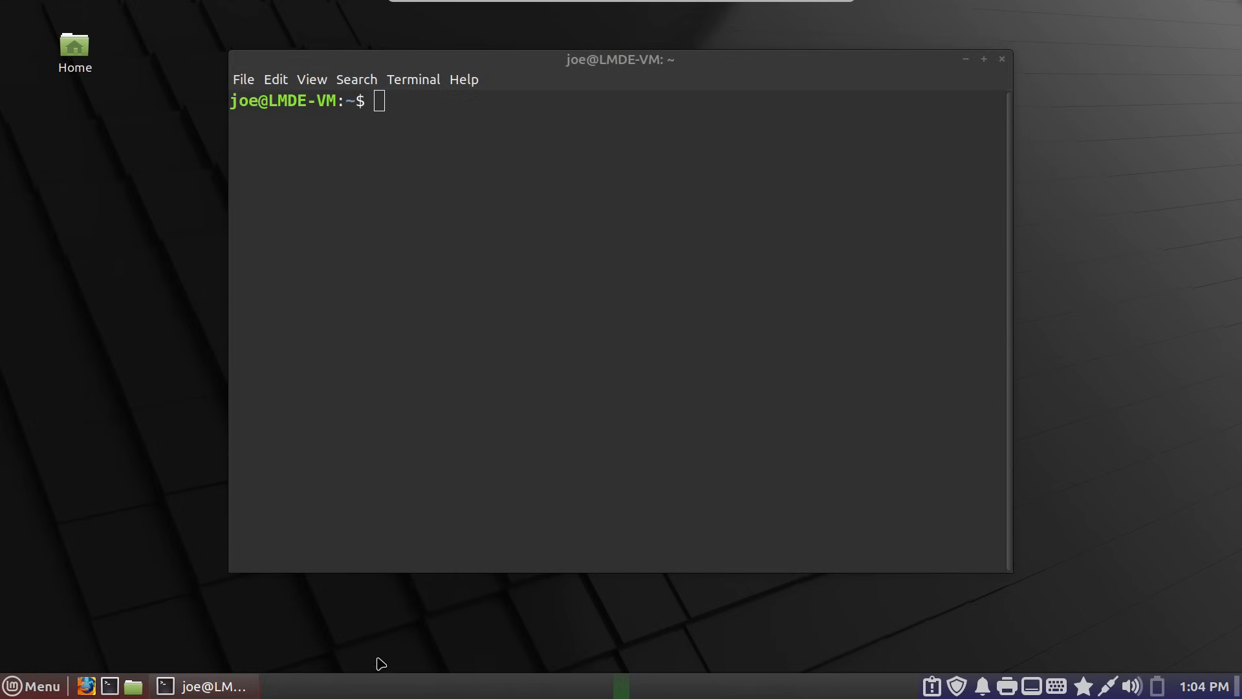
right_click(527, 692)
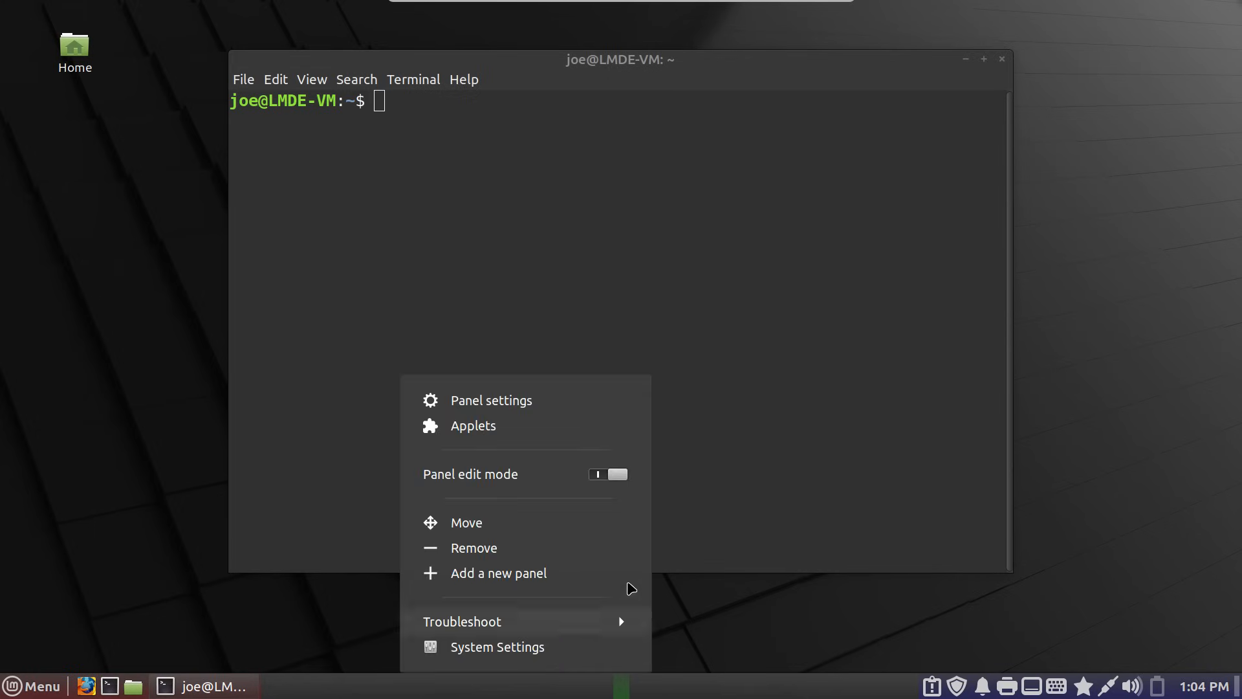
click(571, 478)
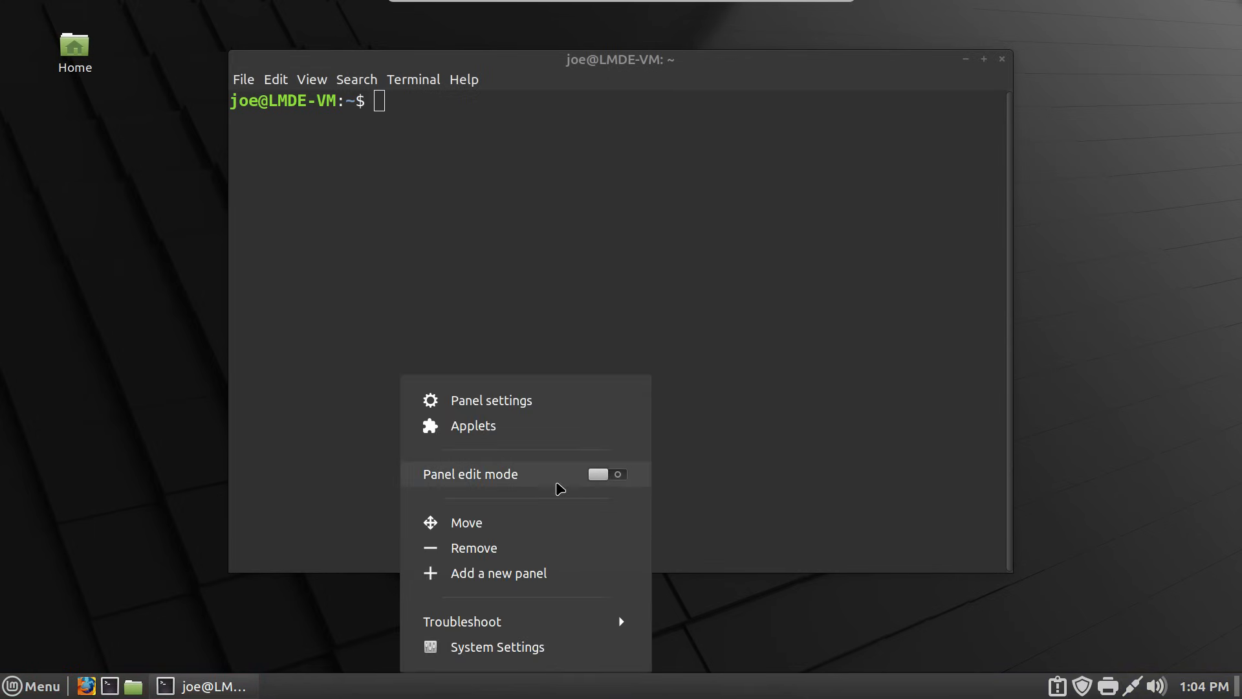
click(848, 318)
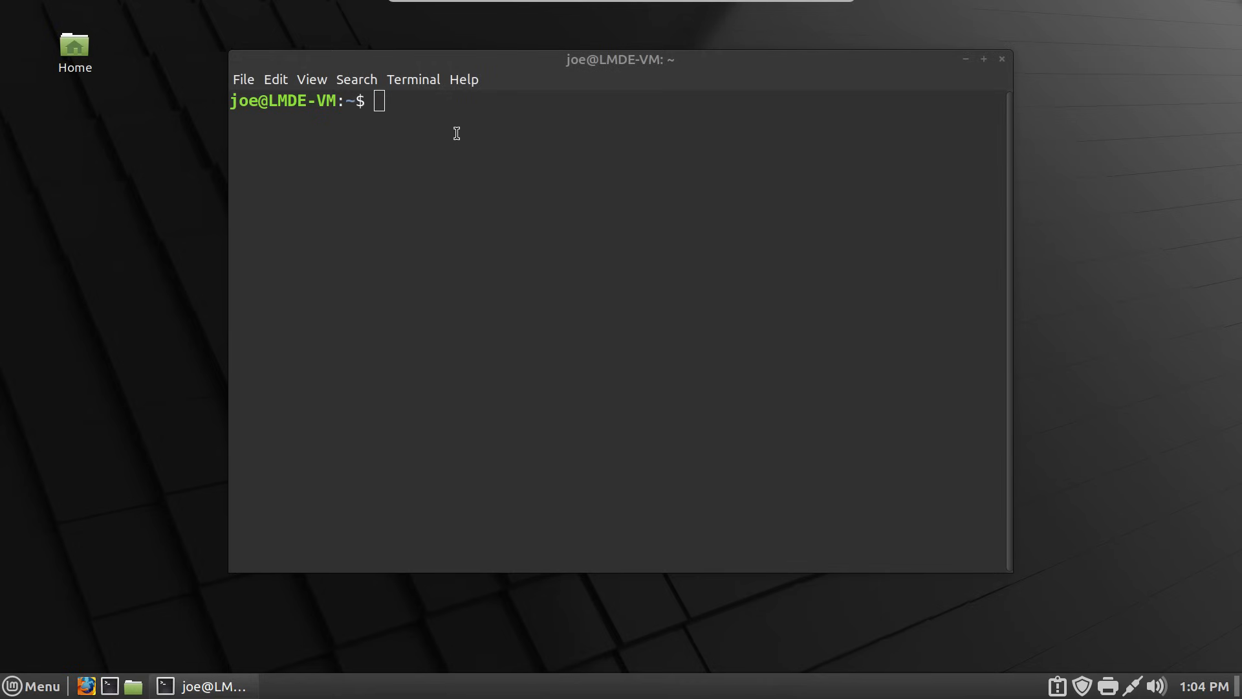
- In terminal Preferences, create a new profile named 'J'
right_click(442, 142)
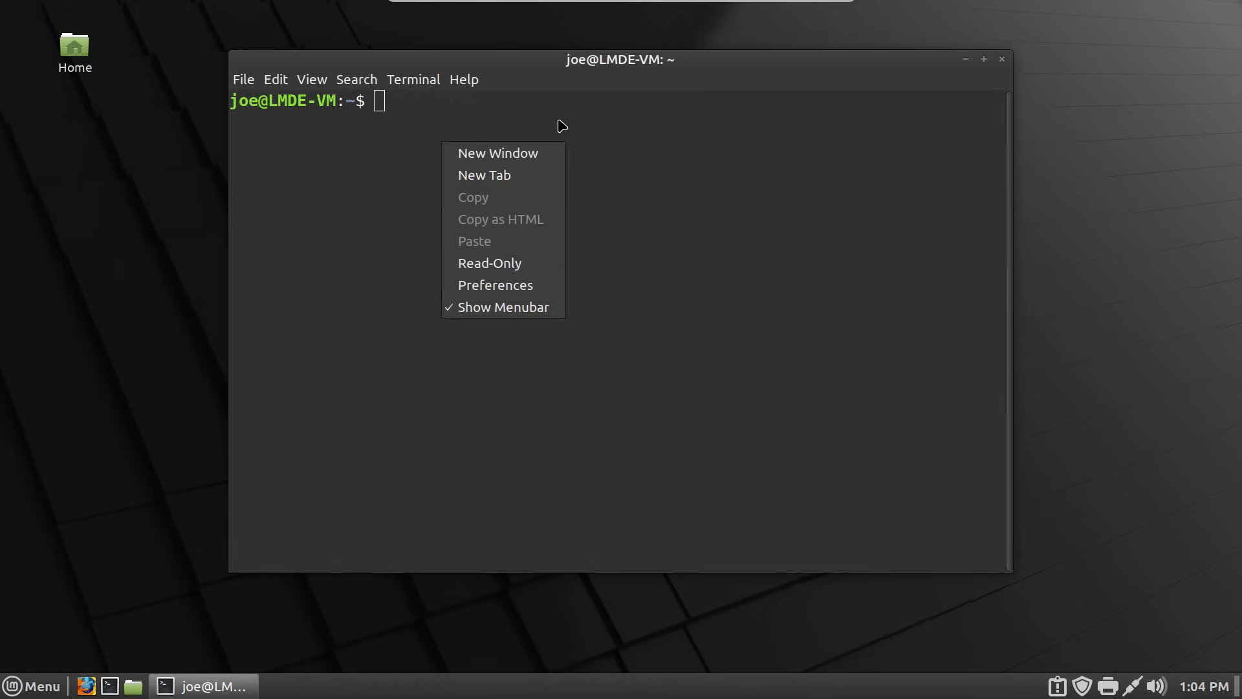
click(553, 287)
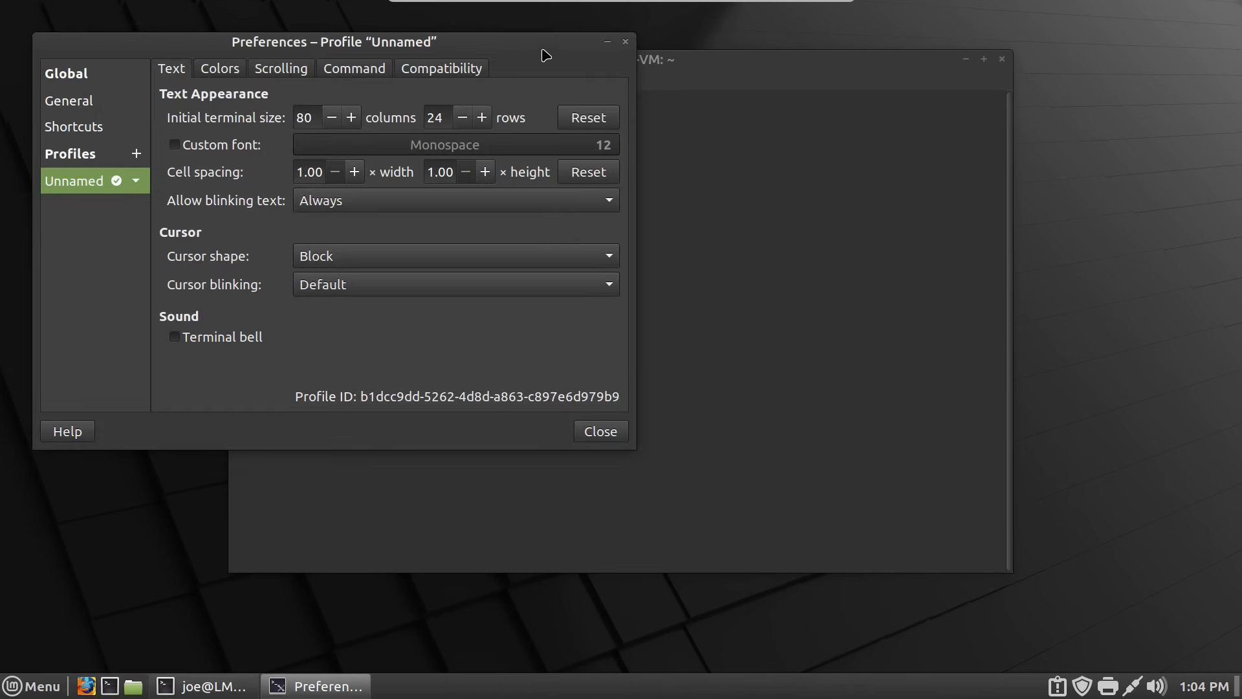
drag(544, 50, 920, 210)
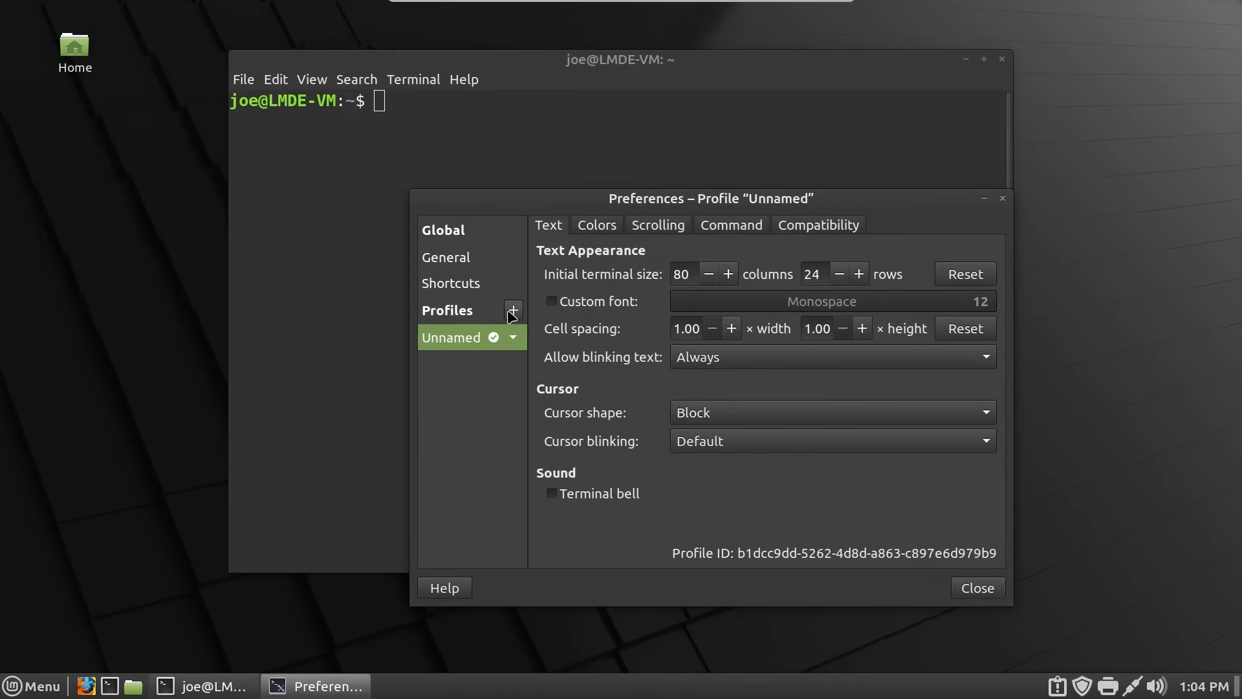
click(513, 311)
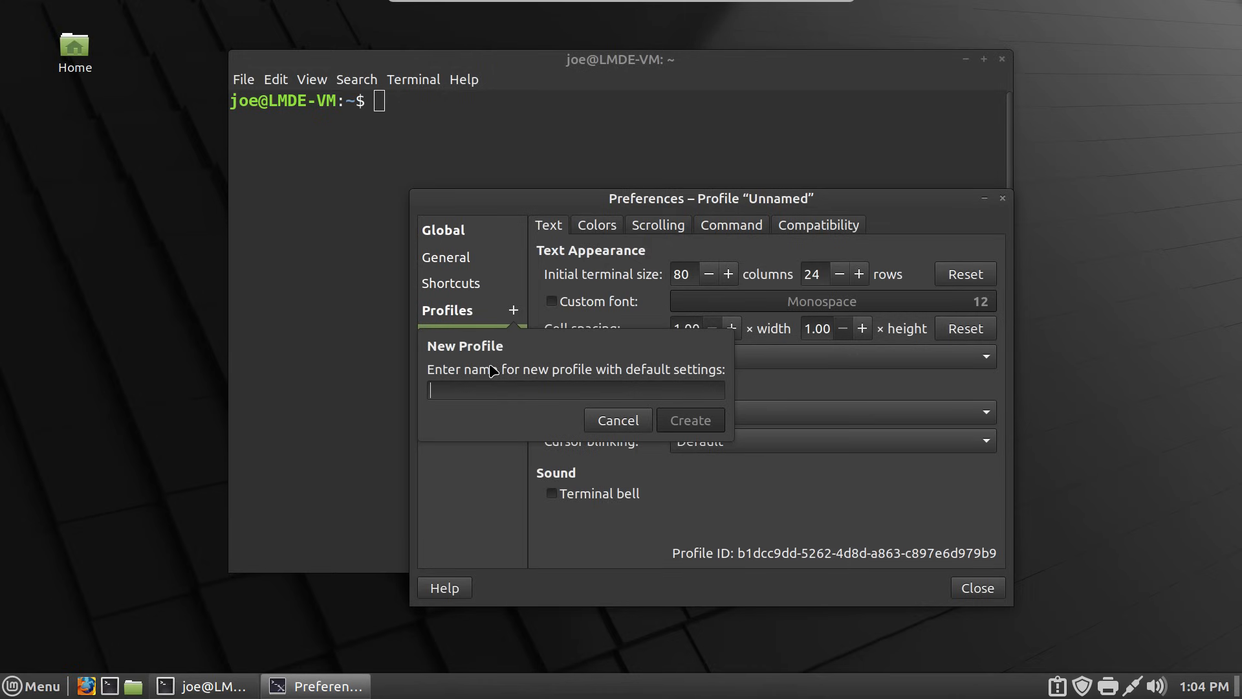
text(Joe)
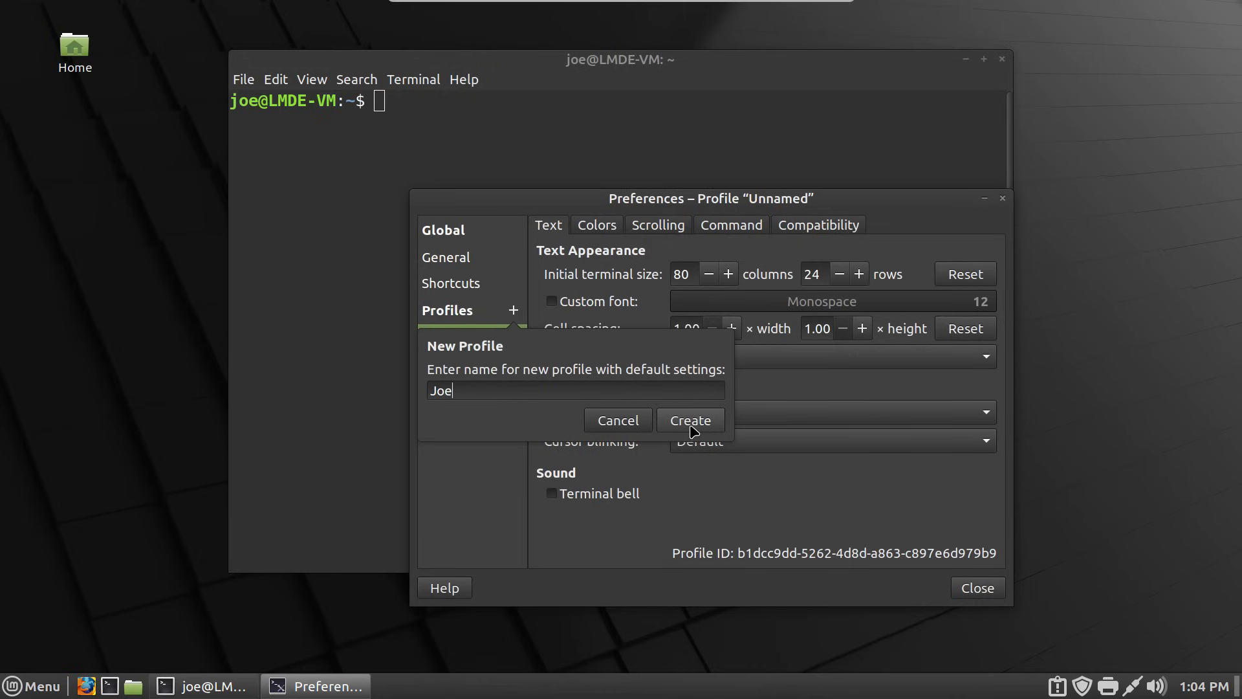
click(690, 426)
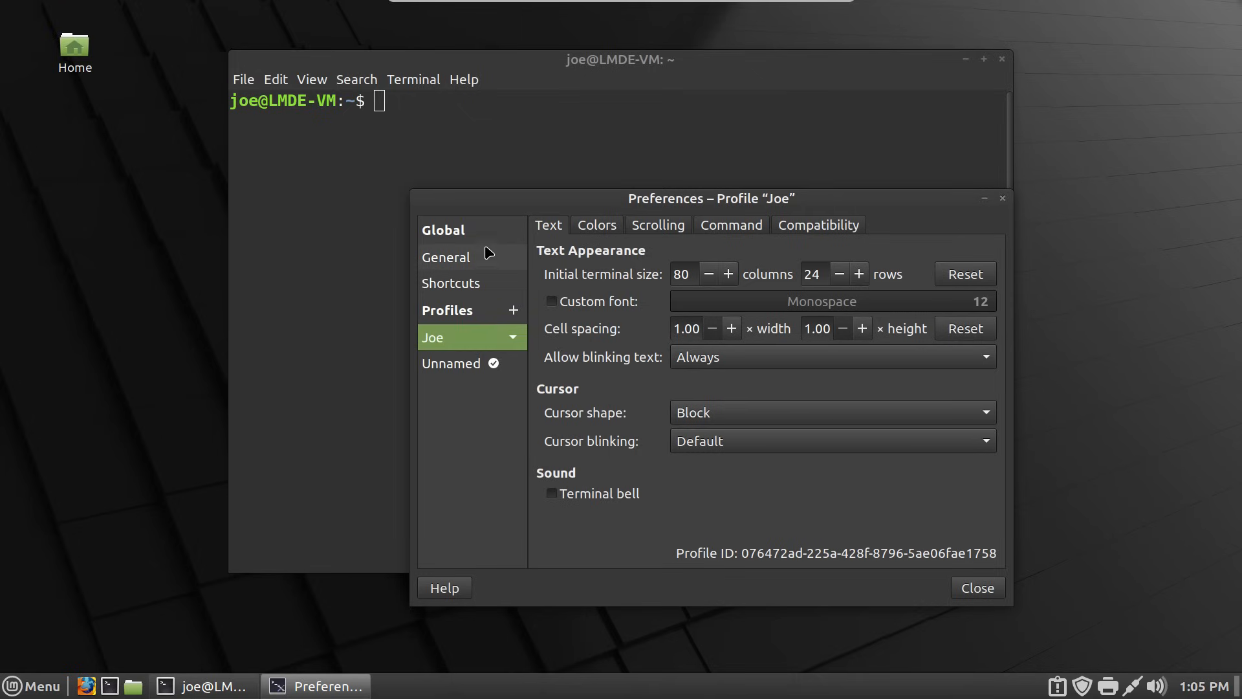
- Set the new profile as the default terminal profile
click(468, 372)
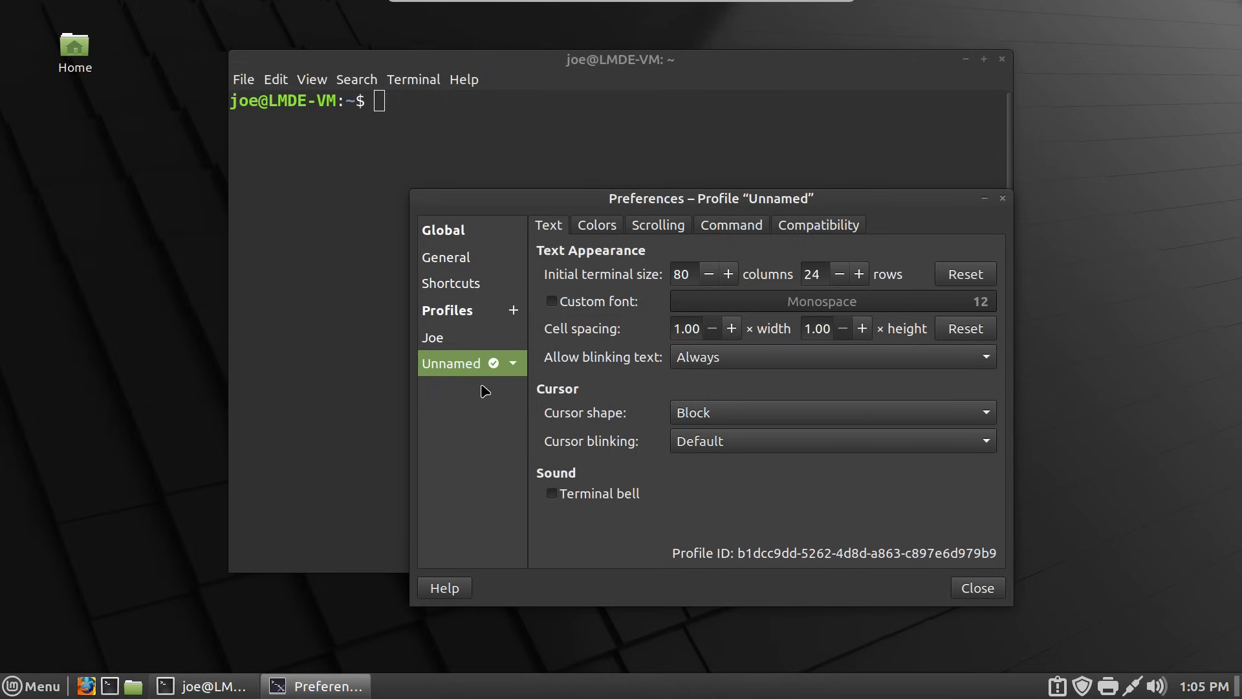
click(497, 338)
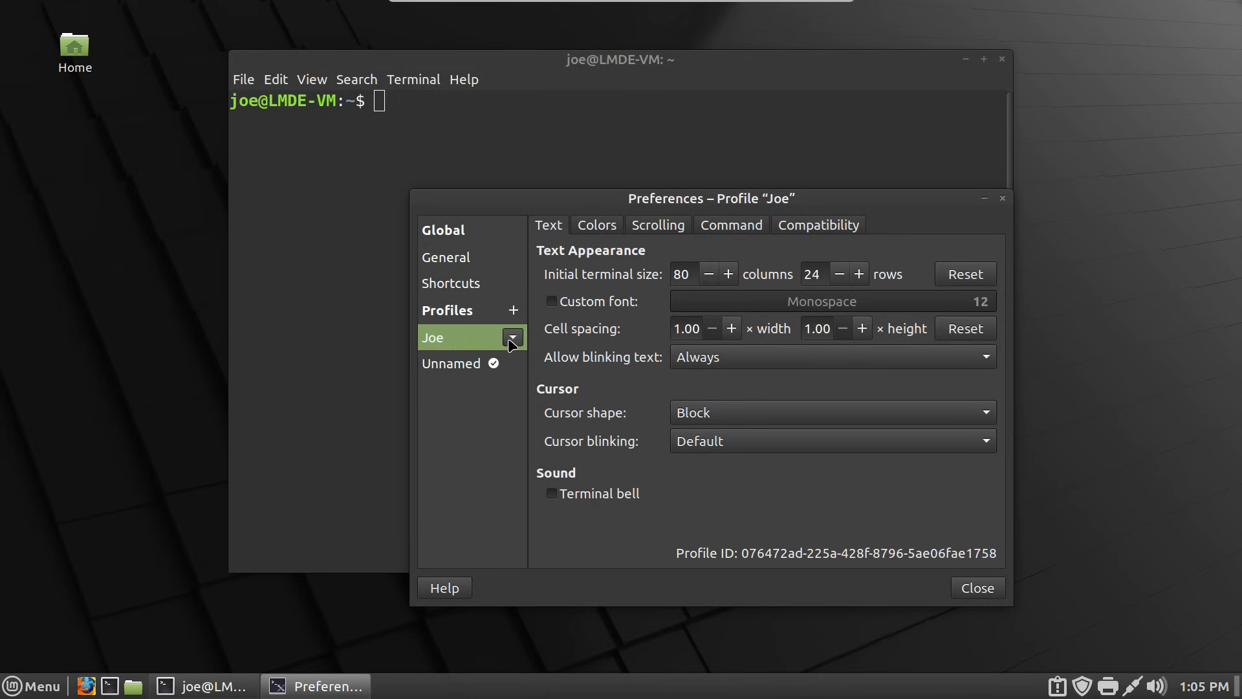
click(512, 337)
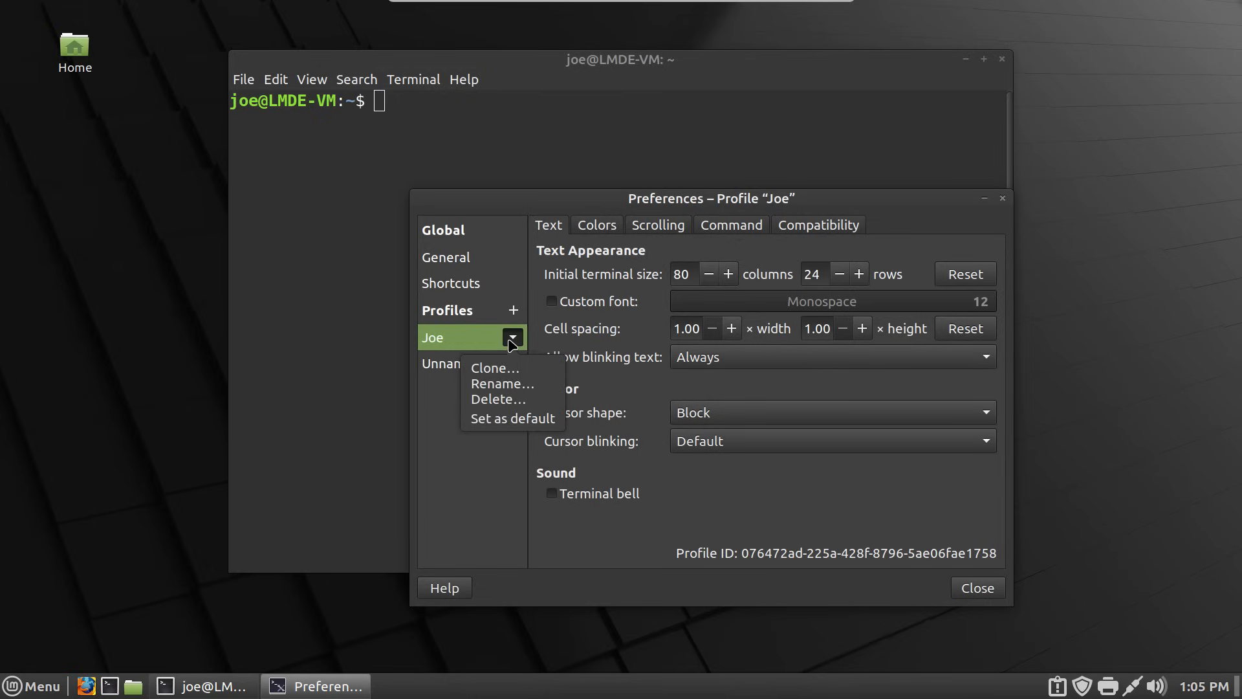
click(518, 419)
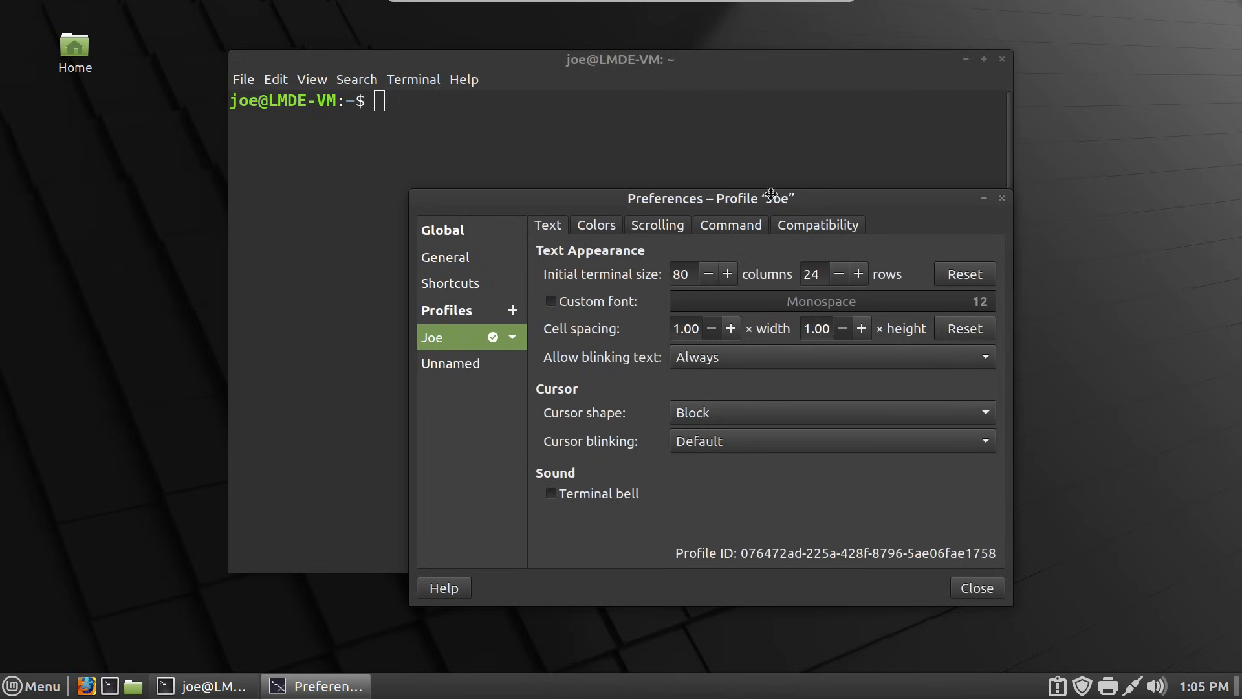
drag(854, 194, 737, 133)
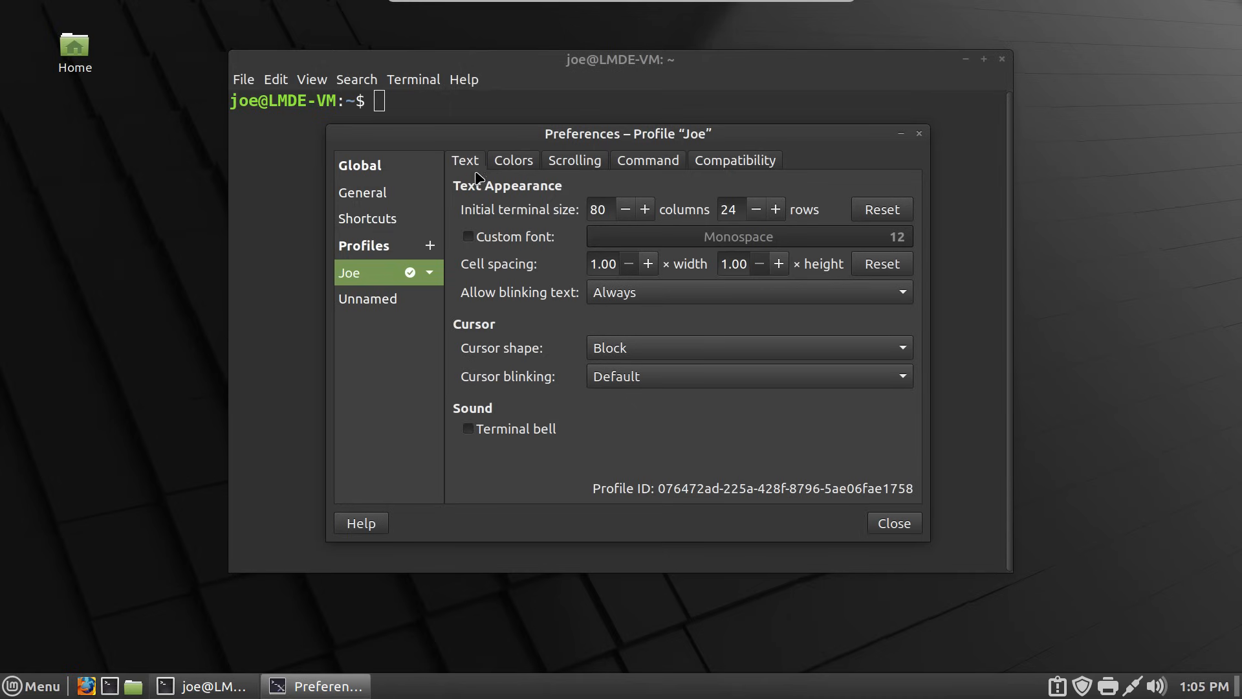
- Turn off system theme colours and apply the built-in White on black scheme to the new profile
click(518, 163)
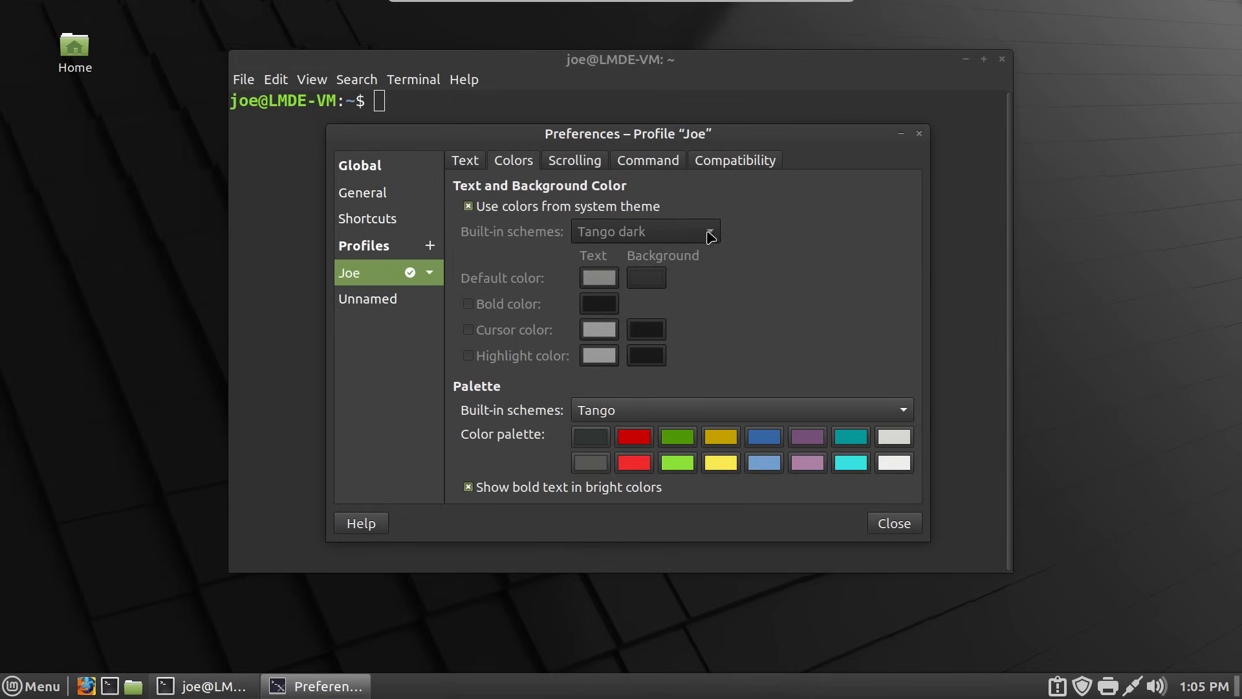
click(495, 212)
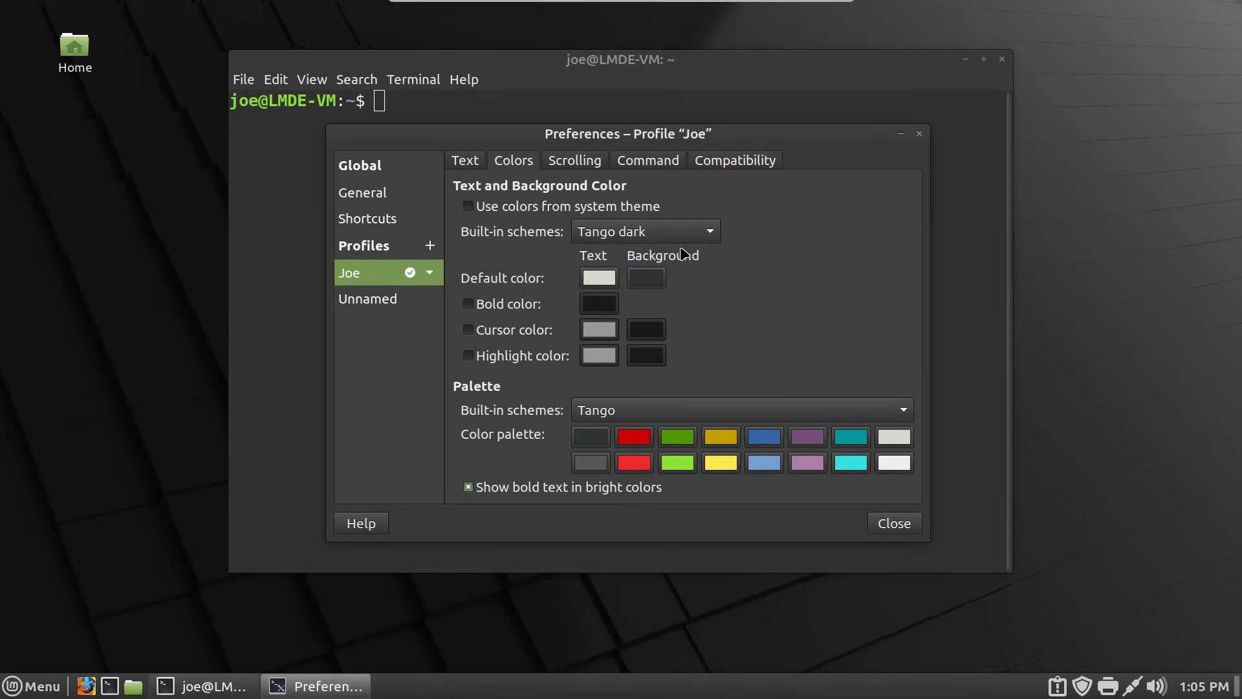
click(715, 238)
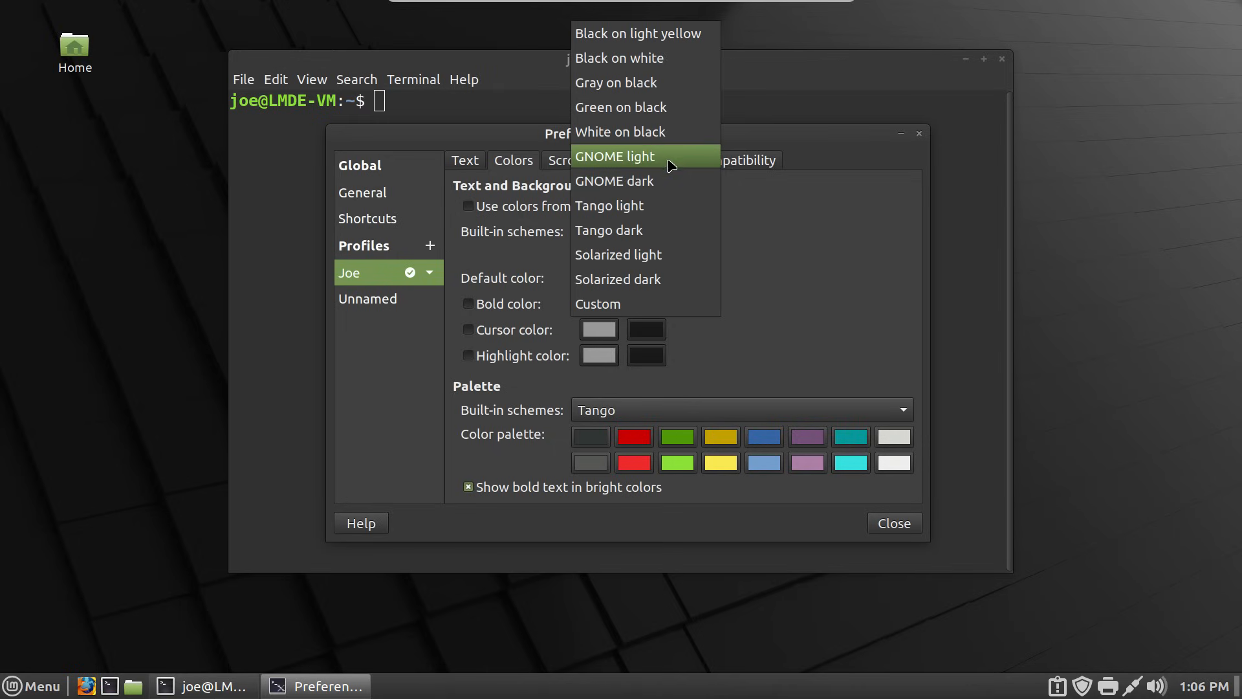
click(666, 65)
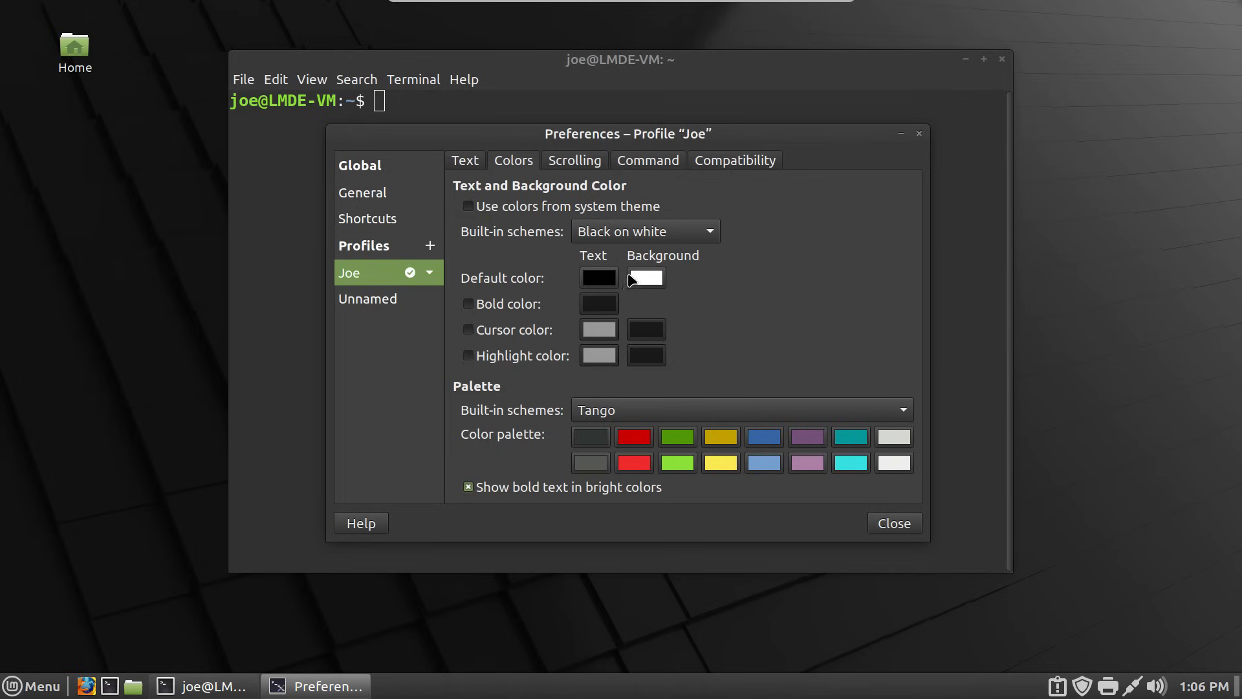
click(707, 230)
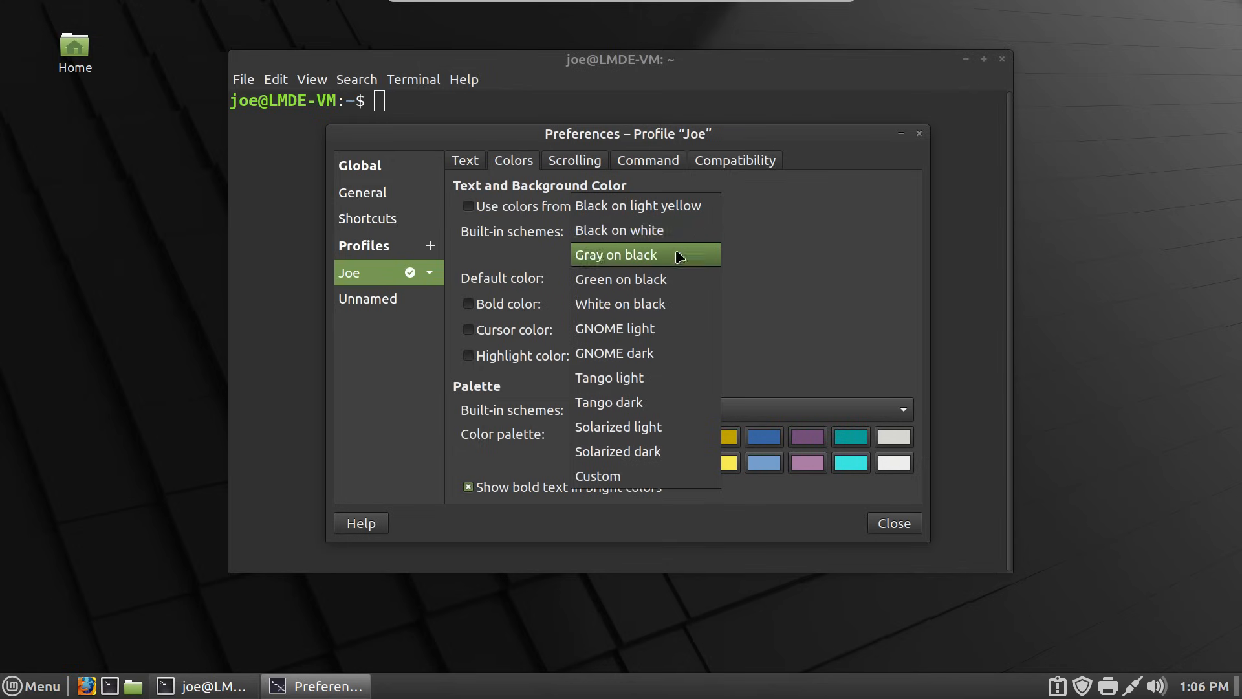
click(672, 312)
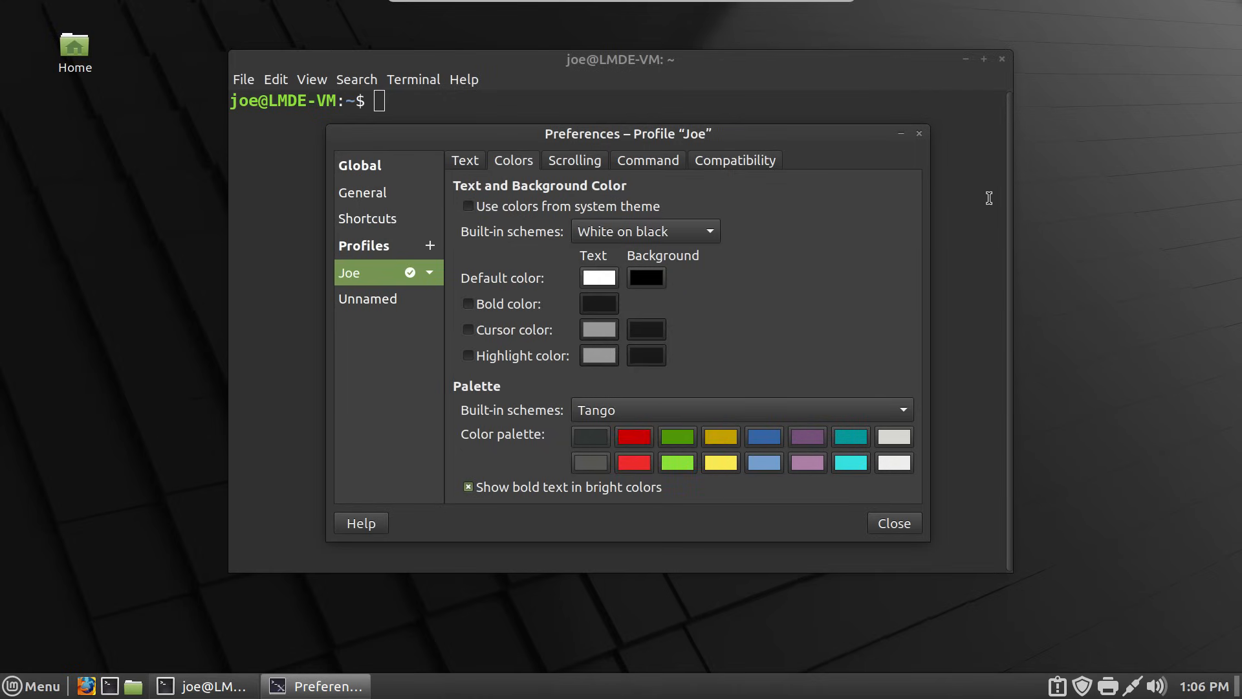
click(1148, 170)
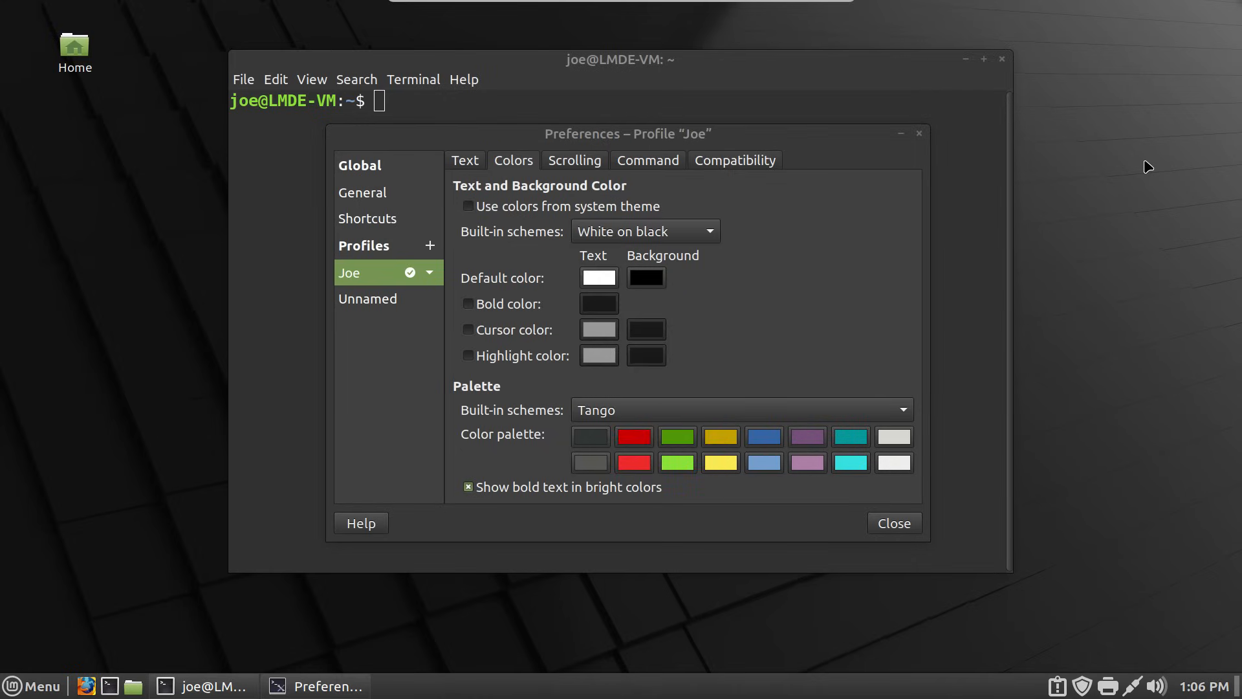
- On the host, open a terminal and briefly switch its profile back to system theme colours
key(ctrl+alt+Left)
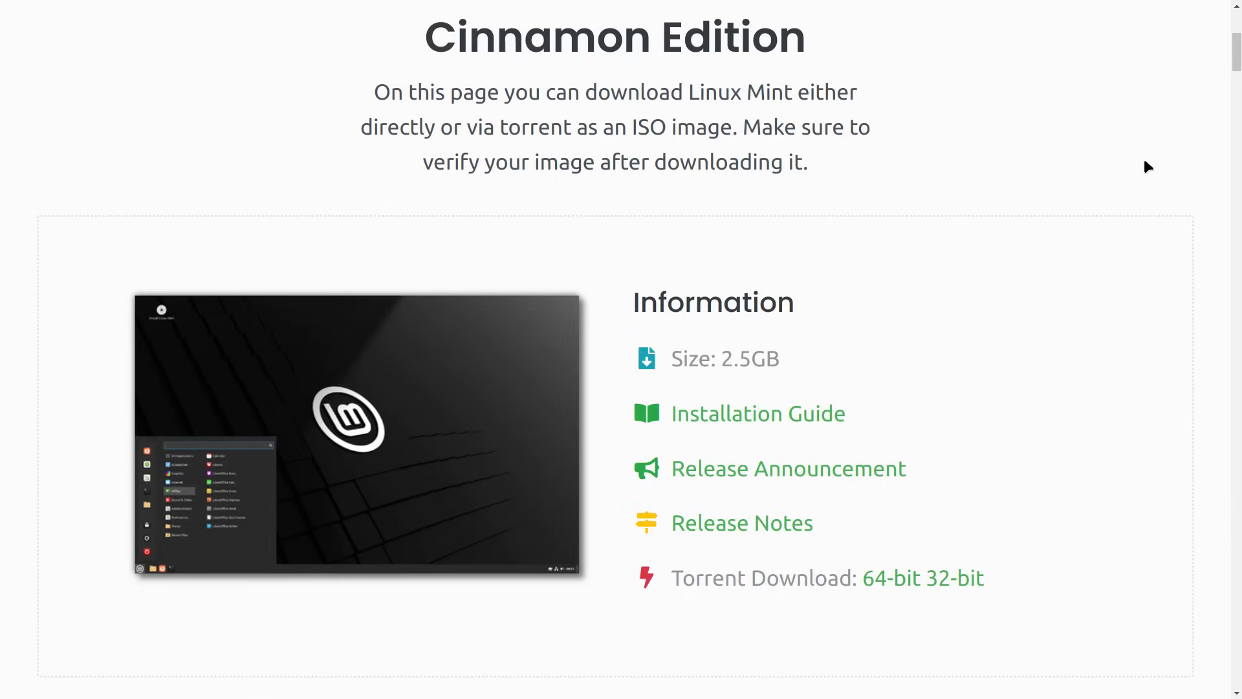
key(ctrl+alt+t)
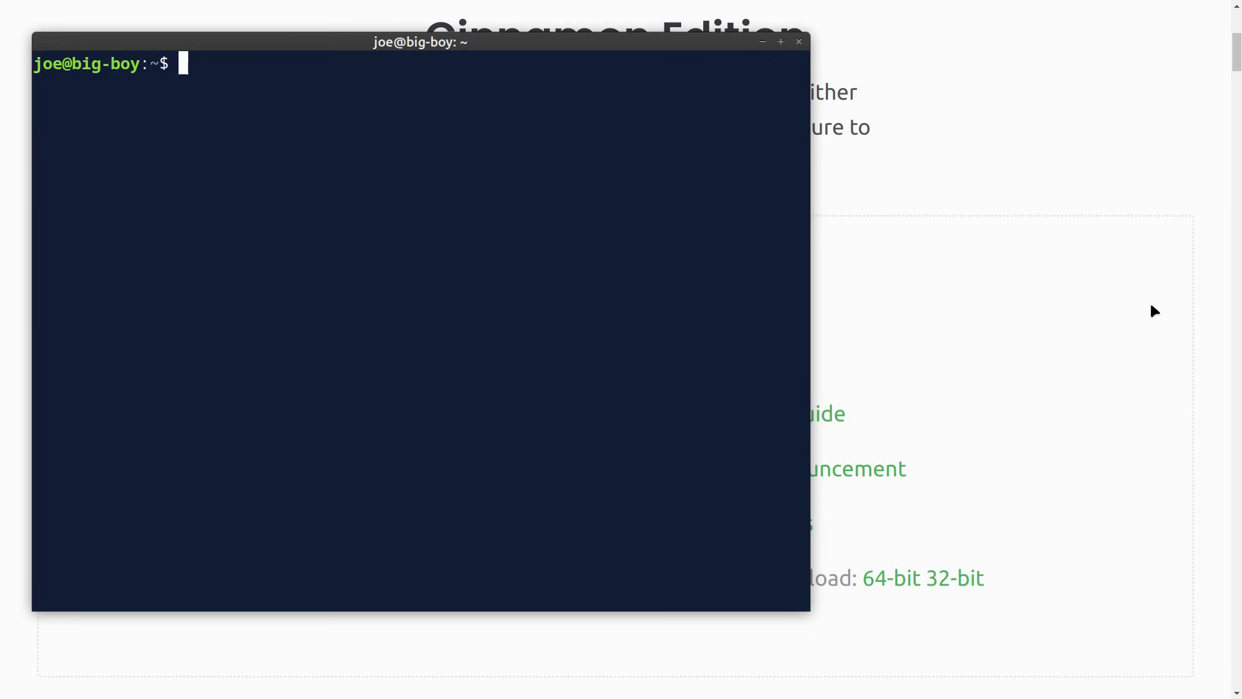
right_click(616, 181)
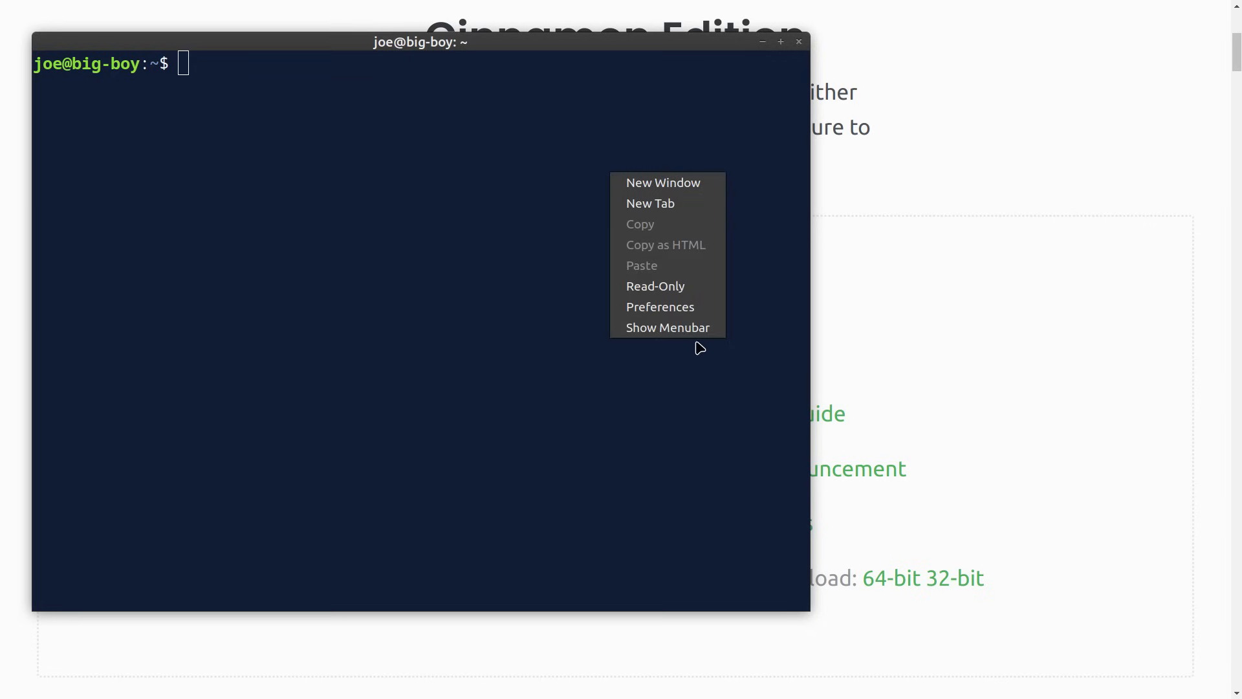
click(706, 308)
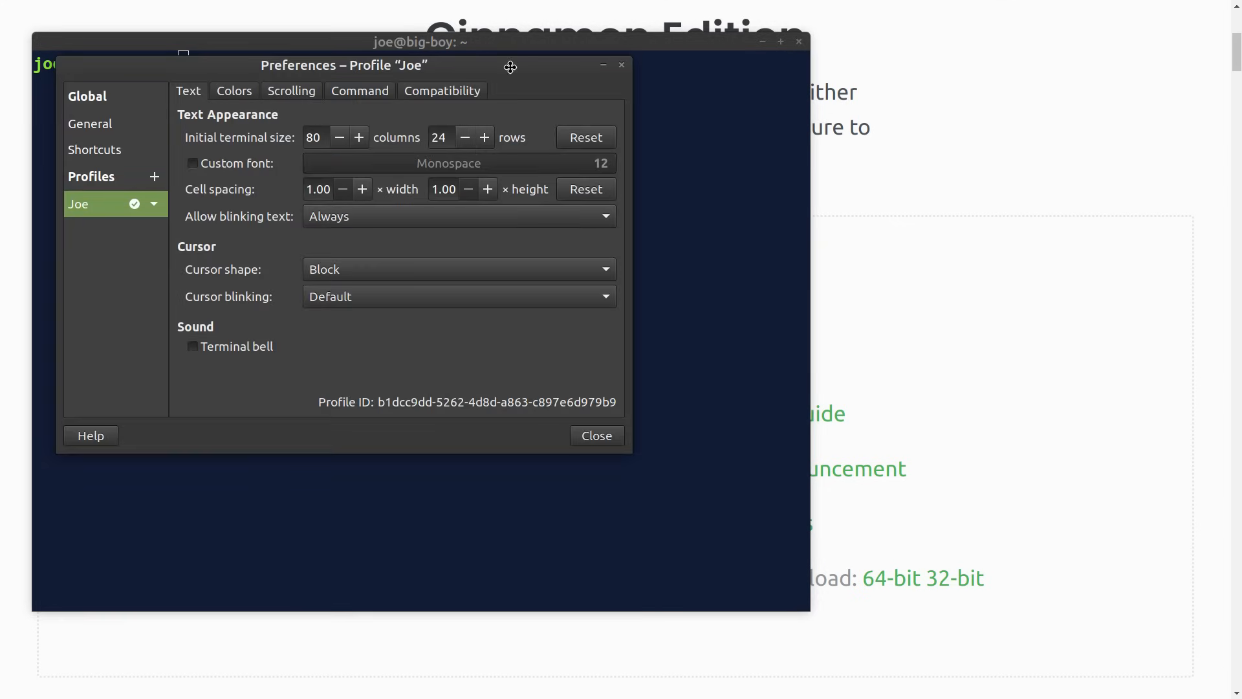
drag(514, 73, 642, 104)
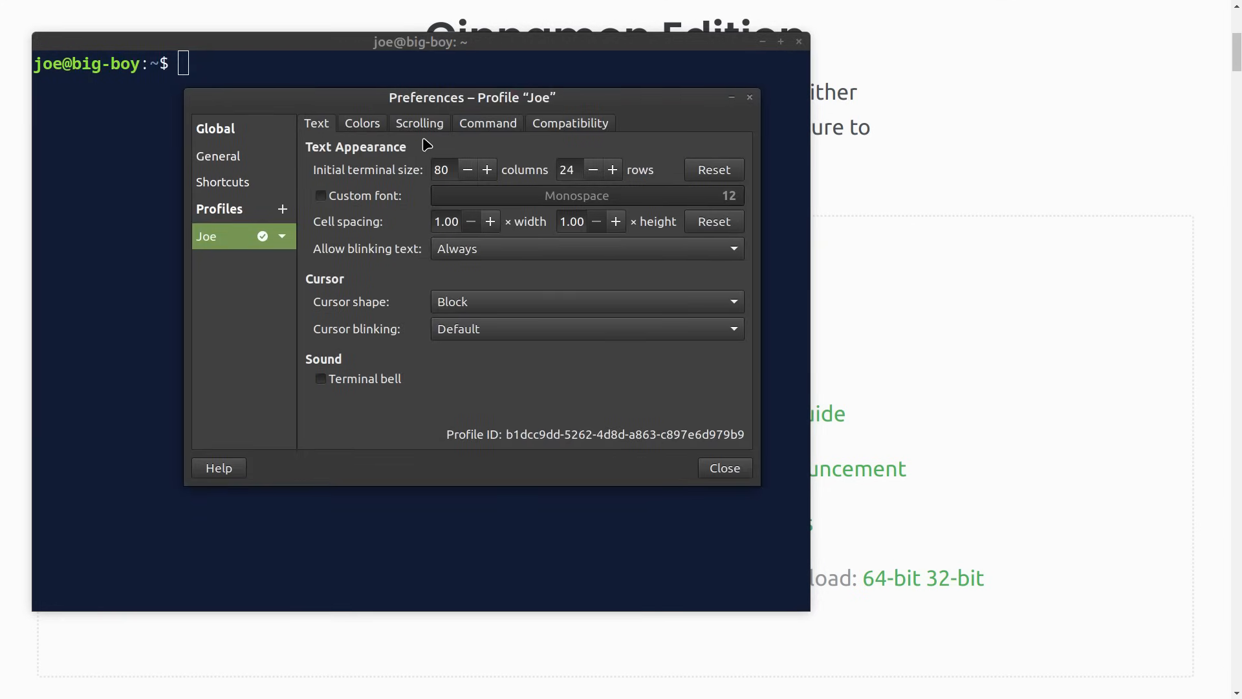
click(361, 127)
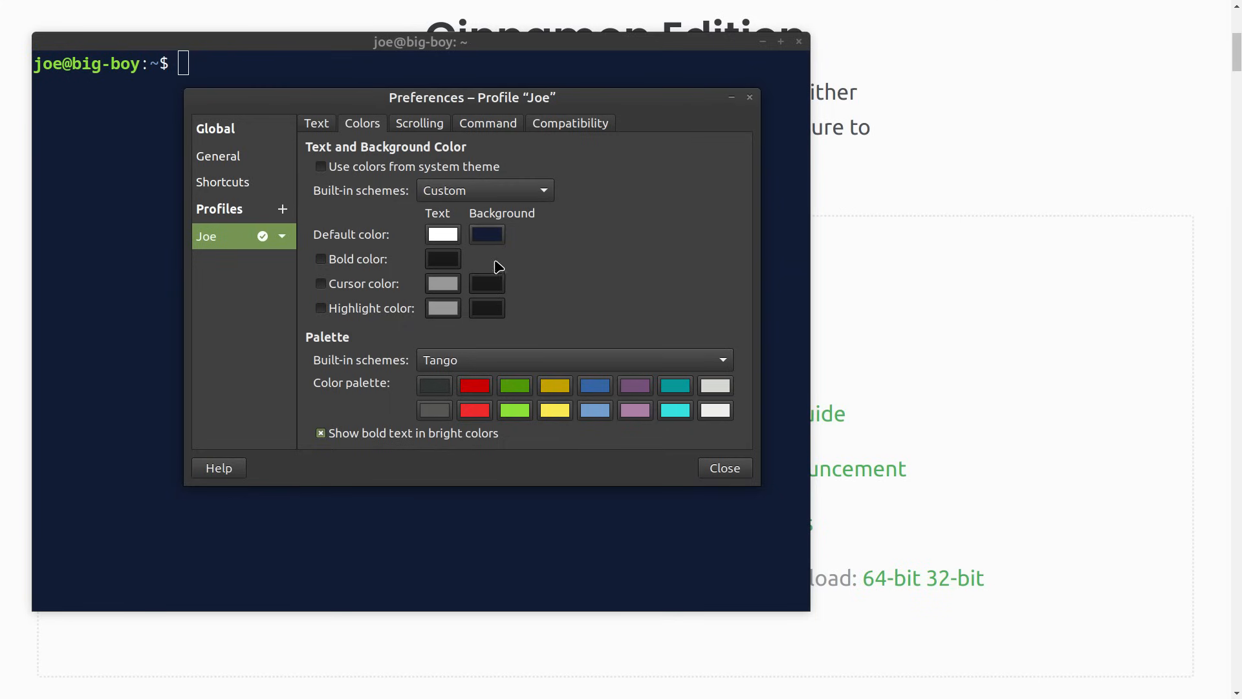
click(487, 234)
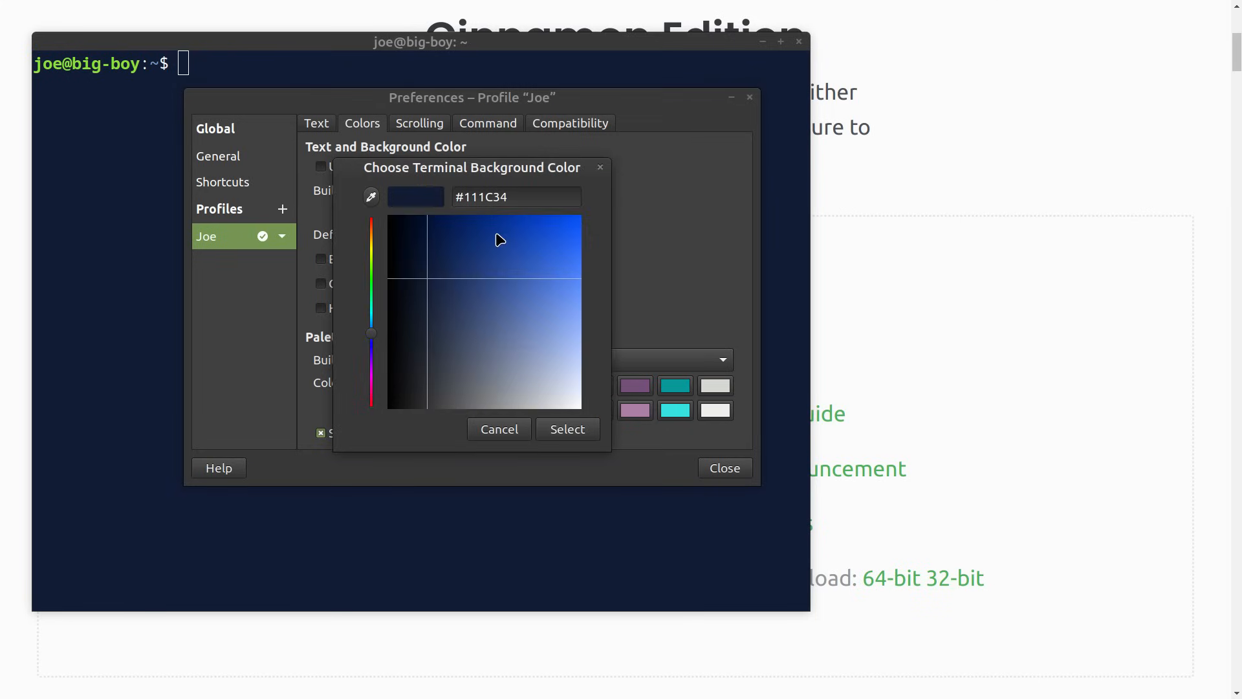
click(653, 217)
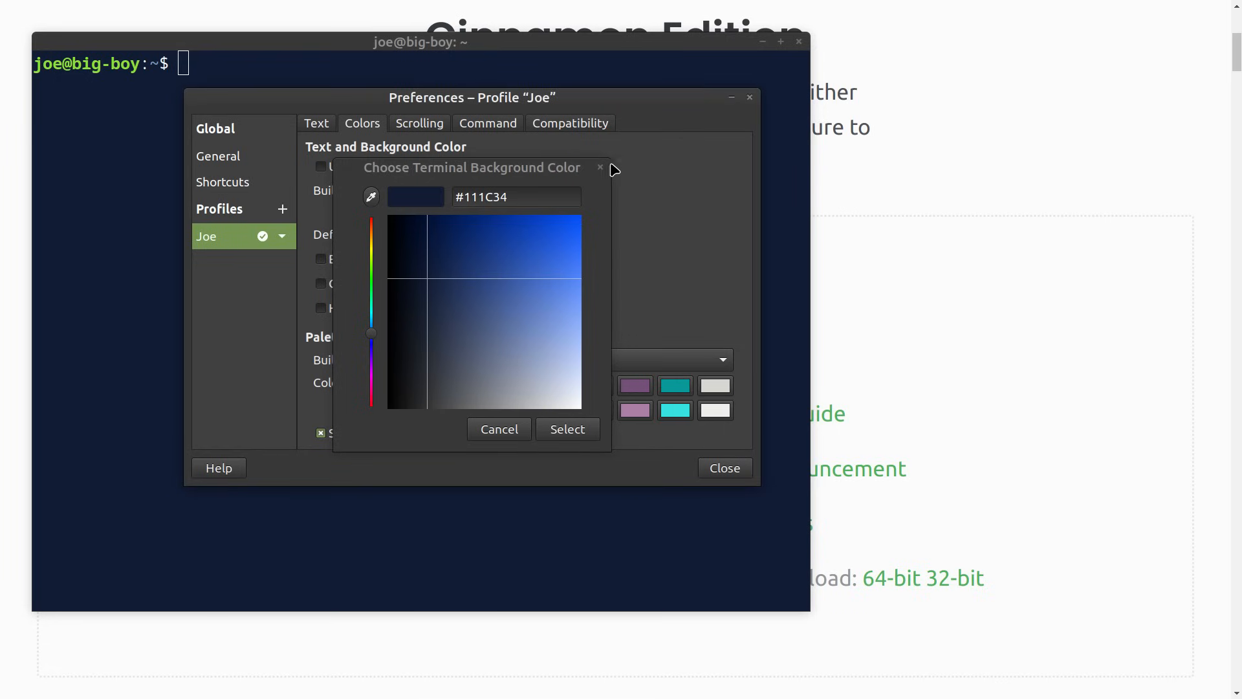
click(601, 168)
click(656, 176)
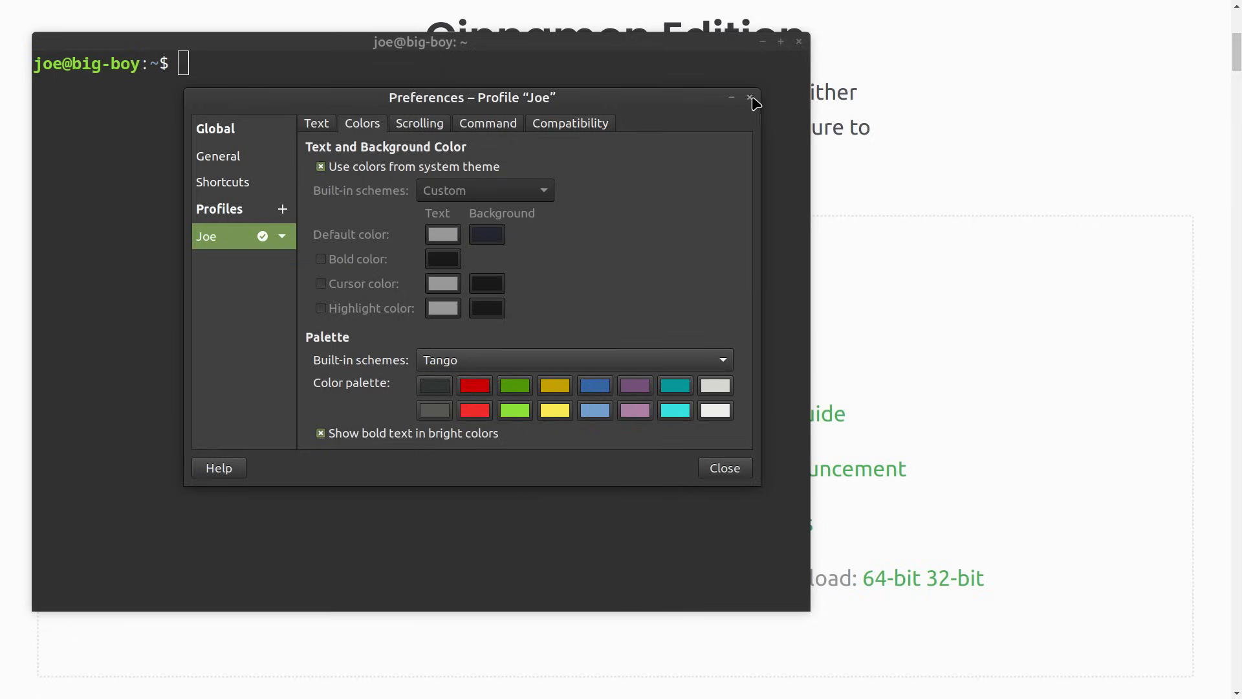
click(750, 98)
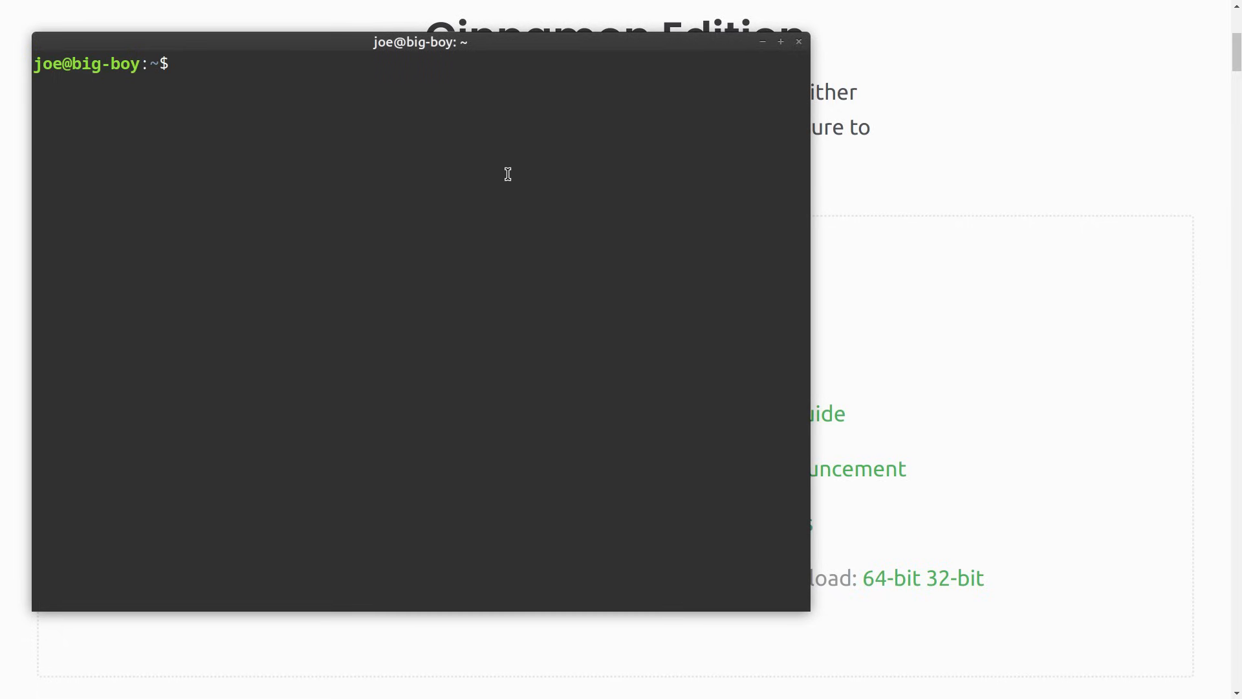
- Restore the host terminal's custom navy background with white text and close Preferences
right_click(372, 168)
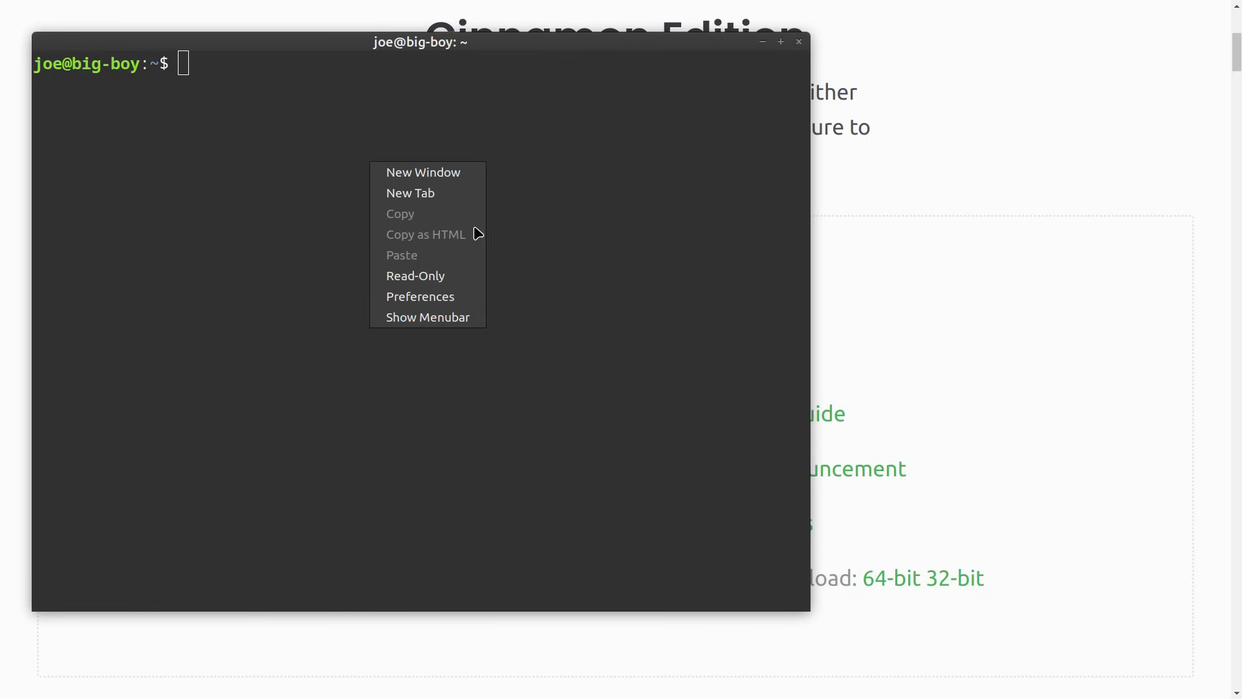
click(474, 299)
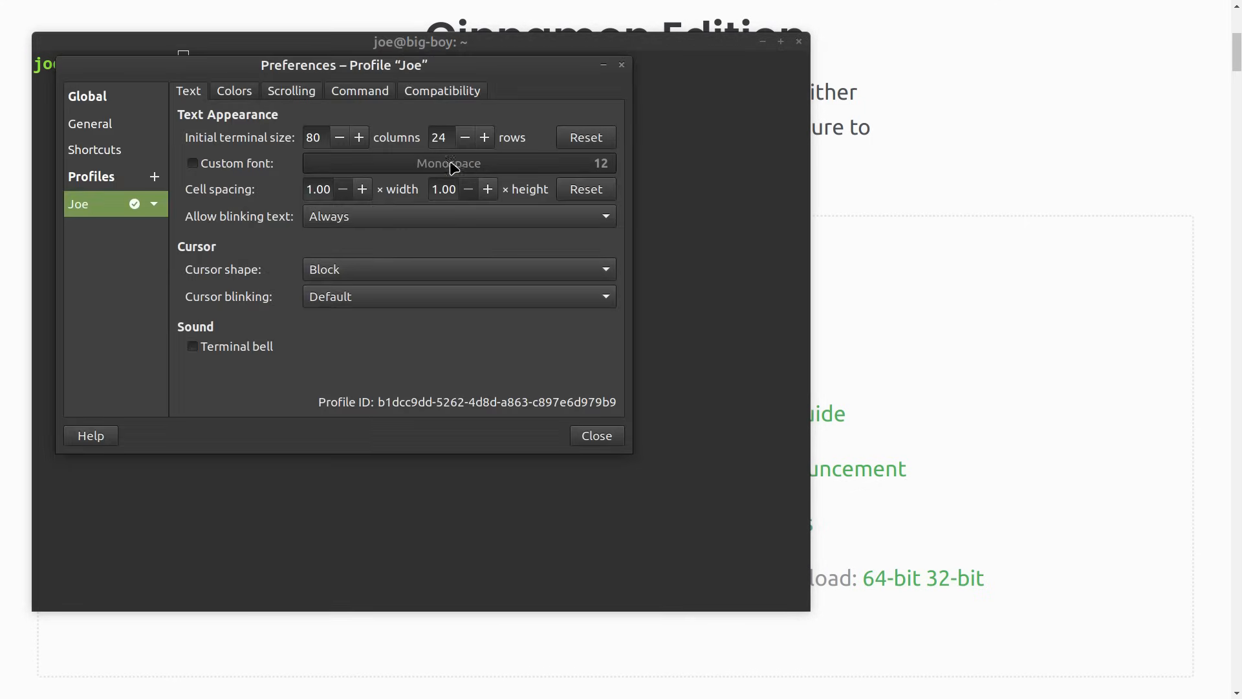
click(215, 92)
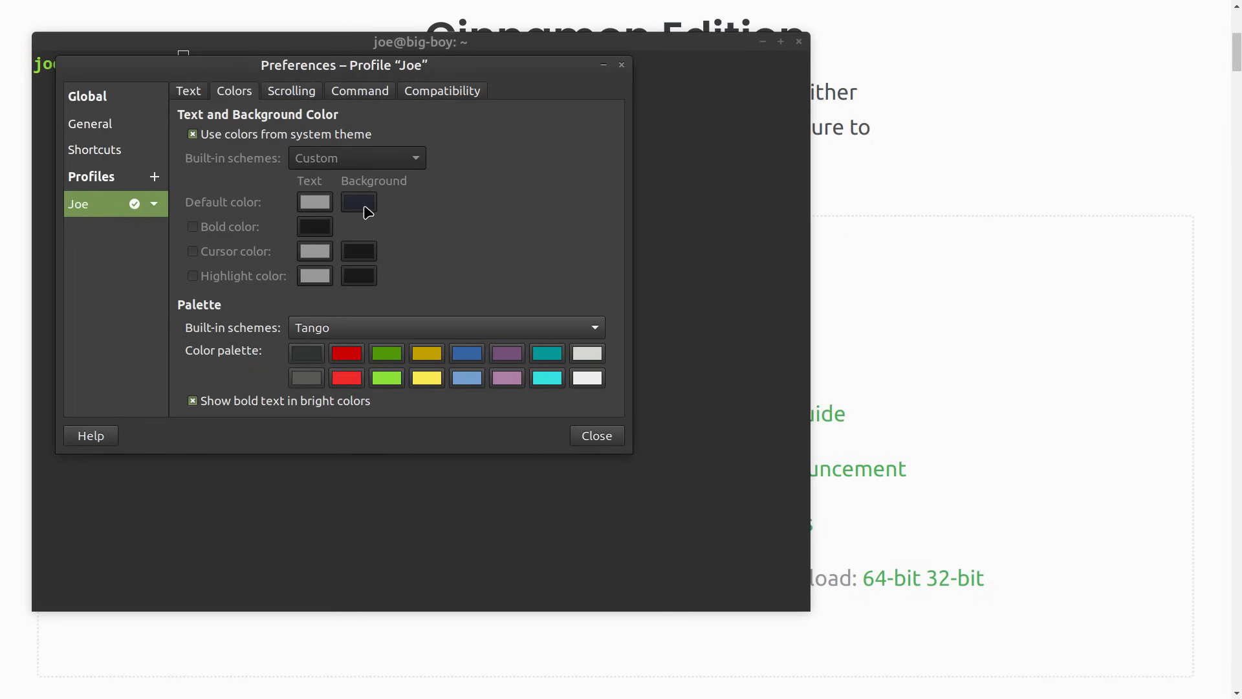
click(198, 137)
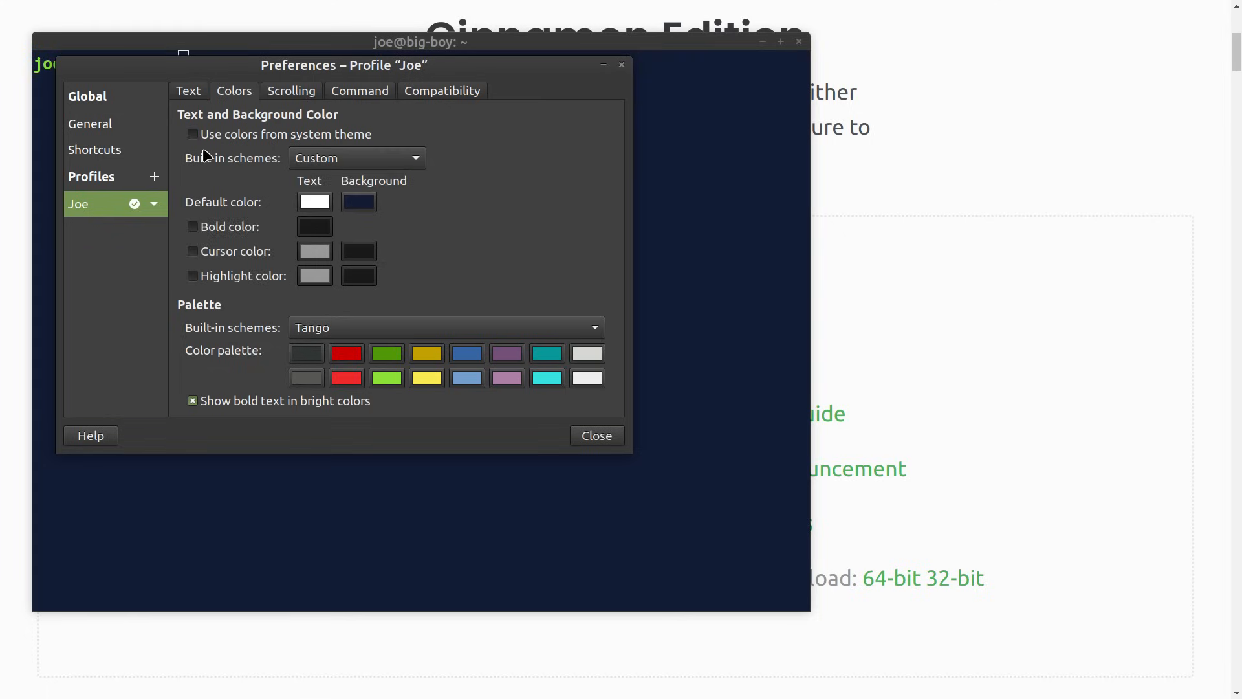
click(622, 67)
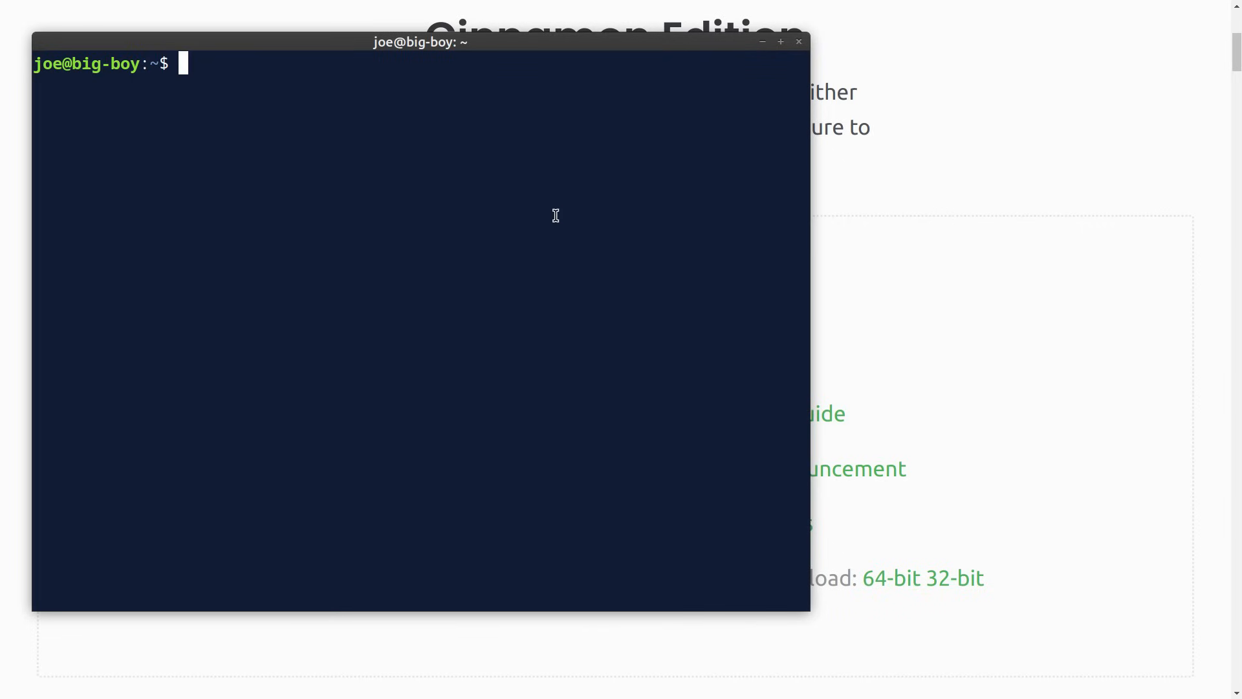
- Back in the LMDE VM, set the terminal profile background to #111C31
key(ctrl+alt+Right)
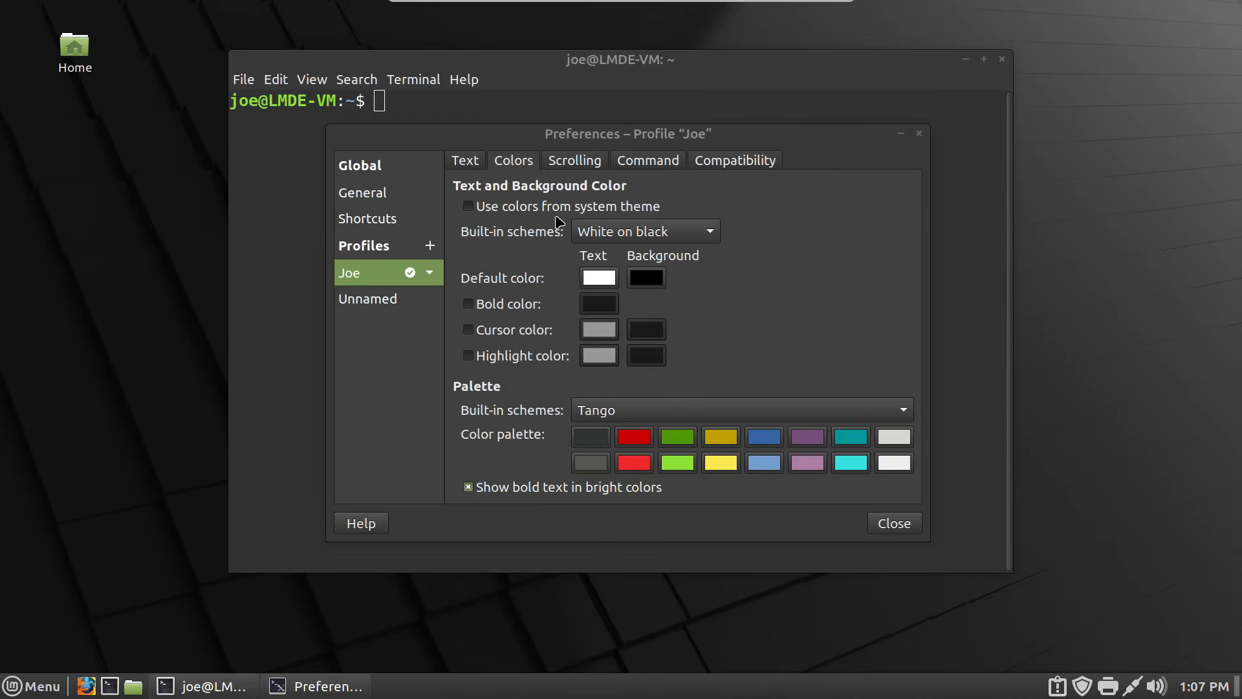
click(659, 281)
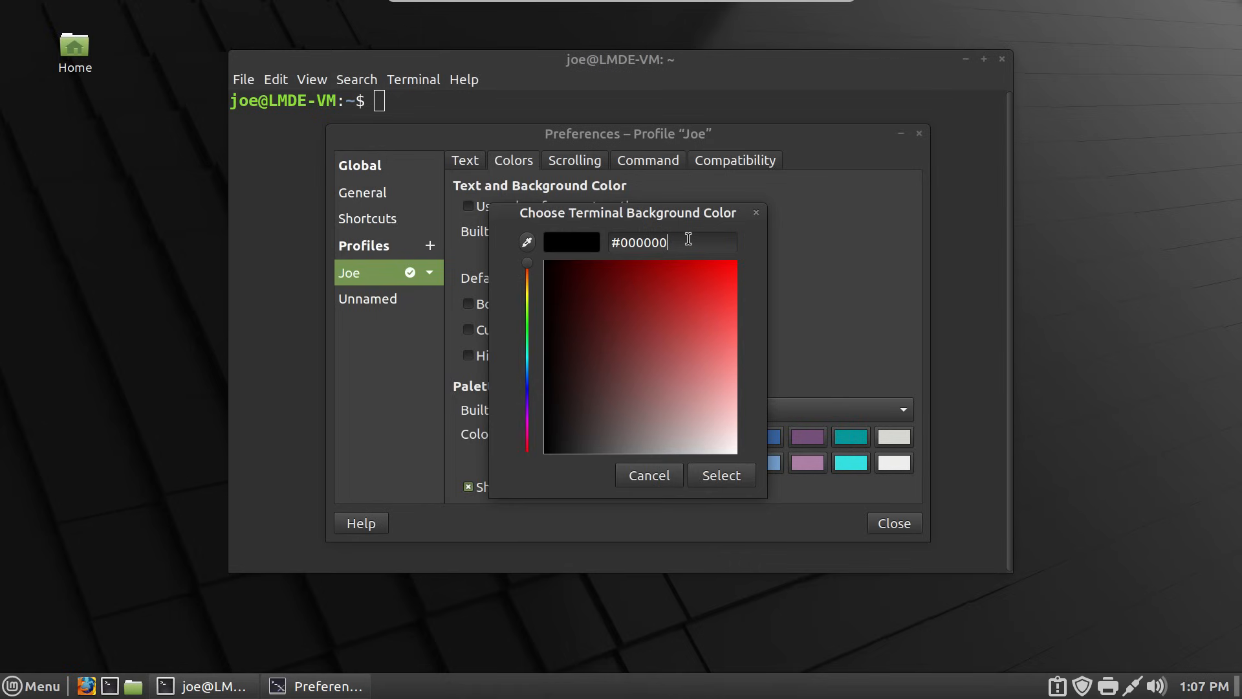
key(BackSpace)
key(BackSpace)
click(710, 477)
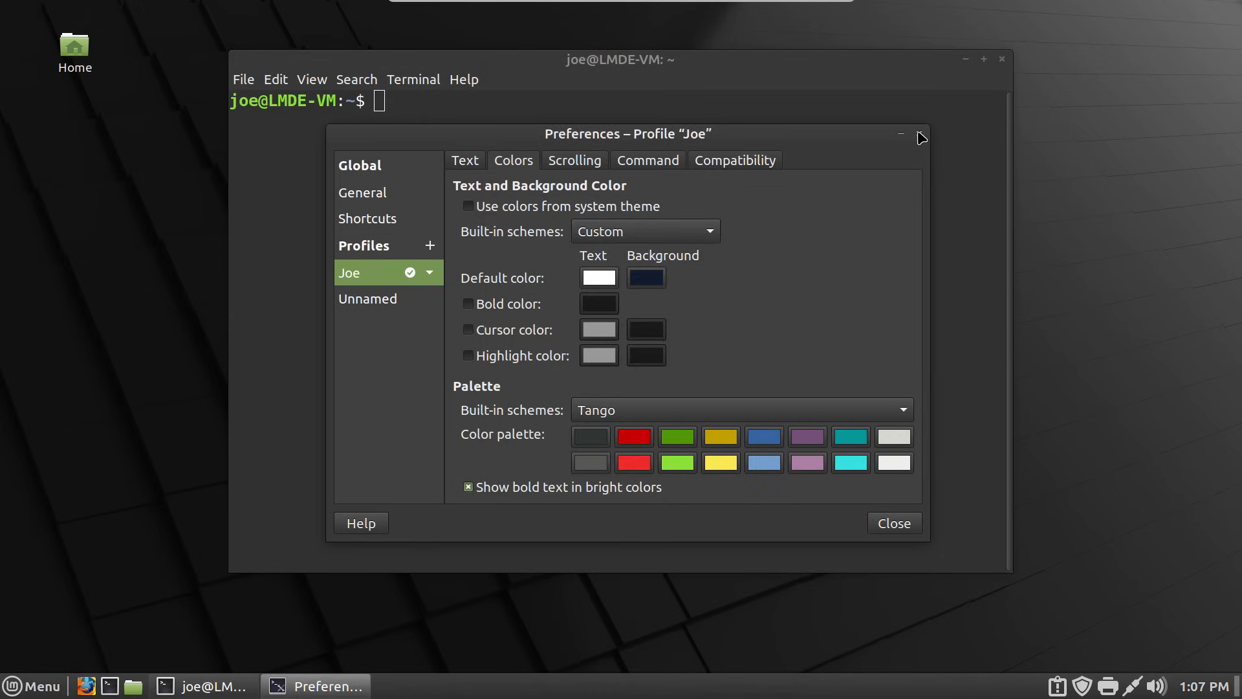
- Turn off the terminal scrollbar and close the profile preferences
click(572, 163)
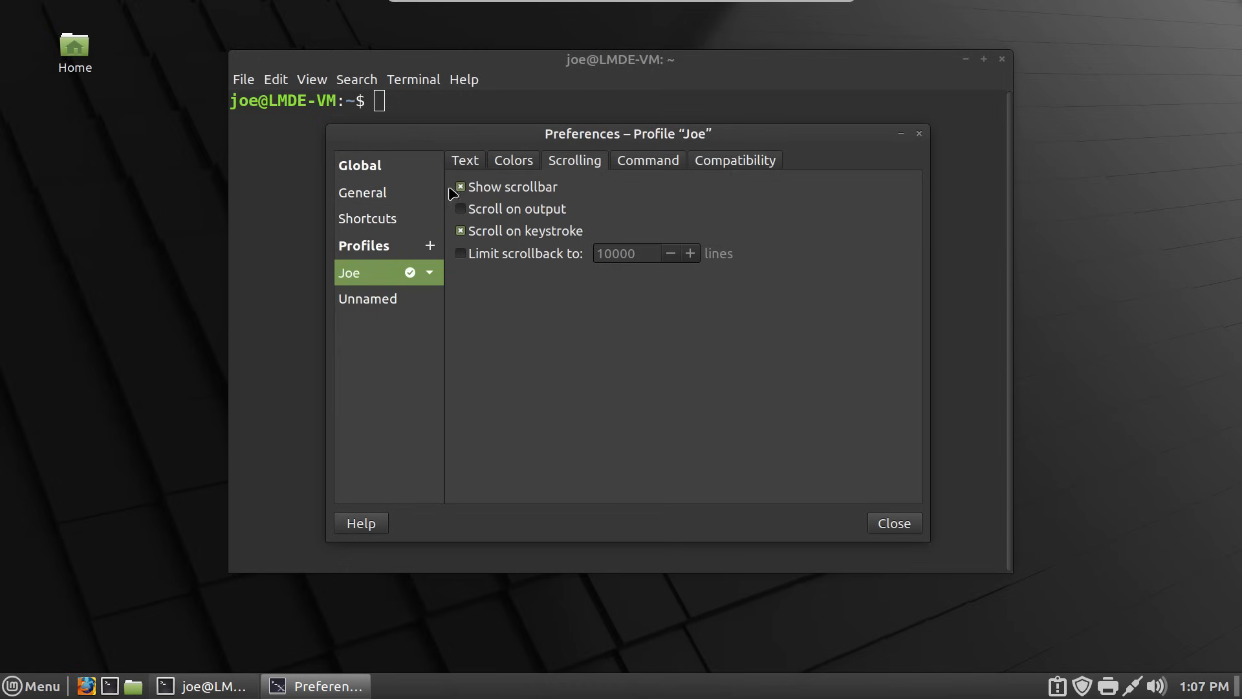
click(460, 188)
click(919, 135)
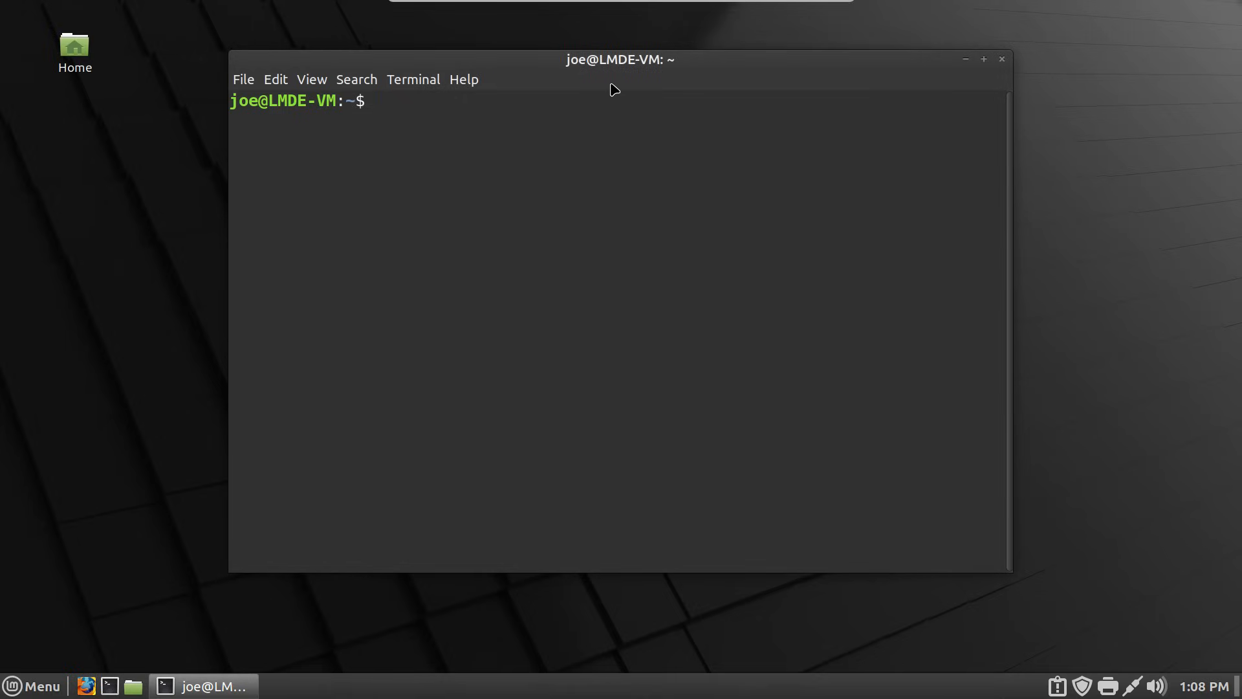
- Hide the menubar in the LMDE terminal, close it, and reopen a fresh terminal
right_click(596, 114)
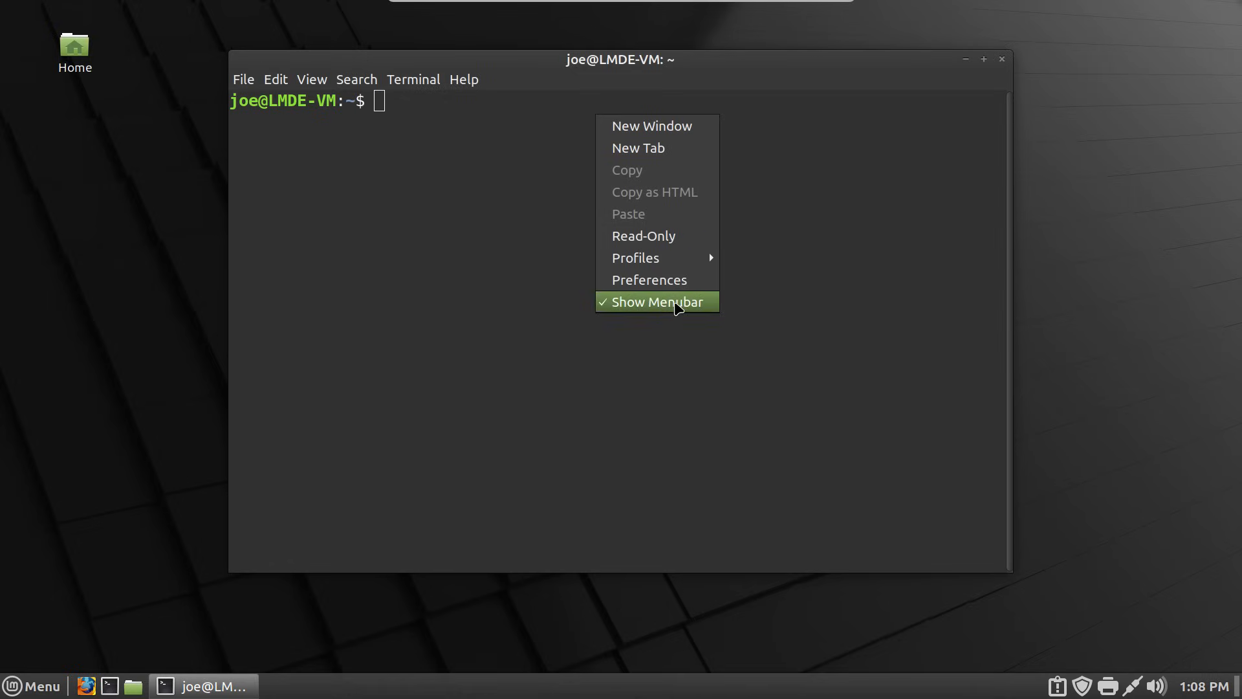
click(675, 302)
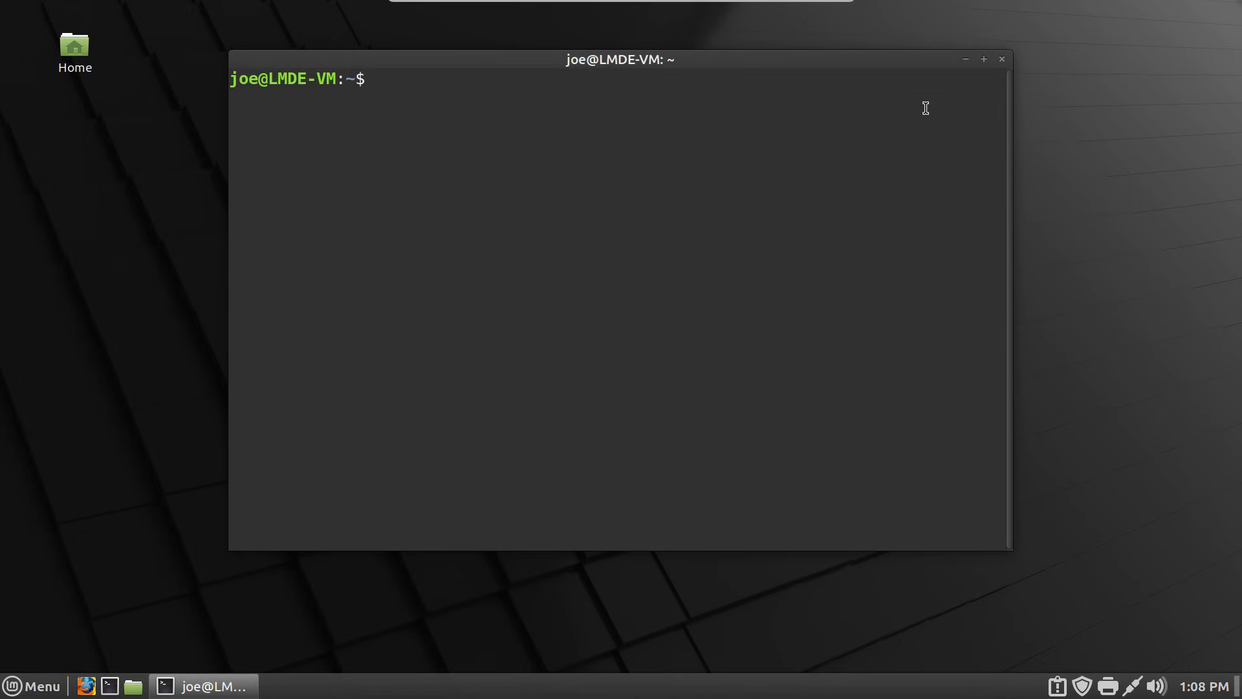
click(1003, 59)
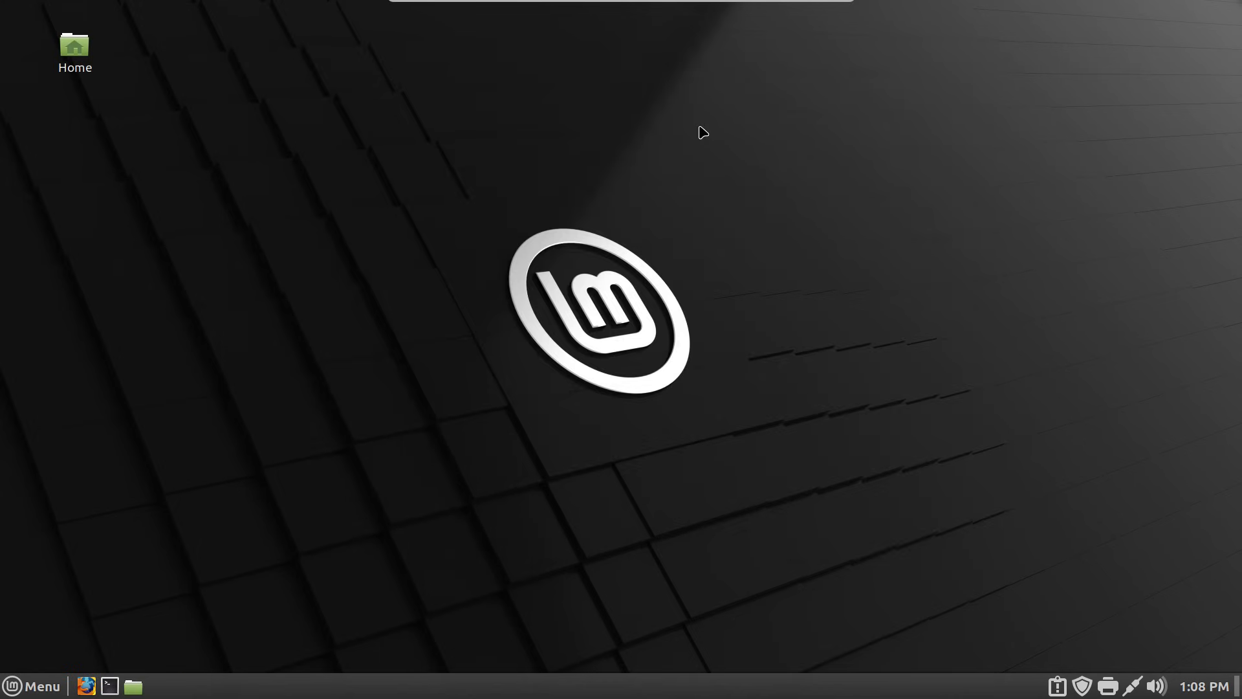
key(ctrl+alt+t)
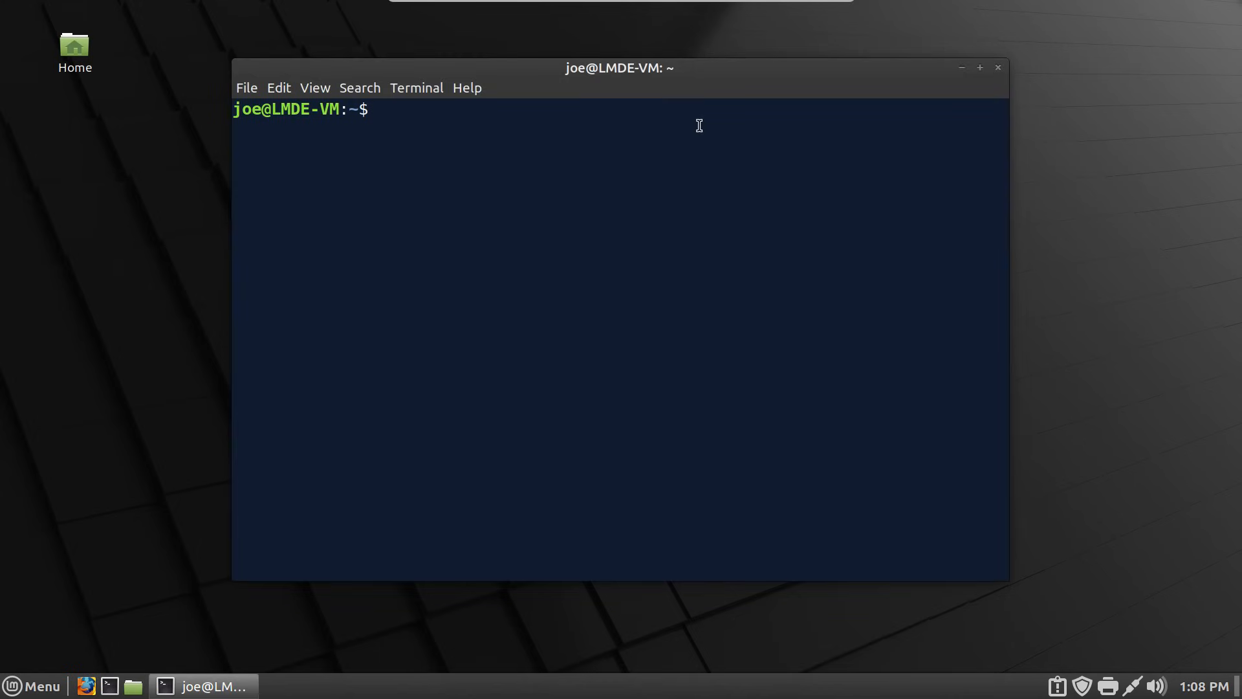
- Untick Show Menubar in the reopened terminal, then close it and open another
right_click(632, 163)
click(742, 350)
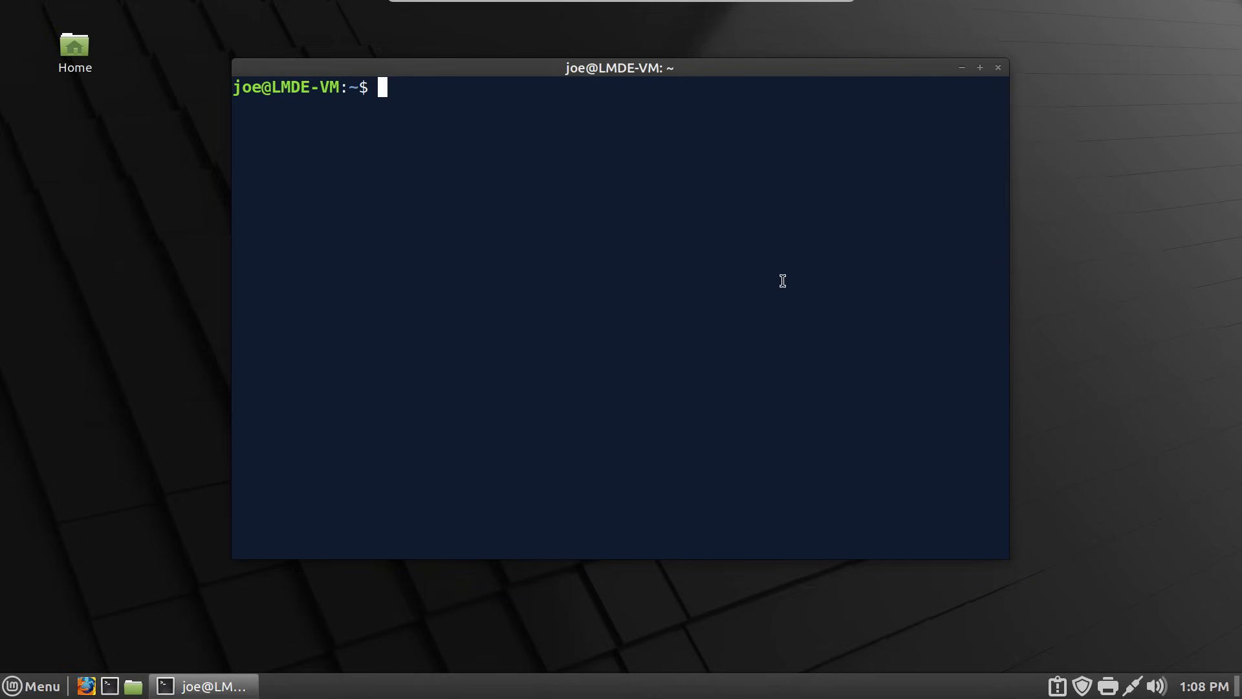
click(1093, 205)
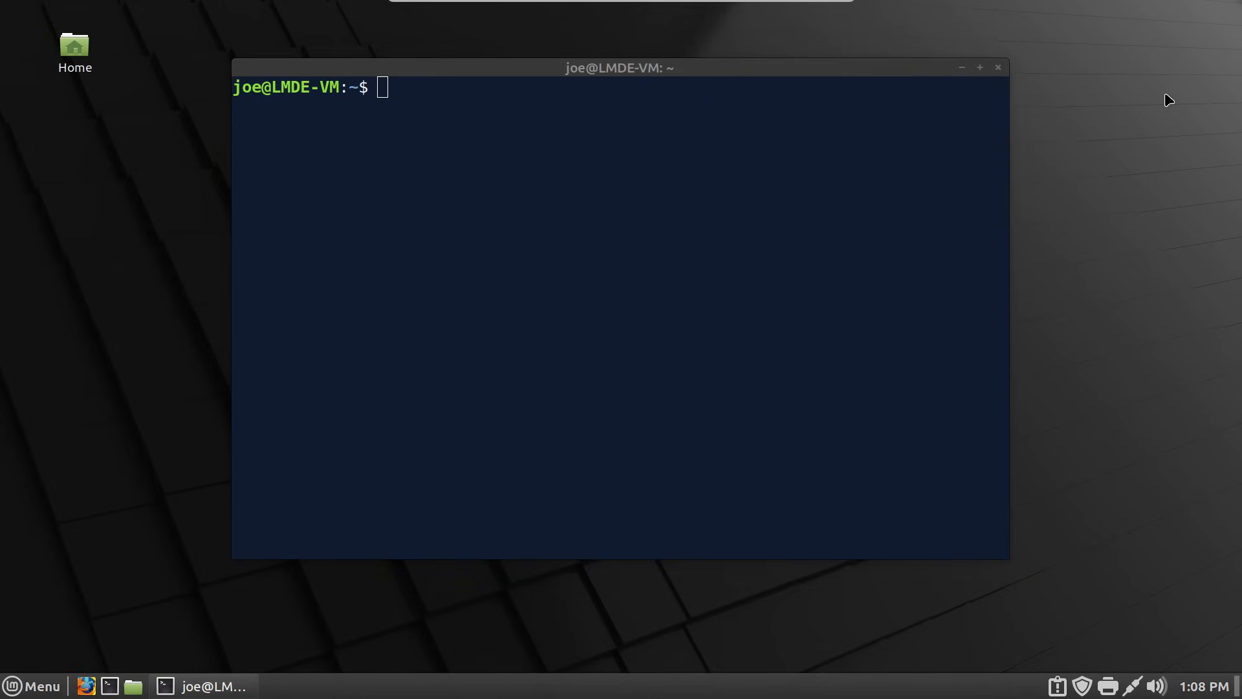
click(1005, 72)
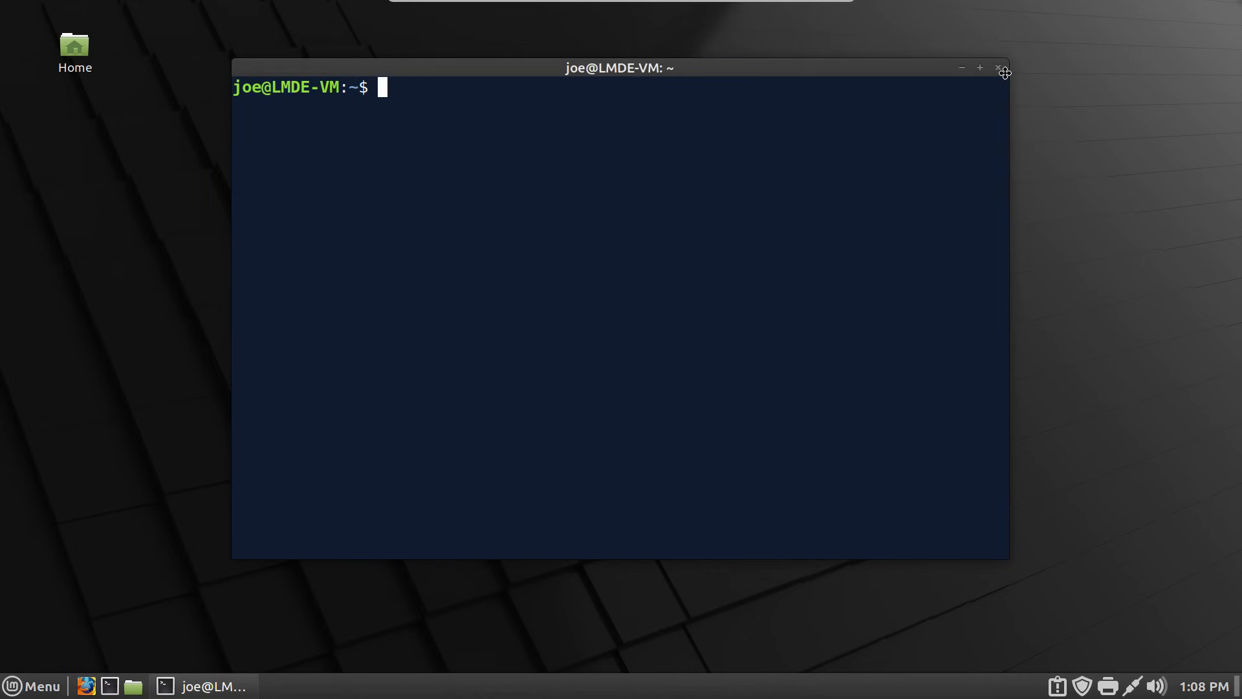
click(998, 68)
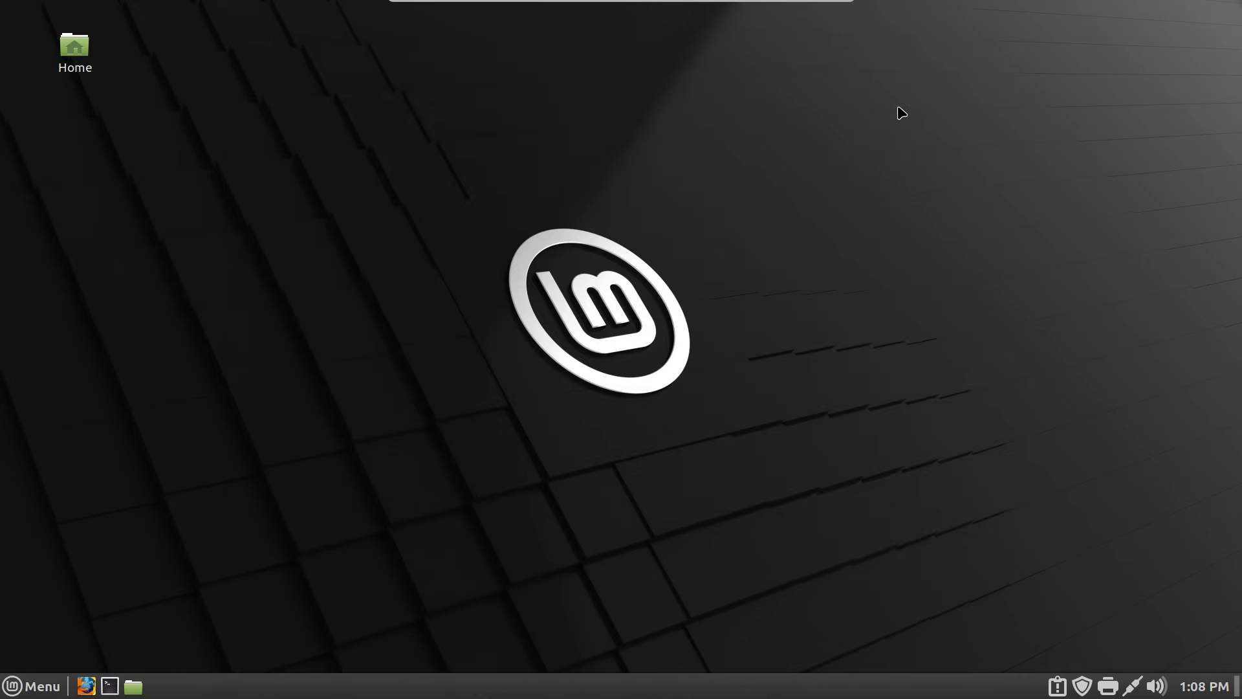
key(ctrl+alt+t)
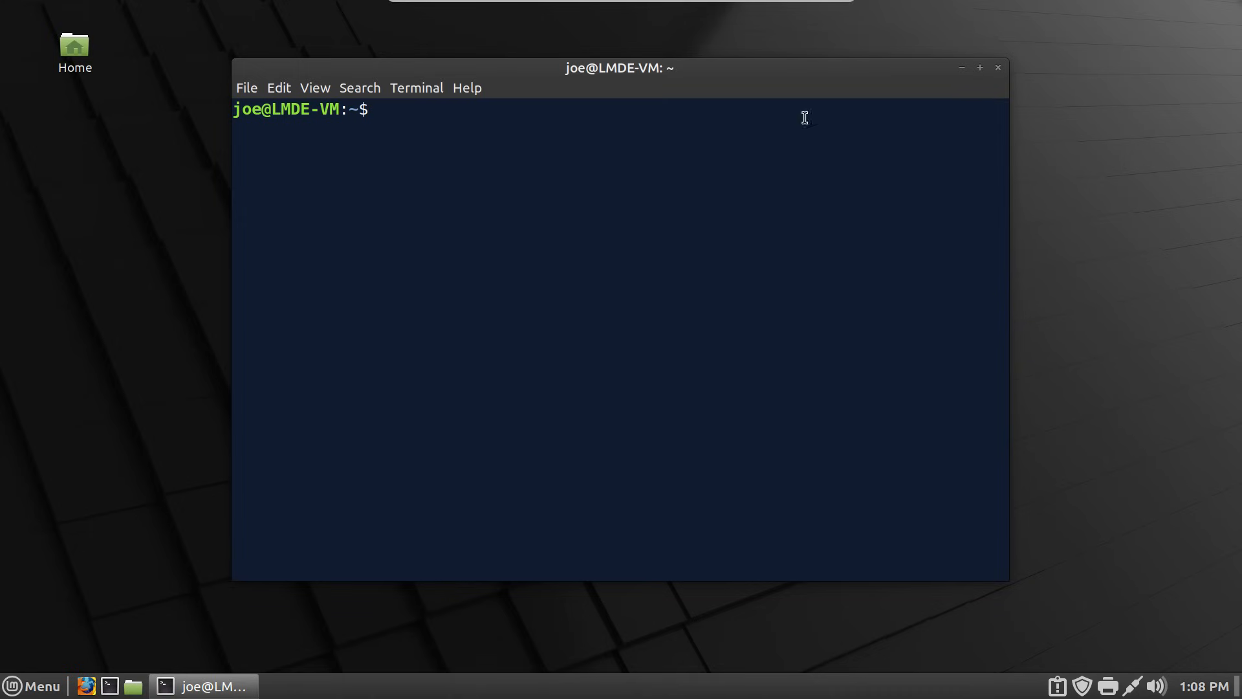
- Hide the menubar once more, close and reopen the terminal, and hide the menubar again
right_click(508, 147)
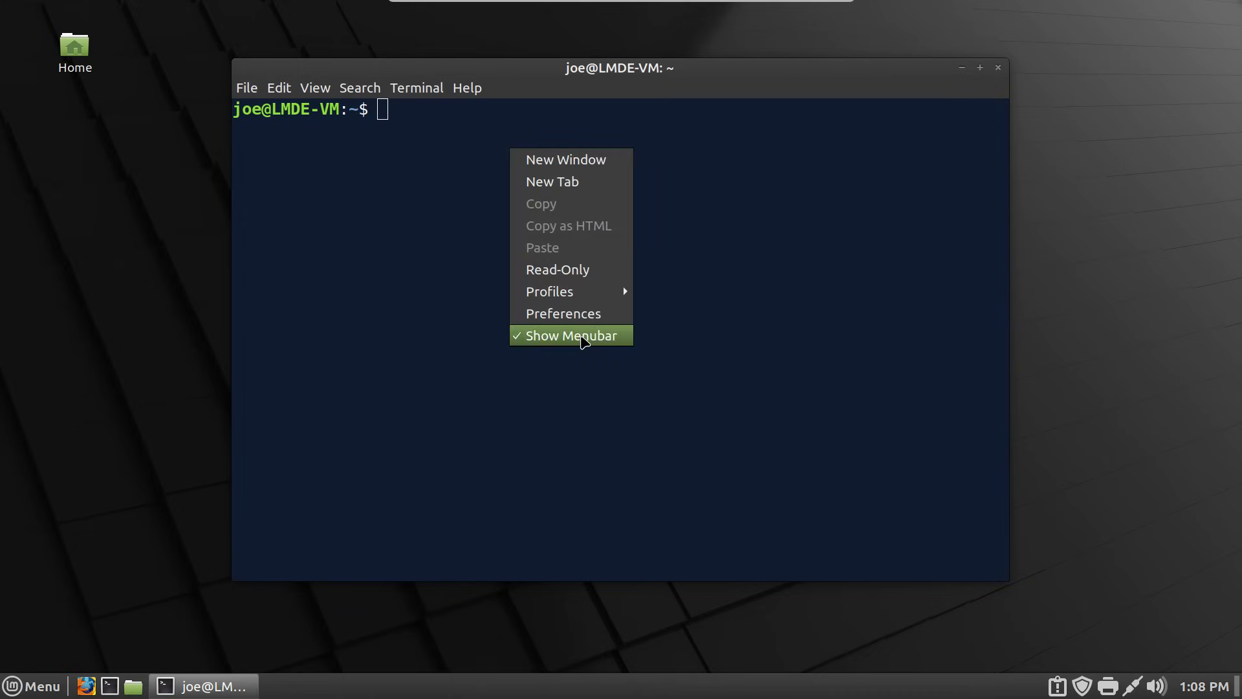
click(584, 336)
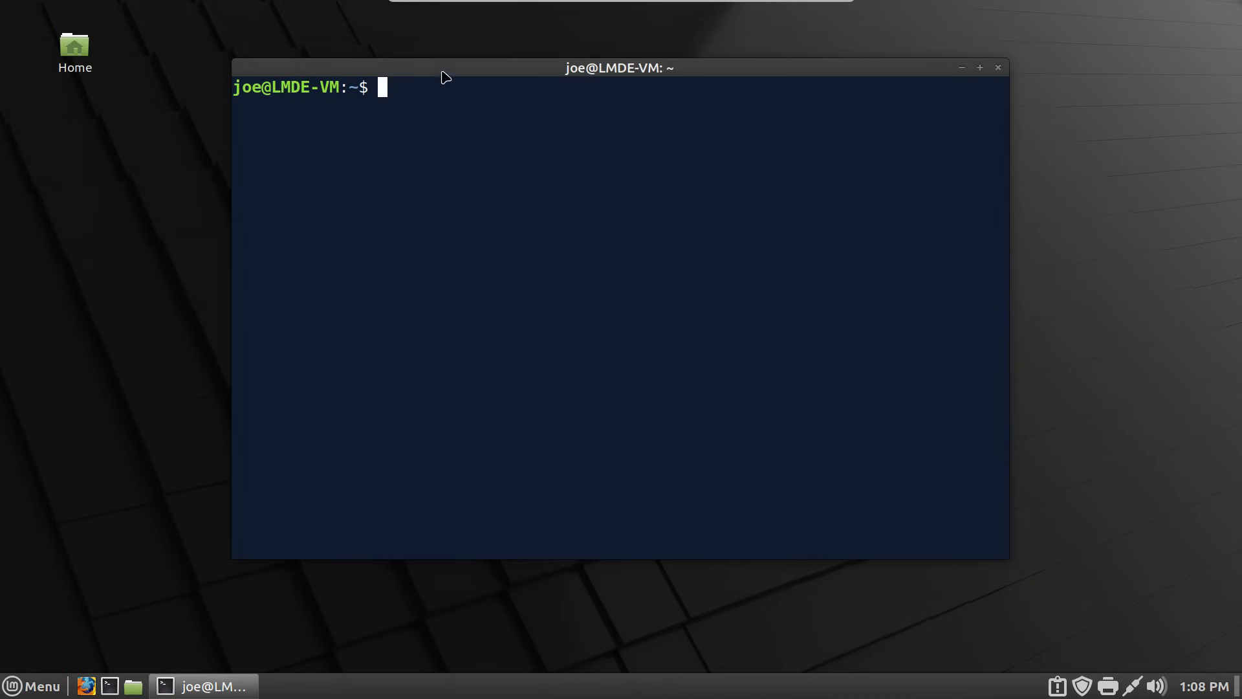
right_click(662, 142)
click(555, 140)
click(999, 69)
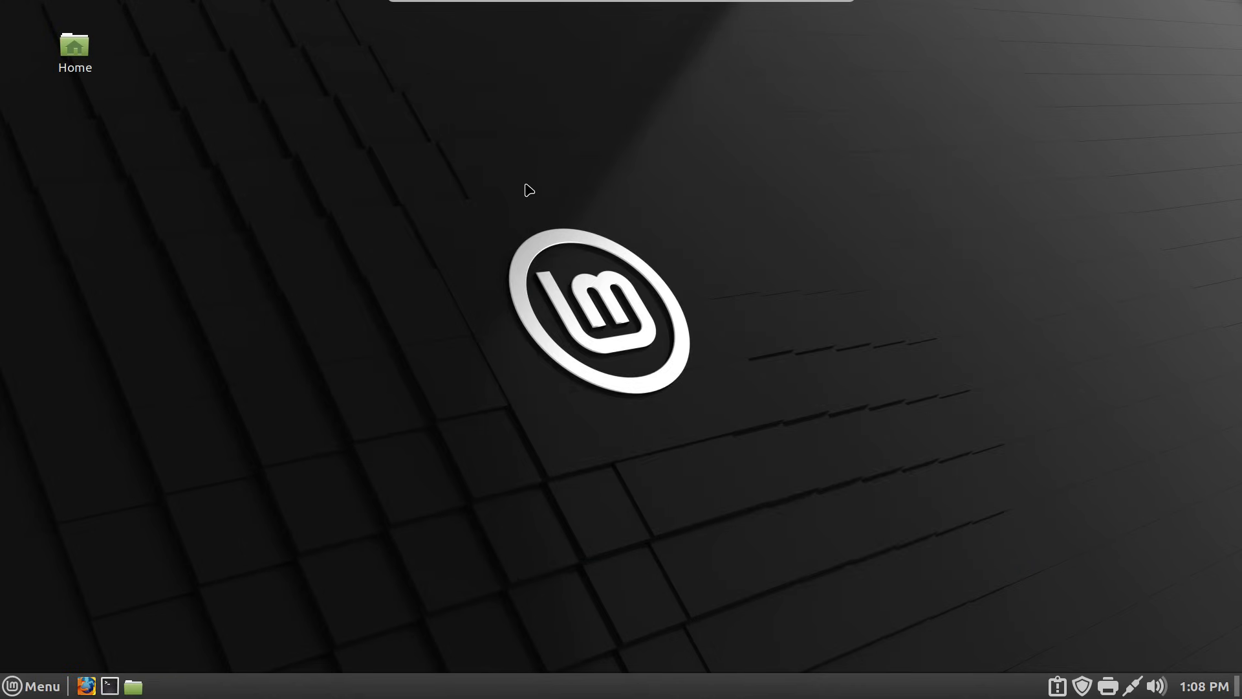
key(ctrl+alt+t)
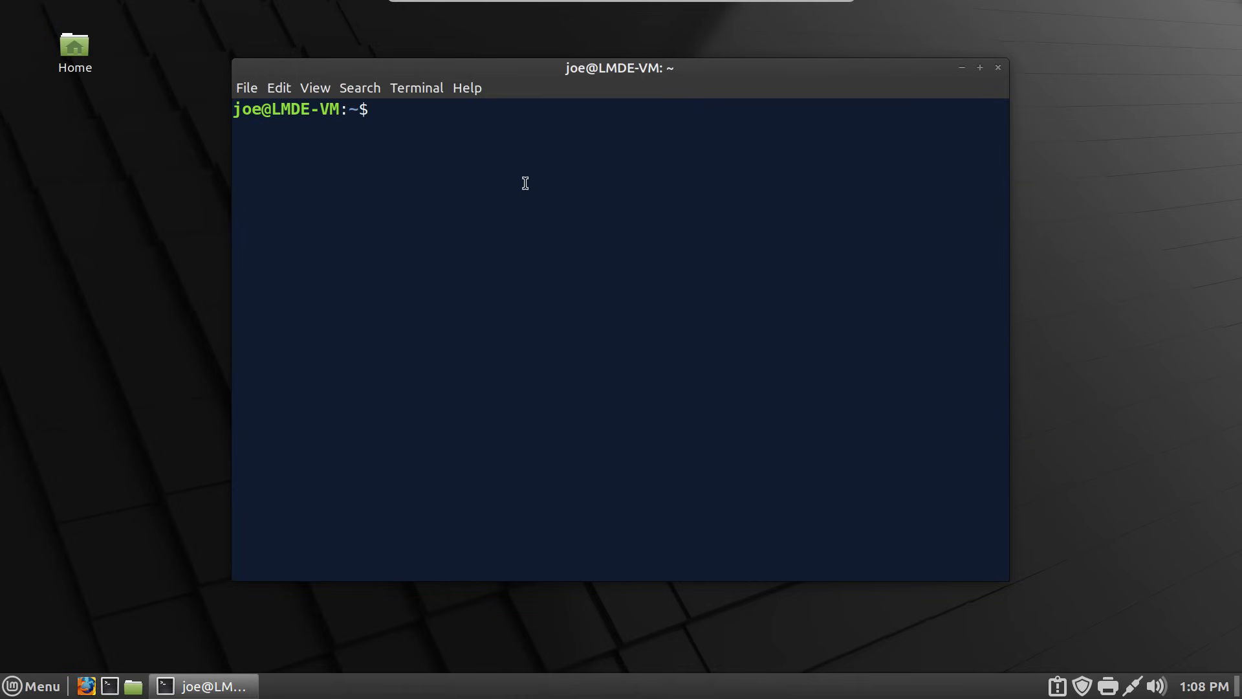
right_click(525, 171)
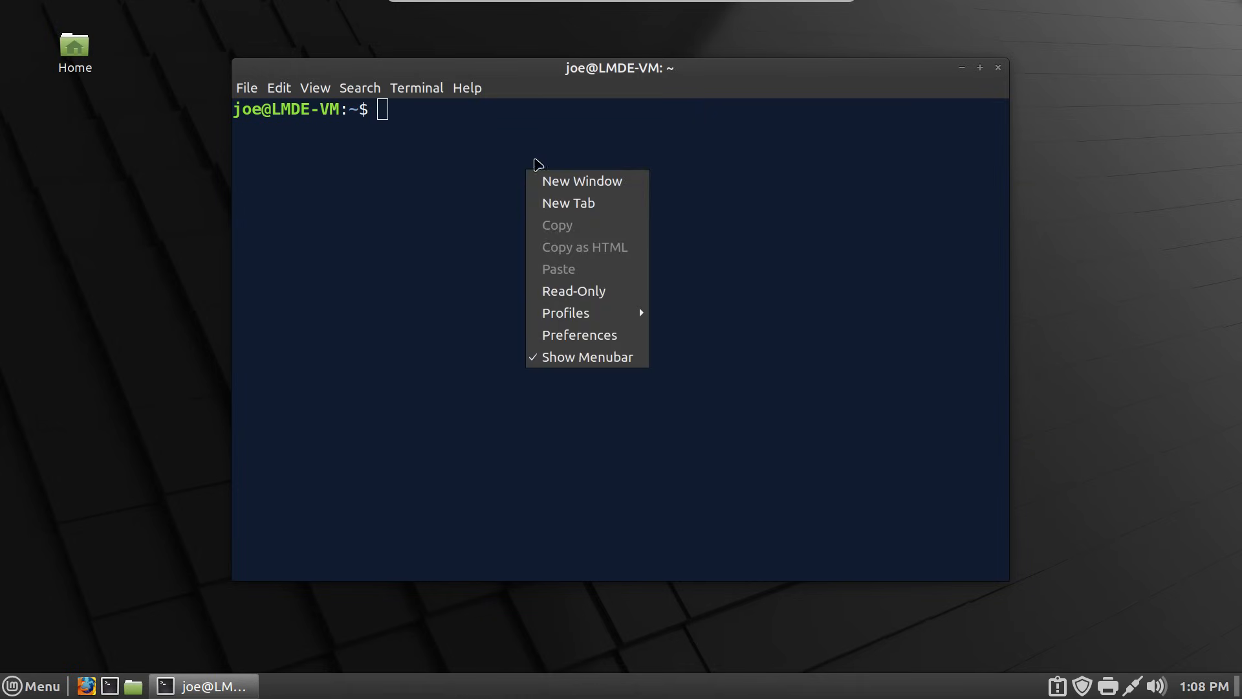
click(602, 360)
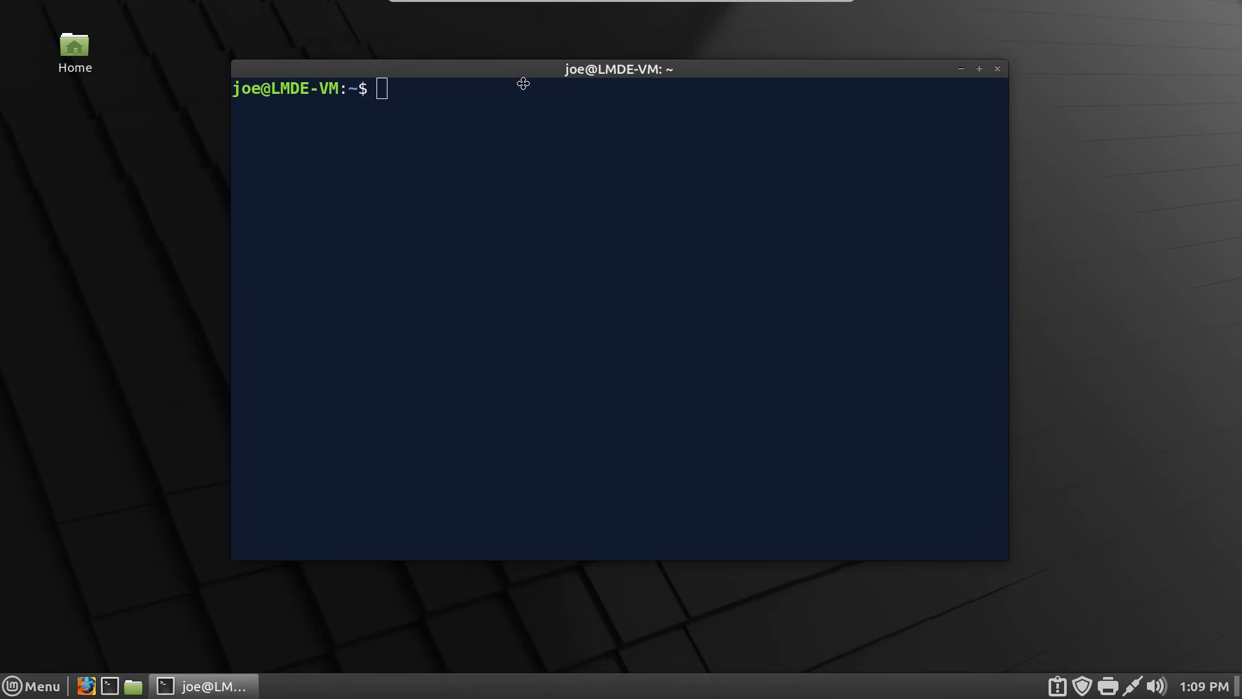
- Review the terminal profile's Colors and Scrolling preferences, then close the dialog and the terminal
drag(531, 67, 524, 95)
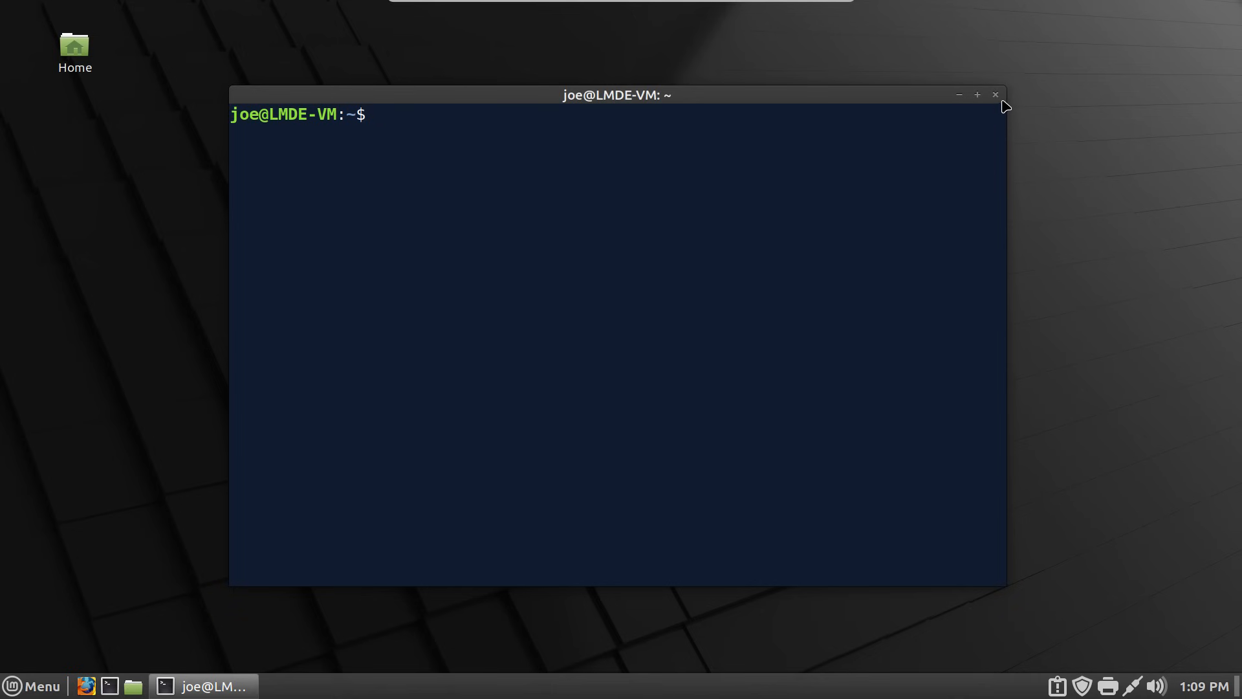
right_click(581, 146)
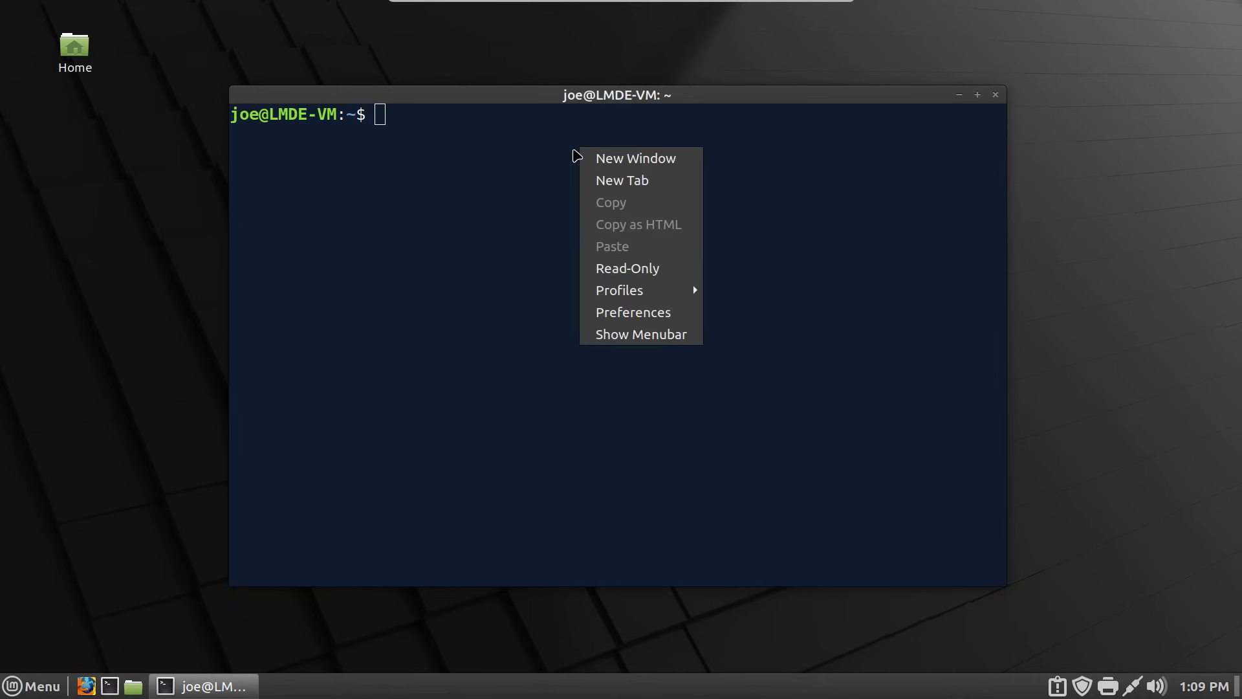
click(660, 313)
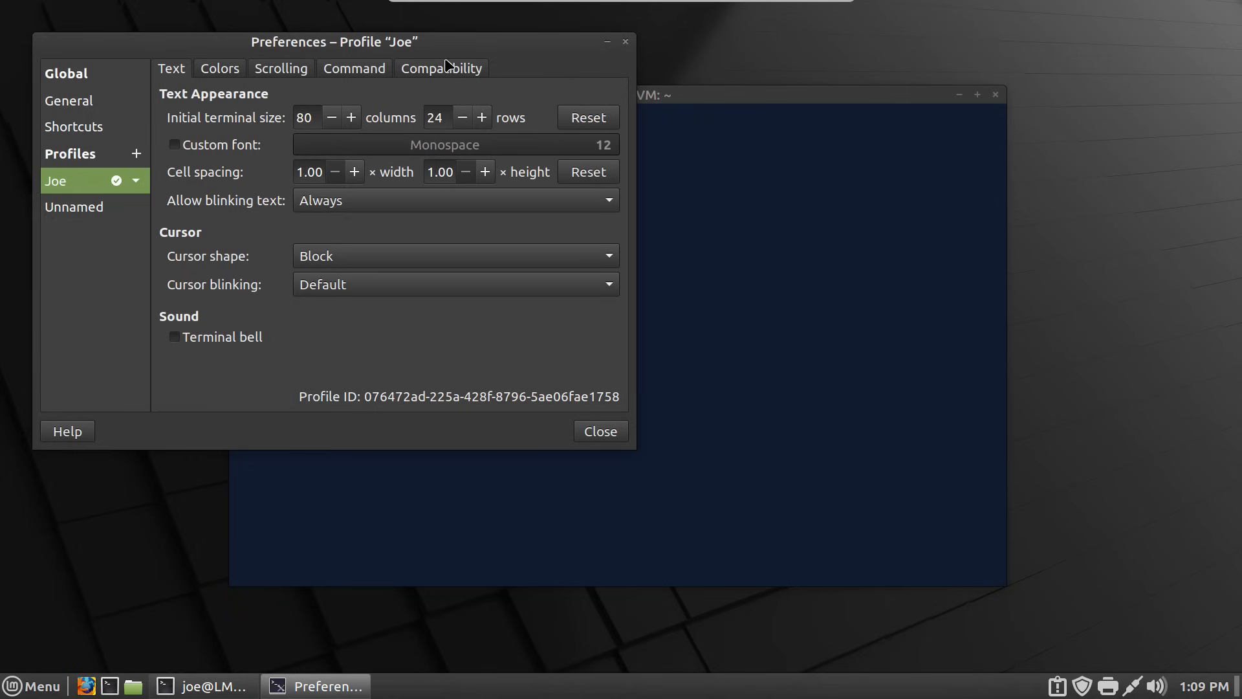
drag(447, 43, 708, 118)
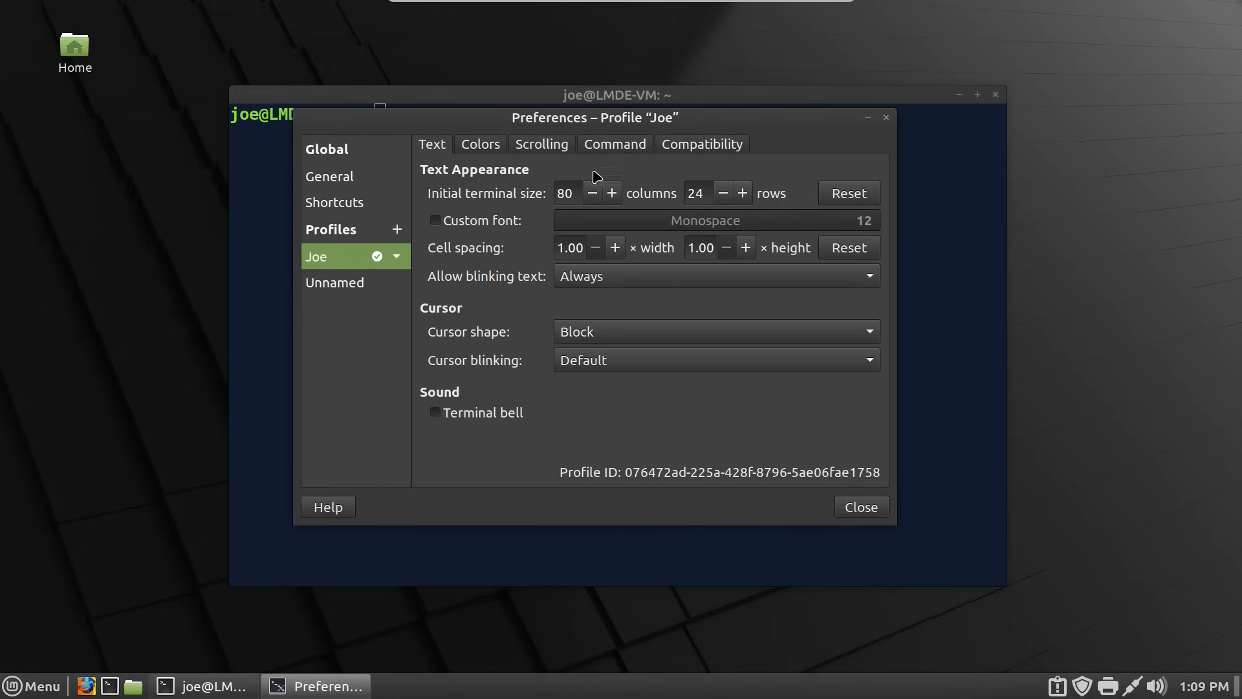
click(476, 146)
click(527, 155)
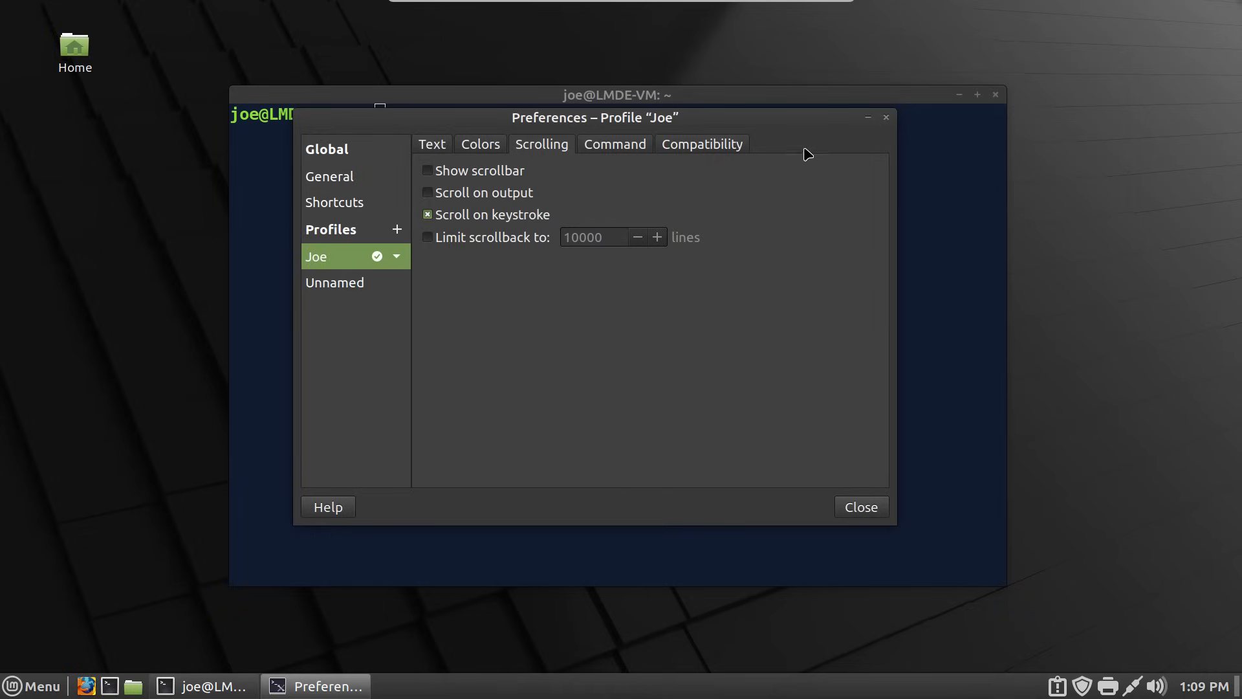
click(888, 116)
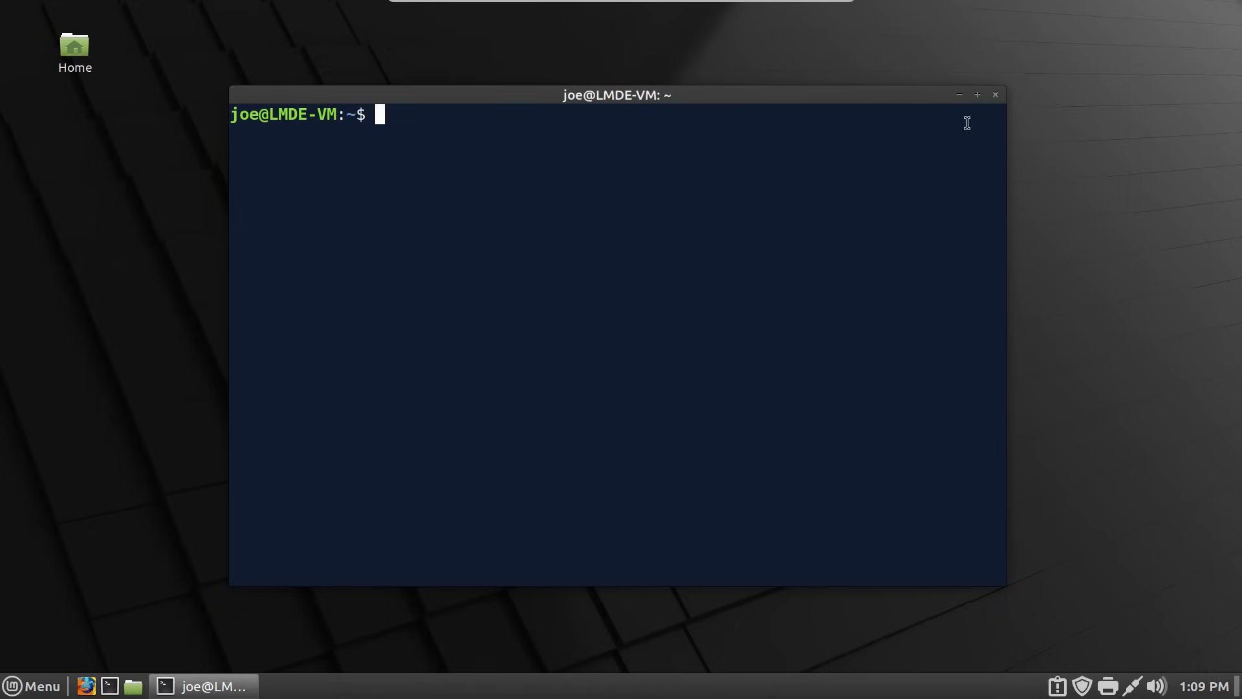
click(996, 94)
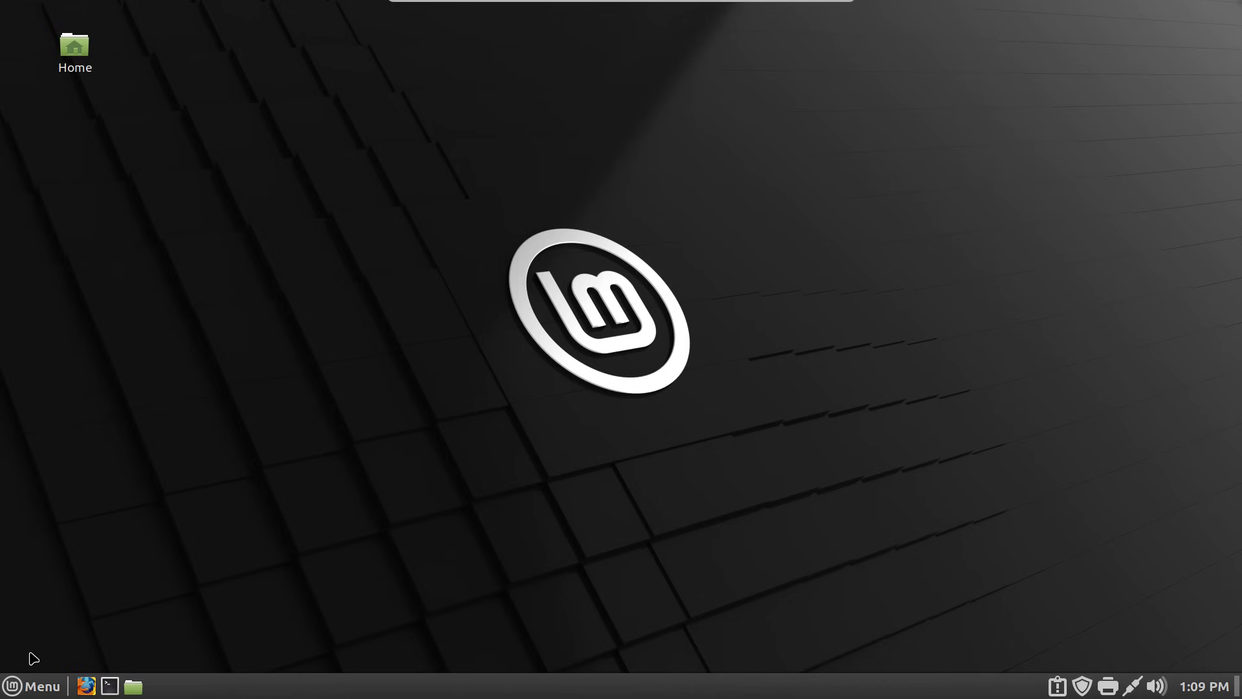
- Open a new LMDE terminal, hide its menubar, and close it
click(32, 685)
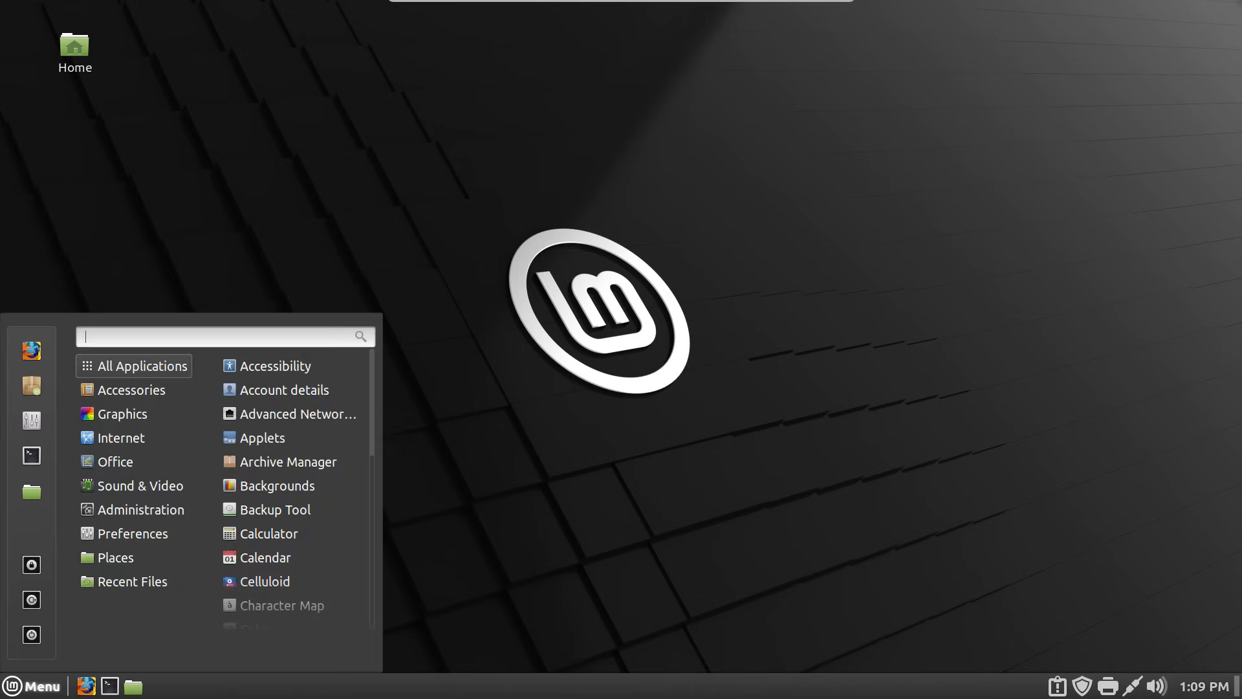
click(359, 152)
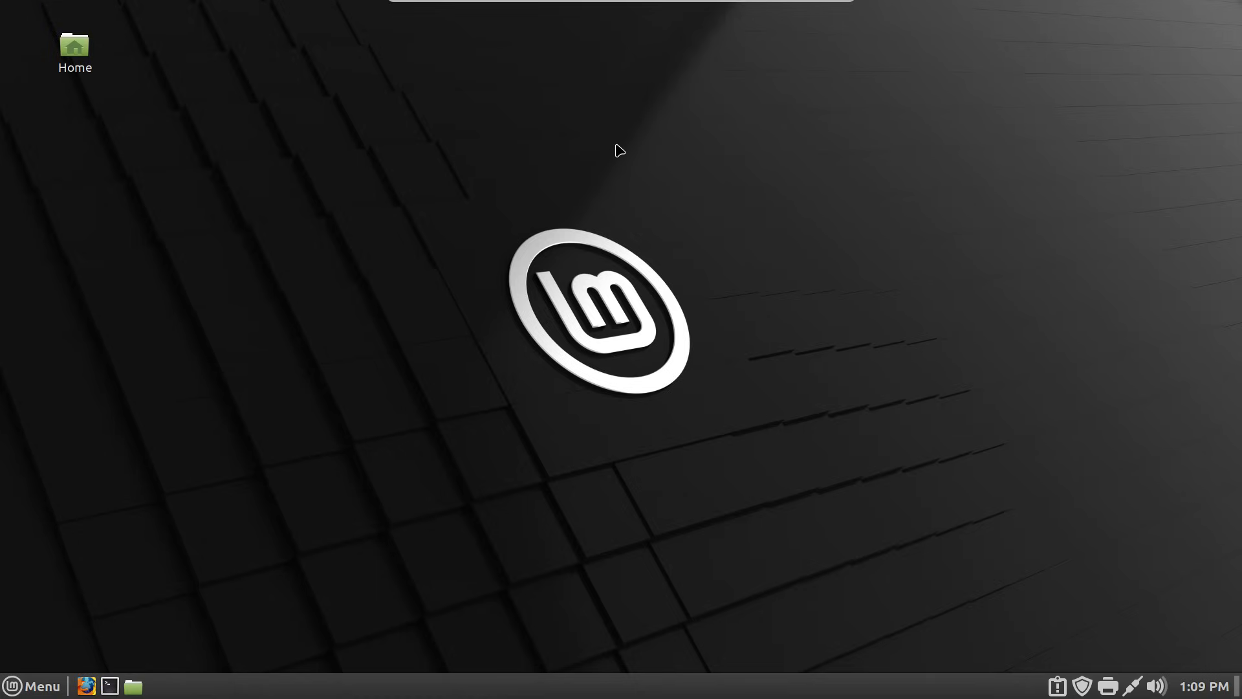
key(ctrl+alt+t)
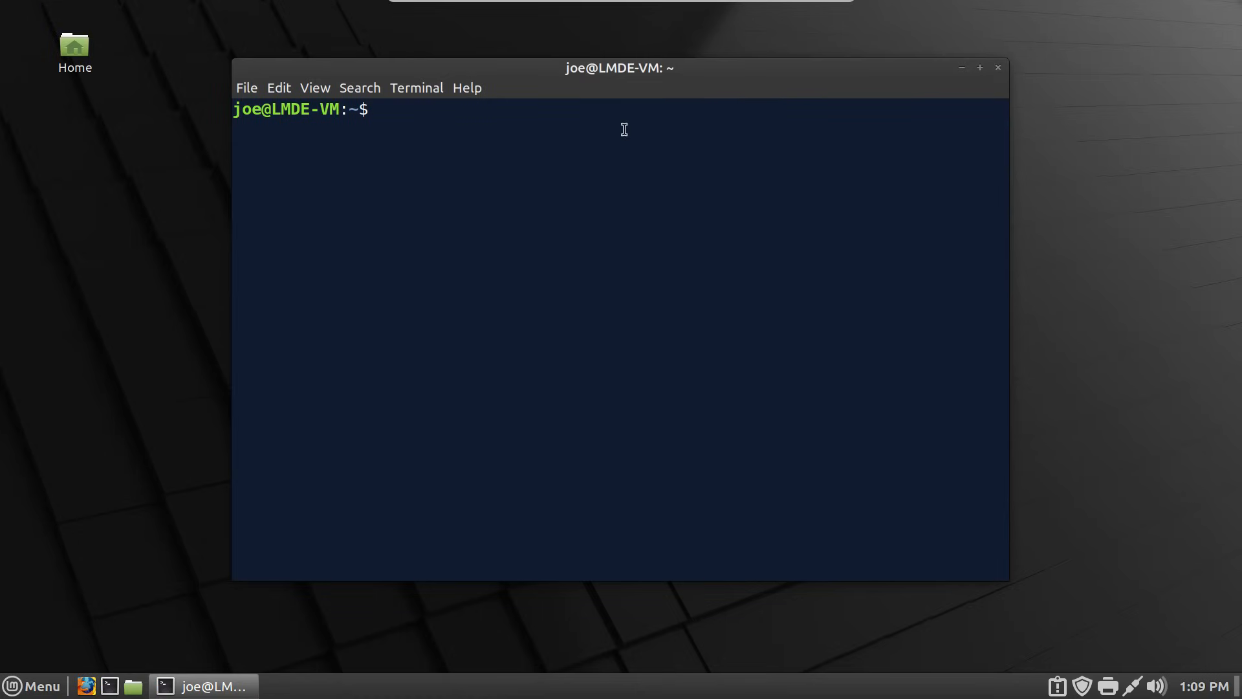
right_click(625, 129)
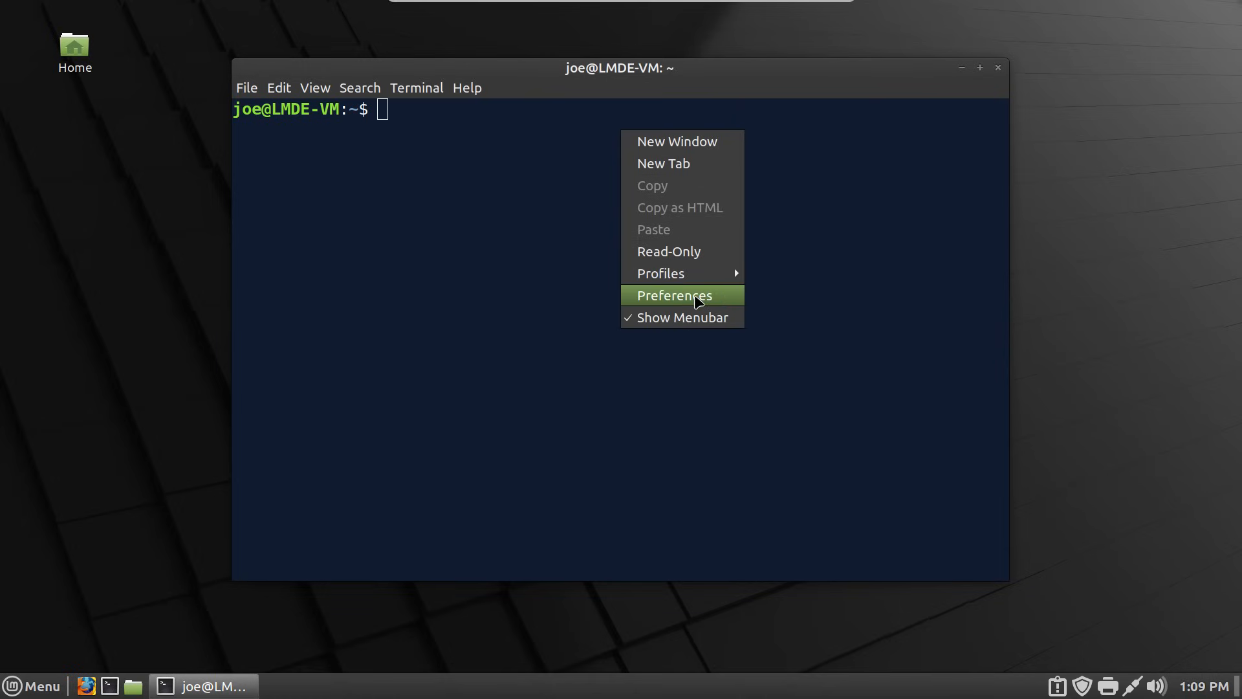
click(692, 317)
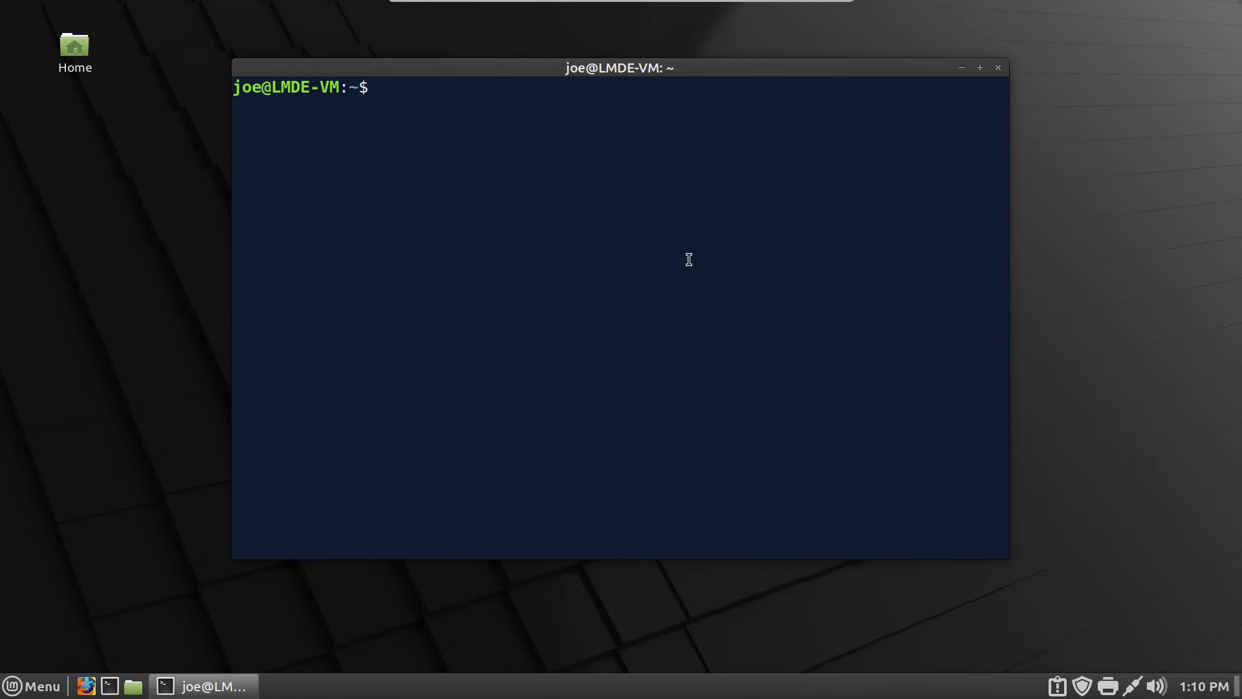
click(1000, 68)
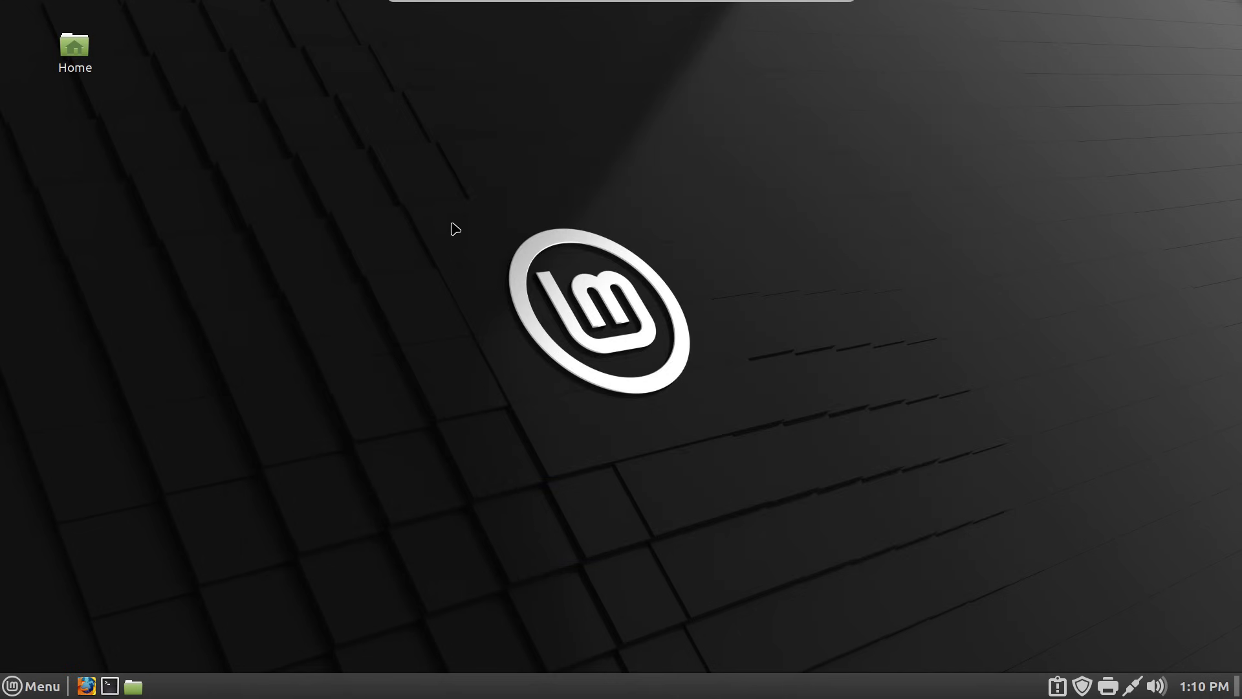
- Log out of the LMDE session and log back in with the account password
key(super)
click(32, 599)
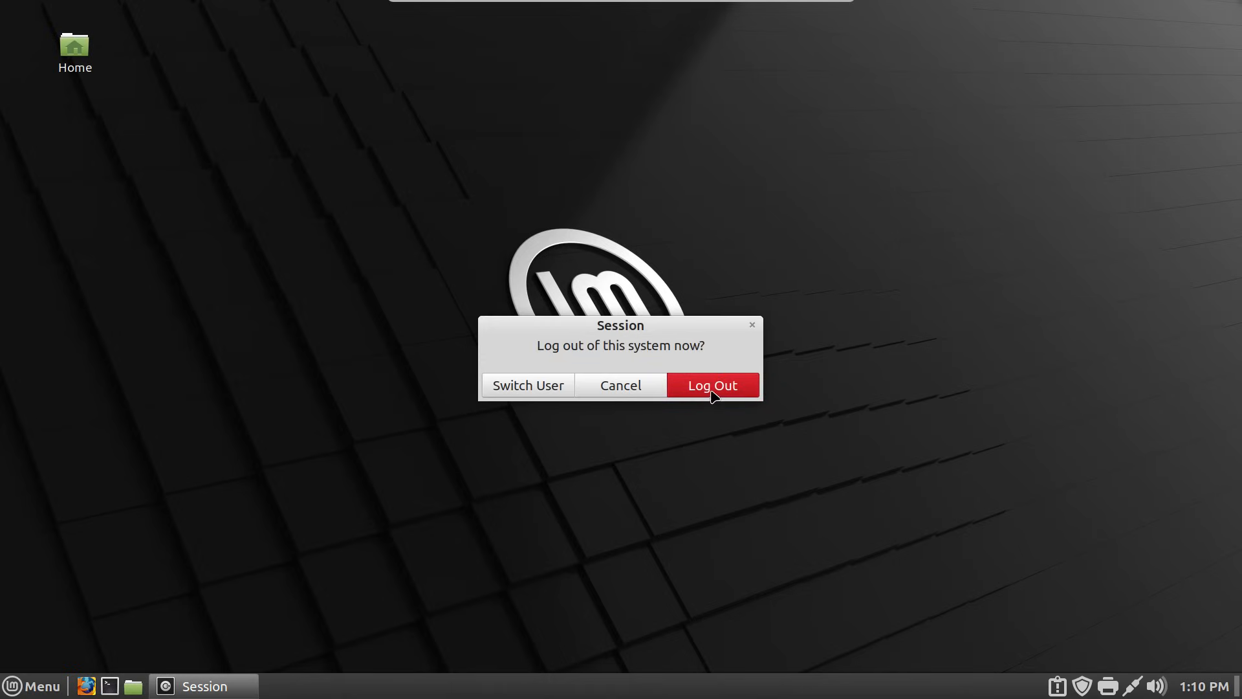
click(712, 386)
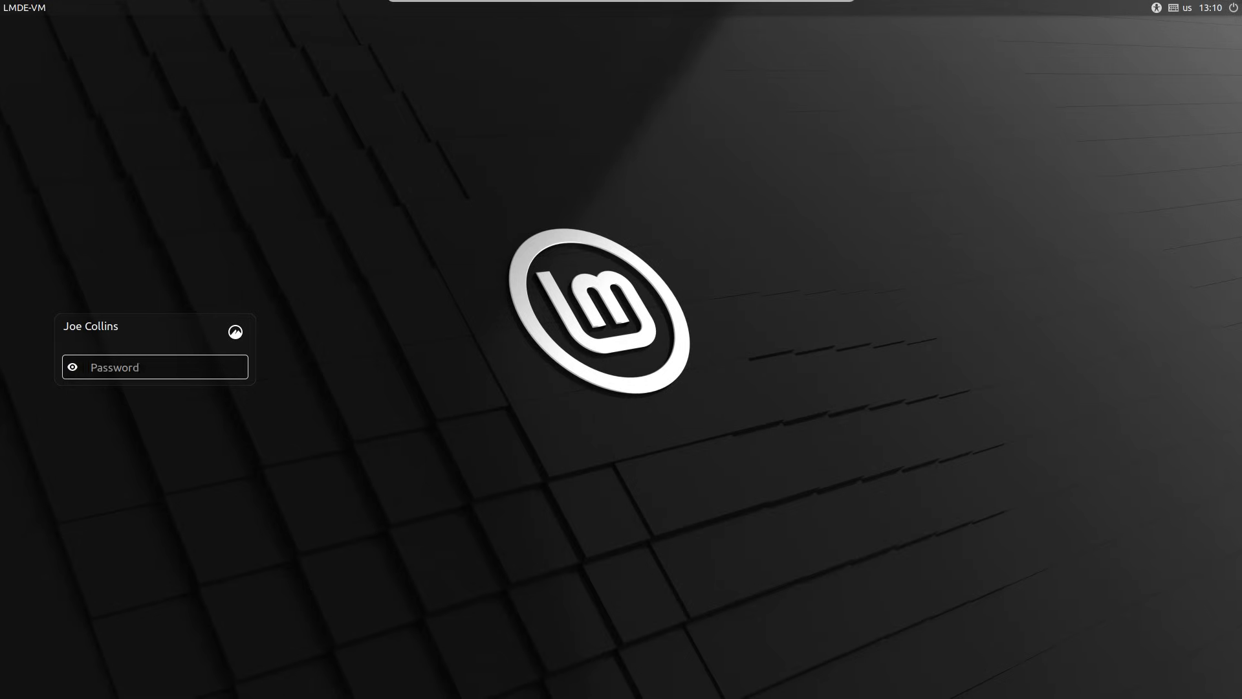
text(***)
key(Return)
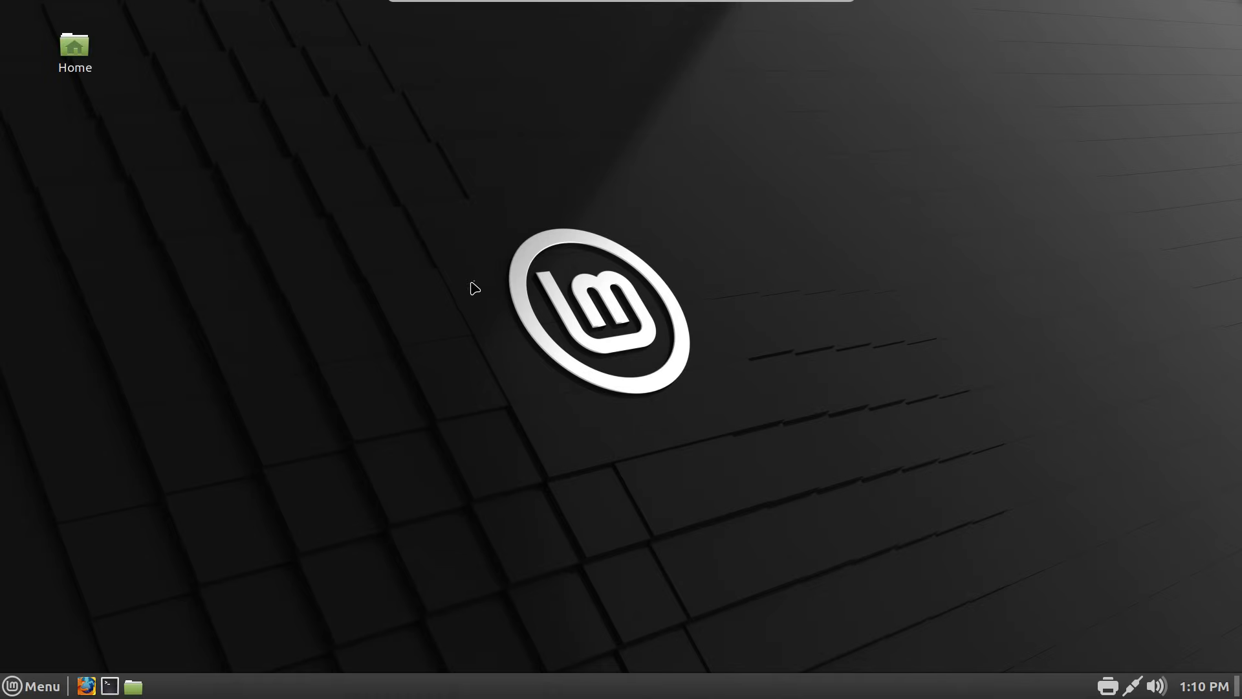
- Open a terminal, hide its menubar, reposition and close it, then dismiss the desktop menu
key(ctrl+alt+t)
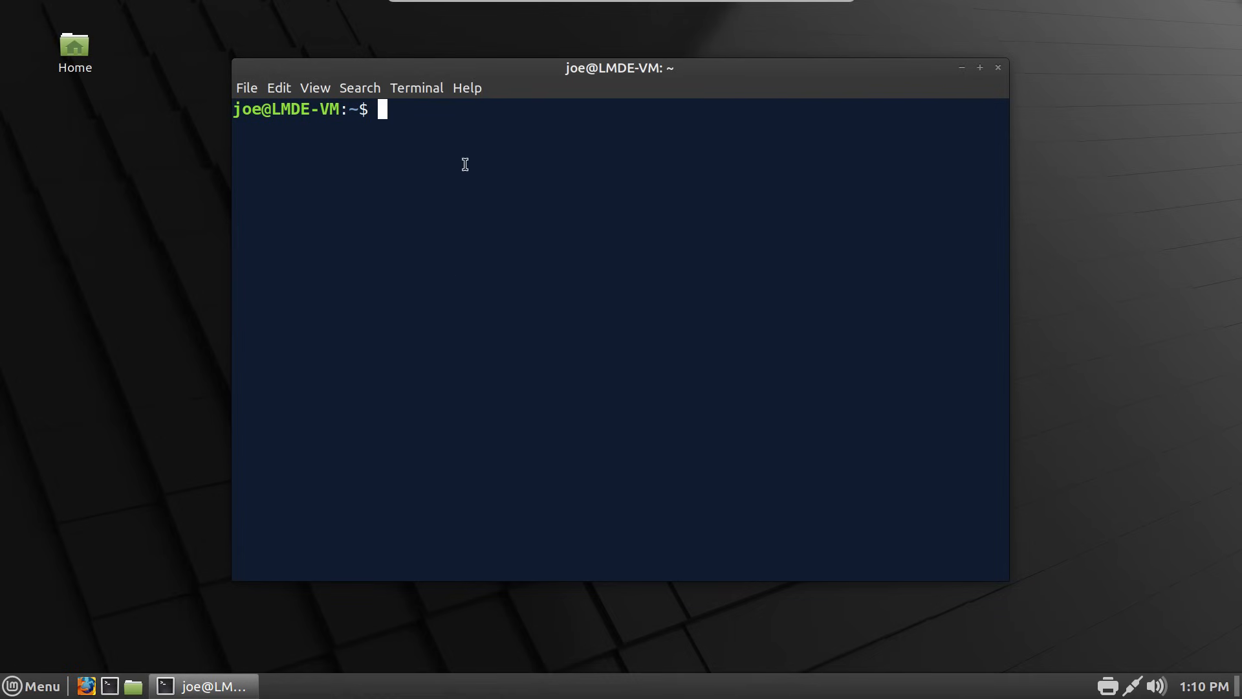
right_click(563, 137)
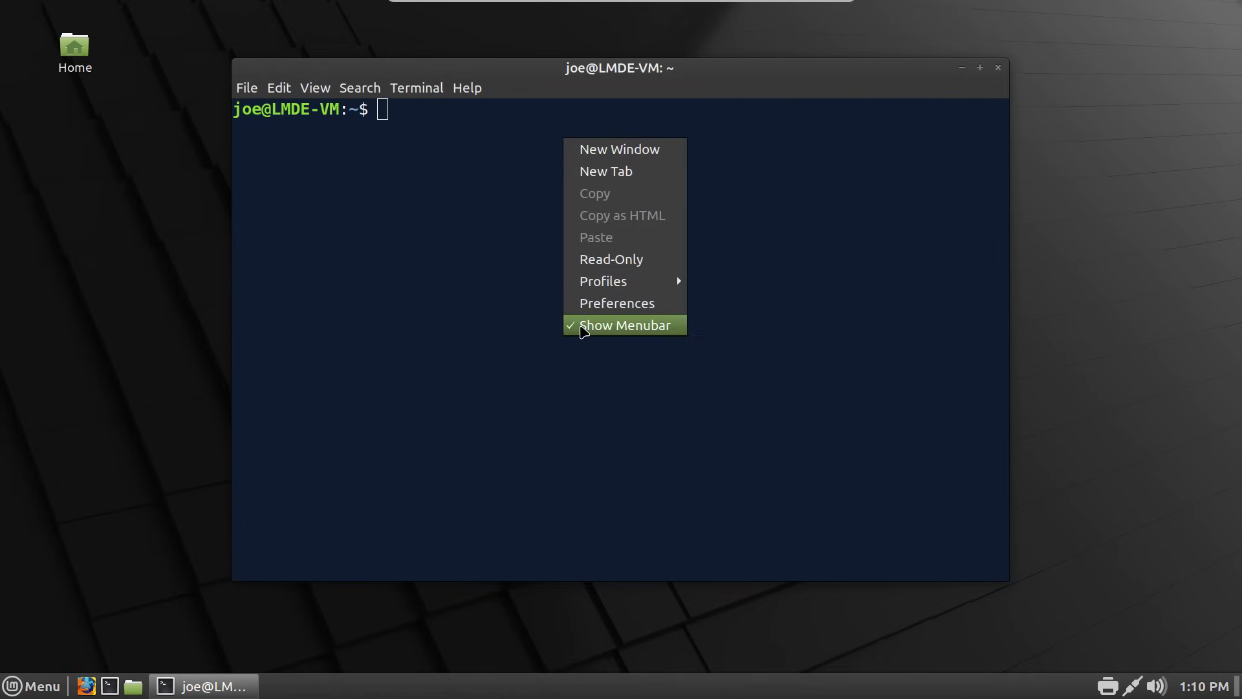
click(580, 325)
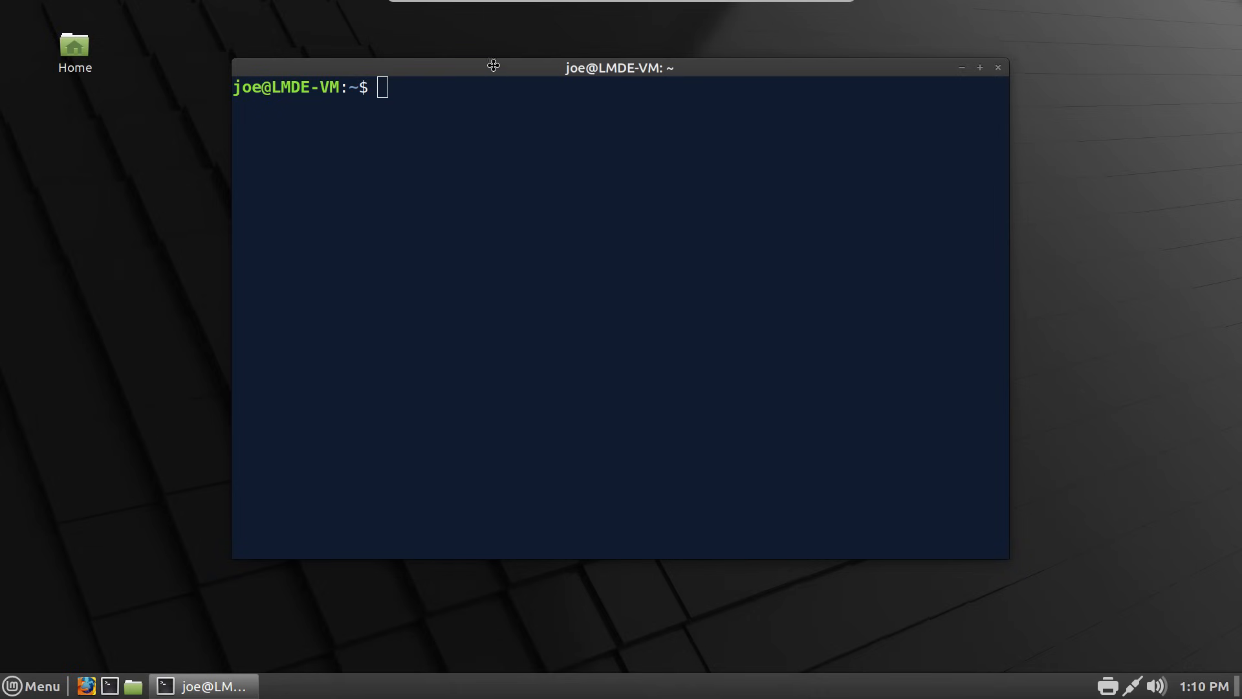
drag(495, 67, 588, 100)
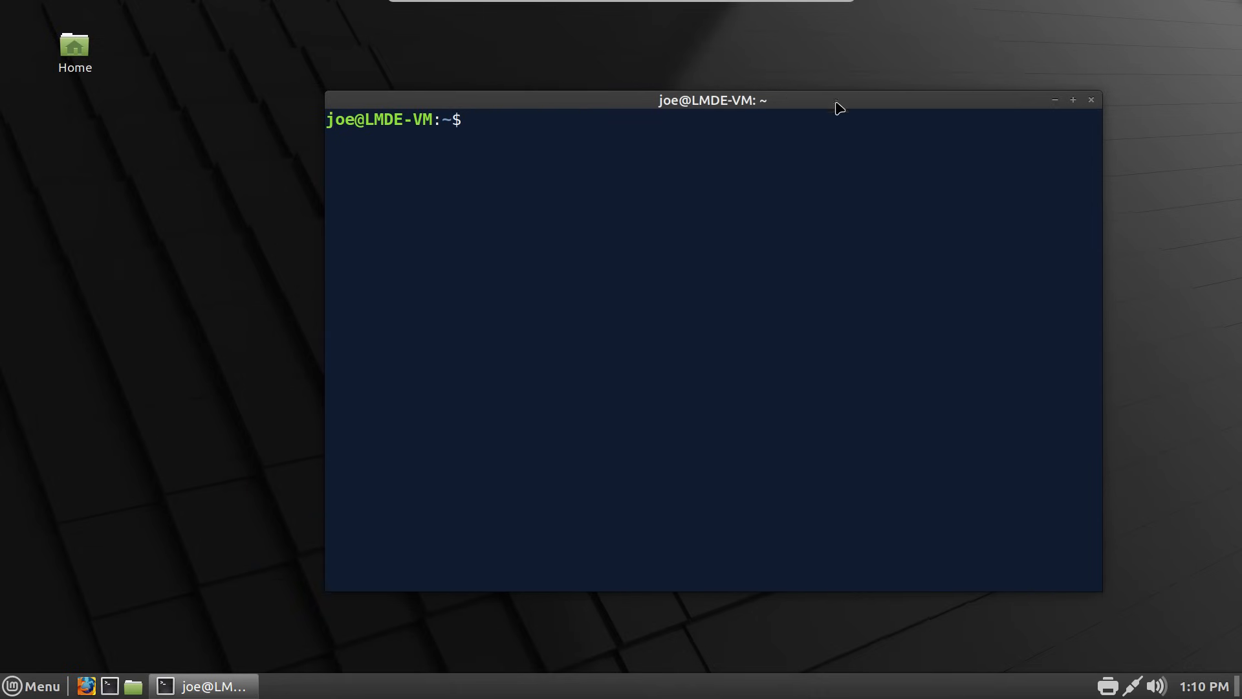
click(1092, 100)
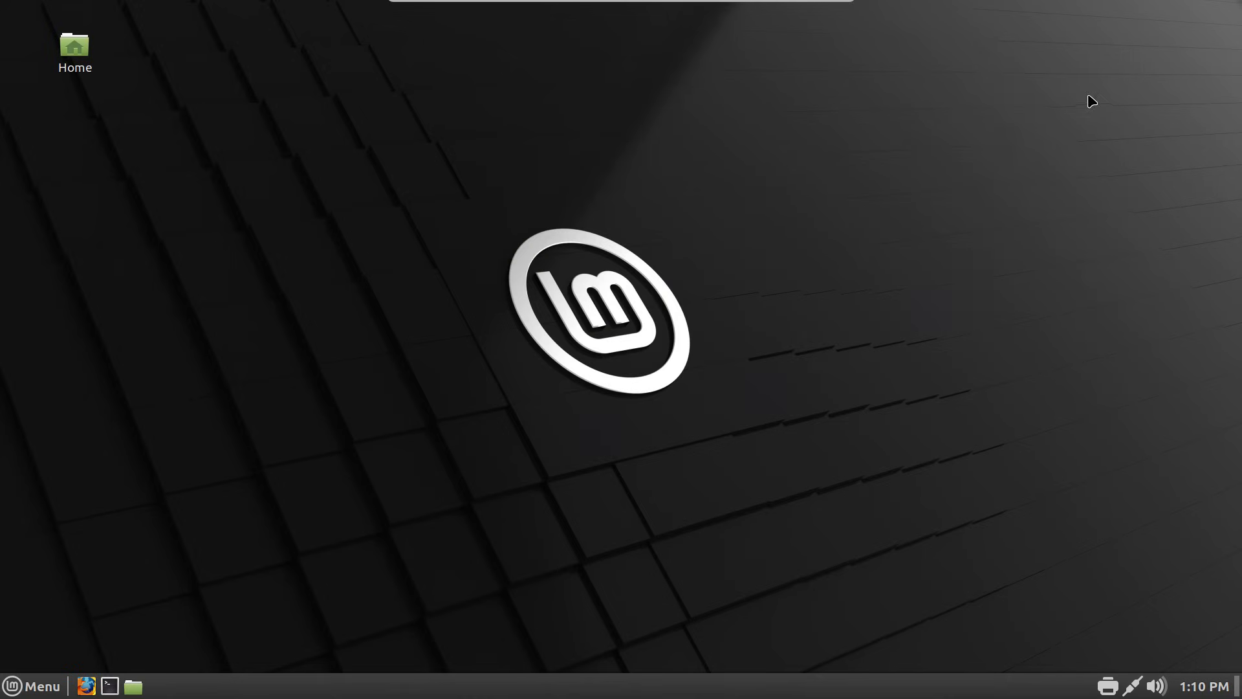
right_click(679, 178)
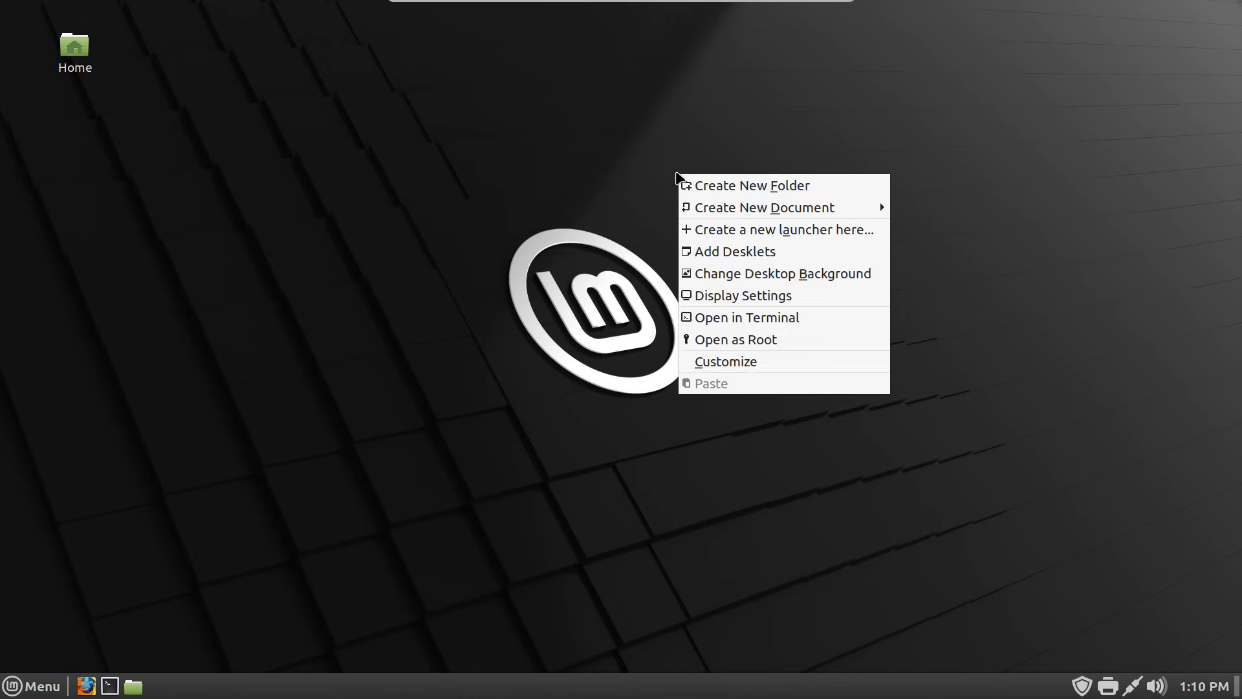
click(677, 173)
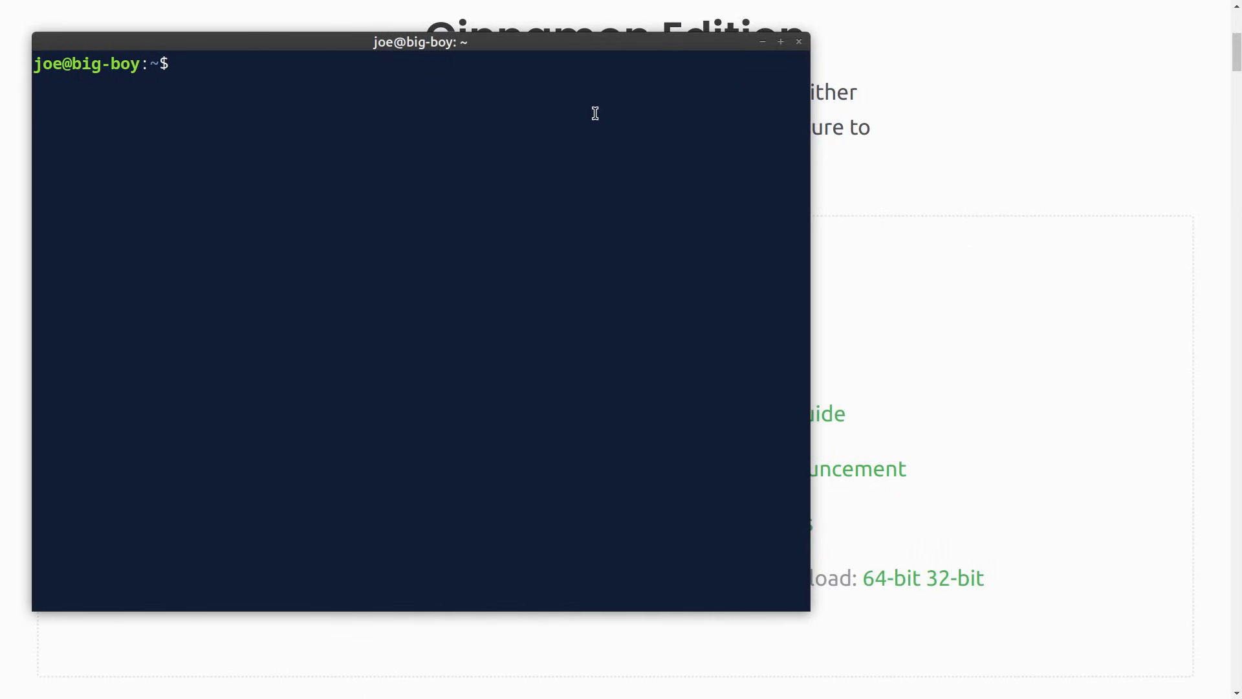
- Show the host terminal's menubar, hide and recall the drop-down terminal, then switch to Workspace 2
right_click(544, 104)
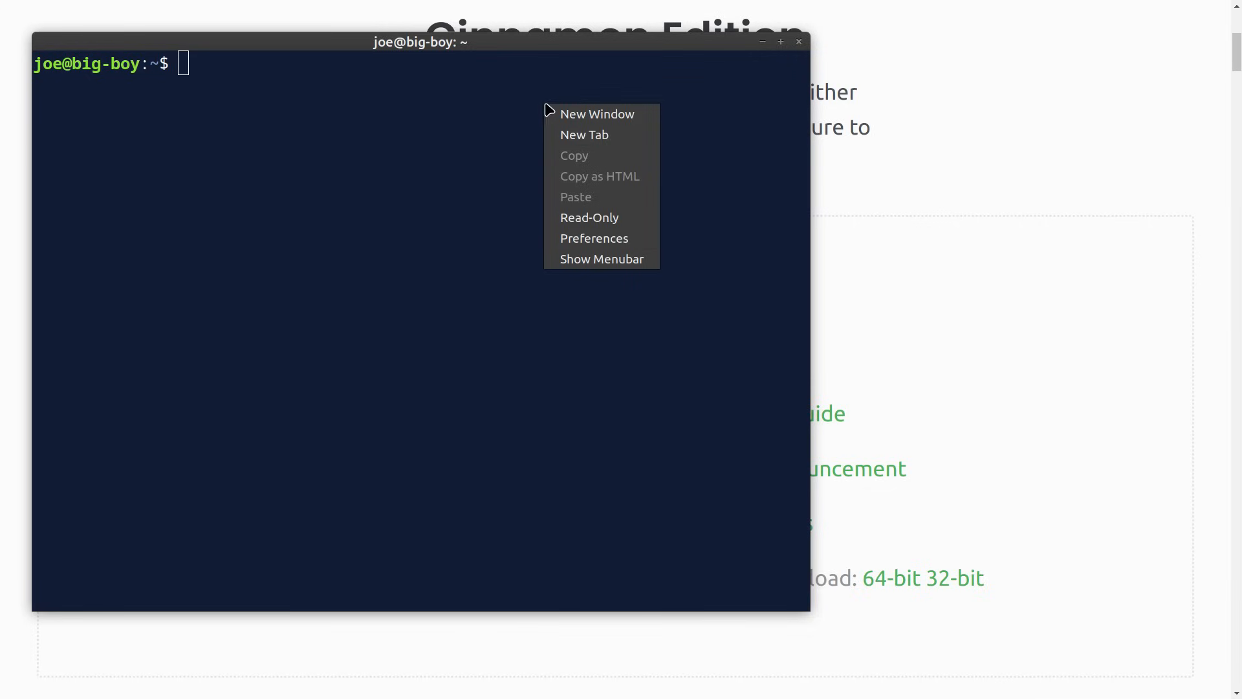
click(601, 260)
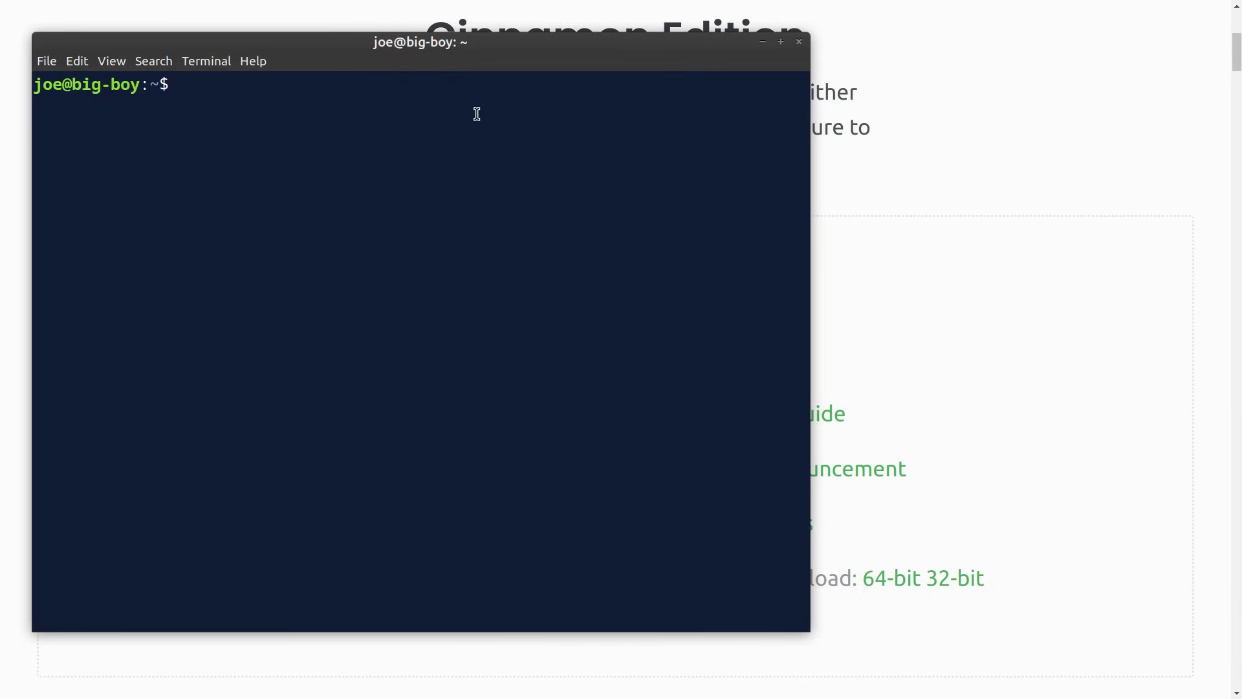
key(ctrl+d)
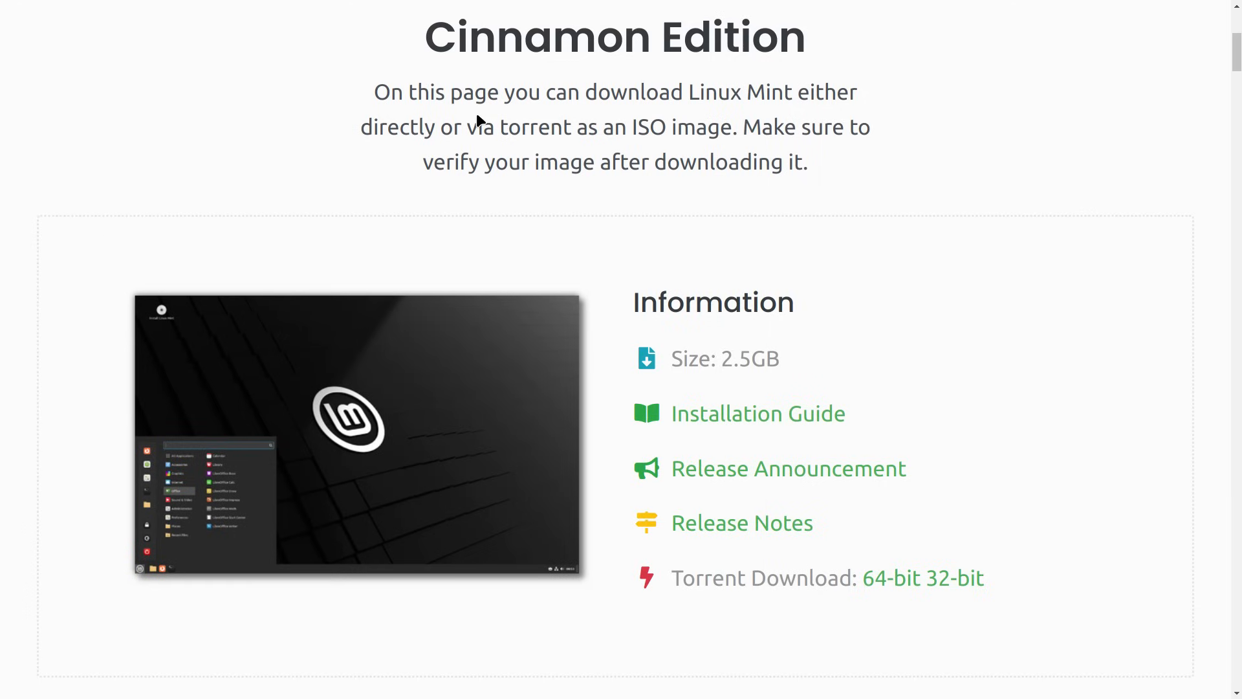
key(ctrl+alt+t)
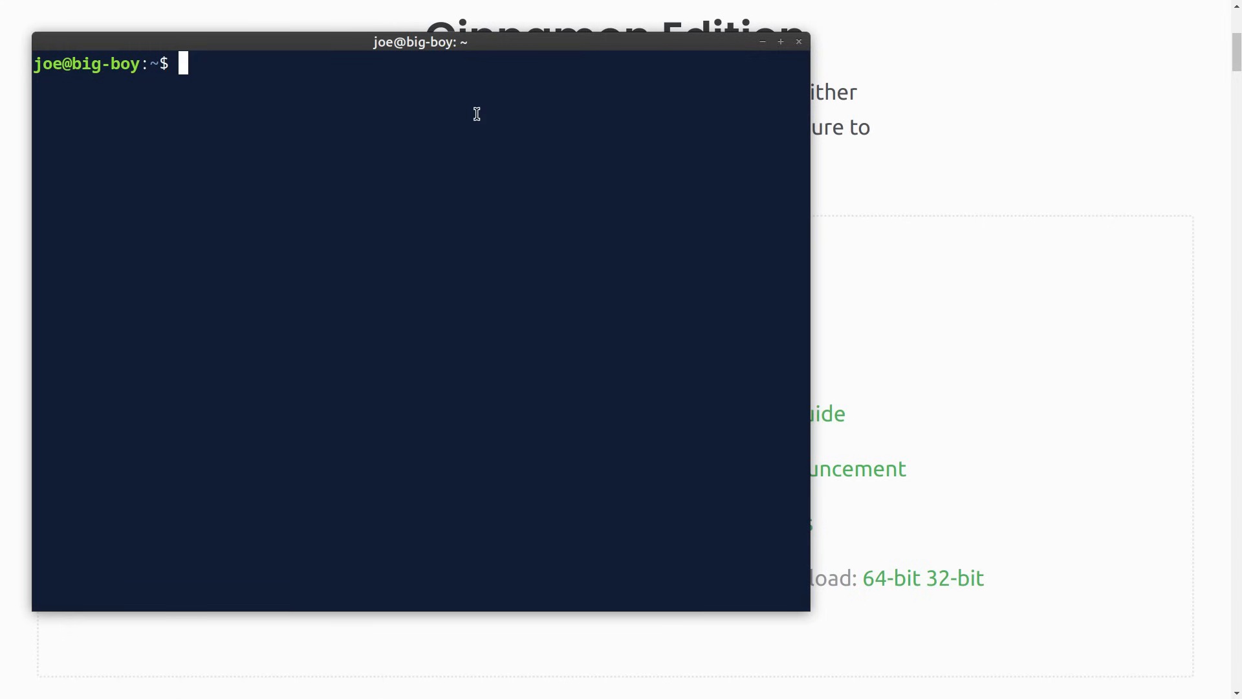
key(ctrl+alt+Right)
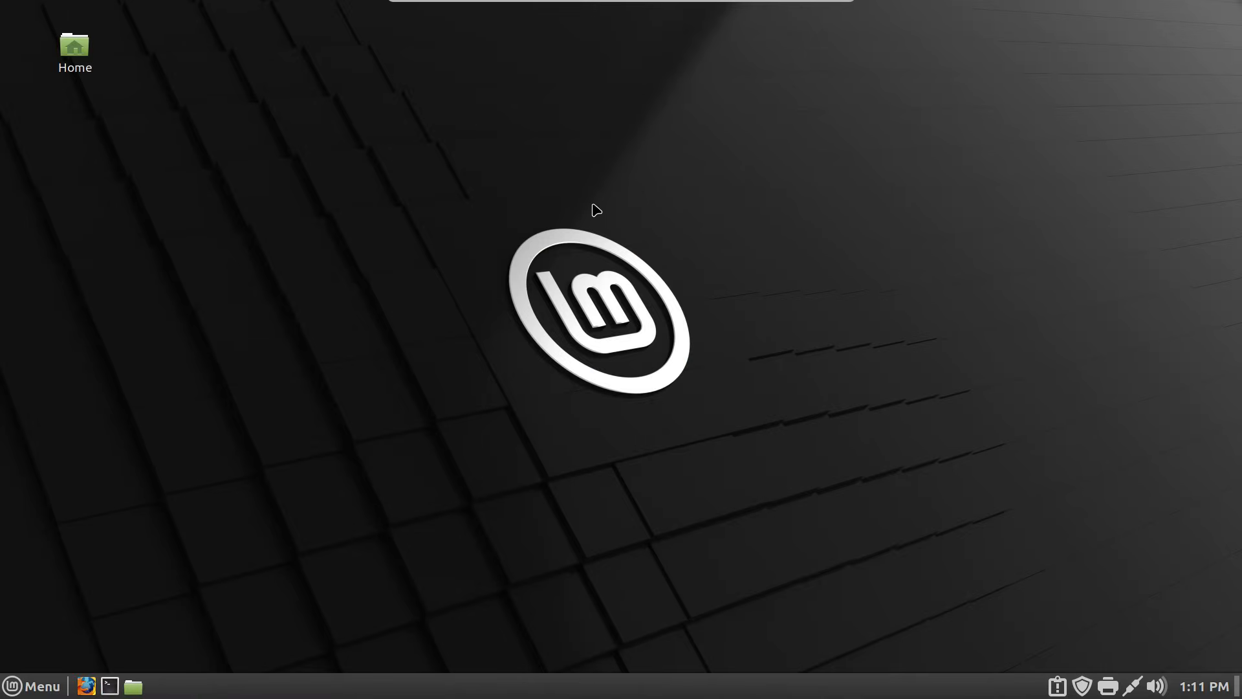
- Open a new LMDE terminal with Ctrl+Alt+T and untick Show Menubar
key(ctrl+alt+t)
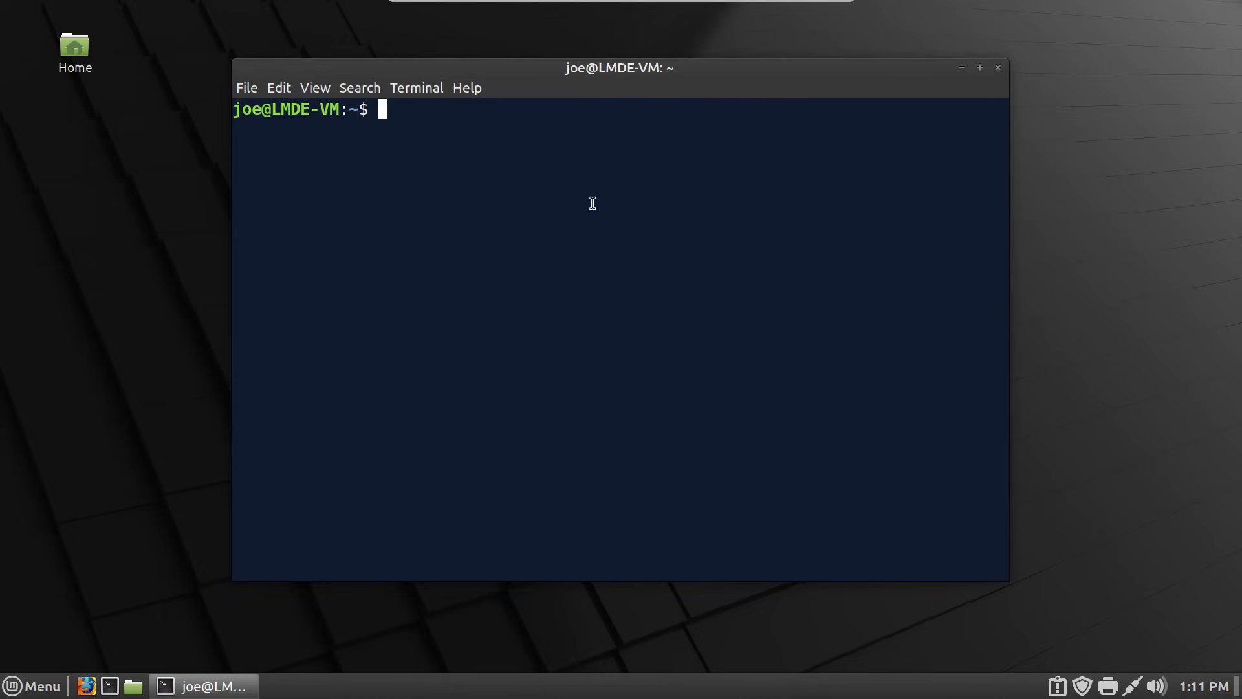
right_click(551, 174)
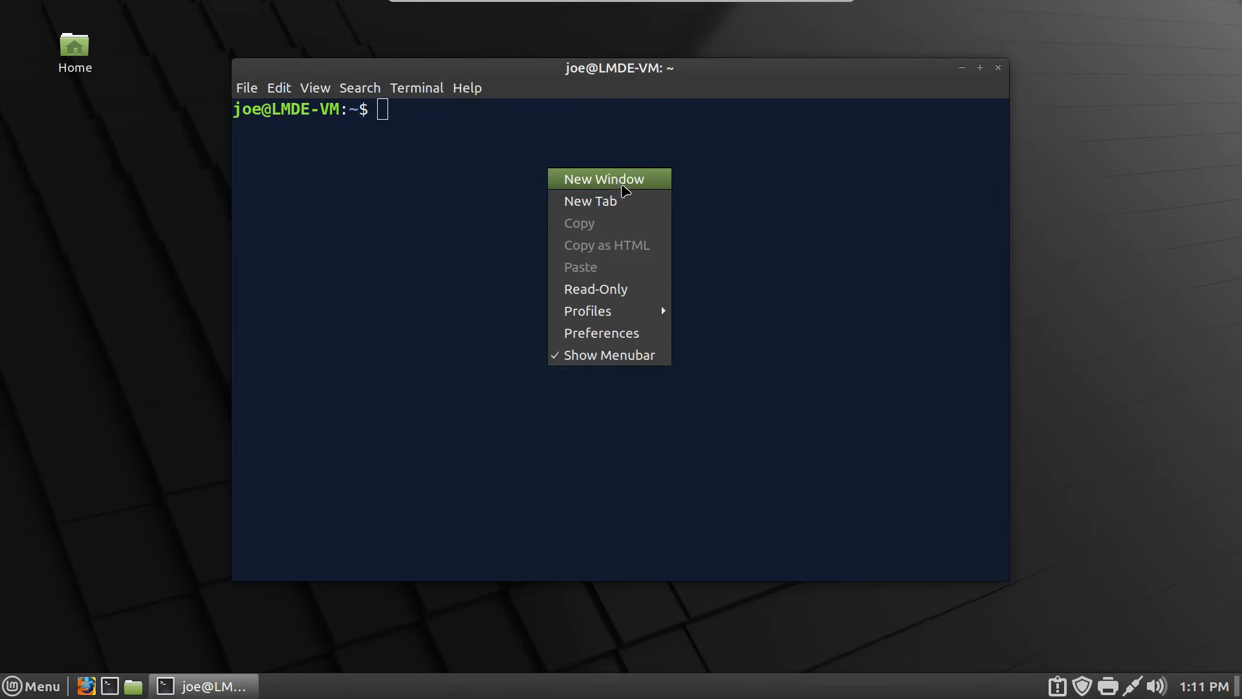
click(615, 358)
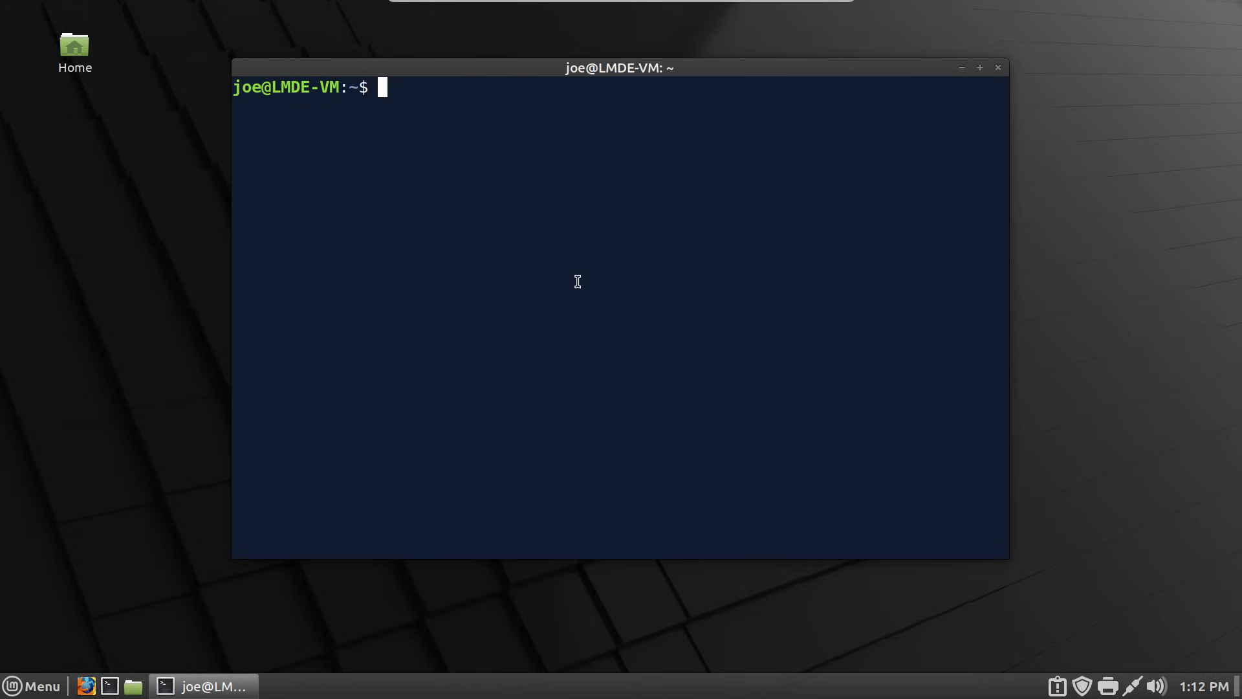
- Run sftp 192.168.0.11, answer yes to the host key prompt, and enter the password
text(sfty)
key(BackSpace)
key(BackSpace)
key(BackSpace)
key(BackSpace)
text(sftp)
text(192.)
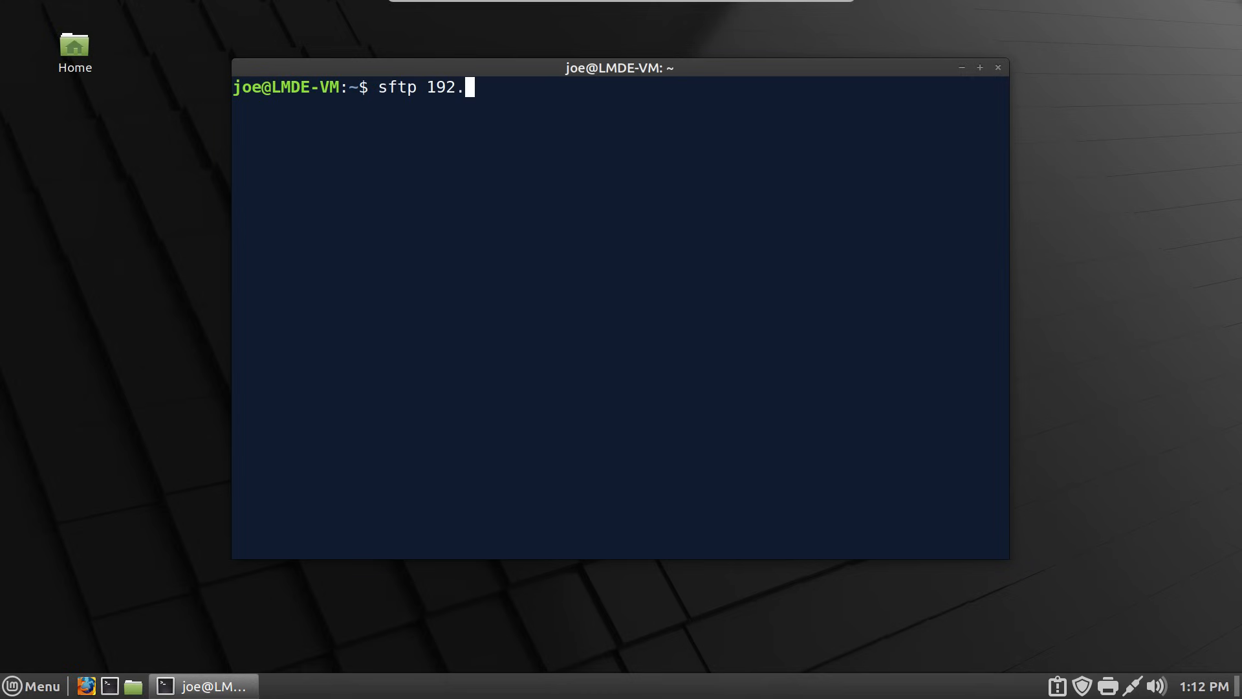
text(168.0.11)
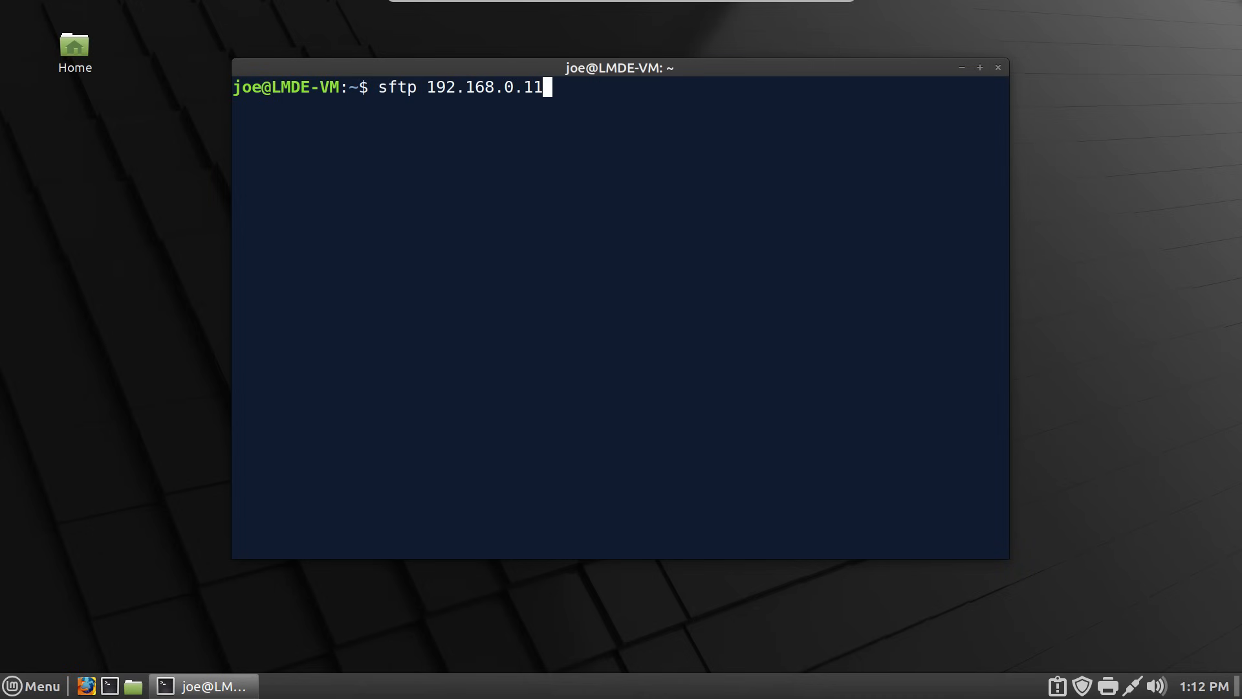
key(Return)
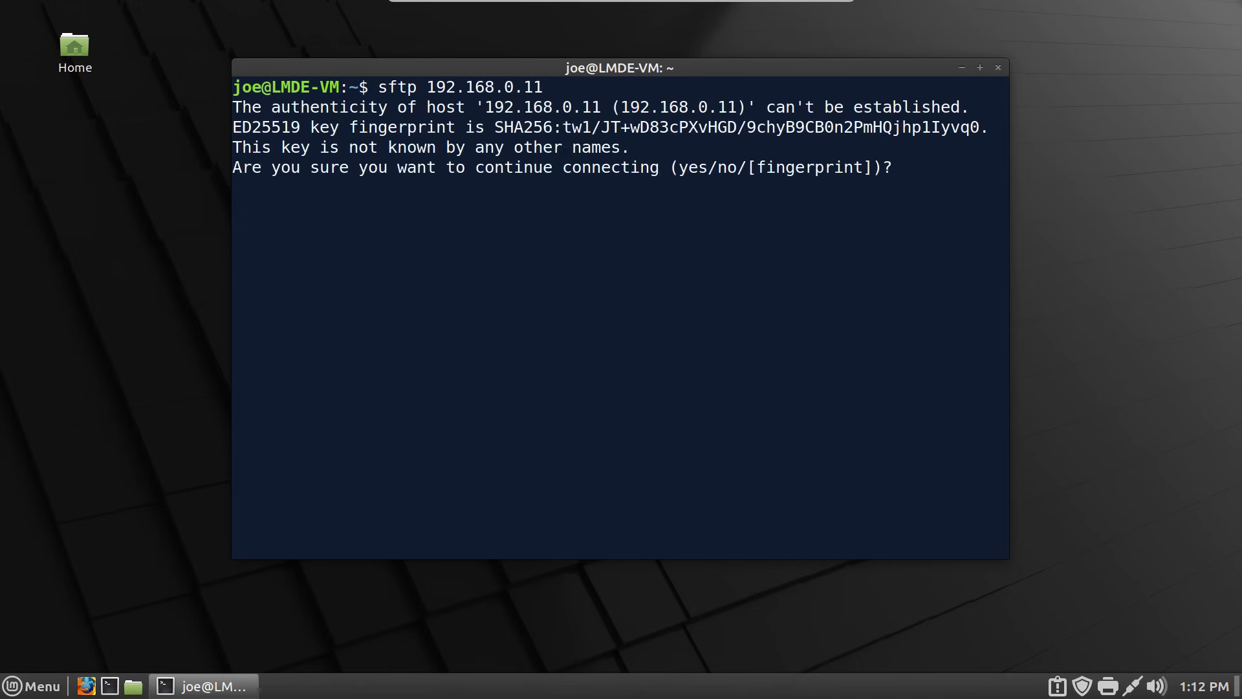
text(yes)
key(Return)
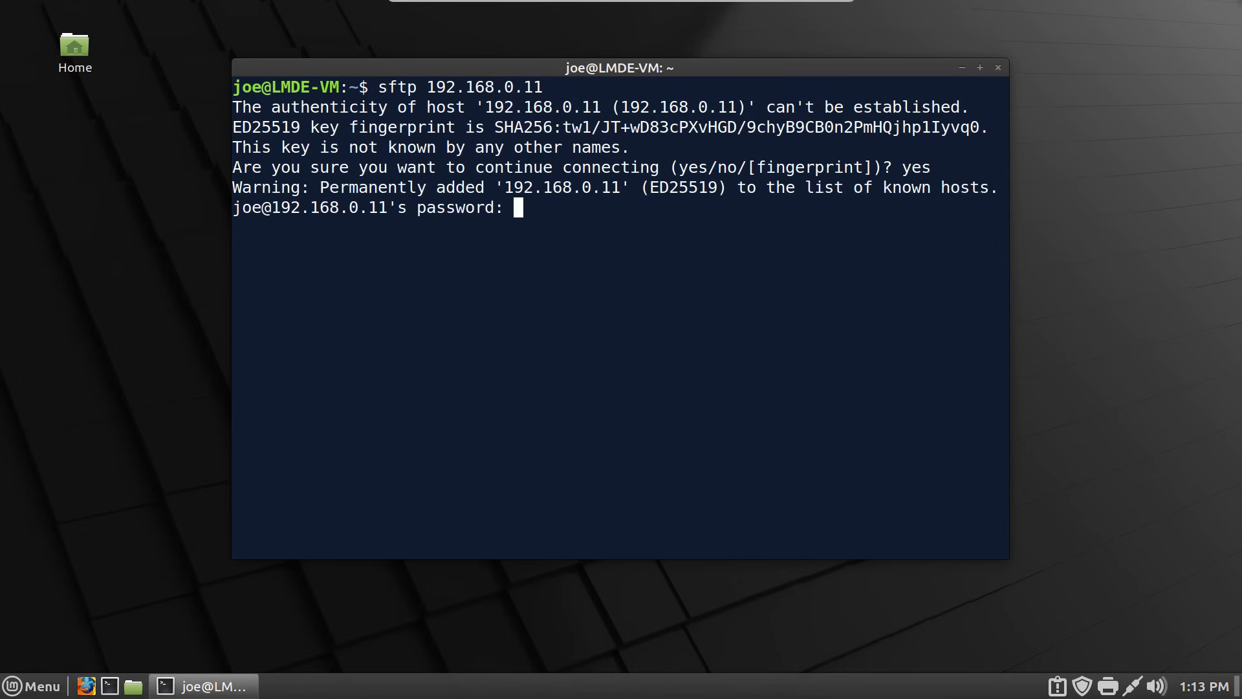
key(Return)
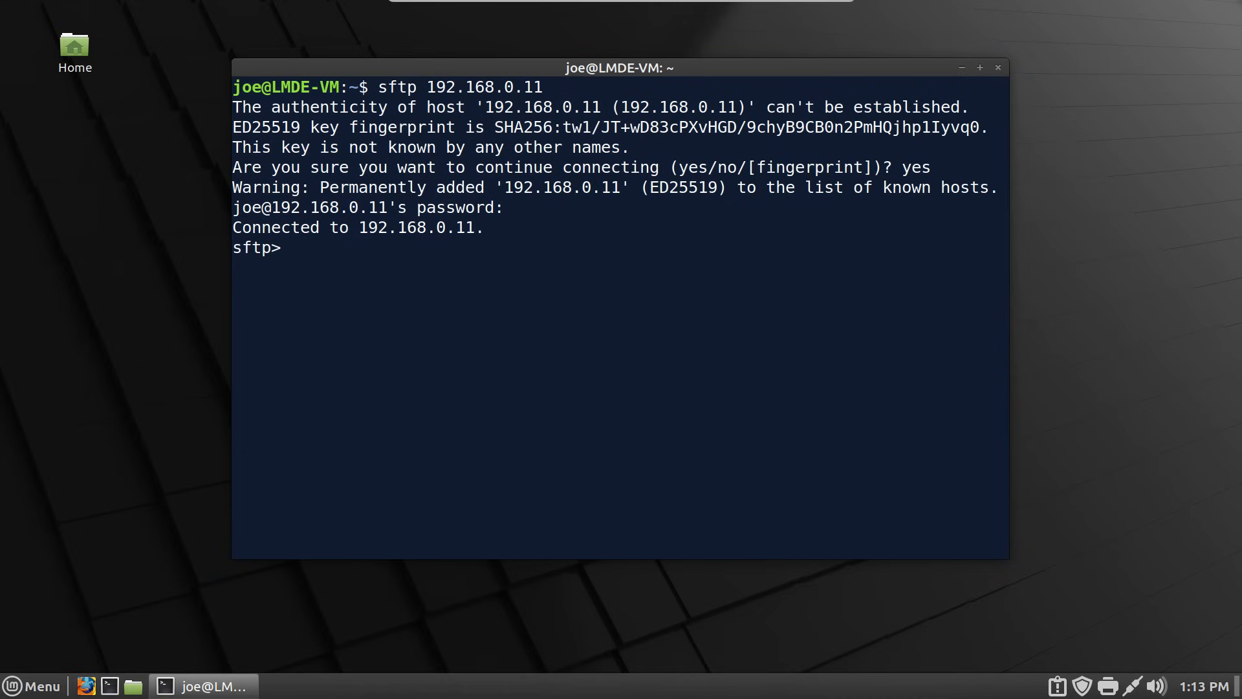
- Download the .face file and, recursively, the .thunderbird folder over sftp
text(get .face)
key(Return)
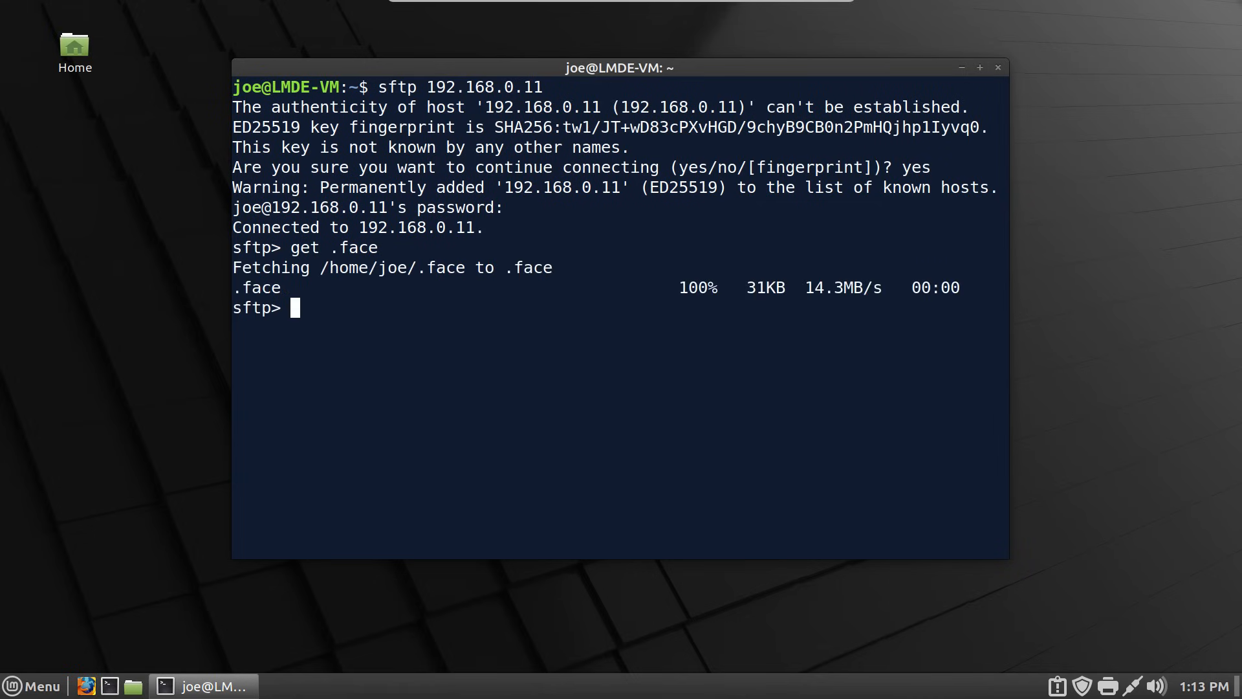
text(get)
text(-r .thunderbird/)
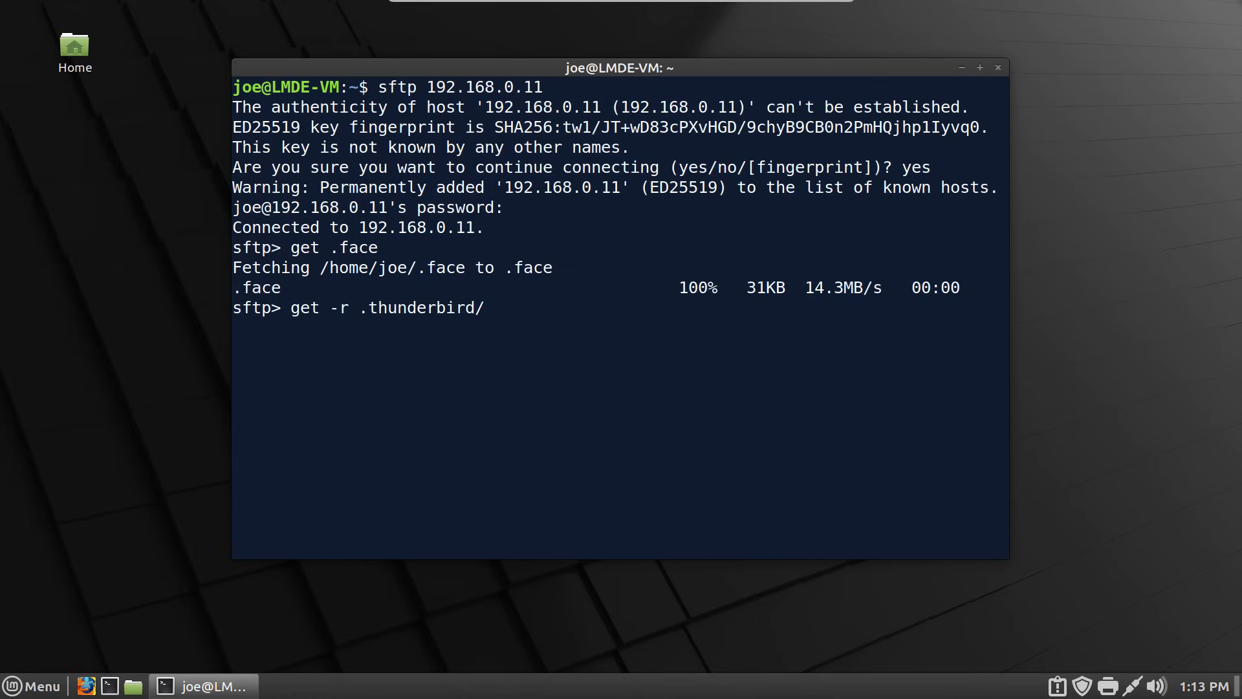
key(BackSpace)
key(Return)
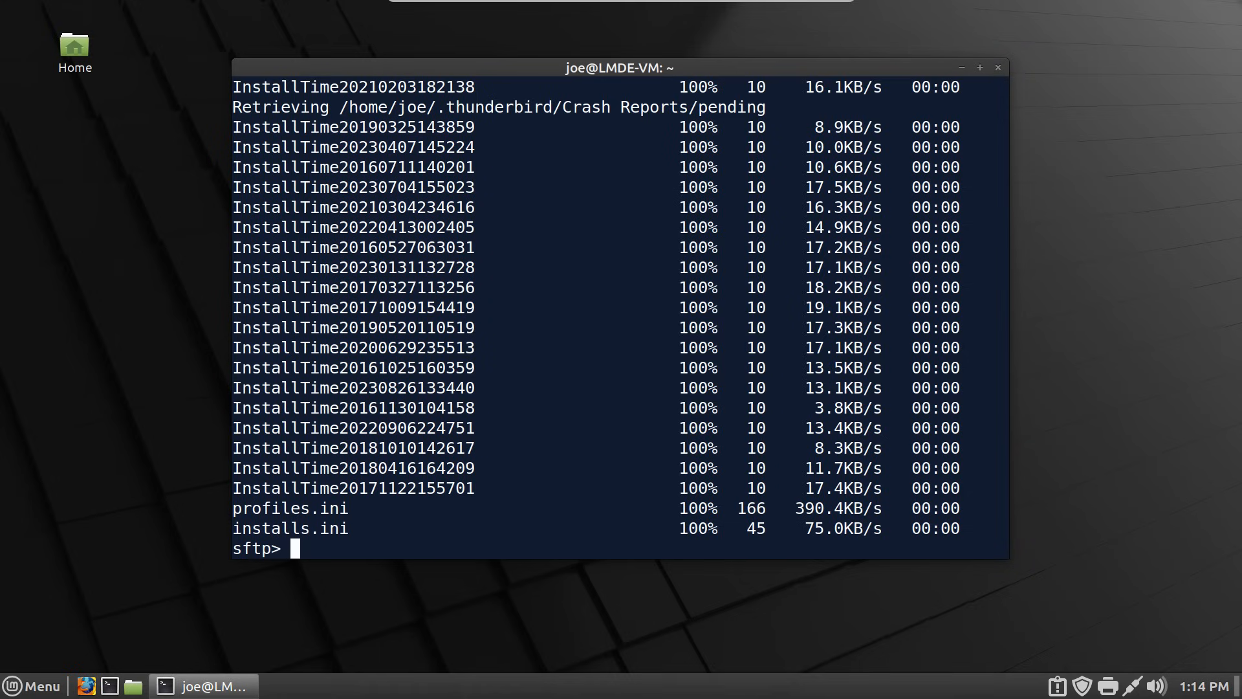
- Download the bin folder with get -r bin, then exit sftp with bye
text(get -r .thunderbird)
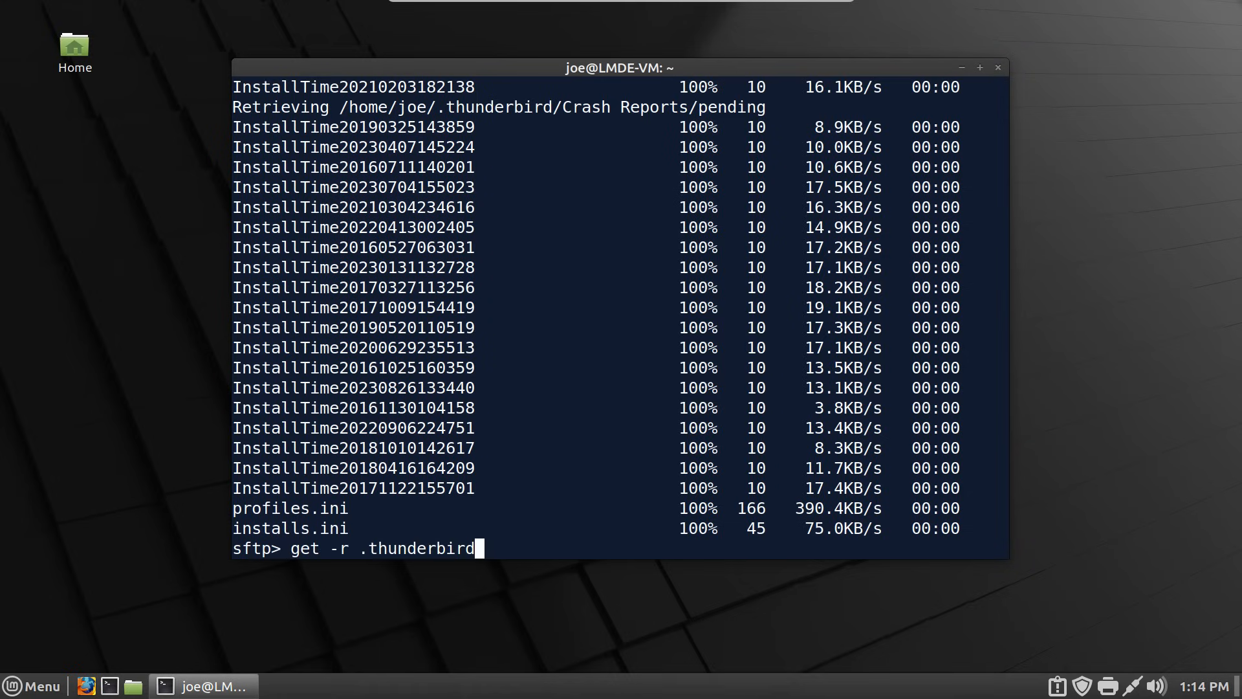
key(BackSpace)
key(BackSpace)
key(BackSpace)
key(BackSpace)
key(BackSpace)
key(BackSpace)
key(BackSpace)
key(BackSpace)
key(BackSpace)
key(BackSpace)
key(BackSpace)
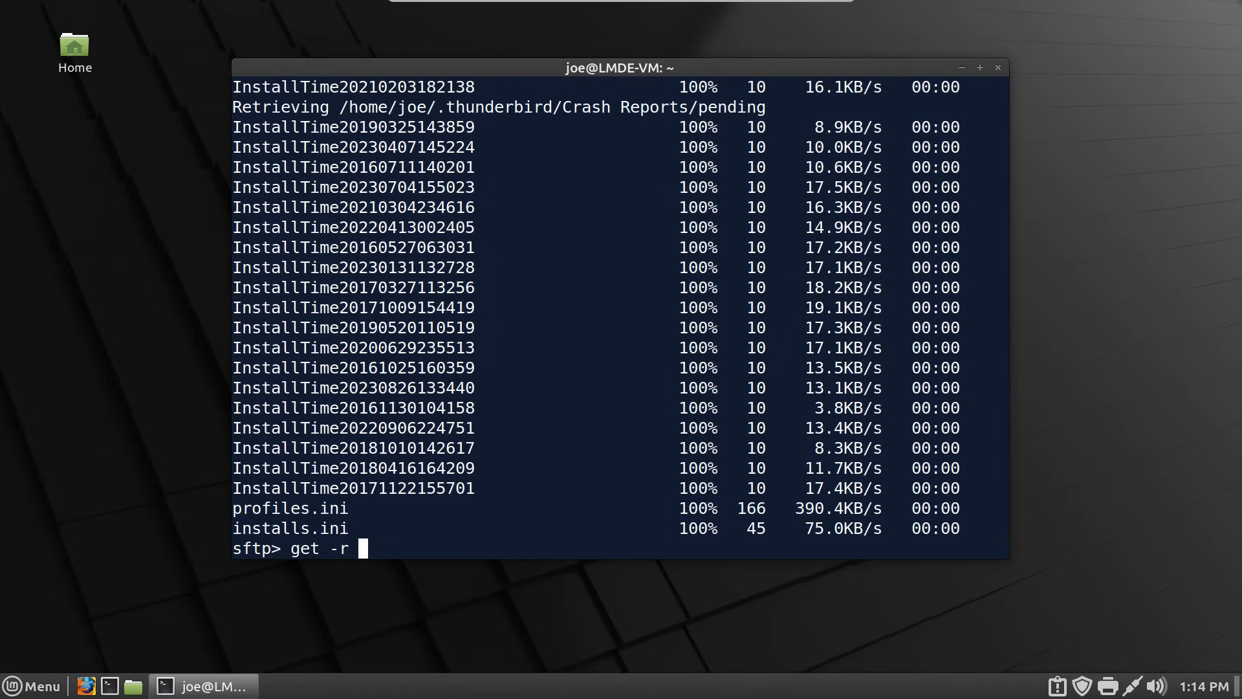
text(bin)
key(Return)
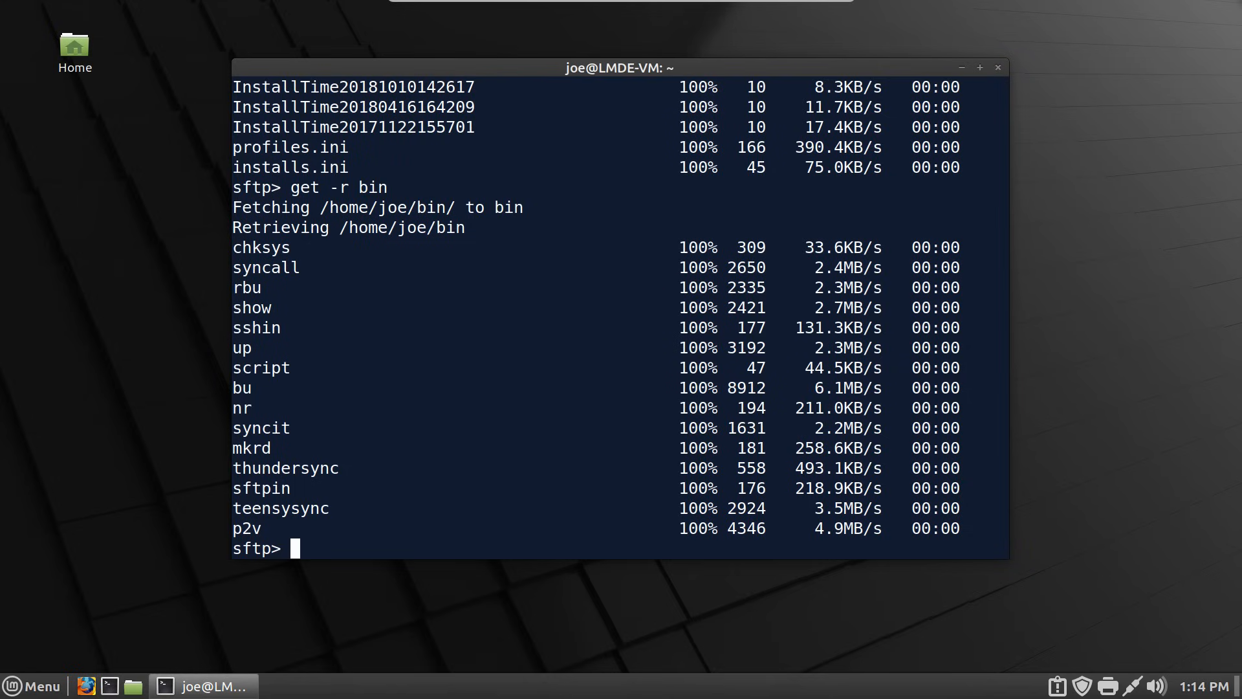
text(bye)
key(Return)
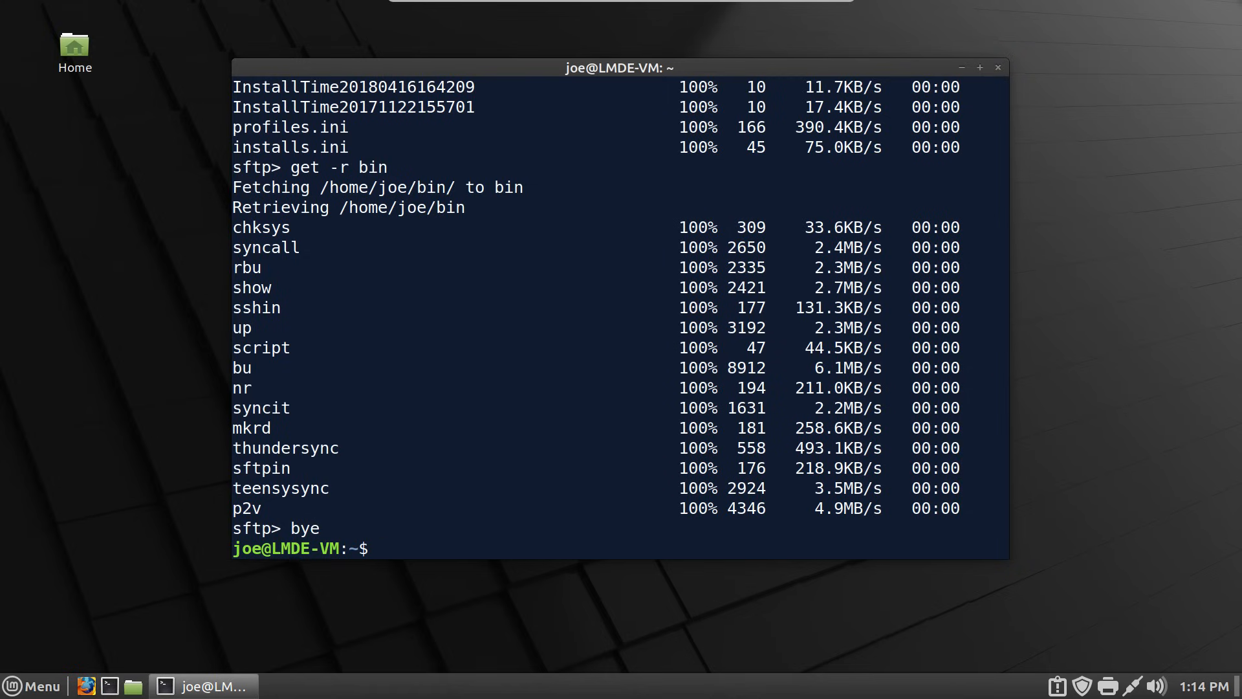
- Log out of LMDE, log back in with the password, and open a new terminal
key(super)
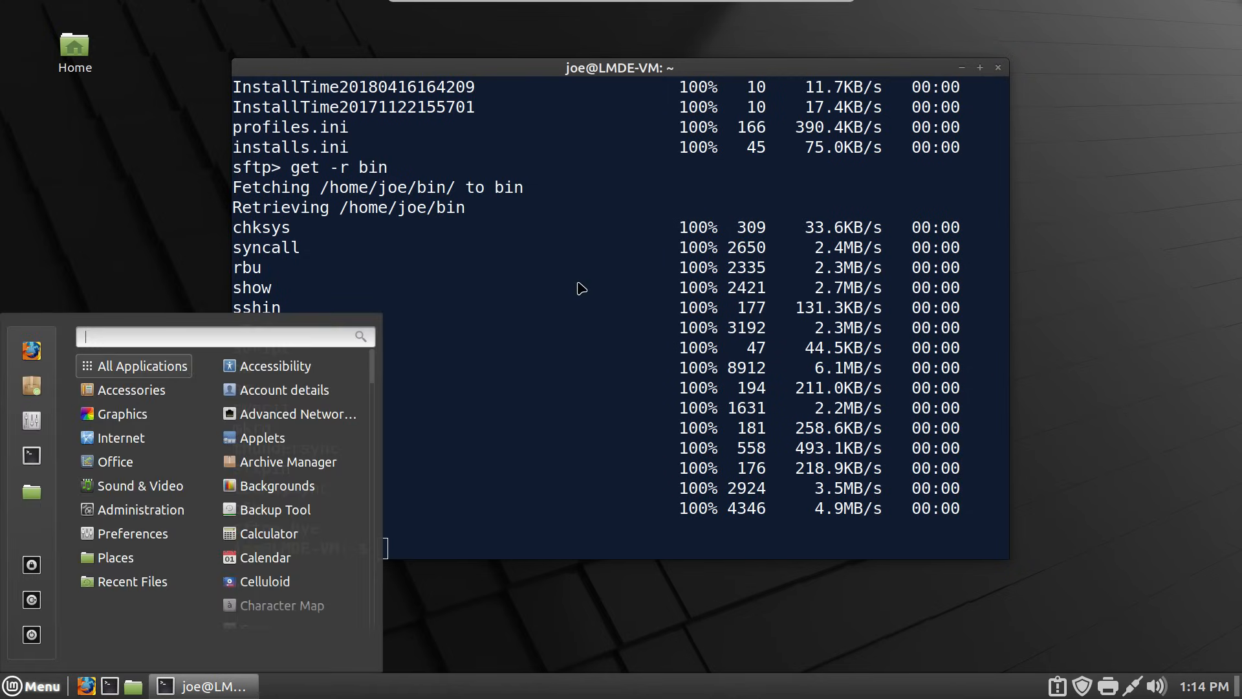
click(31, 599)
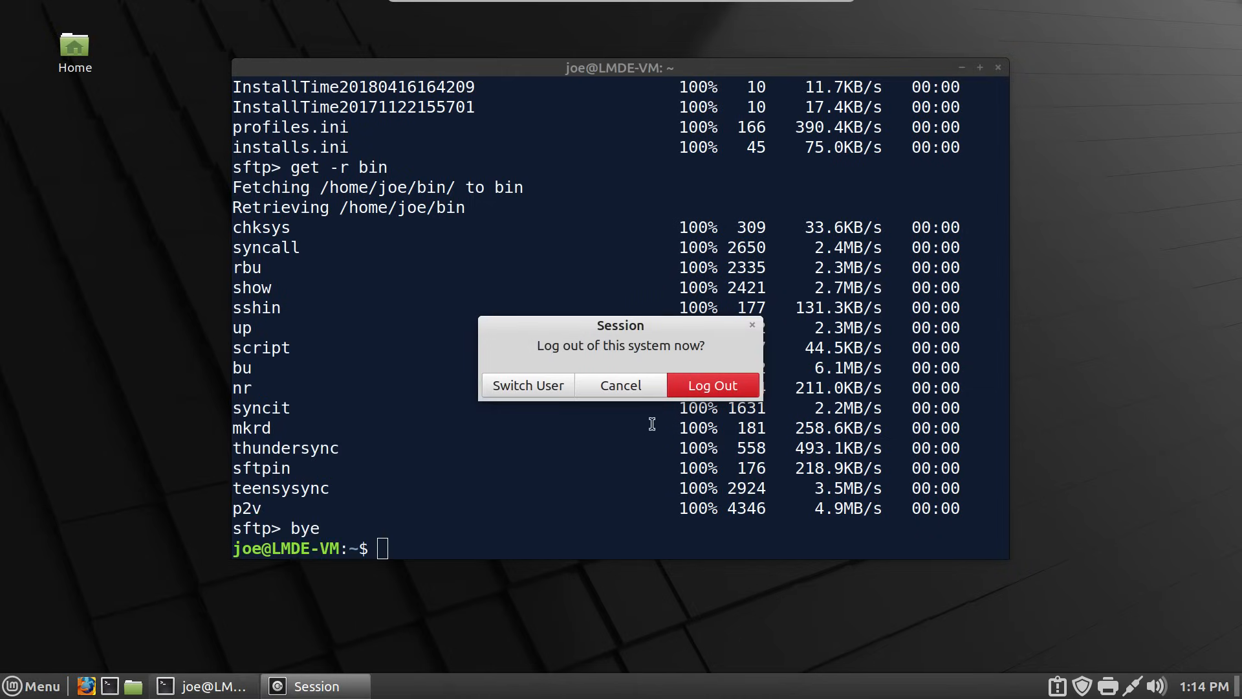
click(687, 387)
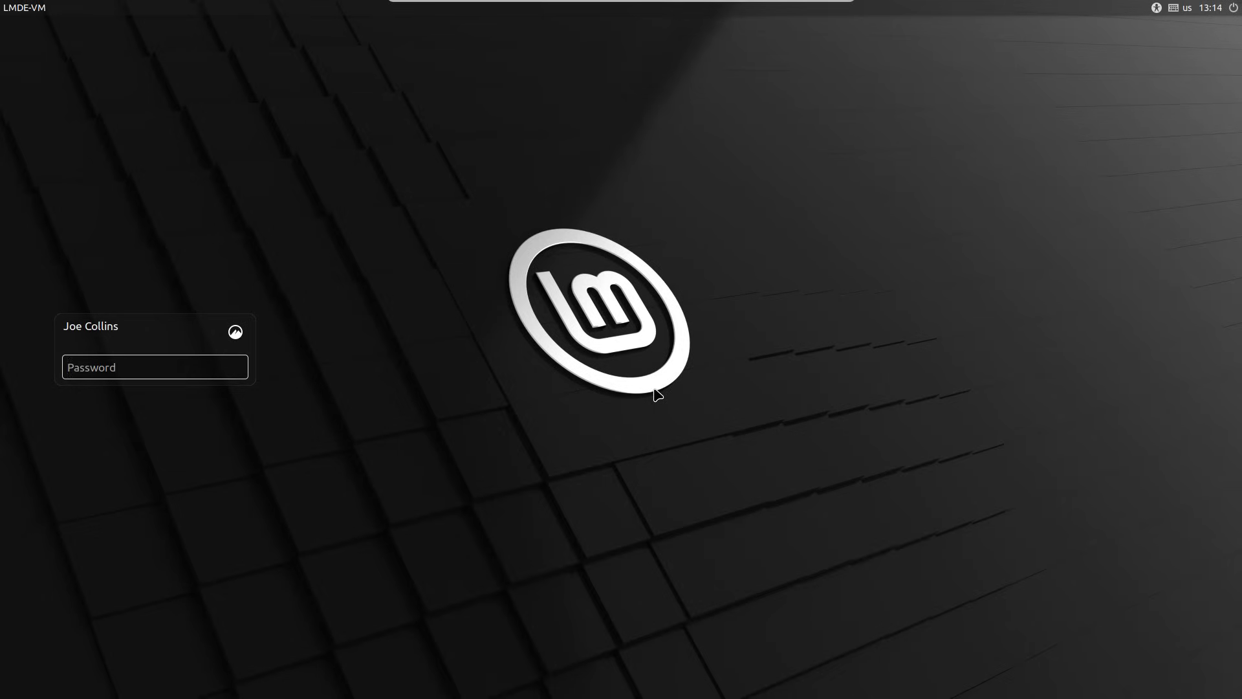
text(********)
key(Return)
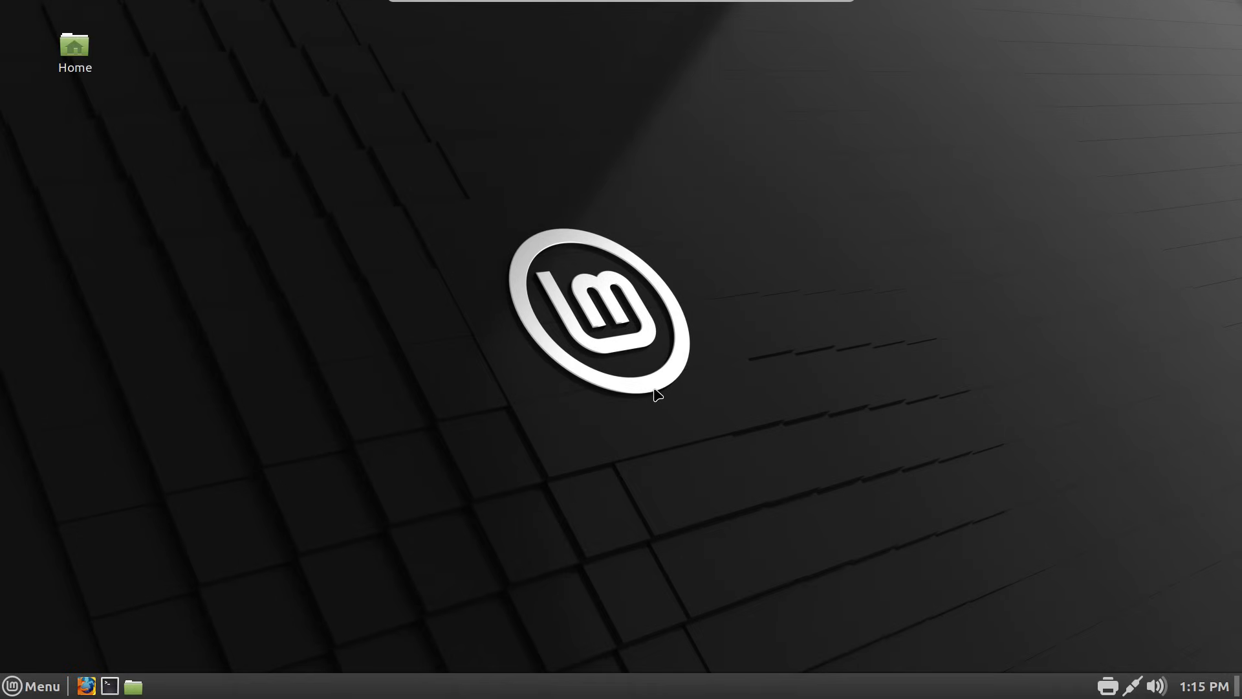
key(ctrl+alt+t)
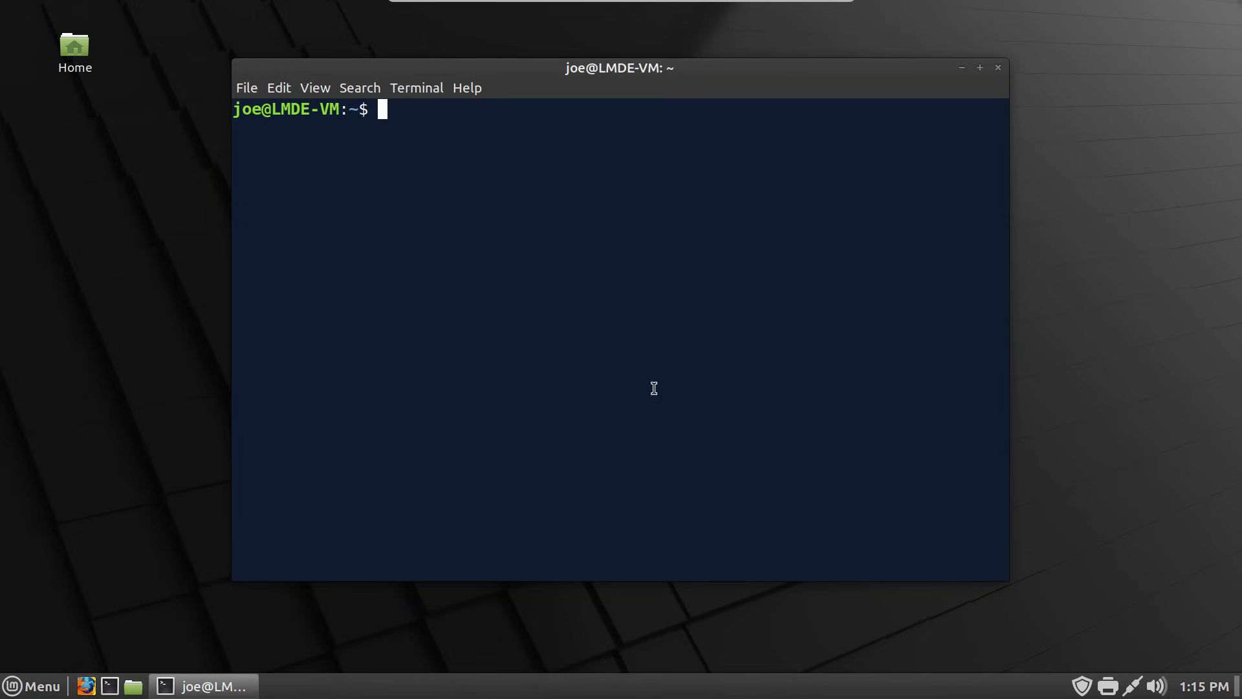
- SSH into 192.168.0.11 with sshin 11, log in, then exit the remote session
text(sshin 11)
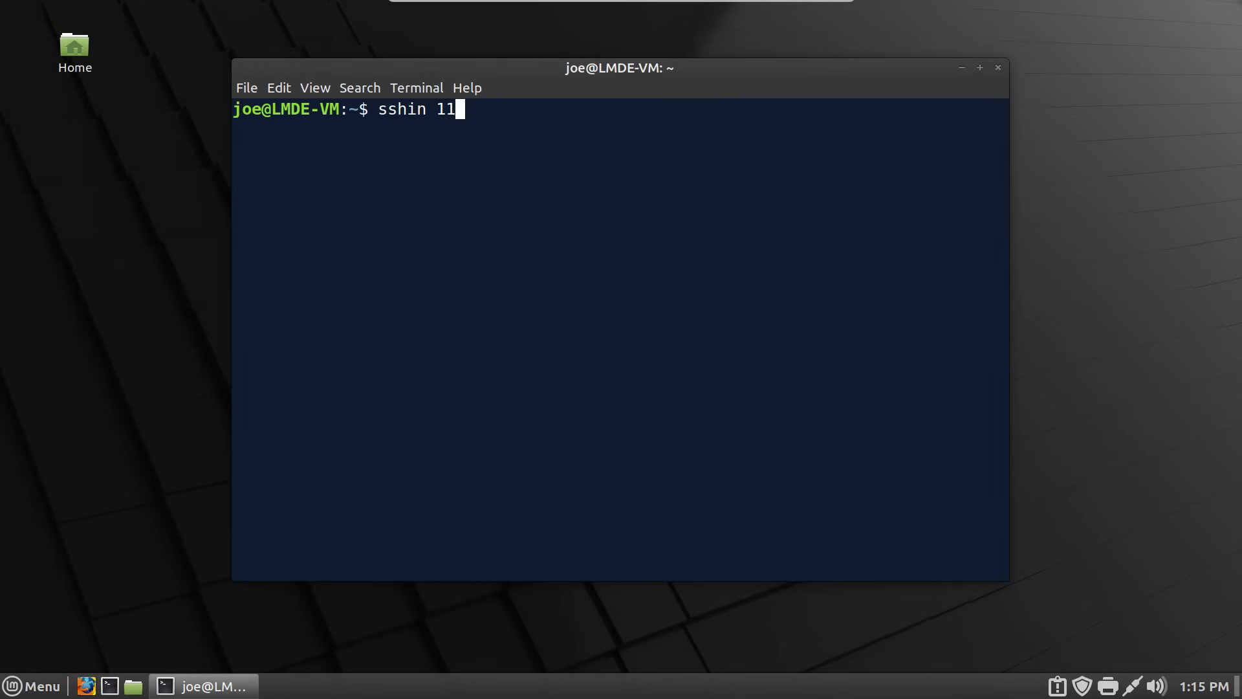
key(Return)
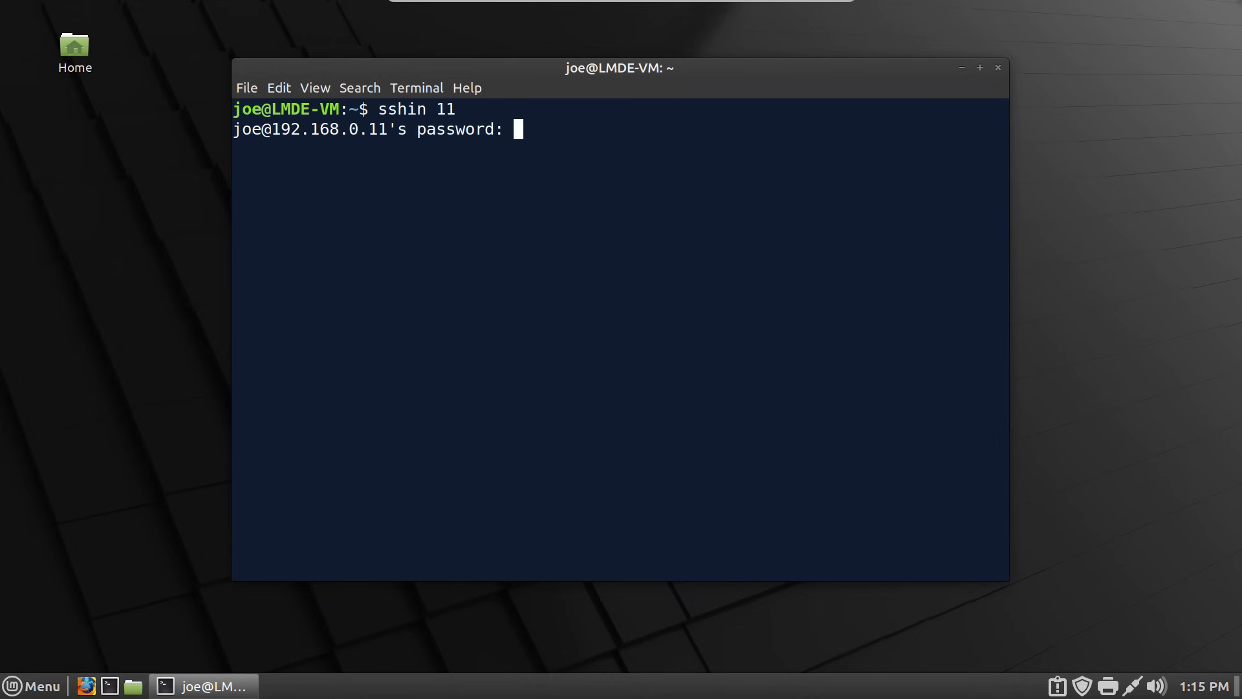
key(Return)
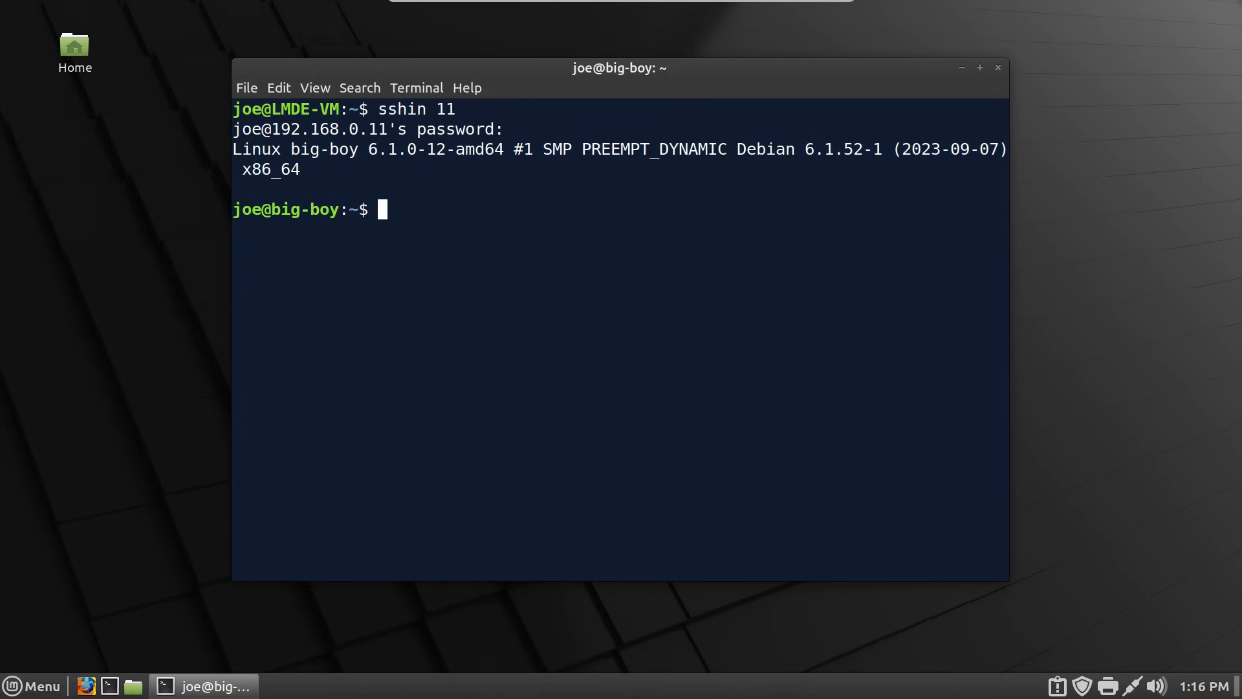
text(exit)
key(Return)
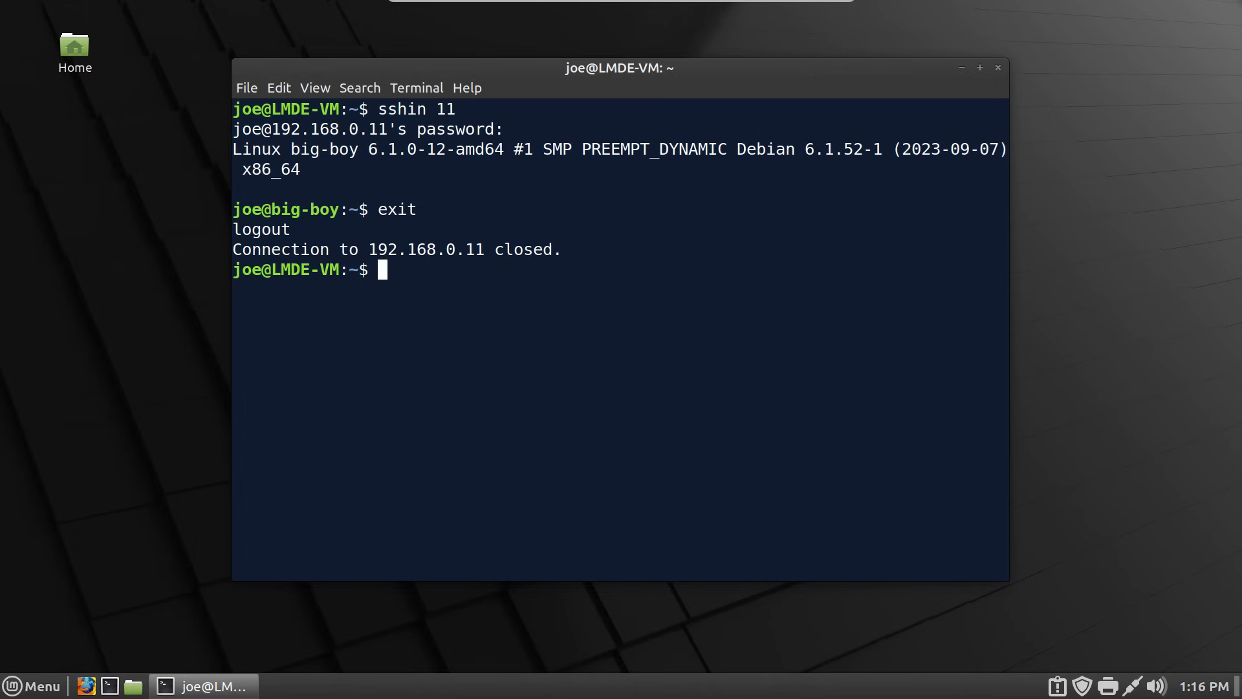
- Run up --remove with the sudo password to fully update LMDE, then close the terminal
text(up --remove)
key(Return)
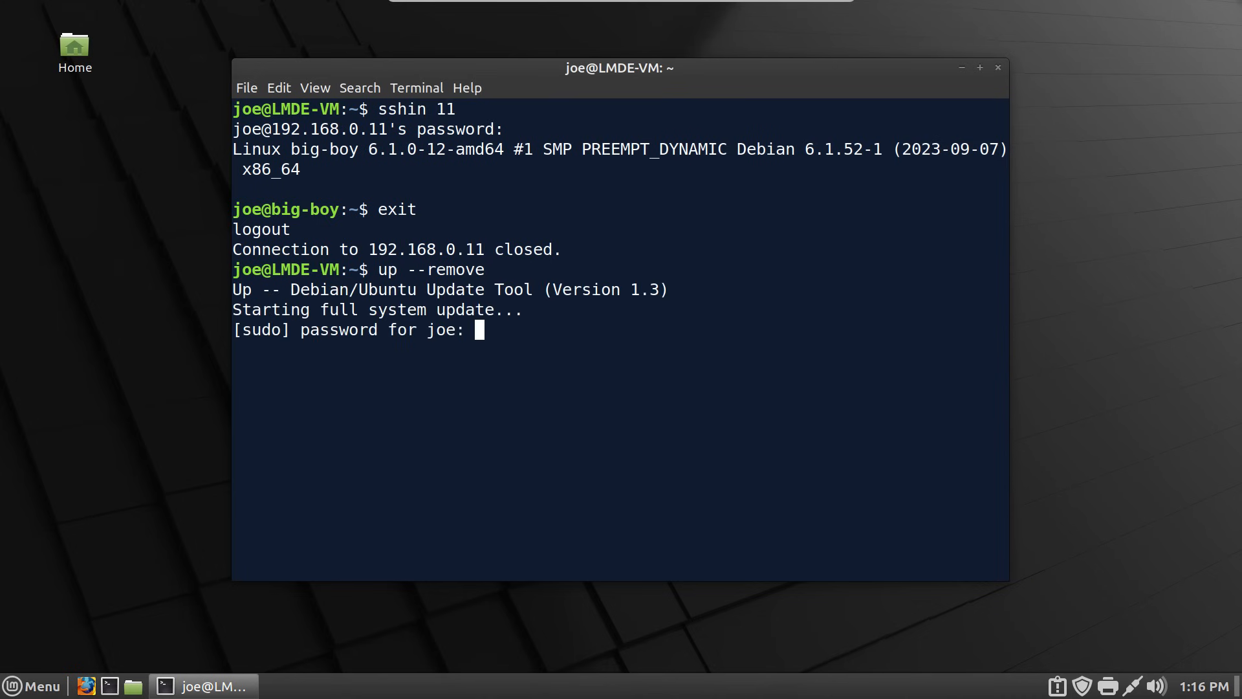
text(********)
key(Return)
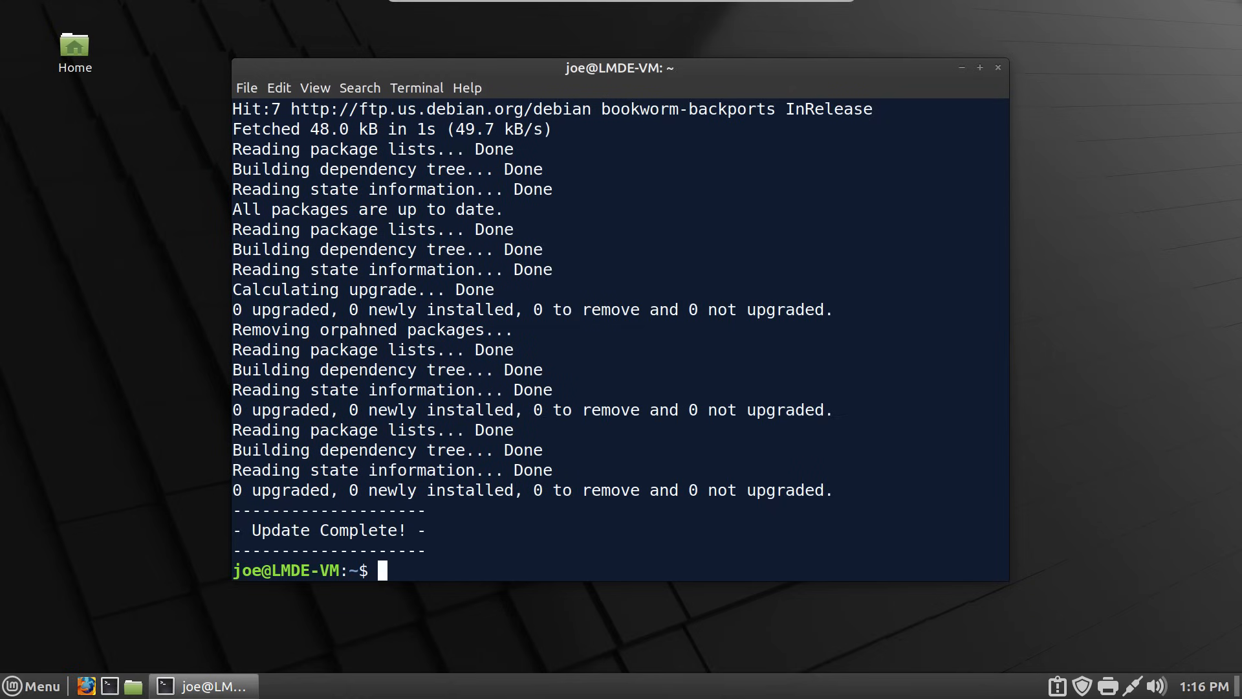
key(ctrl+d)
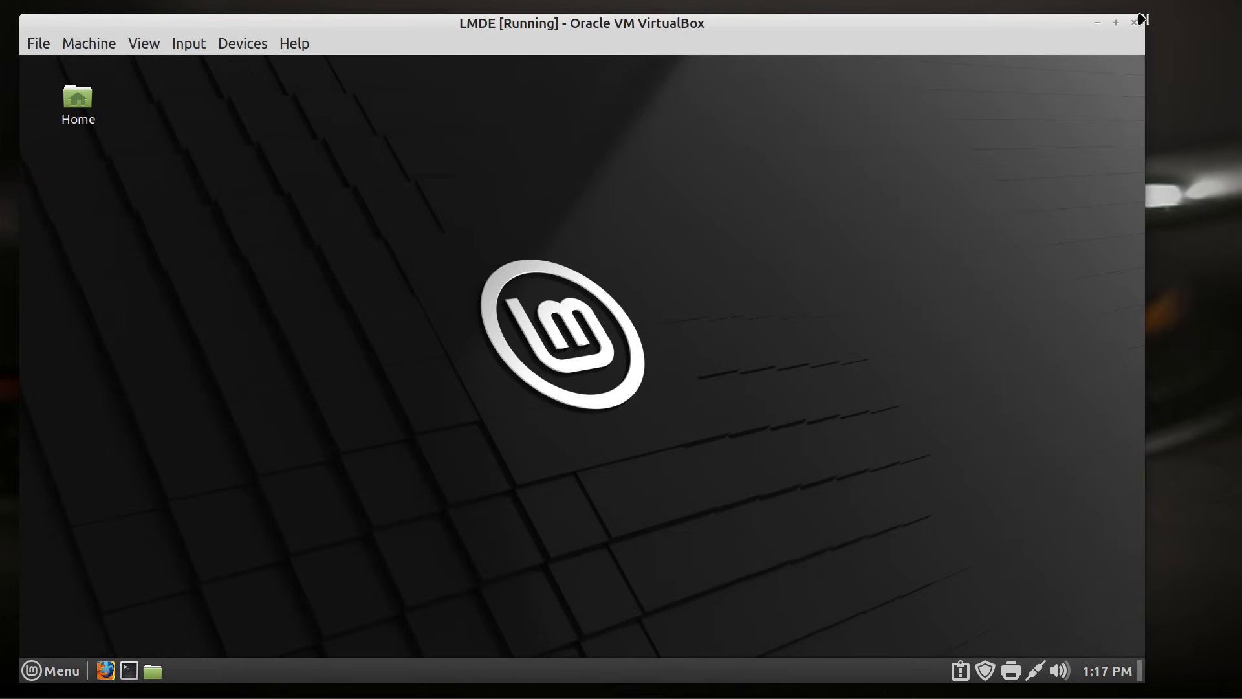
- Shrink the LMDE window and move it aside, then select Linux Mint in the Manager
drag(1006, 37, 1061, 31)
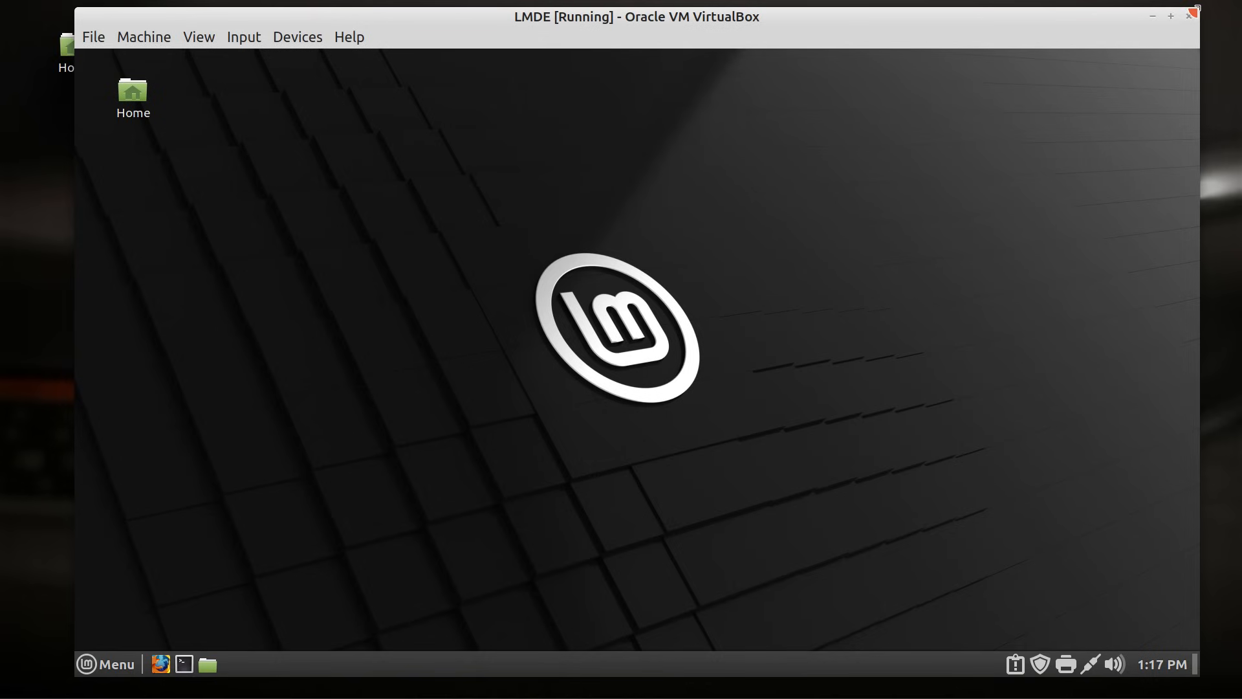
drag(1193, 11, 1086, 96)
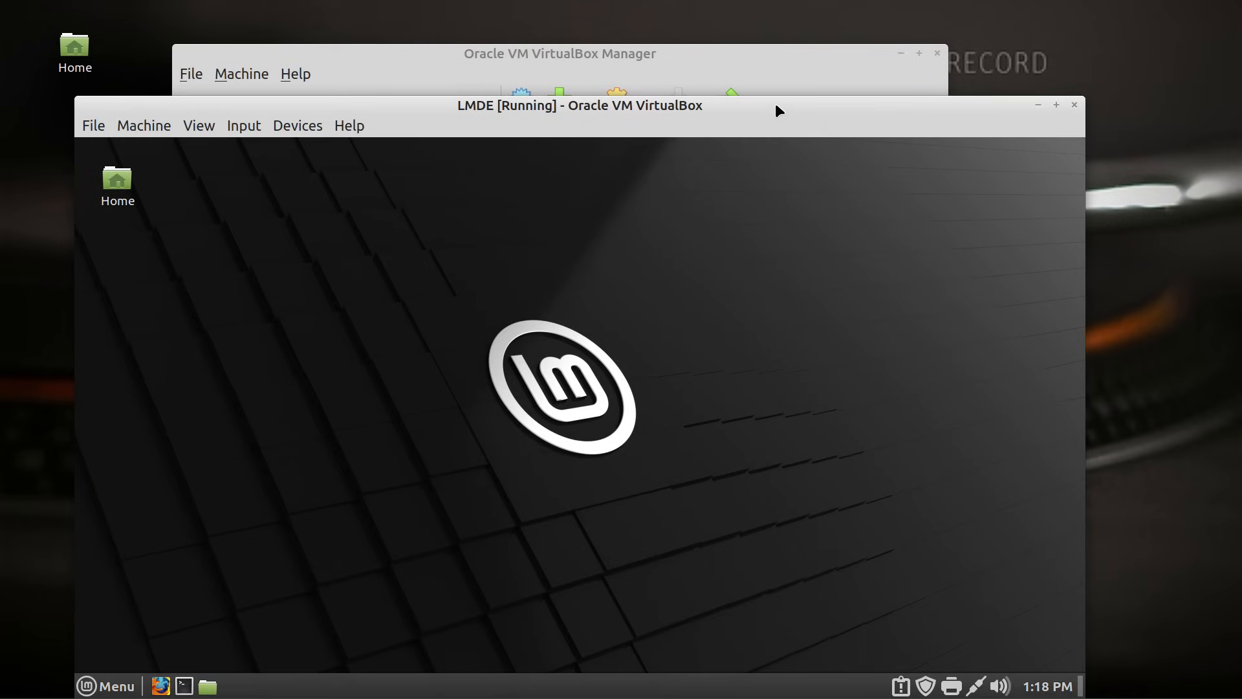
drag(735, 110, 766, 53)
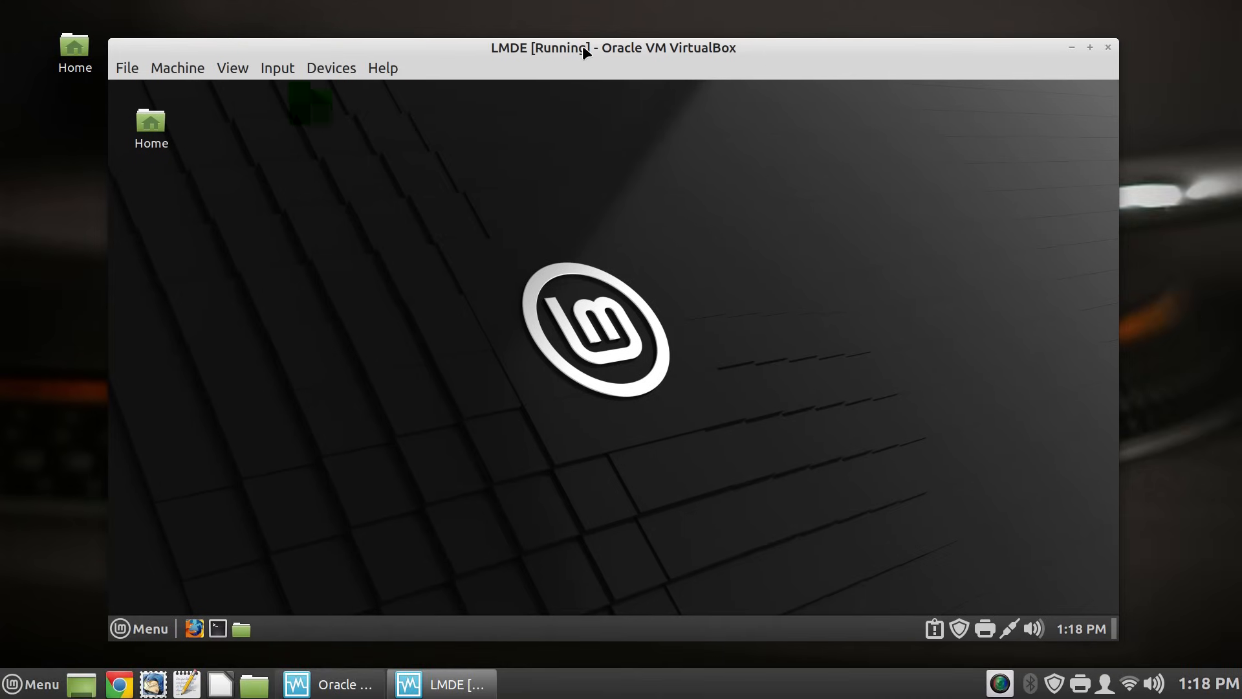
drag(582, 46, 893, 24)
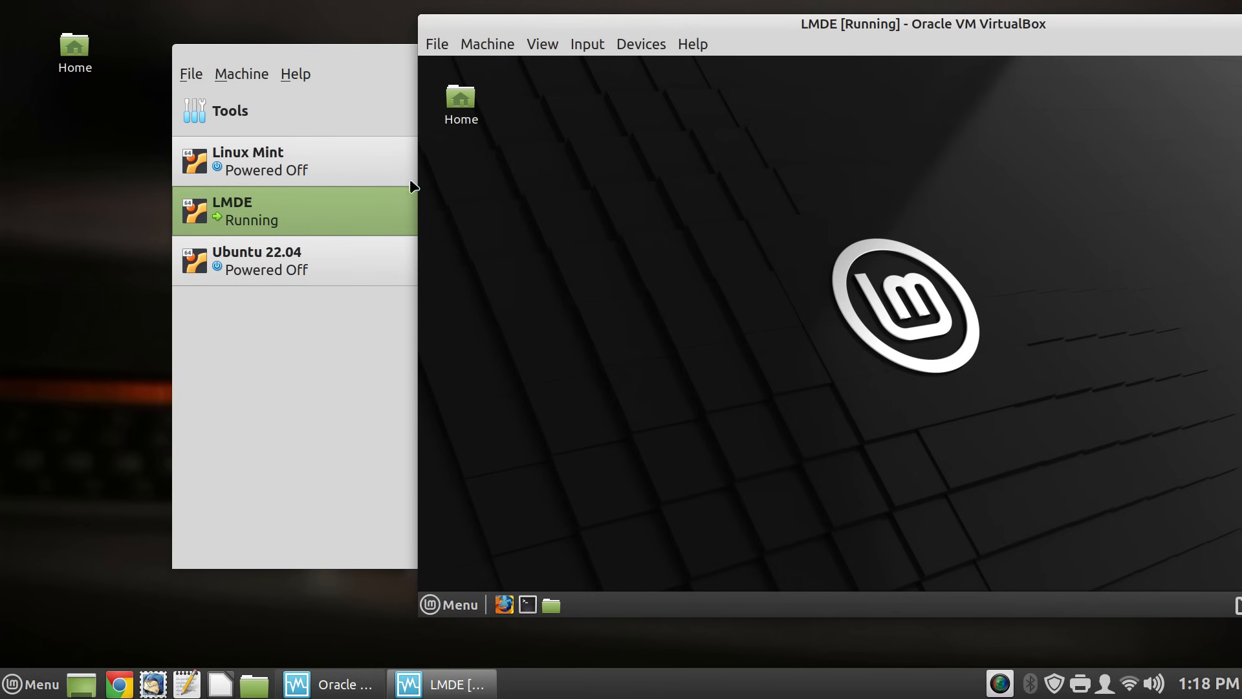
click(344, 176)
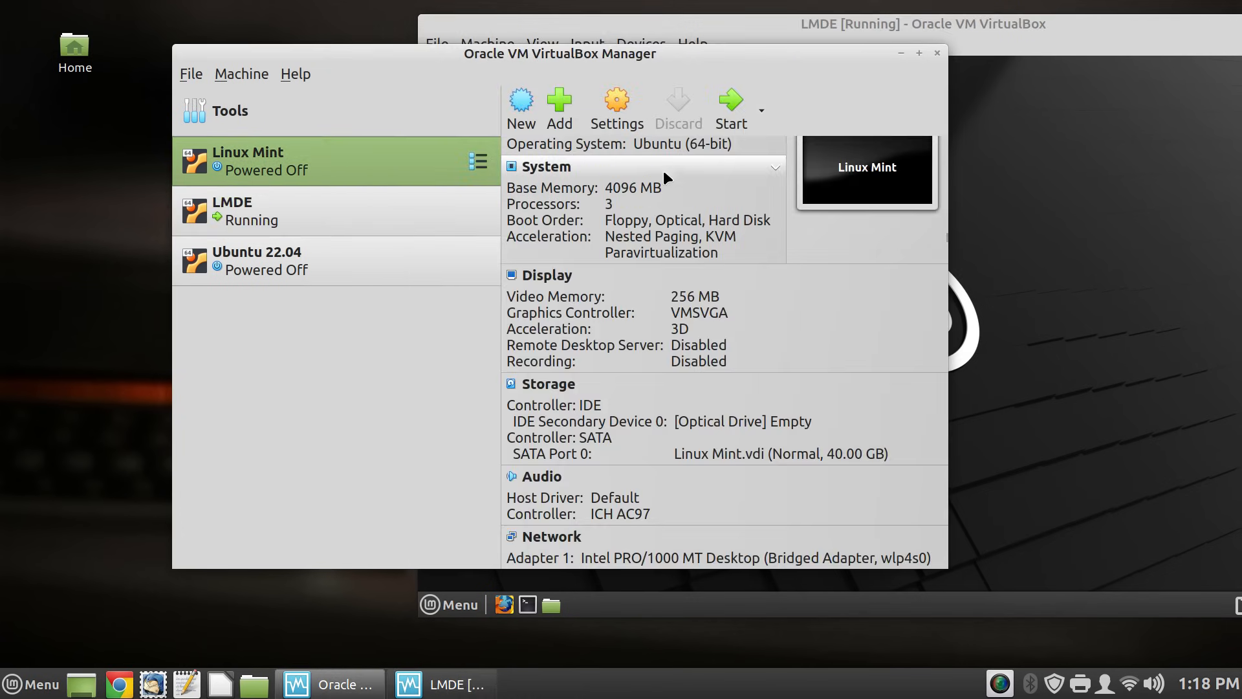
- Start the Linux Mint VM and log in with the account password
click(724, 120)
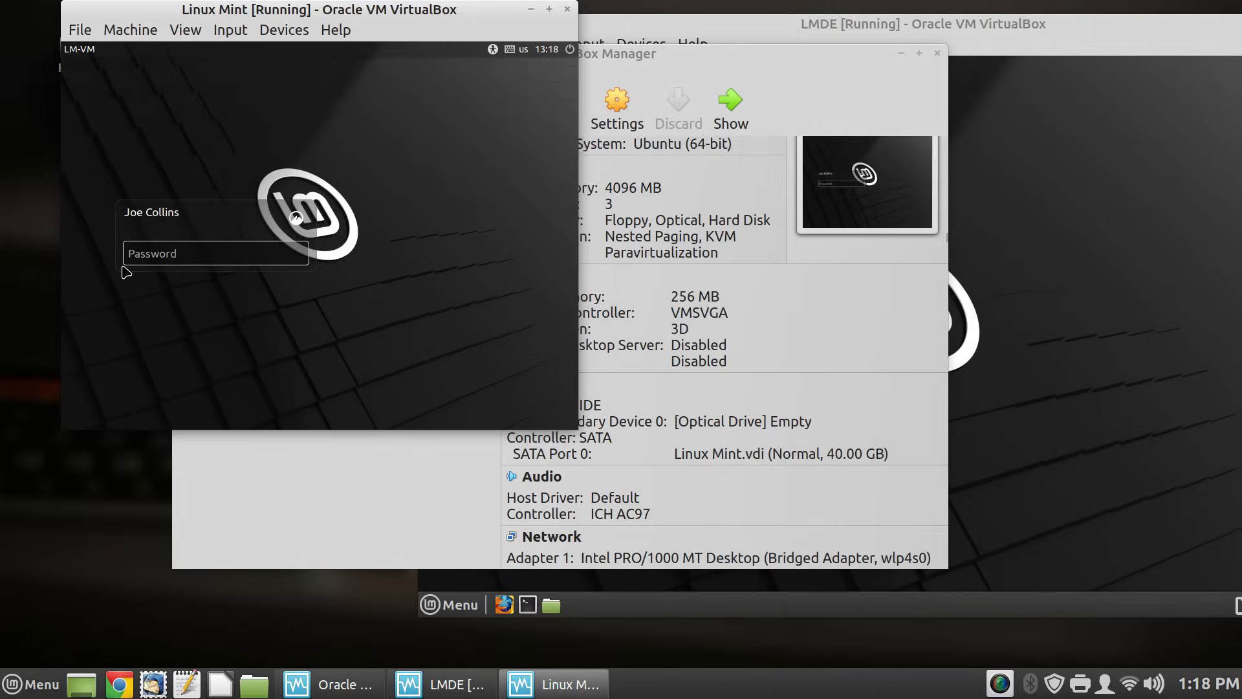
text(•••••••)
key(Return)
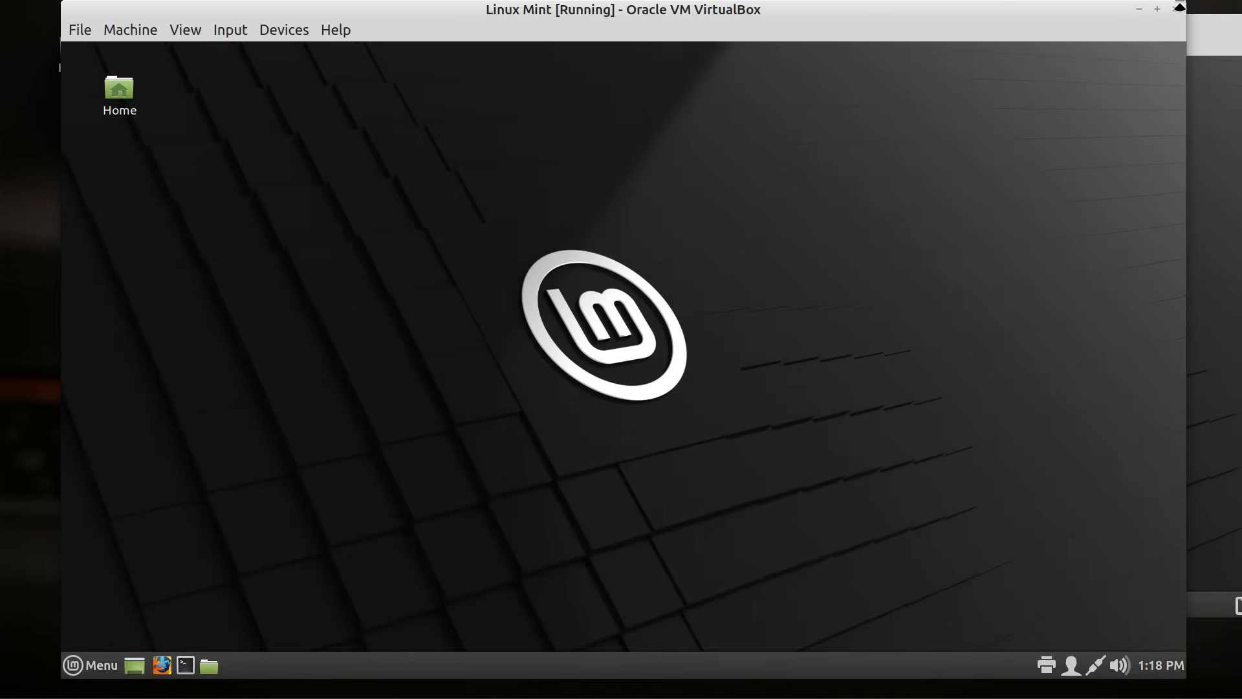
- Shrink and reposition the Linux Mint window, then bring LMDE forward and move it up-left
drag(1180, 3, 988, 79)
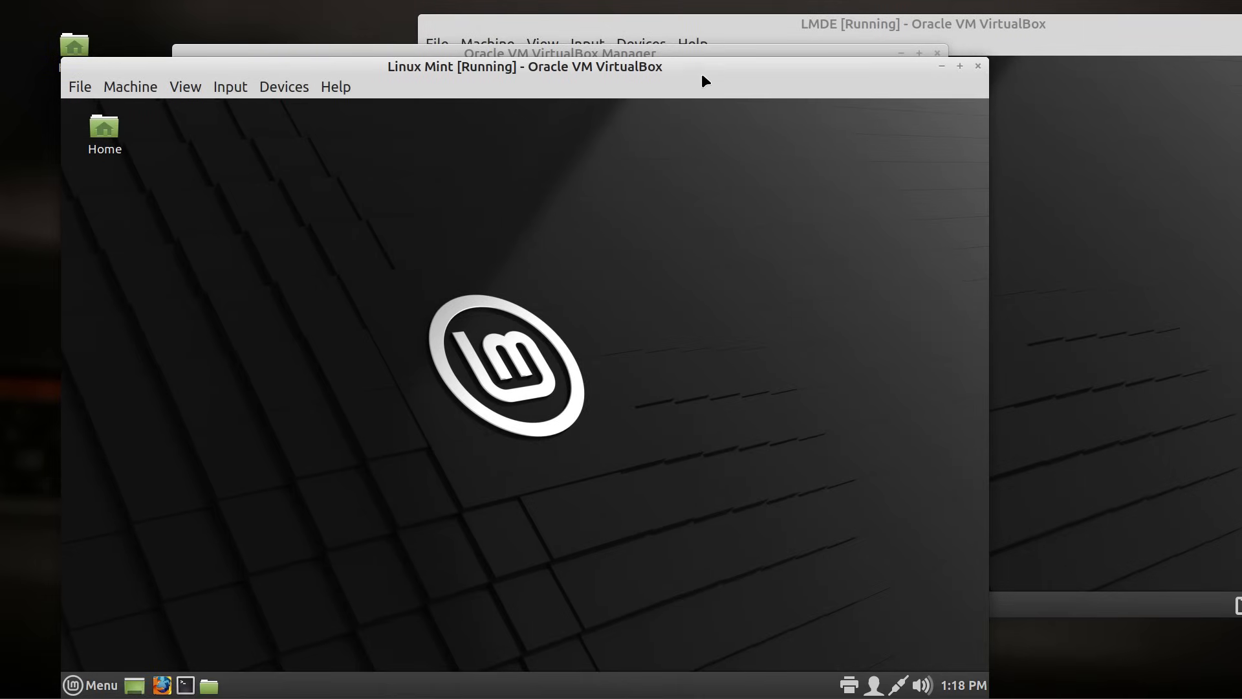
drag(693, 65, 690, 6)
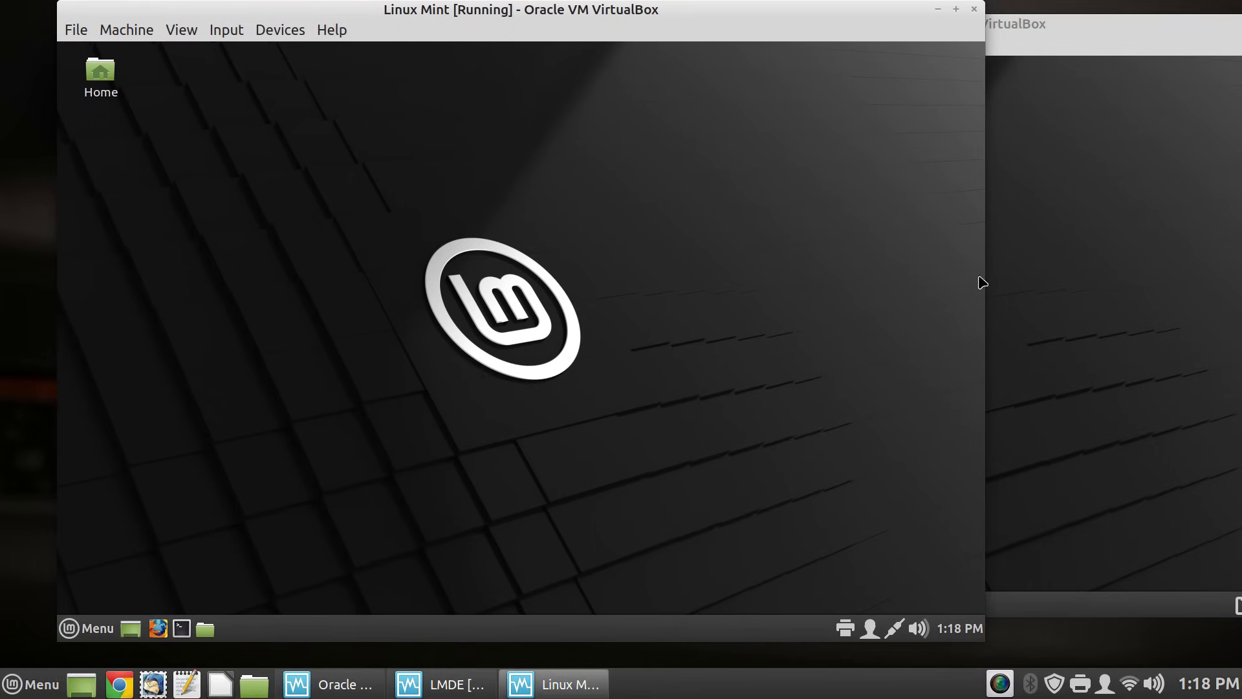
click(1123, 191)
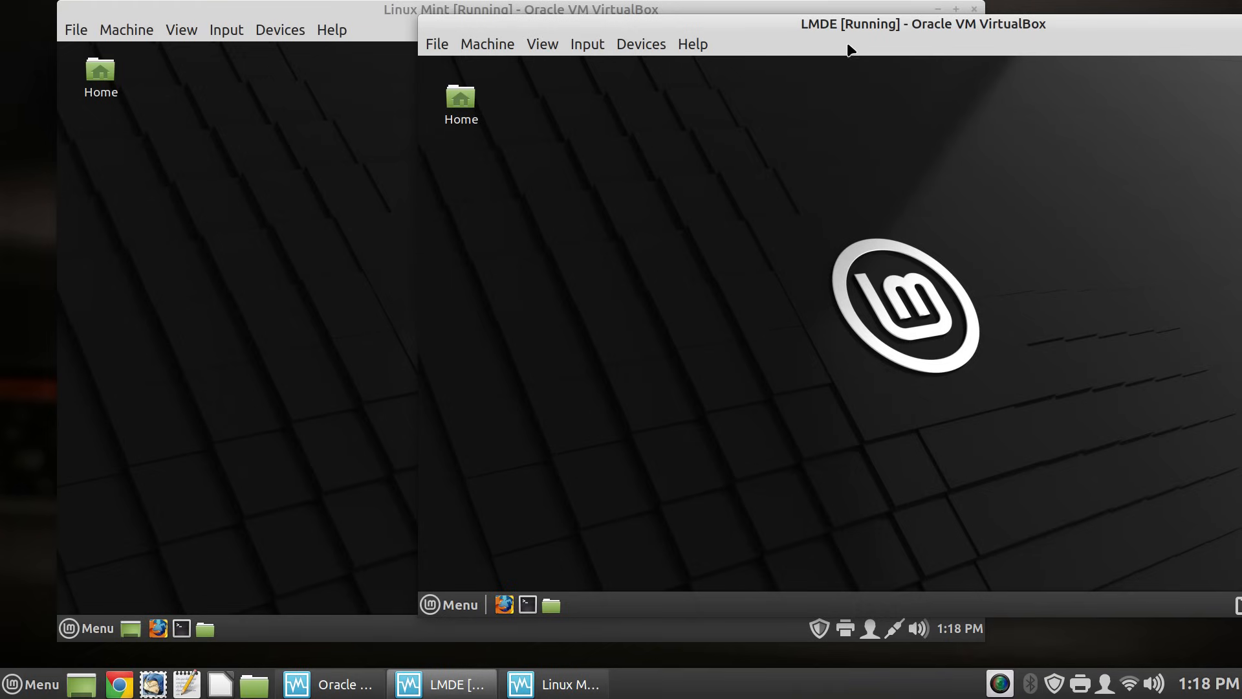
drag(817, 25, 629, 41)
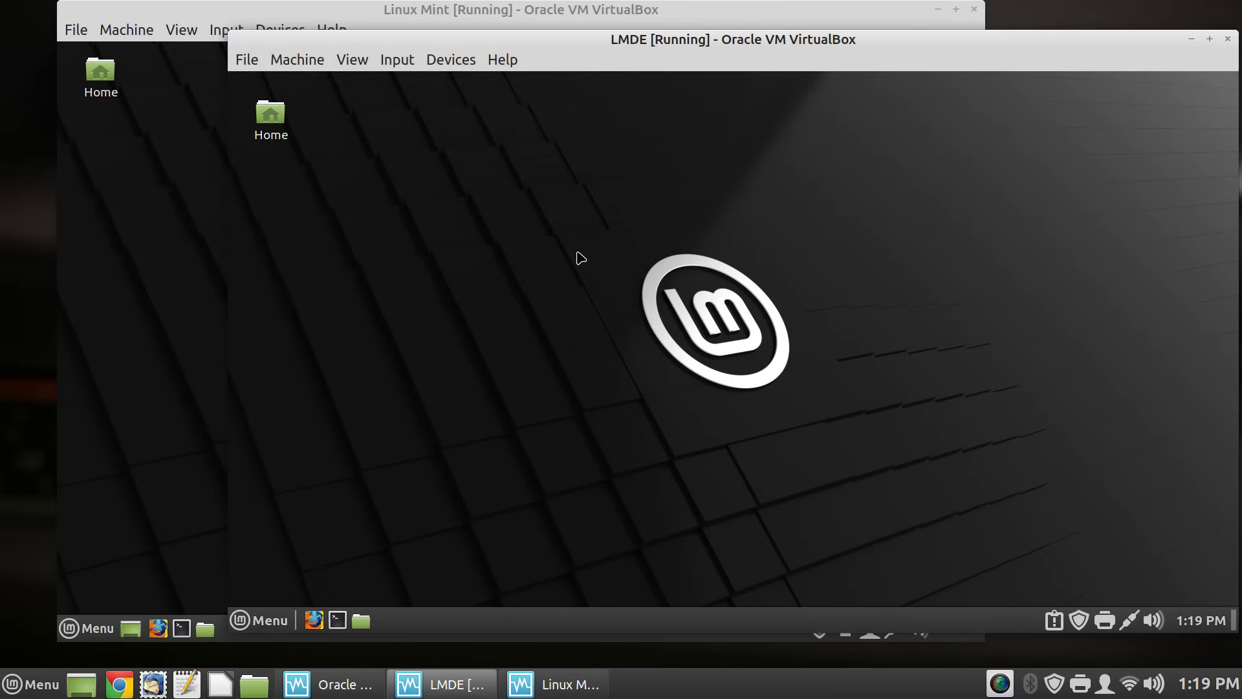
- Switch back to the VirtualBox Manager and start the Ubuntu 22.04 VM
click(1085, 16)
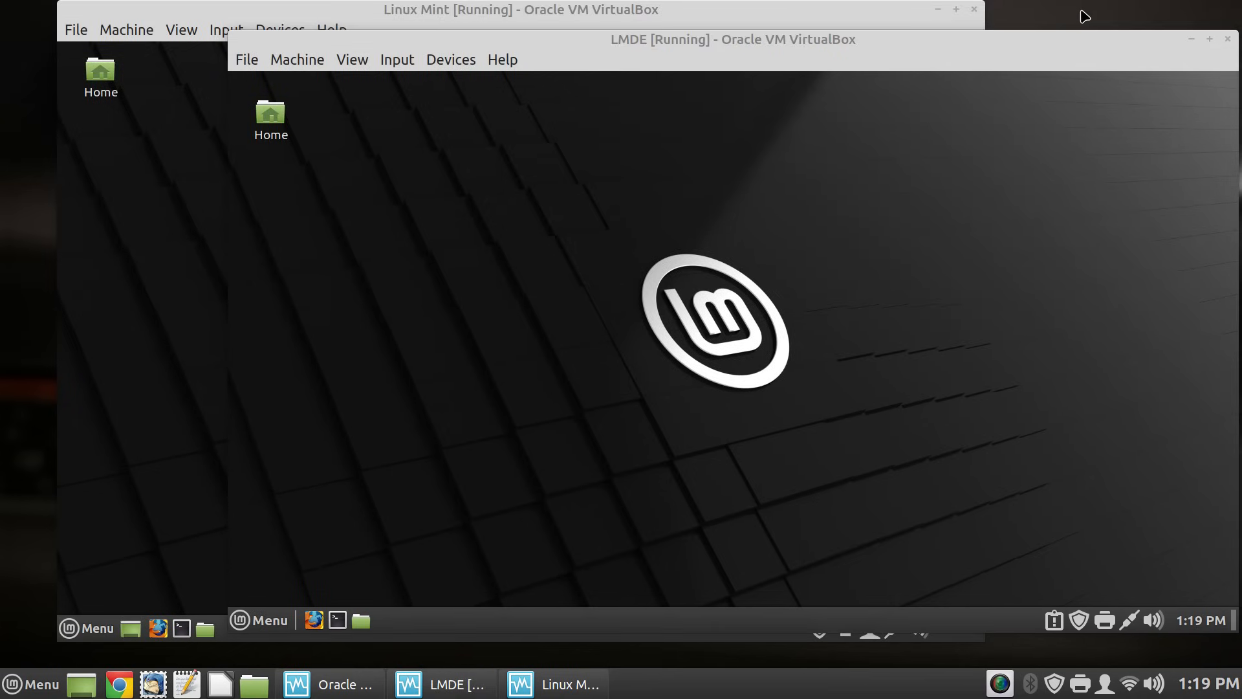
key(alt+Tab)
key(alt+Tab)
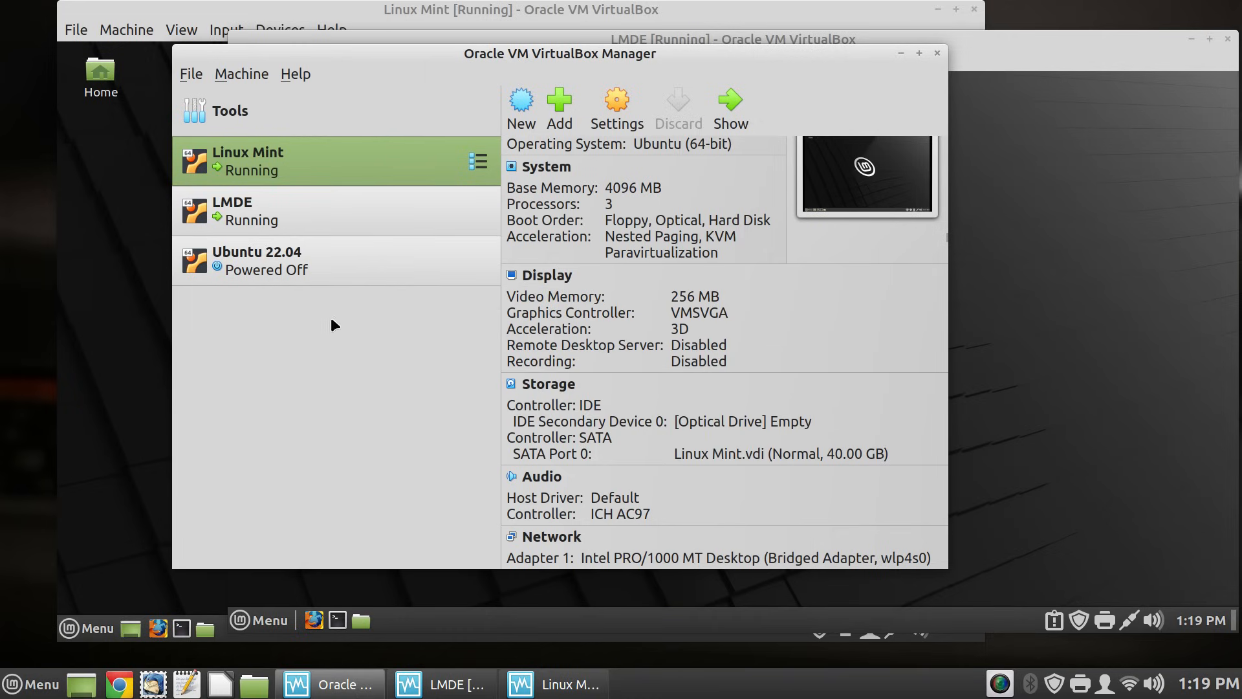
click(348, 249)
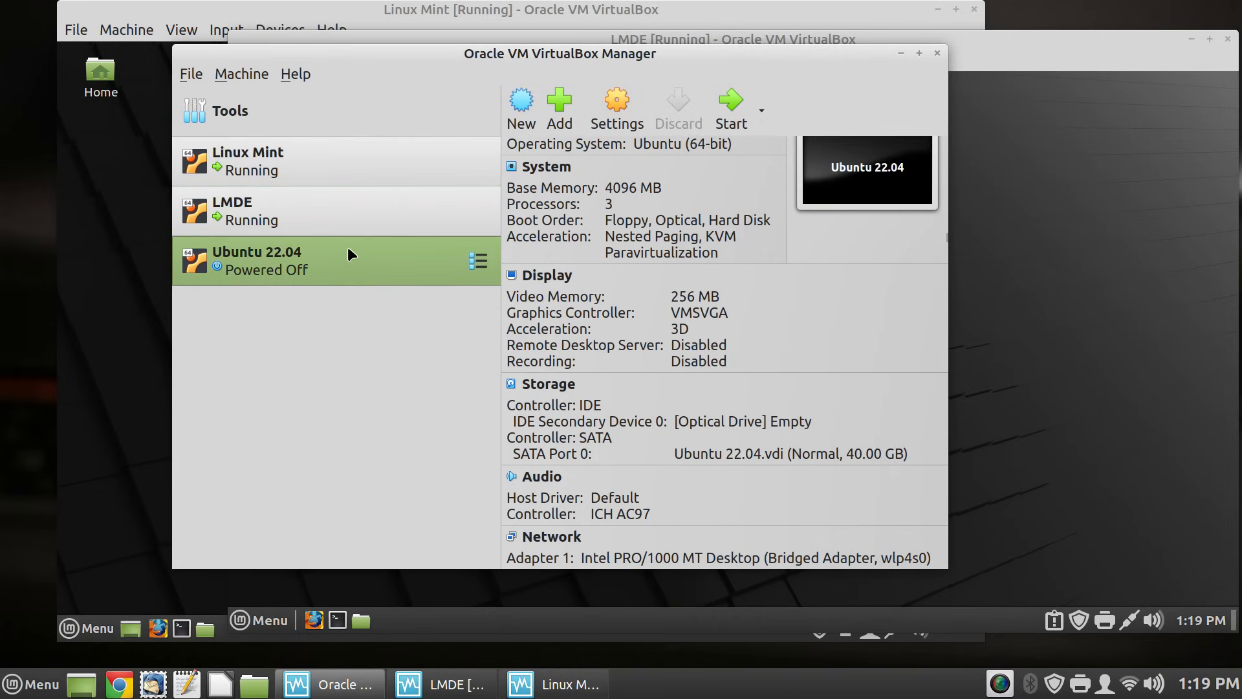
click(734, 122)
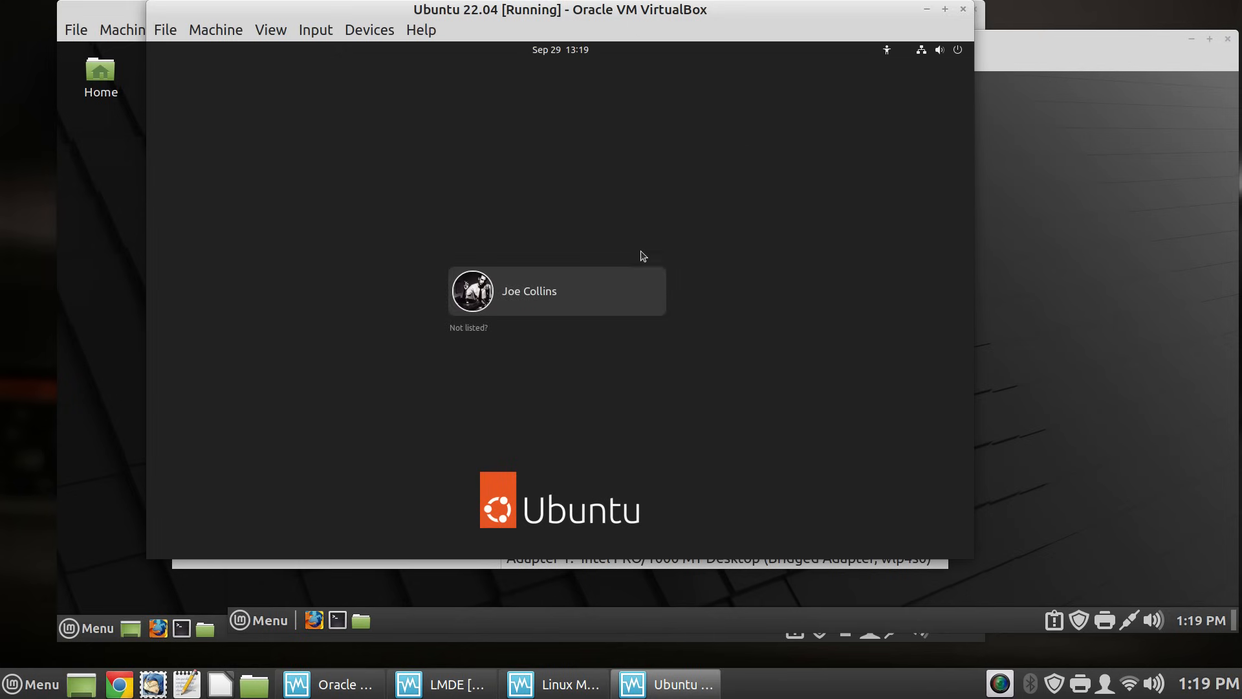
- Log into Ubuntu 22.04 as the listed user with the account password
click(613, 298)
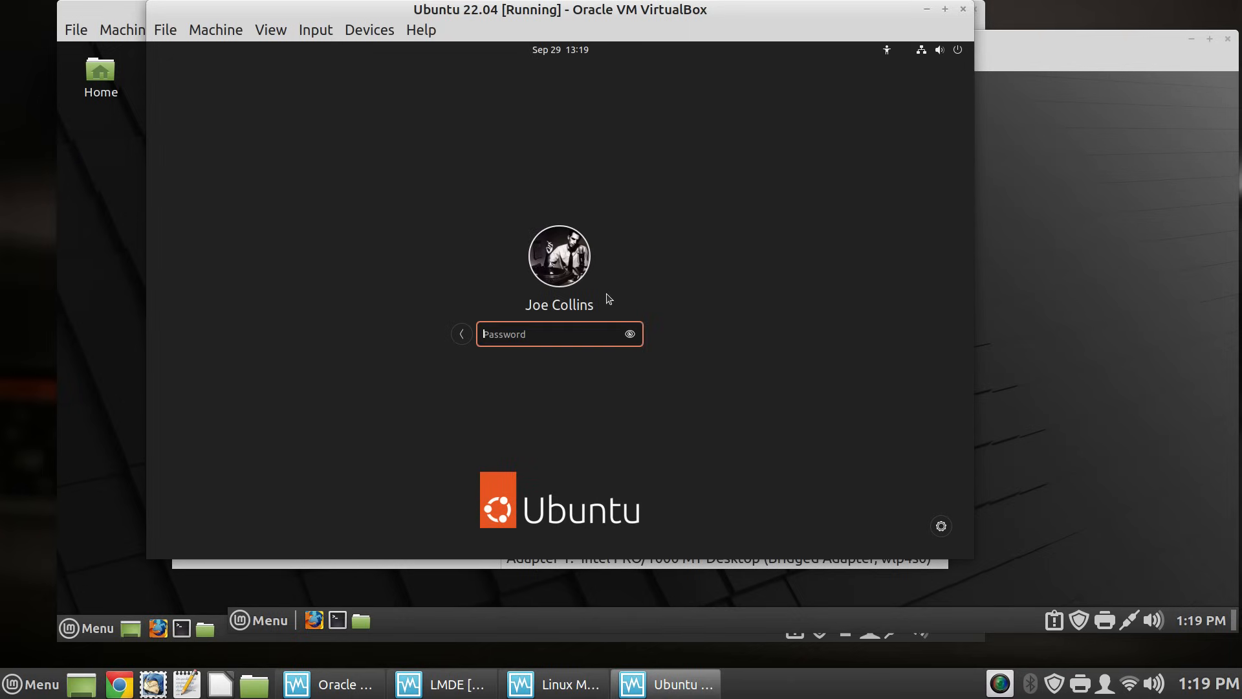
text(•••••••••)
key(Return)
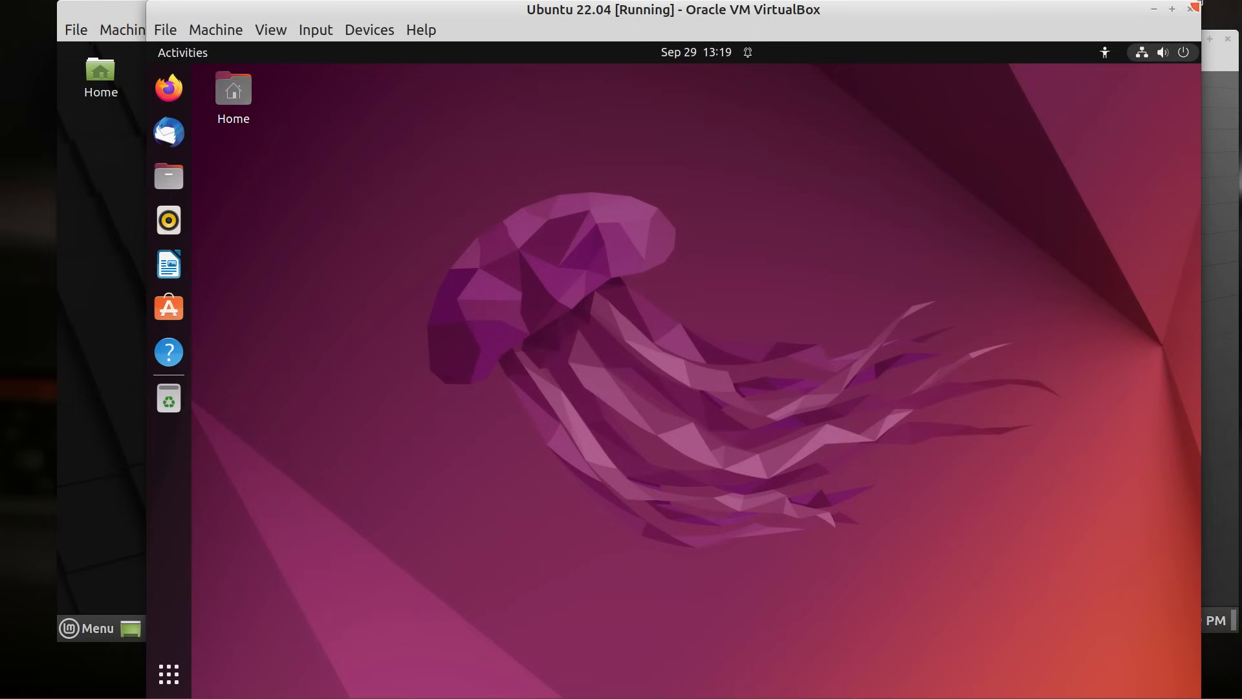
- Resize and reposition the Ubuntu 22.04 window until its desktop fits the enlarged window
drag(1194, 4, 1155, 45)
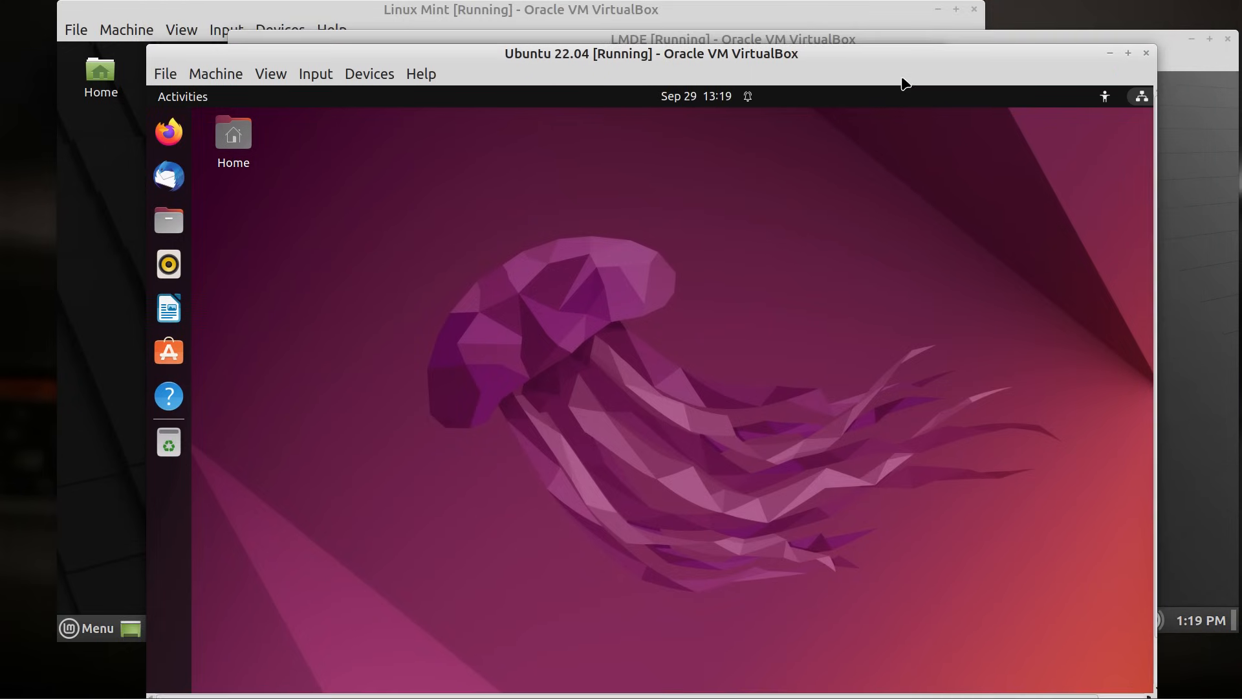
drag(899, 57, 805, 20)
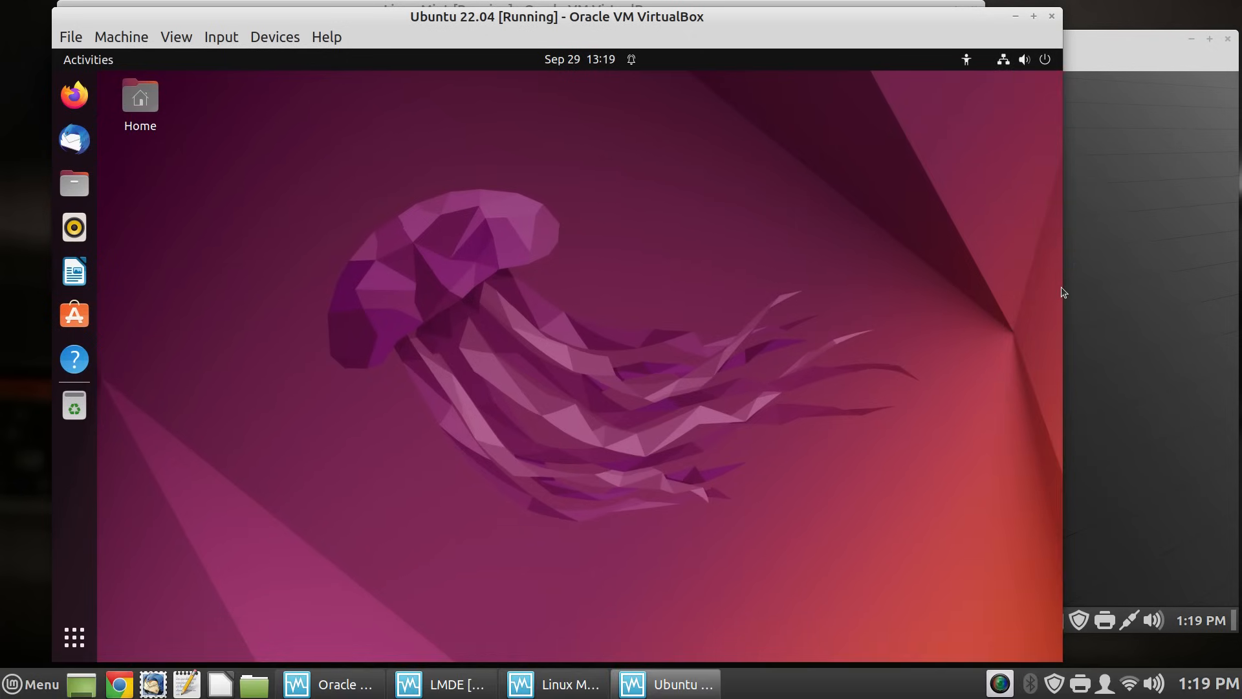
drag(1058, 287, 1103, 289)
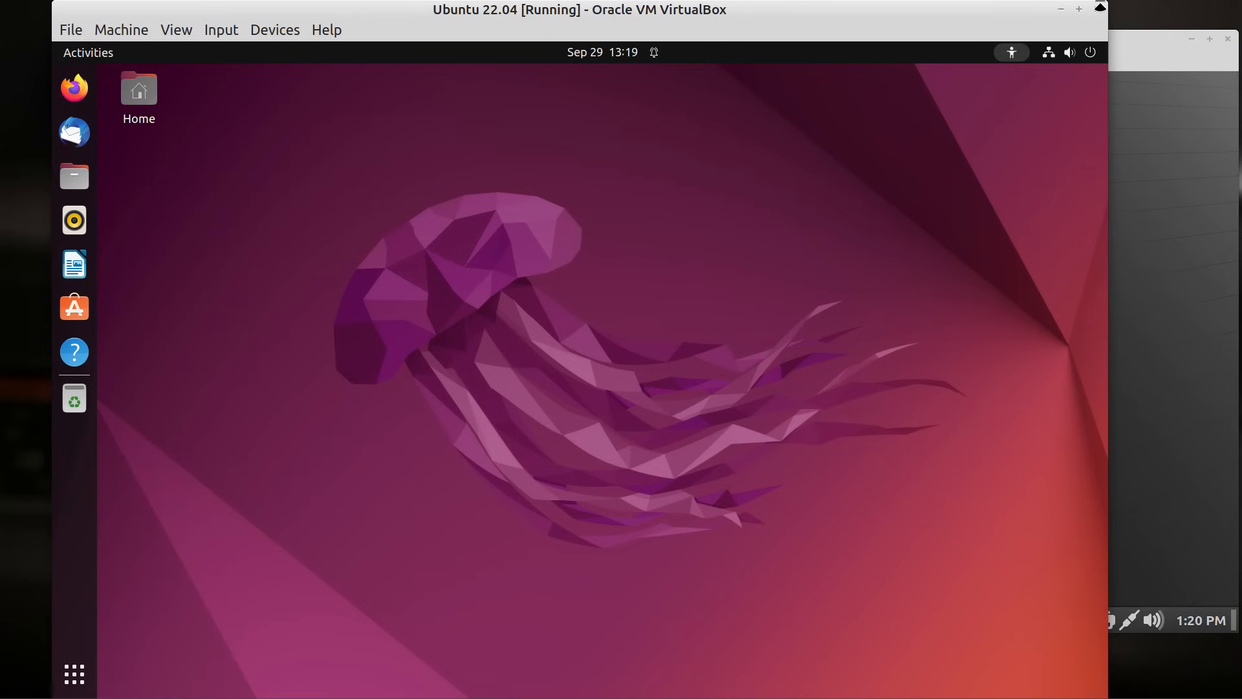
drag(1098, 7, 1086, 111)
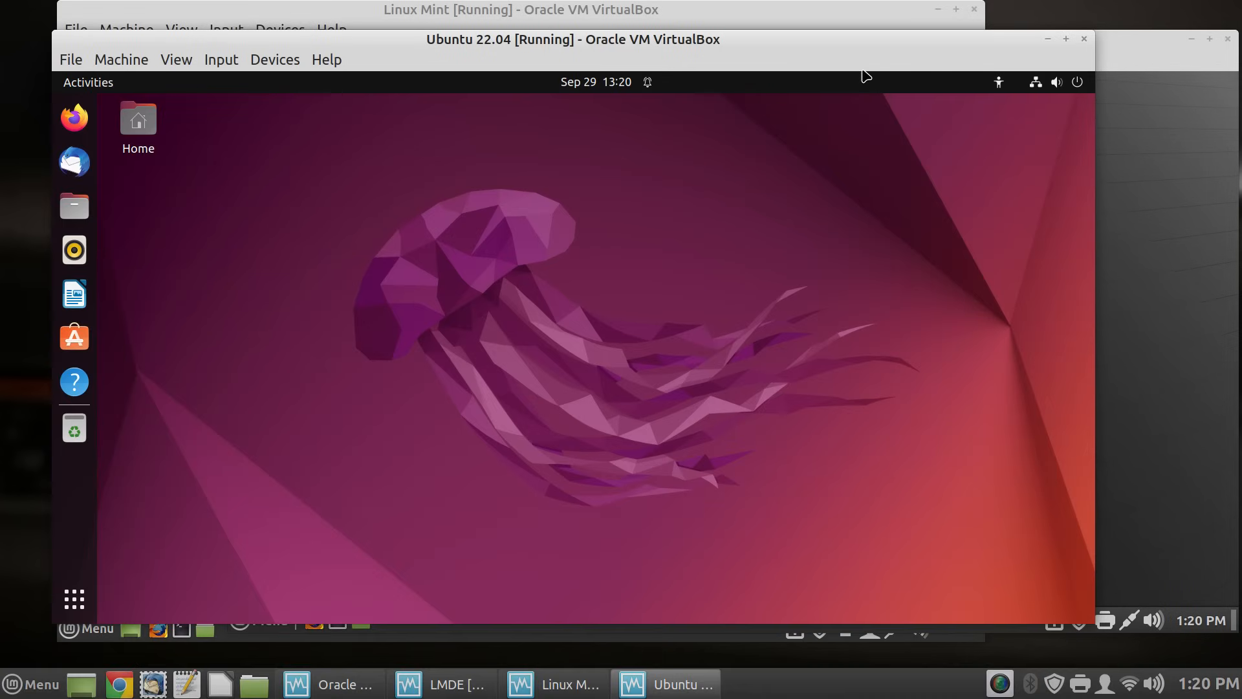
drag(861, 31, 886, 25)
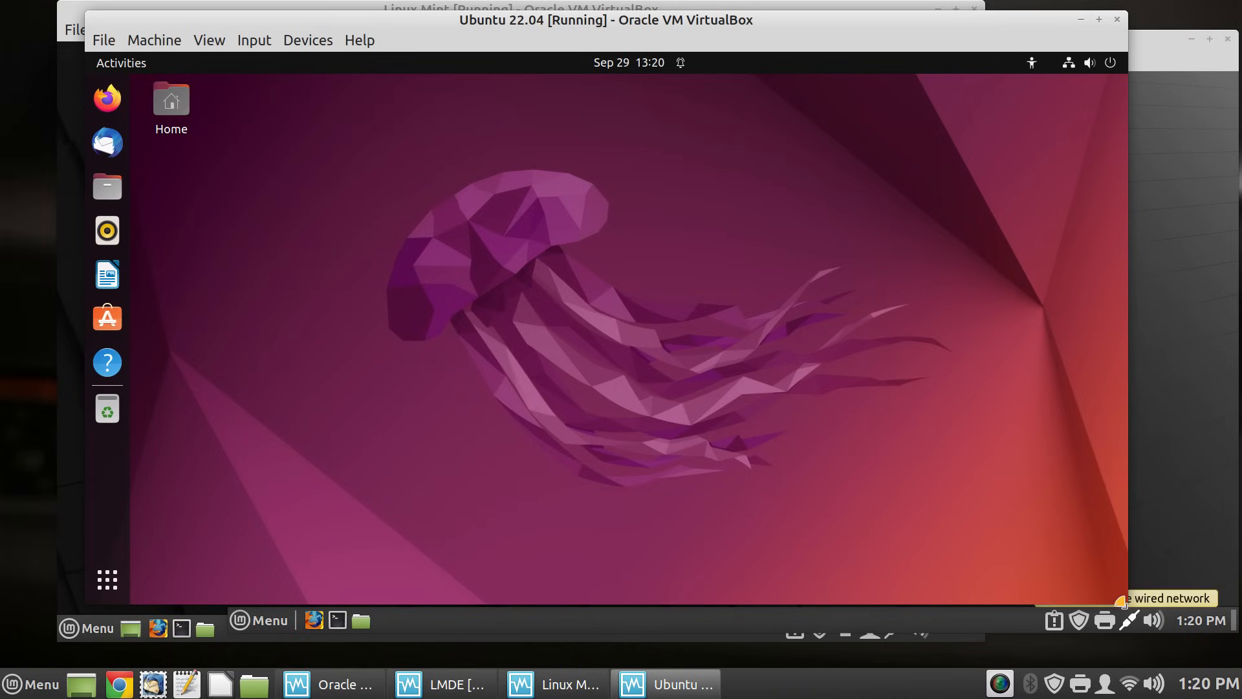
mouse_move(1128, 605)
mouse_down()
mouse_move(1134, 618)
mouse_move(1149, 592)
mouse_move(1158, 619)
mouse_move(1142, 621)
mouse_up()
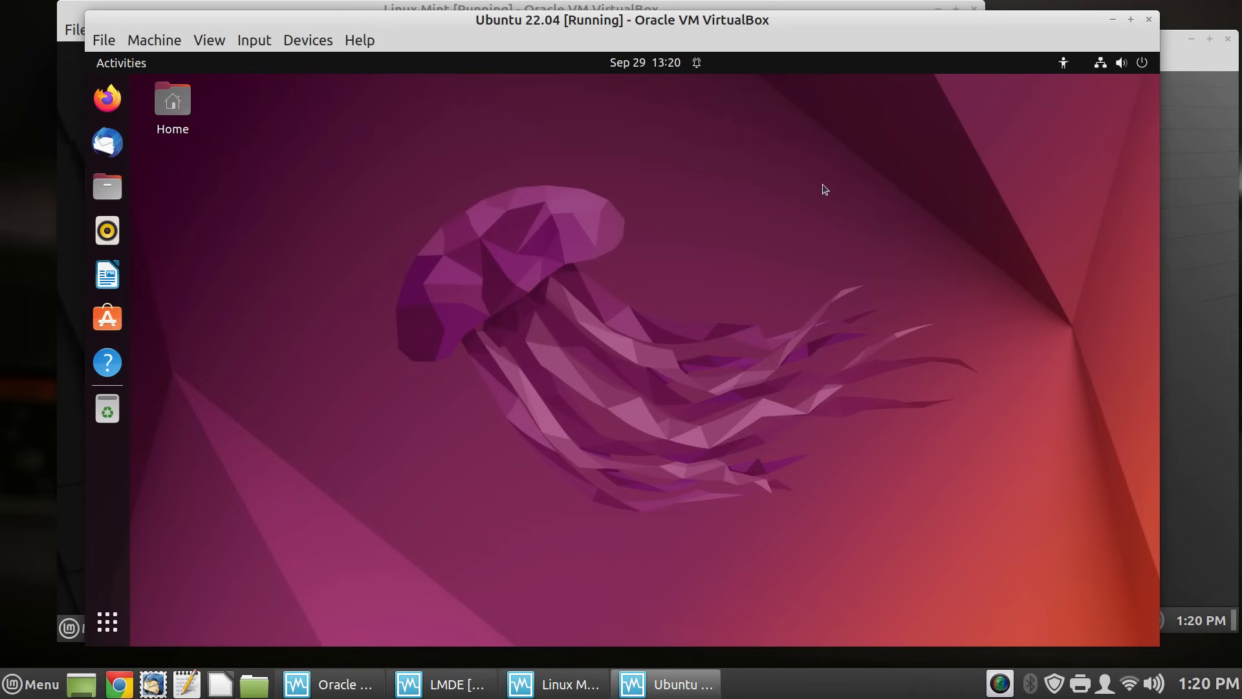
- Run 'up --remove' in an Ubuntu terminal with the sudo password, then bring the Manager forward
key(ctrl+alt+t)
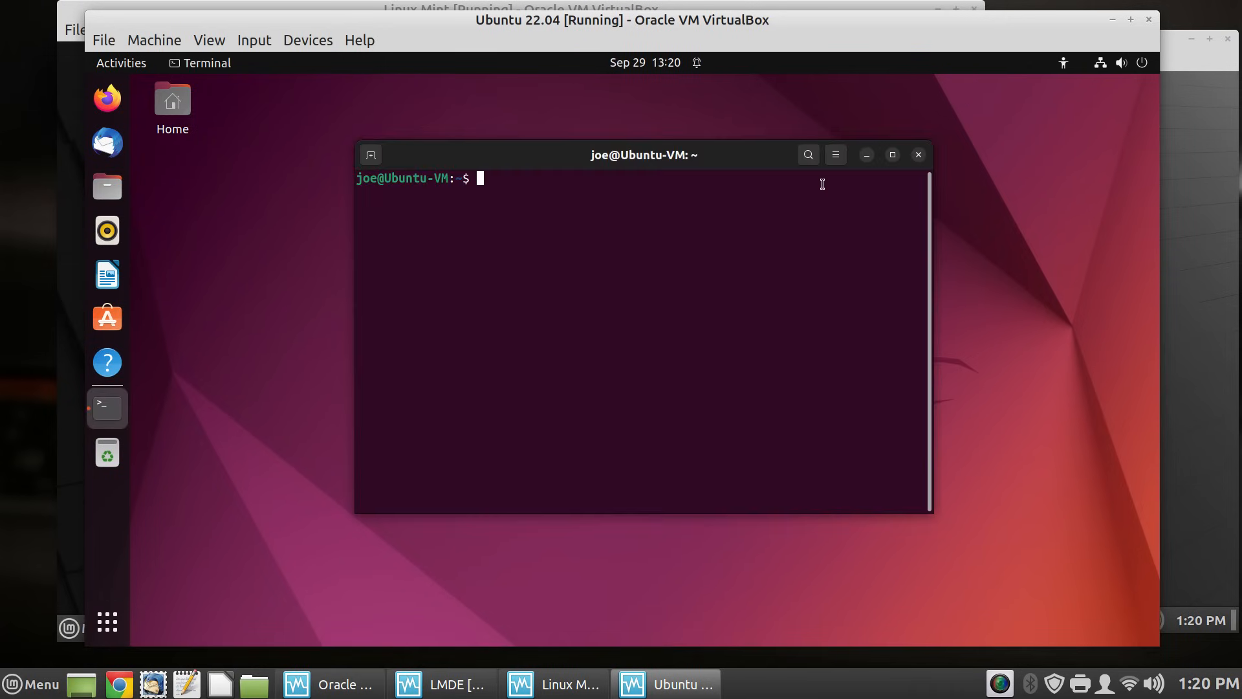
text(up --remove)
key(Return)
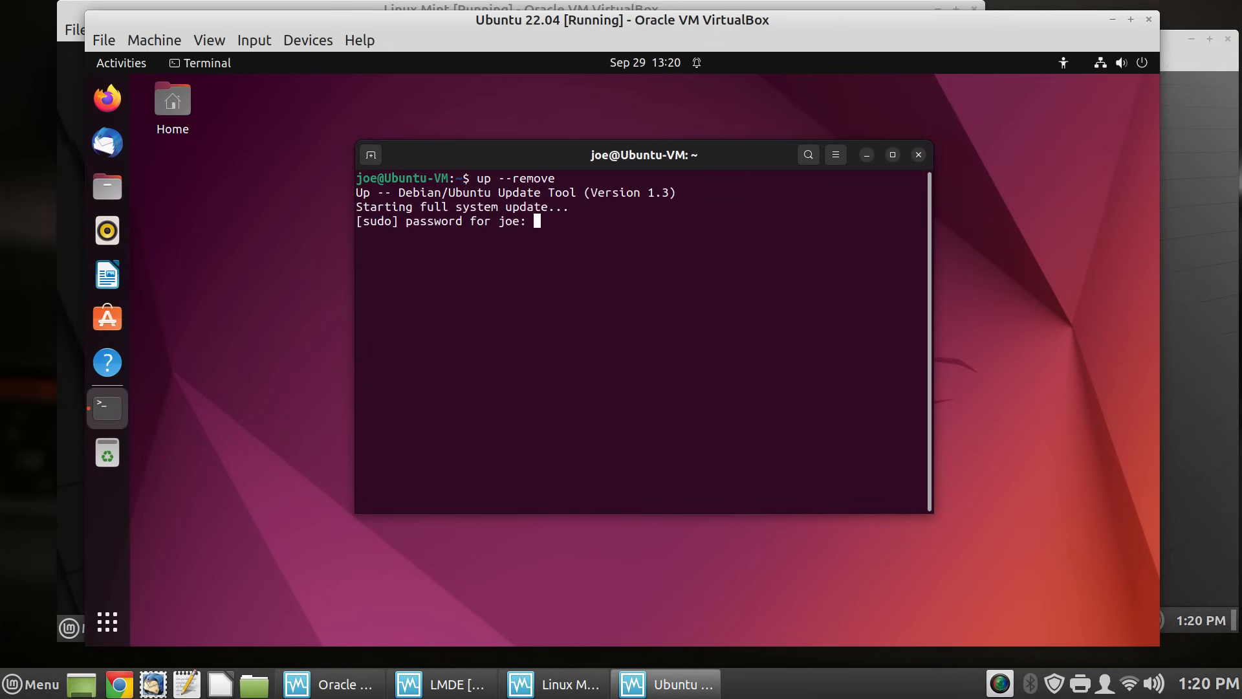
key(Return)
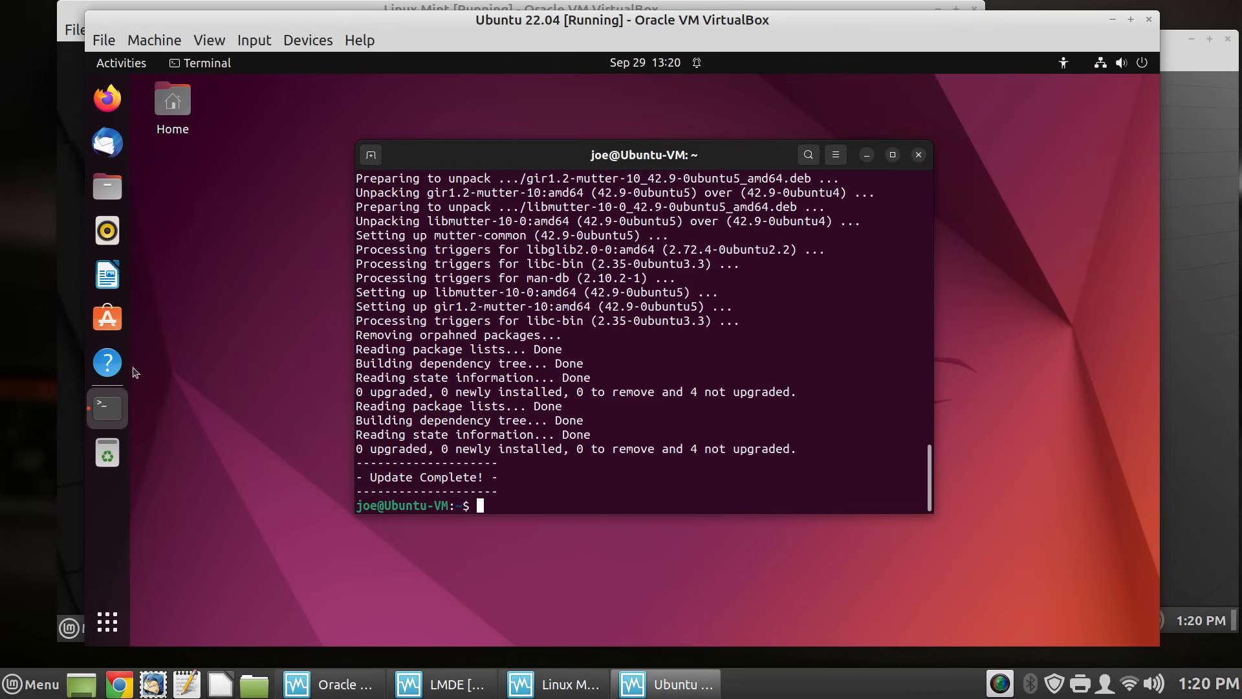
click(23, 348)
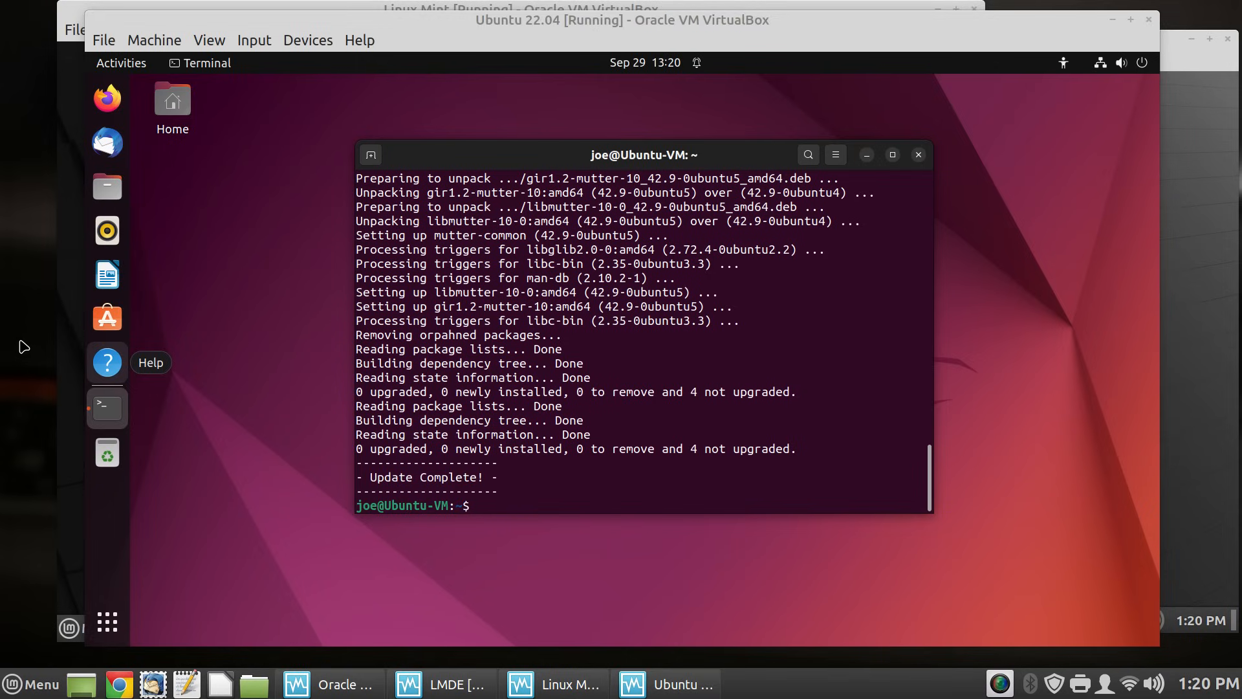
key(alt+Tab)
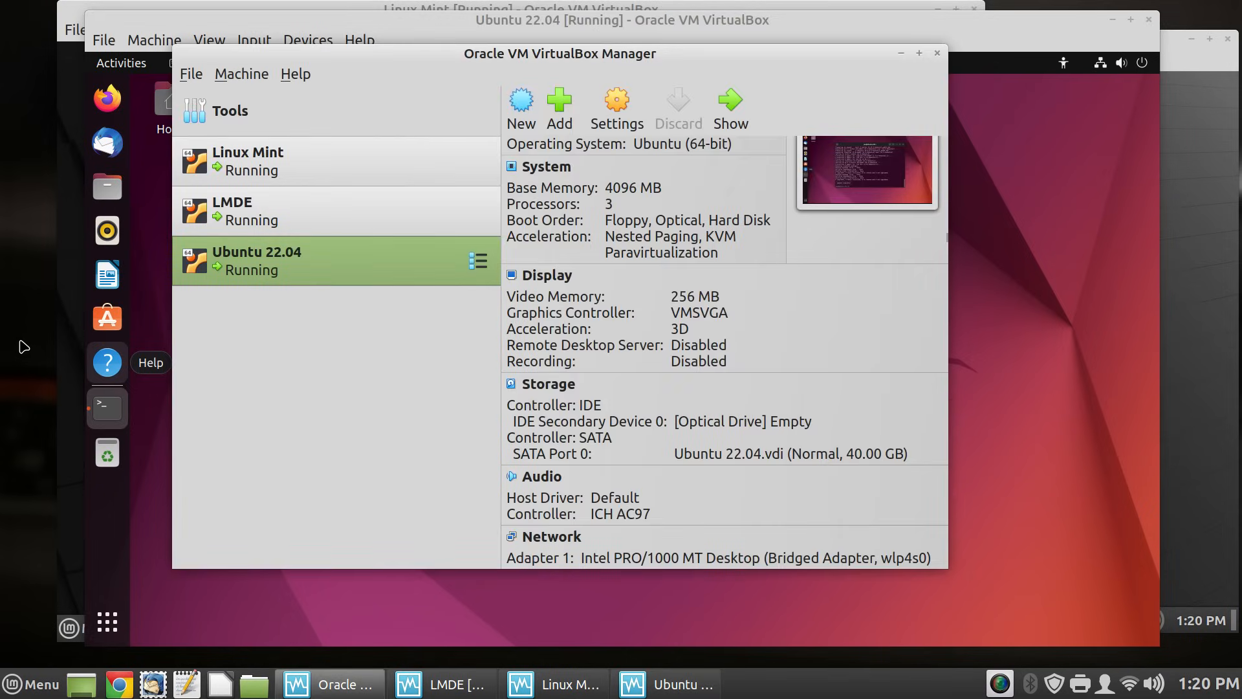
- Cycle past the LMDE and Ubuntu windows to bring the Linux Mint window to the front
key(alt+Tab)
key(alt+Tab)
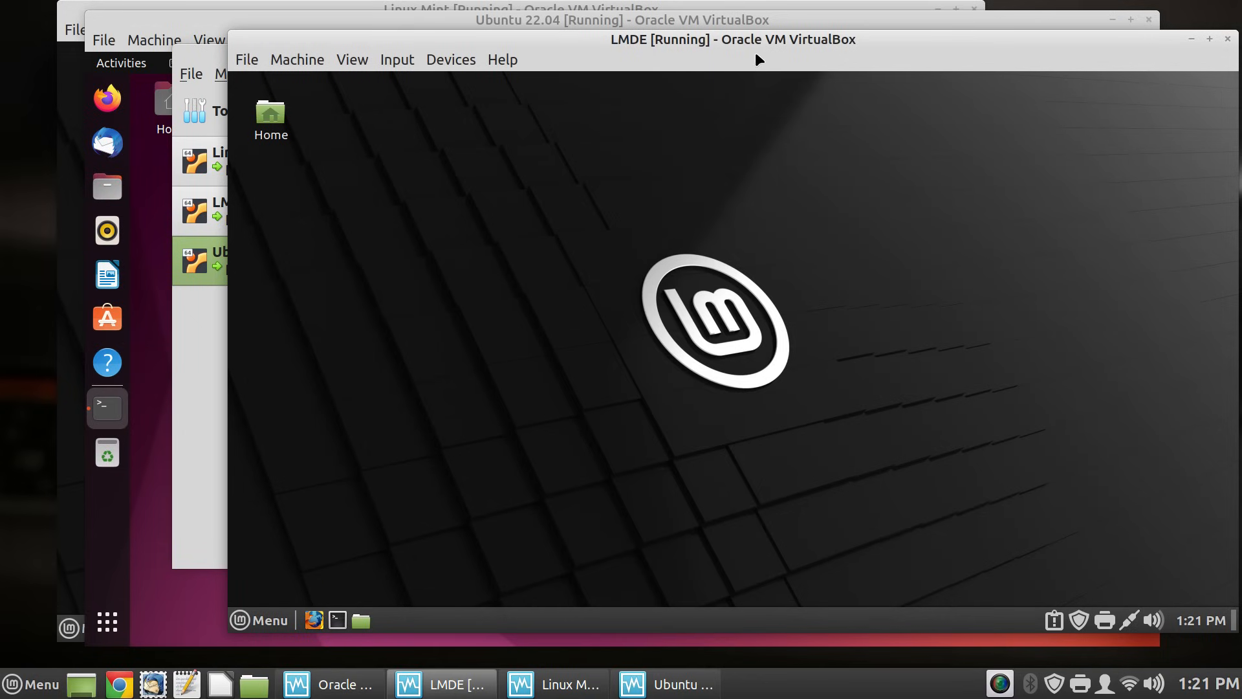
click(8, 345)
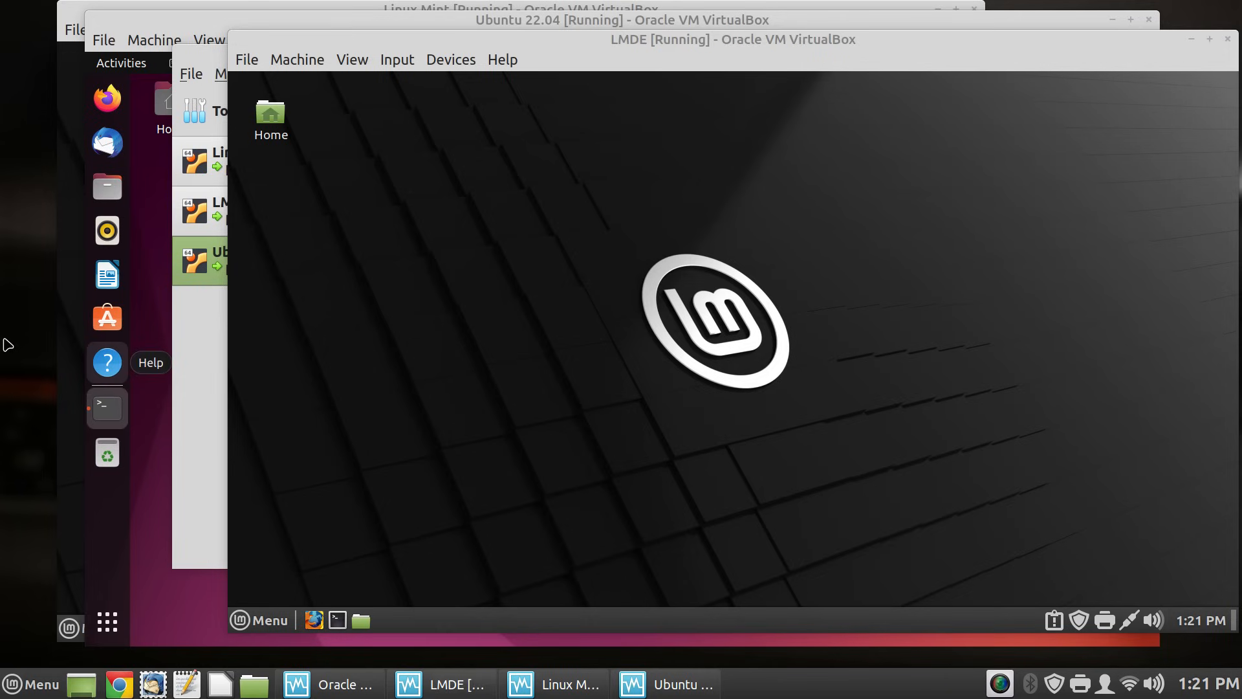
key(alt+Tab)
key(alt+Tab)
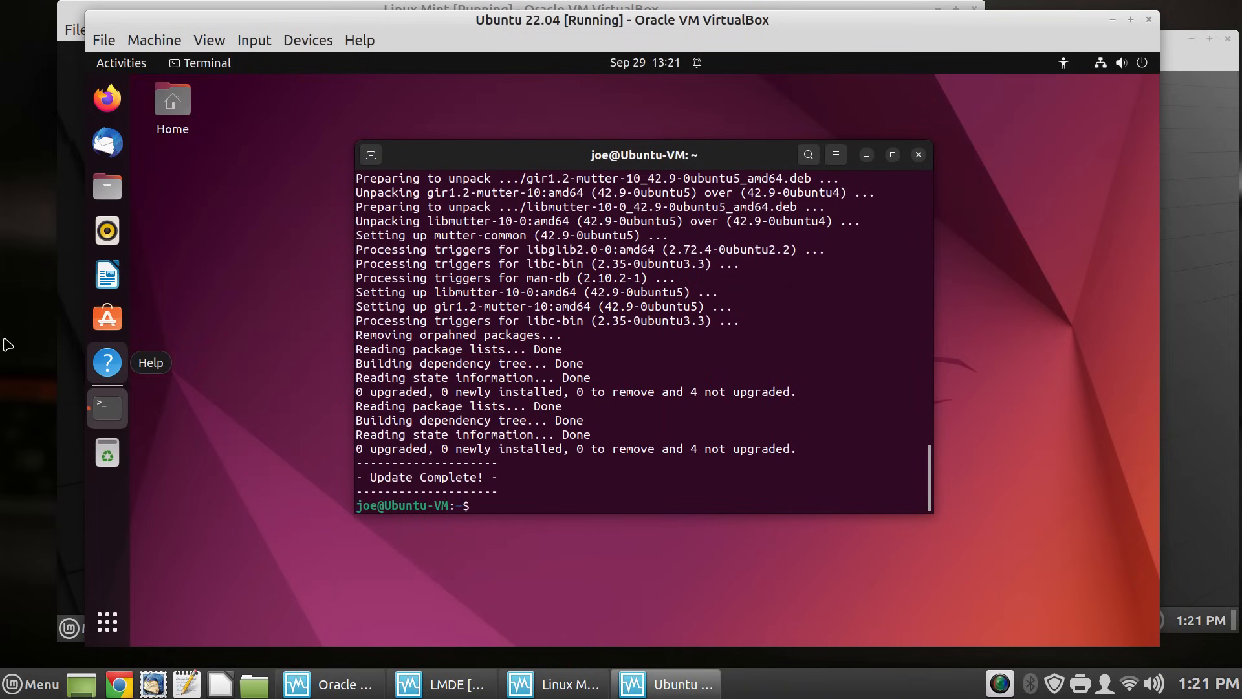
click(18, 349)
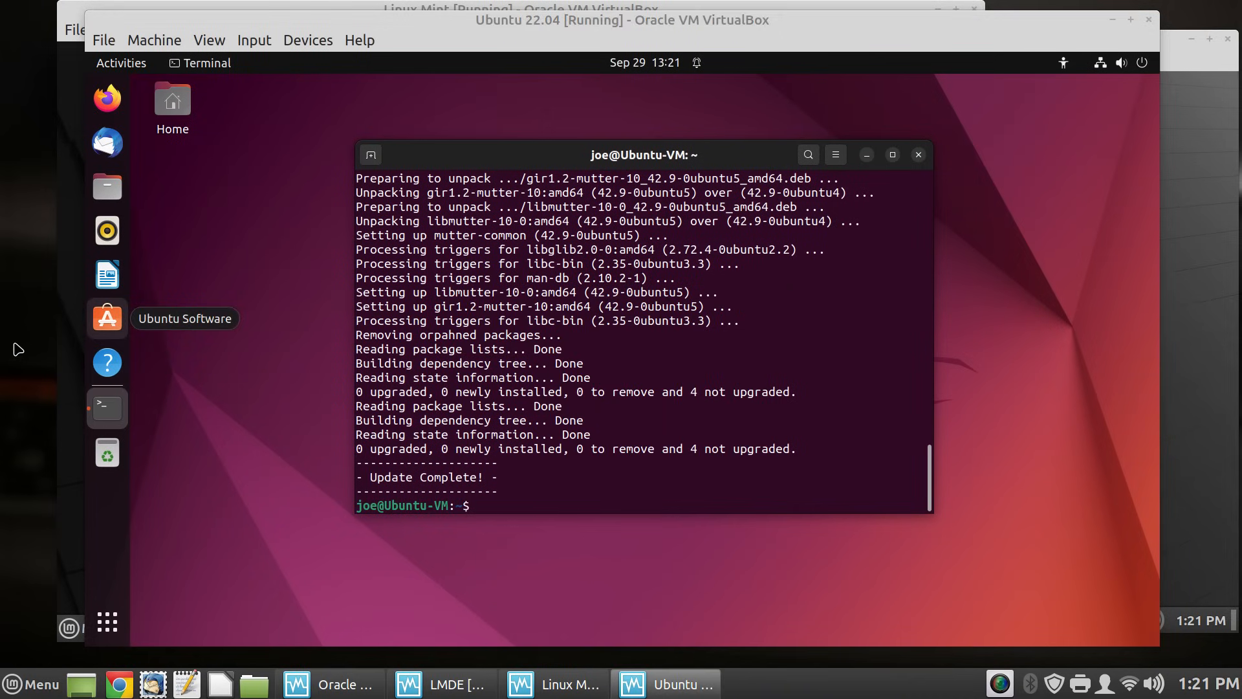
key(alt+Tab)
key(alt+Tab)
key(alt+Tab)
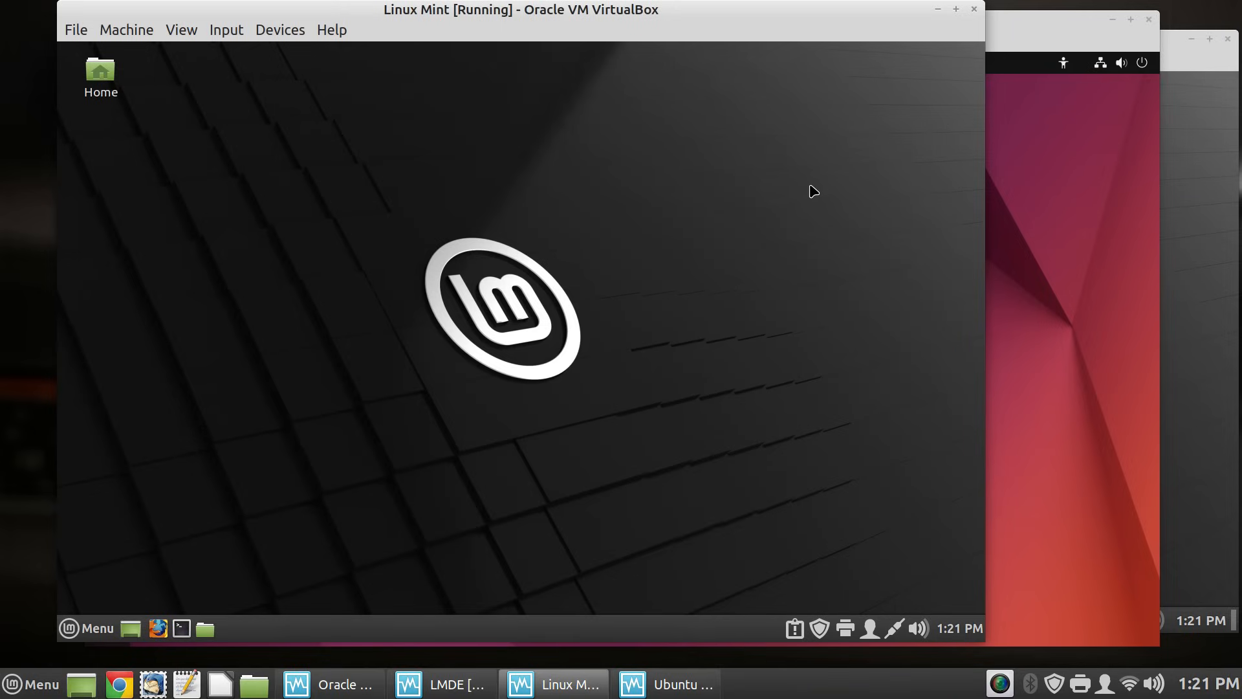
- Run 'up --remove' in a Linux Mint terminal with the sudo password, then type 'poweroff'
key(ctrl+alt+t)
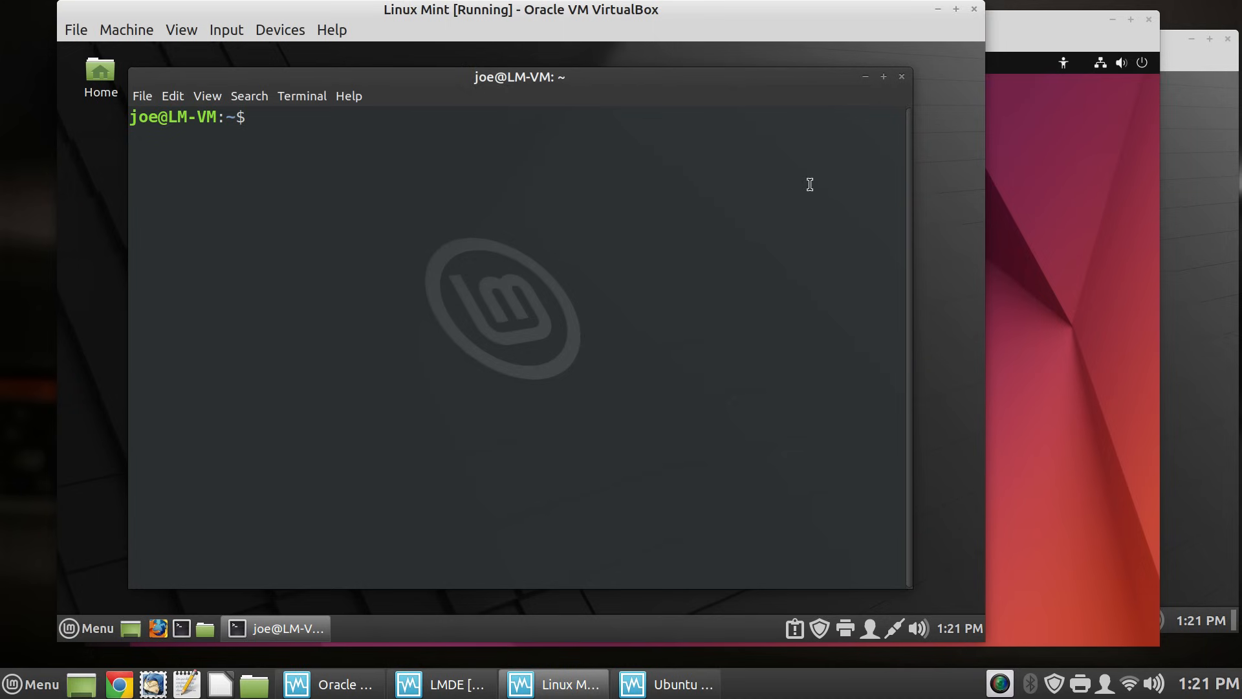
text(up --remove)
key(Return)
text(*)
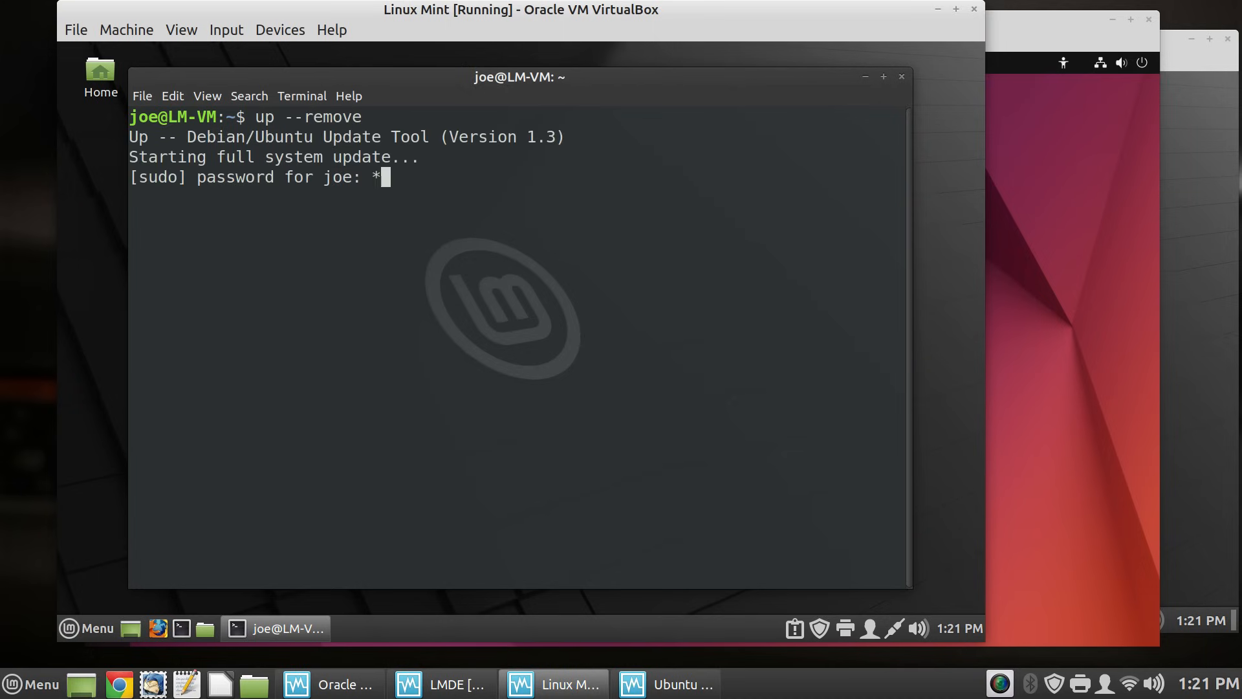
text(*******)
key(Return)
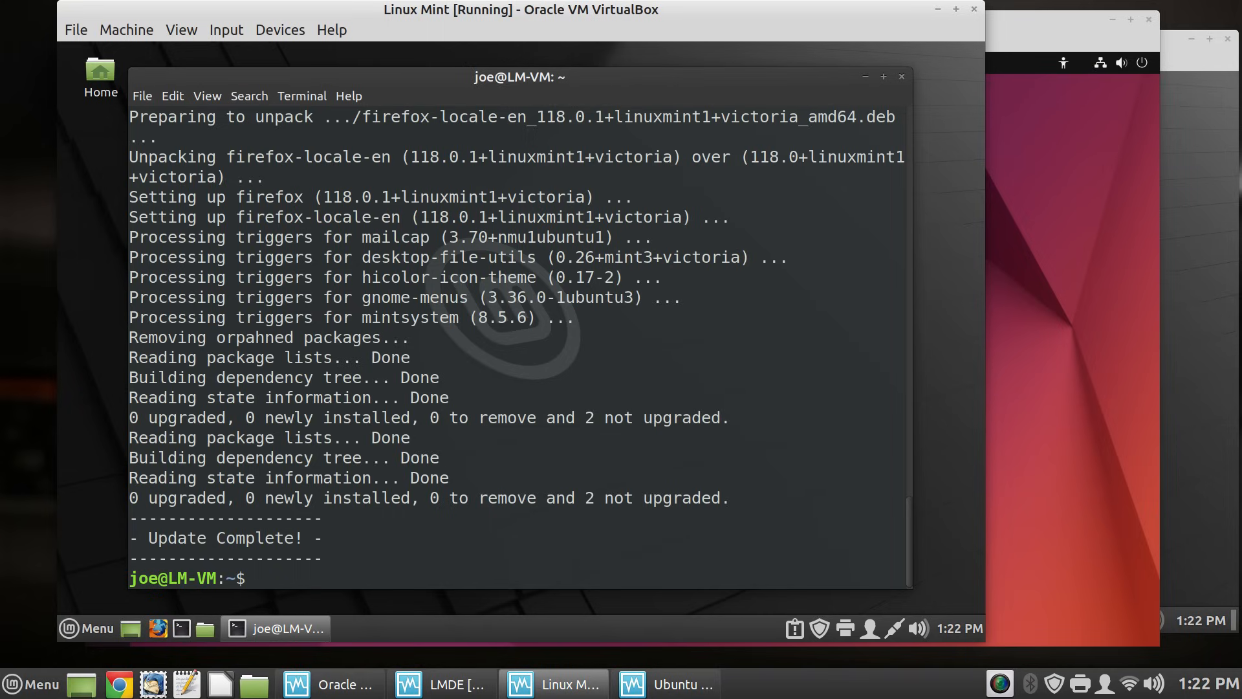
text(poweroff)
- Execute poweroff in Linux Mint, then run 'poweroff' in the Ubuntu terminal
key(Return)
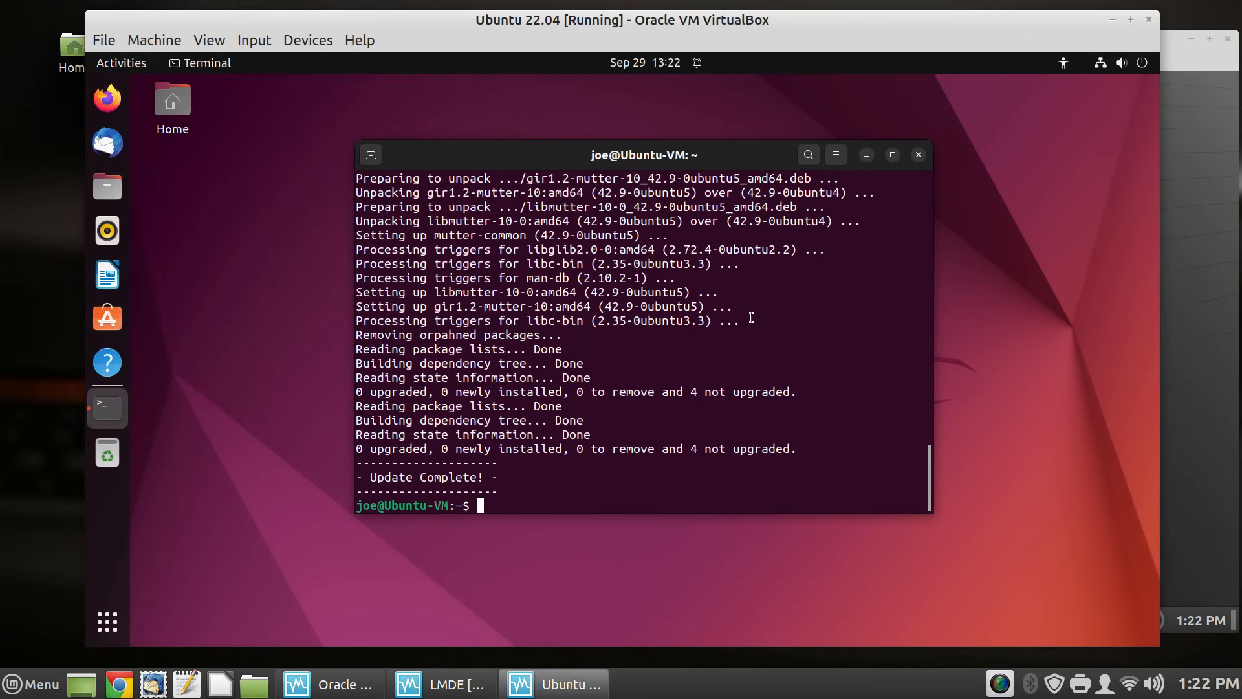
text(poweroff)
key(Return)
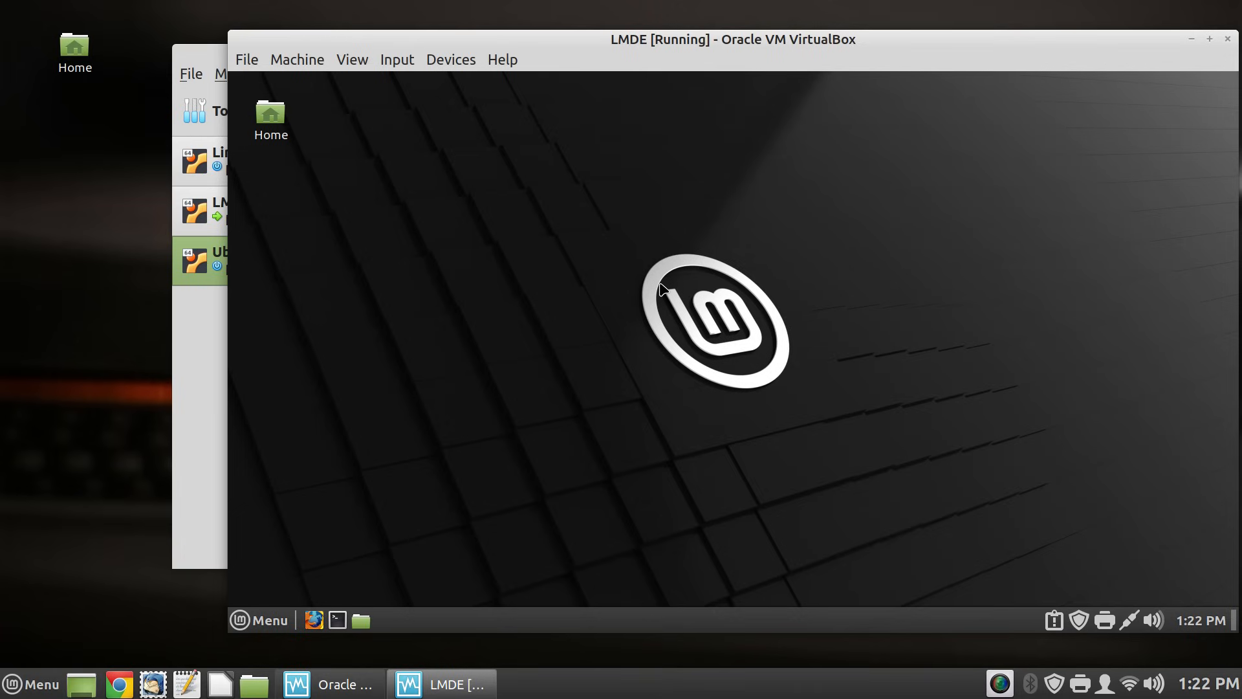
- Open an LMDE terminal, hide its menubar, and run 'poweroff' to shut the VM down
key(ctrl+alt+t)
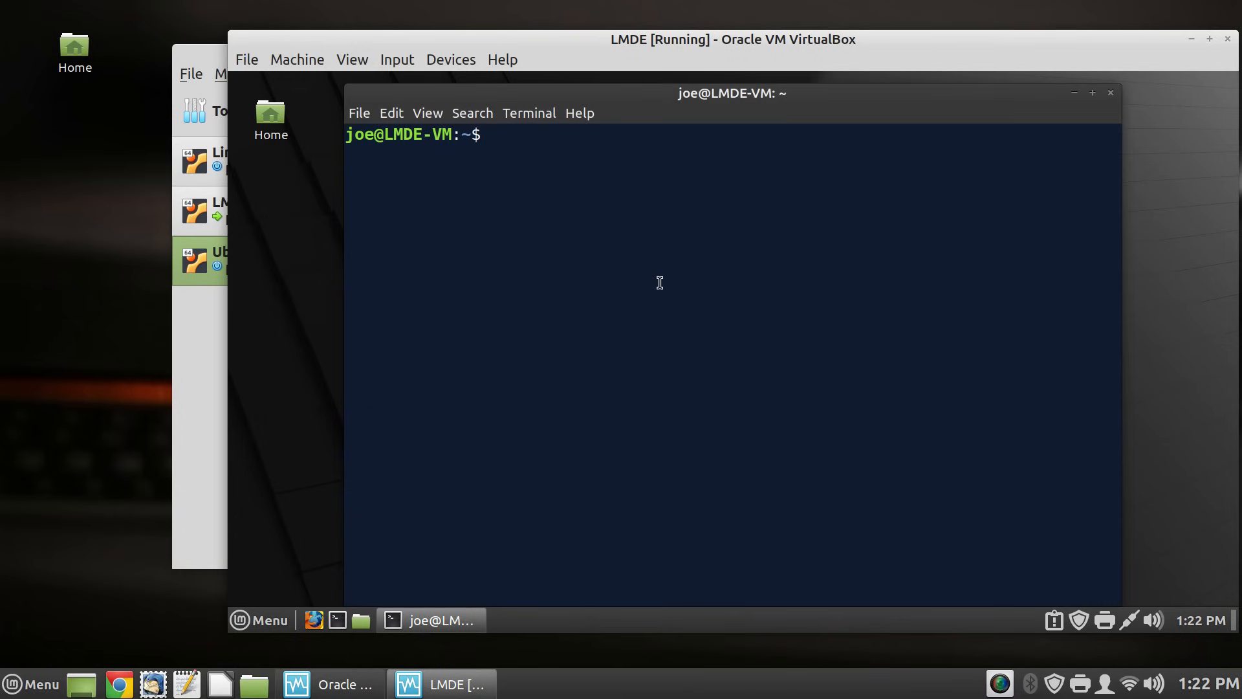
right_click(685, 278)
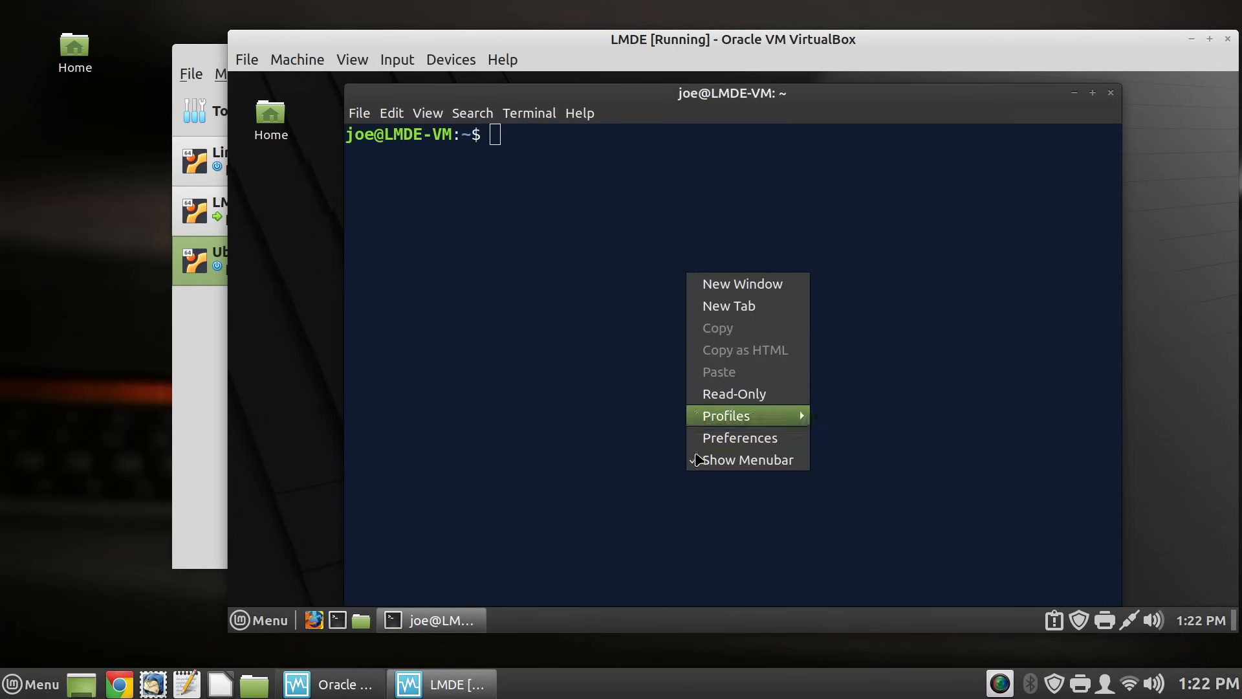
click(706, 460)
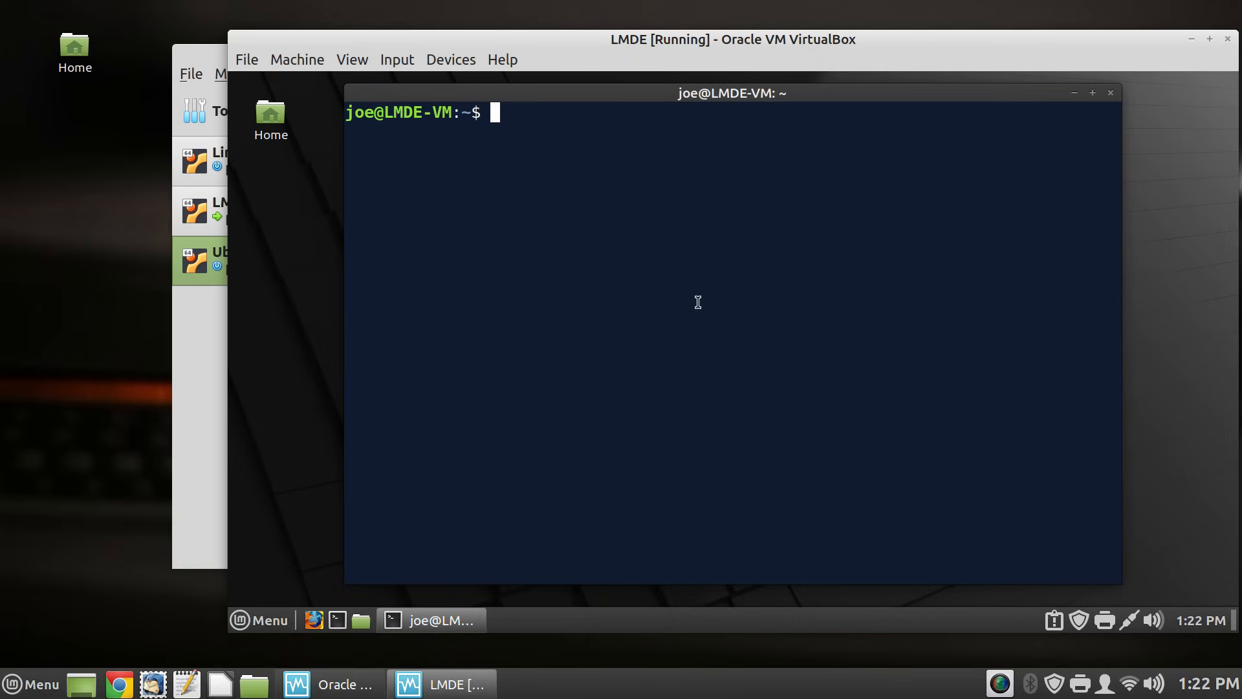
text(poweroff)
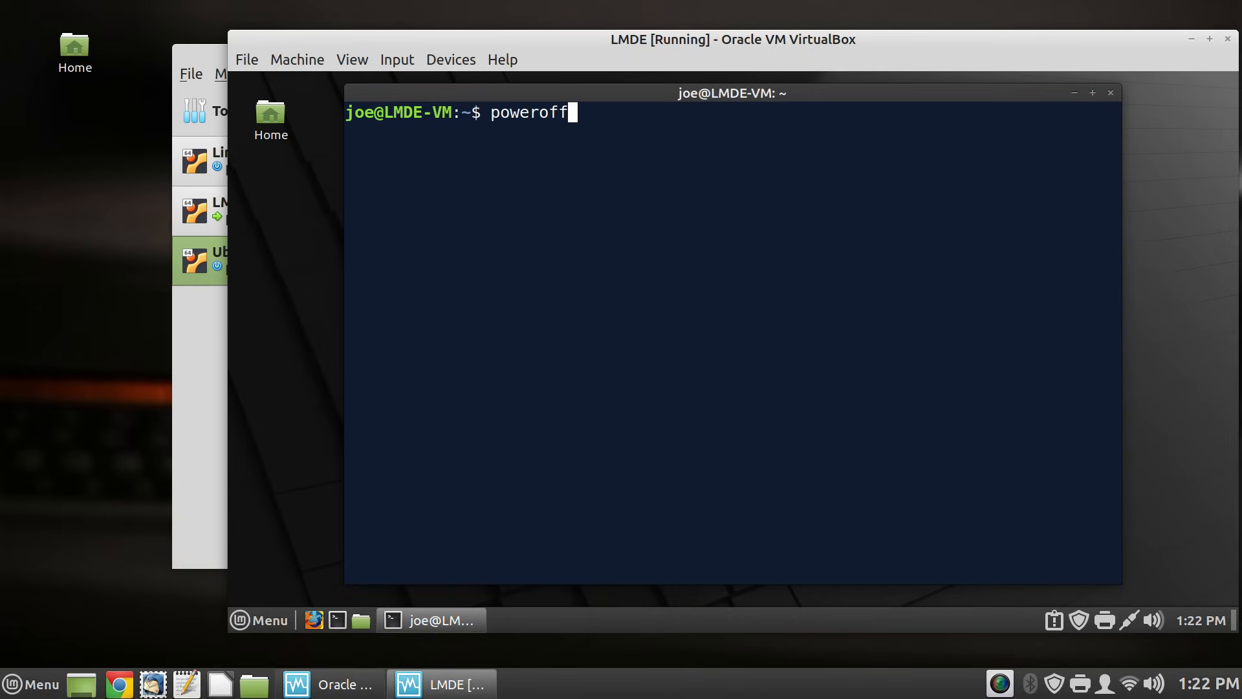
key(Return)
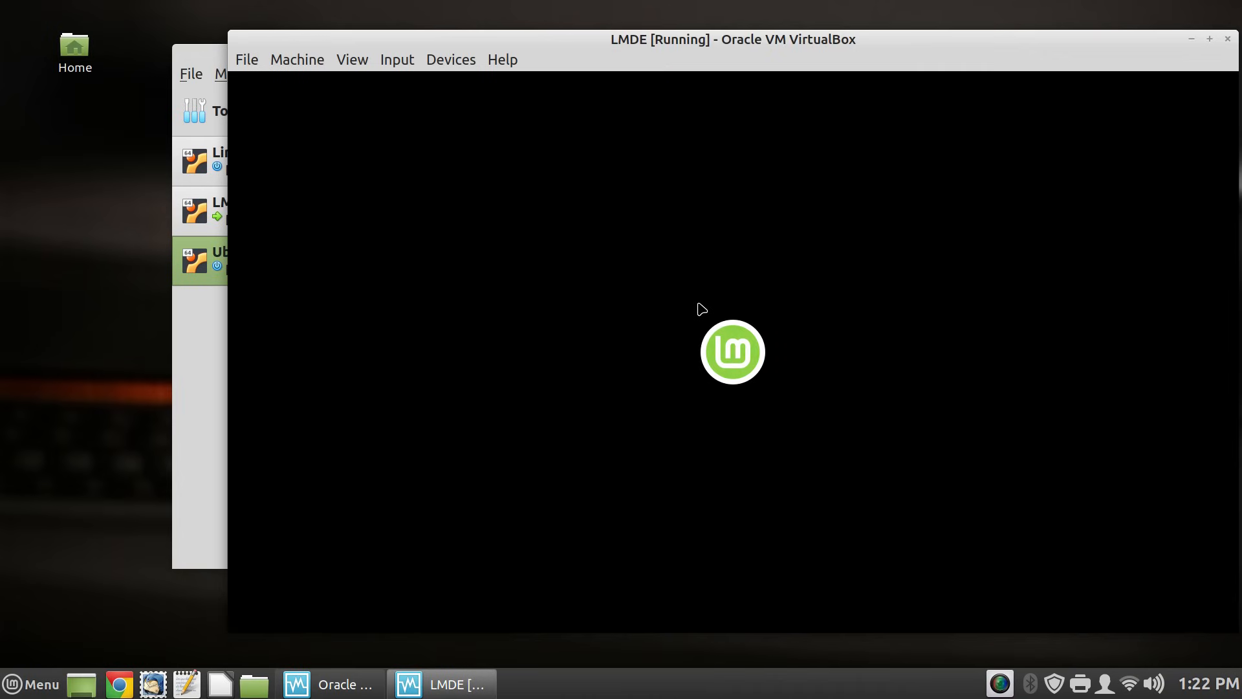